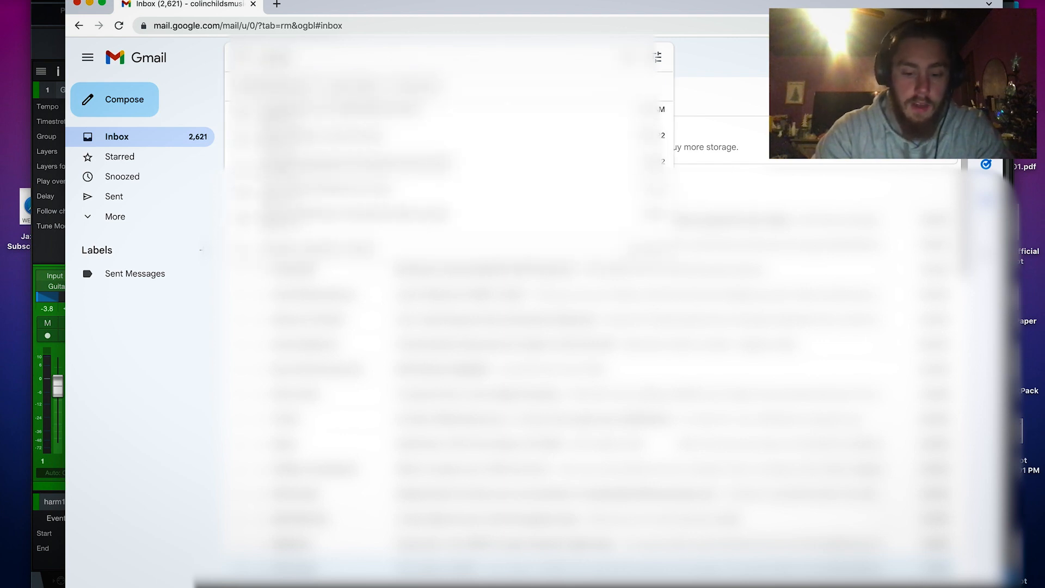
# - Search the mailbox for "mix contest" and open the Malamor mix and remix contest page from the contest e-mail
pyautogui.write('tune')
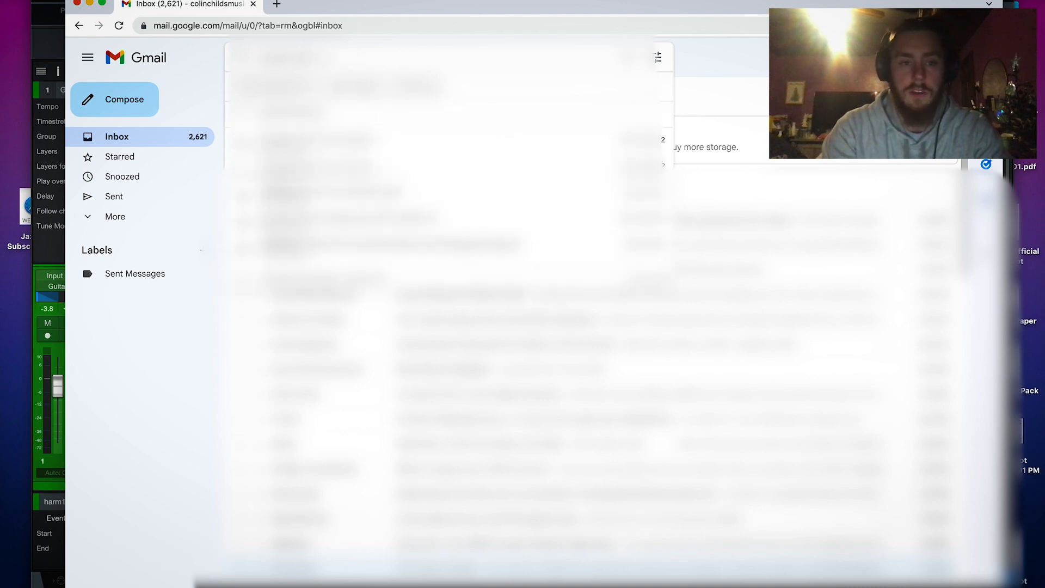
pyautogui.press('Return')
pyautogui.click(577, 401)
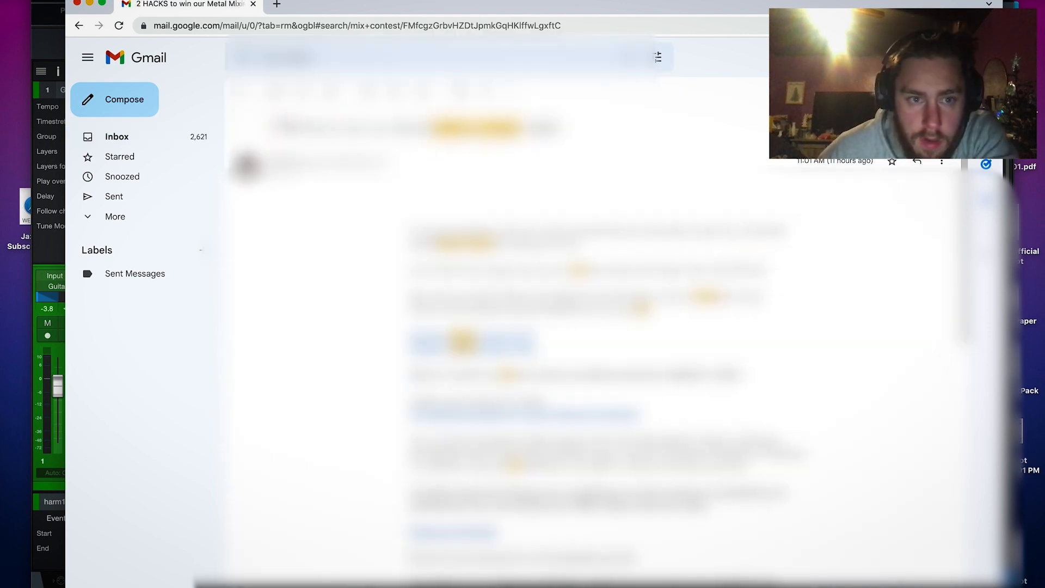
pyautogui.click(242, 93)
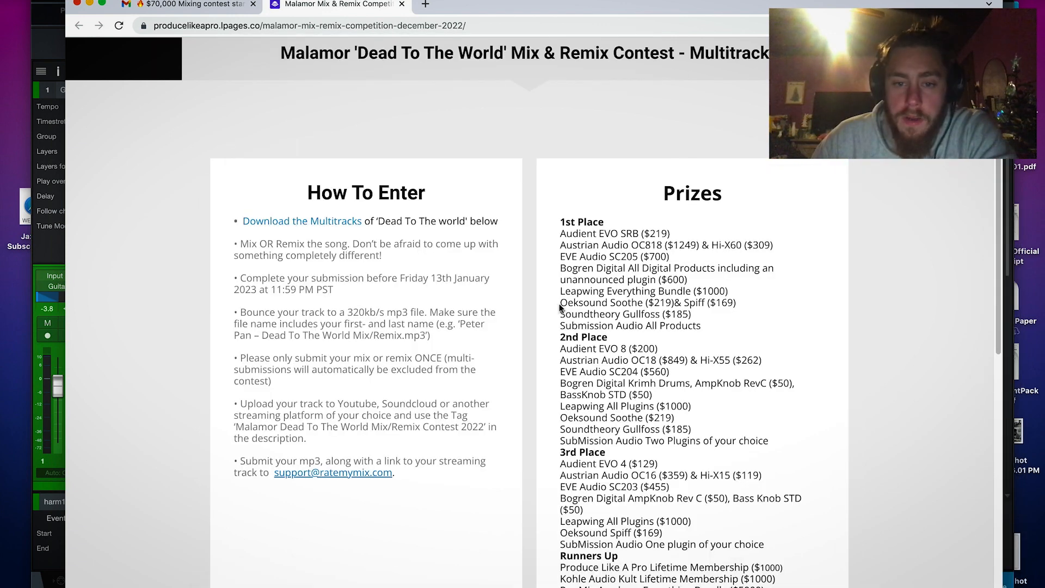
# - Look up the first-place prize "Audient EVO SRB" on Google, browse the shopping results, and return to the contest page
pyautogui.moveTo(561, 308); pyautogui.dragTo(662, 314)
pyautogui.moveTo(560, 233); pyautogui.dragTo(640, 234)
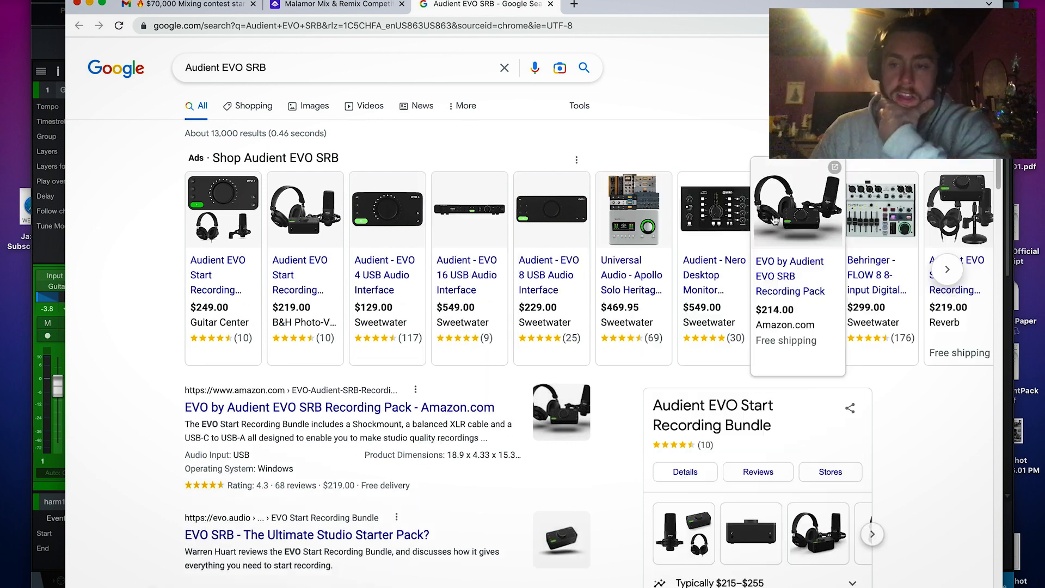
pyautogui.click(947, 269)
pyautogui.press('super+w')
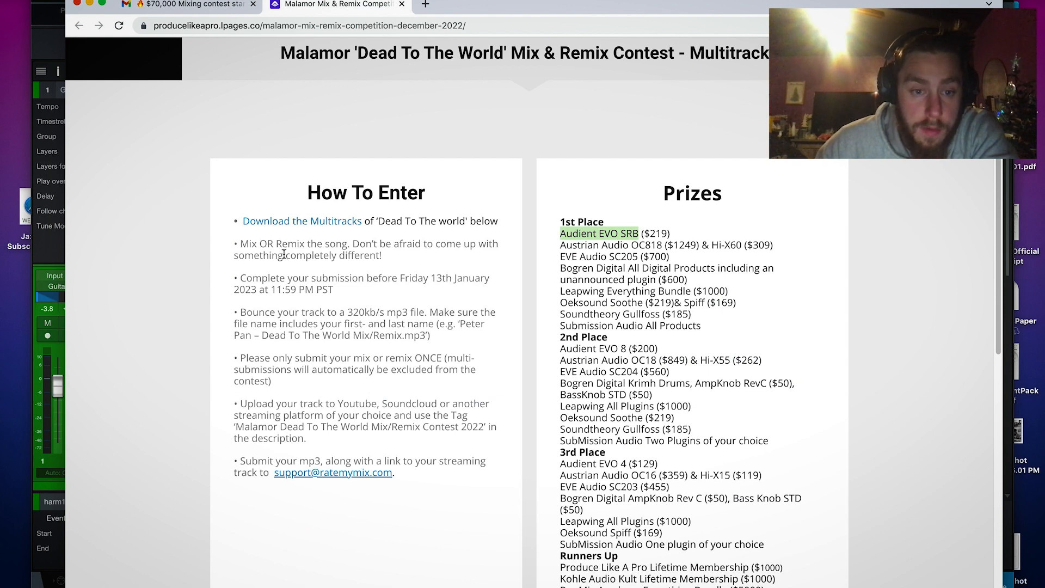
# - Read the How To Enter rules on the deadline, single submission, streaming upload and submission by e-mail
pyautogui.moveTo(241, 281); pyautogui.dragTo(344, 299)
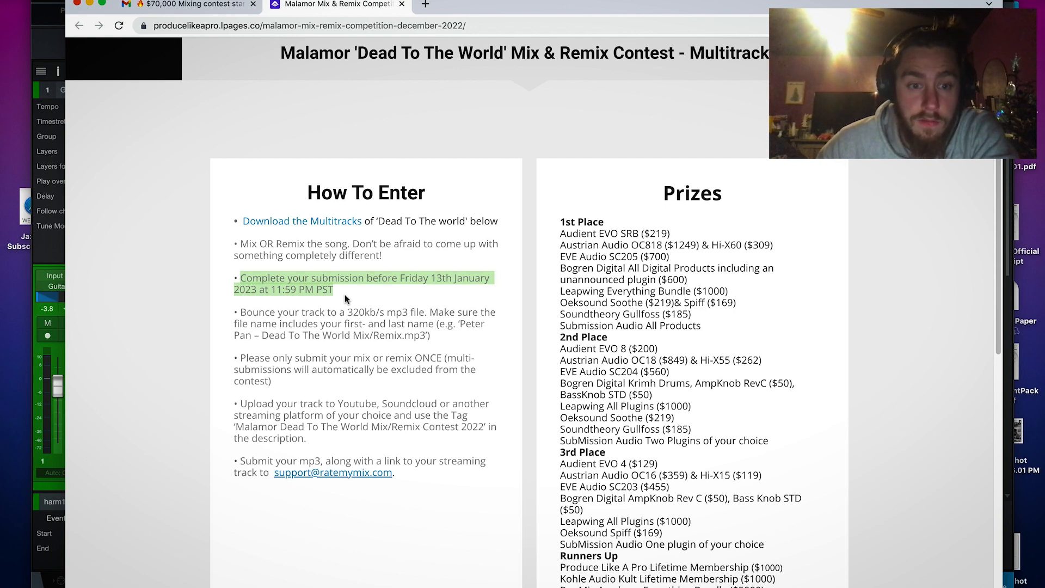
pyautogui.moveTo(352, 359); pyautogui.dragTo(426, 374)
pyautogui.click(409, 393)
pyautogui.moveTo(343, 407); pyautogui.dragTo(435, 431)
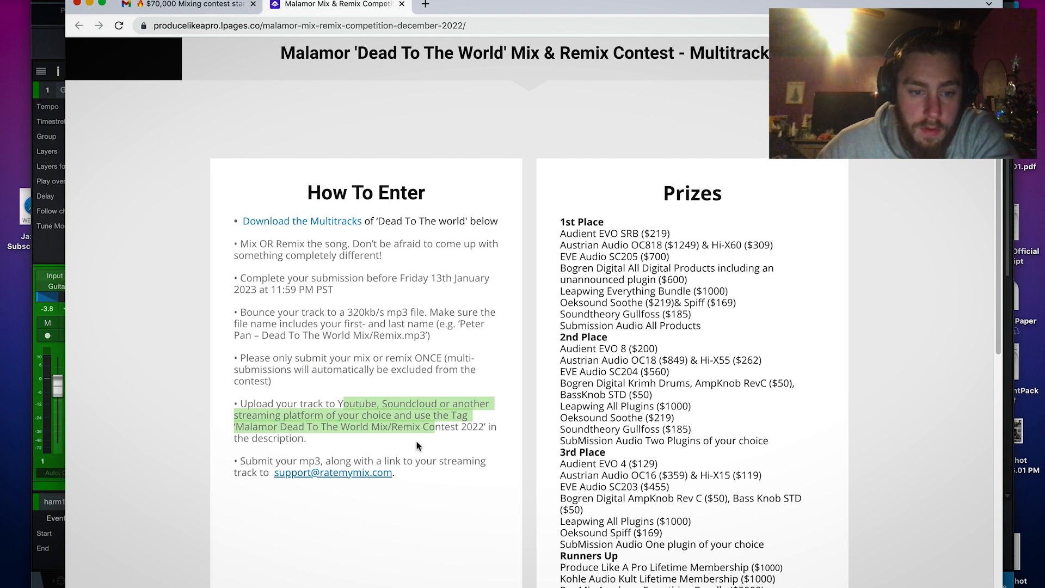
pyautogui.click(418, 445)
pyautogui.moveTo(236, 458); pyautogui.dragTo(482, 472)
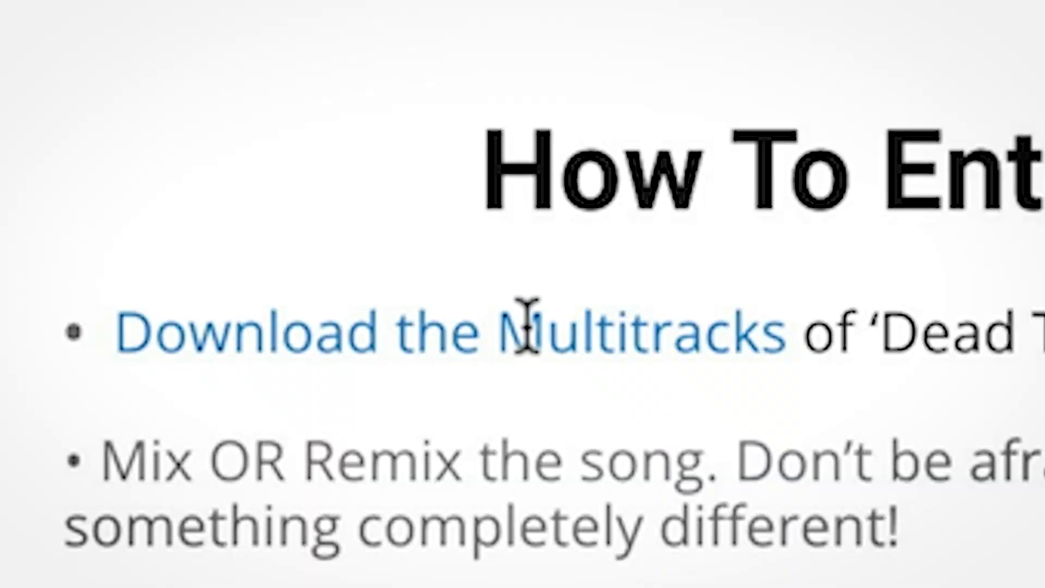
# - Examine the "Download the Multitracks" item in the How To Enter list for a download link
pyautogui.tripleClick(673, 338)
pyautogui.click(719, 393)
pyautogui.moveTo(777, 345); pyautogui.dragTo(156, 345)
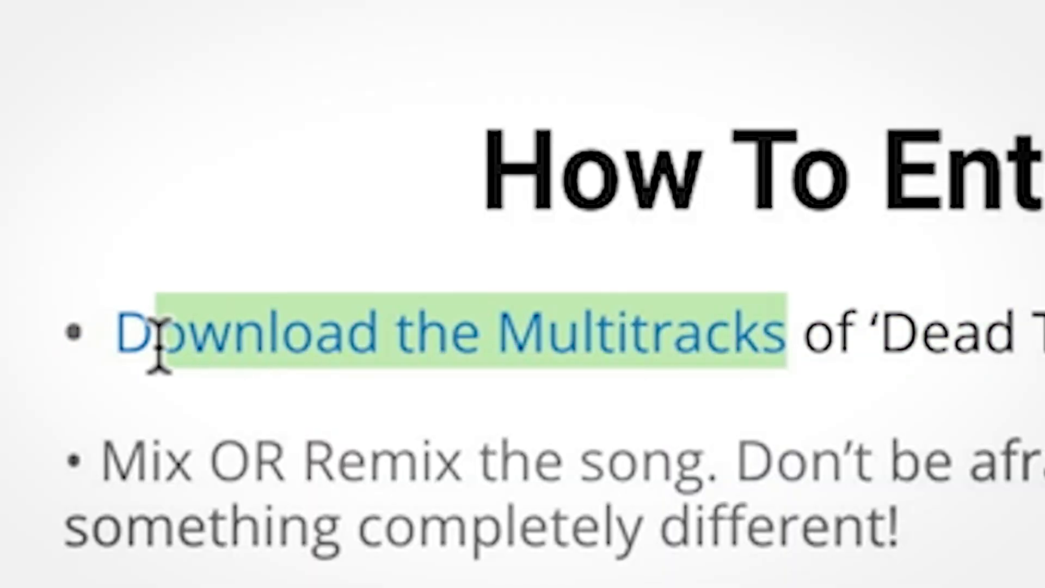
pyautogui.tripleClick(499, 228)
pyautogui.click(726, 479)
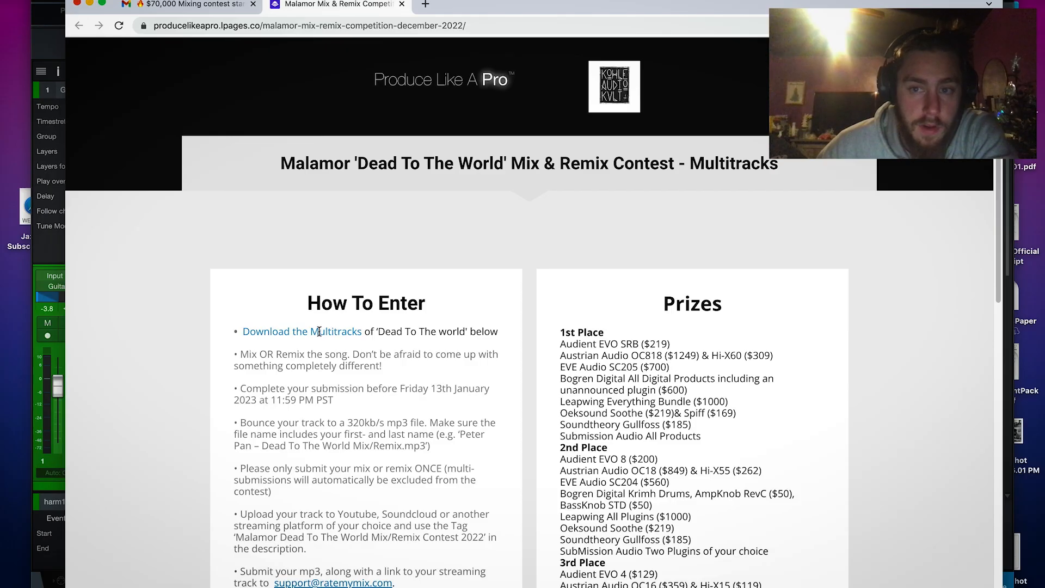
pyautogui.scroll(-2, 317, 332)
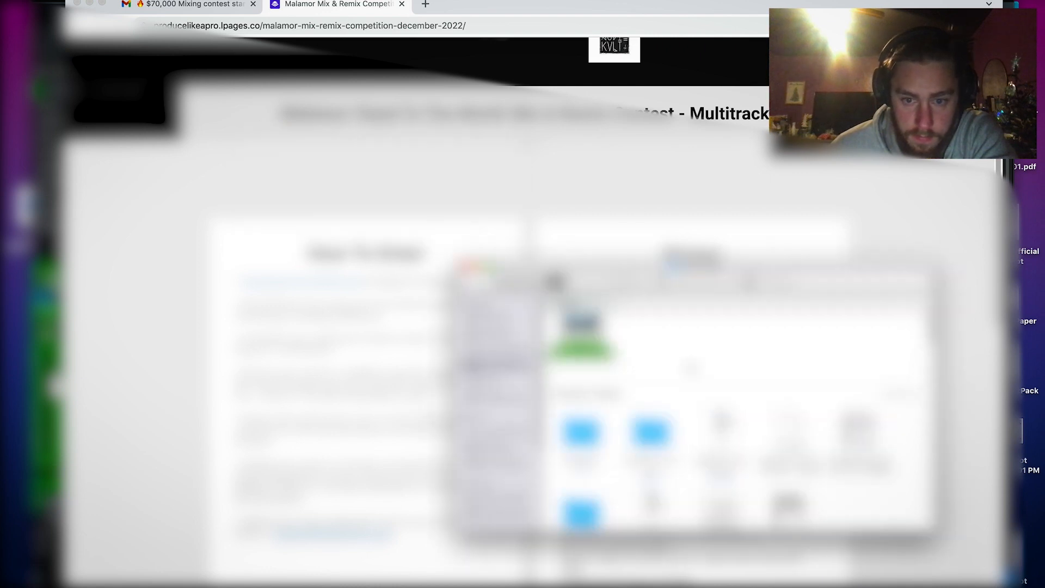
# - Switch to Finder and search the computer's files for the Malamor contest download
pyautogui.scroll(-10, 691, 367)
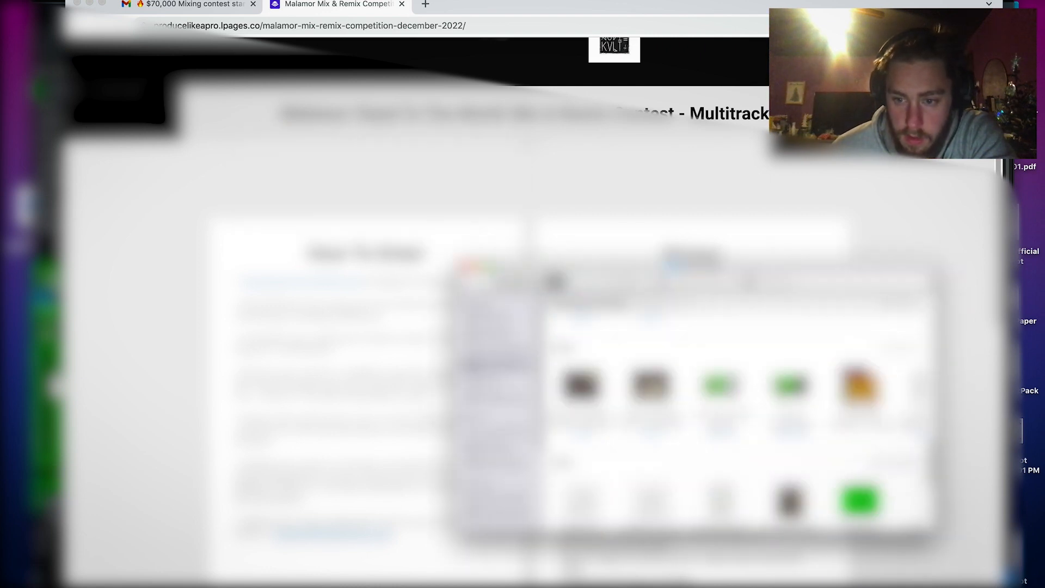
pyautogui.click(489, 266)
pyautogui.click(34, 5)
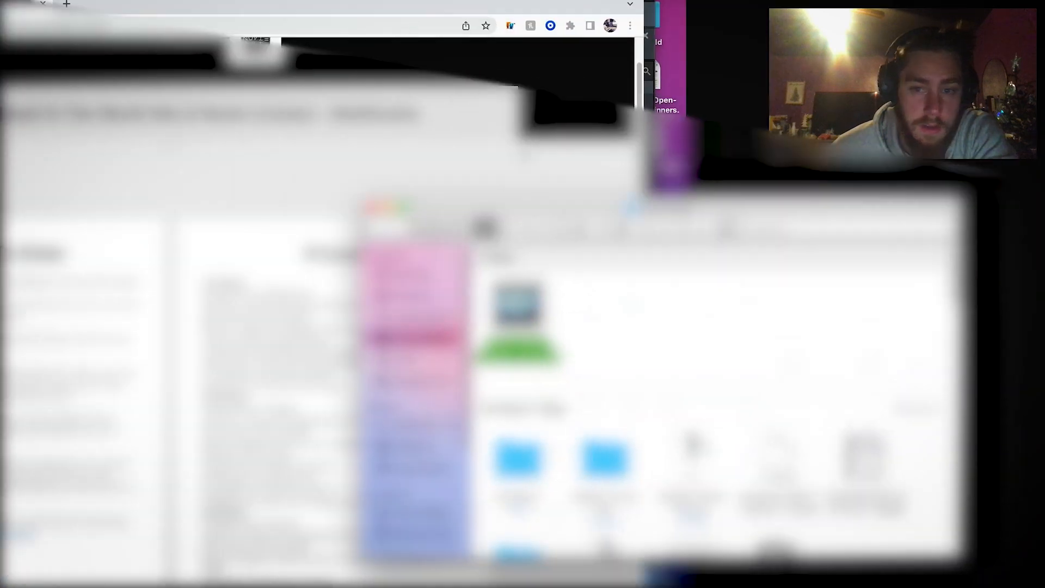
pyautogui.press('super+f')
pyautogui.write('malamor-mix-remix-competition-december-2022/')
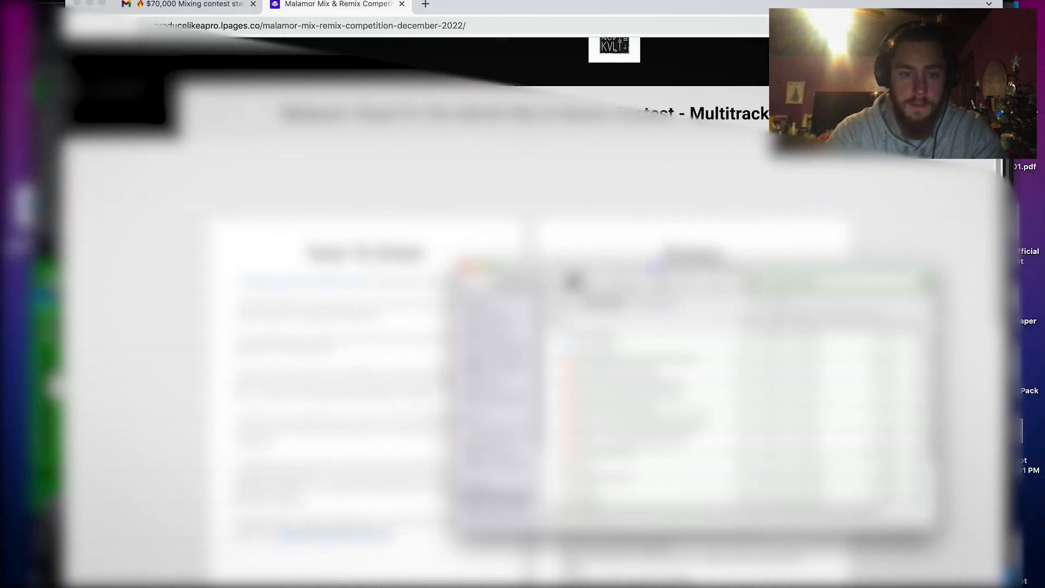
# - Return to the browser and search the web for "dead to the world multitracks" in a new tab
pyautogui.click(334, 327)
pyautogui.click(425, 4)
pyautogui.write('dead to w')
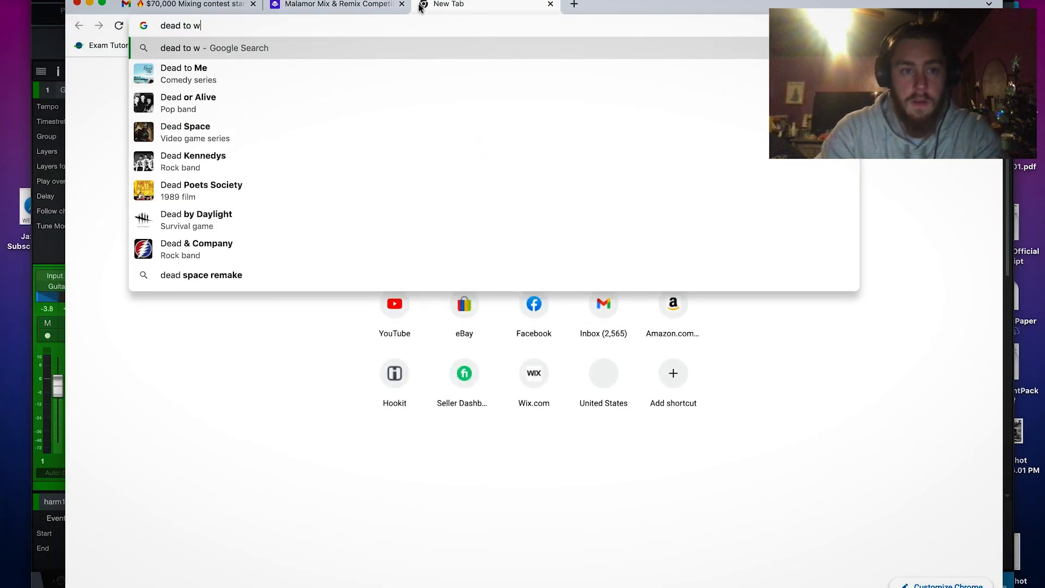
pyautogui.press('BackSpace')
pyautogui.write('the wor')
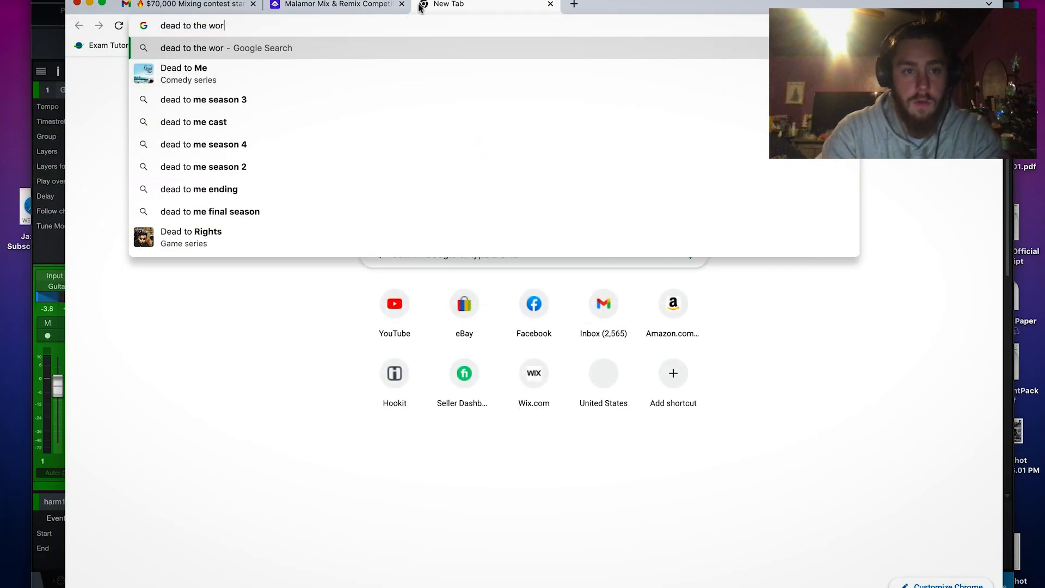
pyautogui.write('ld mutlij')
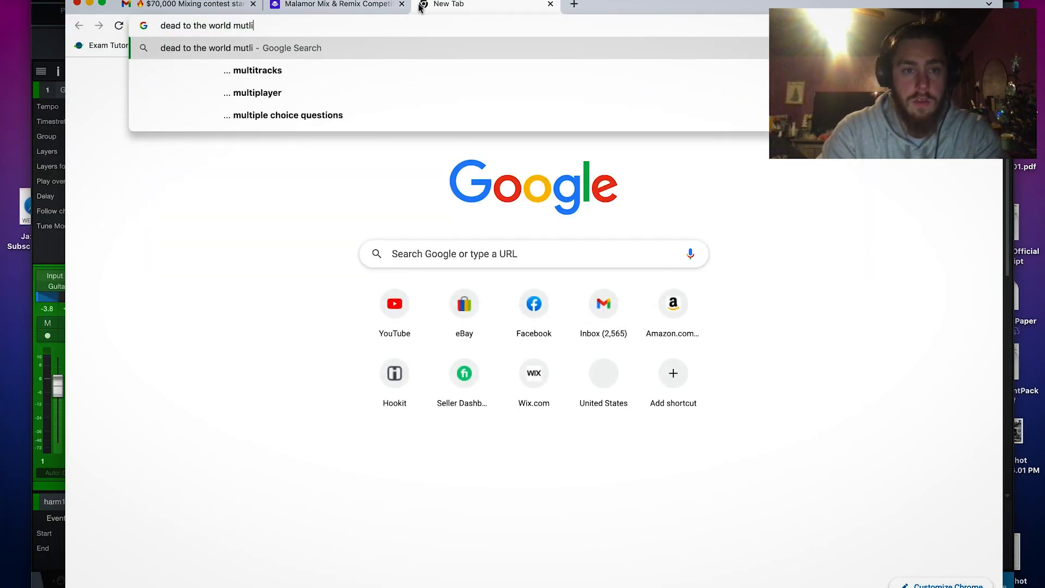
pyautogui.press('BackSpace')
pyautogui.press('BackSpace')
pyautogui.press('BackSpace')
pyautogui.write('ltitracks')
pyautogui.press('Return')
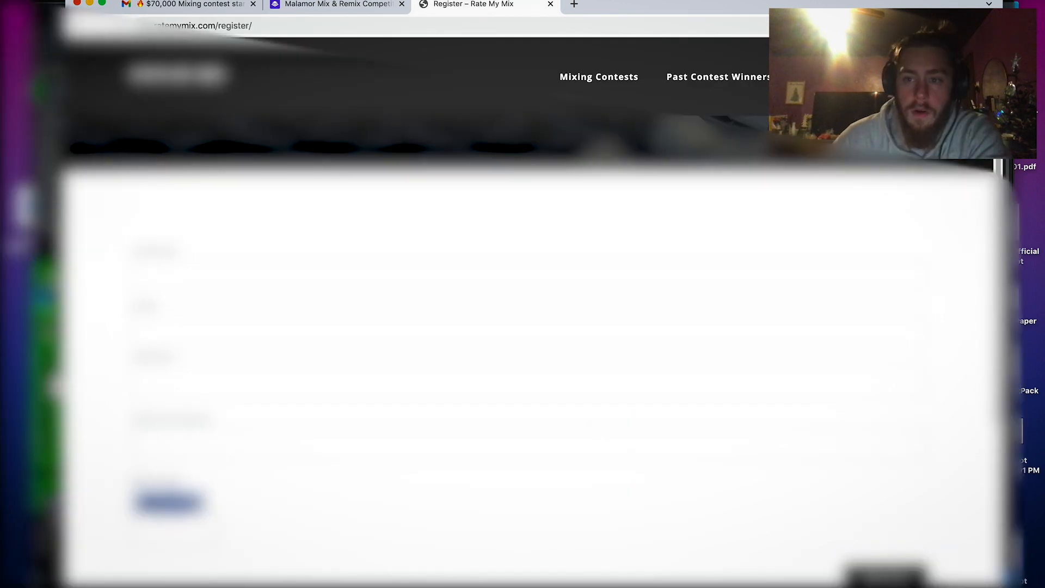
# - Complete and submit the account registration form on the Rate My Mix site
pyautogui.click(168, 502)
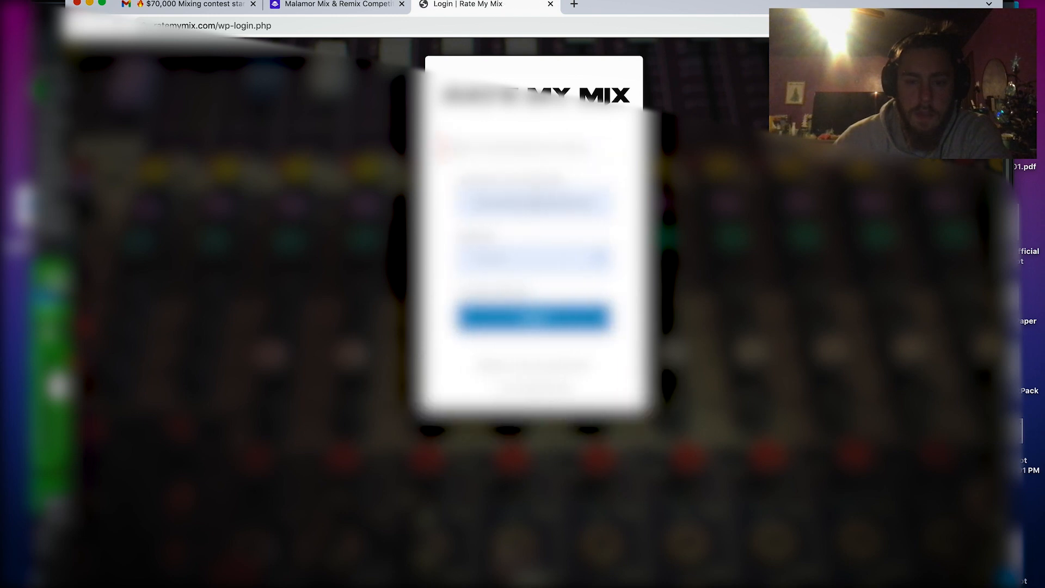
pyautogui.click(537, 258)
pyautogui.click(558, 297)
pyautogui.click(523, 260)
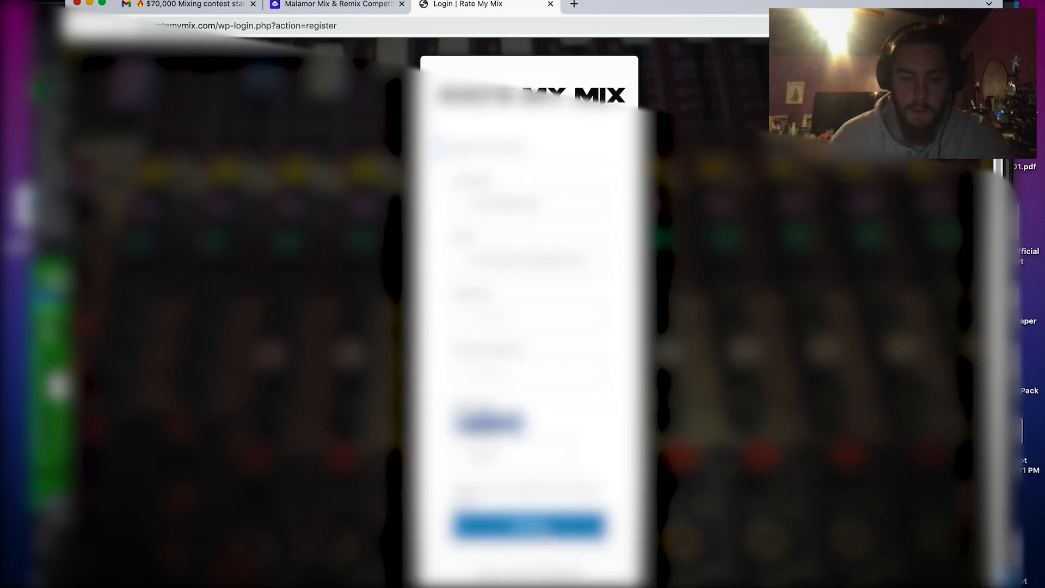
pyautogui.click(546, 532)
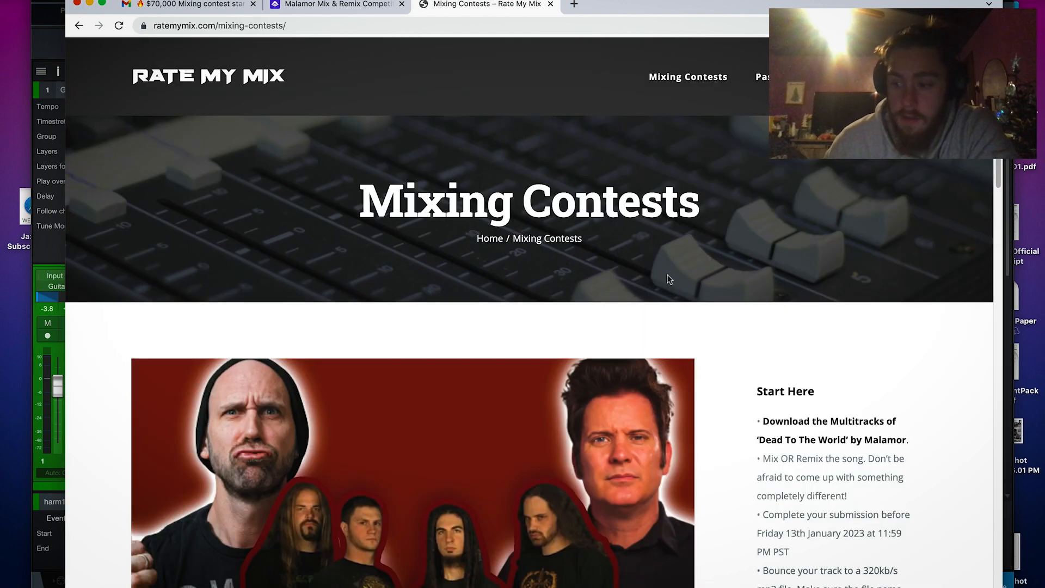
# - Download the multitracks of "Dead To The World" by Malamor from the Mixing Contests page
pyautogui.scroll(-3, 828, 315)
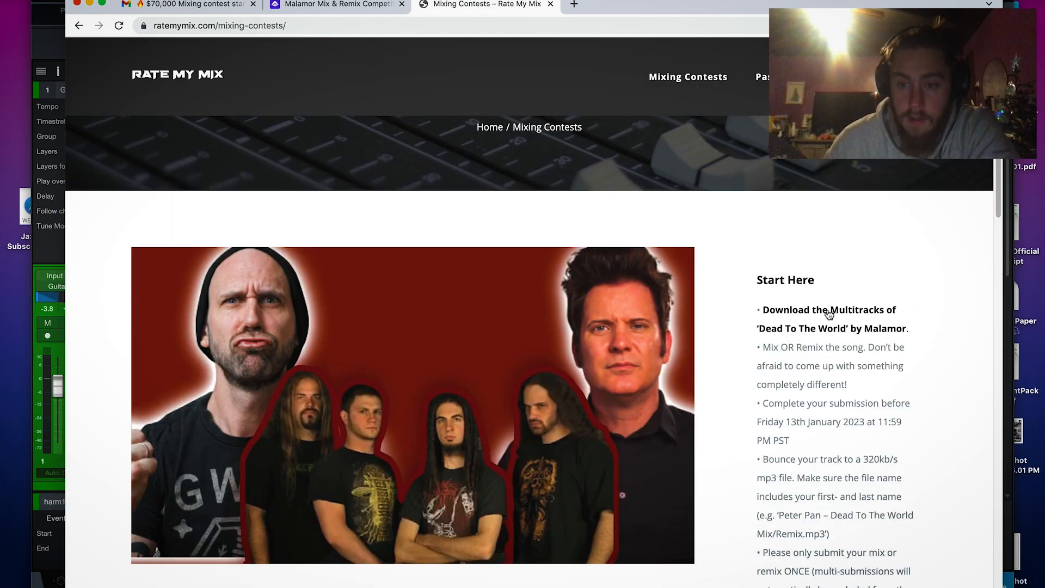
pyautogui.click(828, 311)
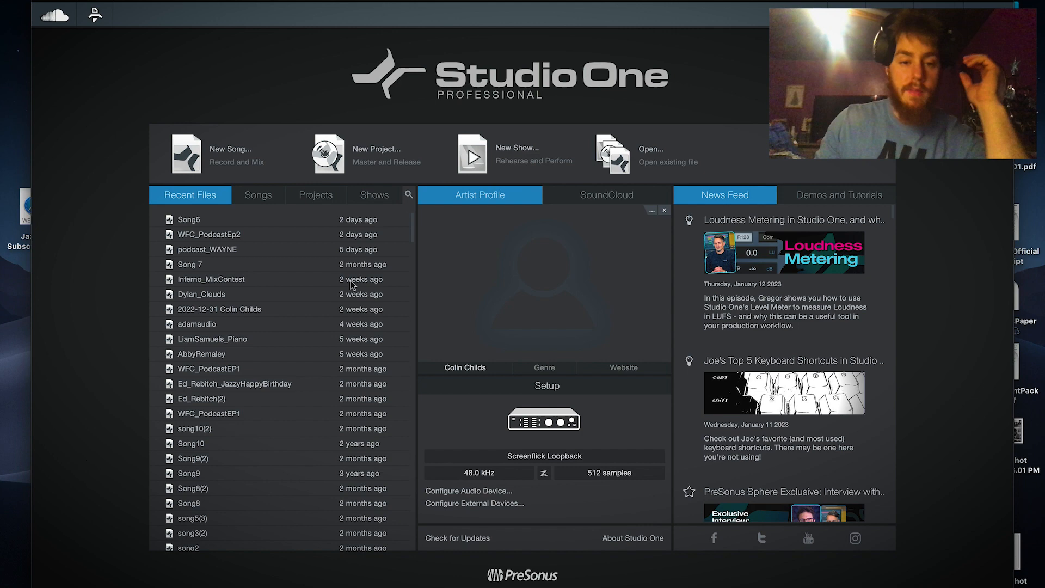
# - Switch to Studio One and start a new song based on the "New Mix Project" user template
pyautogui.scroll(-15, 335, 296)
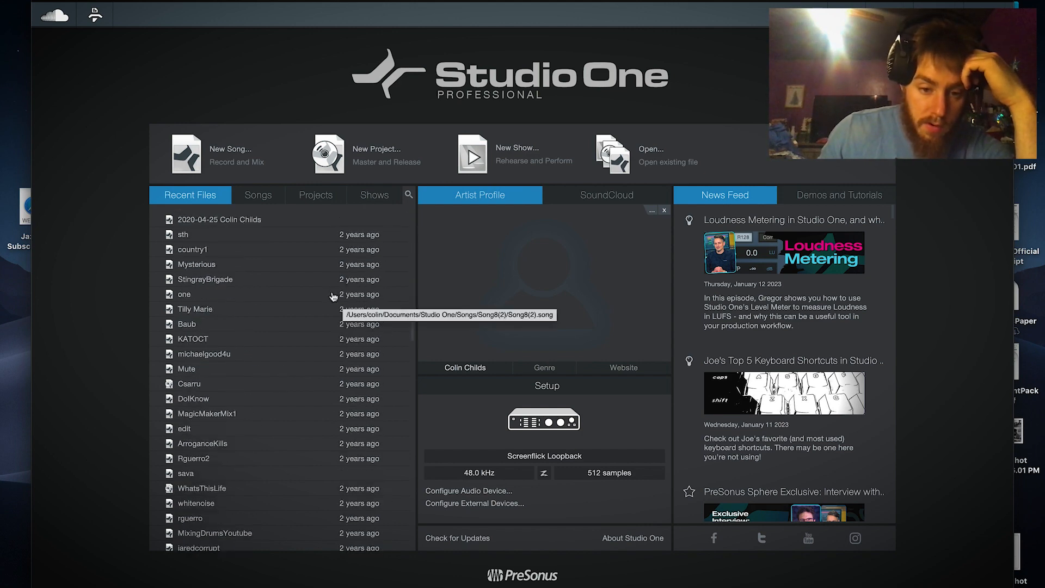
pyautogui.scroll(15, 334, 296)
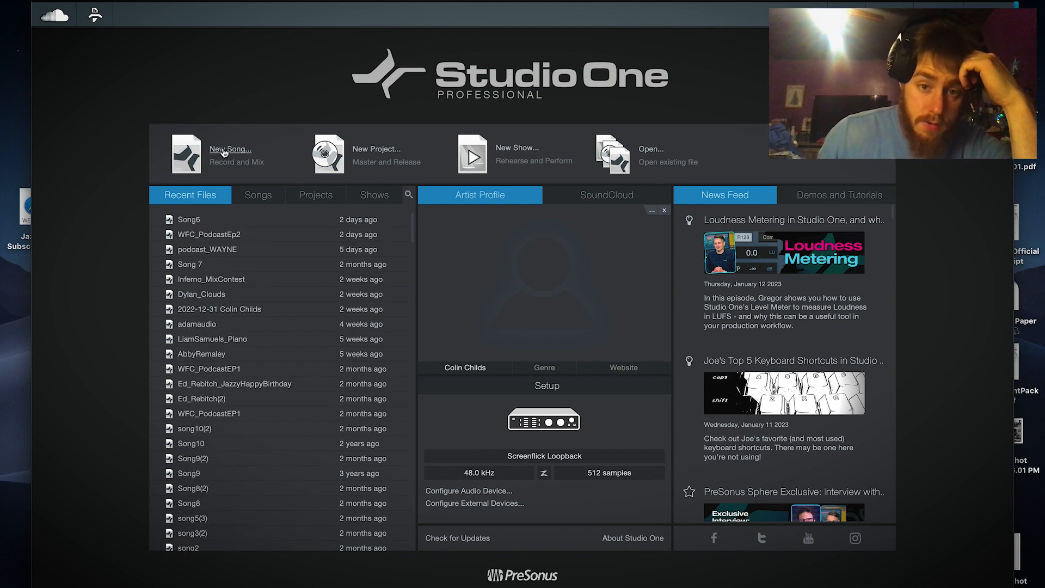
pyautogui.click(223, 152)
pyautogui.scroll(-8, 464, 294)
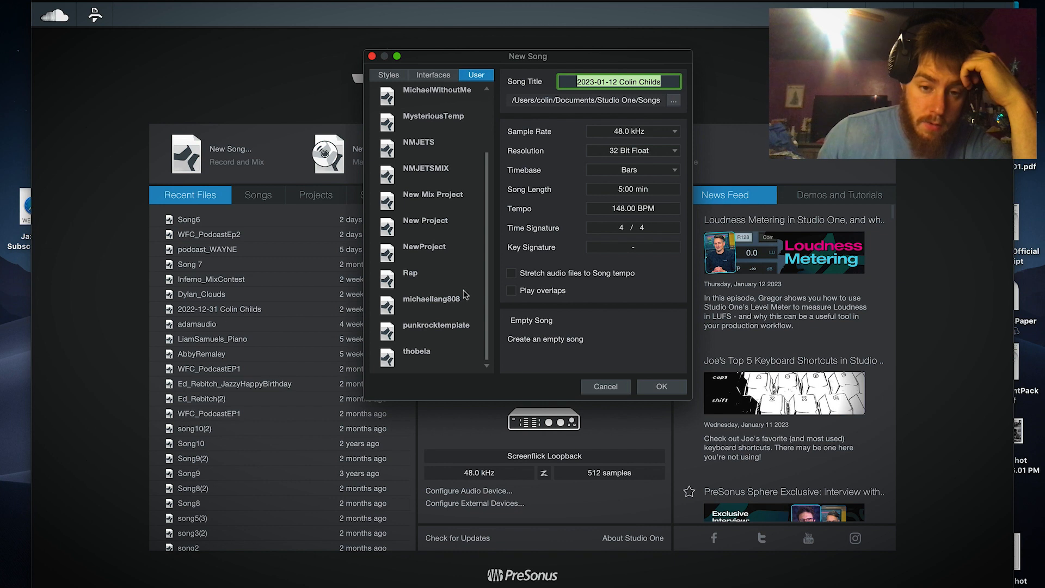
pyautogui.scroll(5, 465, 294)
pyautogui.click(455, 277)
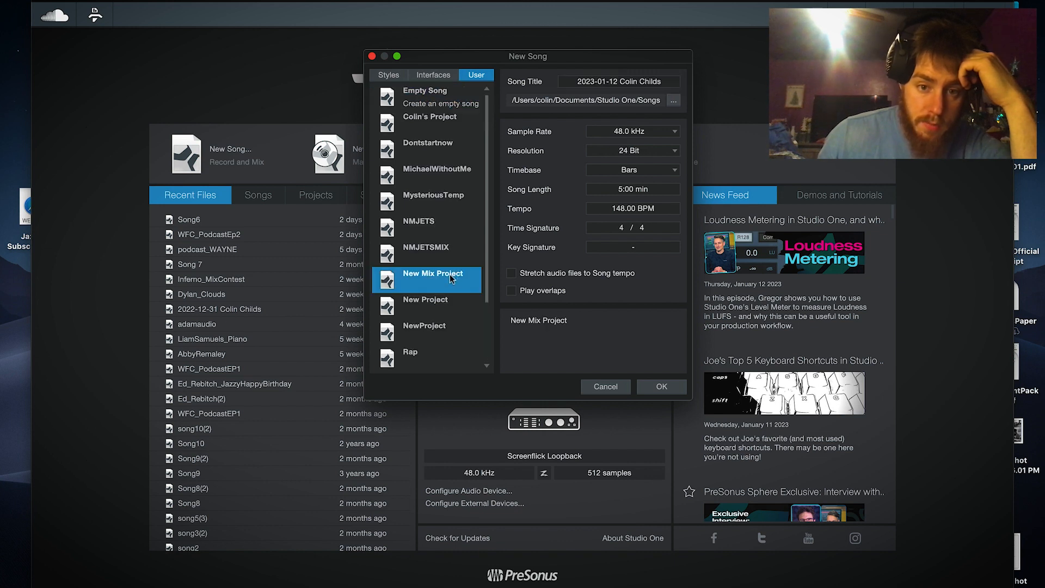
# - Title the new song Dead_To_The_World_Contest, consulting the downloaded files for the track name
pyautogui.click(612, 81)
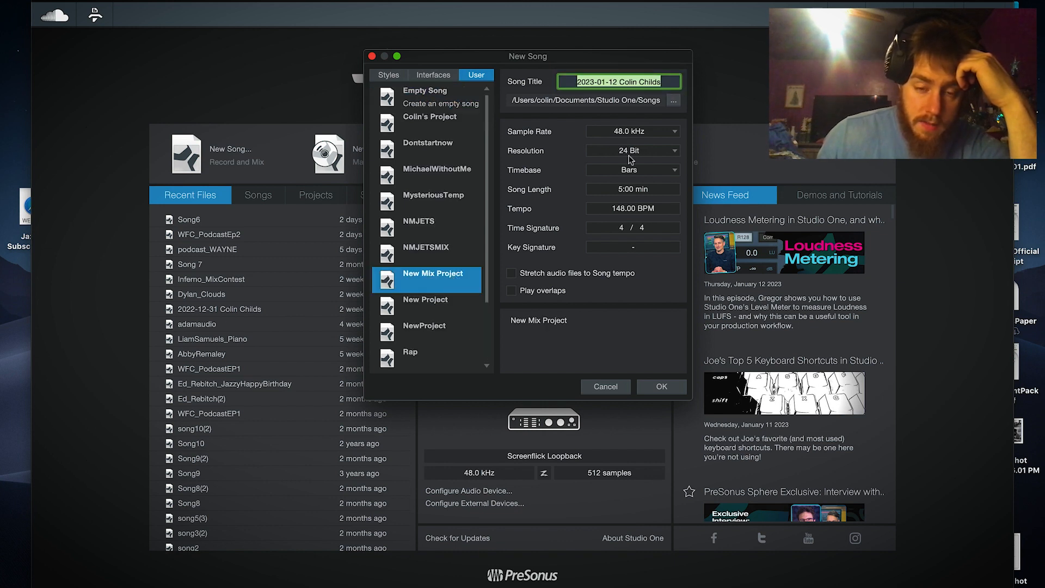
pyautogui.click(909, 582)
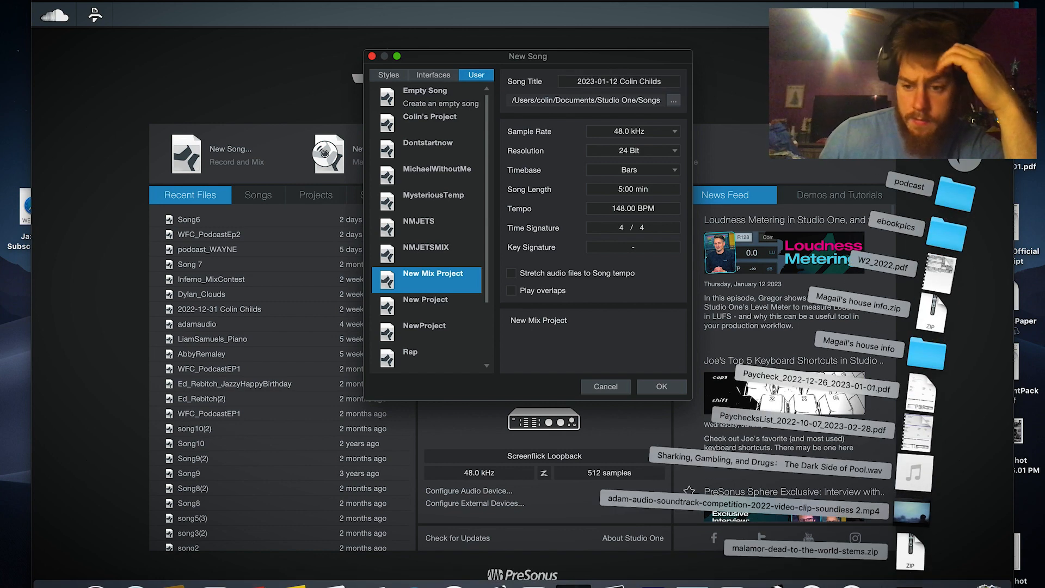
pyautogui.click(602, 82)
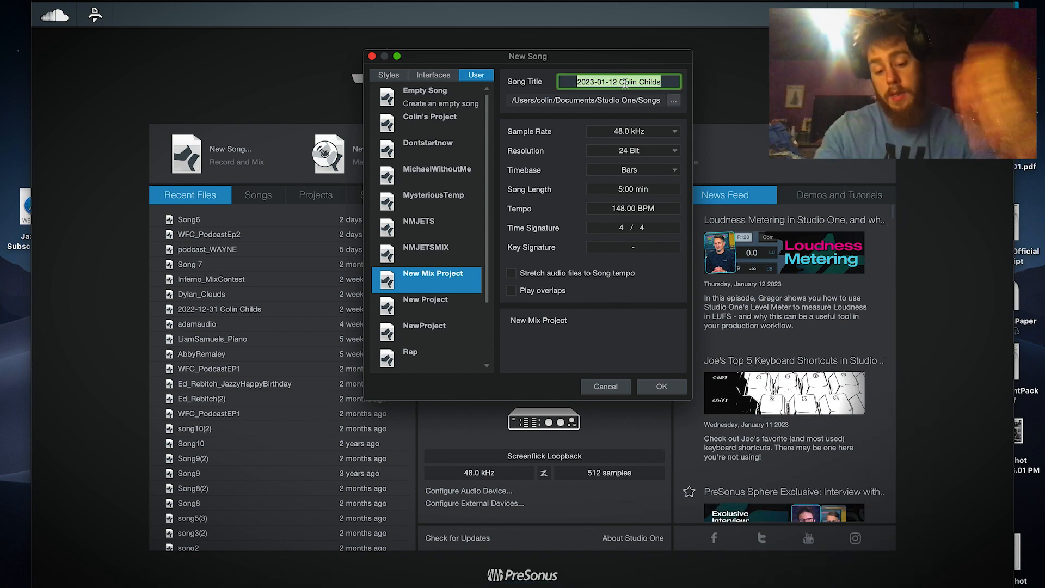
pyautogui.write('Dead_To_The')
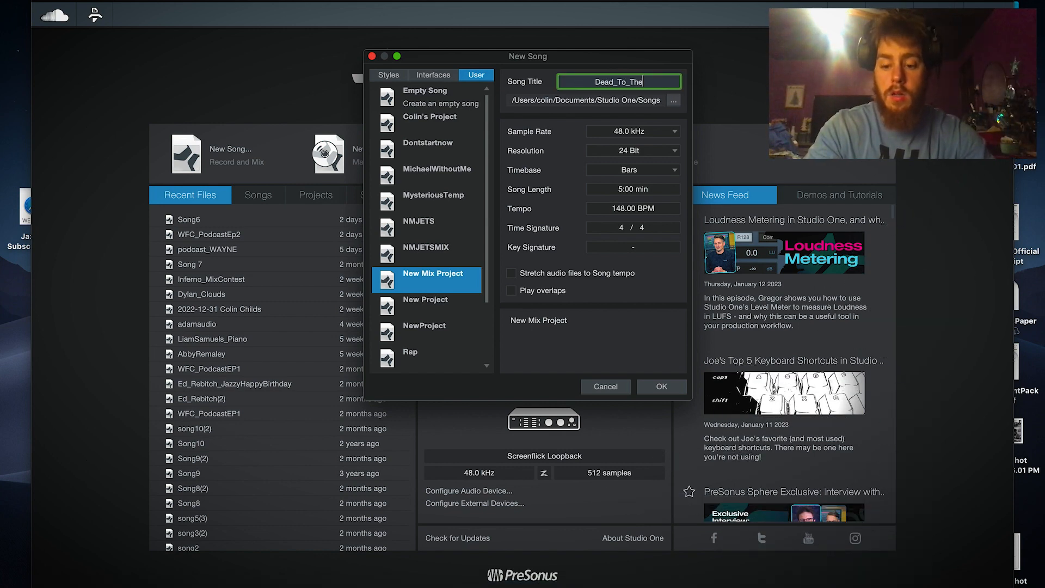
pyautogui.write('_World_')
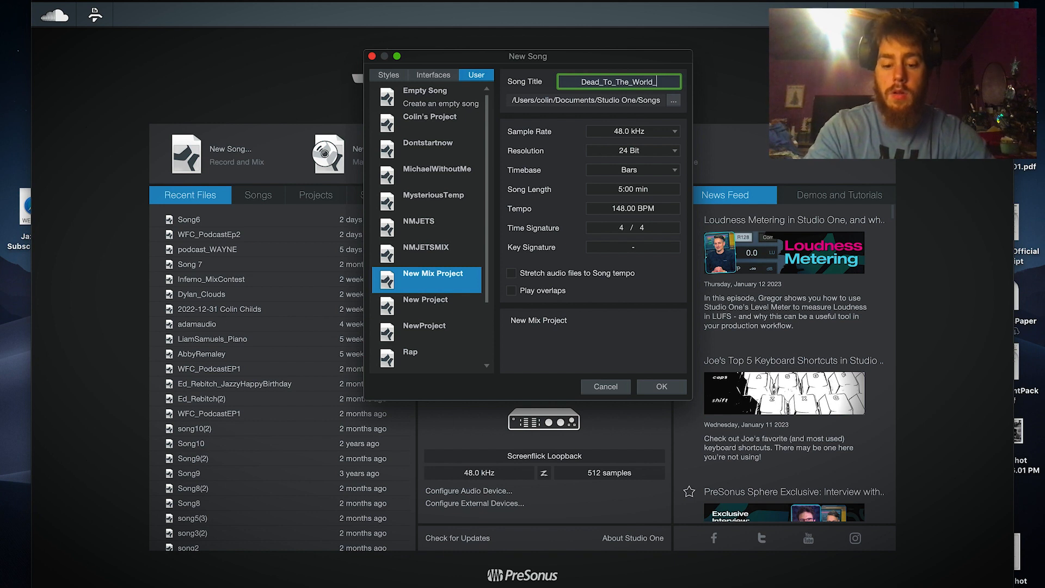
pyautogui.write('Contest')
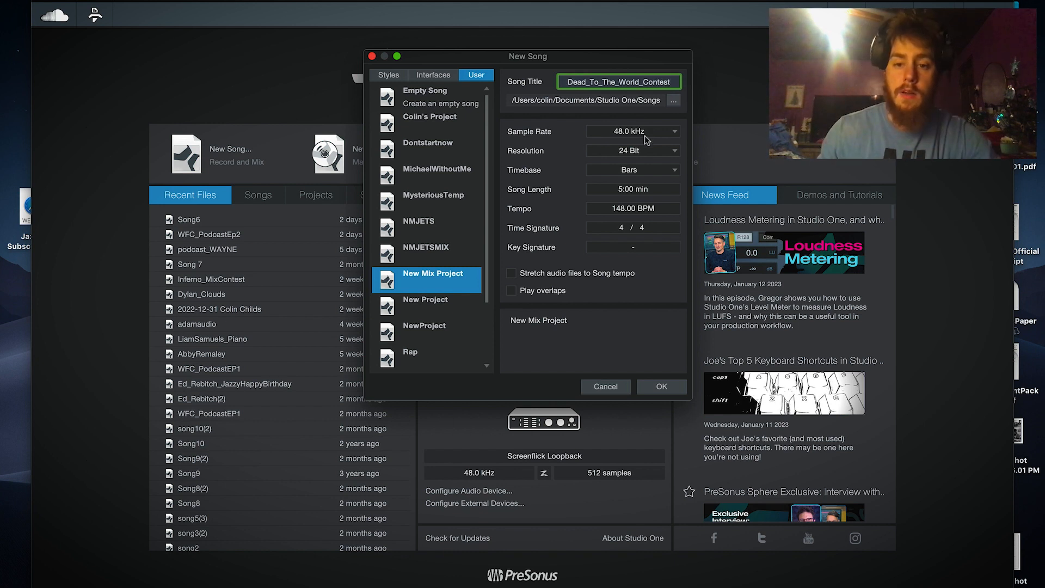
# - Review the resolution choices for the new song, keeping 24 Bit
pyautogui.click(654, 152)
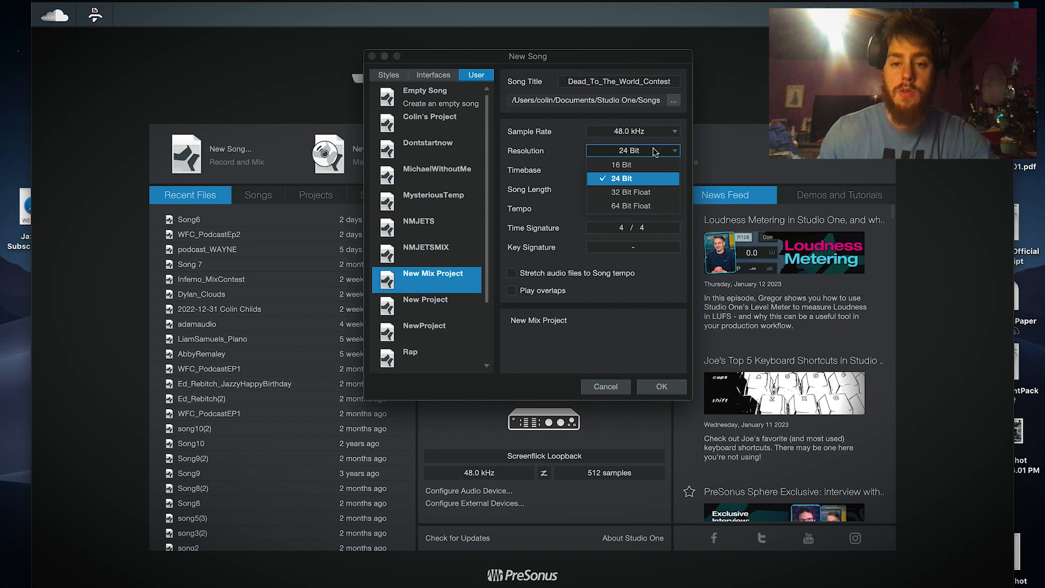
pyautogui.click(655, 152)
pyautogui.click(667, 130)
pyautogui.click(669, 159)
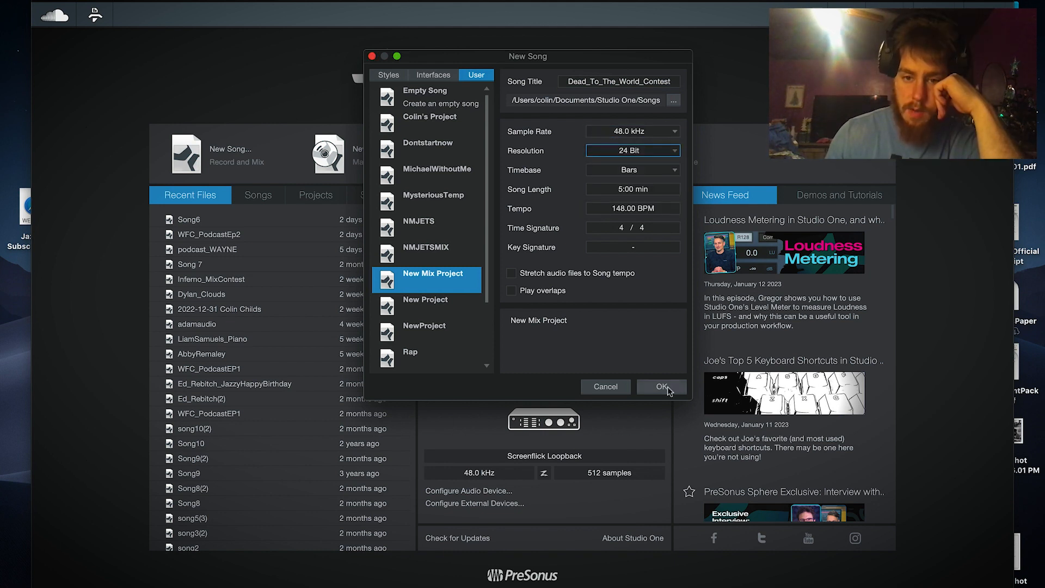
# - Review the sample rate and resolution choices for the new song, keeping 48.0 kHz and 24 Bit
pyautogui.click(648, 133)
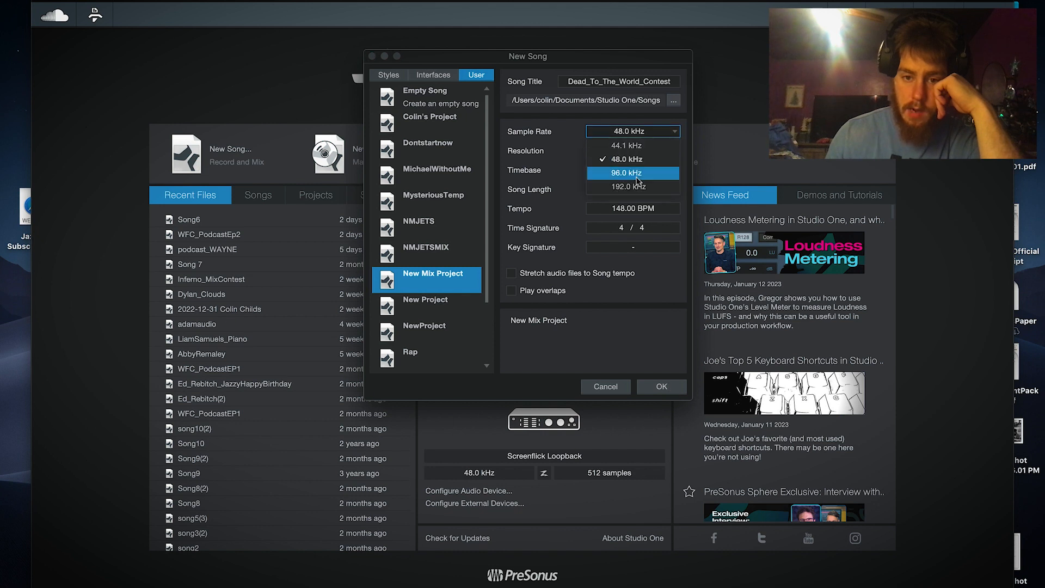
pyautogui.click(650, 133)
pyautogui.click(654, 152)
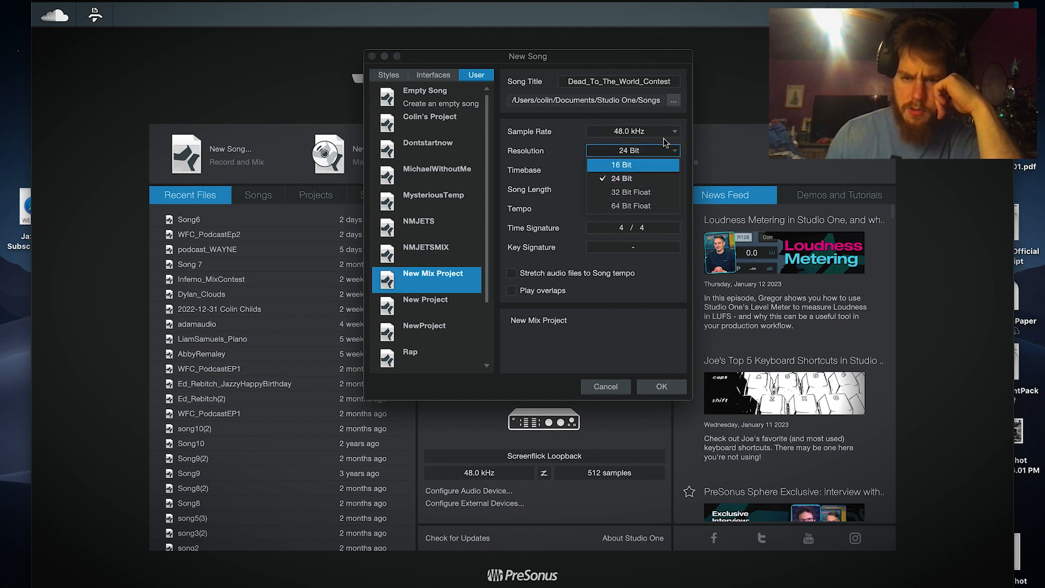
pyautogui.click(666, 150)
pyautogui.click(646, 154)
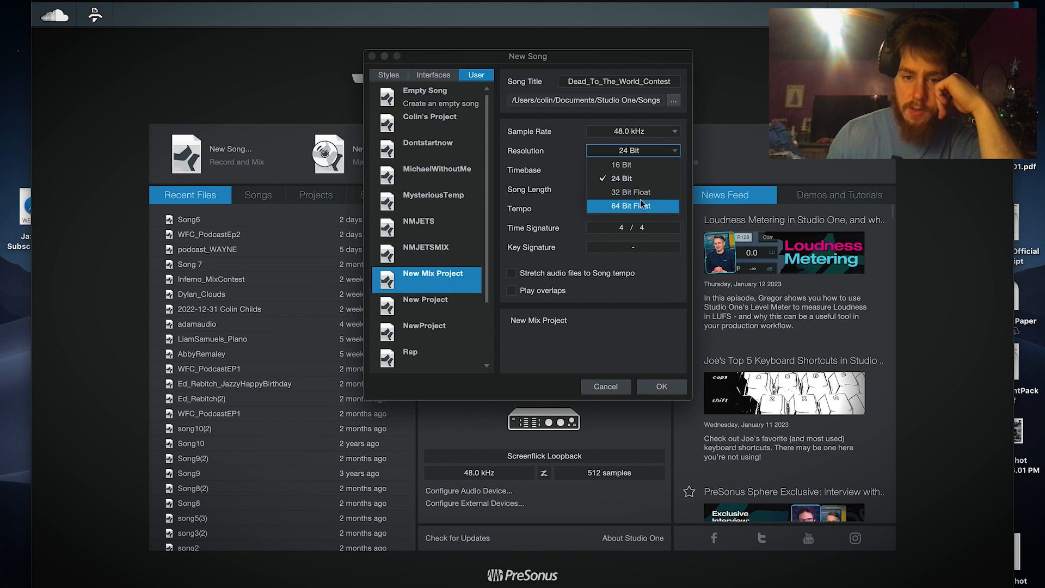
pyautogui.click(647, 180)
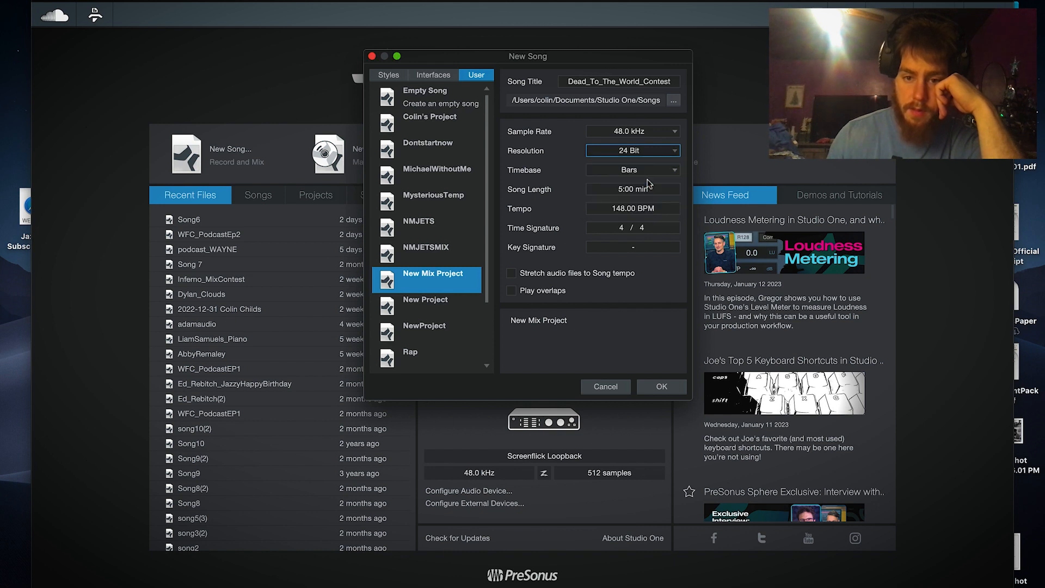
# - Try 32 Bit Float as the new song's resolution, choose the resolution again and create the song
pyautogui.click(650, 150)
pyautogui.click(651, 189)
pyautogui.click(659, 153)
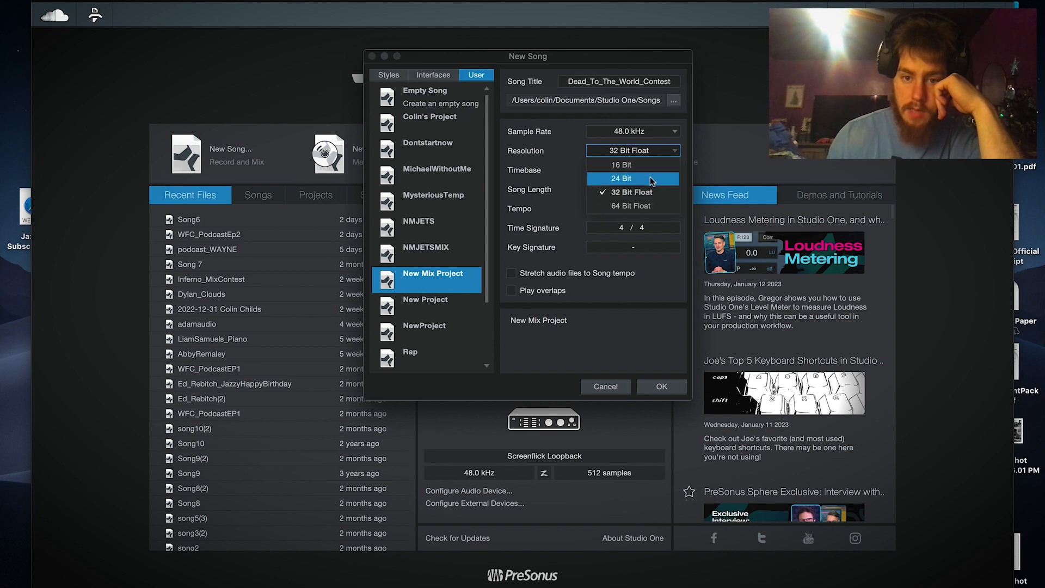
pyautogui.click(634, 166)
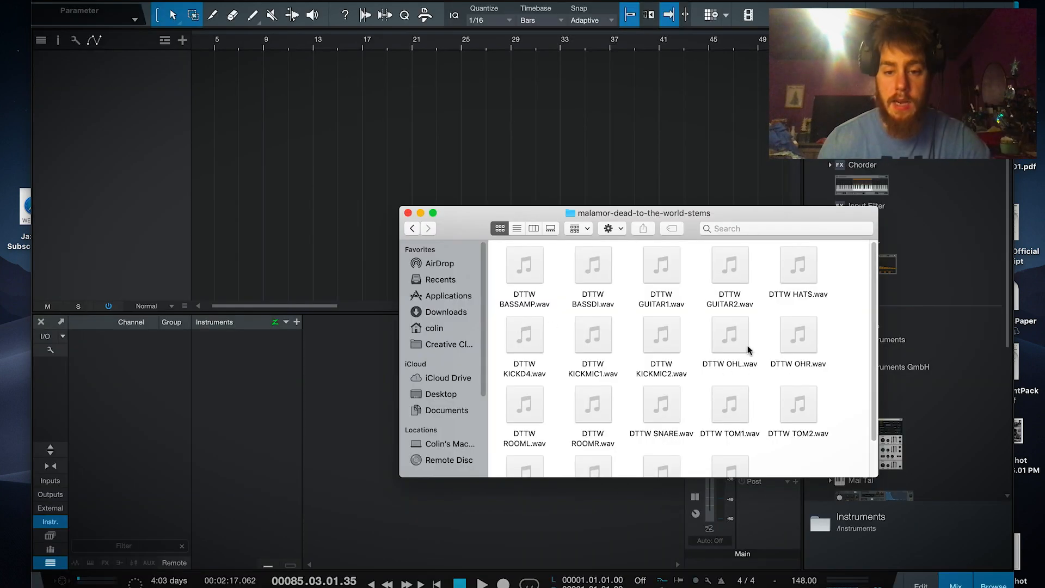
# - Import all the WAV files from the malamor-dead-to-the-world-stems folder into the song as separate tracks
pyautogui.scroll(-2, 730, 370)
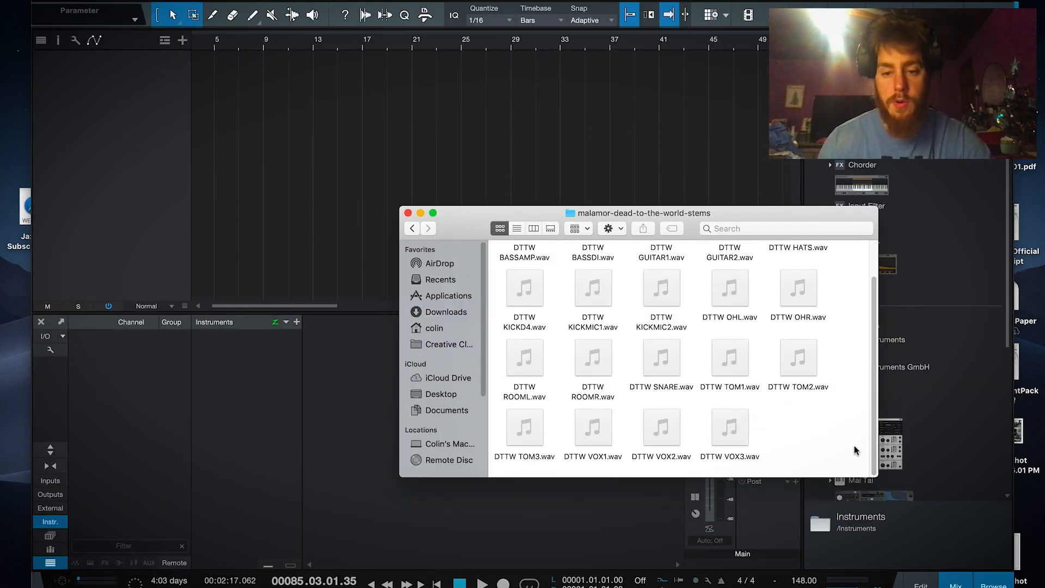
pyautogui.press('super+a')
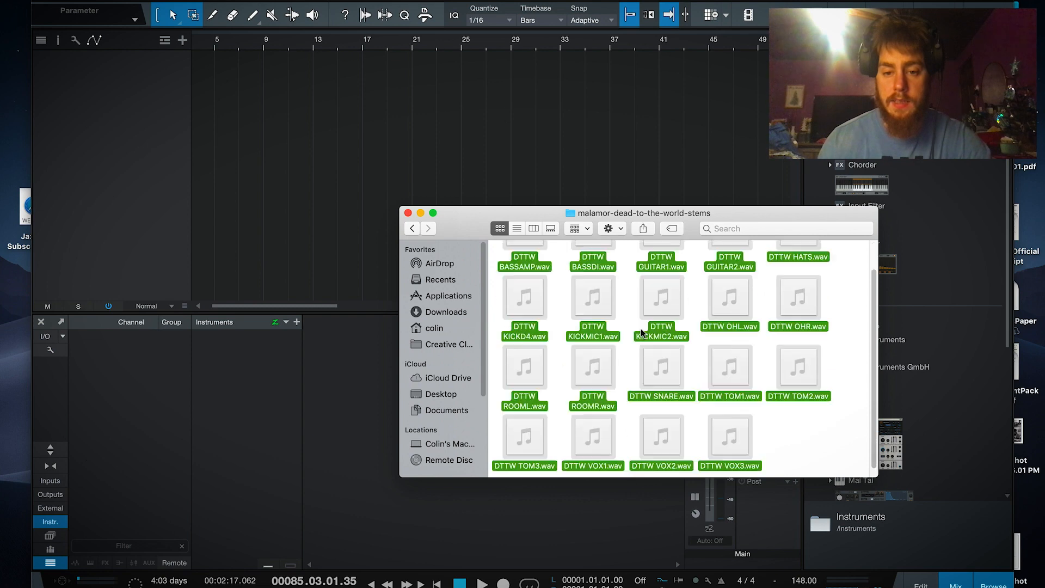
pyautogui.scroll(2, 641, 327)
pyautogui.moveTo(641, 326); pyautogui.dragTo(207, 70)
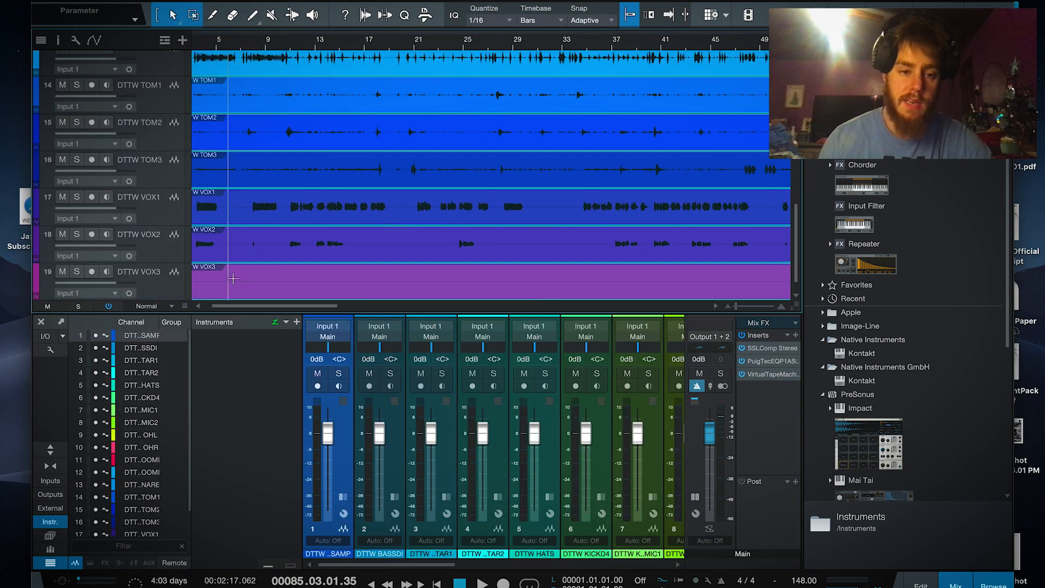
# - Look over all the imported tracks from DTTW BASSAMP to DTTW VOX3 across the song's full length
pyautogui.moveTo(267, 309); pyautogui.dragTo(261, 309)
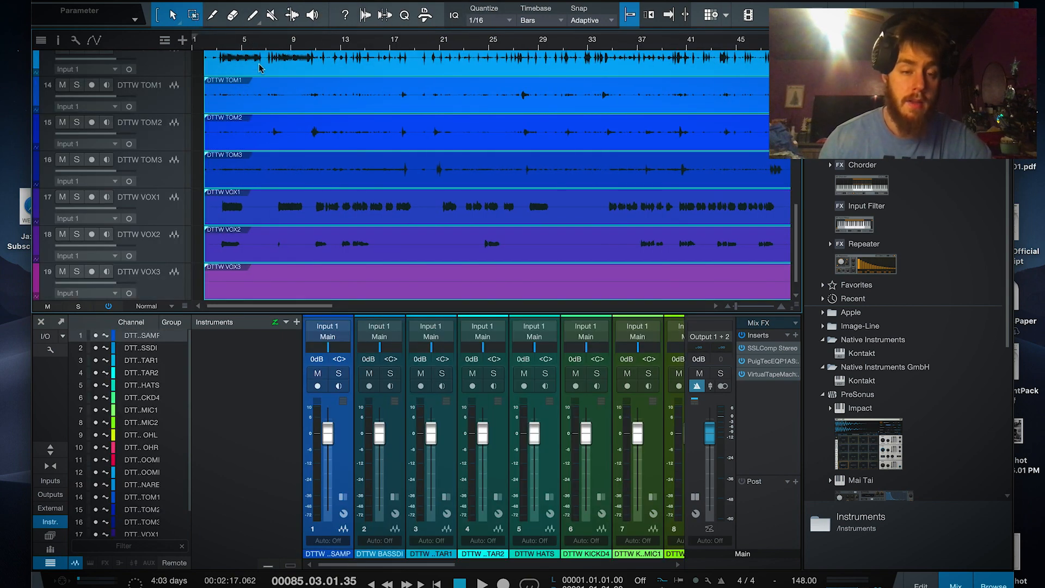
pyautogui.click(232, 64)
pyautogui.scroll(10, 233, 64)
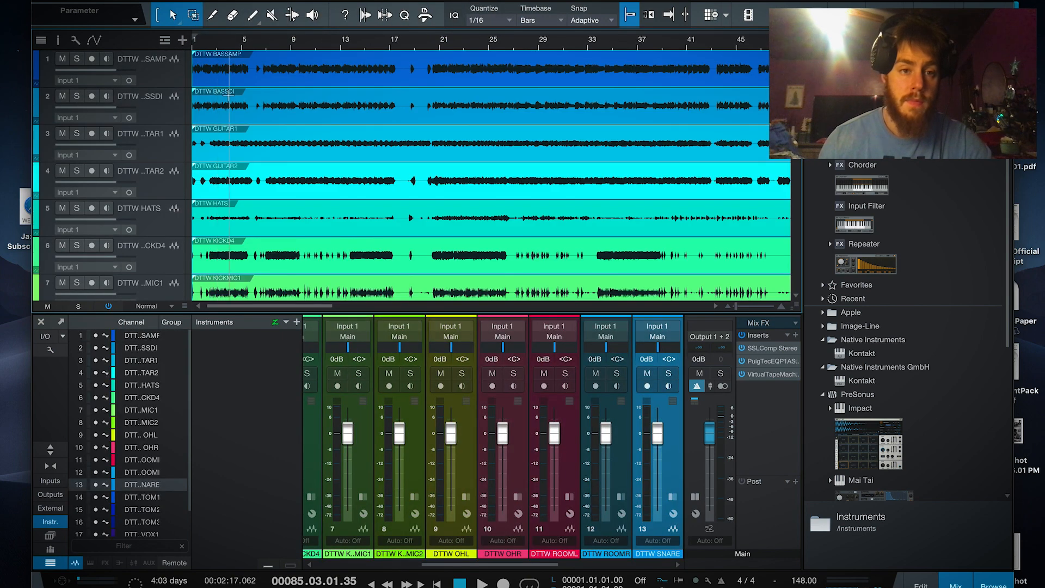
pyautogui.scroll(-10, 272, 161)
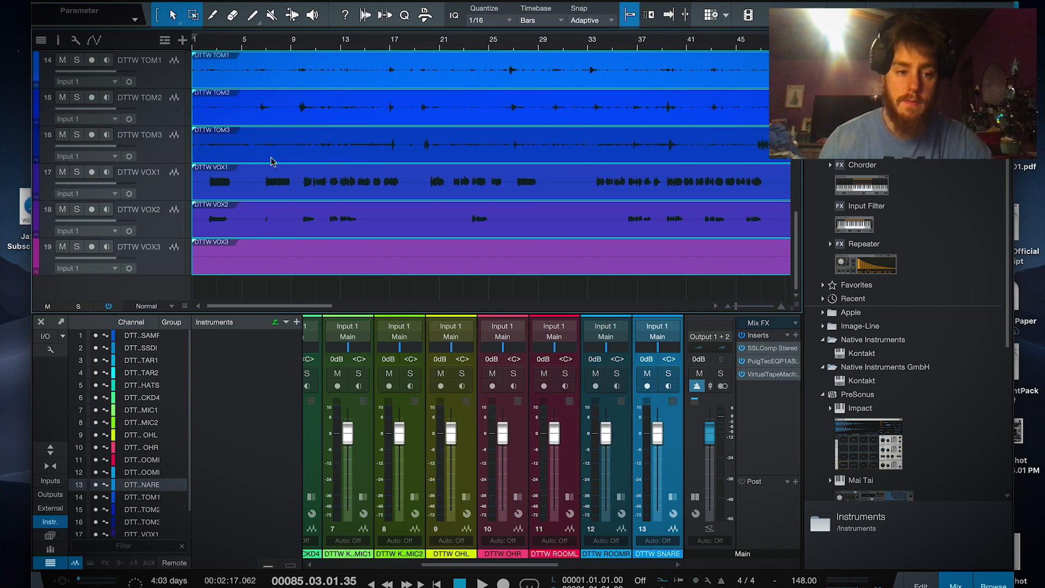
pyautogui.scroll(10, 272, 162)
pyautogui.scroll(-5, 272, 47)
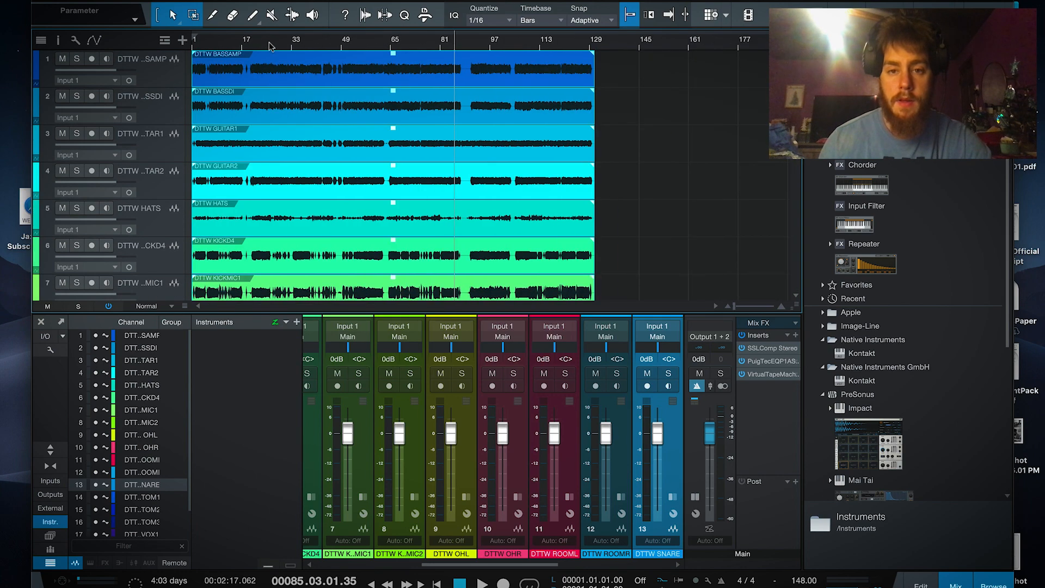
pyautogui.scroll(3, 270, 46)
pyautogui.moveTo(405, 42); pyautogui.dragTo(451, 9)
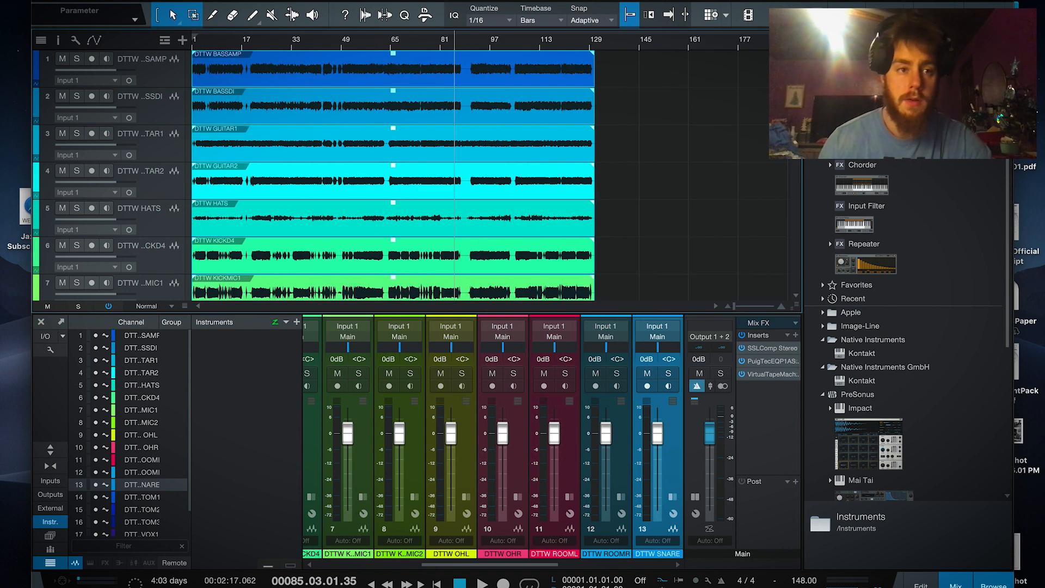
# - Switch to the browser and open the Malamor remix contest post on Produce Like A Pro, checking its title
pyautogui.click(95, 0)
pyautogui.click(116, 116)
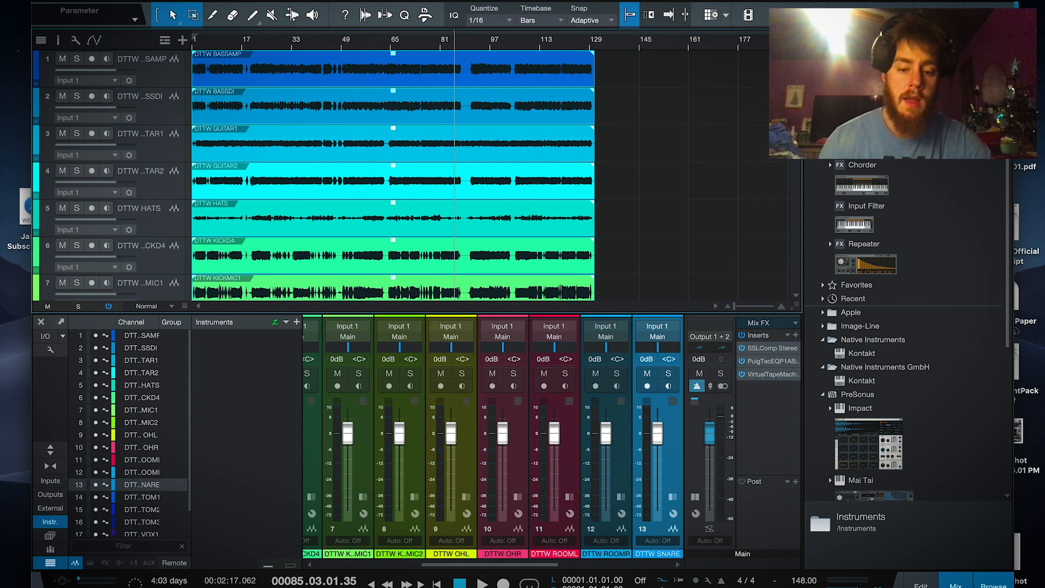
pyautogui.click(223, 578)
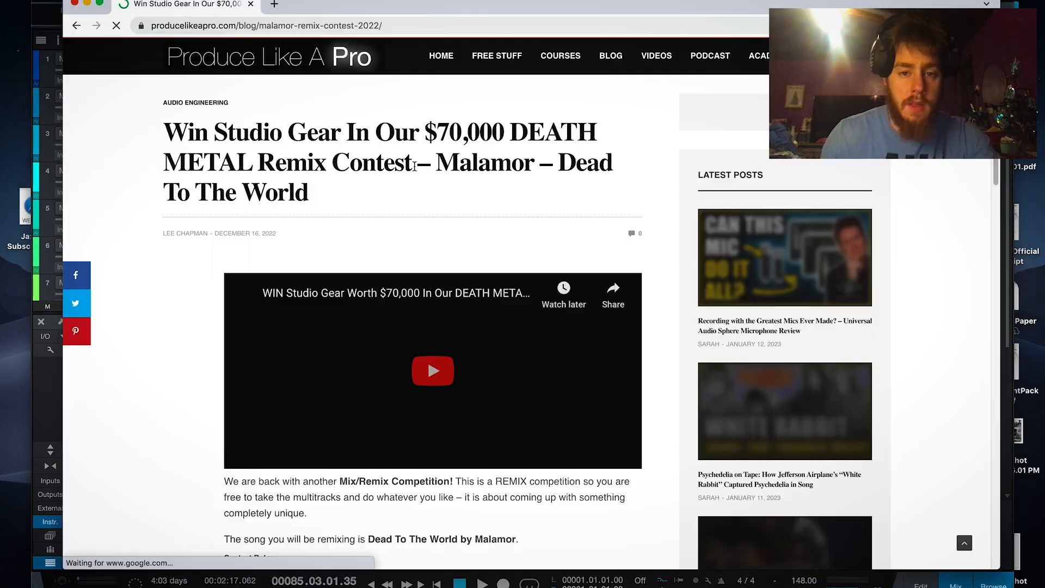
pyautogui.moveTo(164, 132); pyautogui.dragTo(615, 178)
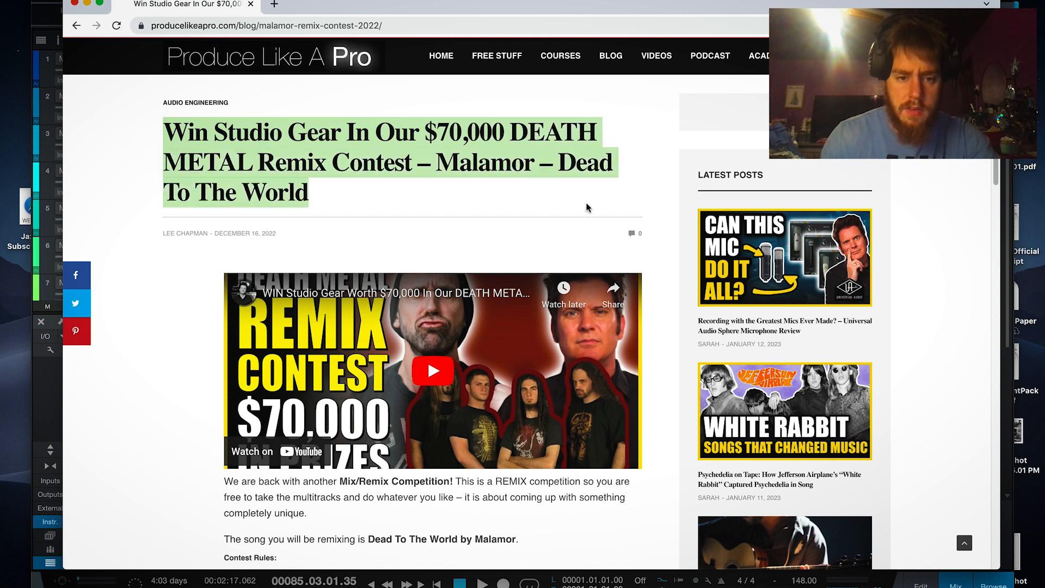
pyautogui.click(587, 197)
# - Read the contest description, rules and entry instructions, and return to the song in Studio One
pyautogui.scroll(-3, 588, 197)
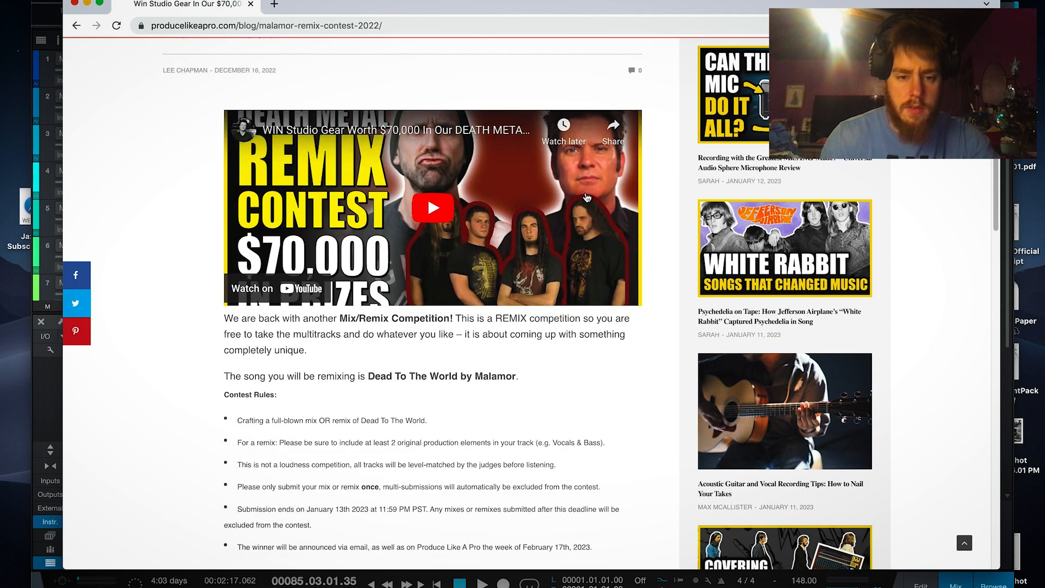
pyautogui.moveTo(338, 318); pyautogui.dragTo(429, 328)
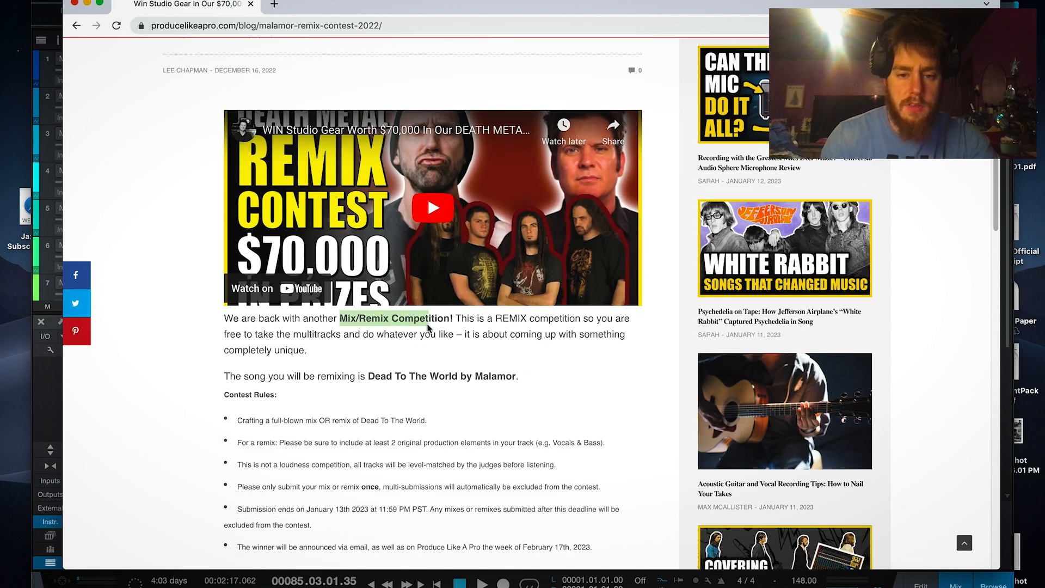
pyautogui.click(430, 327)
pyautogui.scroll(-2, 453, 316)
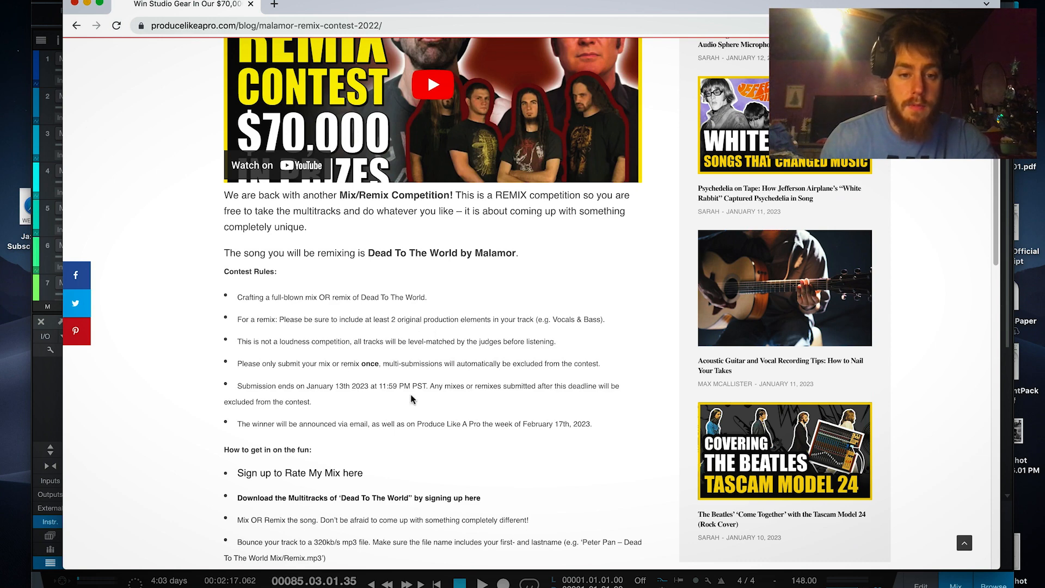
pyautogui.scroll(-2, 411, 399)
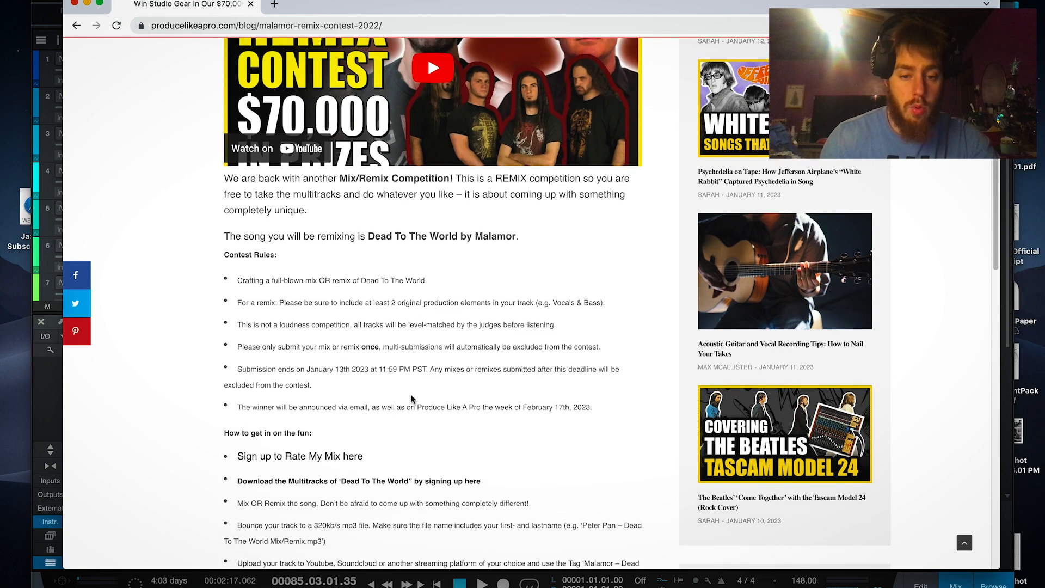
pyautogui.scroll(2, 411, 399)
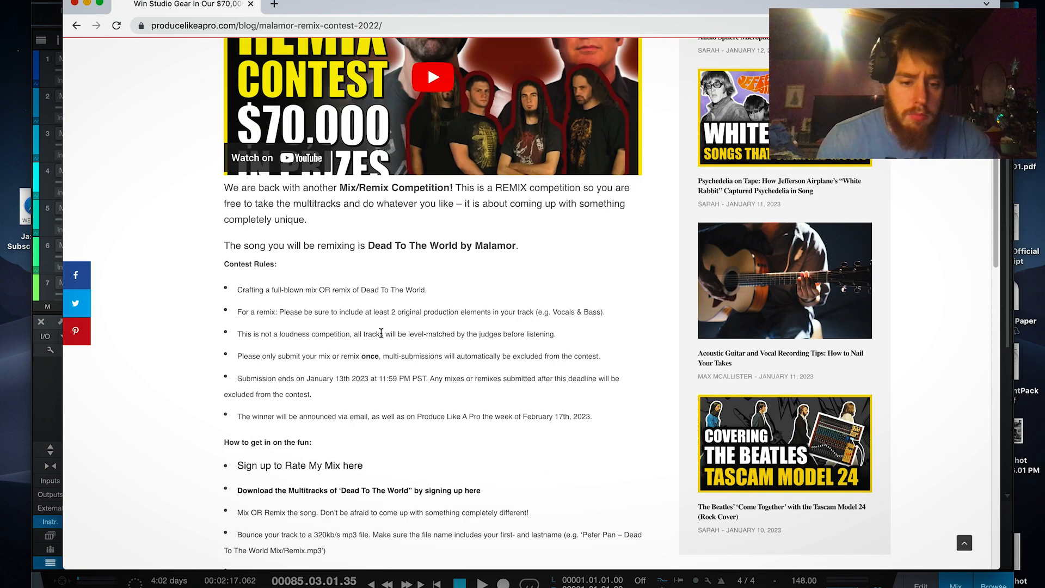
pyautogui.scroll(5, 390, 330)
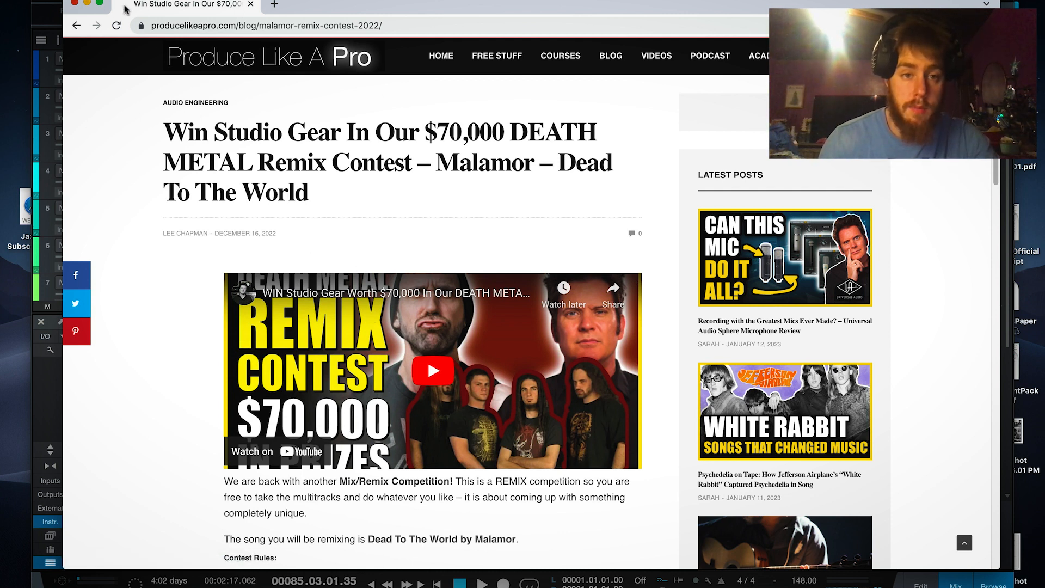
pyautogui.click(75, 6)
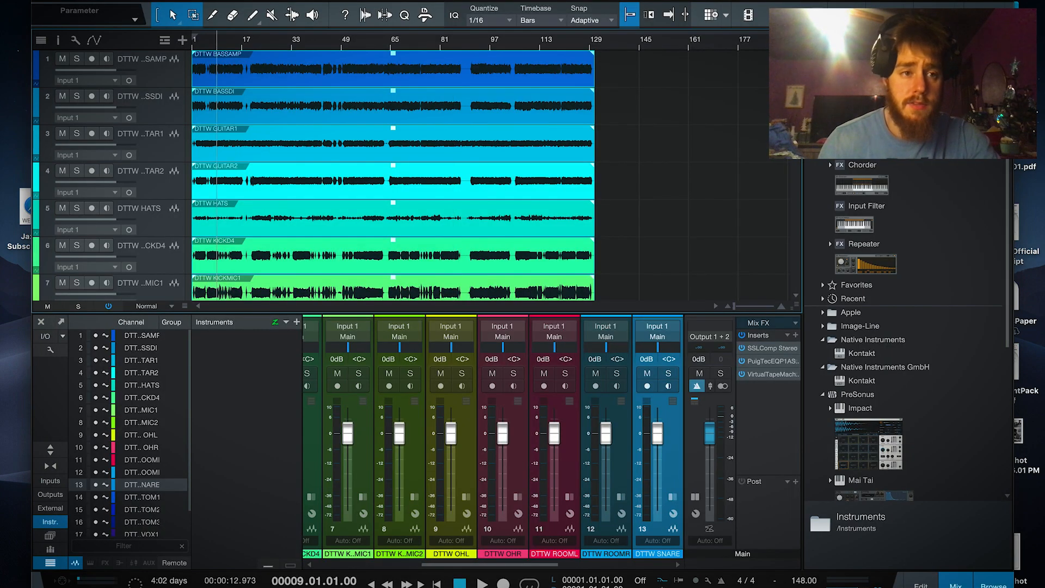
# - Play the unmixed tracks from the start of the song, adjusting the computer's output volume while listening, and stop playback
pyautogui.click(436, 583)
pyautogui.press('space')
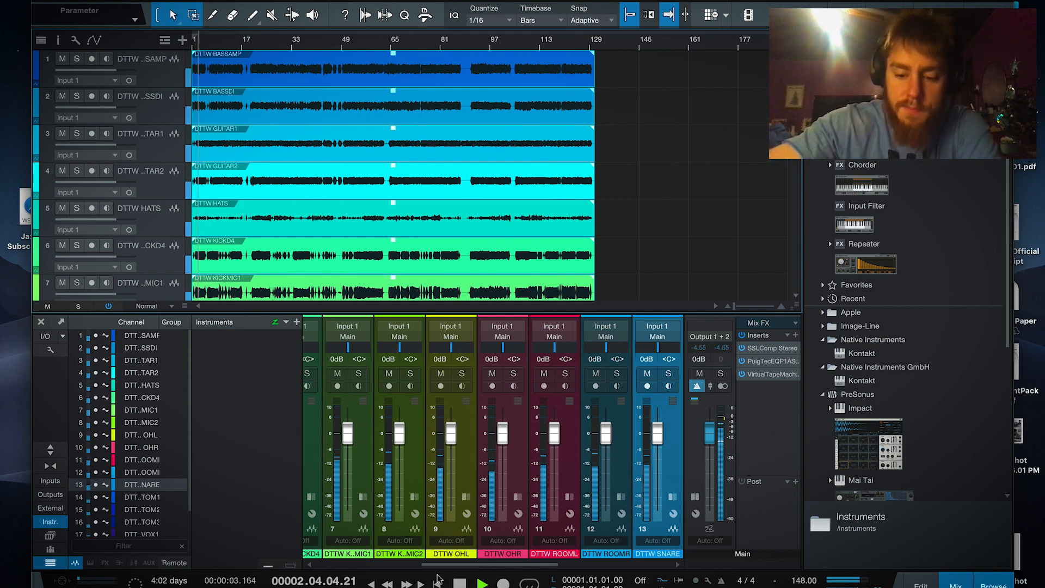
pyautogui.press('XF86AudioRaiseVolume')
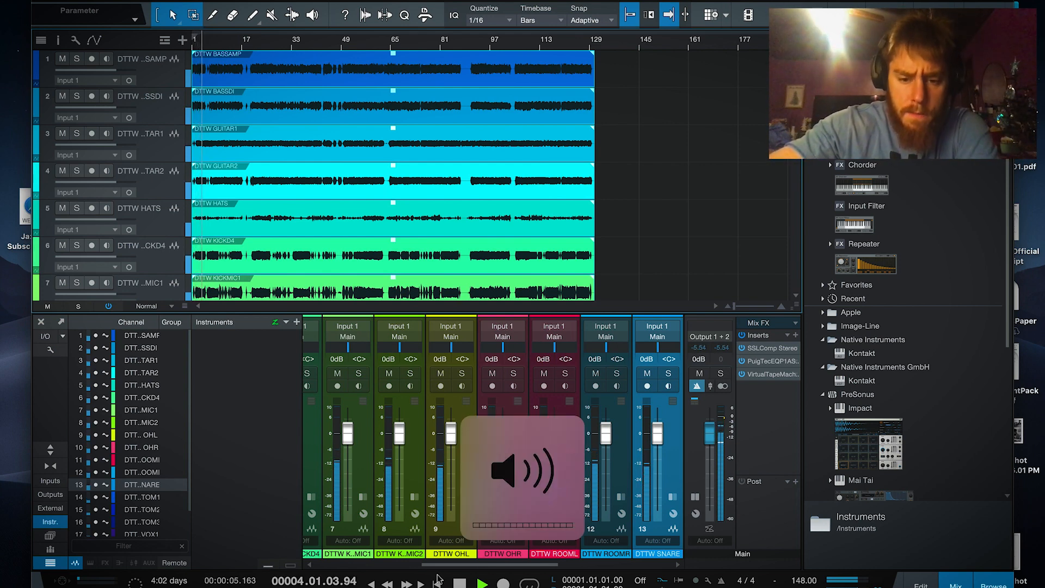
pyautogui.press('XF86AudioLowerVolume')
pyautogui.press('XF86AudioLowerVolume')
pyautogui.press('XF86AudioLowerVolume')
pyautogui.press('XF86AudioLowerVolume')
pyautogui.press('XF86AudioLowerVolume')
pyautogui.press('XF86AudioLowerVolume')
pyautogui.press('XF86AudioLowerVolume')
pyautogui.press('XF86AudioLowerVolume')
pyautogui.press('XF86AudioLowerVolume')
pyautogui.press('XF86AudioLowerVolume')
pyautogui.press('XF86AudioLowerVolume')
pyautogui.press('XF86AudioLowerVolume')
pyautogui.press('XF86AudioRaiseVolume')
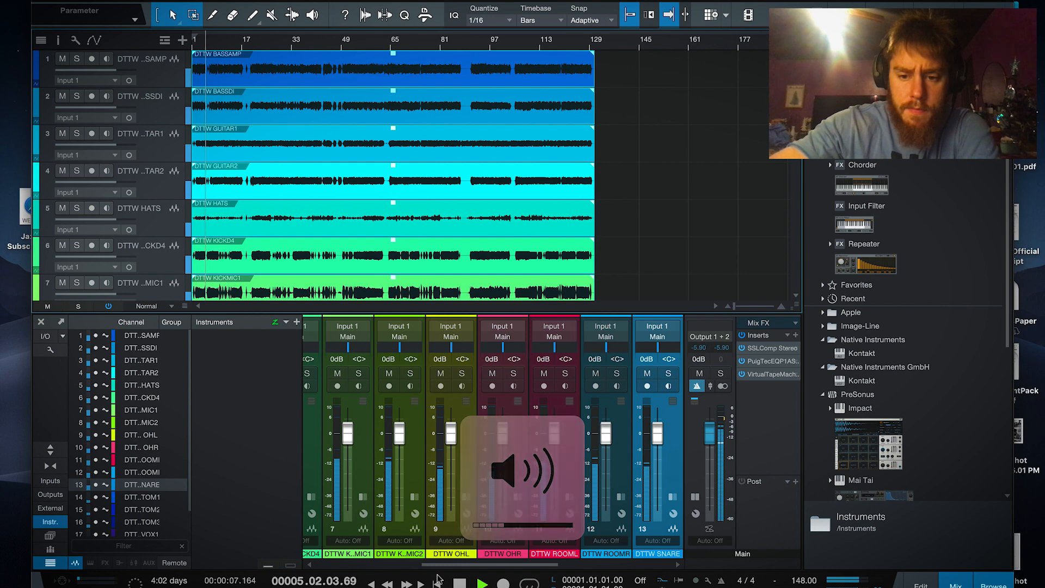
pyautogui.press('XF86AudioRaiseVolume')
pyautogui.press('XF86AudioRaiseVolume')
pyautogui.press('XF86AudioRaiseVolume')
pyautogui.press('XF86AudioRaiseVolume')
pyautogui.press('XF86AudioRaiseVolume')
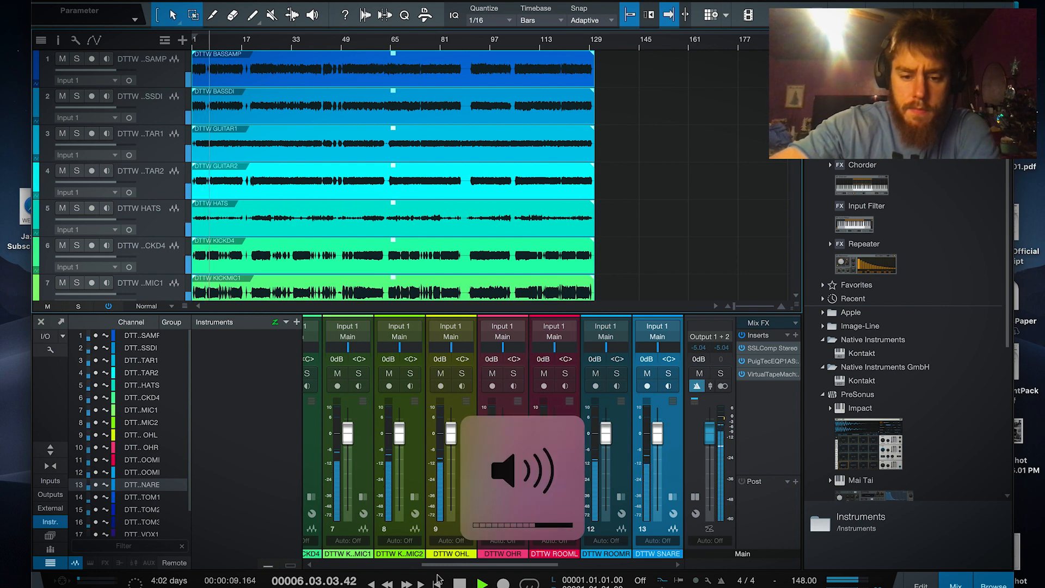
pyautogui.press('XF86AudioRaiseVolume')
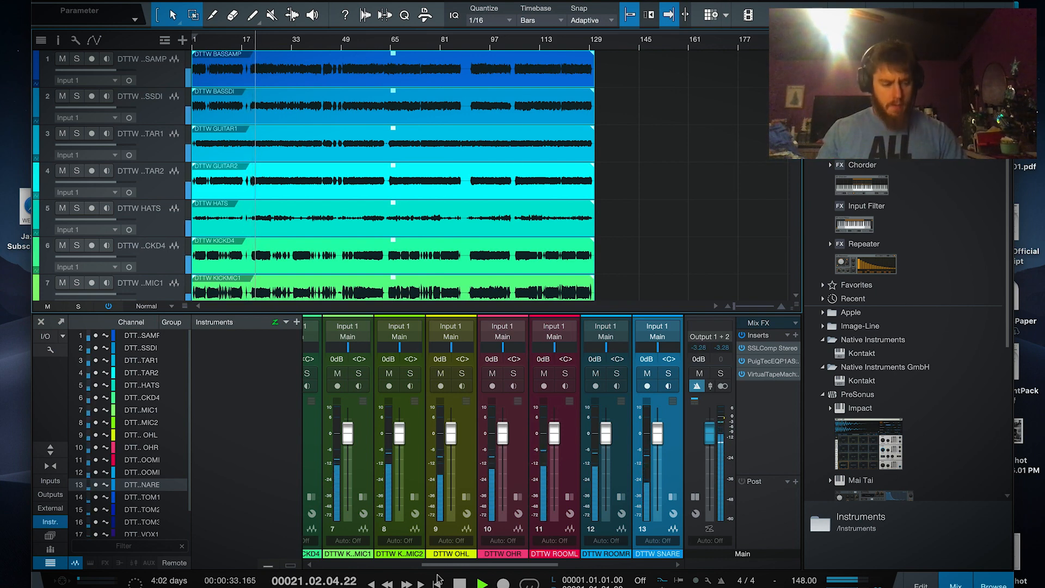
pyautogui.click(459, 582)
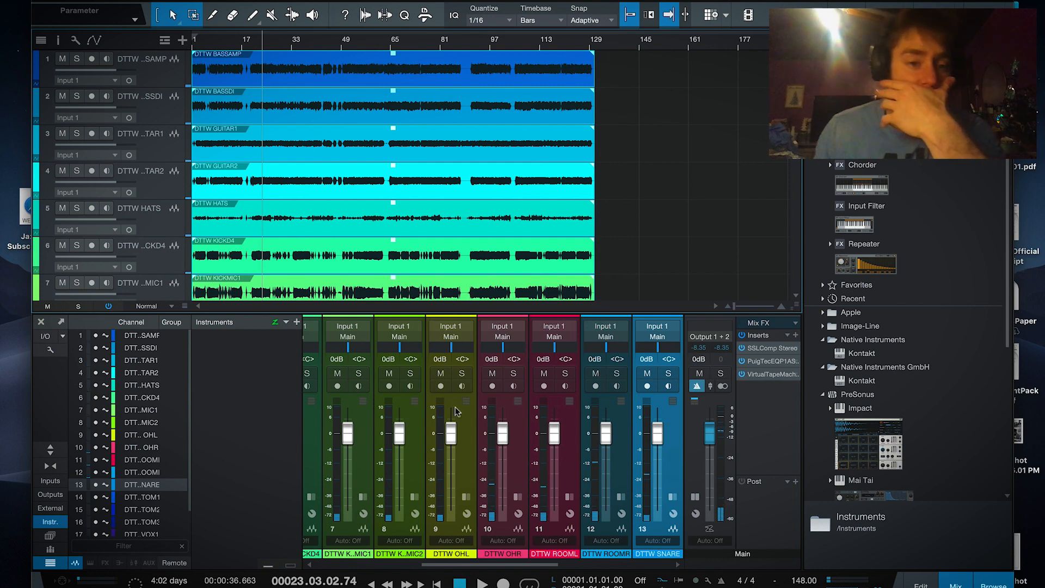
# - Select all the drum tracks from DTTW HATS to DTTW TOM3 and colour them red
pyautogui.scroll(-5, 186, 167)
pyautogui.scroll(1, 191, 172)
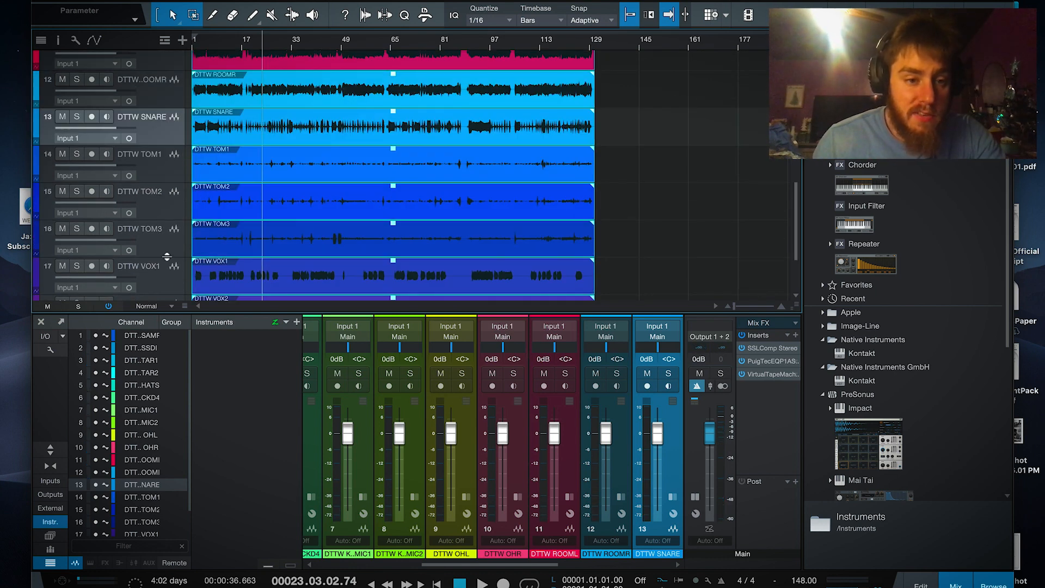
pyautogui.click(169, 237)
pyautogui.keyDown('shift'); pyautogui.click(167, 163); pyautogui.keyUp('shift')
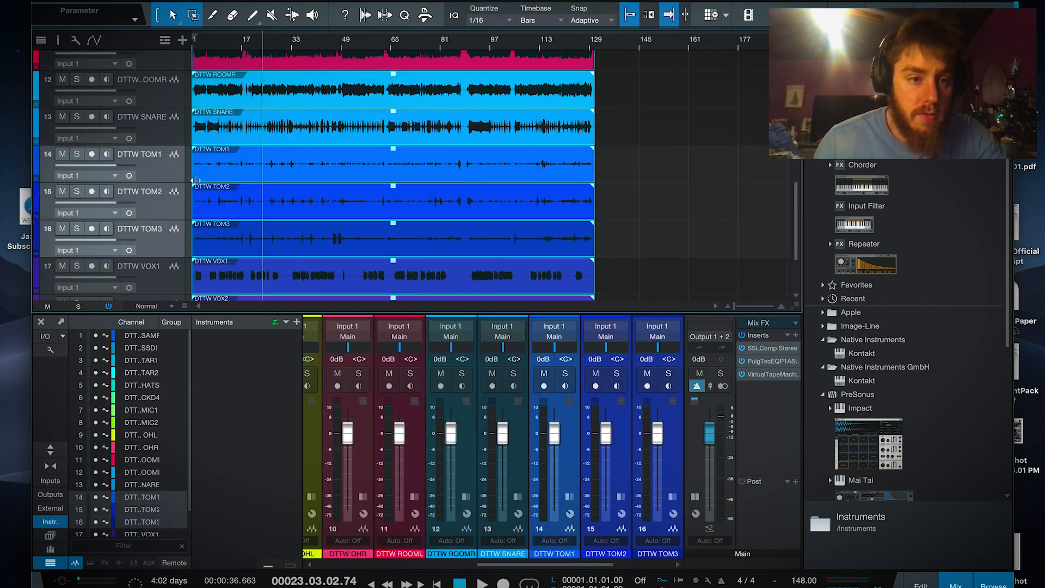
pyautogui.scroll(4, 163, 177)
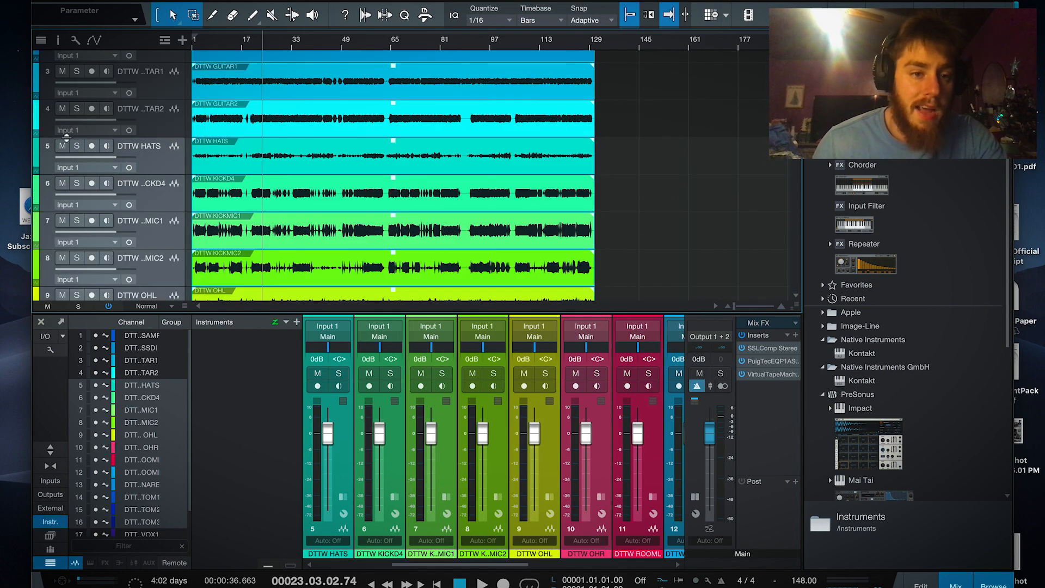
pyautogui.click(36, 158)
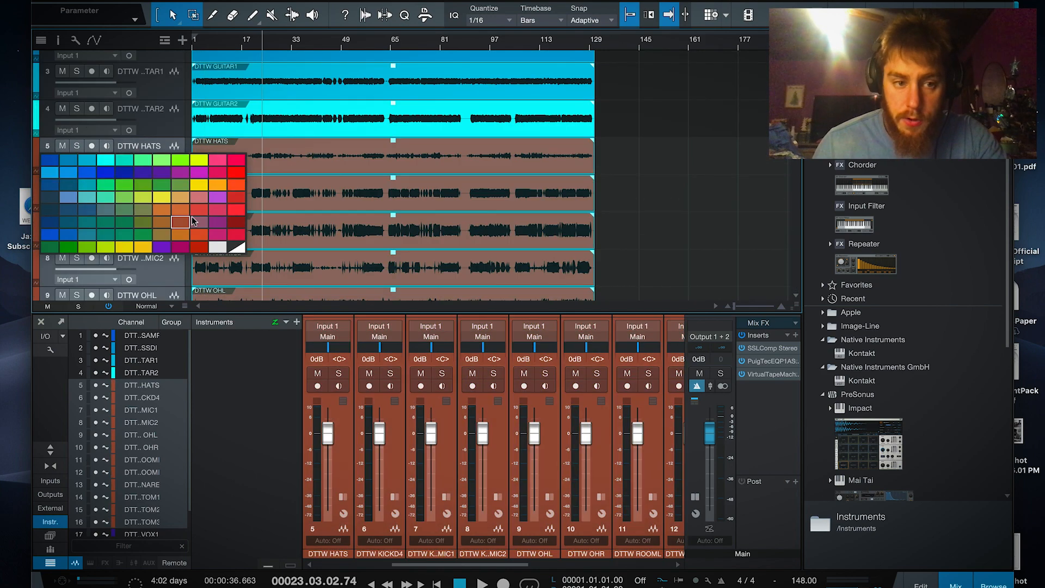
pyautogui.click(239, 192)
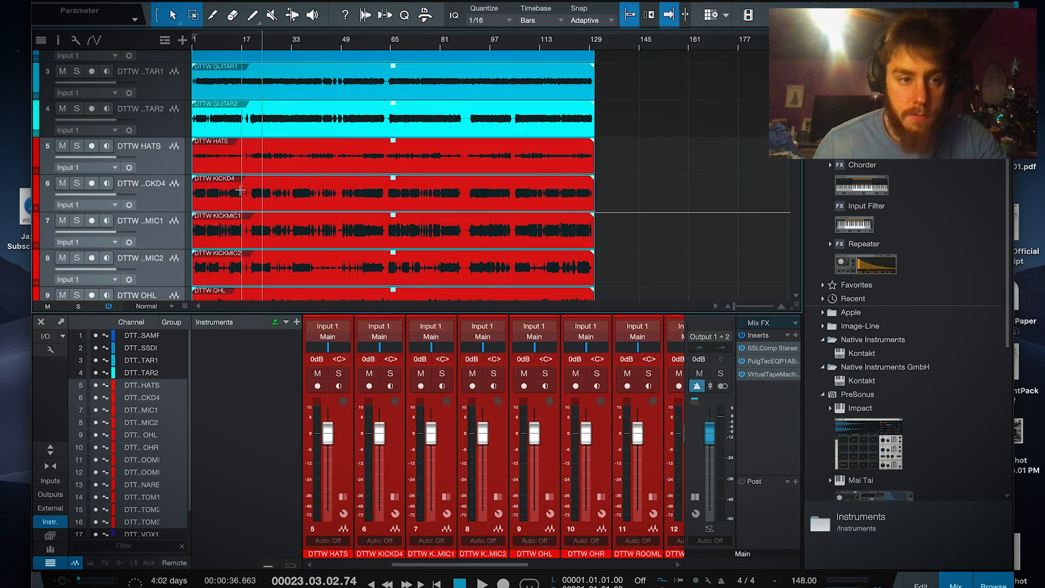
# - Select the DTTW GUITAR1 and GUITAR2 tracks and colour them bright green
pyautogui.scroll(2, 212, 188)
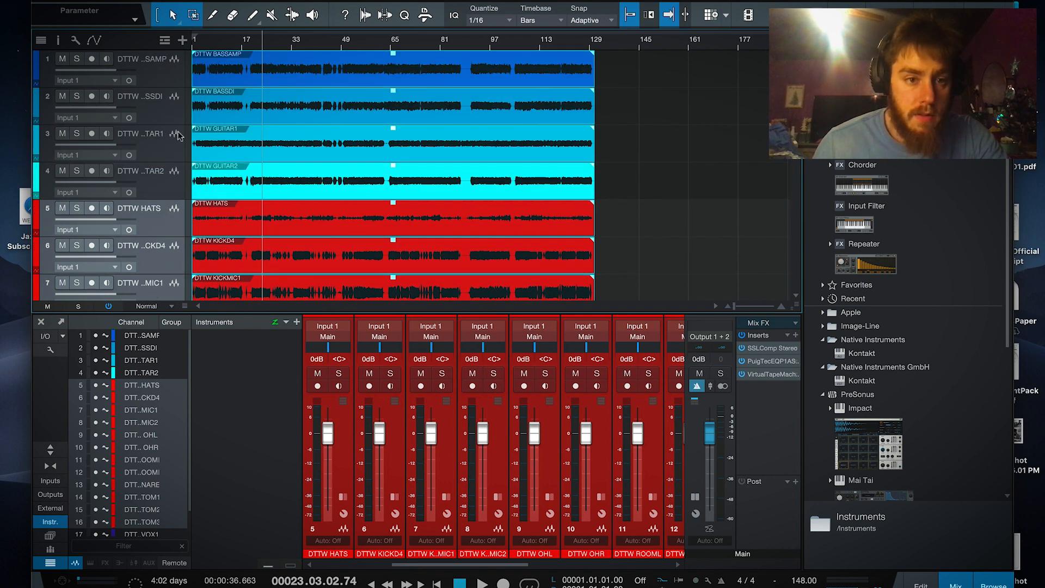
pyautogui.click(166, 179)
pyautogui.keyDown('shift'); pyautogui.click(172, 150); pyautogui.keyUp('shift')
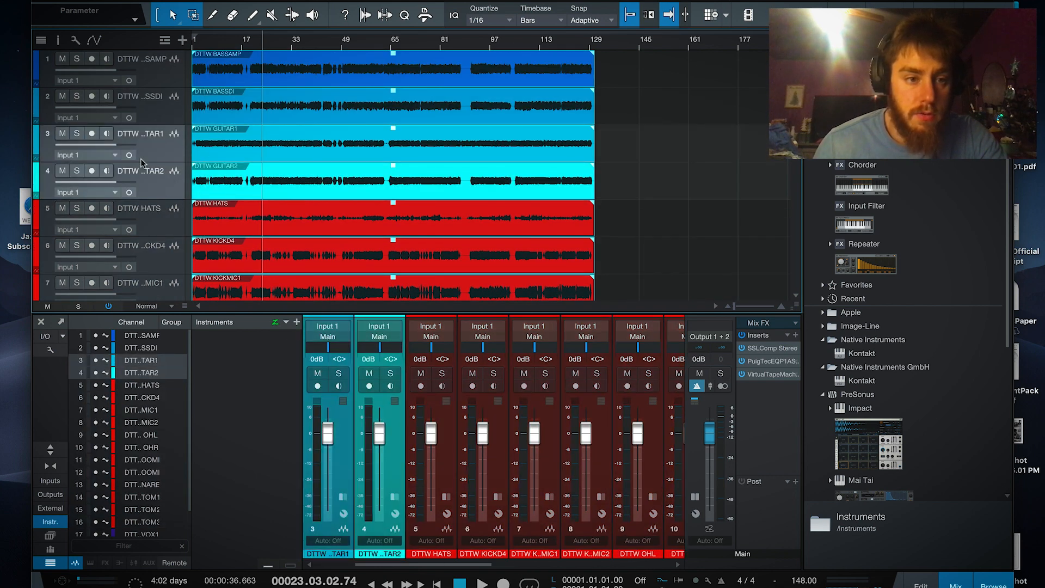
pyautogui.click(37, 144)
pyautogui.click(163, 150)
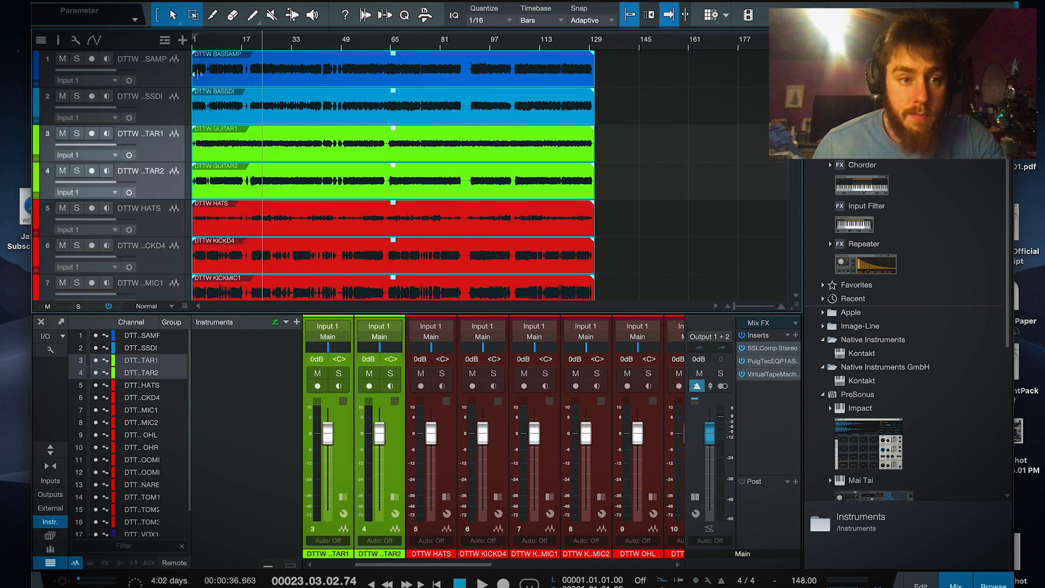
# - Select the DTTW BASSAMP and BASSDI tracks and colour them purple
pyautogui.click(162, 97)
pyautogui.keyDown('shift'); pyautogui.click(64, 68); pyautogui.keyUp('shift')
pyautogui.click(39, 68)
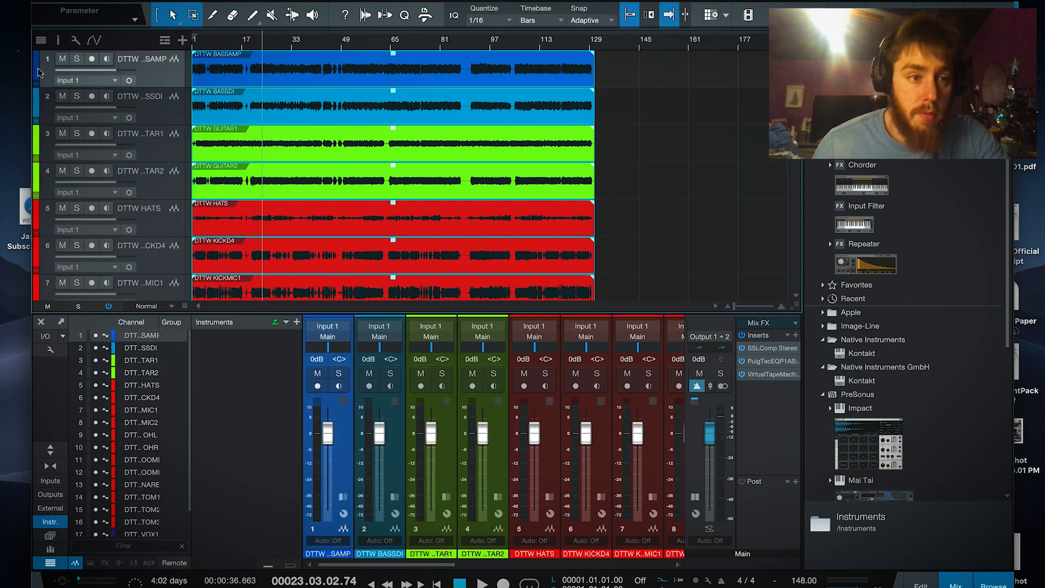
pyautogui.keyDown('shift'); pyautogui.click(160, 114); pyautogui.keyUp('shift')
pyautogui.click(37, 68)
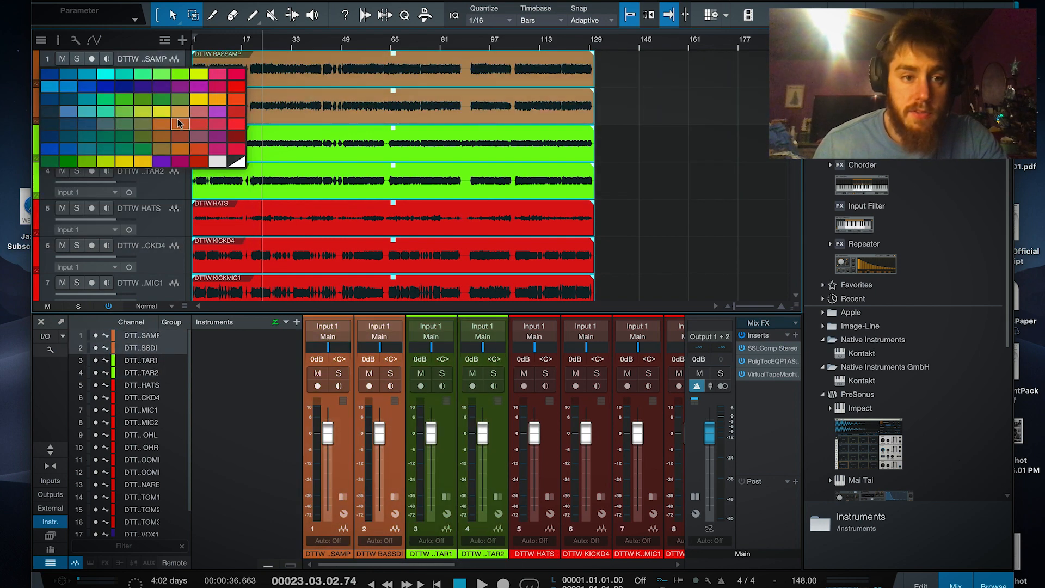
pyautogui.click(170, 90)
# - Select the vocal tracks DTTW VOX1 to VOX3 and colour them pink
pyautogui.scroll(-10, 190, 229)
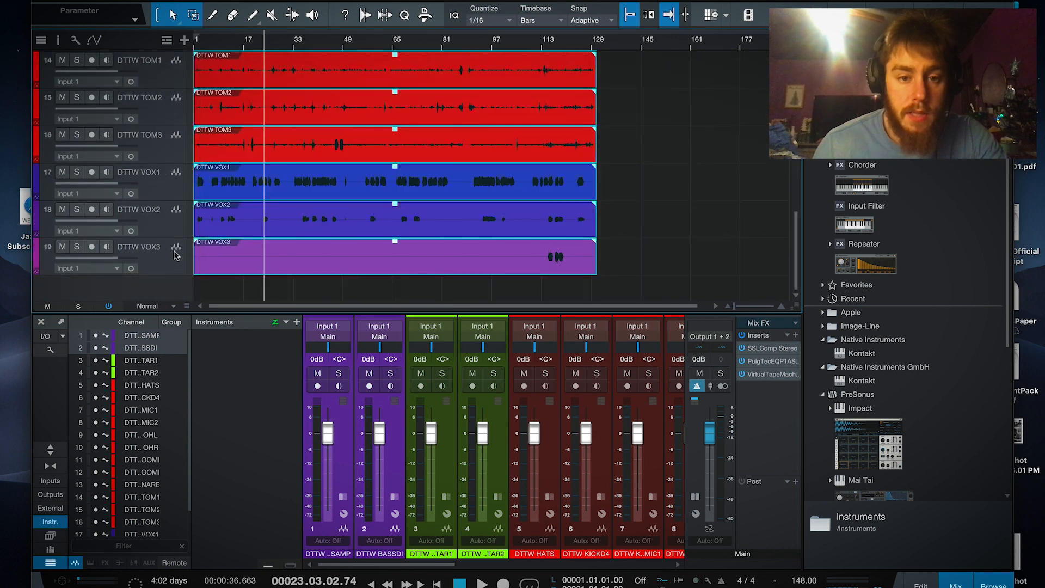
pyautogui.click(174, 256)
pyautogui.keyDown('shift'); pyautogui.click(175, 190); pyautogui.keyUp('shift')
pyautogui.click(36, 179)
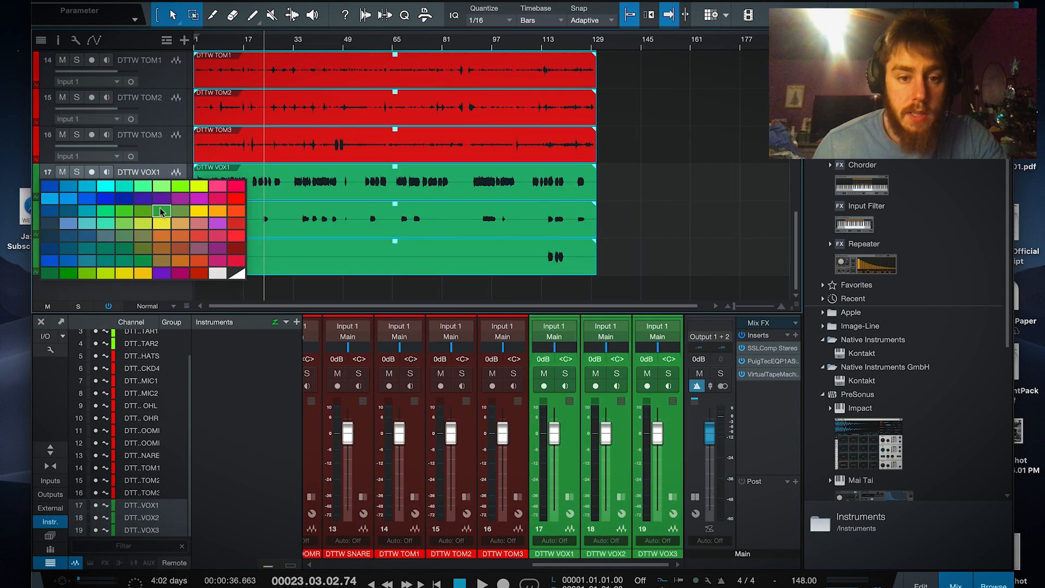
pyautogui.click(234, 191)
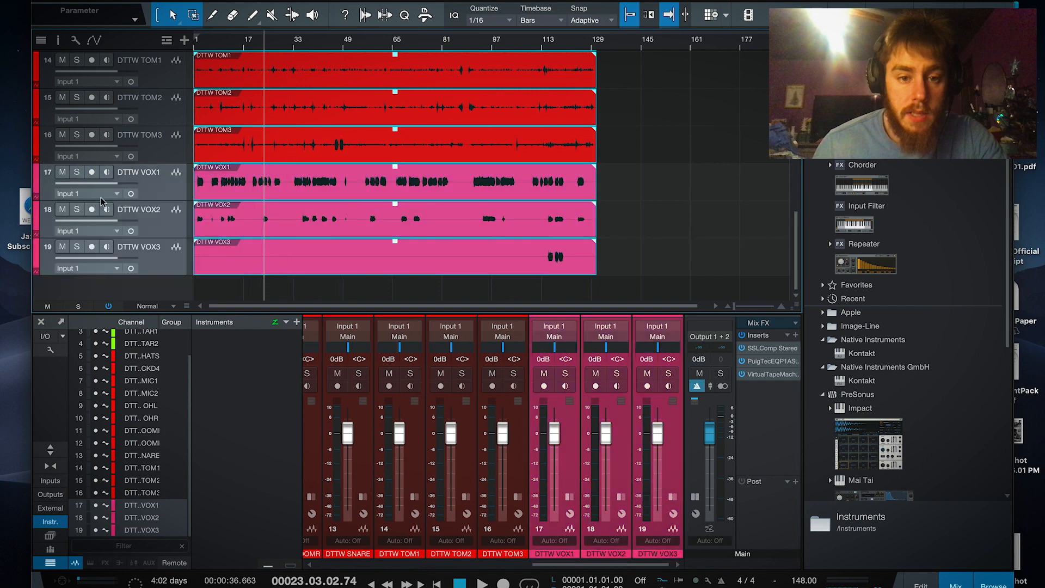
# - Open the SSLComp Stereo insert on the main output, set its make-up gain to -5.0 dB and close it
pyautogui.scroll(6, 112, 193)
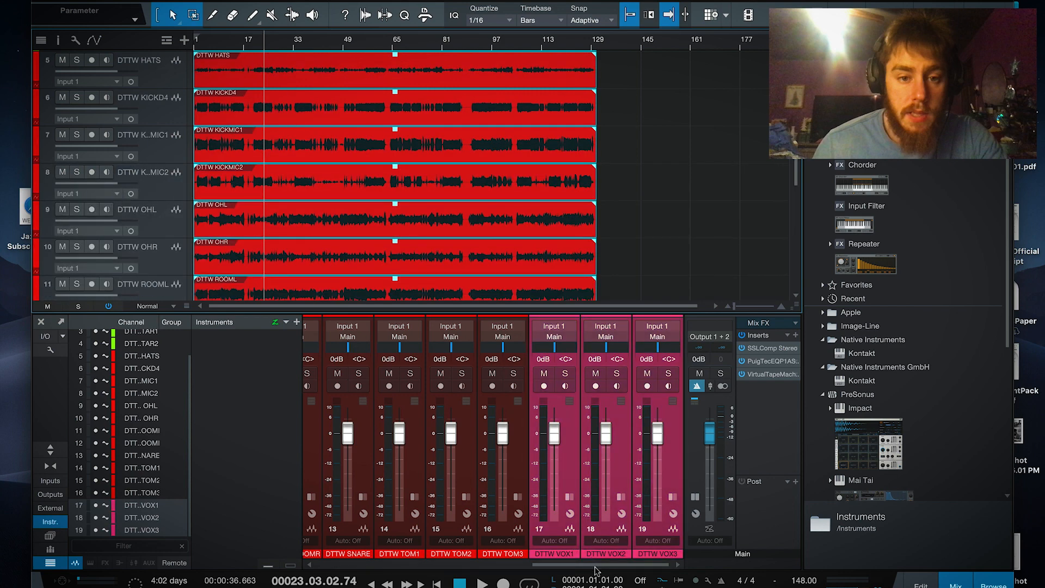
pyautogui.moveTo(596, 565); pyautogui.dragTo(457, 547)
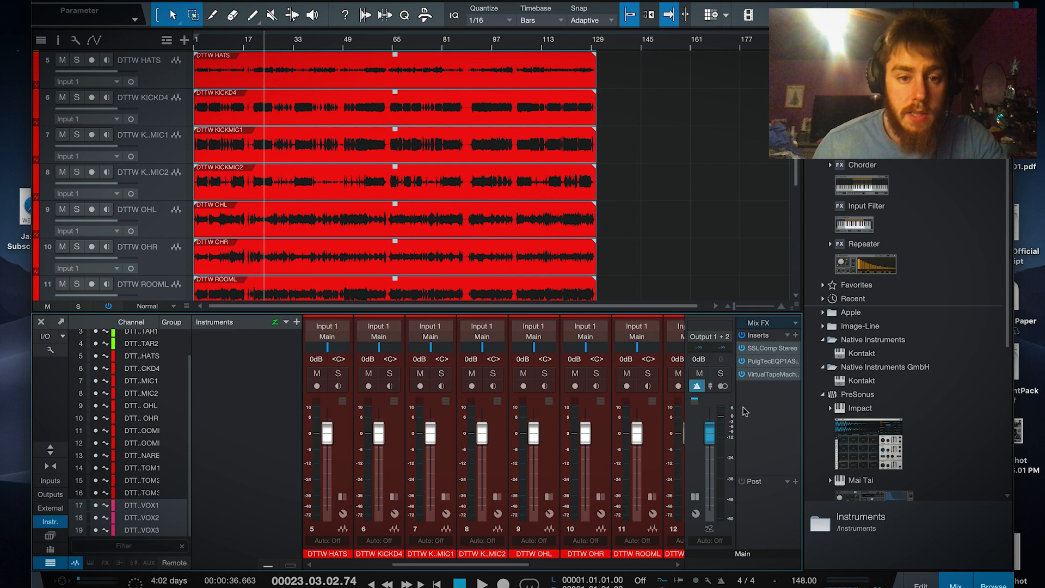
pyautogui.click(774, 349)
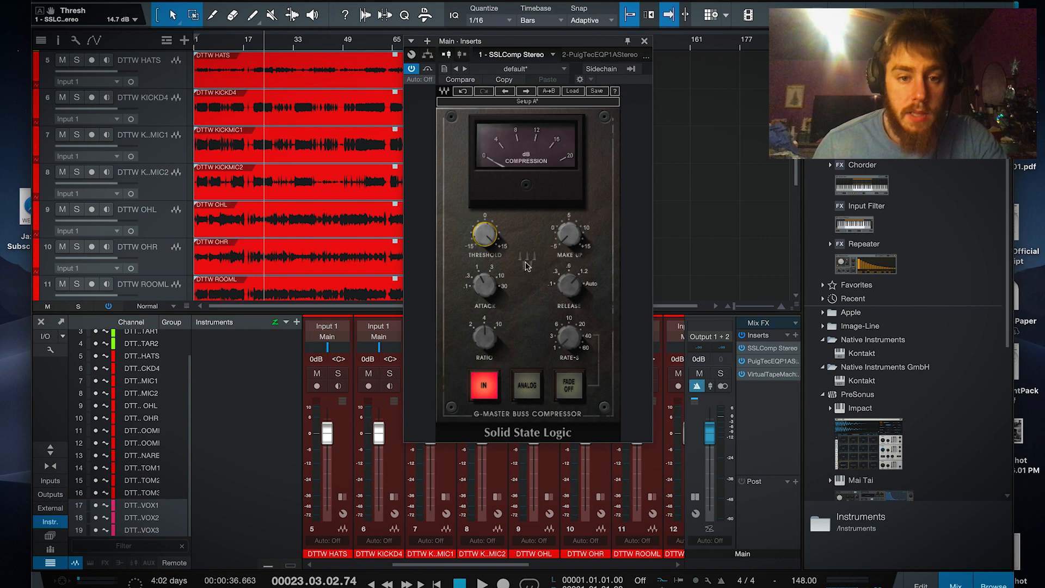
pyautogui.moveTo(466, 220)
pyautogui.moveTo(575, 239)
pyautogui.mouseDown()
pyautogui.moveTo(574, 219)
pyautogui.moveTo(569, 242)
pyautogui.mouseUp()
pyautogui.click(645, 42)
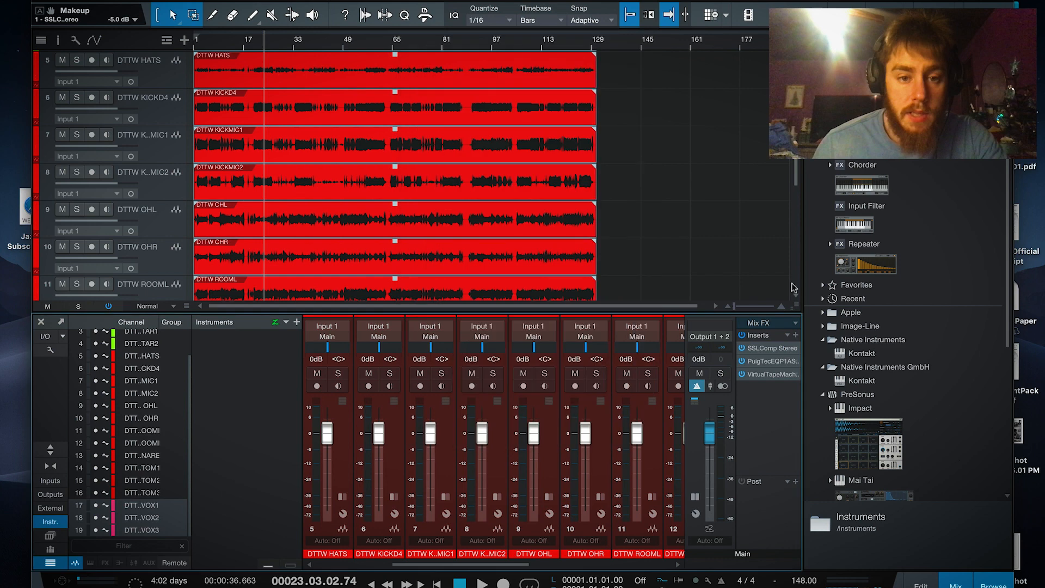
# - In the main output's PuigTec EQP1A, zero the high boost and attenuation, set attenuation select to 10 kHz and bandwidth to 4.9
pyautogui.doubleClick(772, 362)
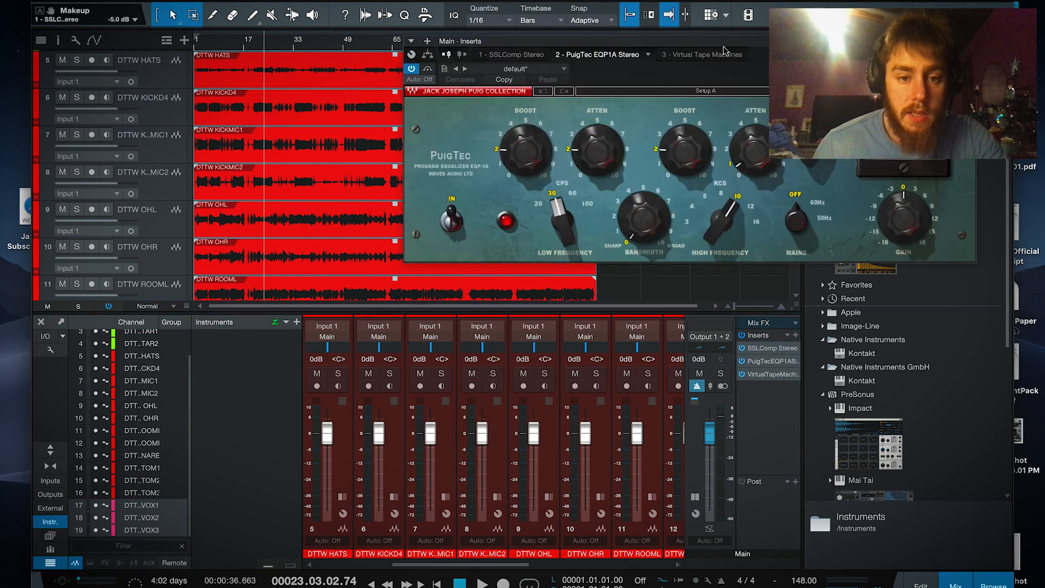
pyautogui.moveTo(724, 50); pyautogui.dragTo(538, 87)
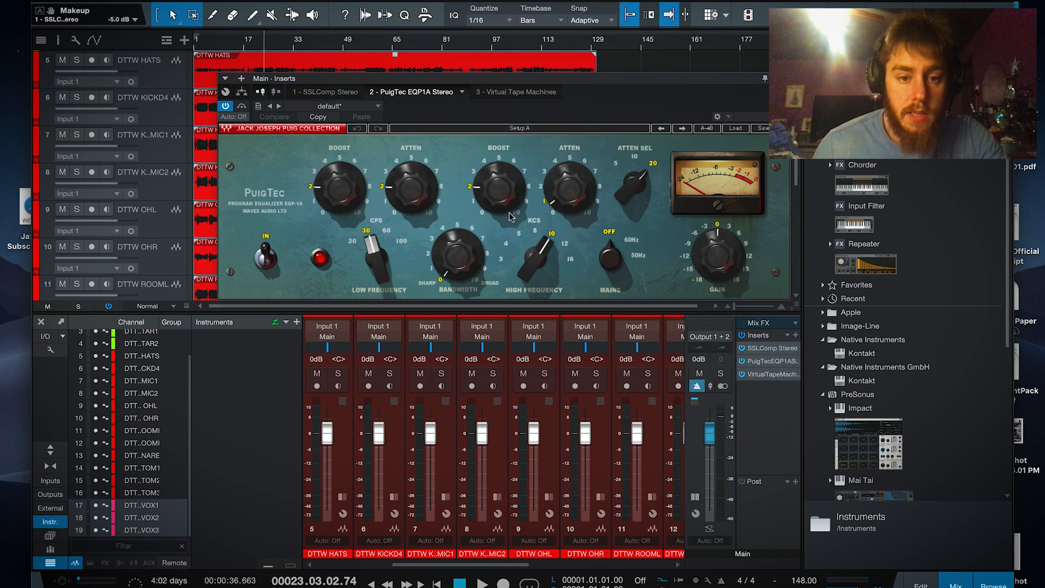
pyautogui.moveTo(495, 185)
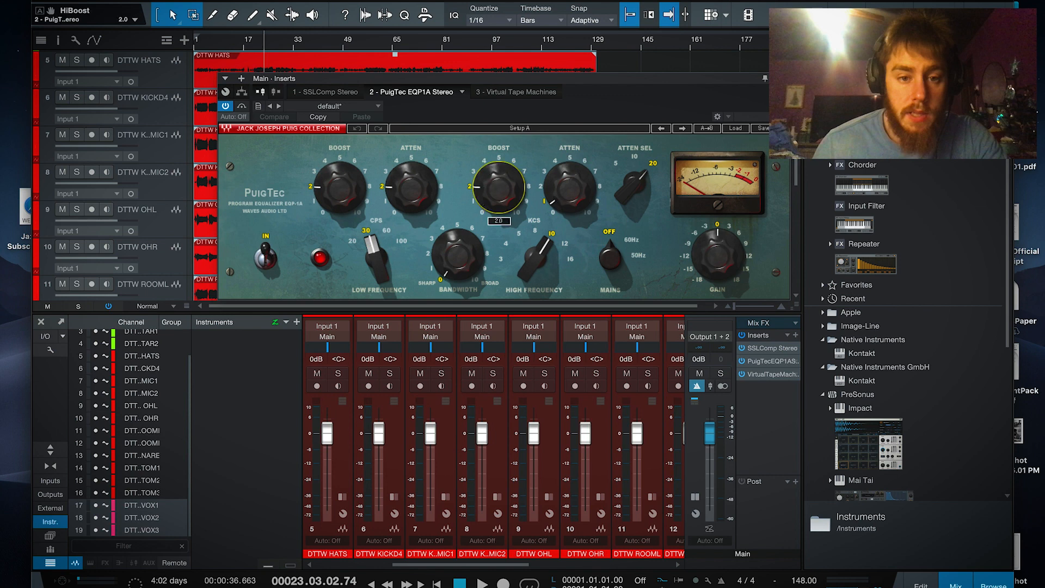
pyautogui.moveTo(498, 187); pyautogui.dragTo(536, 255)
pyautogui.moveTo(584, 190); pyautogui.dragTo(571, 186)
pyautogui.moveTo(636, 173); pyautogui.dragTo(633, 197)
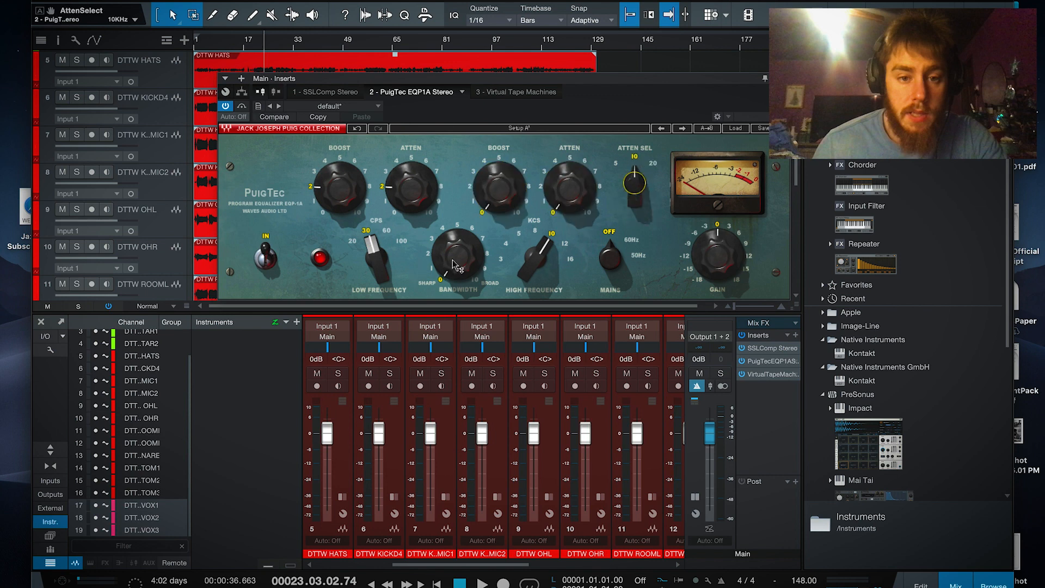
pyautogui.moveTo(455, 266); pyautogui.dragTo(455, 226)
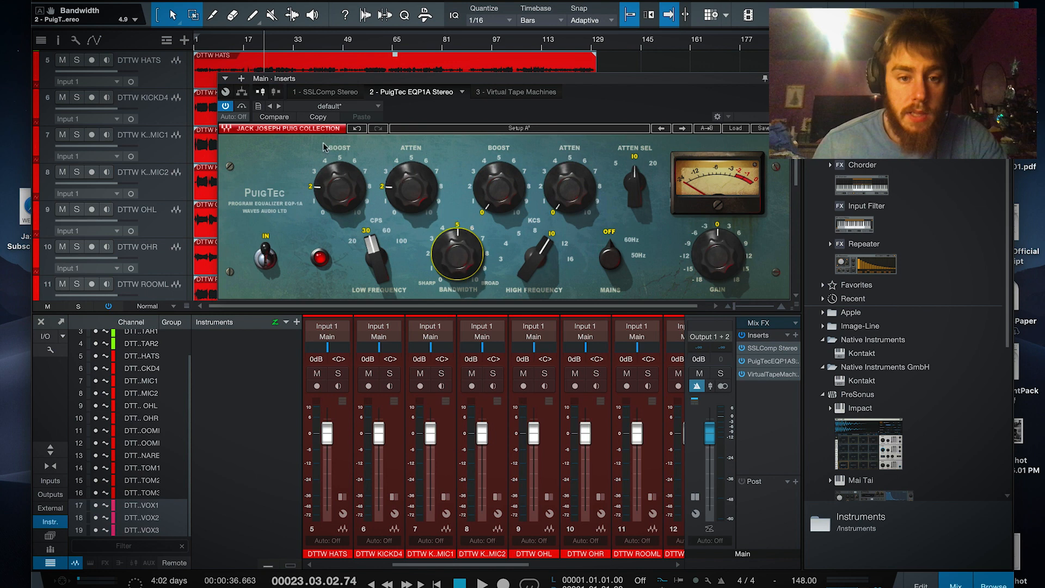
# - Set the PuigTec's low boost to 2.1 at 30 Hz, check its low attenuation, and close the equalizer
pyautogui.click(375, 253)
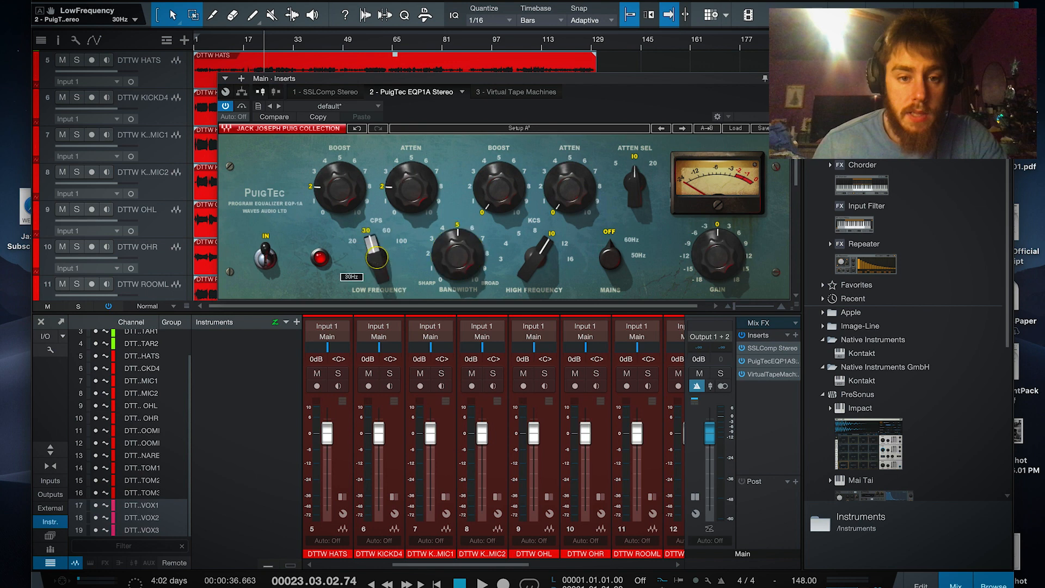
pyautogui.moveTo(339, 185); pyautogui.dragTo(339, 182)
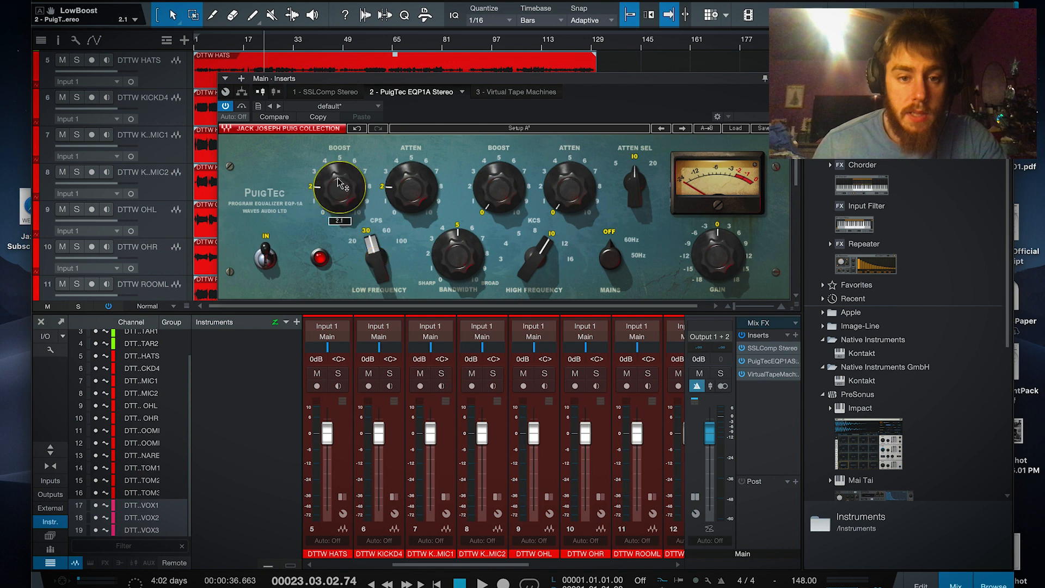
pyautogui.click(410, 188)
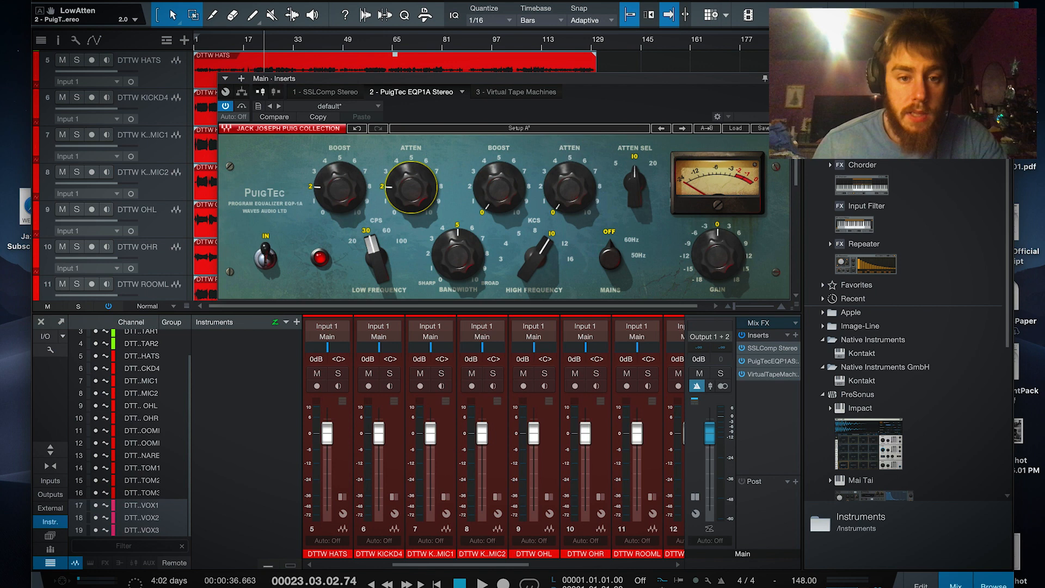
pyautogui.click(782, 78)
# - Open Virtual Tape Machines on the main output, set the tape type to FG9 and close it
pyautogui.click(768, 374)
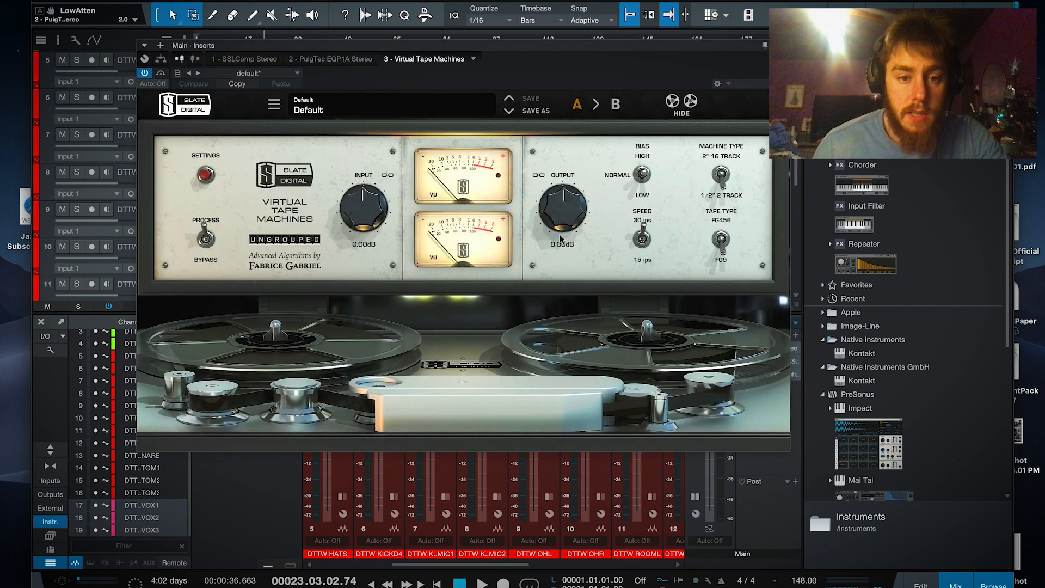
pyautogui.moveTo(458, 47); pyautogui.dragTo(483, 36)
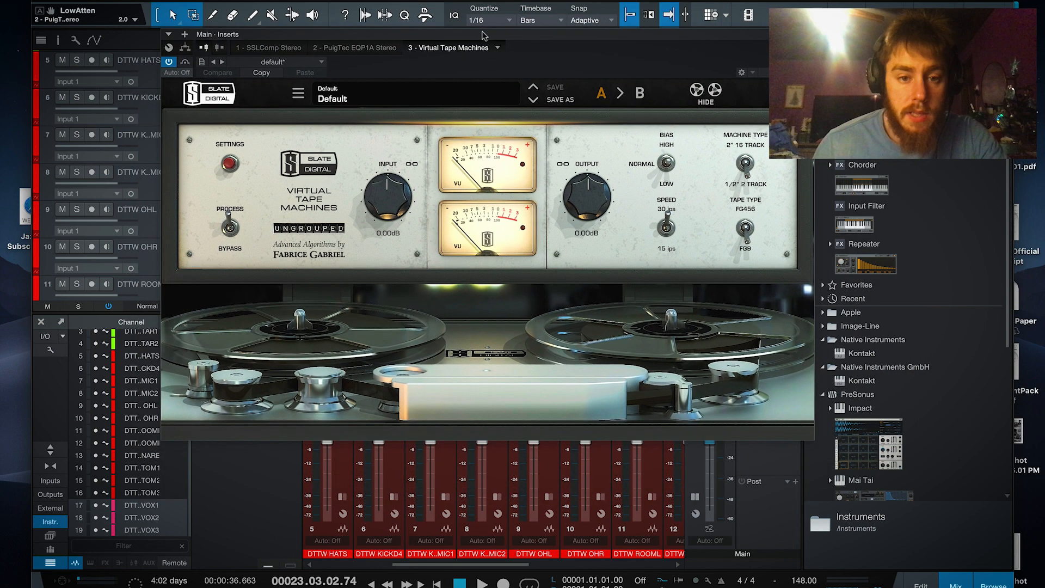
pyautogui.click(748, 235)
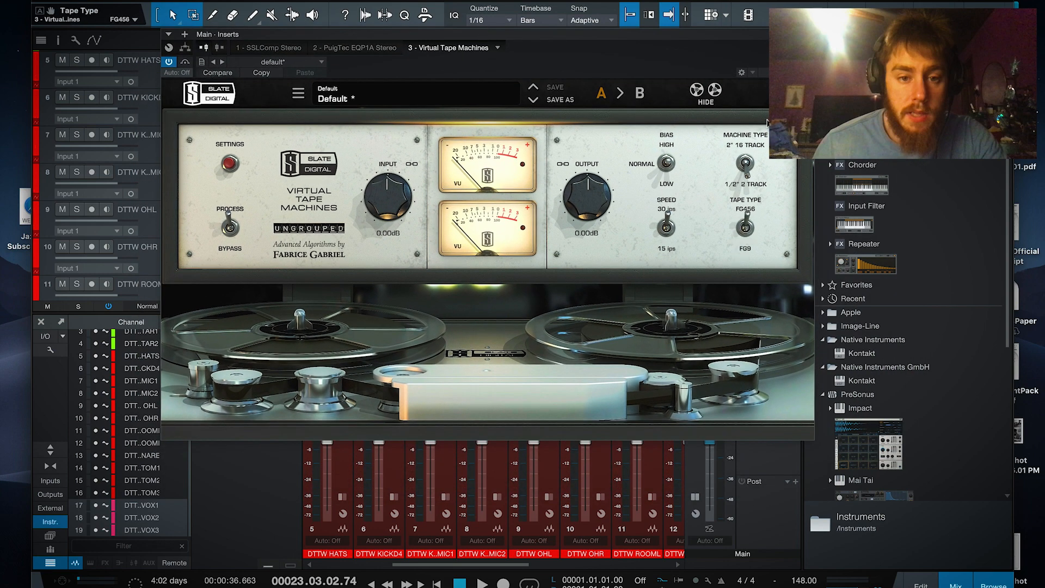
pyautogui.click(746, 224)
pyautogui.moveTo(745, 239); pyautogui.dragTo(746, 273)
pyautogui.click(808, 34)
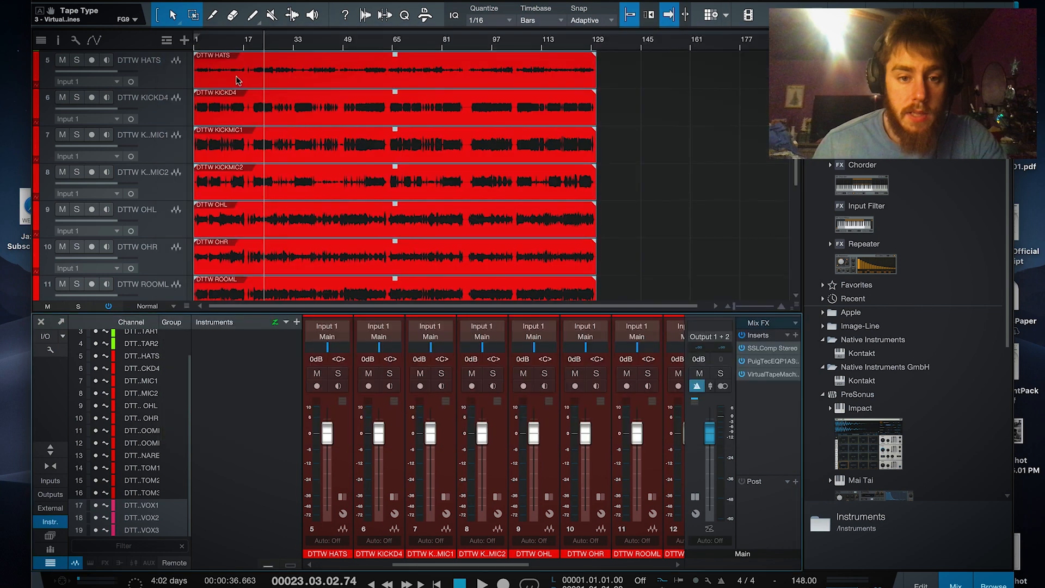
# - Place the playhead at bar 10, solo the DTTW KICKD4 track, and play a short passage of it
pyautogui.click(221, 41)
pyautogui.scroll(5, 173, 171)
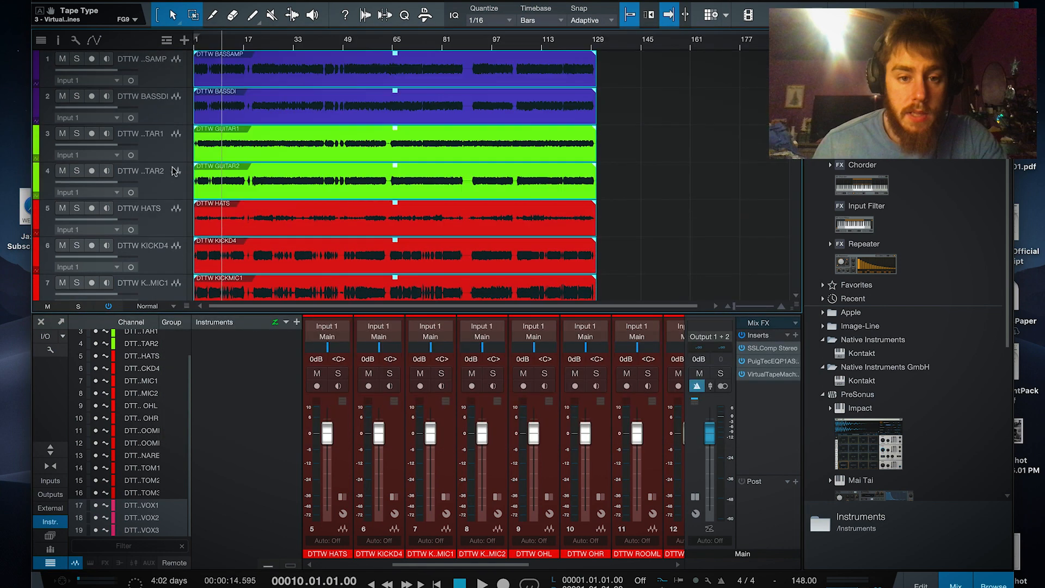
pyautogui.scroll(-2, 173, 171)
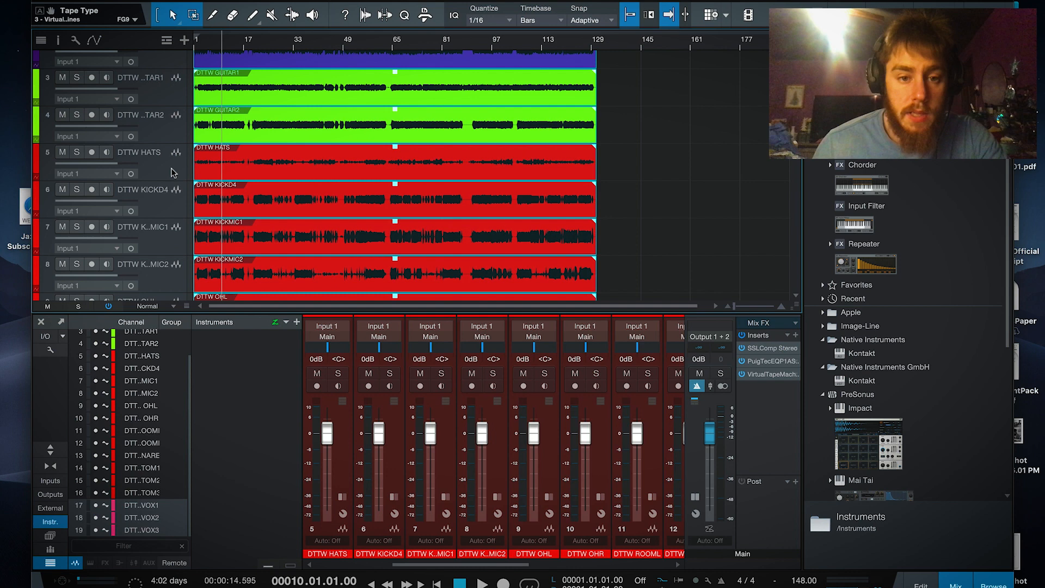
pyautogui.click(165, 208)
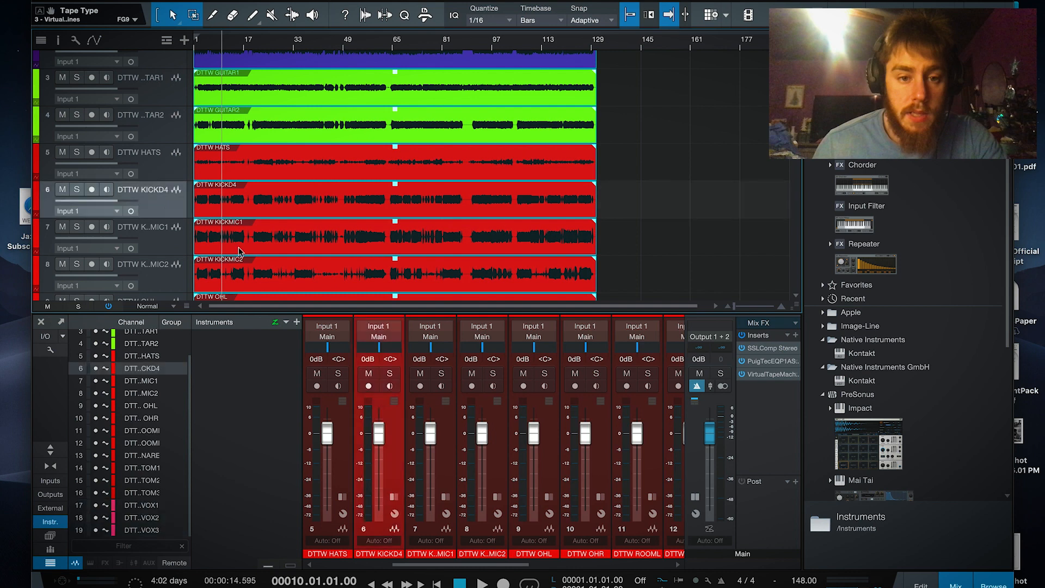
pyautogui.scroll(-1, 239, 252)
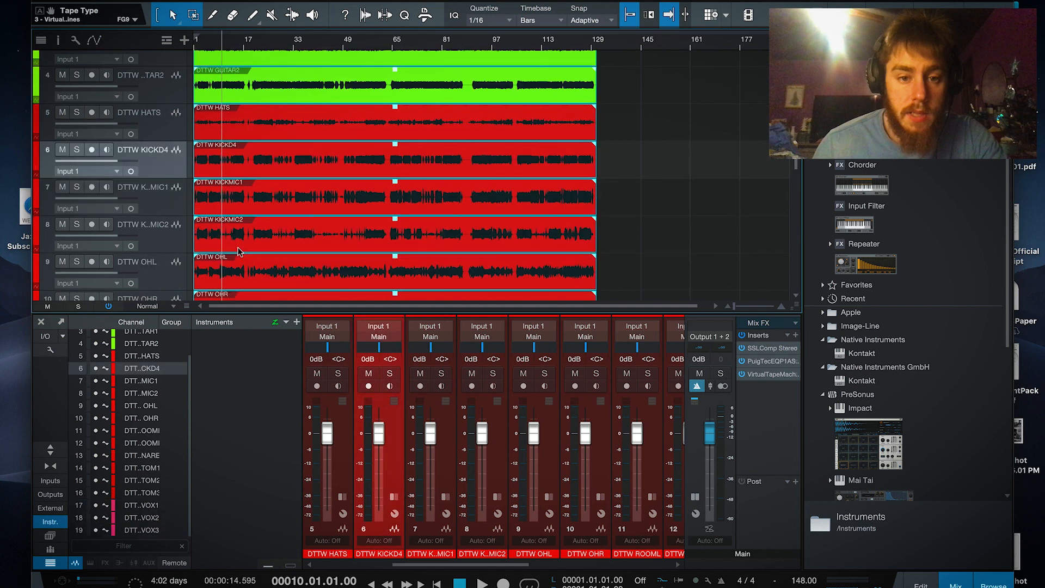
pyautogui.click(76, 151)
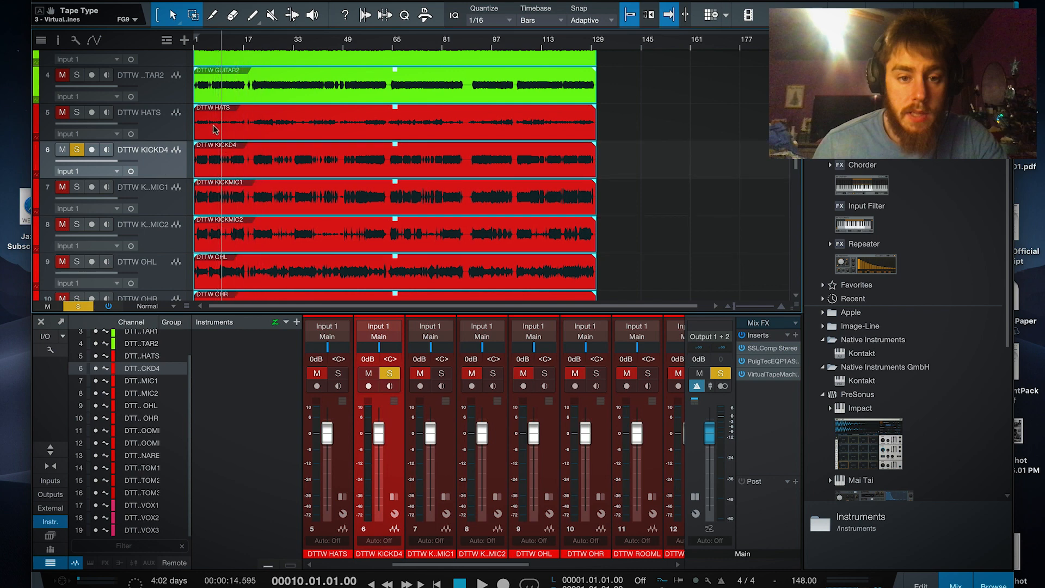
pyautogui.press('space')
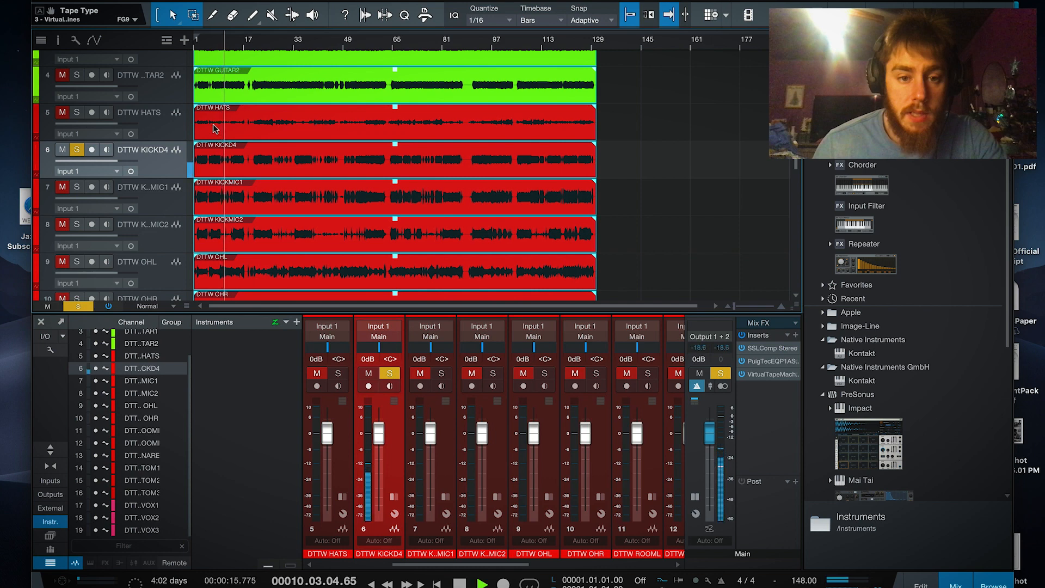
pyautogui.press('space')
# - Solo and listen to DTTW KICKMIC1 instead of KICKD4, switch the solo to KICKMIC2, and stop and unsolo it
pyautogui.click(76, 187)
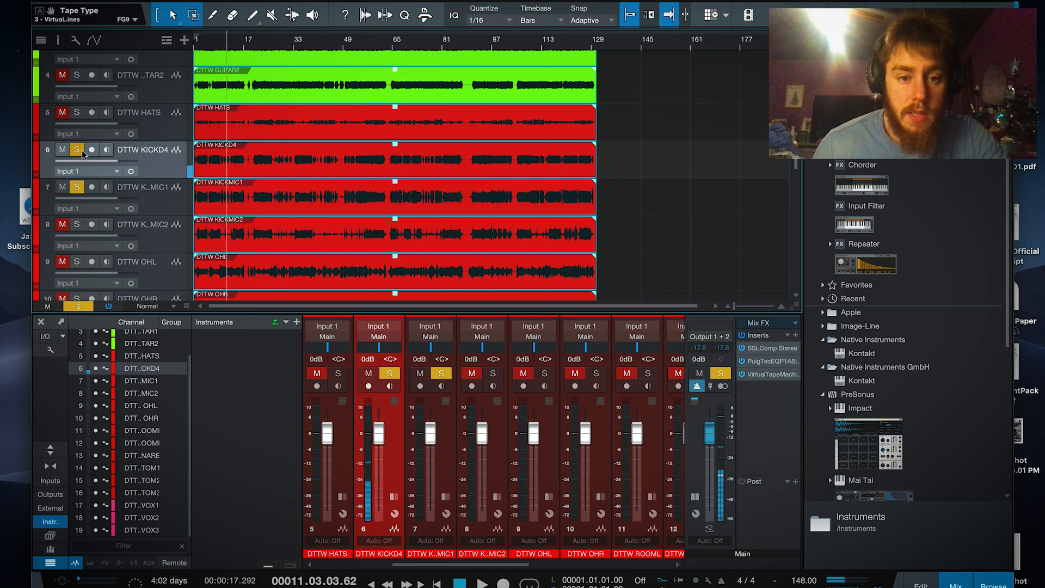
pyautogui.click(76, 149)
pyautogui.press('space')
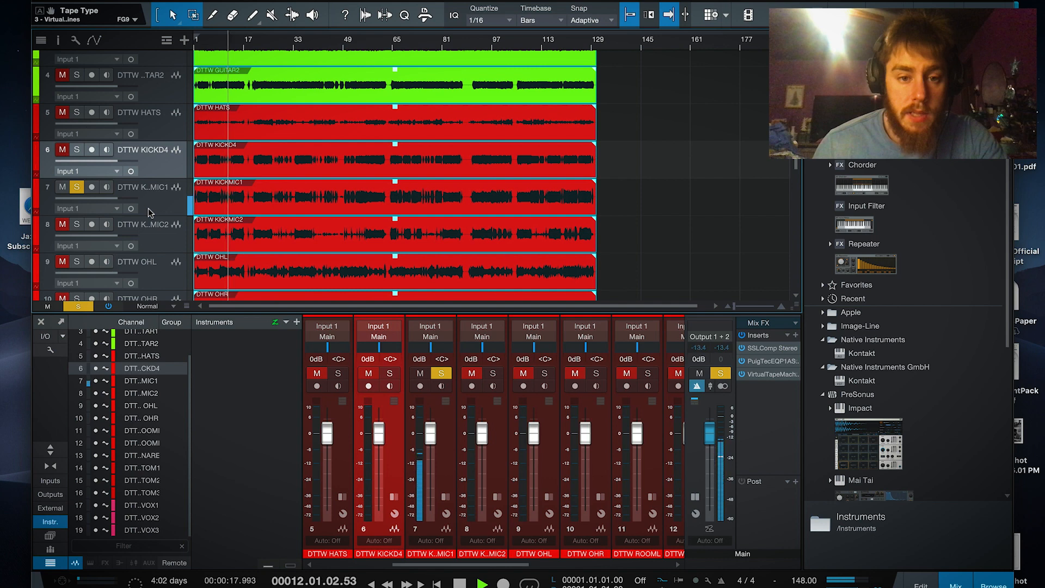
pyautogui.click(77, 187)
pyautogui.click(77, 225)
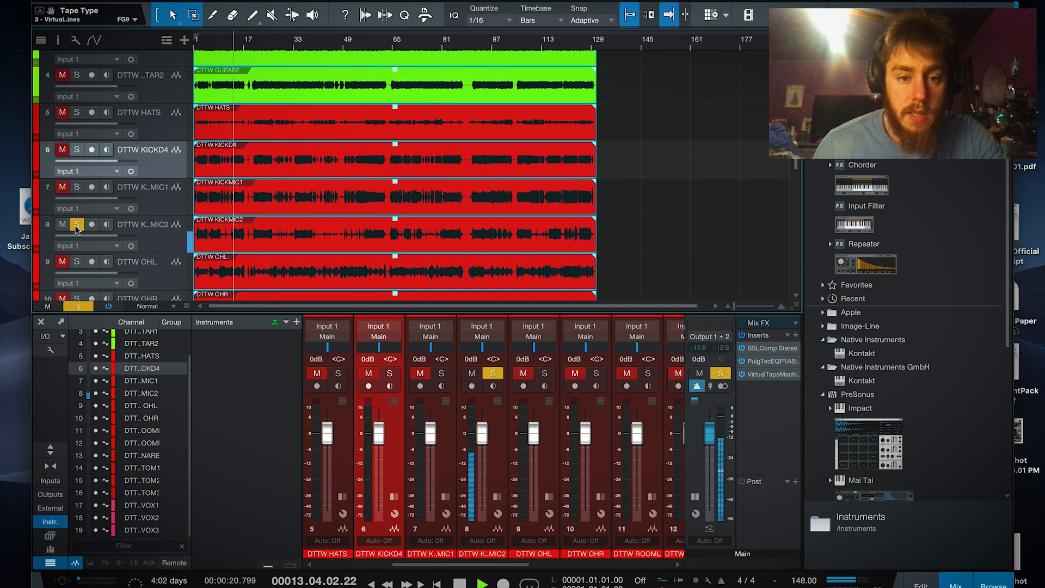
pyautogui.press('space')
pyautogui.click(76, 225)
# - Compare DTTW KICKMIC1 and DTTW KICKMIC2 by switching the solo between them during playback, ending with KICKMIC2 soloed and playback stopped
pyautogui.click(82, 192)
pyautogui.press('space')
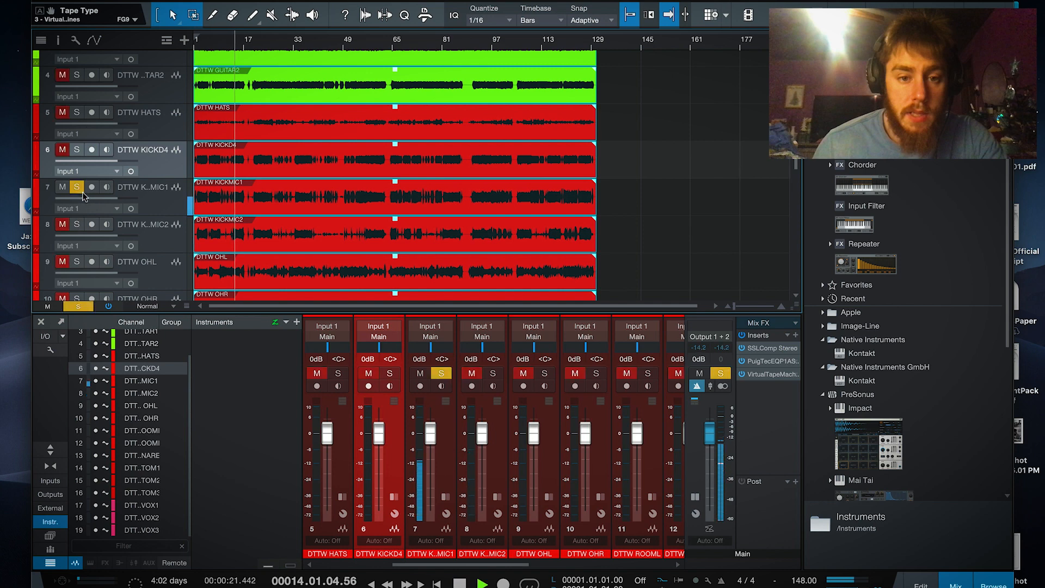
pyautogui.click(77, 224)
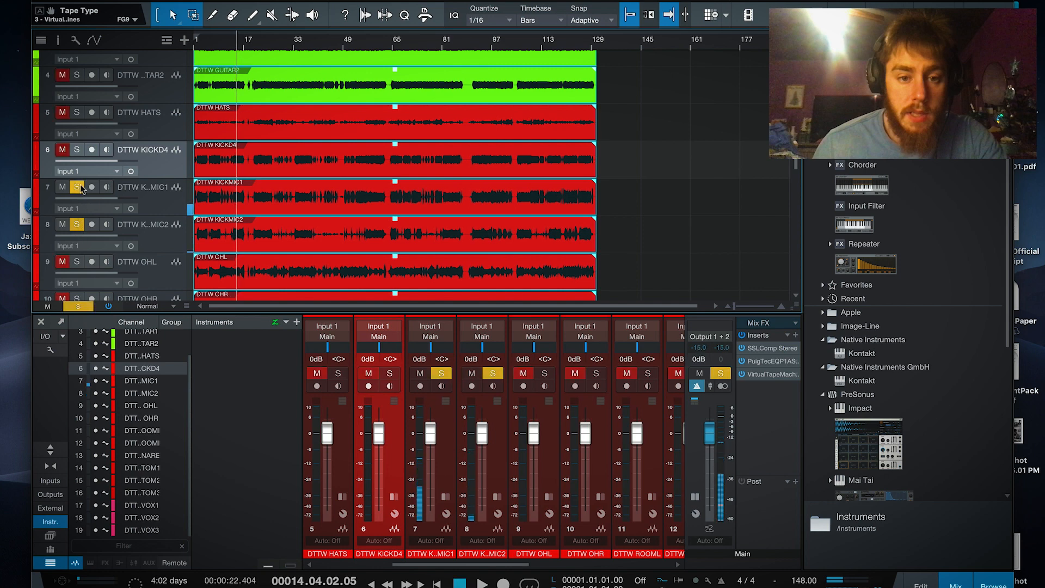
pyautogui.click(76, 186)
pyautogui.press('space')
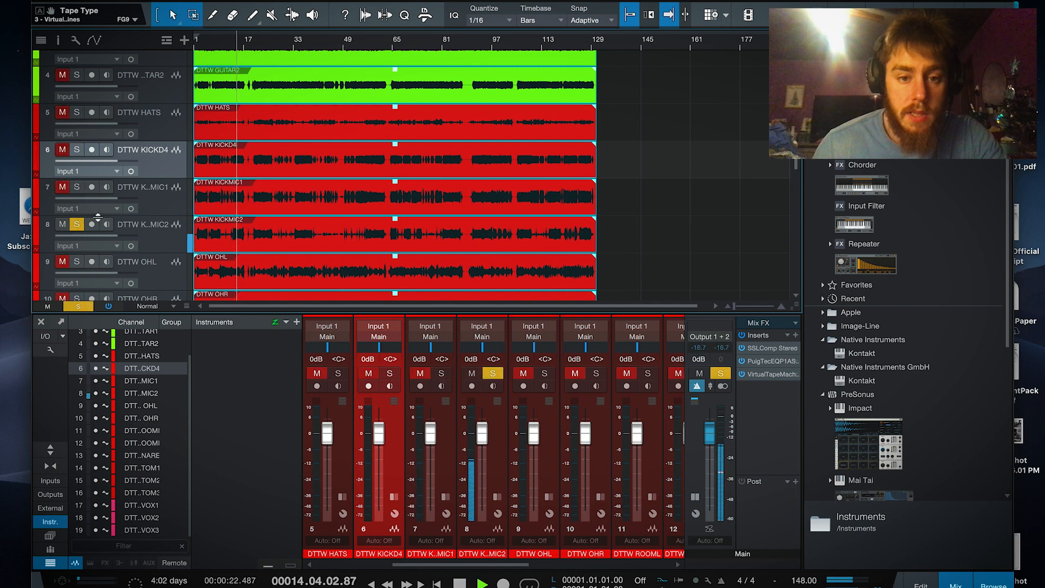
pyautogui.press('space')
# - Rename the DTTW KICKMIC1 track as Kick Out and the DTTW KICKMIC2 track as Kick In
pyautogui.doubleClick(147, 187)
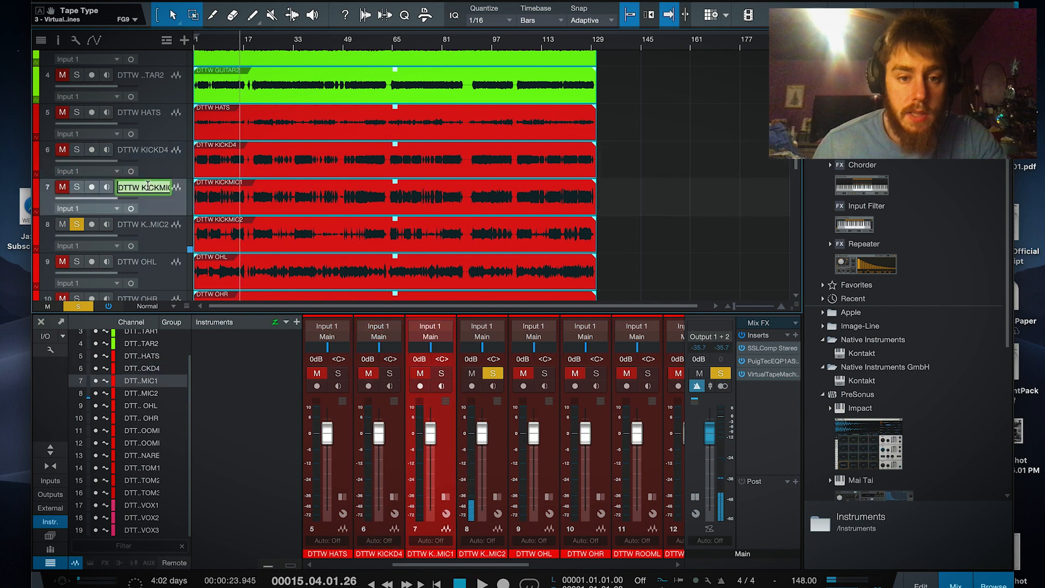
pyautogui.write('Kick Out')
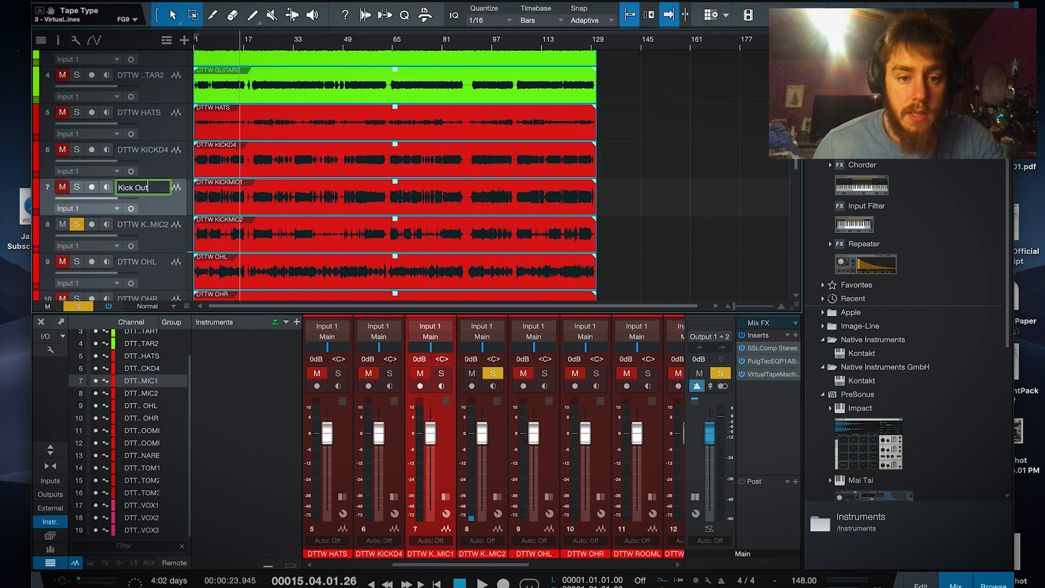
pyautogui.press('Return')
pyautogui.doubleClick(152, 223)
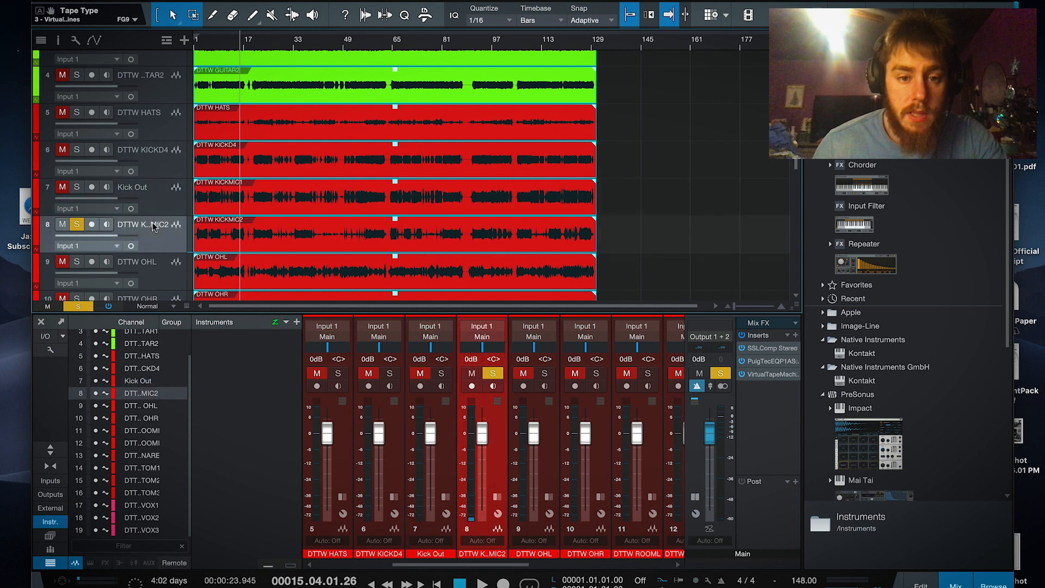
pyautogui.write('Kick In')
pyautogui.press('Return')
# - Expand the Kick In mixer channel to show its inserts and enlarge the sends area beneath them
pyautogui.click(236, 44)
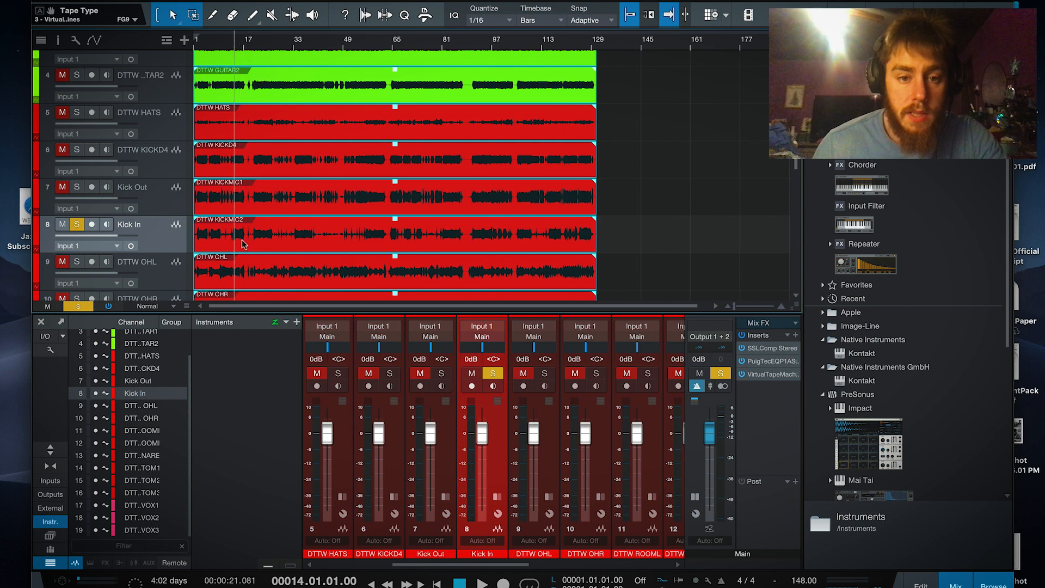
pyautogui.doubleClick(496, 433)
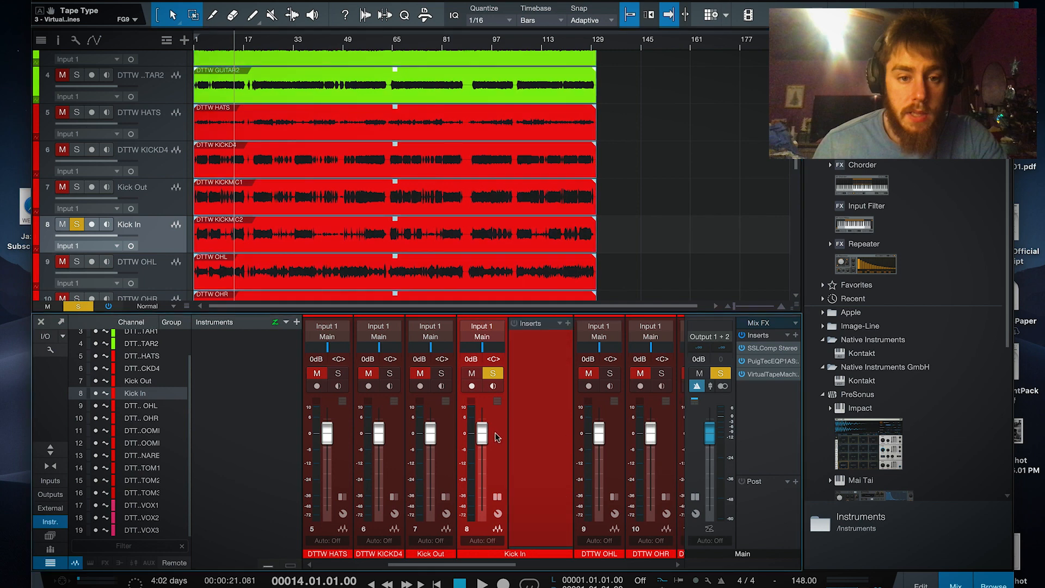
pyautogui.moveTo(562, 546); pyautogui.dragTo(560, 467)
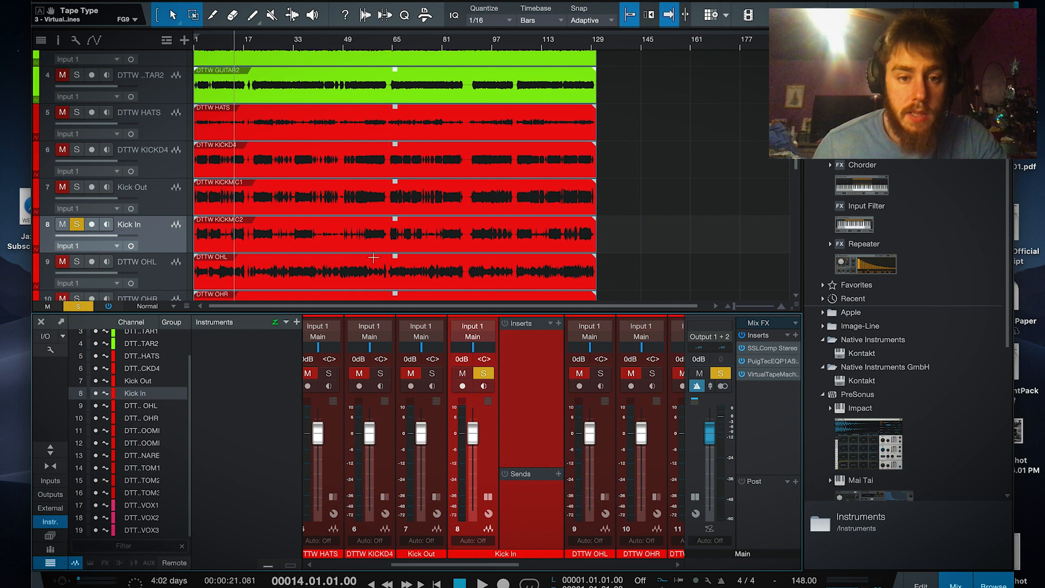
# - Place the playhead at bar 22 and play a short passage of the soloed Kick In track
pyautogui.click(259, 40)
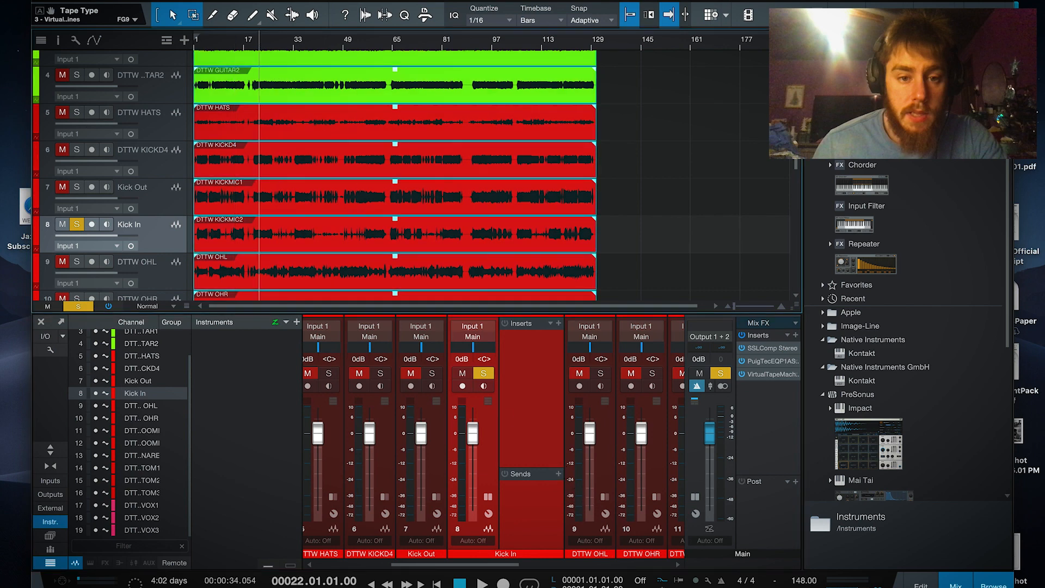
pyautogui.click(135, 116)
pyautogui.press('space')
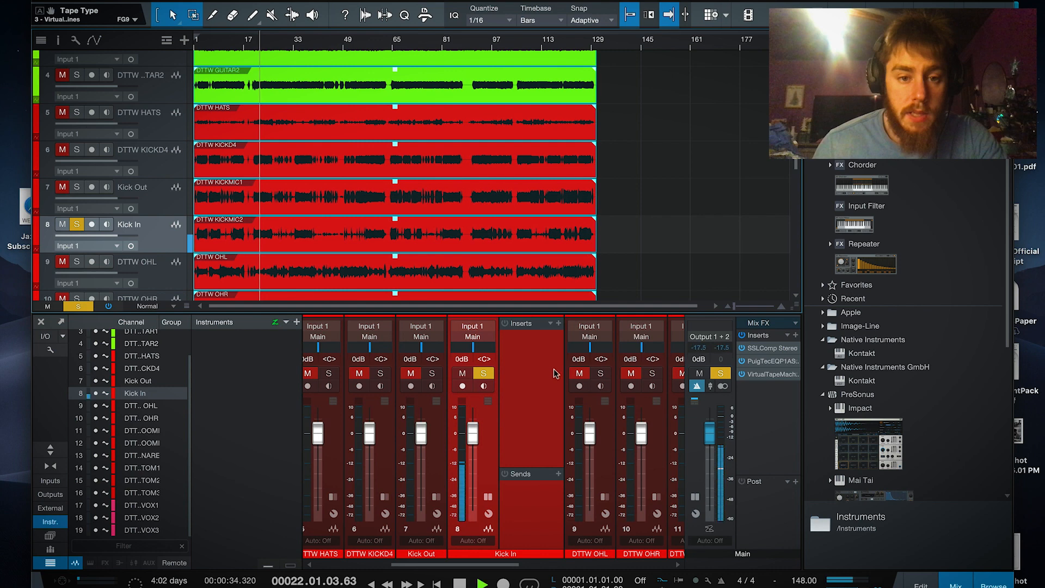
pyautogui.press('space')
# - Insert Slate Digital's Inf EQ on the Kick In channel
pyautogui.click(558, 324)
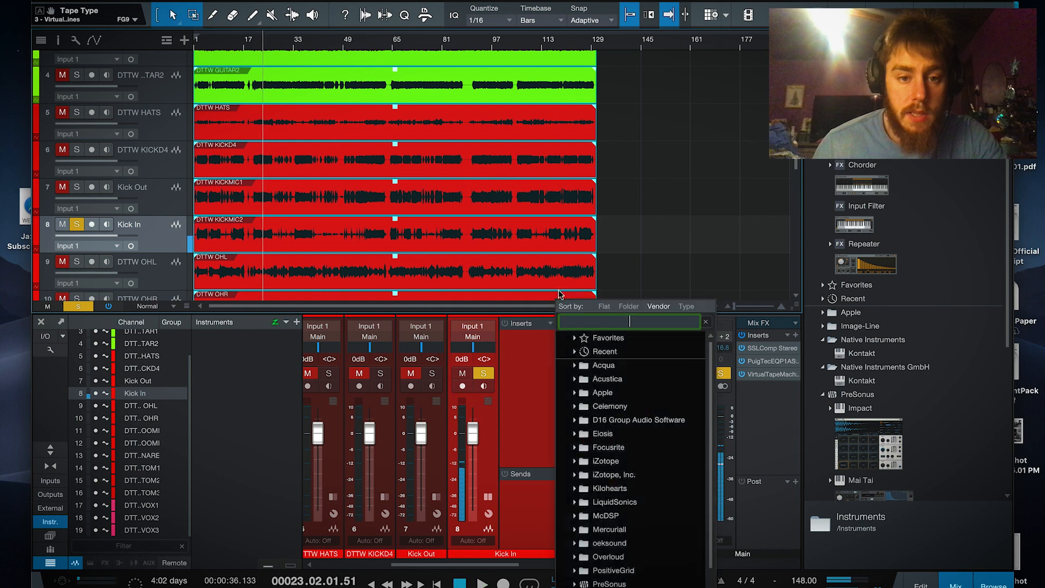
pyautogui.scroll(-2, 606, 495)
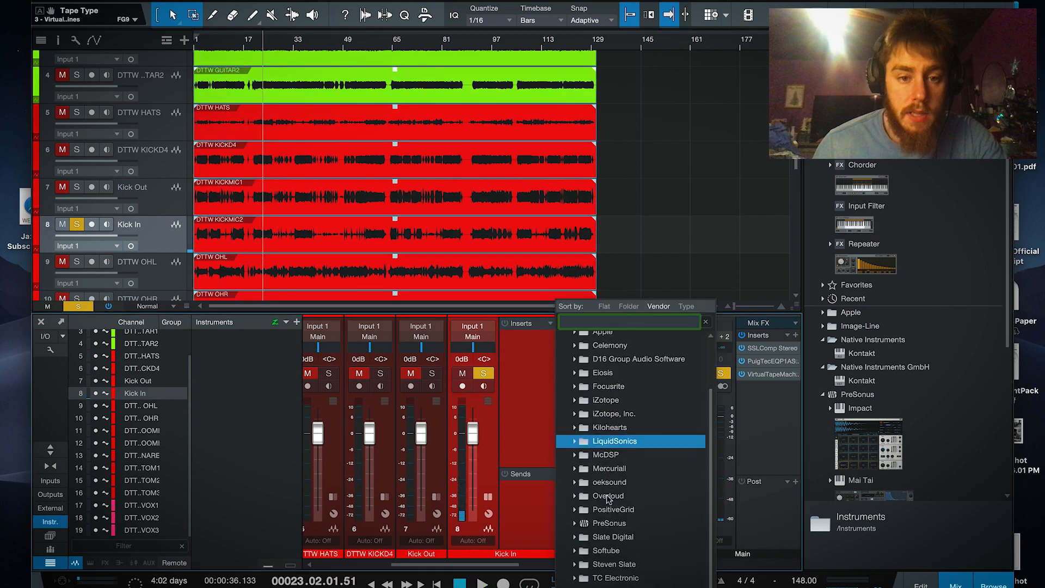
pyautogui.click(644, 552)
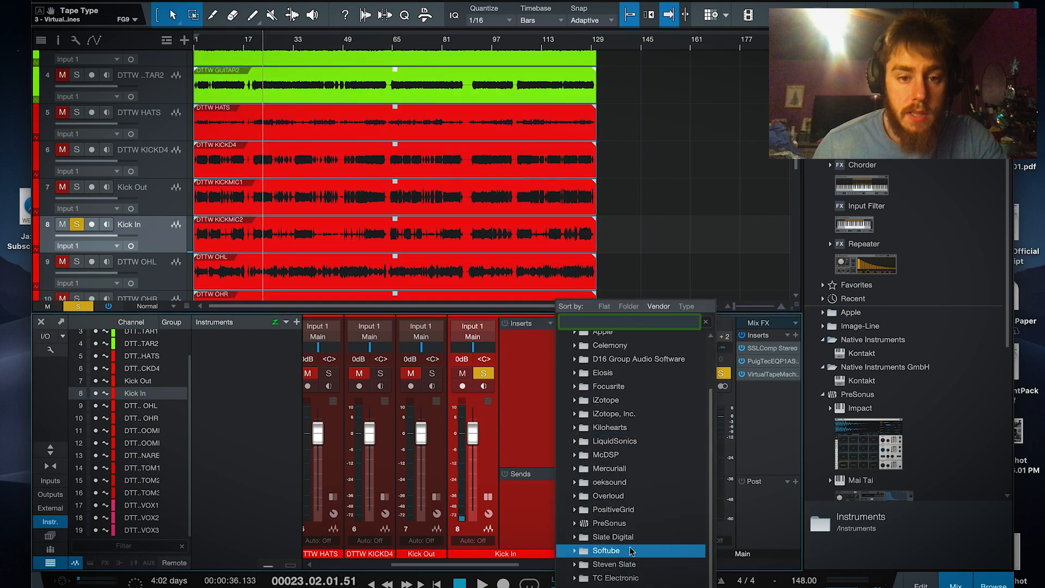
pyautogui.click(628, 537)
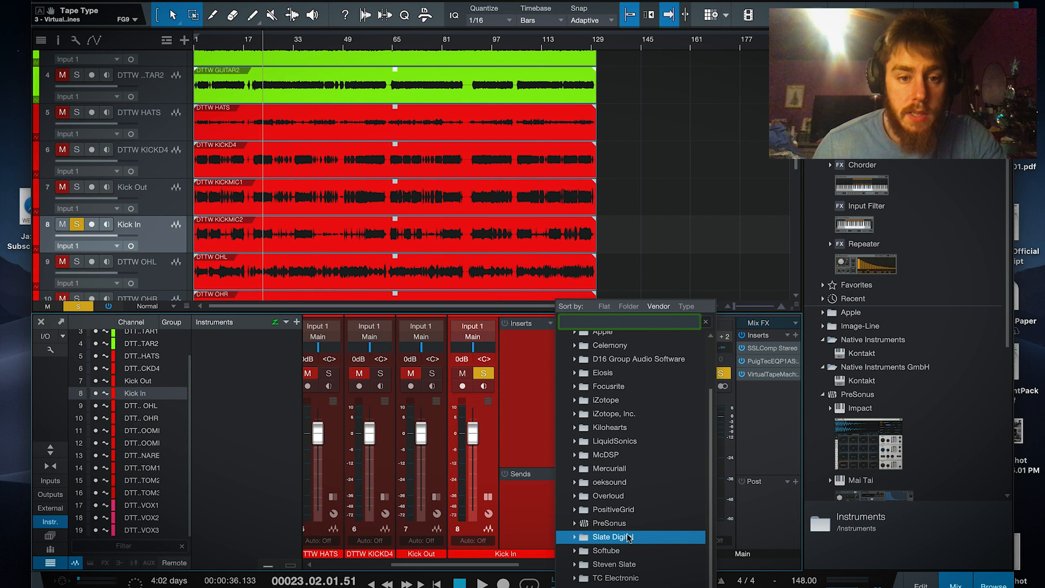
pyautogui.doubleClick(628, 538)
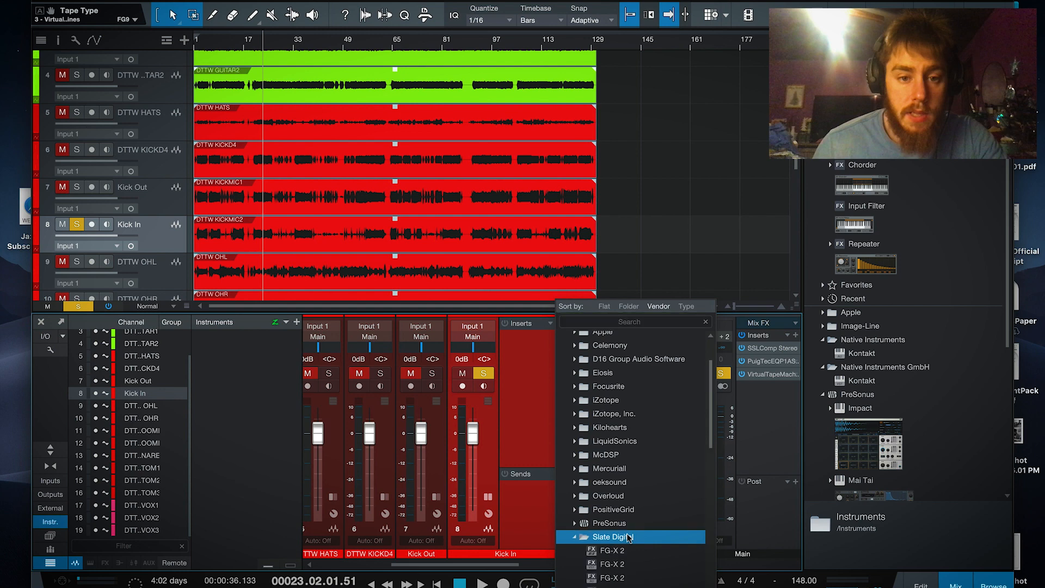
pyautogui.scroll(-3, 648, 537)
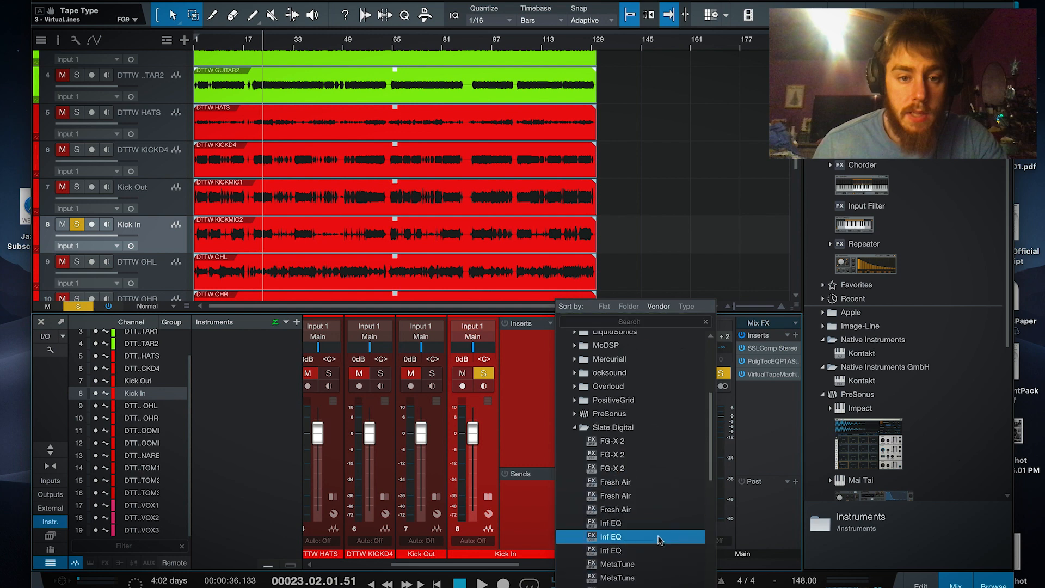
pyautogui.doubleClick(661, 524)
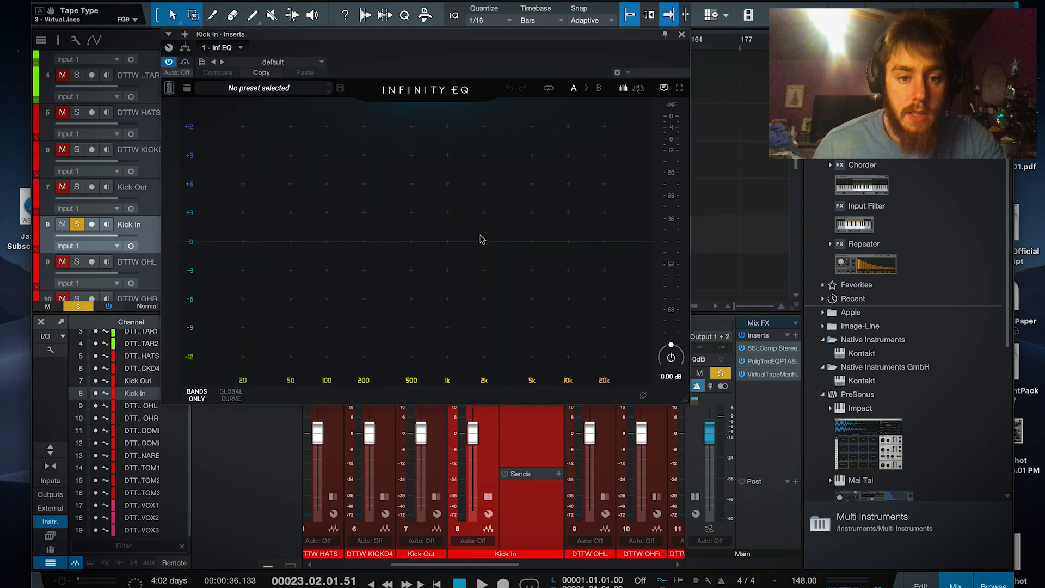
# - Start playback and add a high-pass band at 66.9 Hz in the Kick In equalizer
pyautogui.press('space')
pyautogui.doubleClick(291, 230)
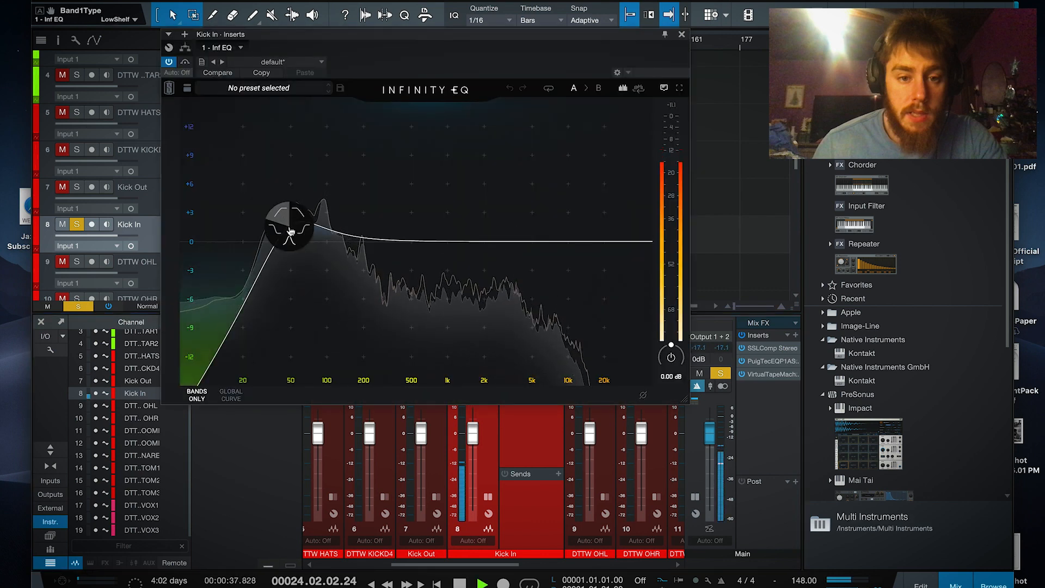
pyautogui.moveTo(290, 231); pyautogui.dragTo(307, 273)
pyautogui.scroll(3, 285, 251)
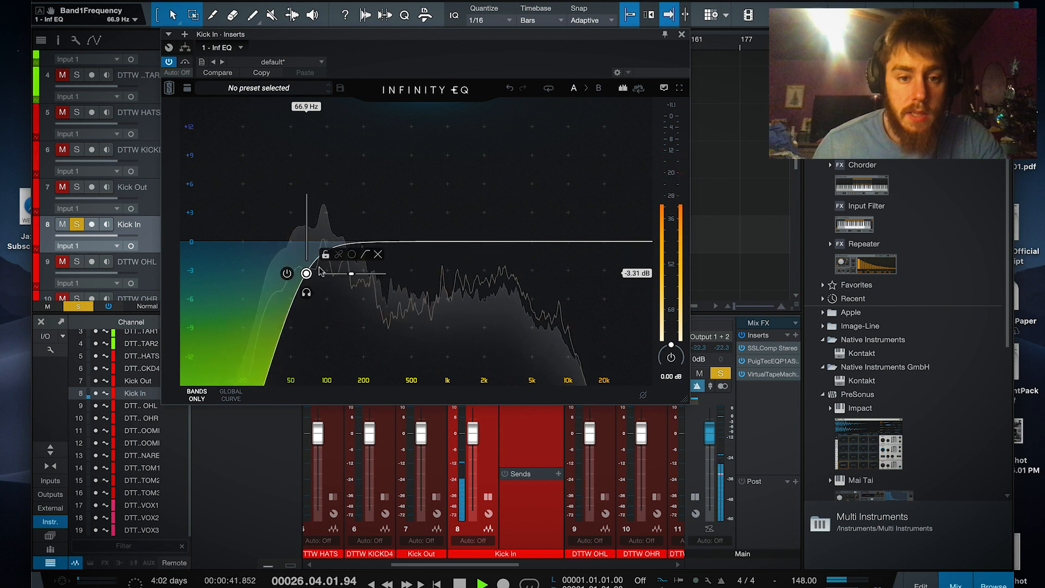
# - Add a bell band, solo it while searching the low mids, and set it to cut 5.90 dB at 529 Hz with a width of 18.8 st
pyautogui.doubleClick(439, 227)
pyautogui.moveTo(438, 226); pyautogui.dragTo(420, 148)
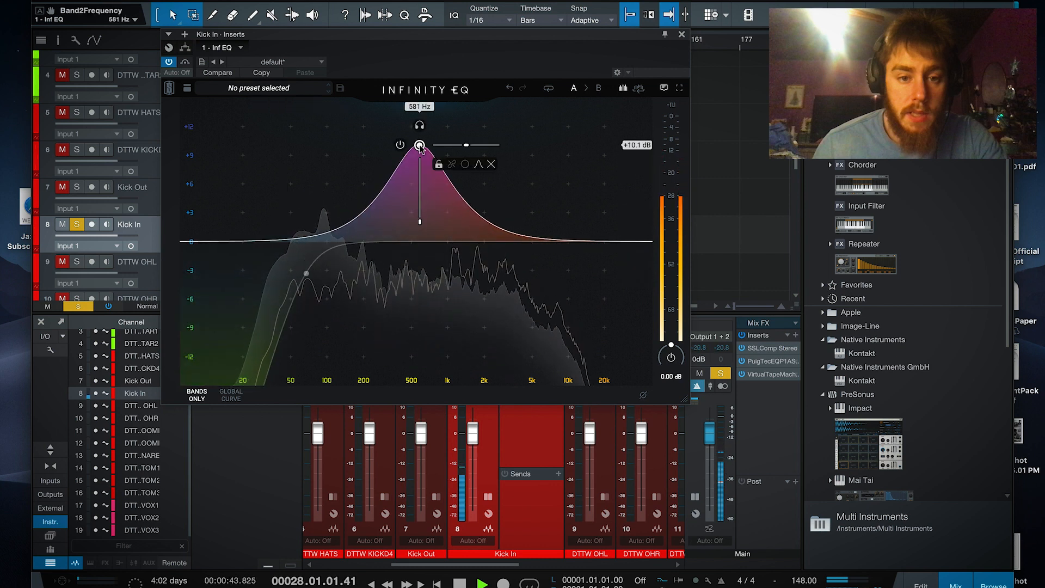
pyautogui.scroll(-3, 419, 147)
pyautogui.click(419, 126)
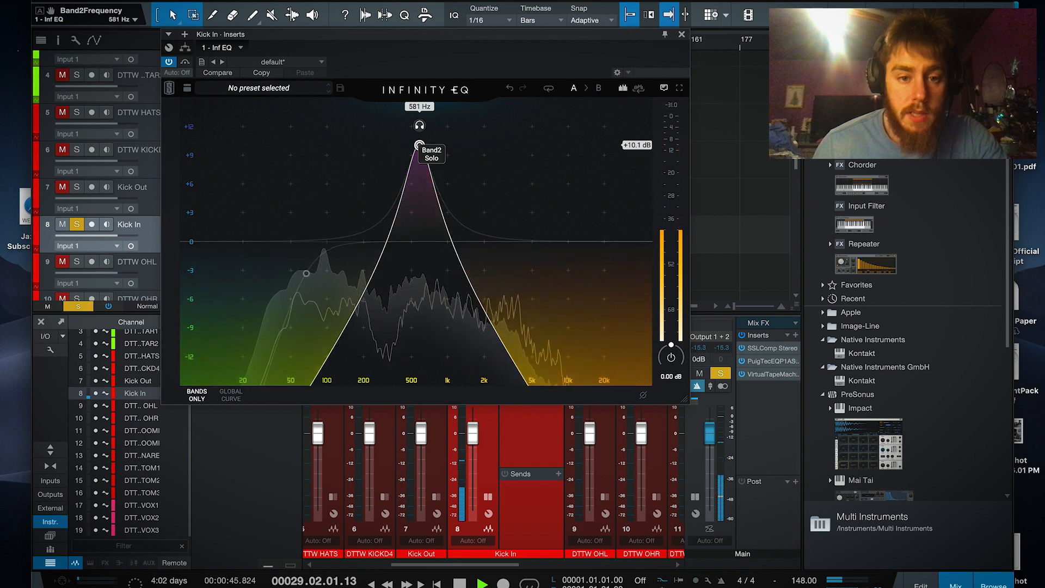
pyautogui.moveTo(419, 145); pyautogui.dragTo(414, 297)
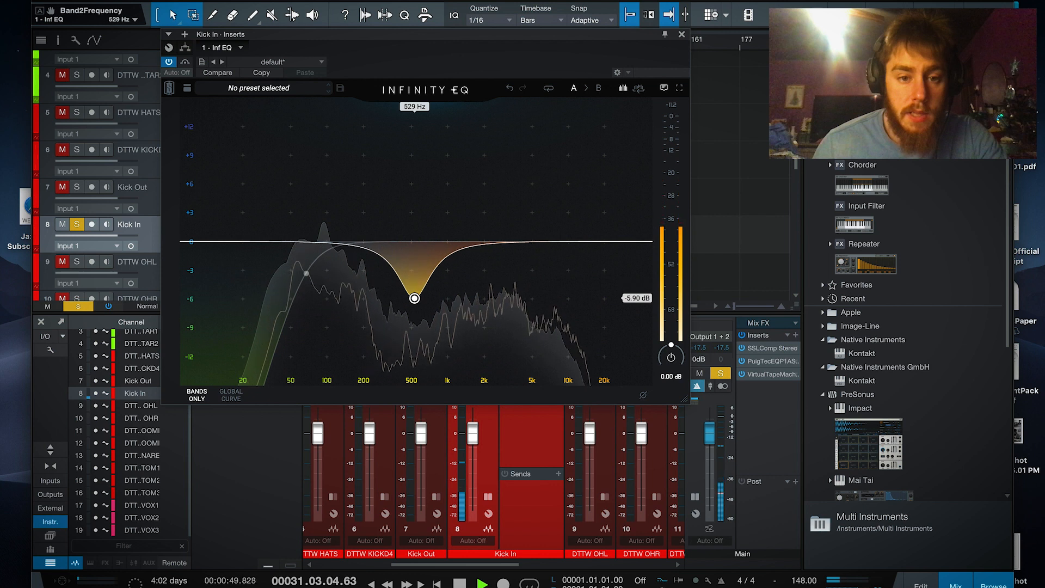
pyautogui.scroll(3, 414, 299)
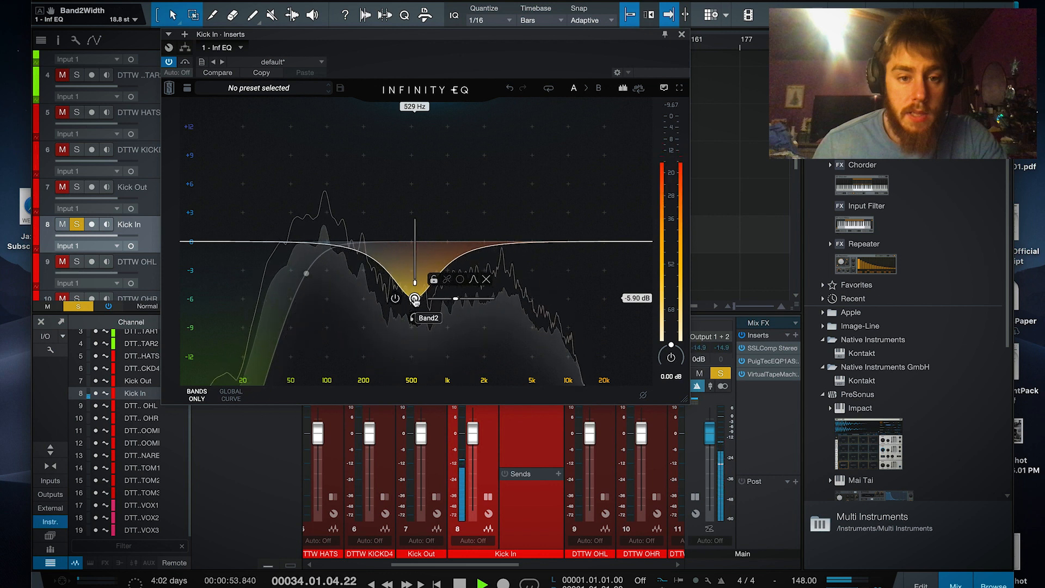
pyautogui.click(485, 218)
pyautogui.click(485, 222)
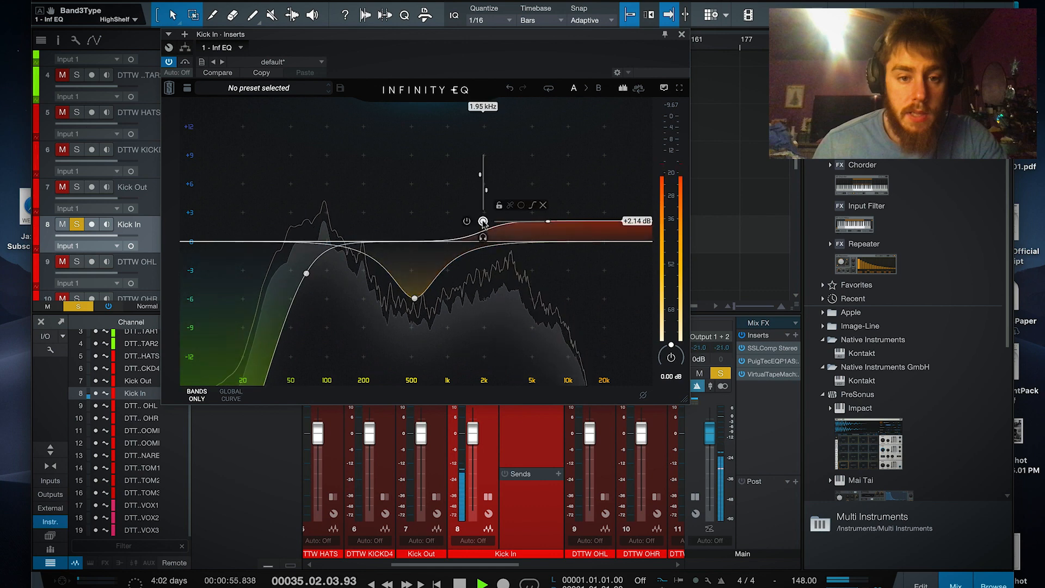
pyautogui.moveTo(483, 222); pyautogui.dragTo(478, 170)
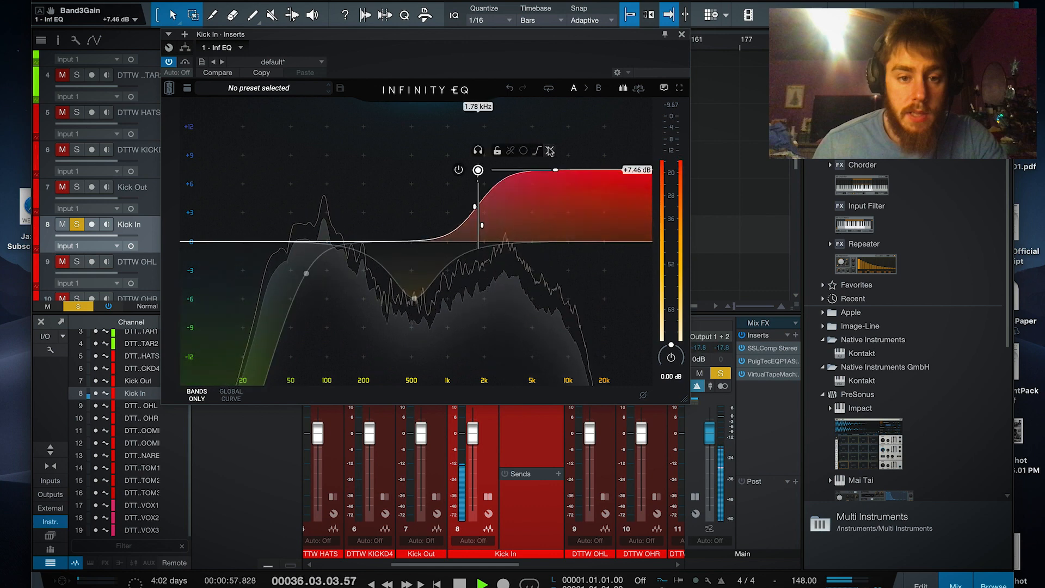
pyautogui.click(536, 151)
# - Add a bell boost of 3.83 dB at 5.05 kHz, move the high-pass band to 58.7 Hz, and close the equalizer
pyautogui.click(493, 225)
pyautogui.moveTo(493, 225); pyautogui.dragTo(533, 205)
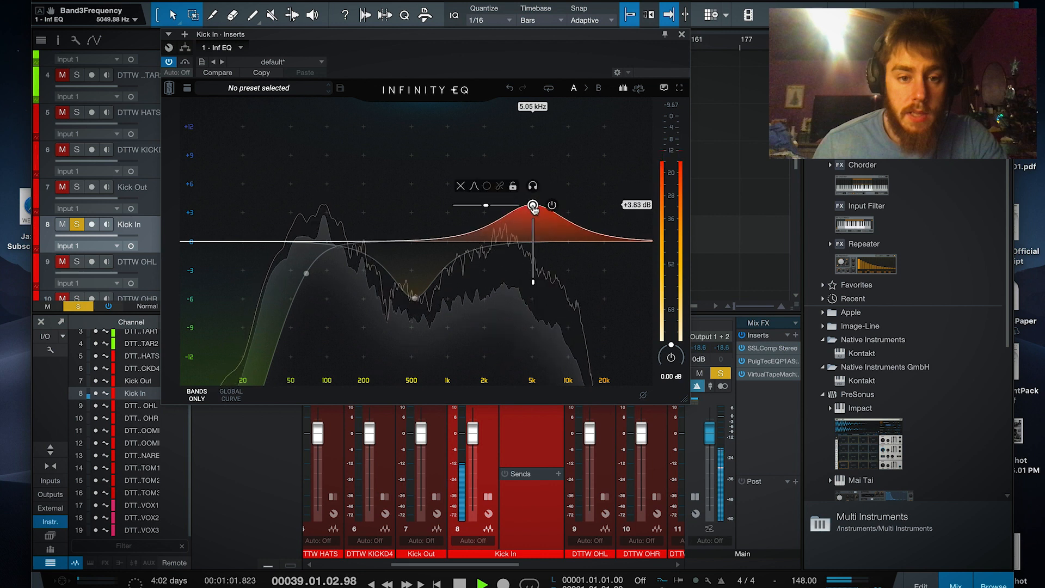
pyautogui.moveTo(306, 273); pyautogui.dragTo(300, 273)
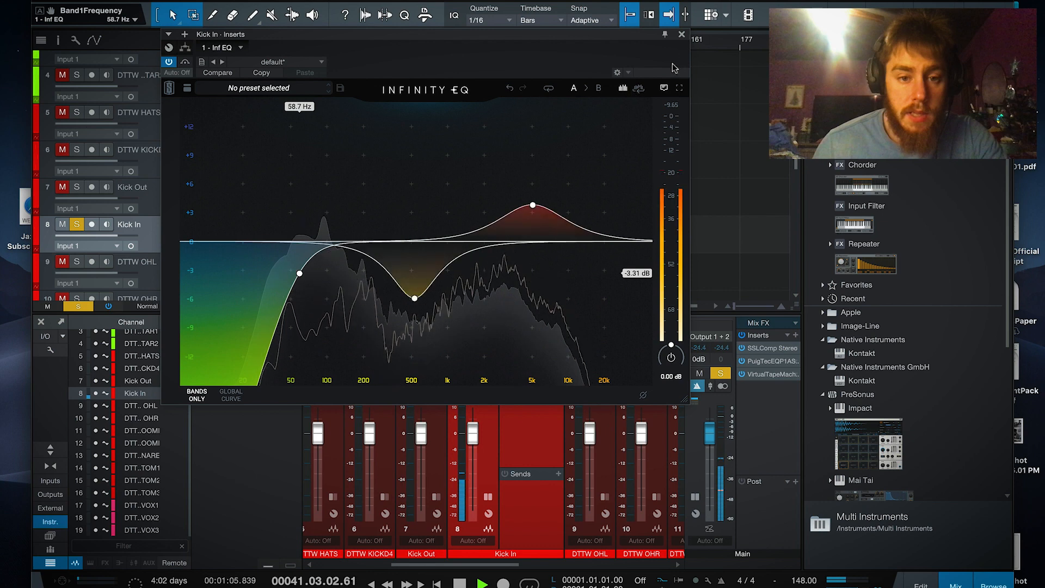
pyautogui.click(680, 36)
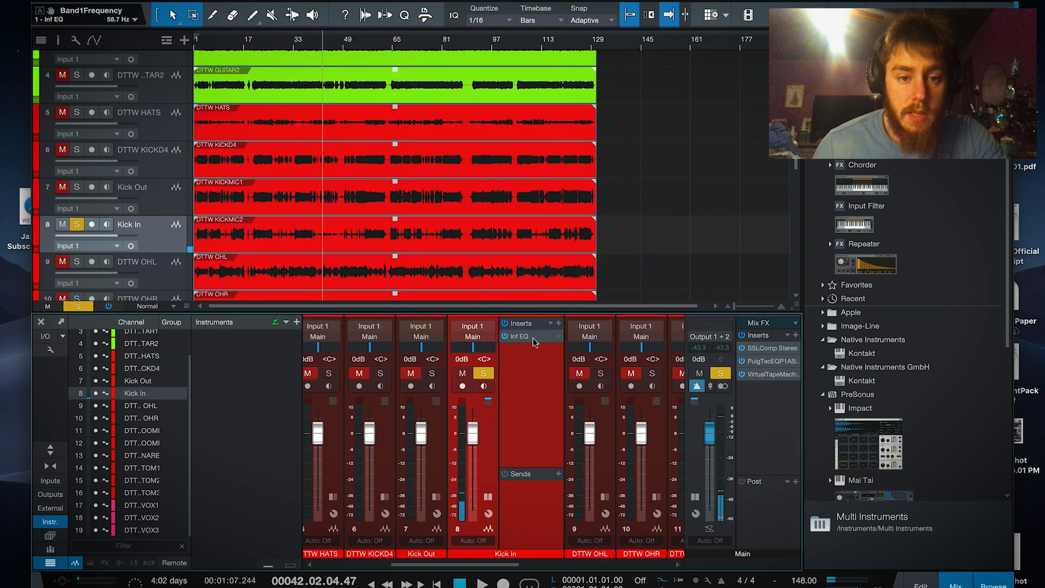
# - Insert Slate Digital's Virtual Mix Rack after the Inf EQ on the Kick In channel
pyautogui.click(559, 323)
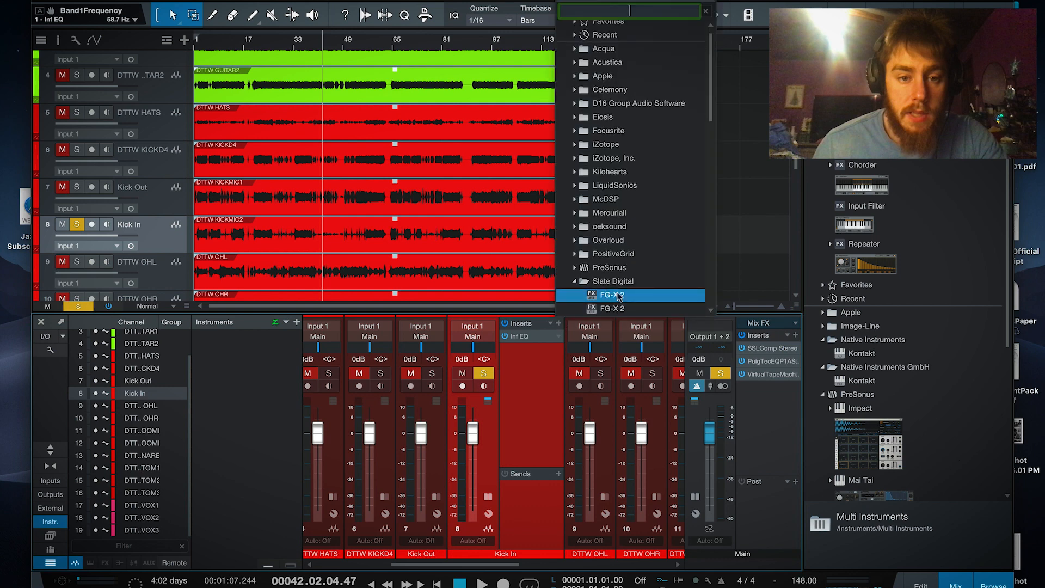
pyautogui.scroll(-3, 618, 292)
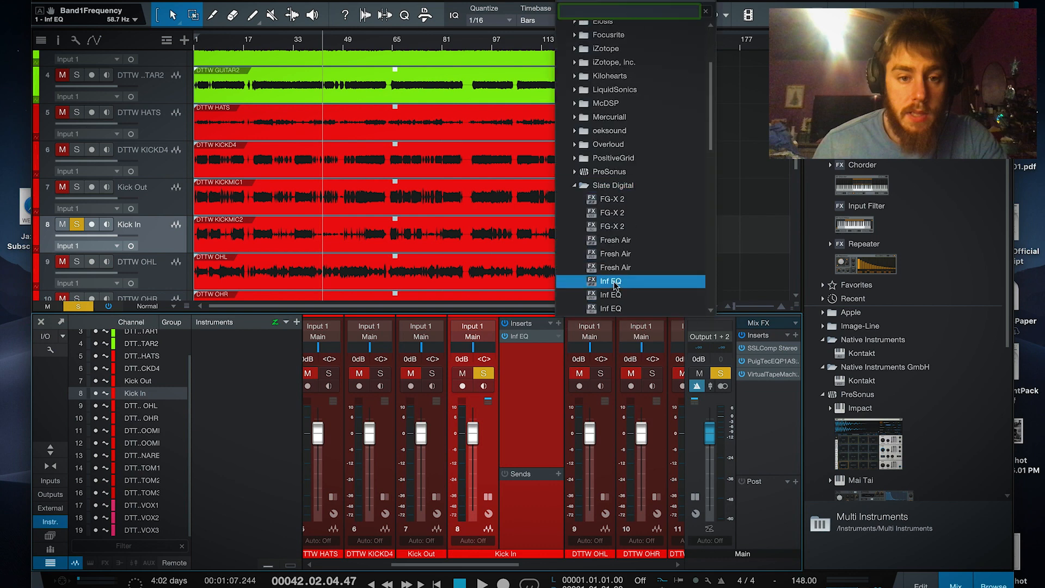
pyautogui.scroll(-3, 615, 284)
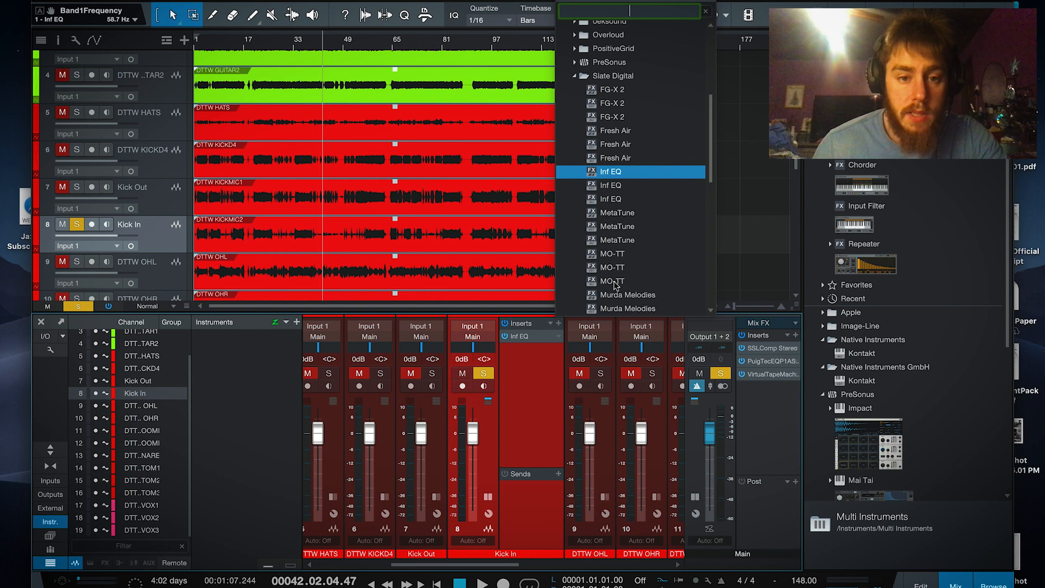
pyautogui.scroll(-3, 615, 284)
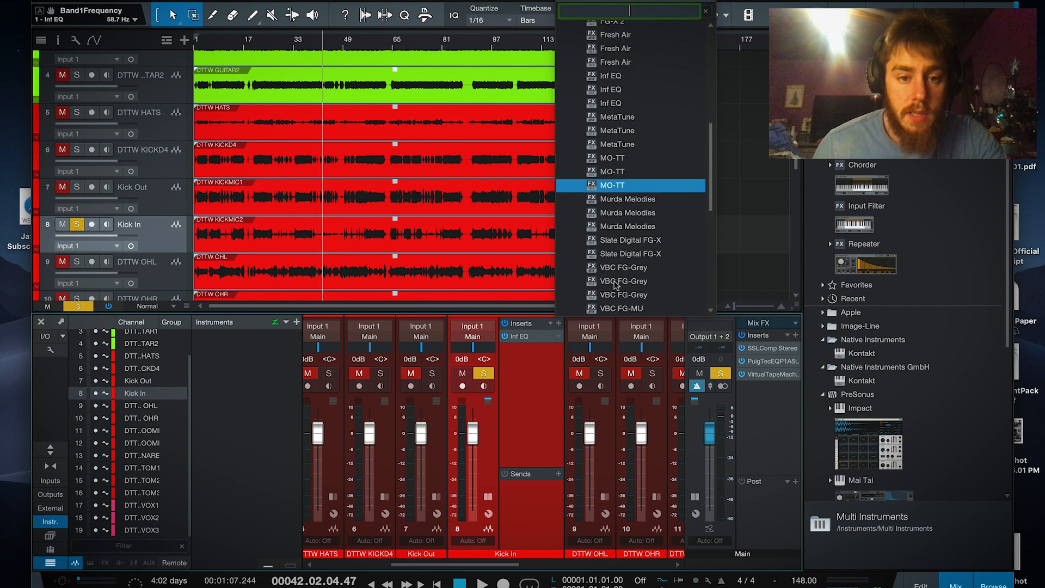
pyautogui.scroll(-7, 615, 284)
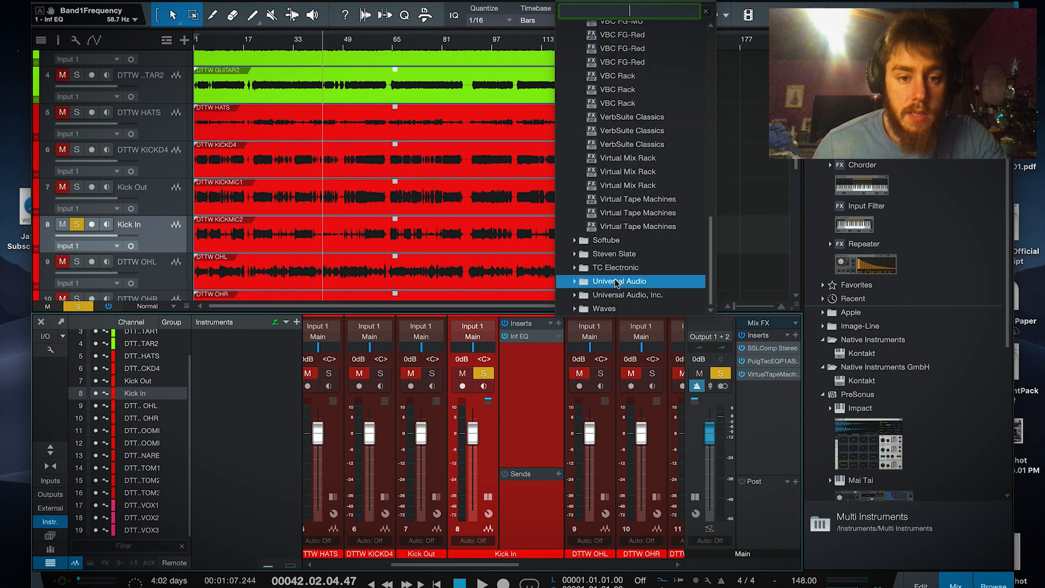
pyautogui.click(606, 159)
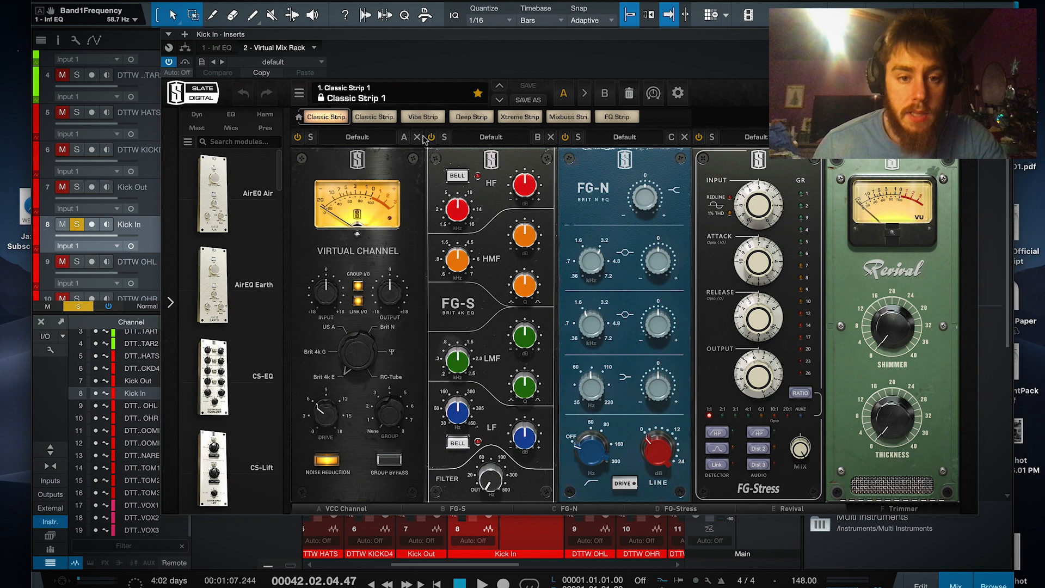
# - Remove all the default modules from the Kick In Virtual Mix Rack except the Virtual Channel
pyautogui.click(550, 137)
pyautogui.click(550, 137)
pyautogui.click(551, 137)
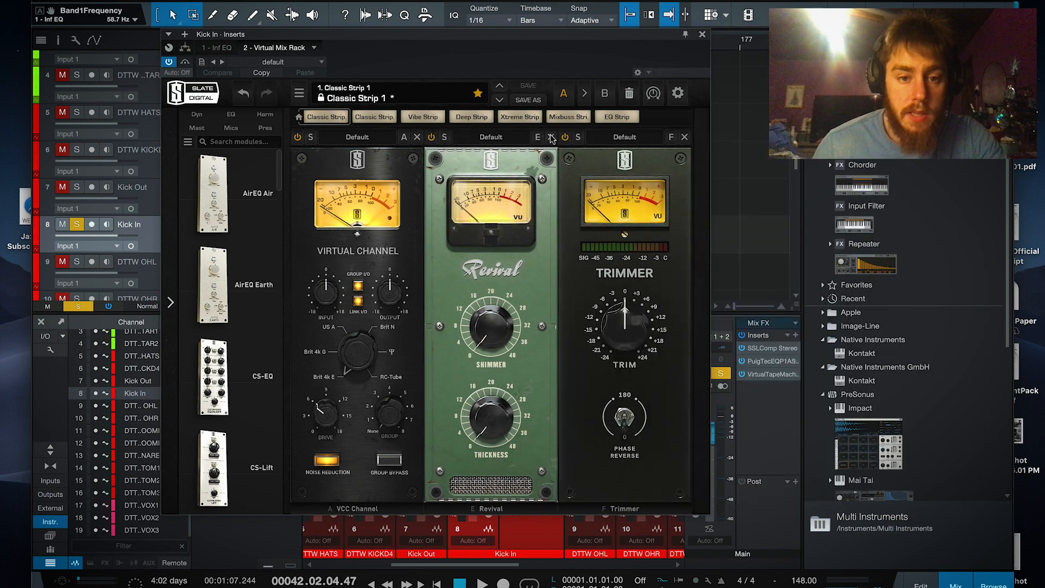
pyautogui.click(550, 136)
pyautogui.click(550, 136)
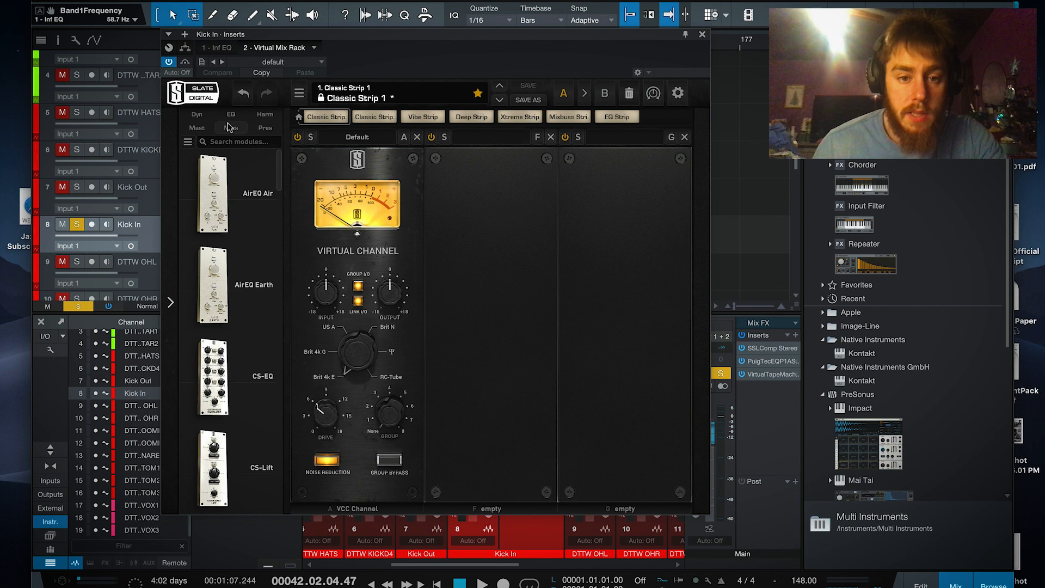
# - Find FG-Dynamics among the dynamics modules and add it to the rack ahead of the Virtual Channel
pyautogui.click(188, 117)
pyautogui.scroll(-5, 253, 318)
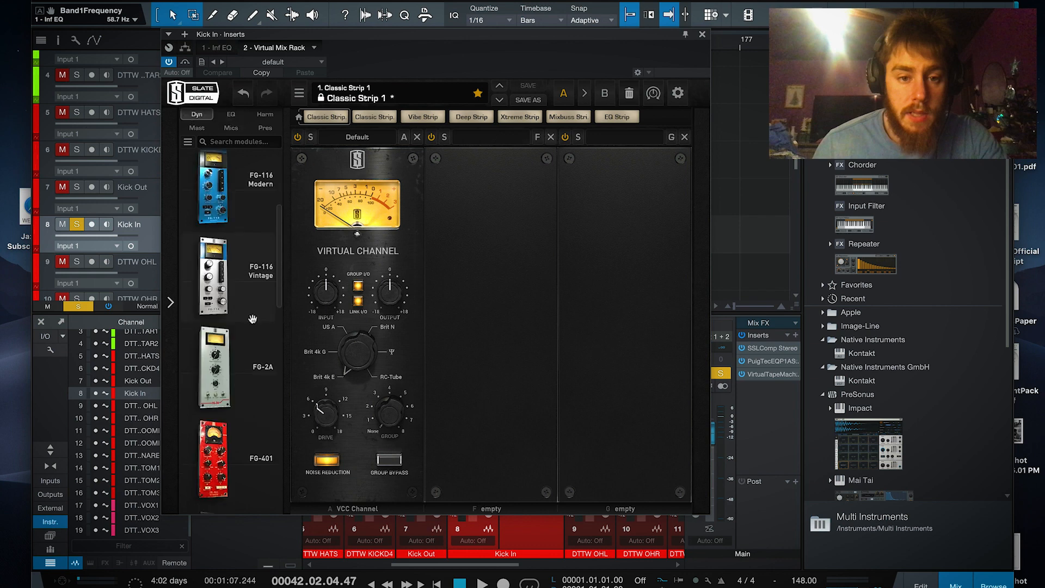
pyautogui.scroll(-3, 253, 319)
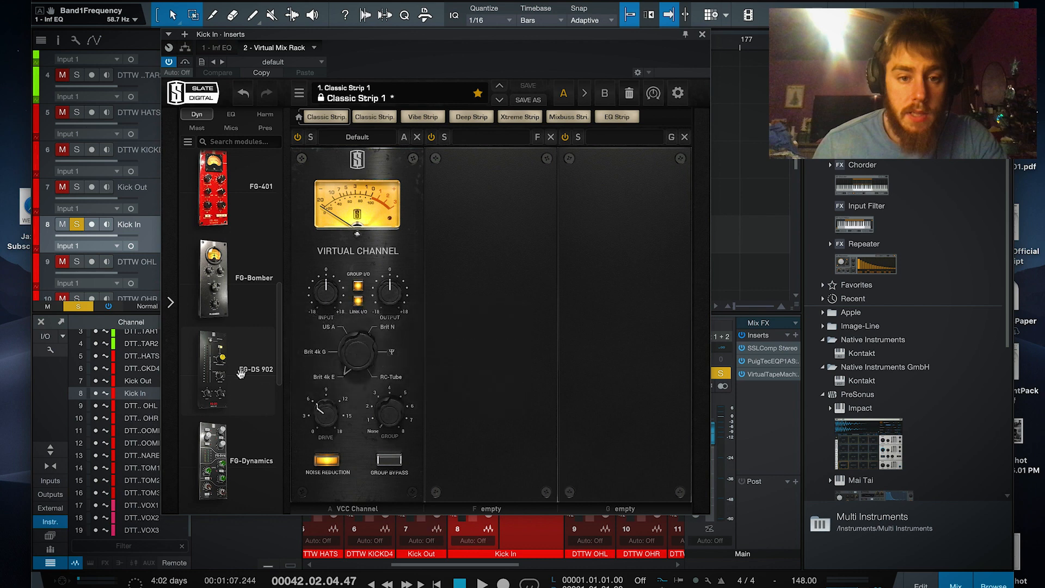
pyautogui.moveTo(240, 373)
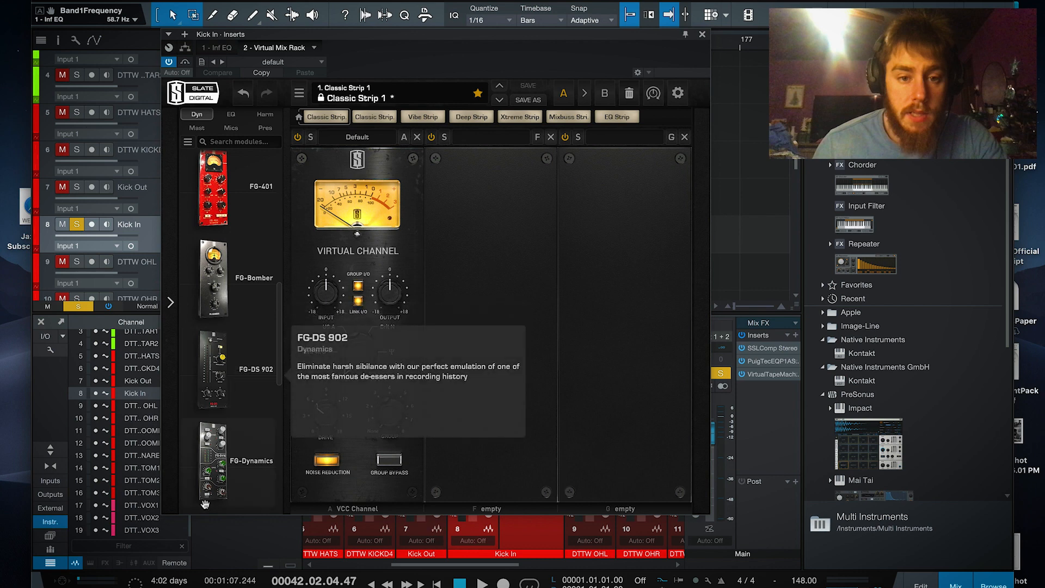
pyautogui.moveTo(213, 468); pyautogui.dragTo(362, 456)
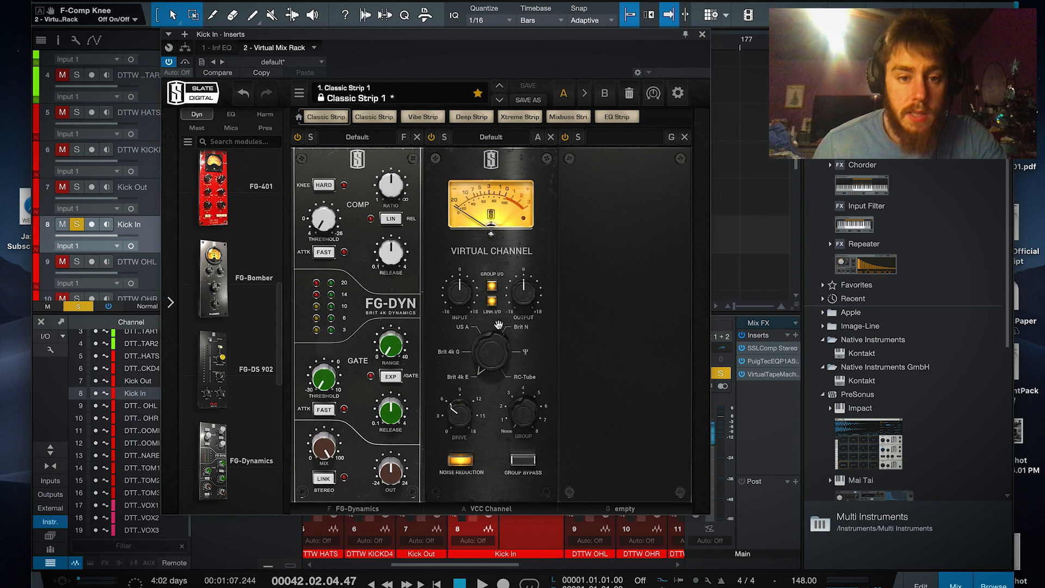
# - During playback, set the FG-Dynamics gate to expander mode with about 32 dB range, 5.57 dB threshold and fast attack
pyautogui.press('space')
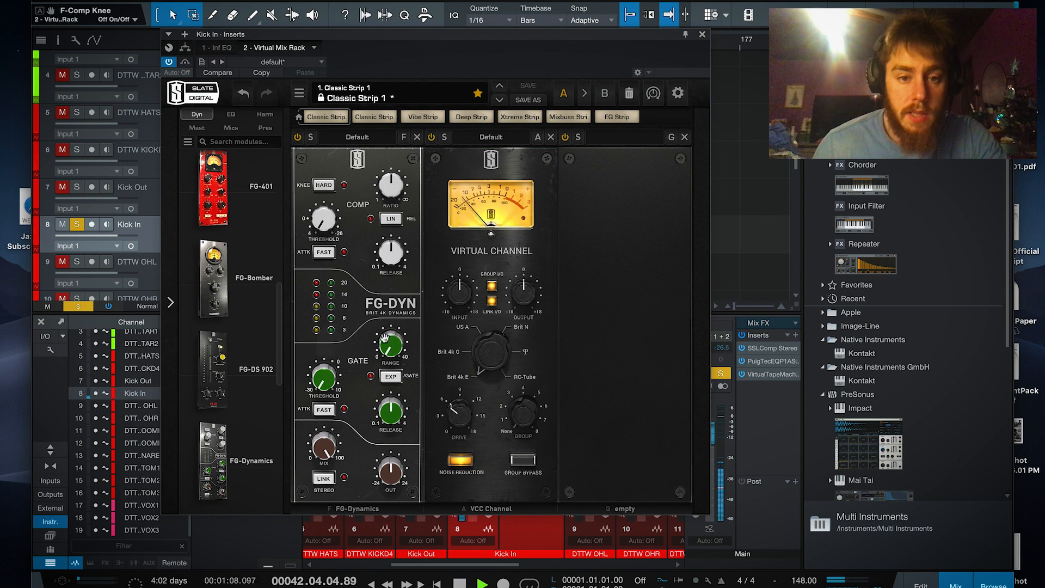
pyautogui.click(393, 377)
pyautogui.moveTo(394, 348); pyautogui.dragTo(406, 211)
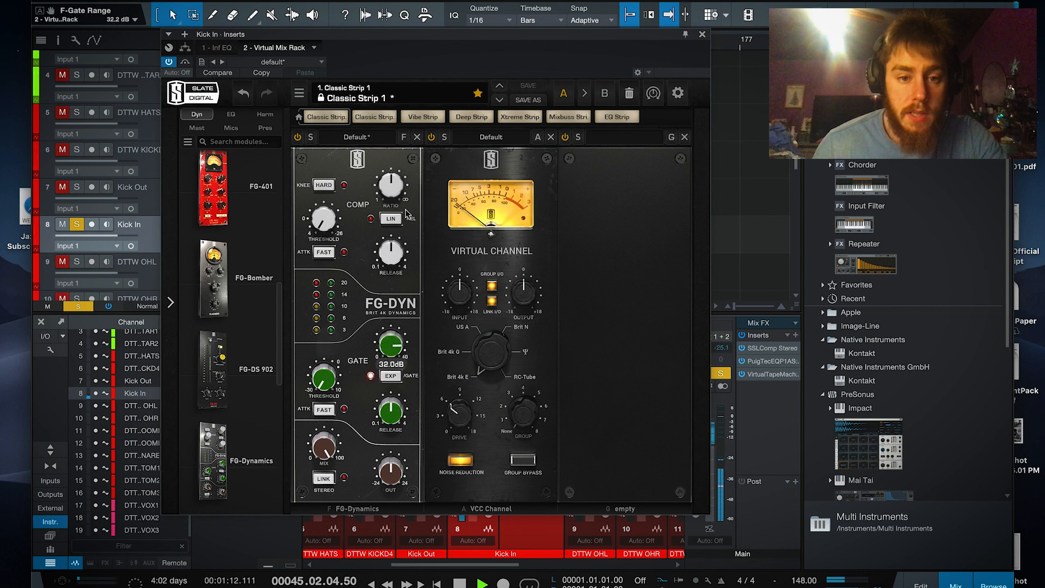
pyautogui.moveTo(324, 378); pyautogui.dragTo(344, 245)
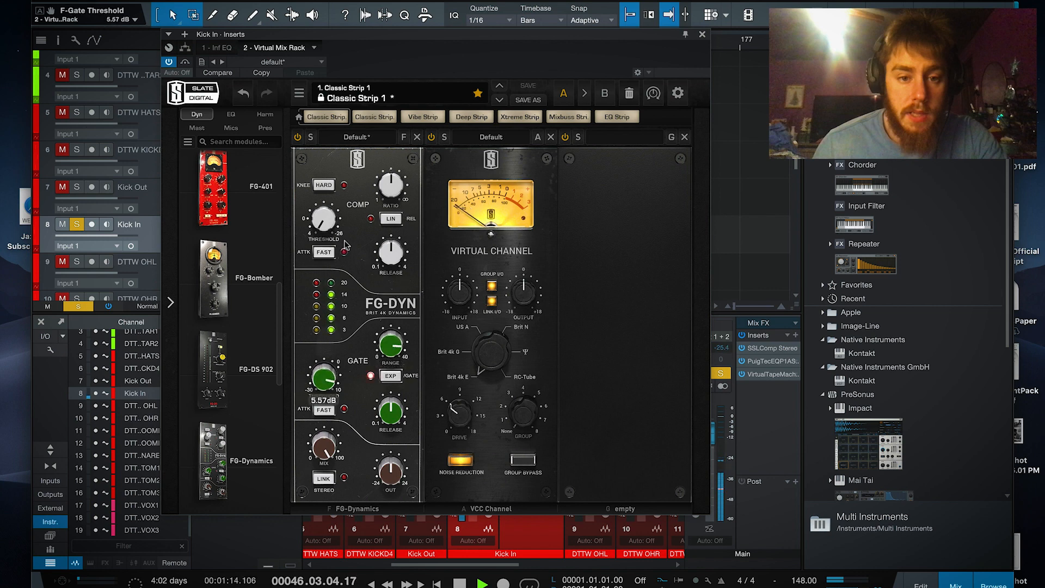
pyautogui.click(325, 410)
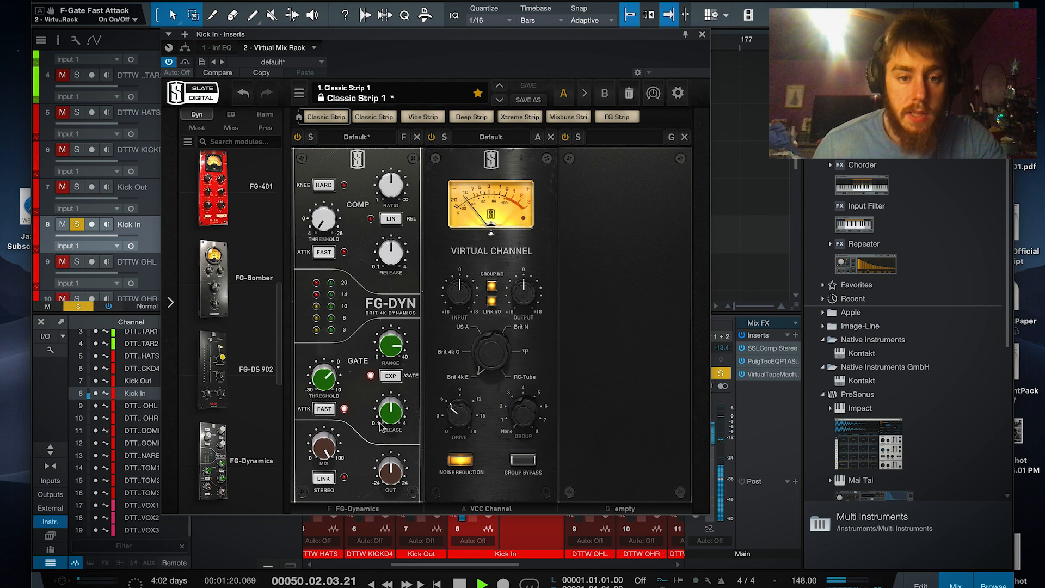
pyautogui.moveTo(326, 379)
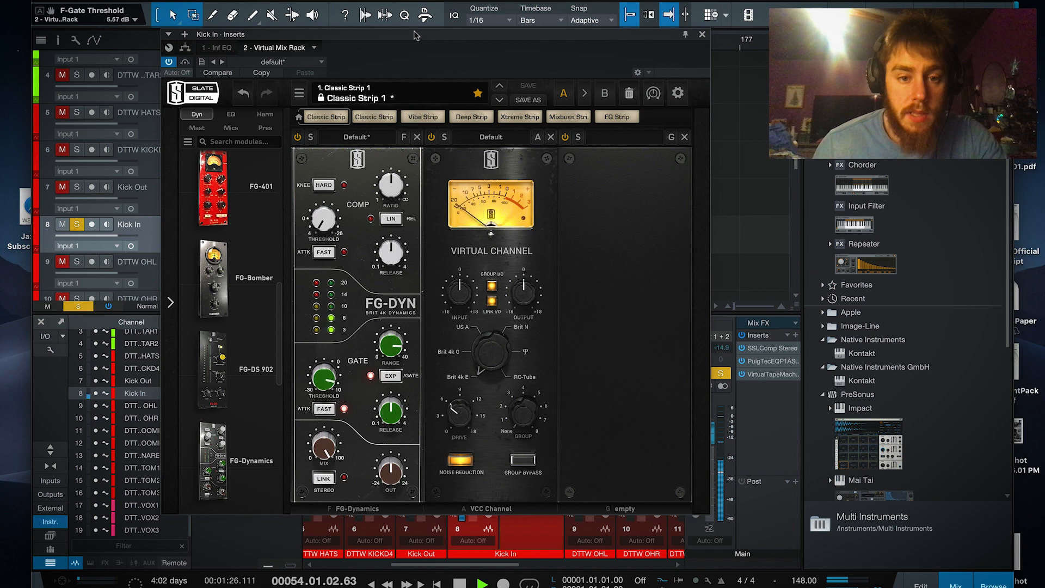
# - Play a denser kick passage, set the Virtual Channel input to +5.38 dB, raise its drive, and close the rack
pyautogui.moveTo(414, 32); pyautogui.dragTo(413, 364)
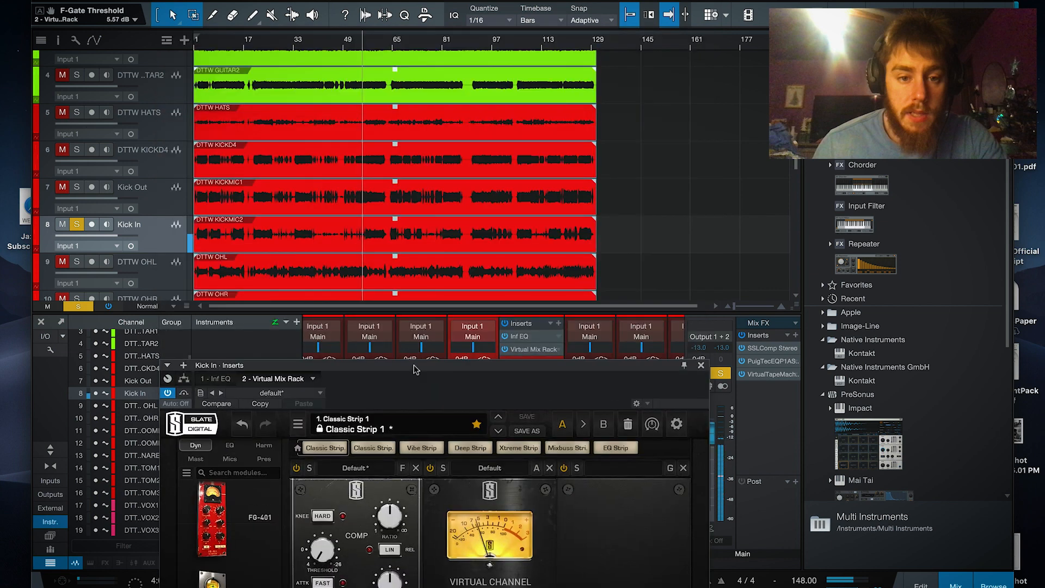
pyautogui.scroll(5, 358, 43)
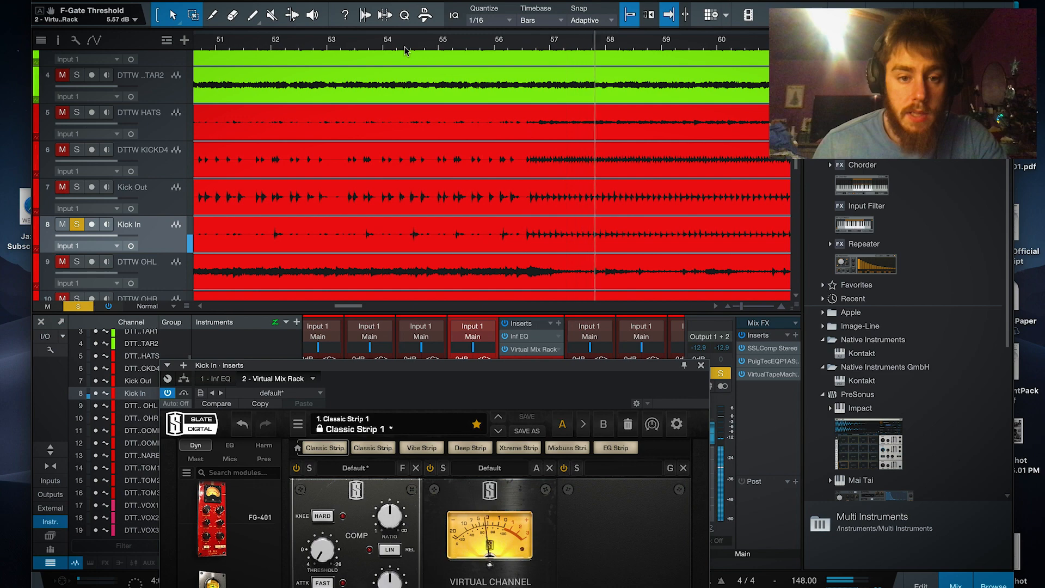
pyautogui.moveTo(537, 364); pyautogui.dragTo(504, 60)
pyautogui.moveTo(425, 320)
pyautogui.mouseDown()
pyautogui.moveTo(418, 294)
pyautogui.moveTo(427, 336)
pyautogui.mouseUp()
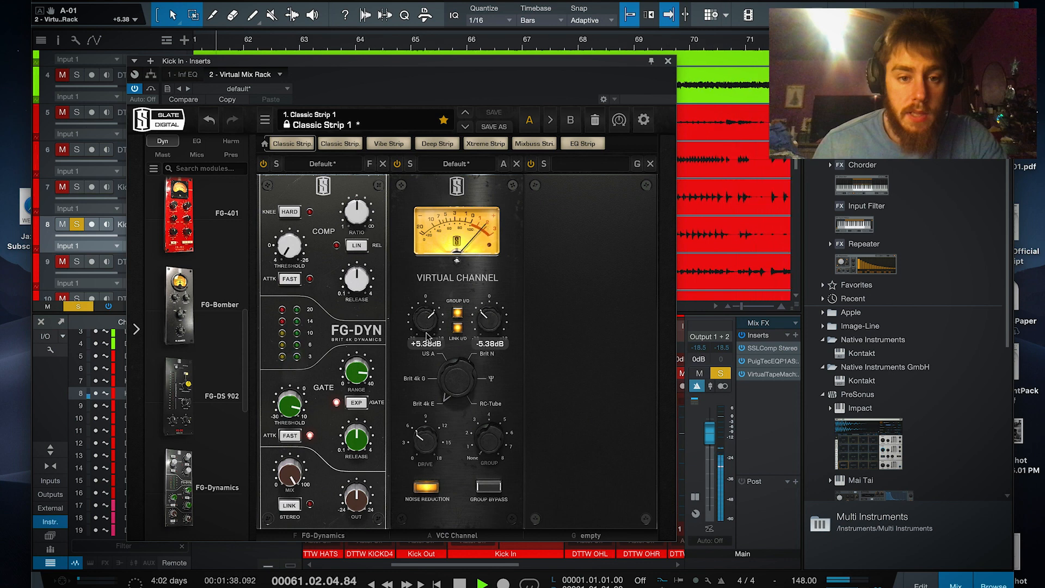
pyautogui.moveTo(420, 438); pyautogui.dragTo(420, 359)
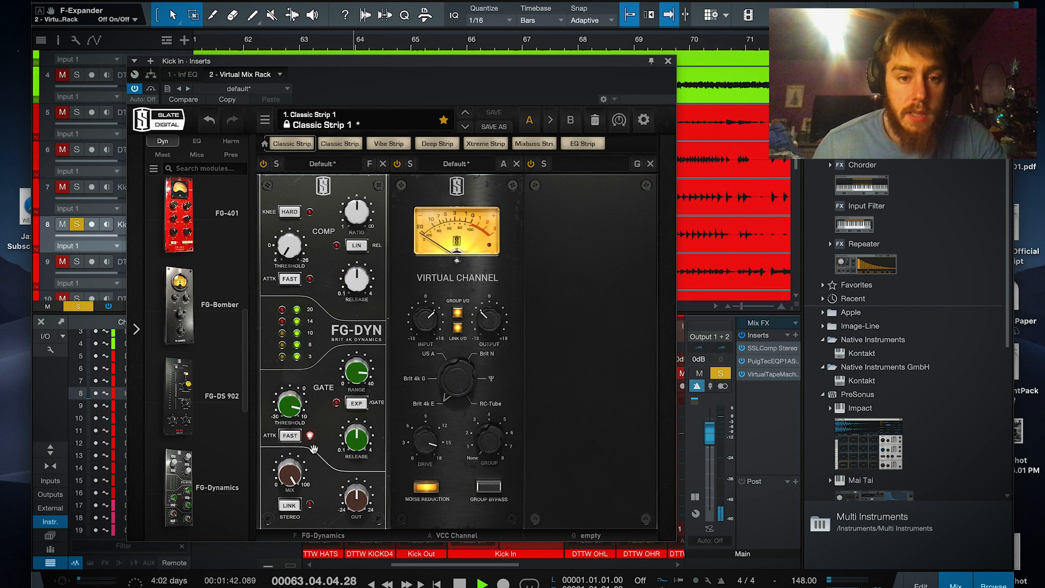
pyautogui.click(668, 61)
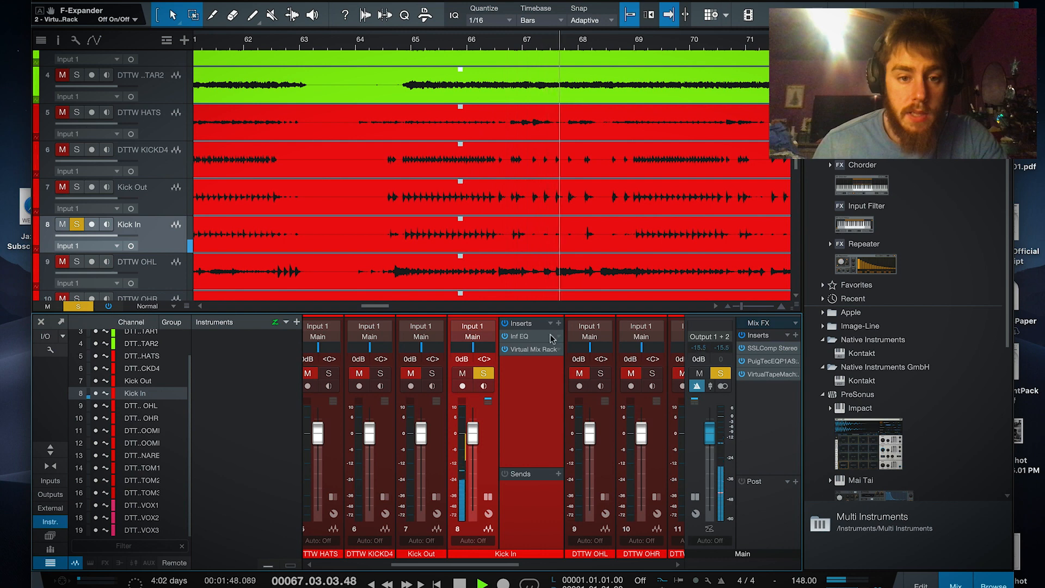
# - Stop playback and insert the Kilohearts kHs Transient Shaper after the Virtual Mix Rack on the Kick In channel
pyautogui.press('space')
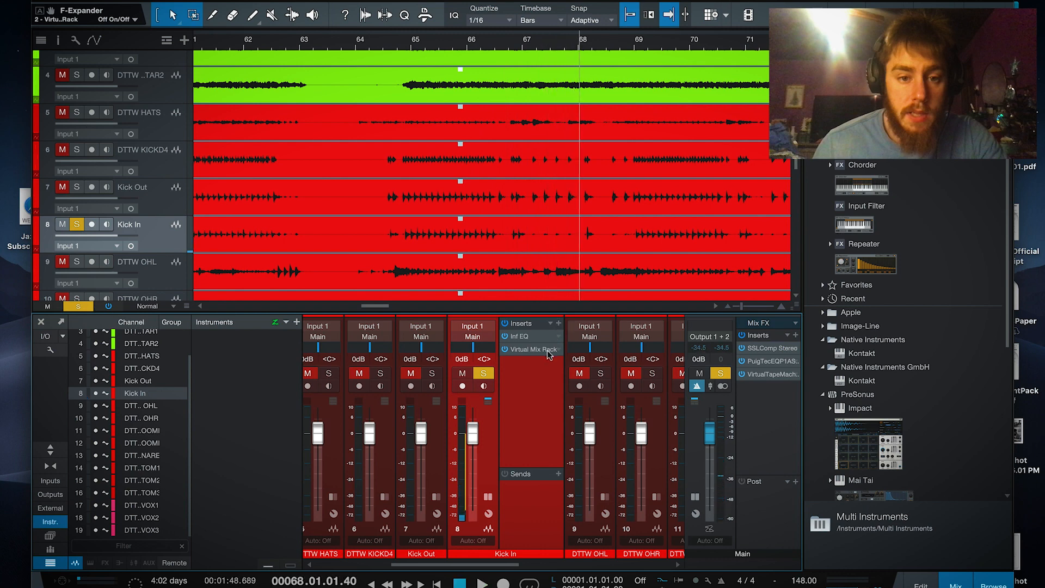
pyautogui.click(559, 323)
pyautogui.click(605, 281)
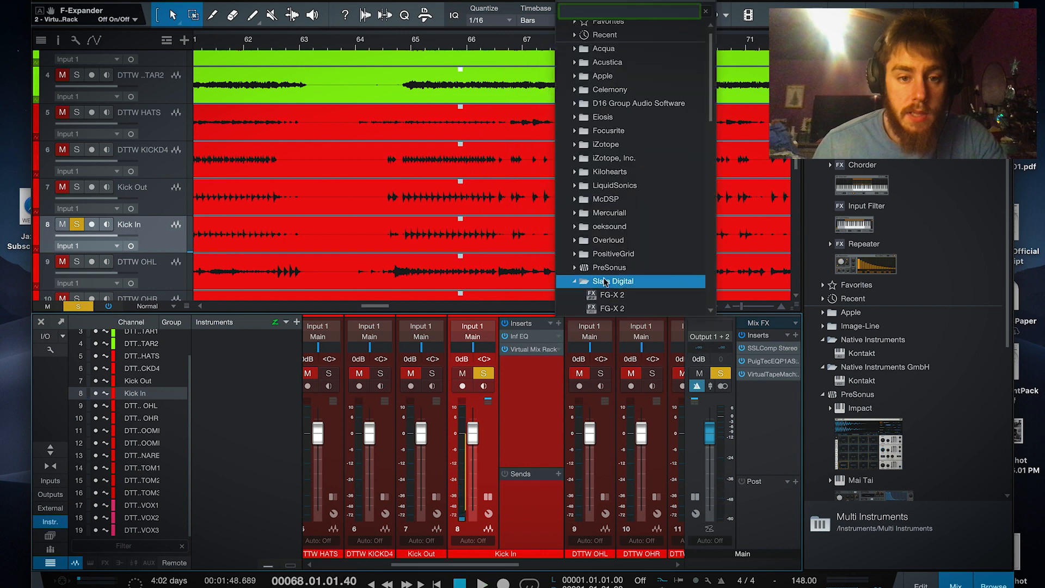
pyautogui.click(608, 282)
pyautogui.click(637, 173)
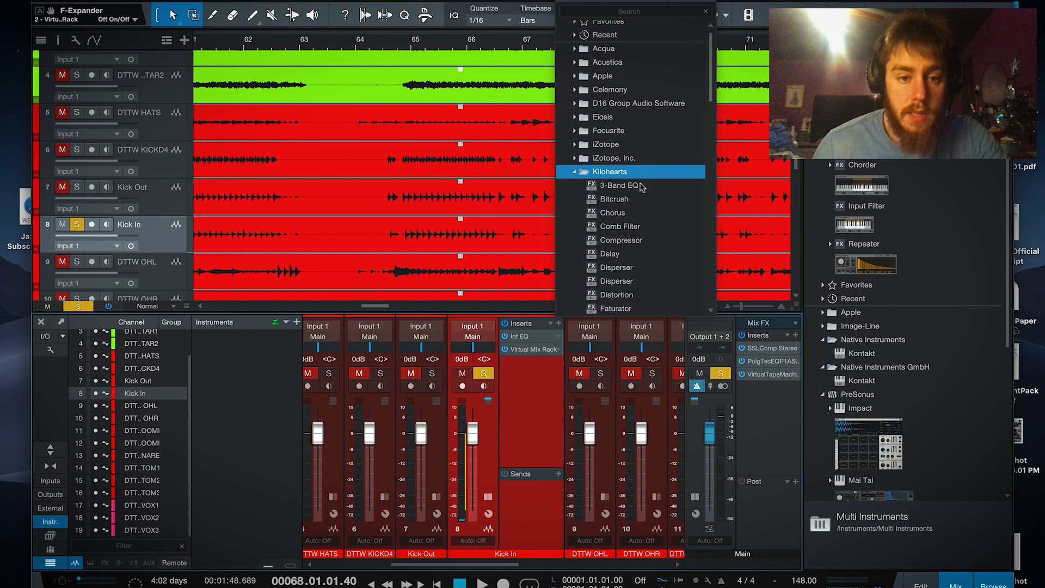
pyautogui.scroll(-9, 632, 254)
pyautogui.scroll(-3, 635, 272)
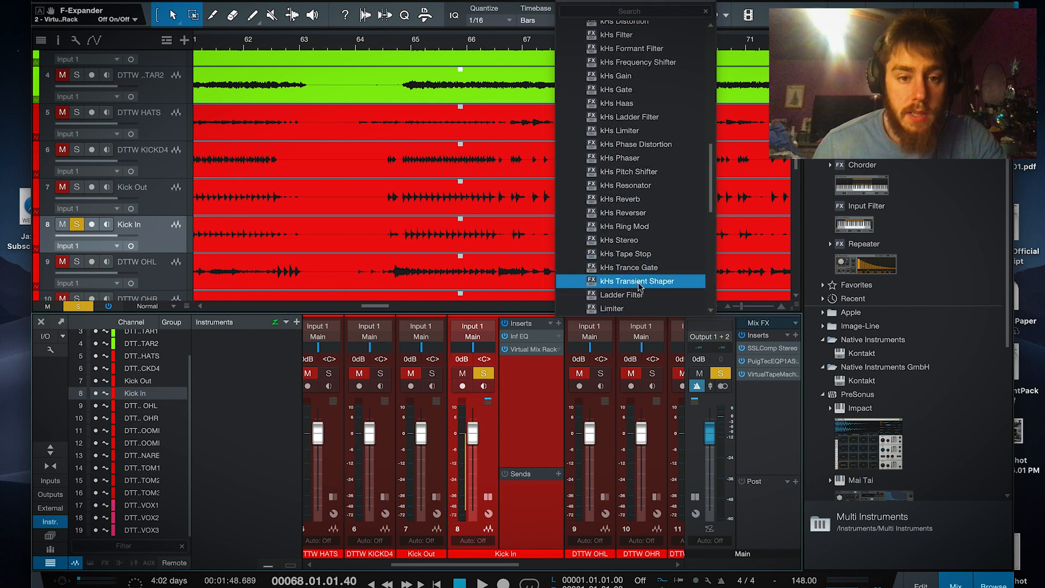
pyautogui.click(638, 282)
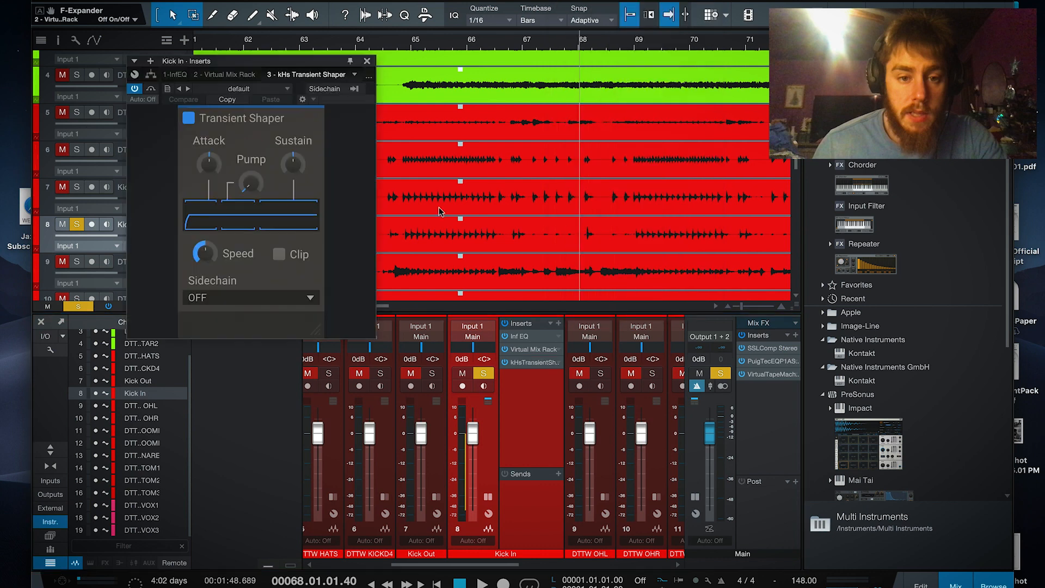
# - Raise the Transient Shaper's attack to 74% during playback and close its window
pyautogui.press('space')
pyautogui.moveTo(209, 163); pyautogui.dragTo(209, 148)
pyautogui.click(535, 362)
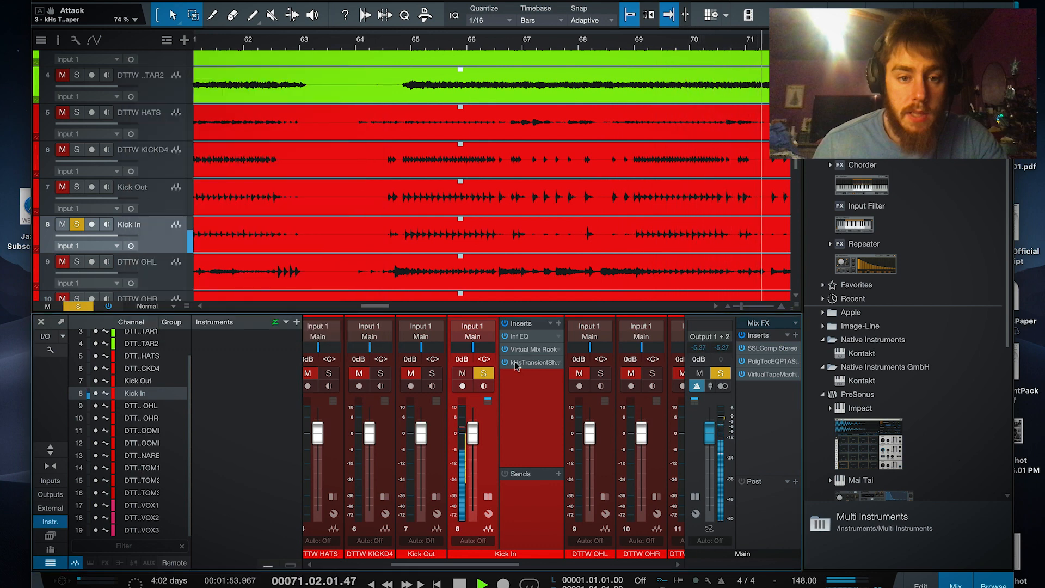
# - Reorder the Kick In inserts so the Transient Shaper comes first and the Virtual Mix Rack precedes Inf EQ, auditioning with both bypassed
pyautogui.press('space')
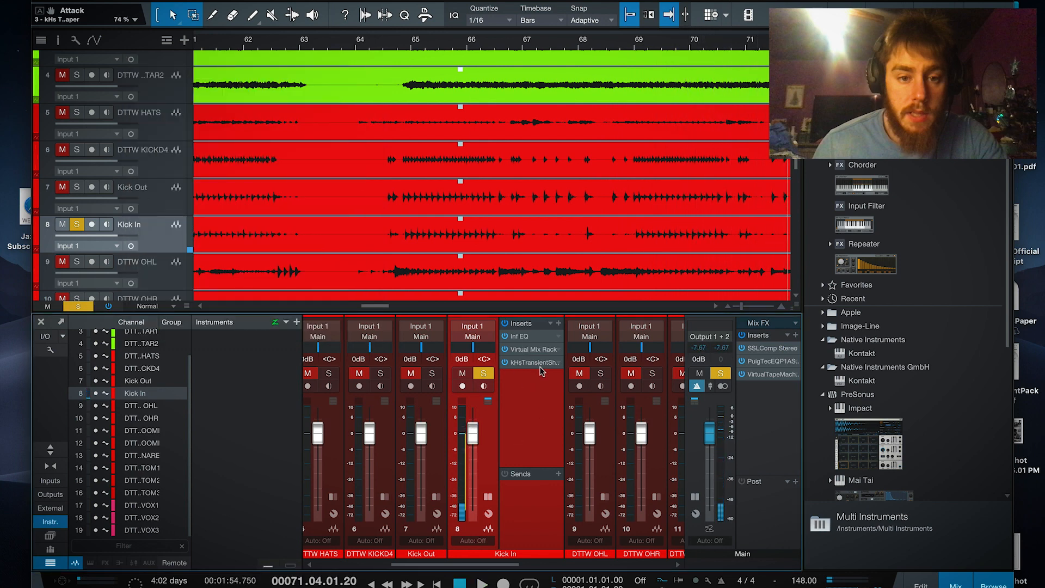
pyautogui.moveTo(542, 329); pyautogui.dragTo(540, 333)
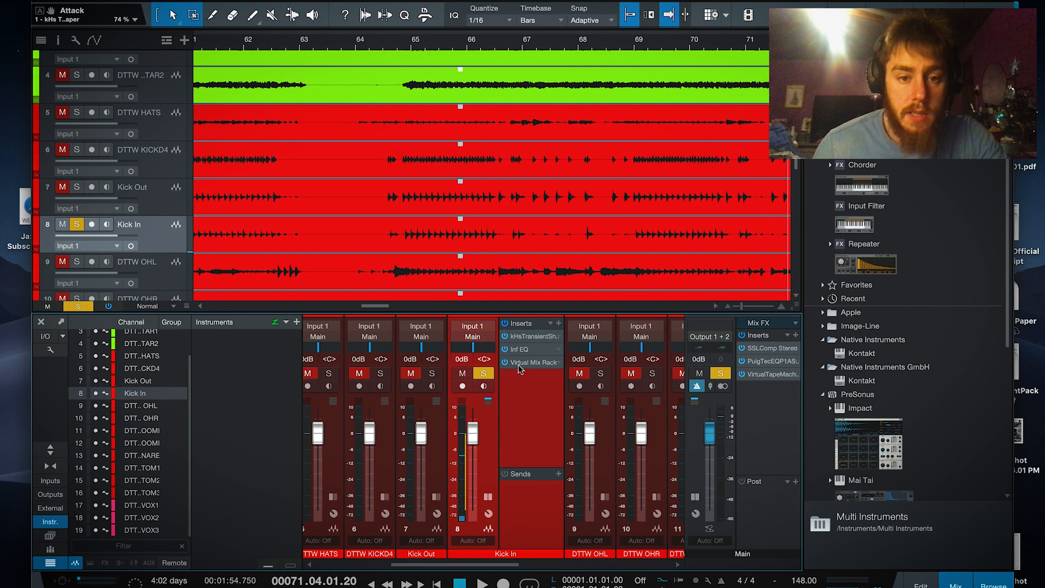
pyautogui.press('space')
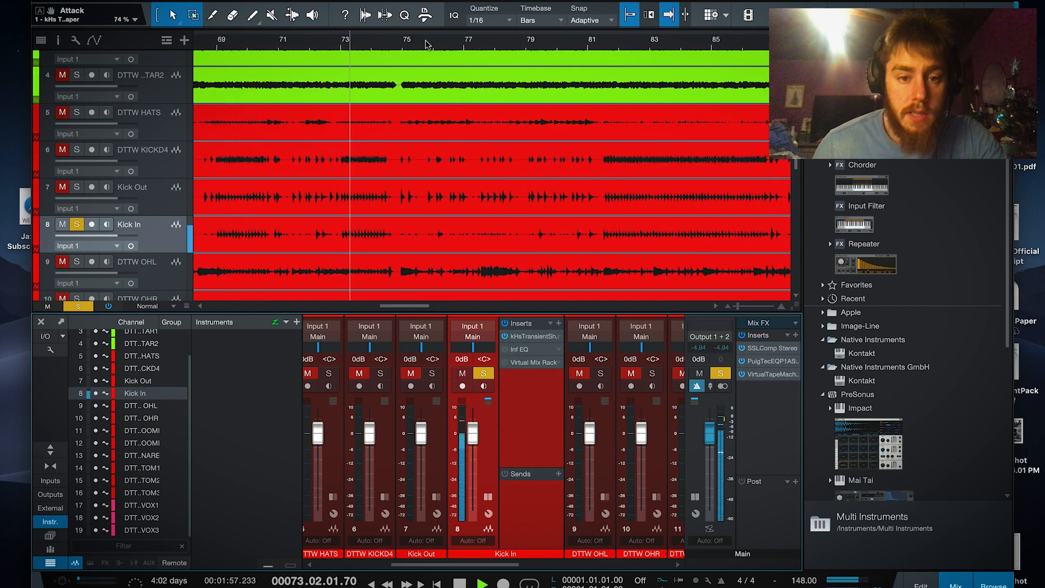
pyautogui.press('space')
pyautogui.moveTo(504, 349); pyautogui.dragTo(522, 371)
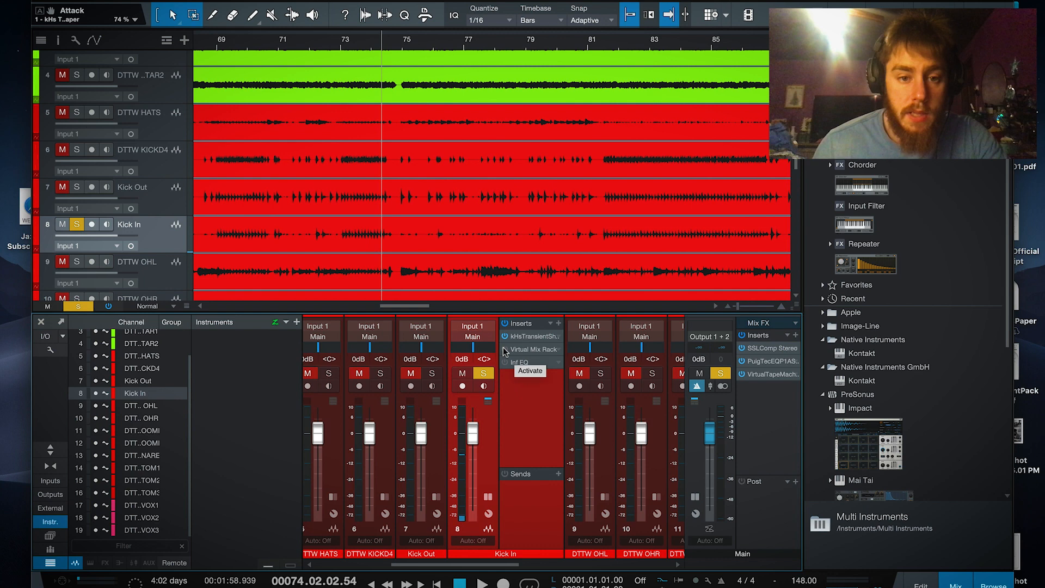
# - Reactivate the Virtual Mix Rack, set the Virtual Channel input to +3.66 dB, and turn off the gate's fast attack
pyautogui.click(505, 350)
pyautogui.doubleClick(523, 351)
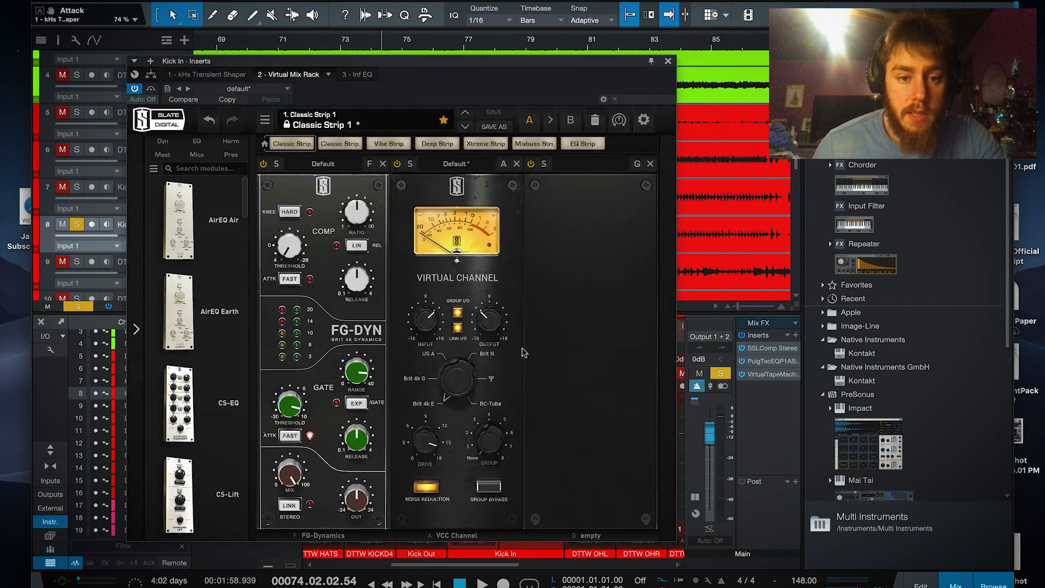
pyautogui.press('space')
pyautogui.moveTo(434, 322); pyautogui.dragTo(434, 329)
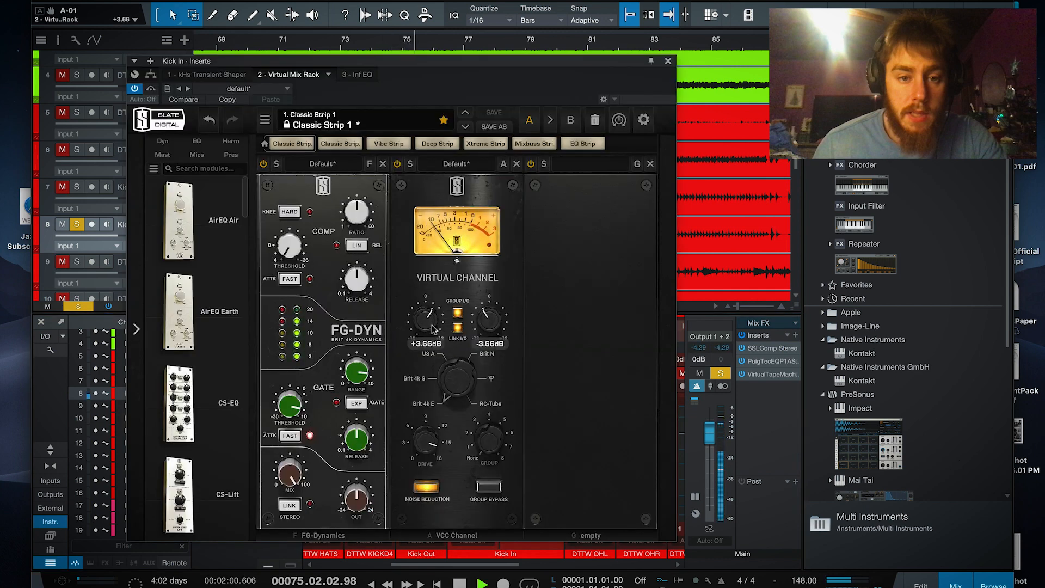
pyautogui.click(301, 437)
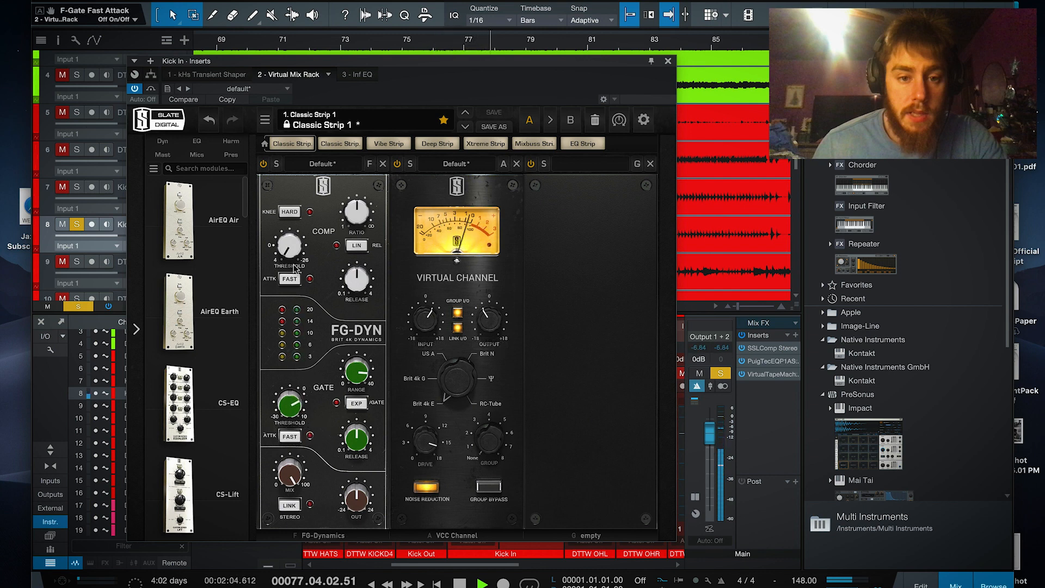
# - Try the compressor's hard knee, and set its threshold to -11.1 dB, ratio to about 3.9 and release to 0.33 seconds
pyautogui.click(290, 212)
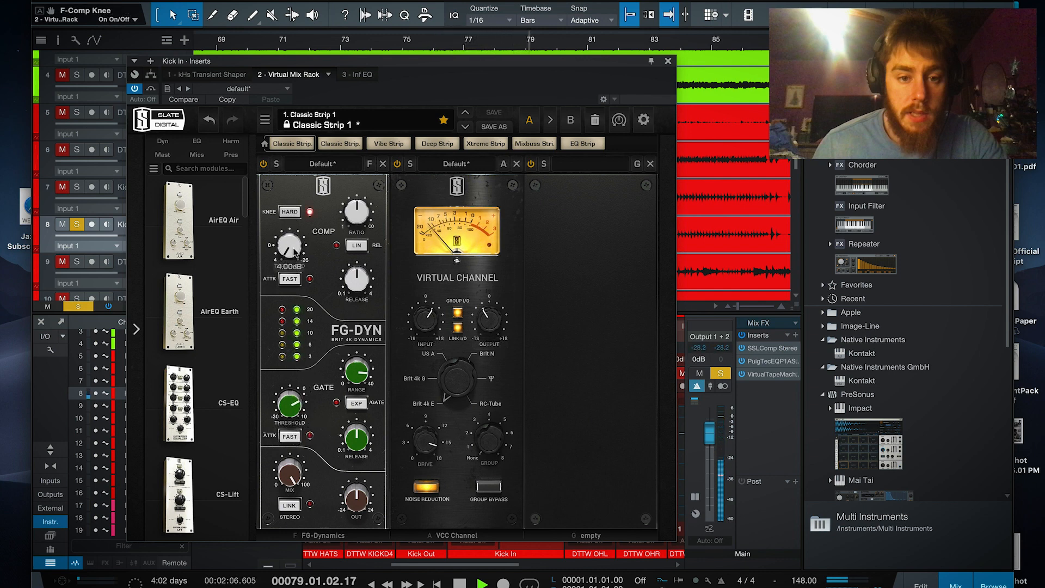
pyautogui.moveTo(295, 251); pyautogui.dragTo(308, 155)
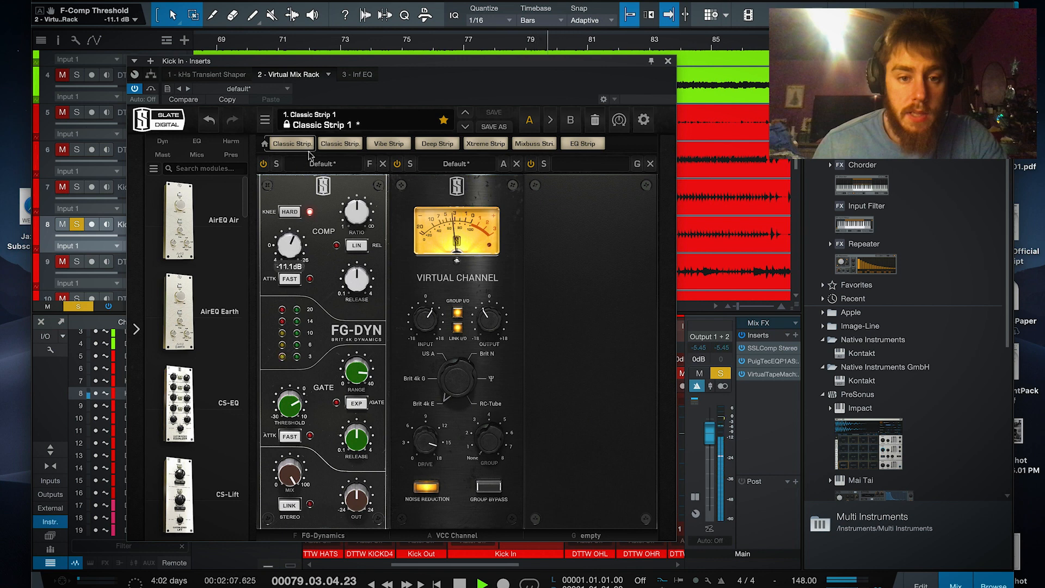
pyautogui.click(291, 212)
pyautogui.moveTo(358, 224); pyautogui.dragTo(355, 218)
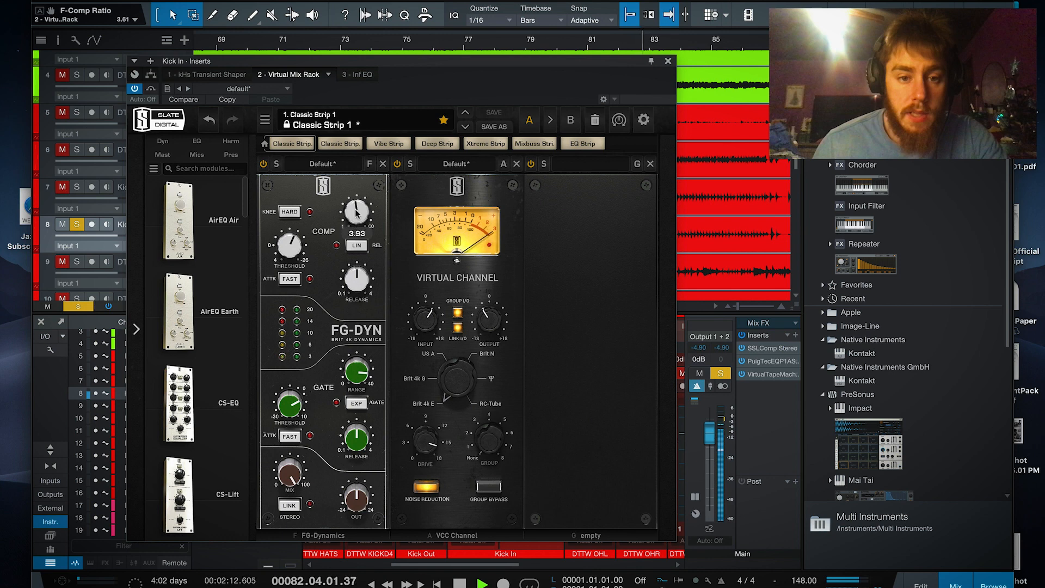
pyautogui.moveTo(344, 294)
pyautogui.mouseDown()
pyautogui.moveTo(350, 273)
pyautogui.moveTo(341, 329)
pyautogui.moveTo(347, 291)
pyautogui.mouseUp()
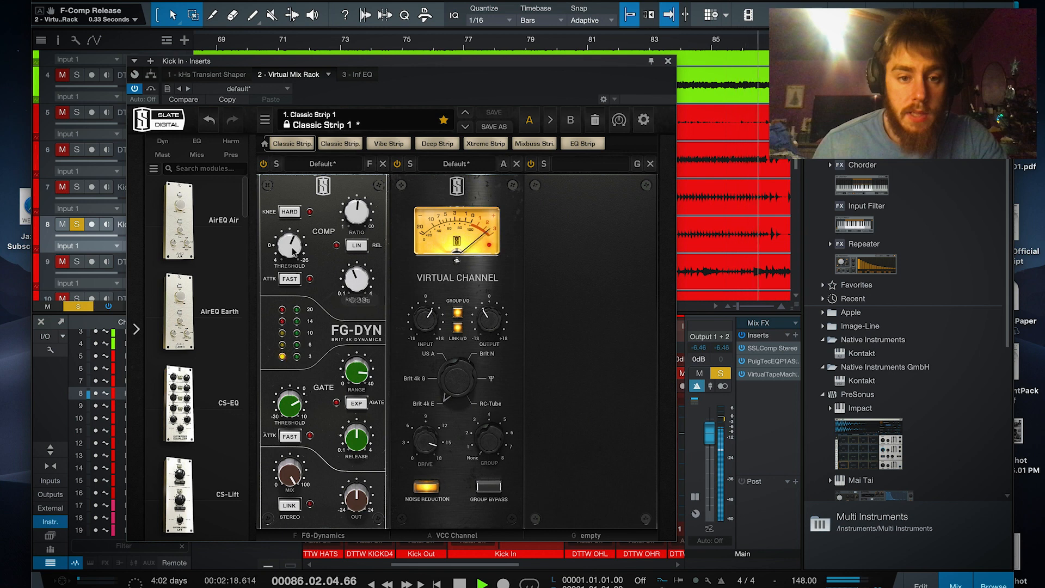
# - Lower the FG-Dynamics compressor threshold to -14.8 dB and raise the gate threshold to 10.0 dB
pyautogui.moveTo(292, 260); pyautogui.dragTo(293, 257)
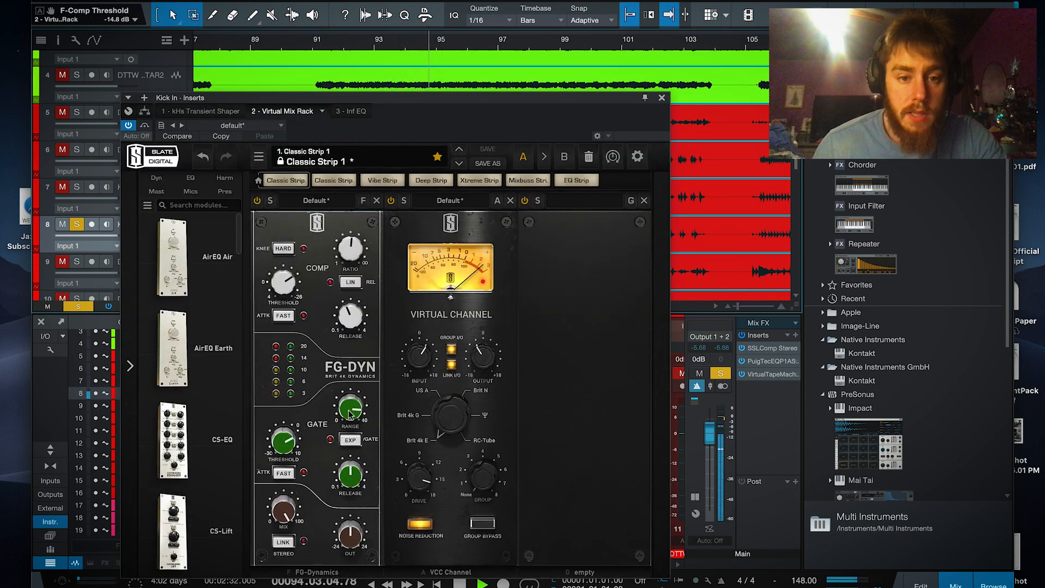
pyautogui.moveTo(292, 444); pyautogui.dragTo(309, 317)
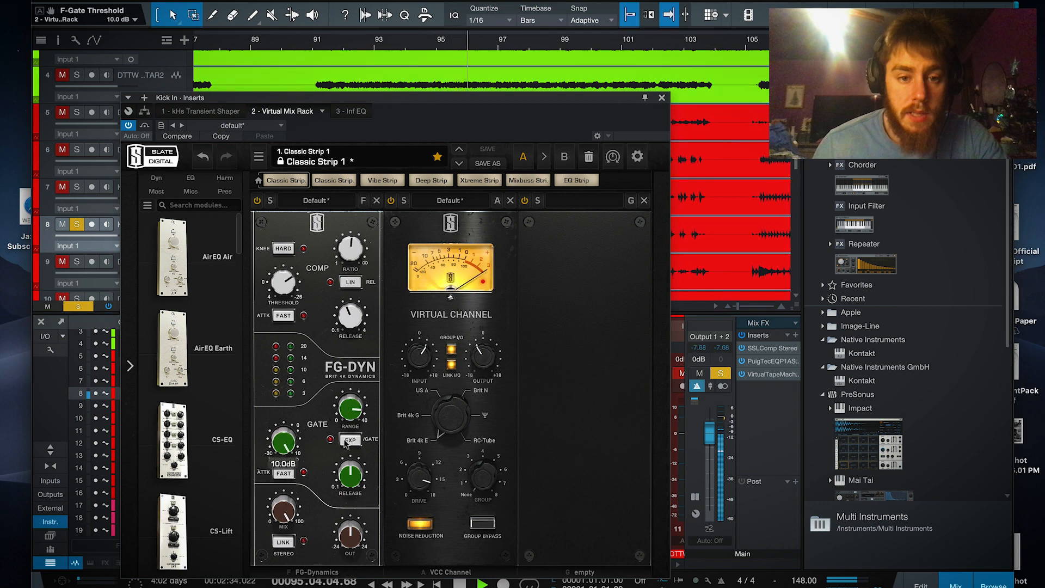
# - Set the FG-Dynamics gate threshold to 4.50 dB and its release to 0.37 seconds while auditioning Kick In from bar 97
pyautogui.moveTo(302, 438); pyautogui.dragTo(303, 450)
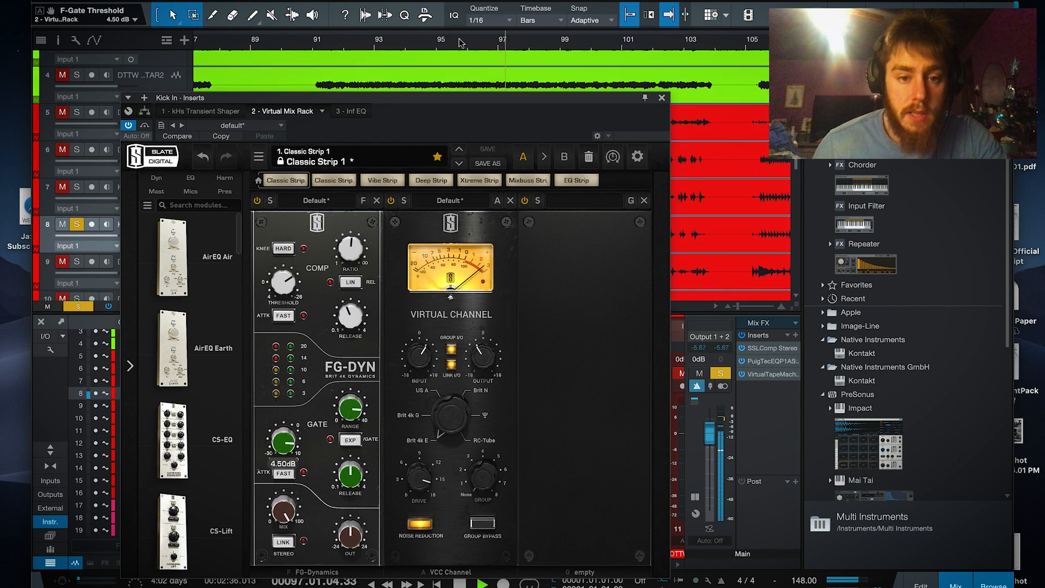
pyautogui.moveTo(387, 98); pyautogui.dragTo(414, 242)
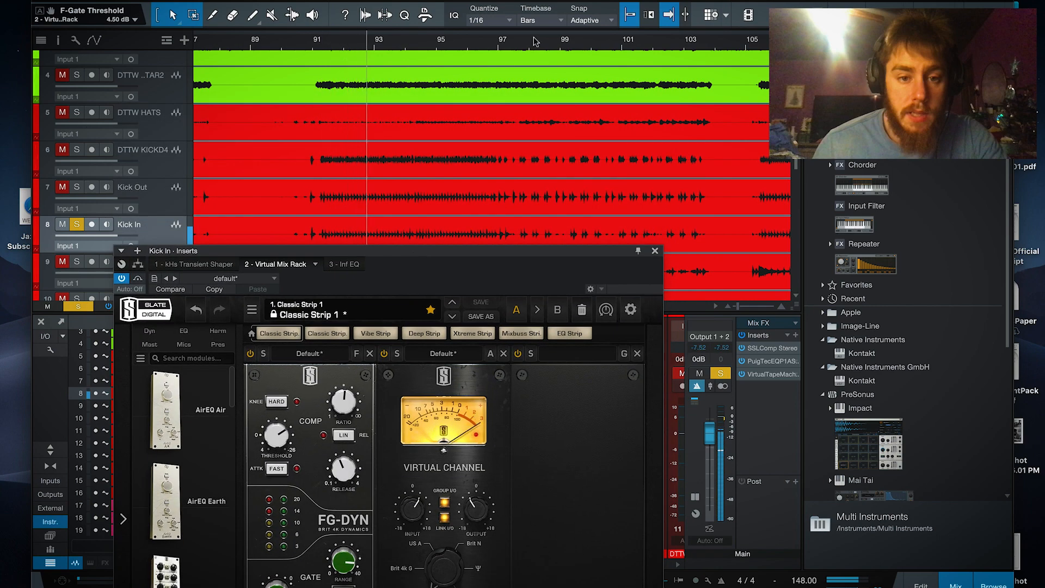
pyautogui.click(500, 43)
pyautogui.moveTo(497, 252); pyautogui.dragTo(508, 63)
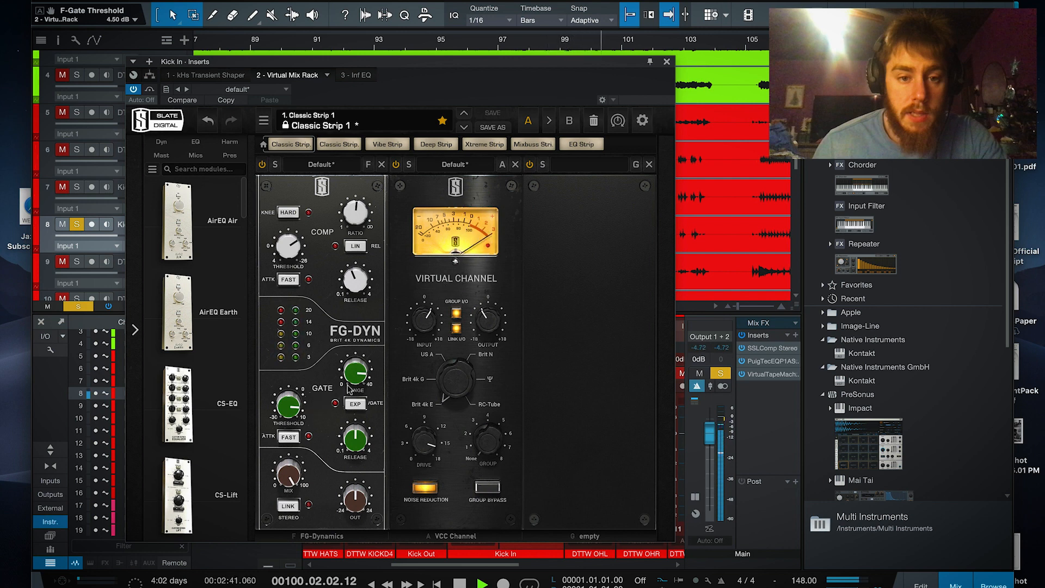
pyautogui.moveTo(357, 440)
pyautogui.mouseDown()
pyautogui.moveTo(341, 470)
pyautogui.moveTo(341, 431)
pyautogui.mouseUp()
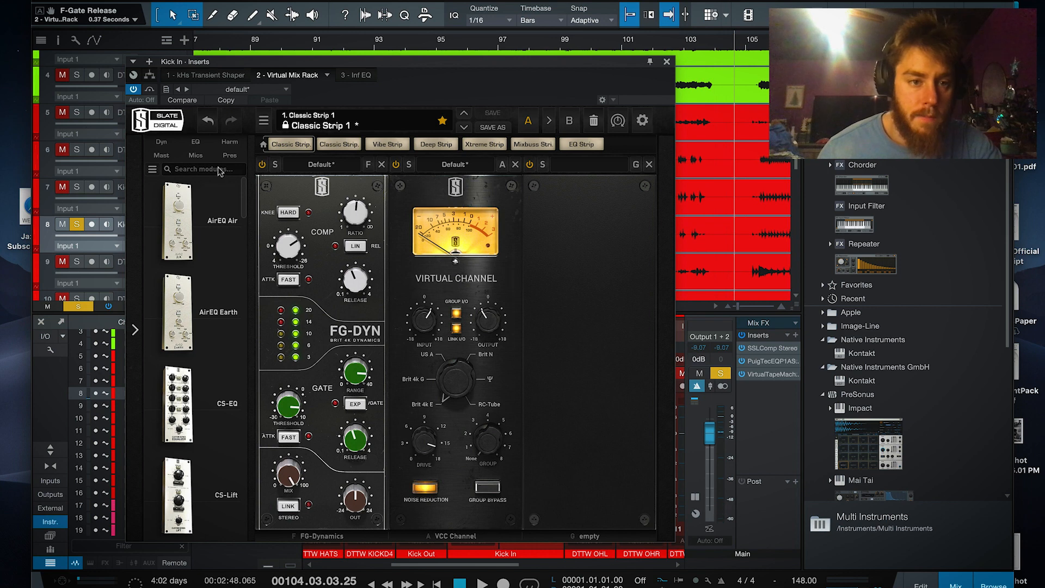
# - Add the FG-S EQ module to the empty third slot of the Virtual Mix Rack and briefly audition it
pyautogui.click(196, 143)
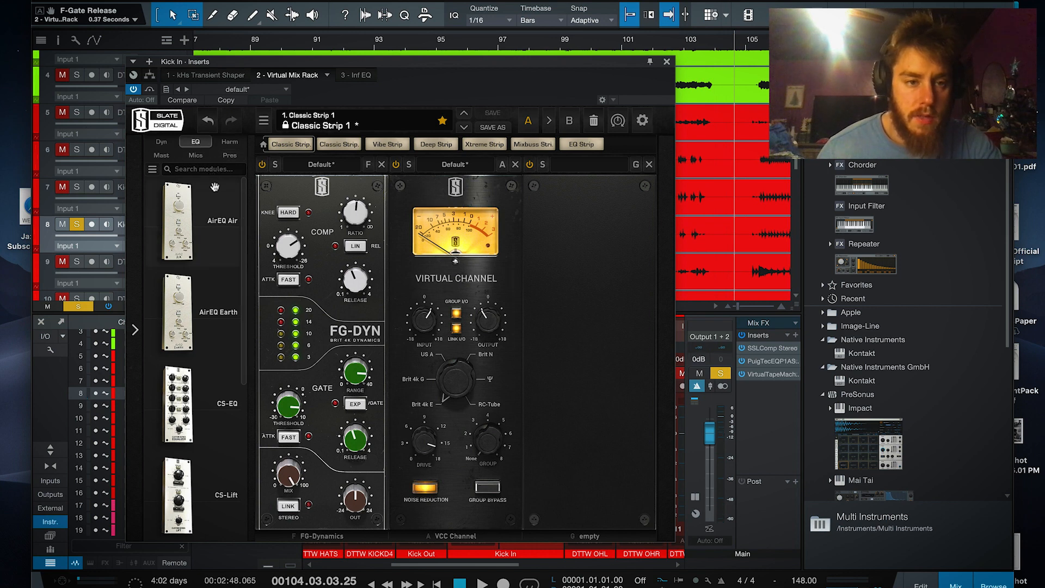
pyautogui.scroll(-5, 215, 187)
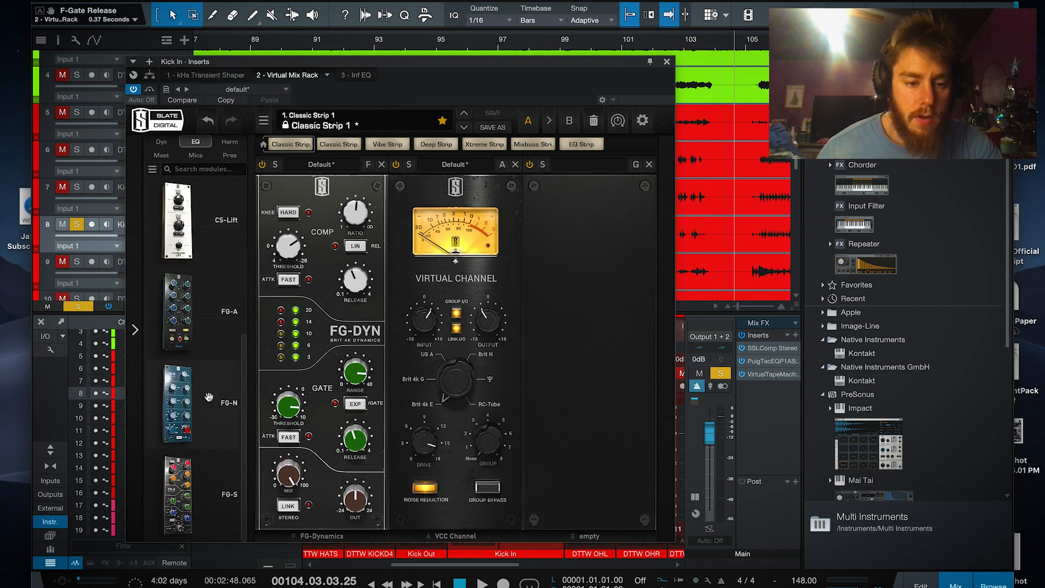
pyautogui.moveTo(174, 502); pyautogui.dragTo(558, 388)
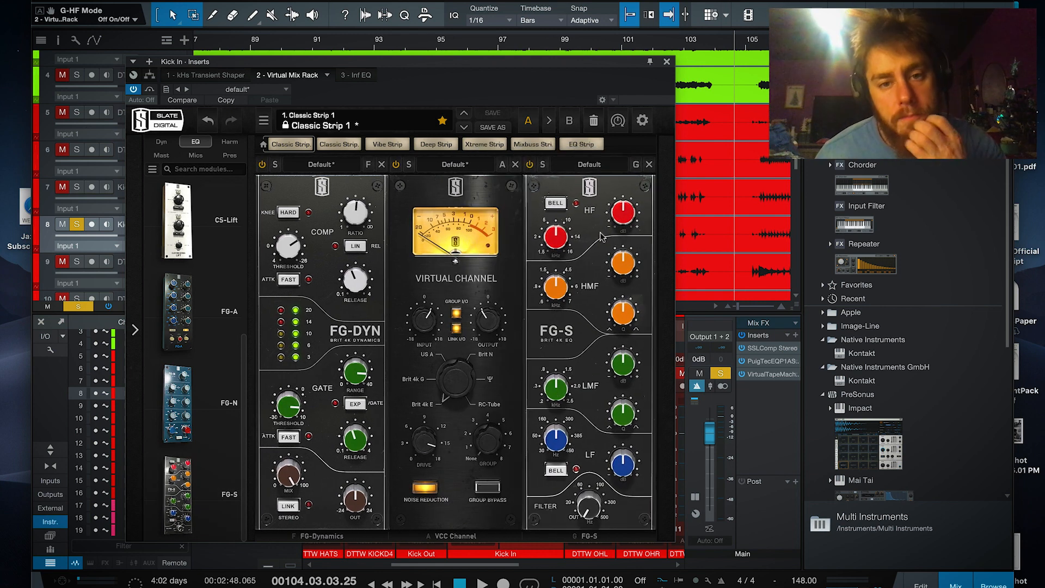
pyautogui.press('space')
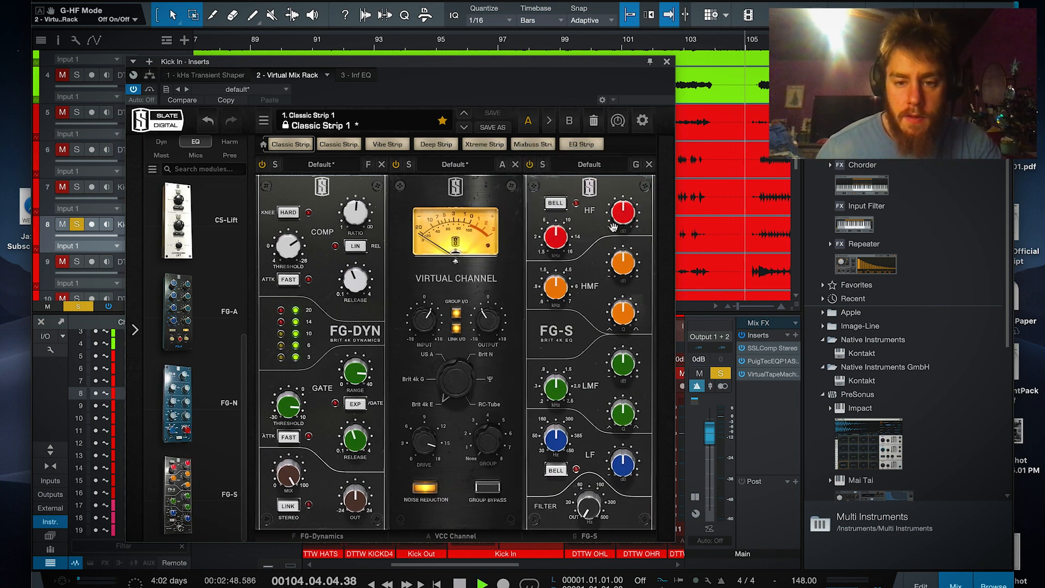
pyautogui.press('space')
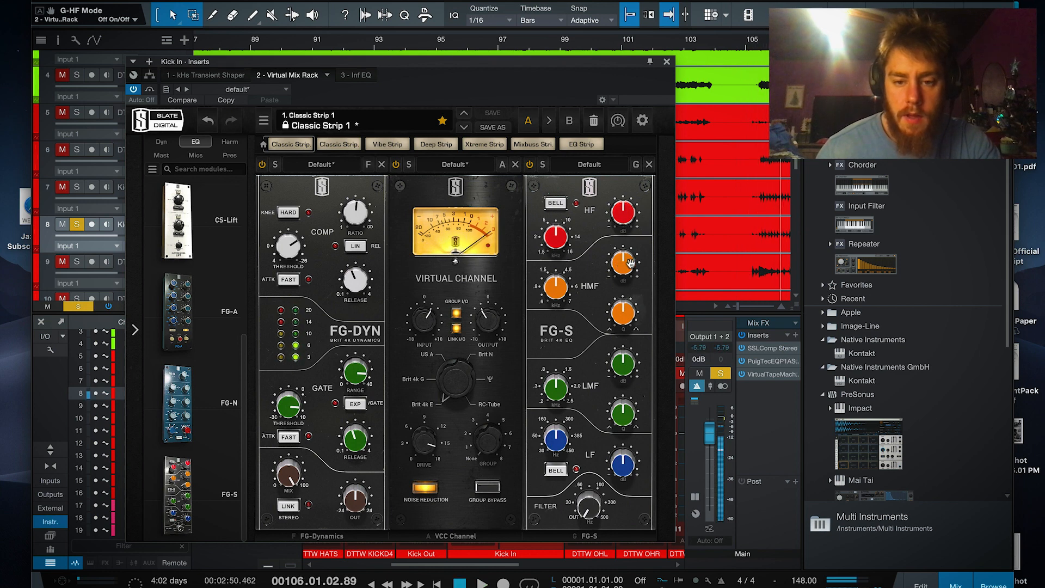
# - Boost the FG-S HMF band by 2.63 dB at 1.42 kHz and raise the HF gain to +7.20 dB
pyautogui.moveTo(554, 283); pyautogui.dragTo(550, 298)
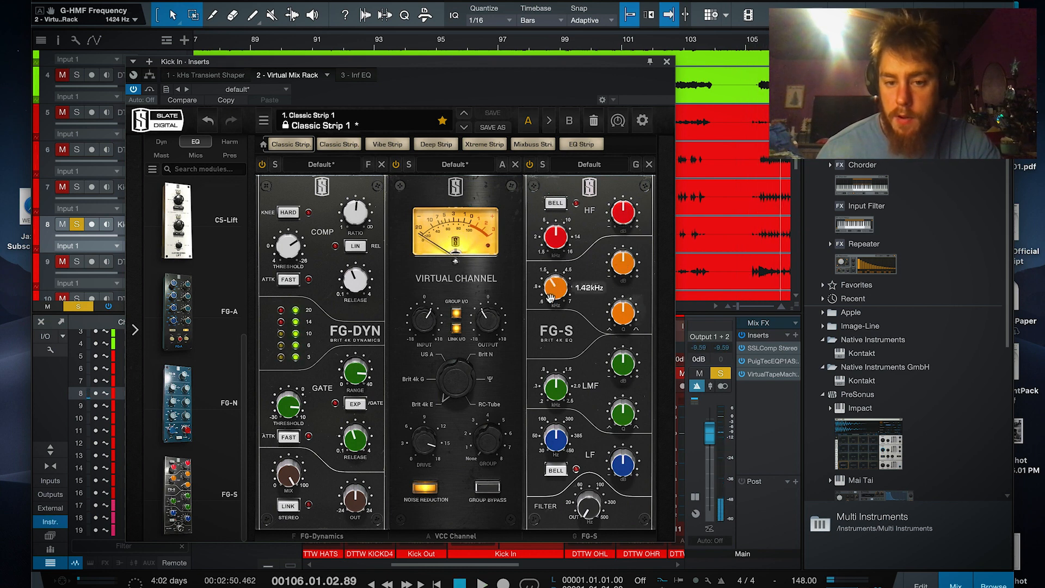
pyautogui.press('space')
pyautogui.moveTo(614, 272); pyautogui.dragTo(616, 248)
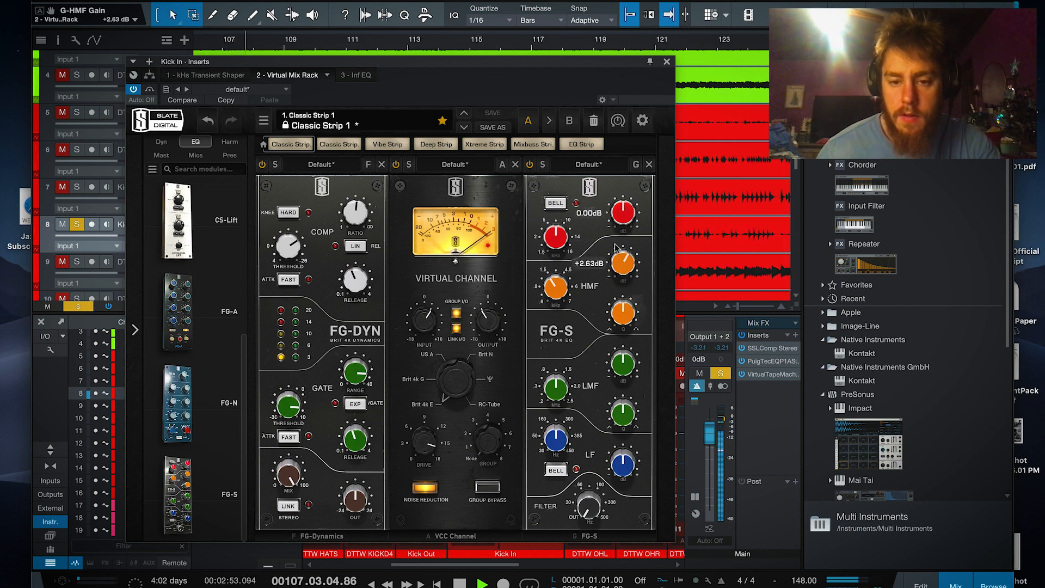
pyautogui.press('space')
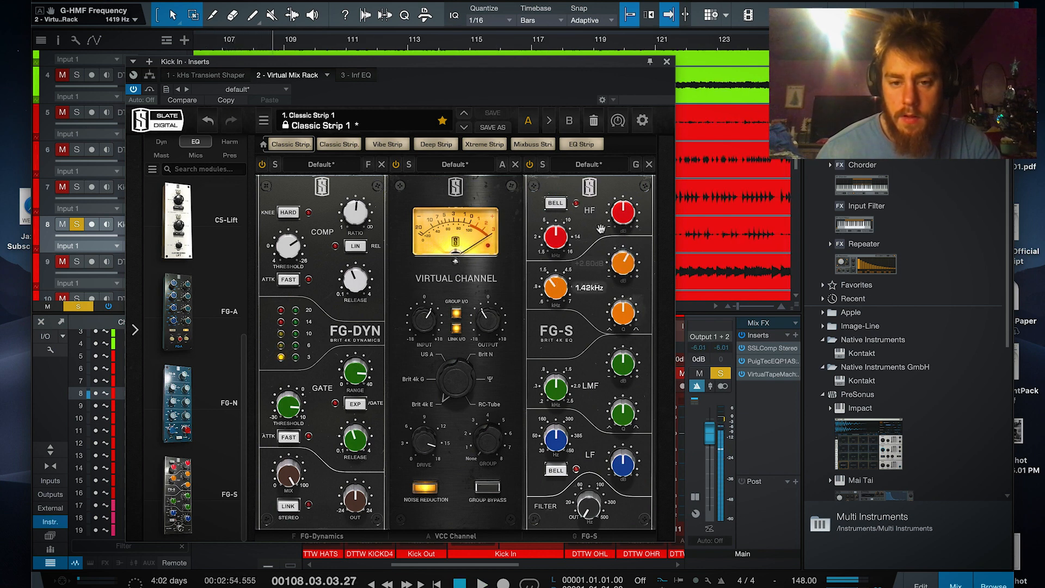
pyautogui.click(559, 238)
pyautogui.press('space')
pyautogui.moveTo(626, 219); pyautogui.dragTo(628, 185)
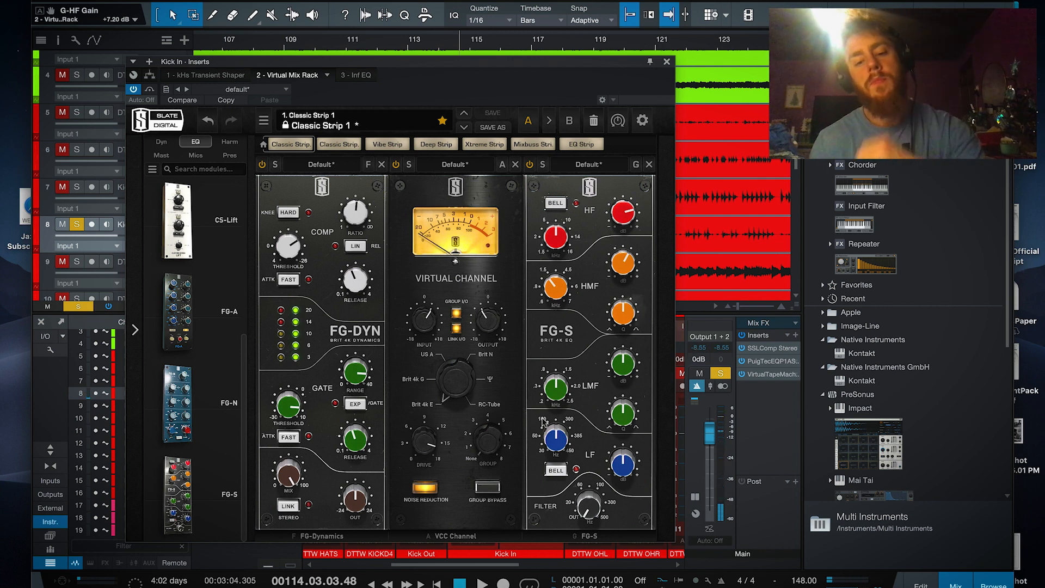
# - Set the FG-S high-pass filter to 56.8 Hz and the LF gain to +3.51 dB
pyautogui.moveTo(583, 484)
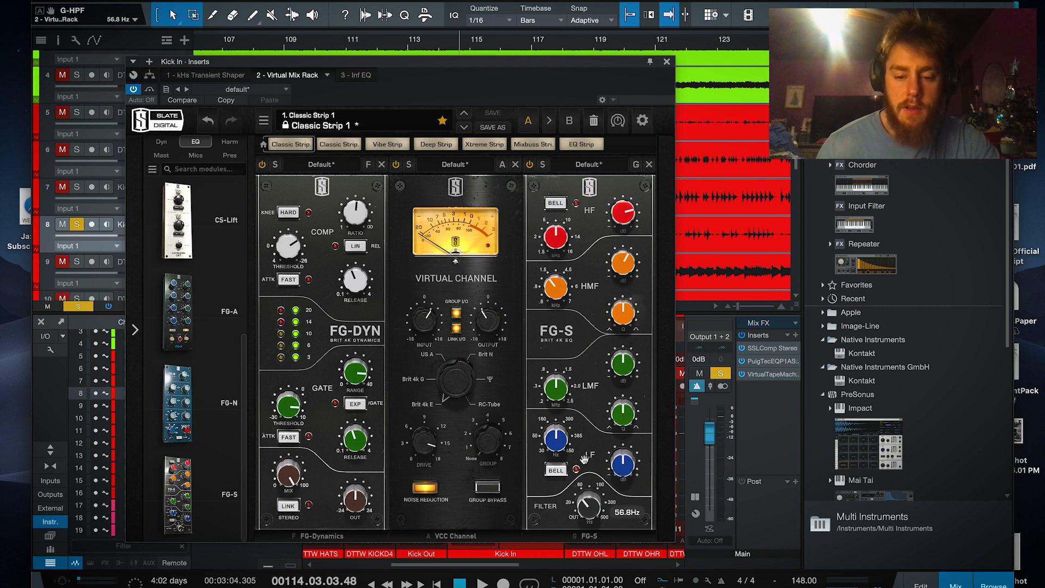
pyautogui.press('space')
pyautogui.moveTo(625, 462)
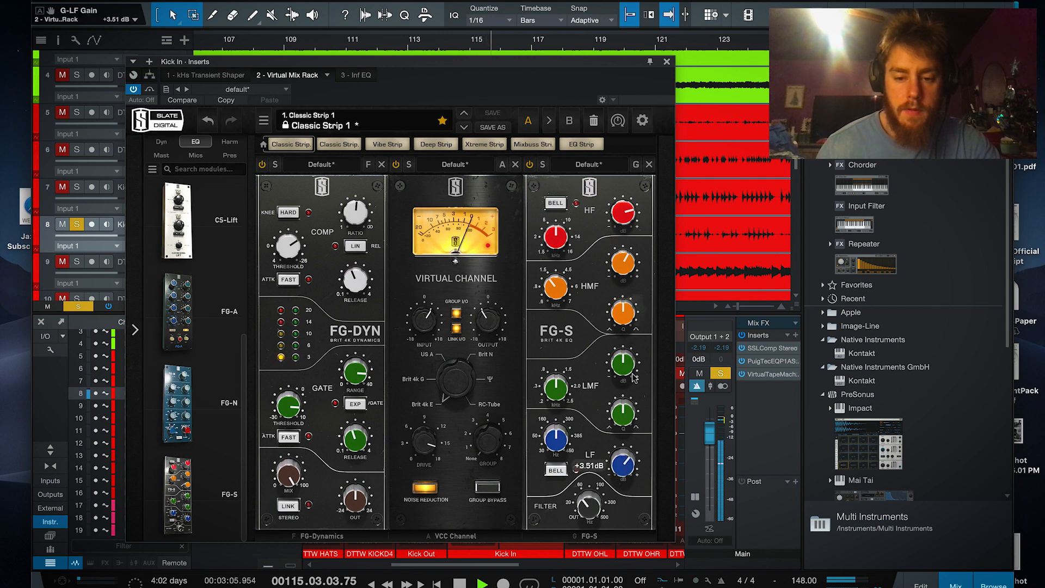
# - Sweep the FG-S LMF band with a 12.3 dB boost, cut its gain to -8.28 dB, and close the plugin window
pyautogui.moveTo(633, 377); pyautogui.dragTo(634, 343)
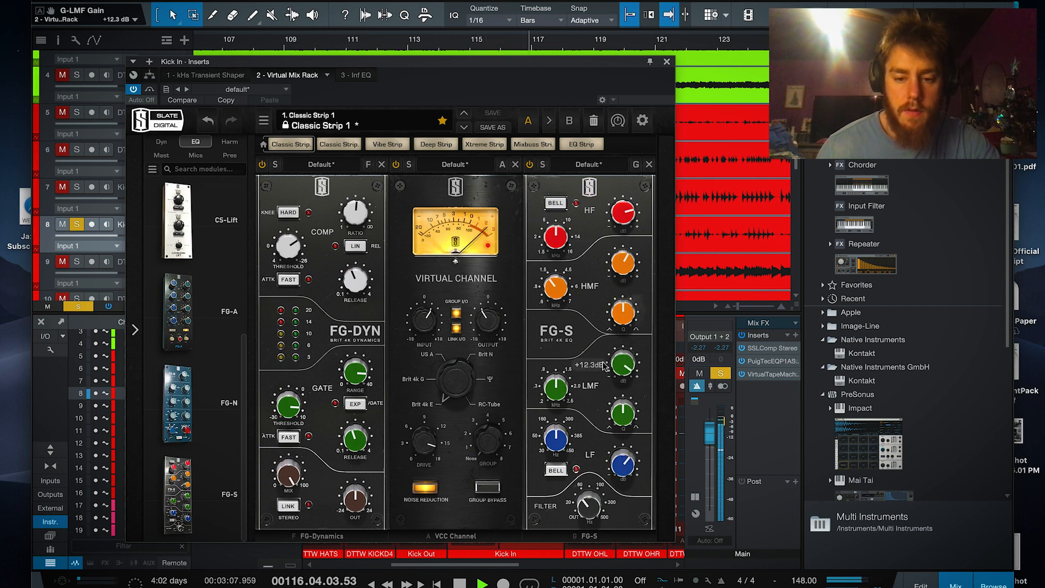
pyautogui.moveTo(555, 391)
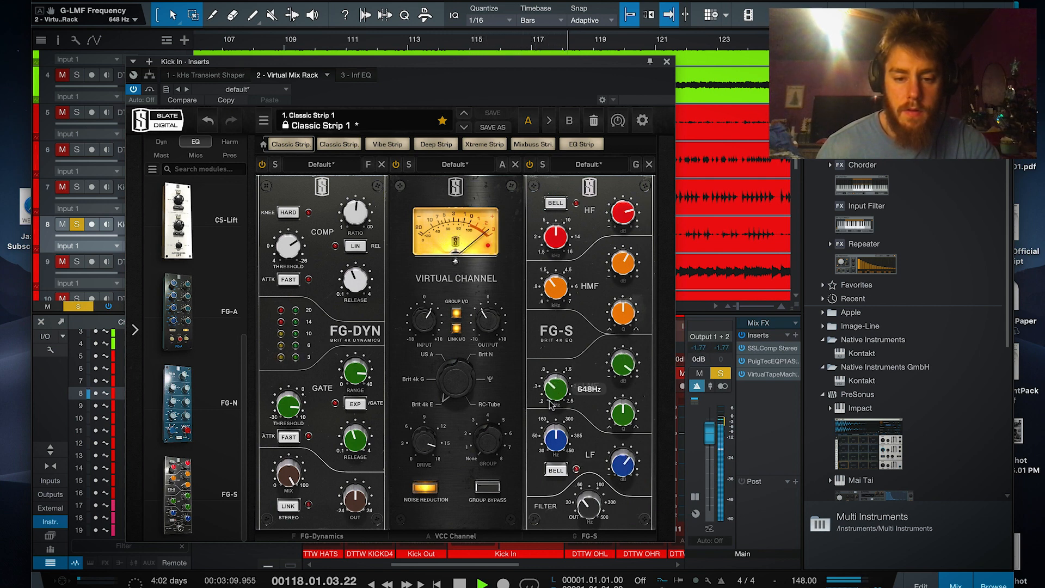
pyautogui.moveTo(624, 365); pyautogui.dragTo(598, 432)
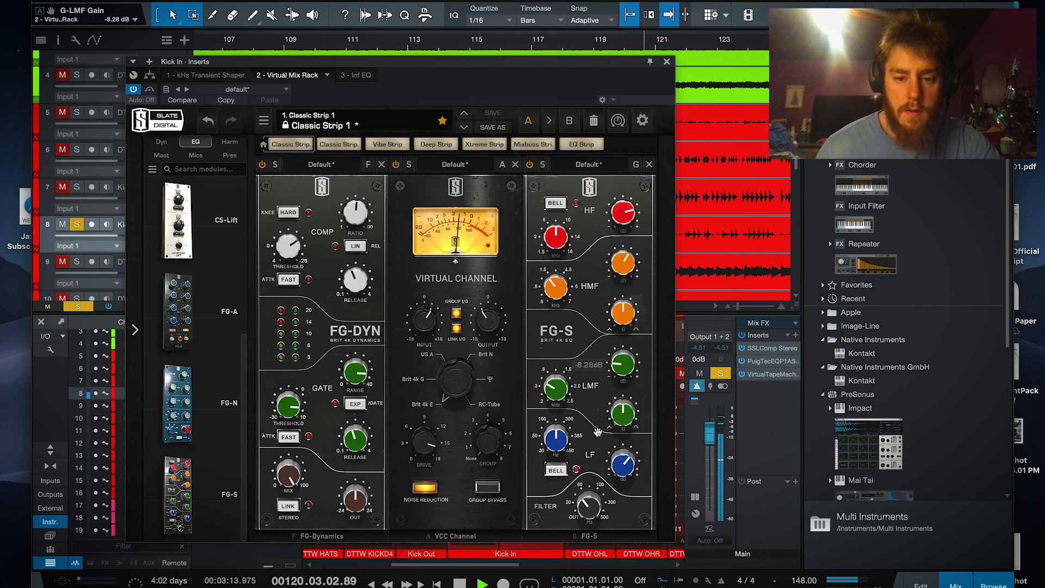
pyautogui.click(666, 62)
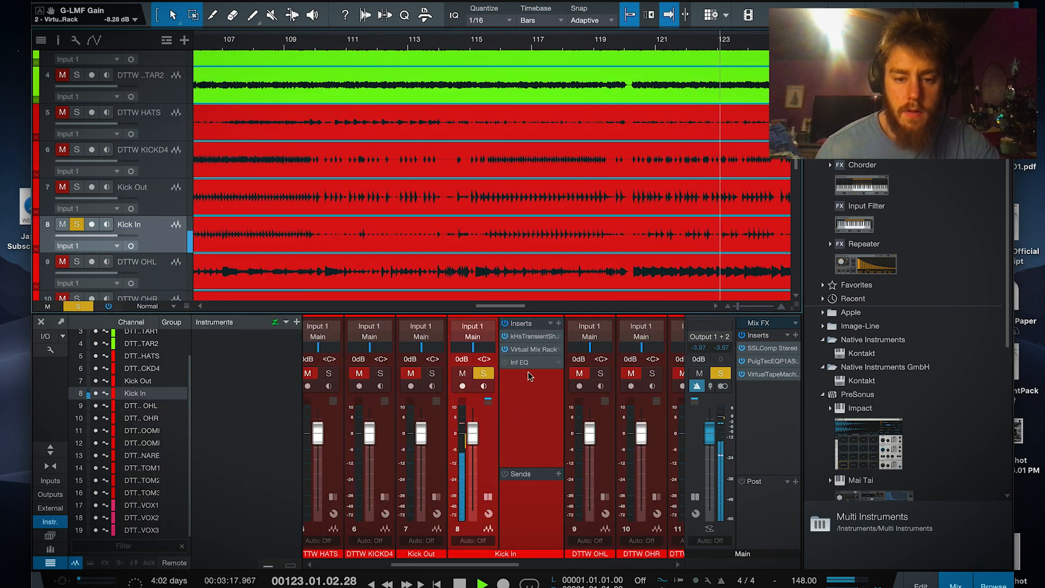
# - Lower the Inf EQ output gain to -9.14 dB and disable its 5 kHz boost and low-mid cut bands
pyautogui.click(520, 362)
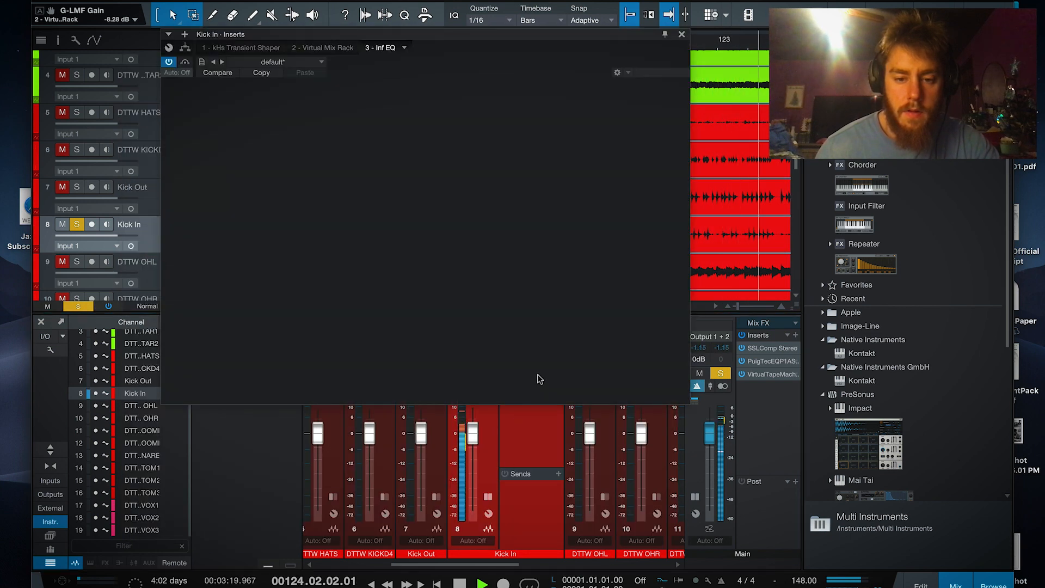
pyautogui.moveTo(671, 358); pyautogui.dragTo(672, 375)
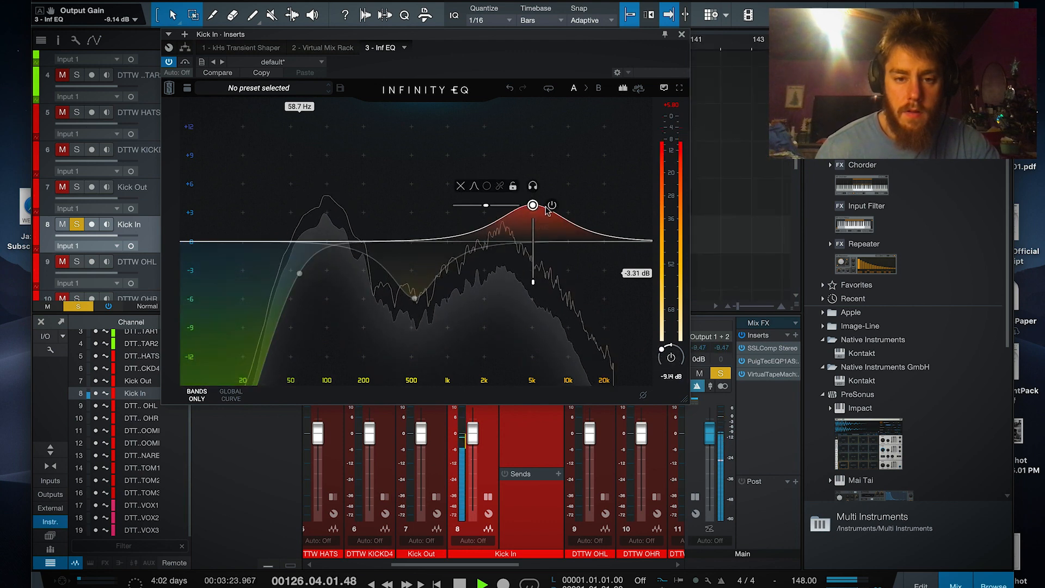
pyautogui.click(552, 205)
pyautogui.moveTo(415, 307)
pyautogui.moveTo(414, 298); pyautogui.dragTo(401, 238)
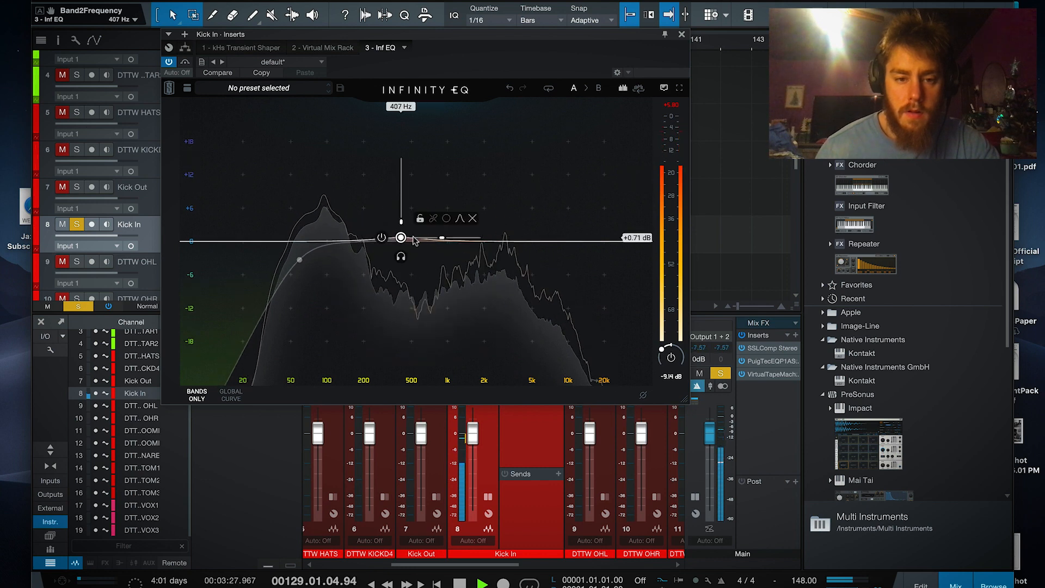
pyautogui.click(470, 218)
pyautogui.press('space')
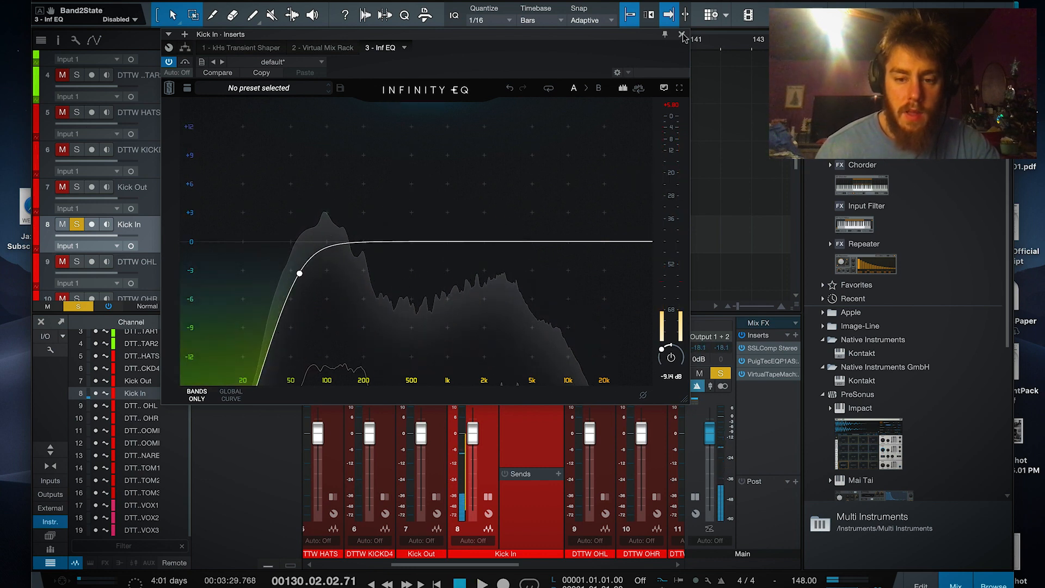
# - Remove Inf EQ from the Kick In inserts and play the track with the whole song in view
pyautogui.click(681, 34)
pyautogui.click(557, 362)
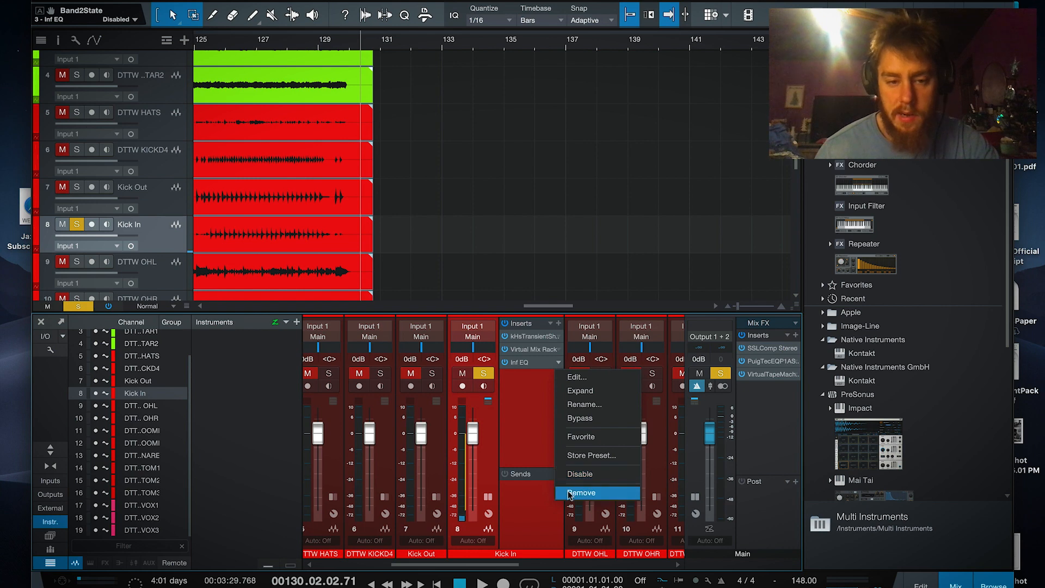
pyautogui.click(581, 492)
pyautogui.press('z')
pyautogui.press('space')
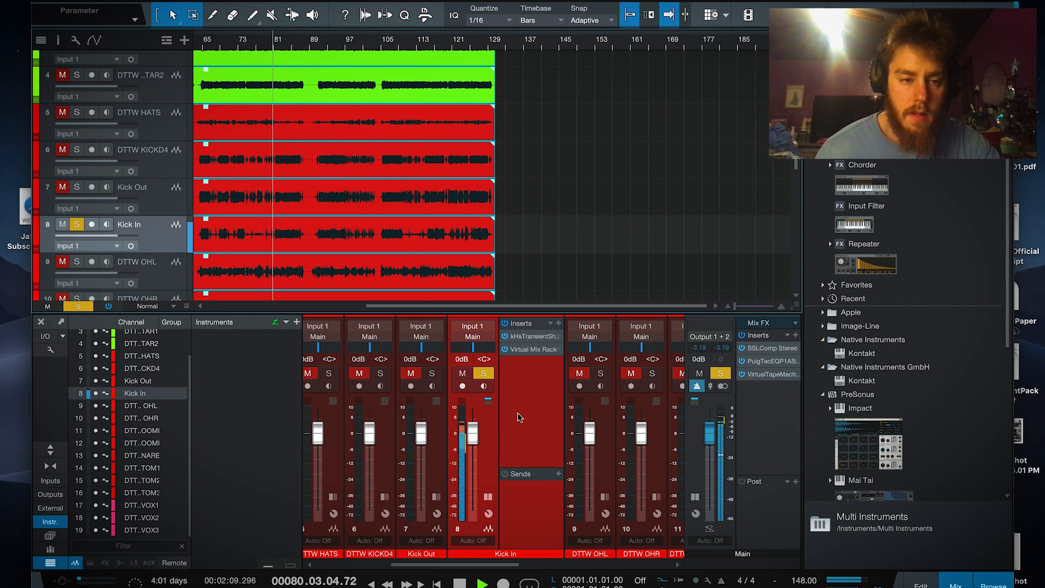
# - Compare the raw Kick Out with the processed Kick In by soloing each track alternately during playback
pyautogui.press('space')
pyautogui.click(77, 187)
pyautogui.click(79, 225)
pyautogui.press('space')
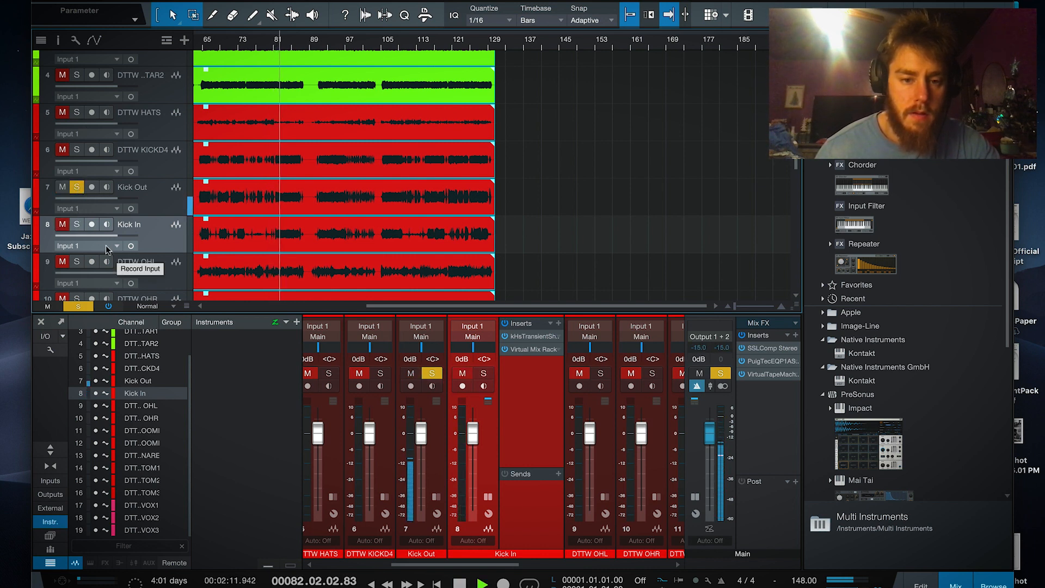
pyautogui.press('space')
pyautogui.click(76, 224)
pyautogui.click(77, 187)
pyautogui.press('space')
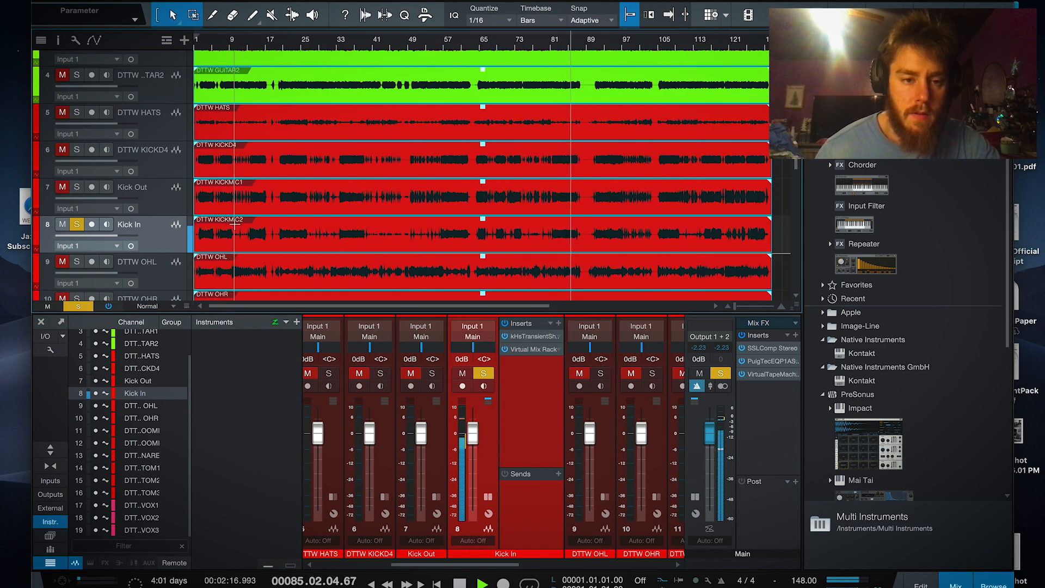
pyautogui.press('space')
pyautogui.click(77, 187)
pyautogui.click(76, 225)
pyautogui.press('space')
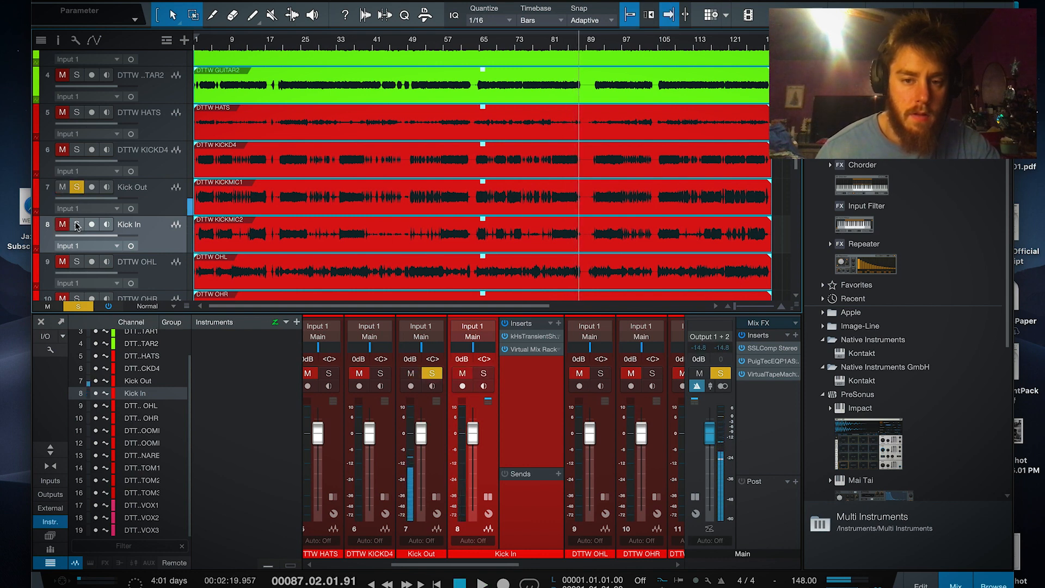
# - Solo Kick In together with Kick Out and audition both tracks from bar 22
pyautogui.press('space')
pyautogui.click(77, 224)
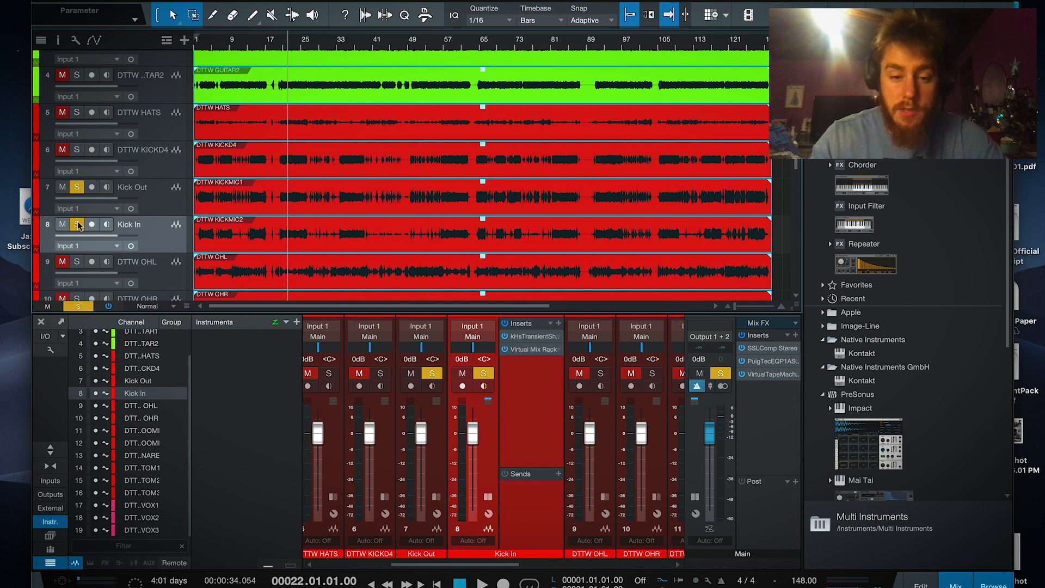
pyautogui.press('space')
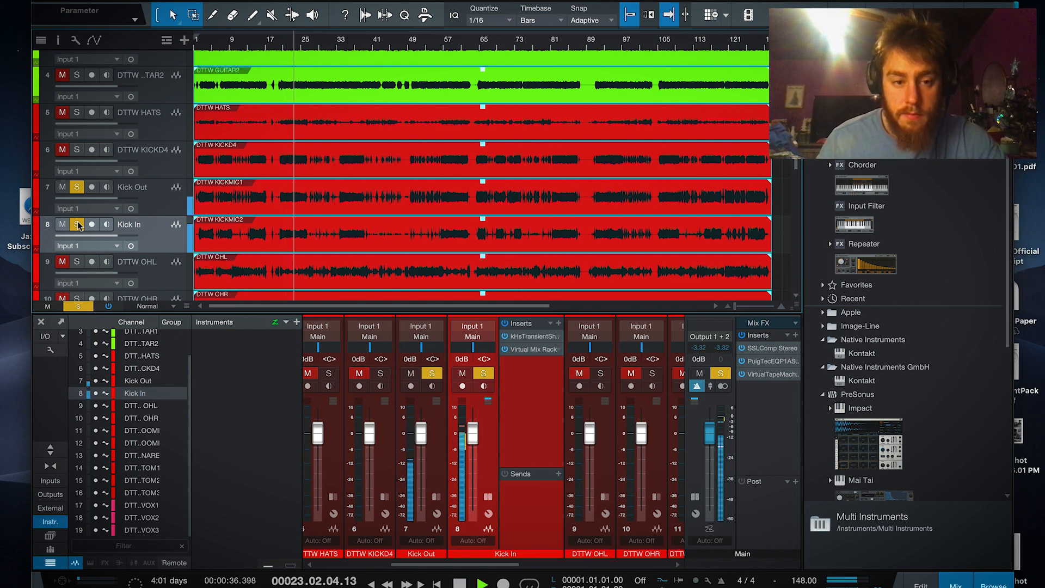
pyautogui.press('space')
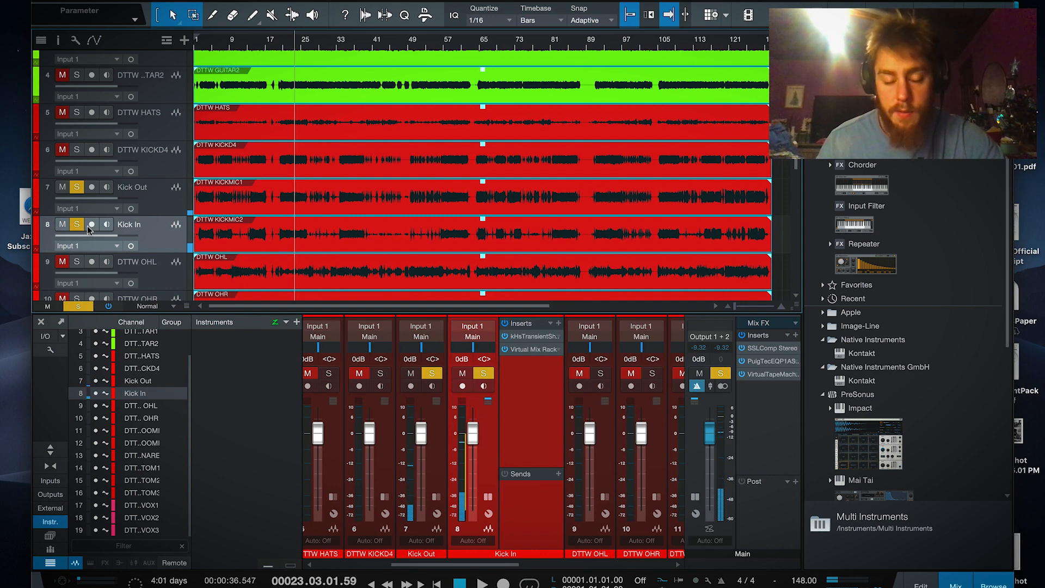
# - Select the Kick Out channel, take Kick In out of solo, and audition Kick Out alone
pyautogui.click(436, 451)
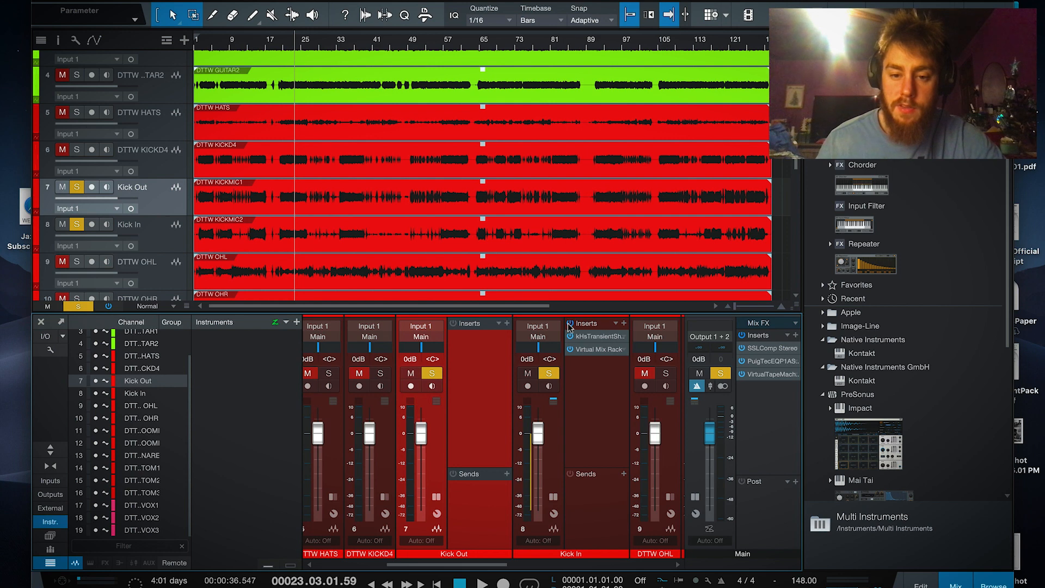
pyautogui.click(549, 373)
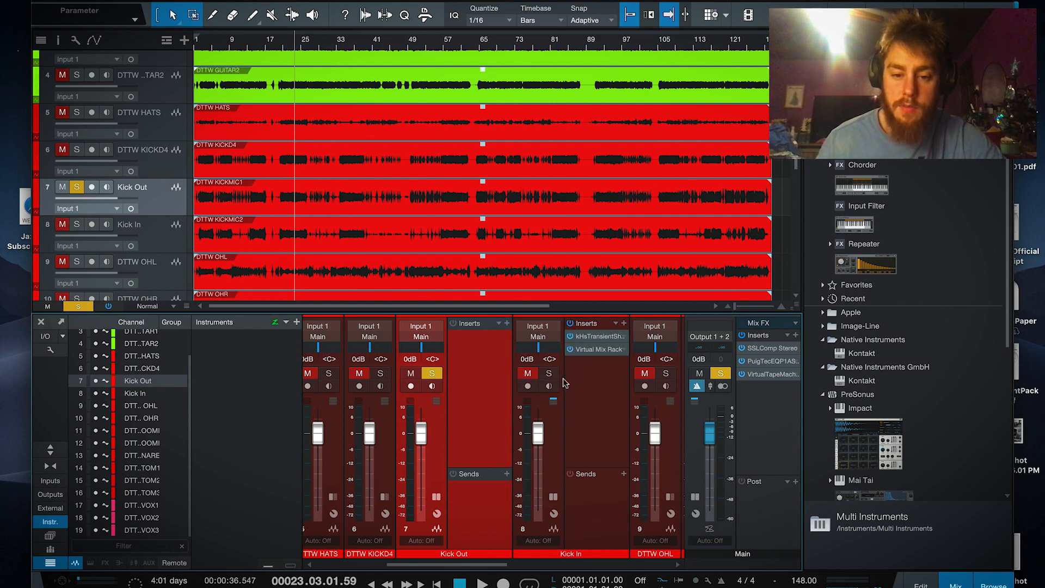
pyautogui.press('space')
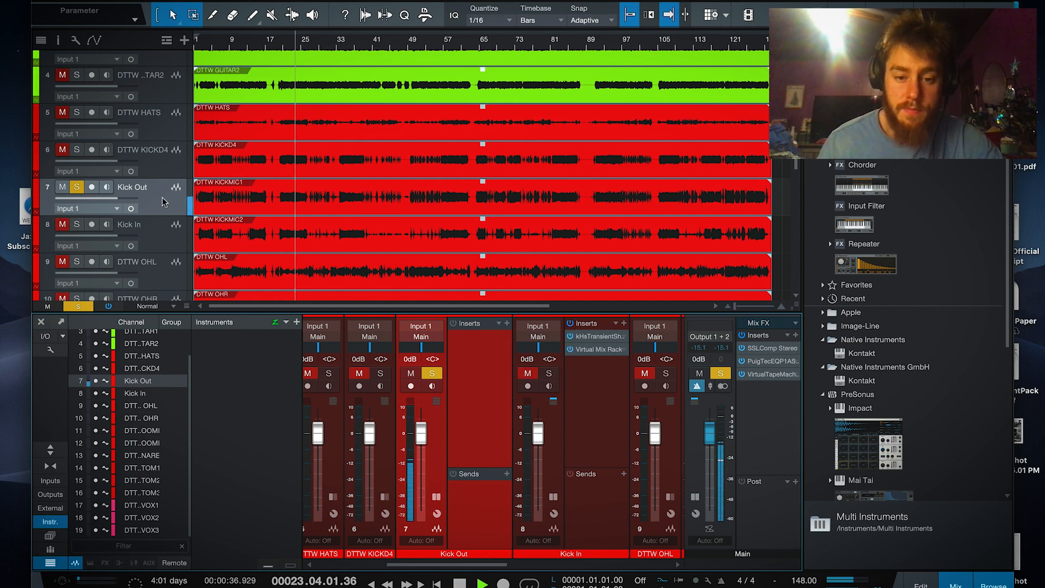
pyautogui.press('space')
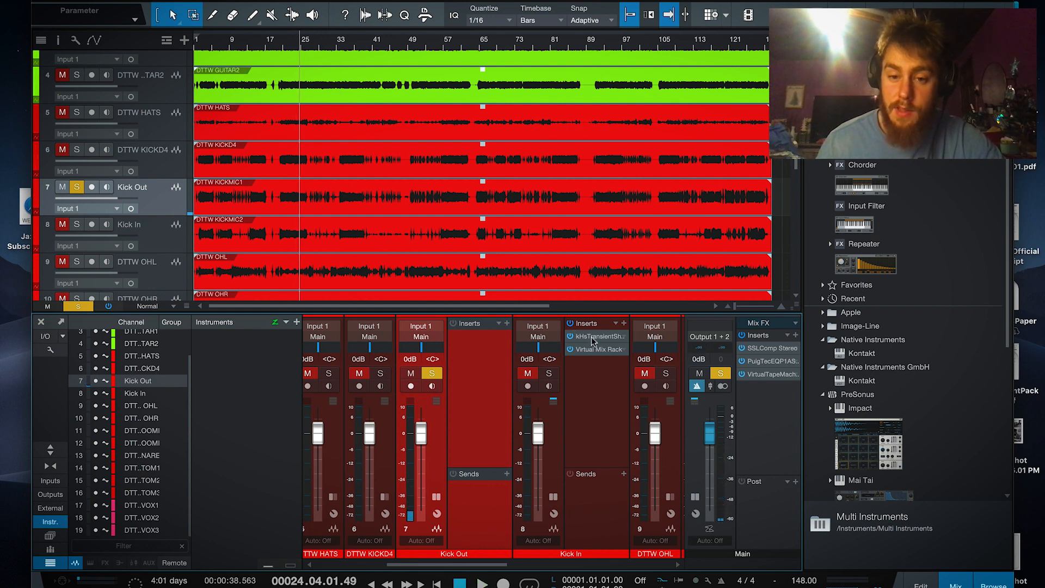
# - Copy the Transient Shaper and Virtual Mix Rack from Kick In's inserts to Kick Out and start playback
pyautogui.moveTo(599, 336); pyautogui.dragTo(490, 343)
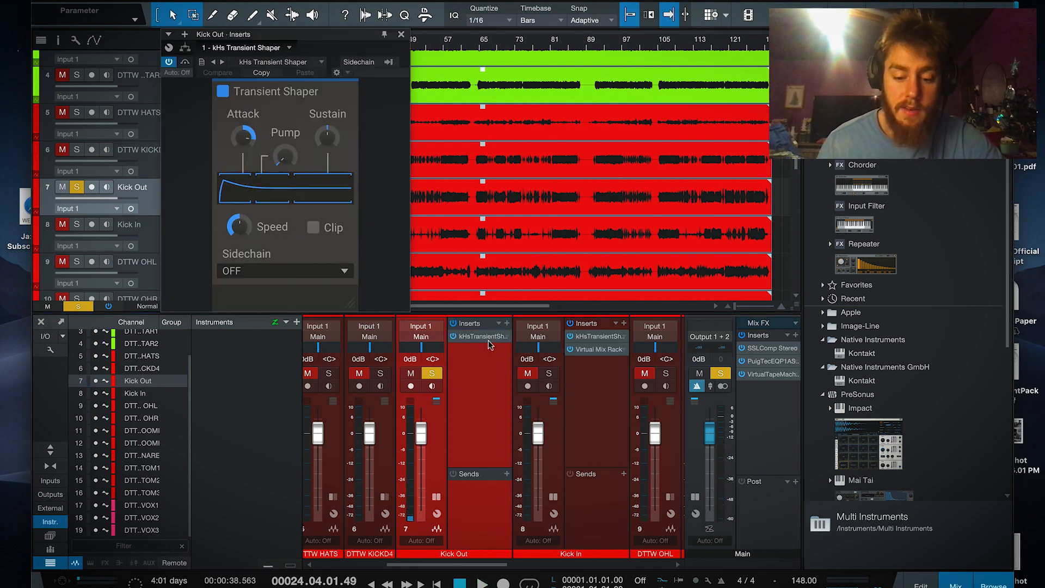
pyautogui.press('space')
pyautogui.moveTo(606, 353); pyautogui.dragTo(478, 355)
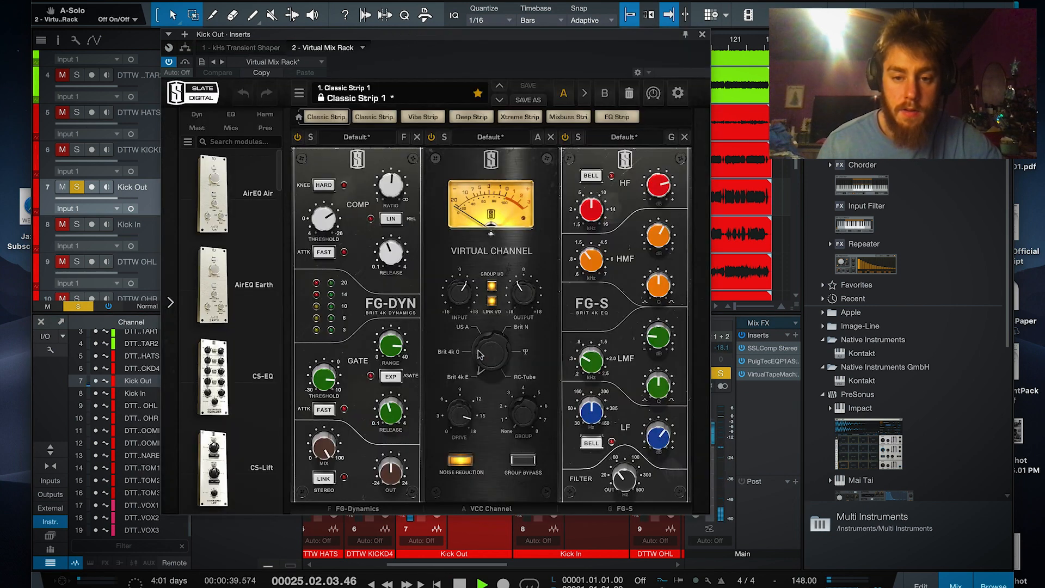
# - Set Kick Out's FG-S high-mid gain to +0.66 dB and low-frequency gain to +0.91 dB, then close the Virtual Mix Rack
pyautogui.moveTo(659, 215); pyautogui.dragTo(671, 304)
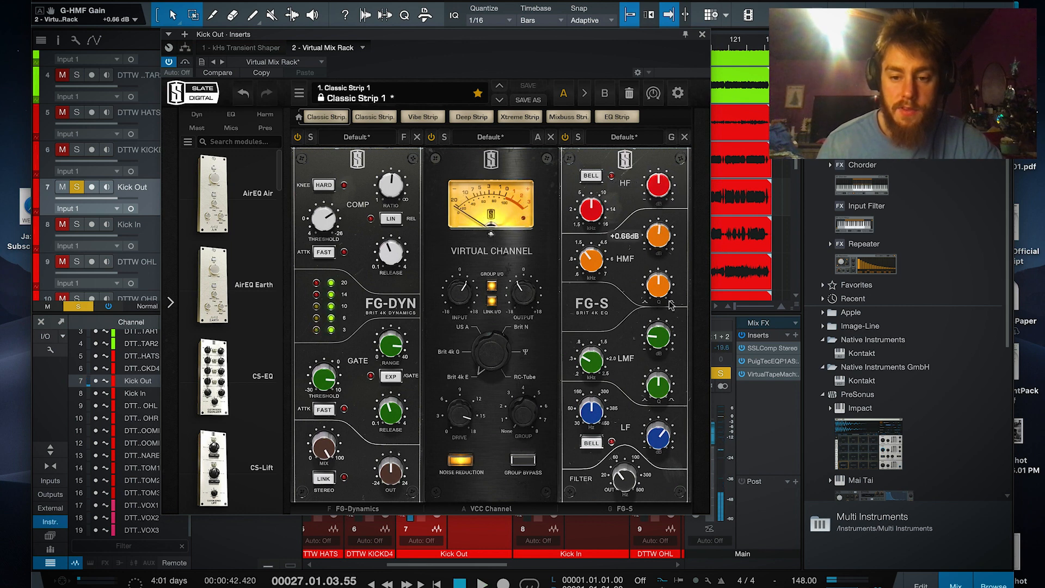
pyautogui.moveTo(662, 432); pyautogui.dragTo(649, 430)
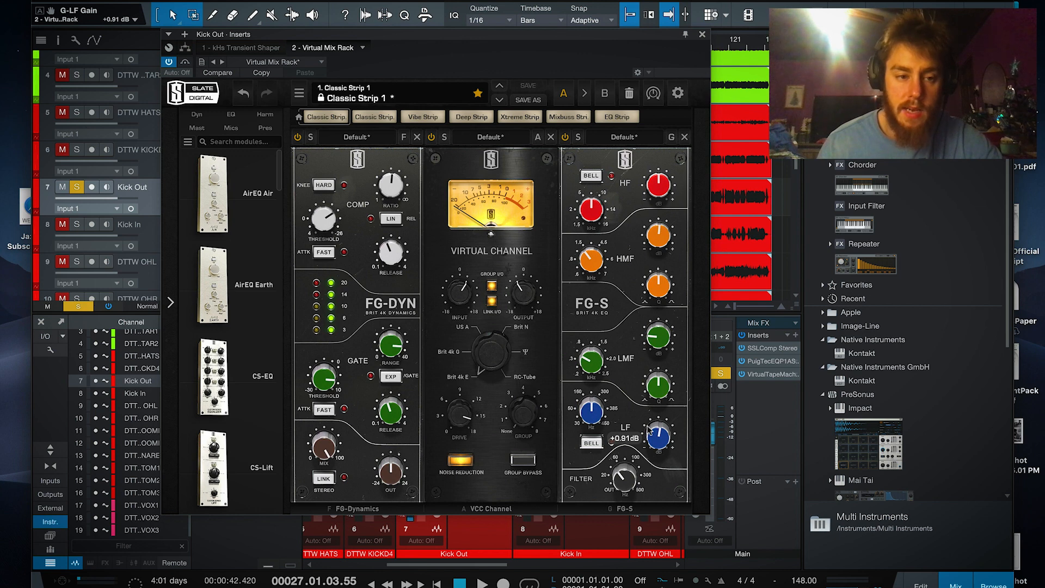
pyautogui.click(703, 35)
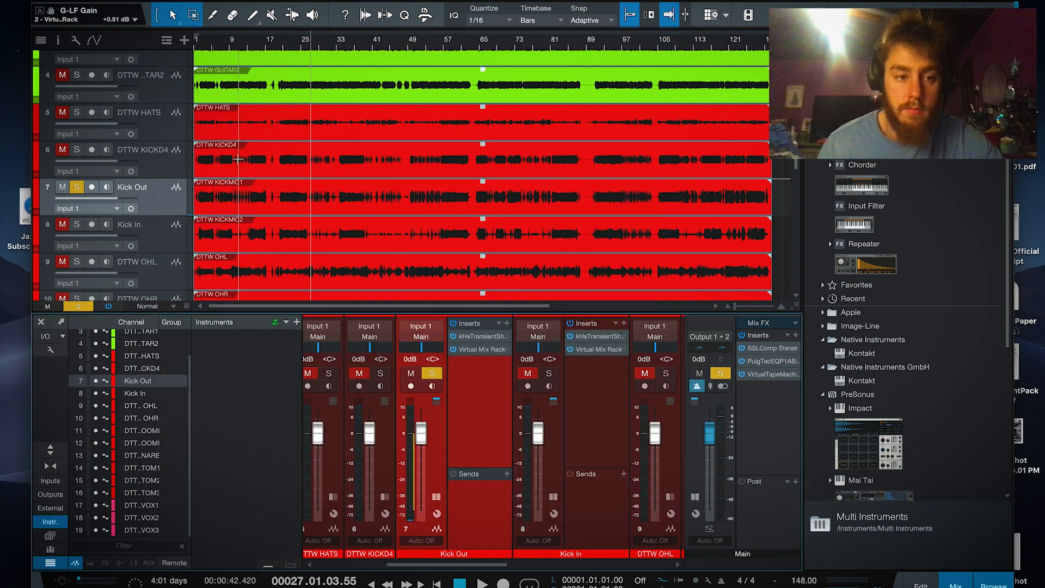
# - Rename the Kick Out track as Kick R
pyautogui.doubleClick(145, 186)
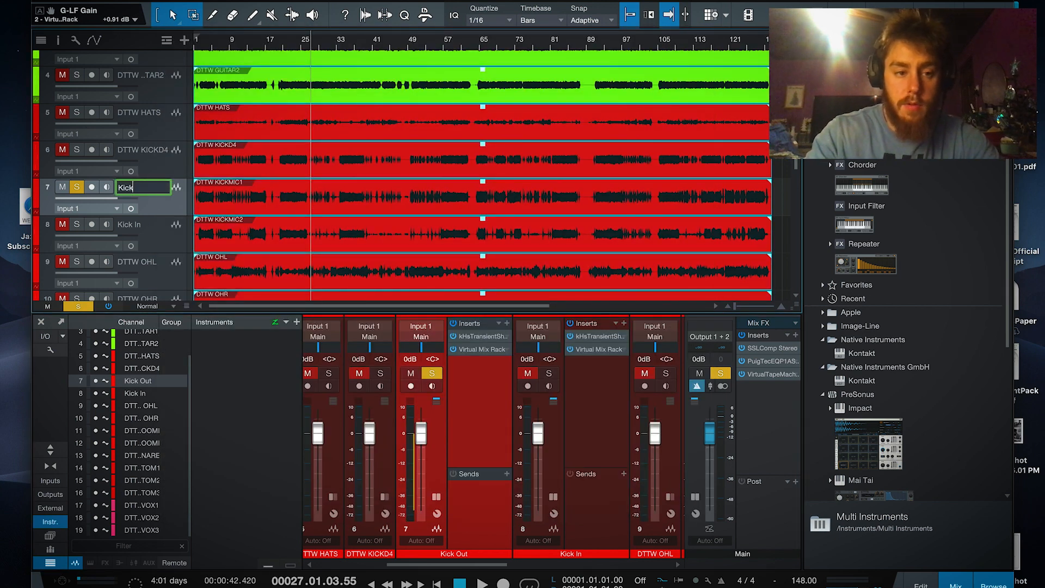
pyautogui.write('Kick R')
pyautogui.press('Return')
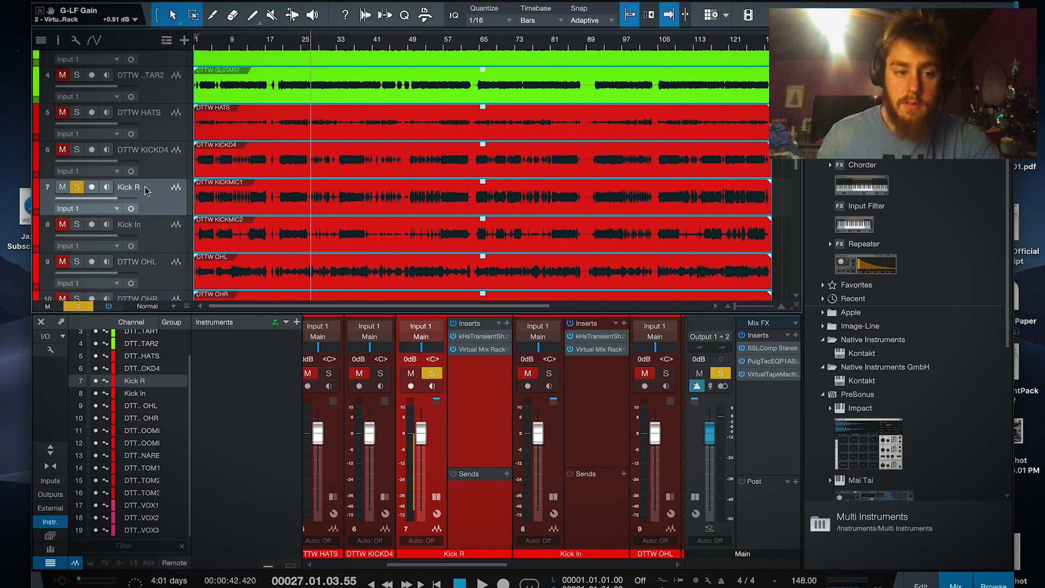
# - Rename the Kick In track as L Kick and the Kick R track as R Kick
pyautogui.doubleClick(140, 226)
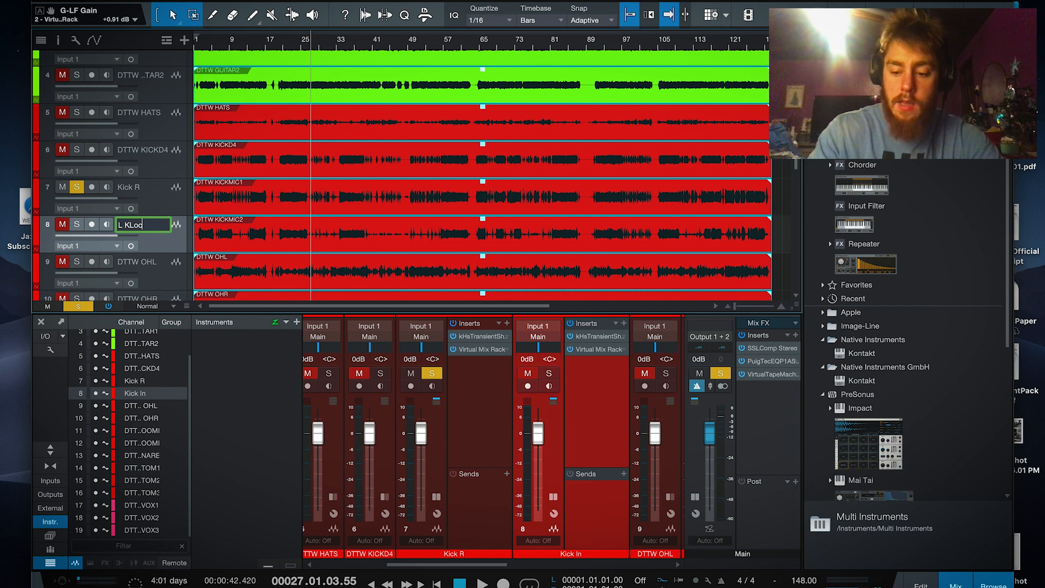
pyautogui.write('L Kick')
pyautogui.press('Return')
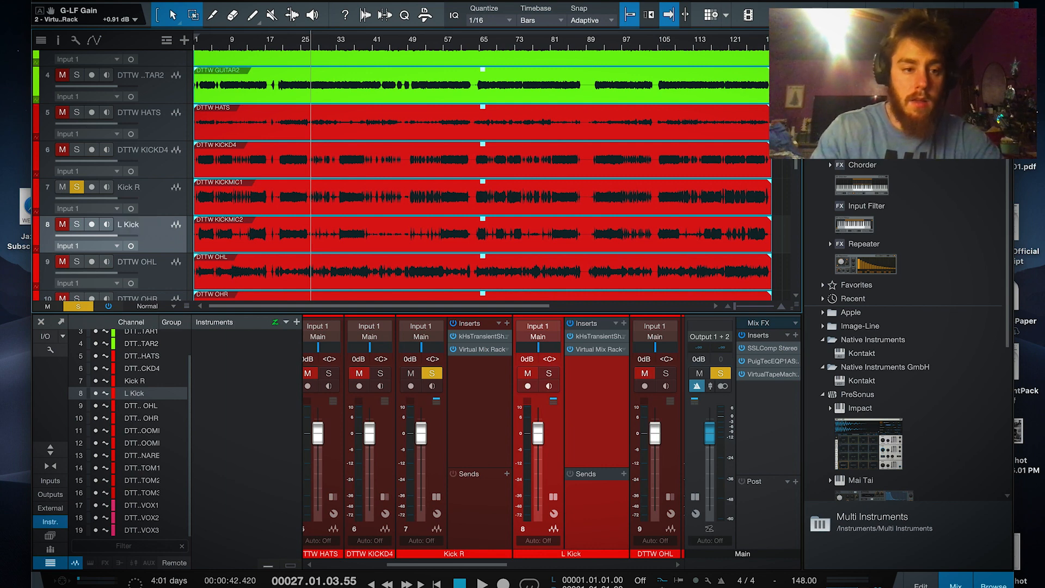
pyautogui.doubleClick(140, 187)
pyautogui.write('R')
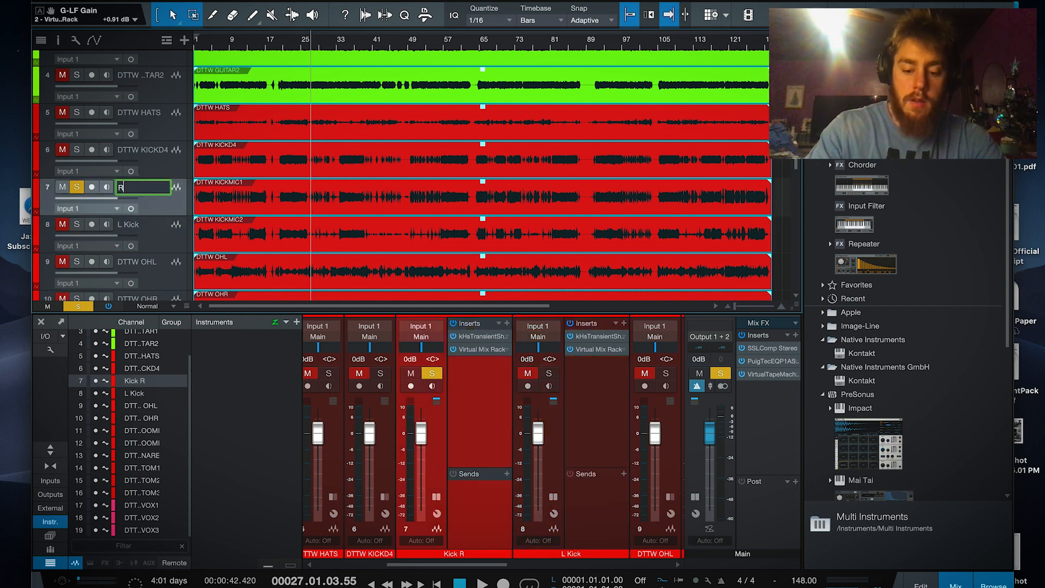
pyautogui.write(' Kick')
pyautogui.press('Return')
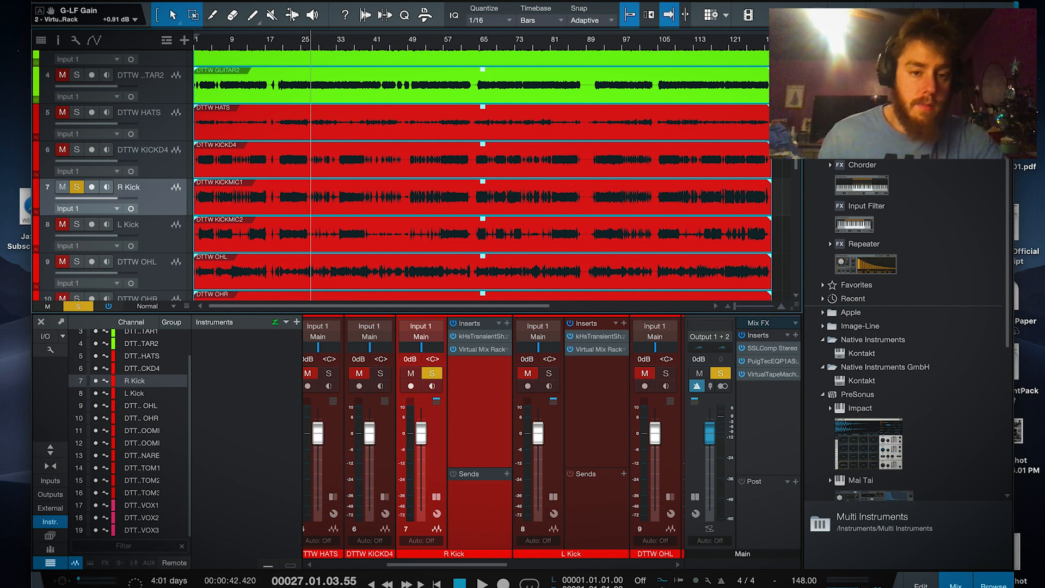
# - Play R Kick from bar 35 and set its Virtual Channel input to -2.75 dB in the Virtual Mix Rack
pyautogui.click(349, 43)
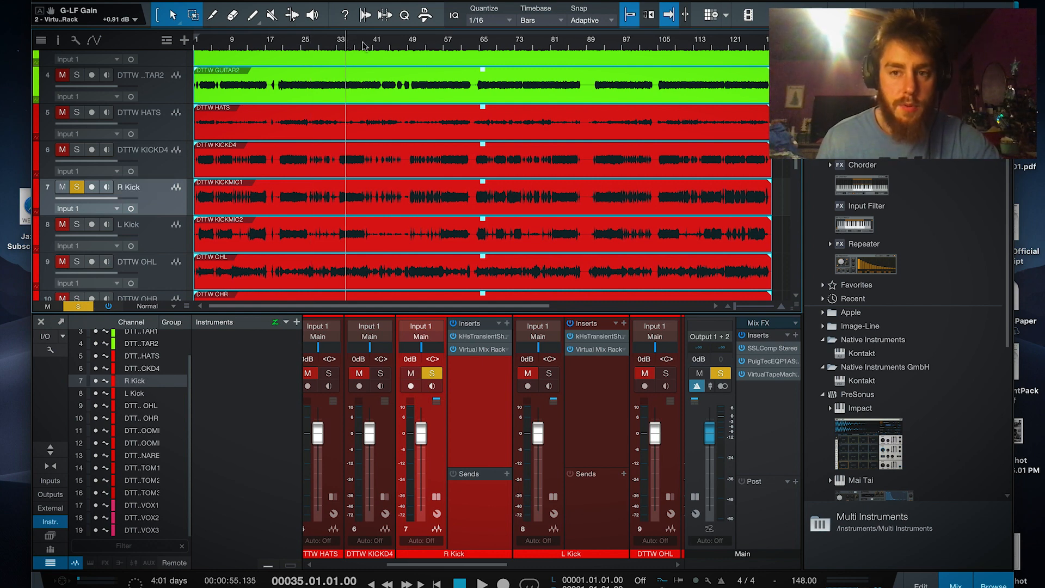
pyautogui.press('space')
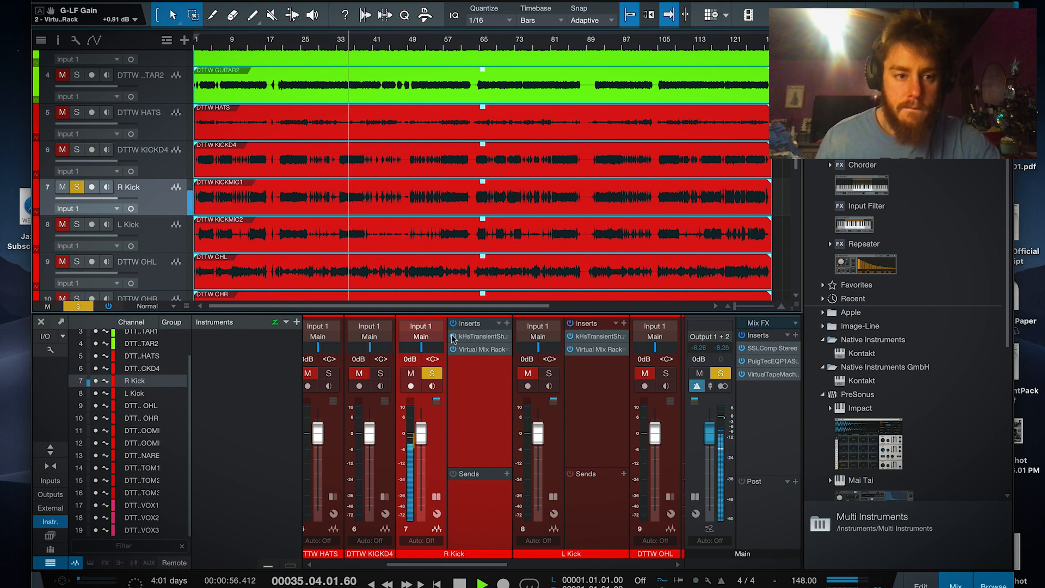
pyautogui.click(481, 349)
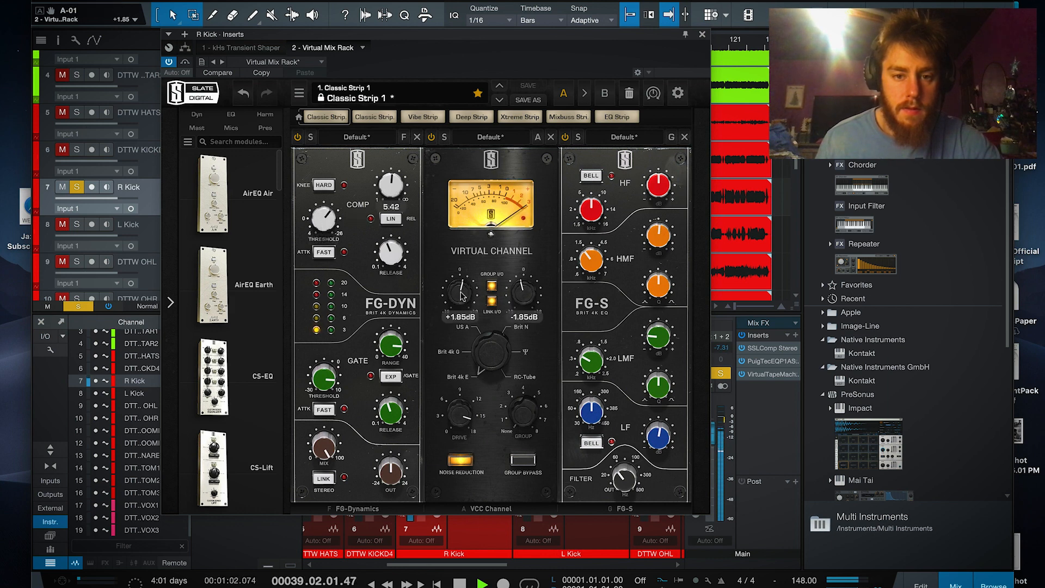
pyautogui.moveTo(461, 293); pyautogui.dragTo(460, 312)
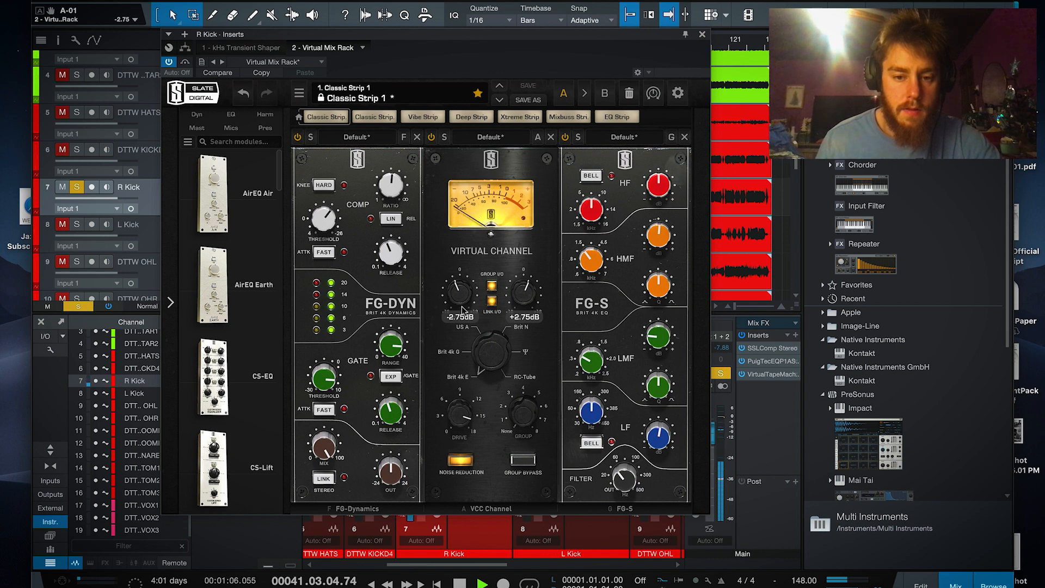
# - Set R Kick's FG-S high-mid gain to -1.60 dB and low-mid gain to -0.57 dB during playback
pyautogui.moveTo(659, 187); pyautogui.dragTo(655, 245)
pyautogui.moveTo(657, 342); pyautogui.dragTo(660, 311)
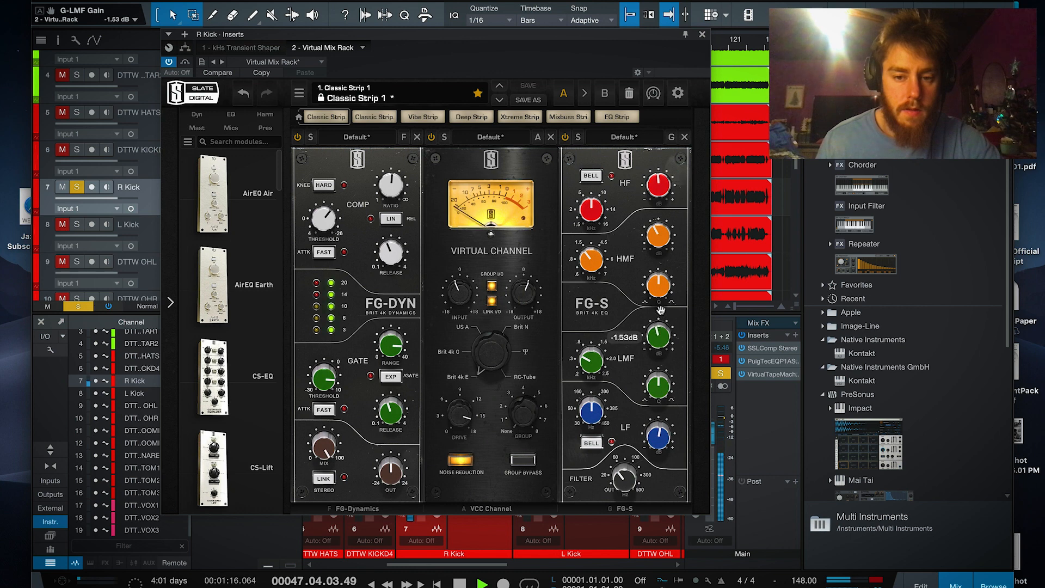
pyautogui.moveTo(660, 239); pyautogui.dragTo(660, 230)
pyautogui.moveTo(657, 337); pyautogui.dragTo(657, 325)
pyautogui.moveTo(653, 236)
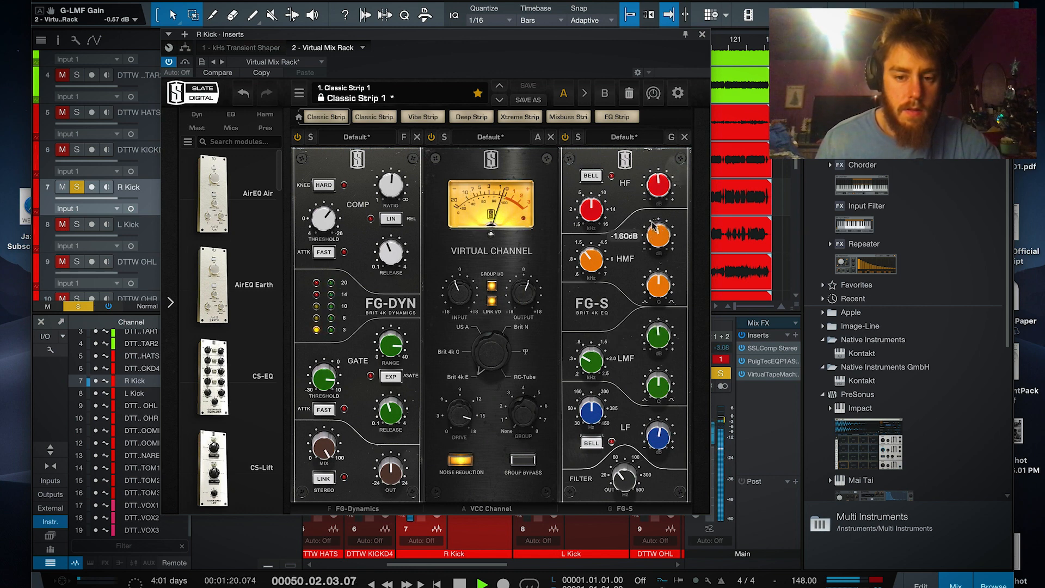
# - Reset the FG-S low-frequency gain to 0 dB, switch its filter out, and close R Kick's Virtual Mix Rack
pyautogui.click(659, 437)
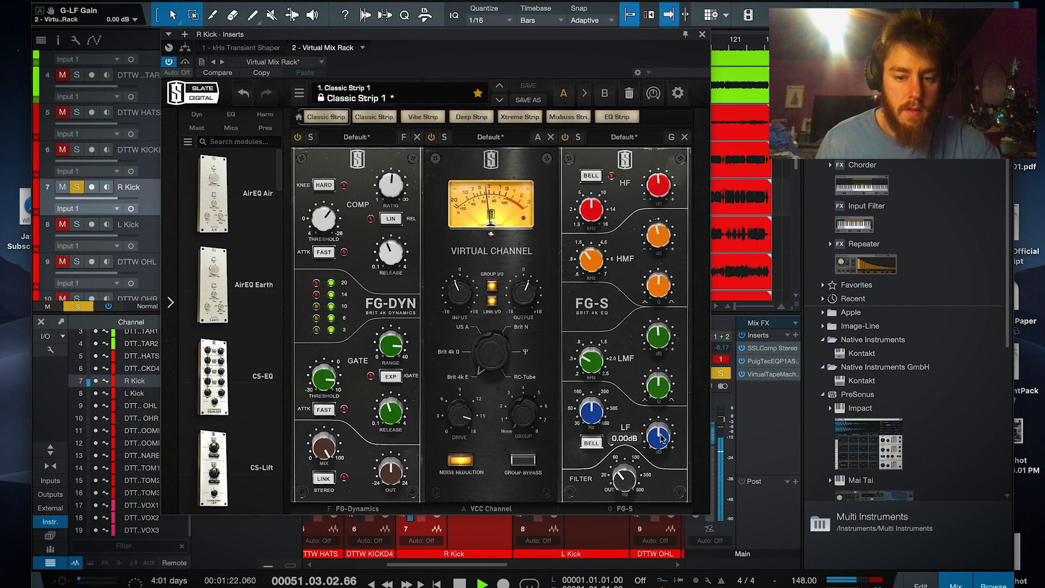
pyautogui.moveTo(621, 487); pyautogui.dragTo(629, 528)
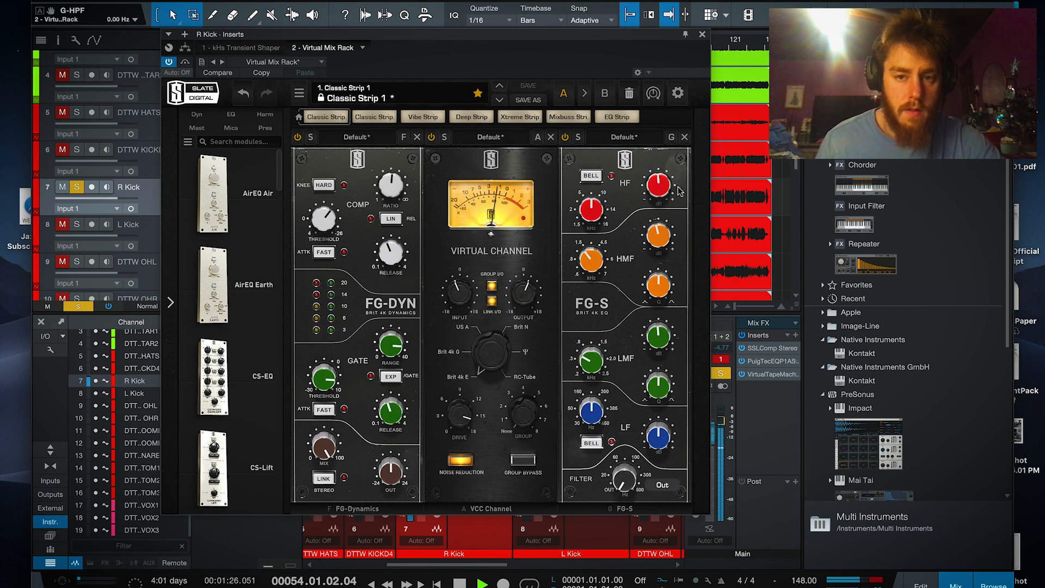
pyautogui.click(702, 34)
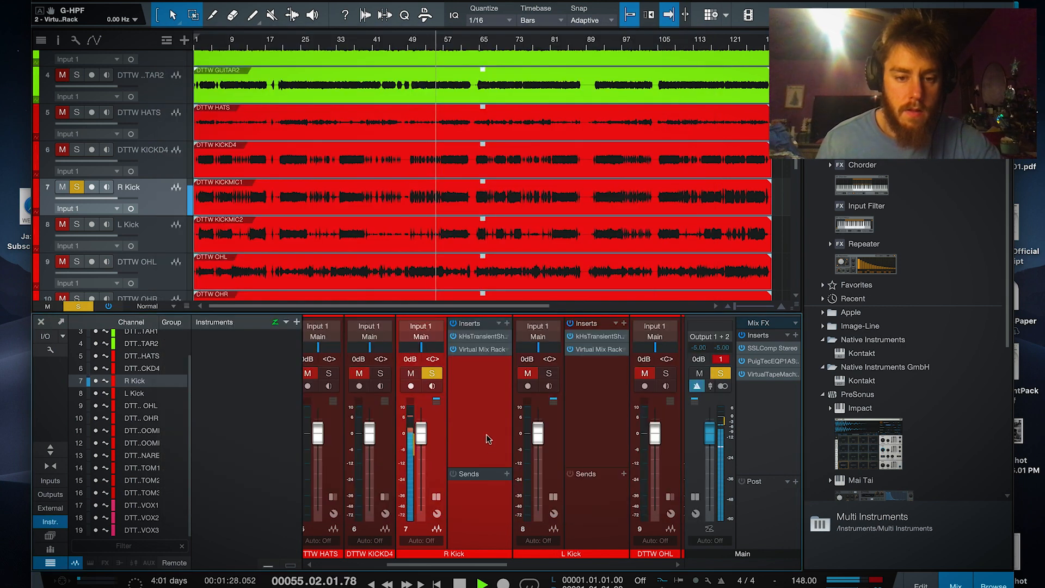
# - In R Kick's Transient Shaper, leave Sustain at 0%, enable Clip, and set Speed to 110% while auditioning the track
pyautogui.click(479, 337)
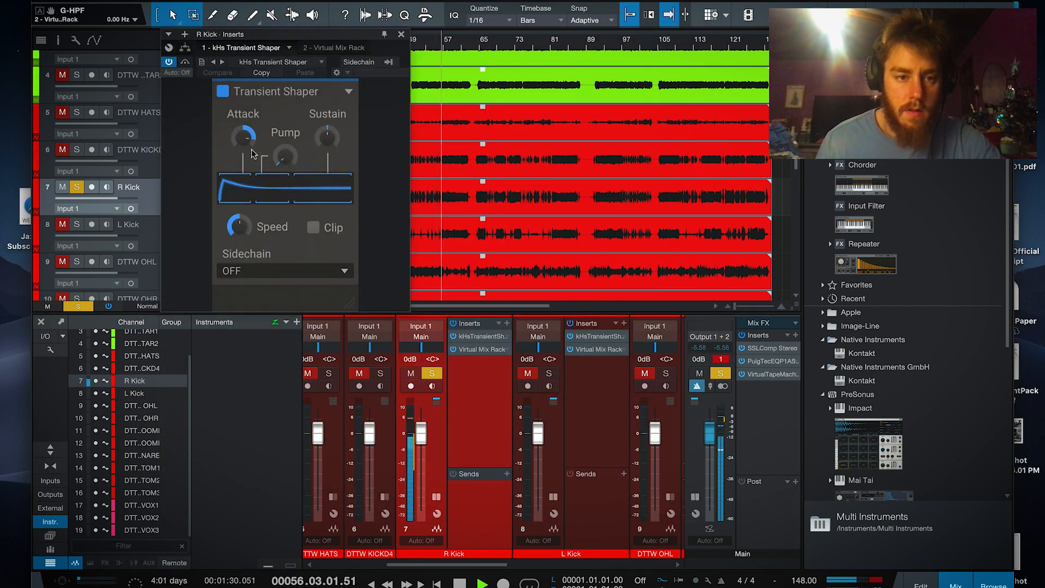
pyautogui.moveTo(322, 142)
pyautogui.mouseDown()
pyautogui.moveTo(321, 182)
pyautogui.moveTo(321, 142)
pyautogui.mouseUp()
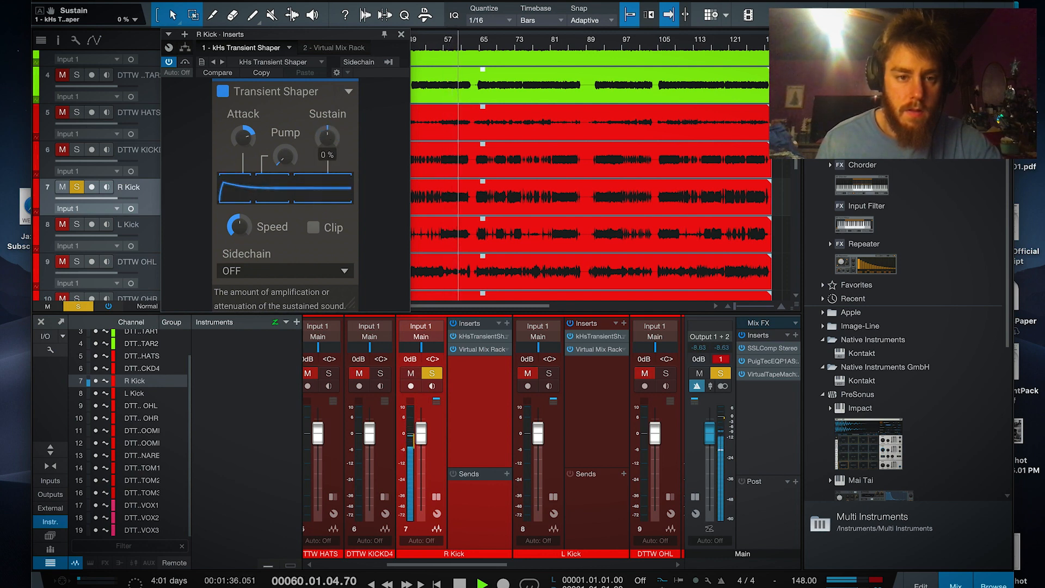
pyautogui.click(313, 228)
pyautogui.press('space')
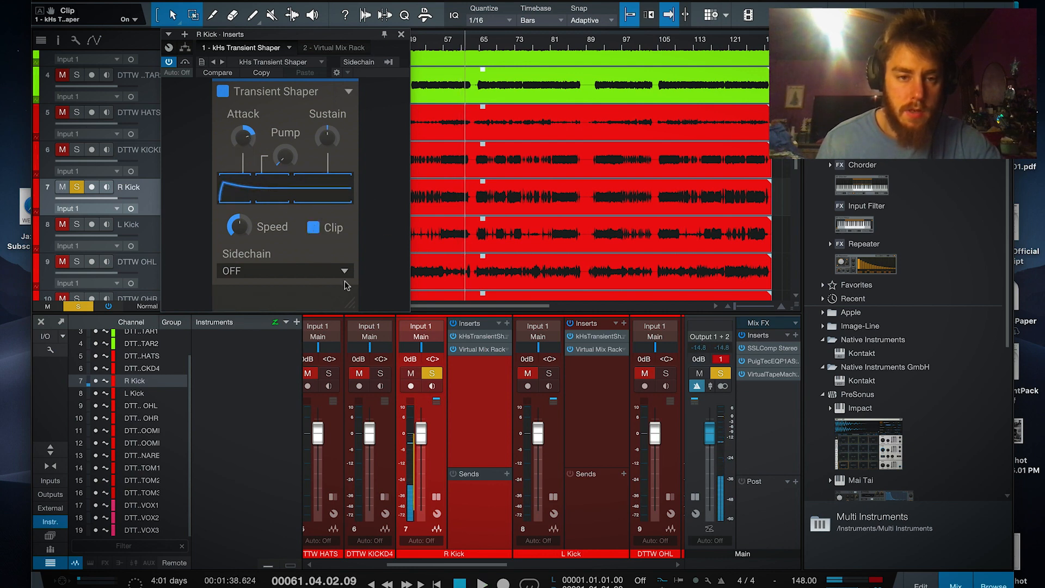
pyautogui.press('space')
pyautogui.moveTo(238, 226); pyautogui.dragTo(238, 221)
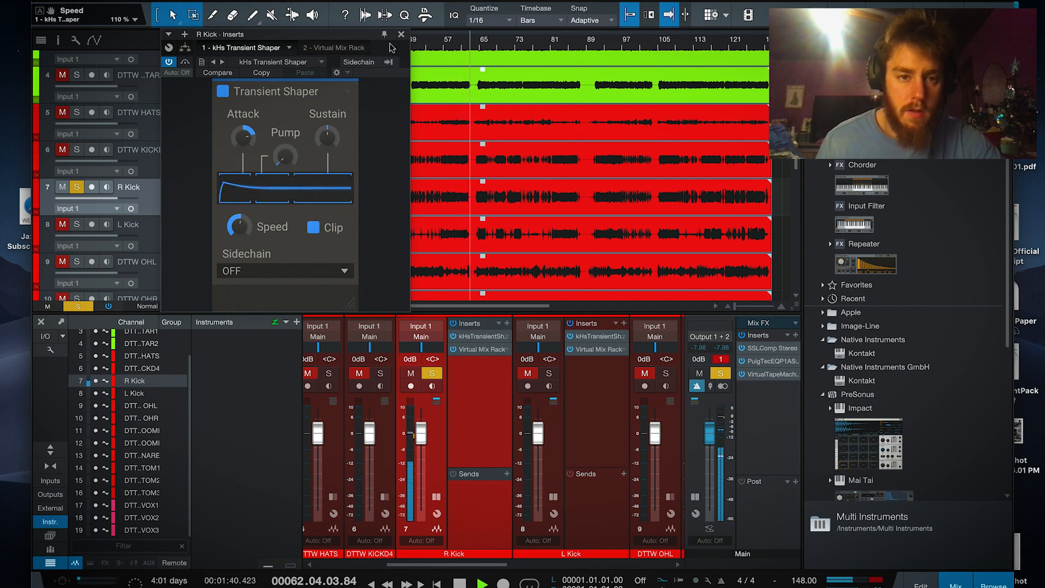
pyautogui.click(402, 34)
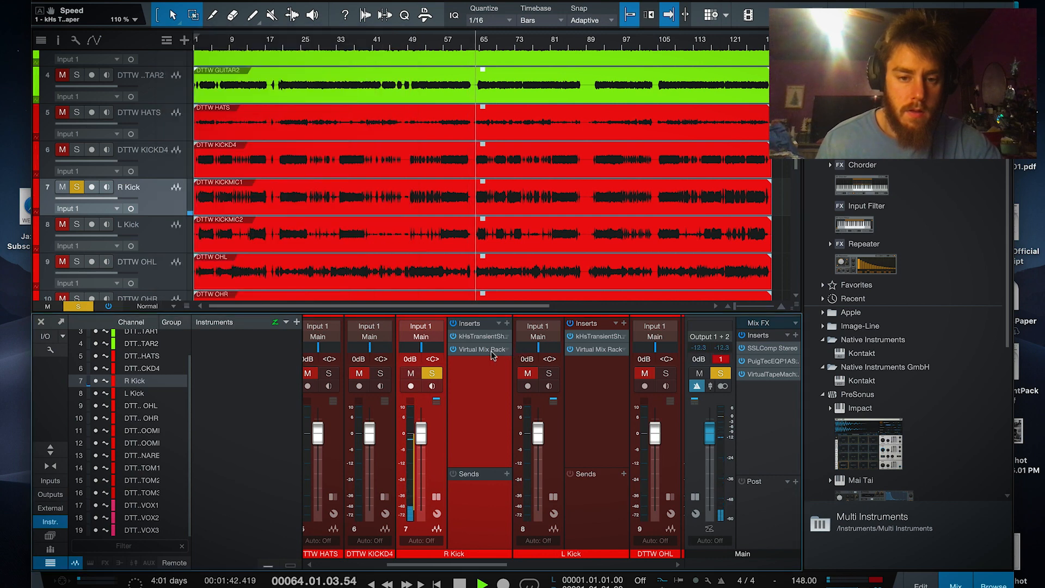
# - Add the FG-Stress dynamics module after FG-S in R Kick's Virtual Mix Rack and briefly play the track
pyautogui.click(491, 349)
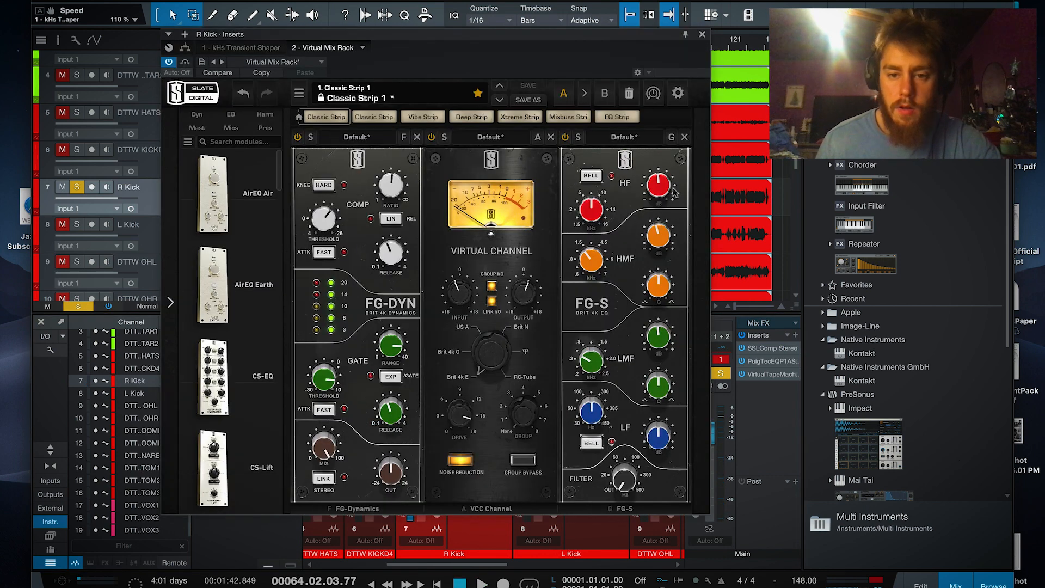
pyautogui.click(197, 114)
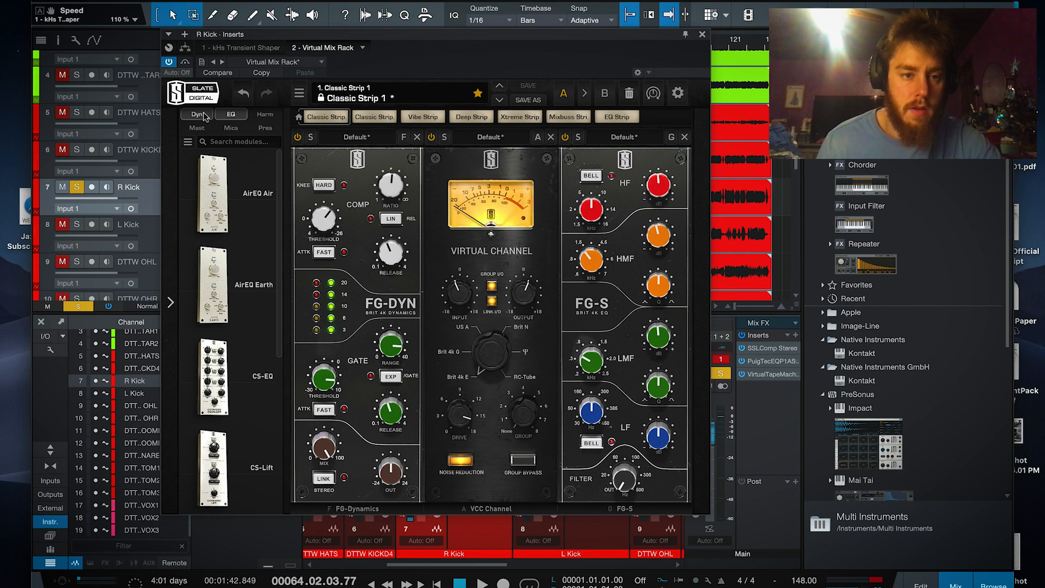
pyautogui.scroll(-2, 248, 312)
pyautogui.scroll(-10, 248, 312)
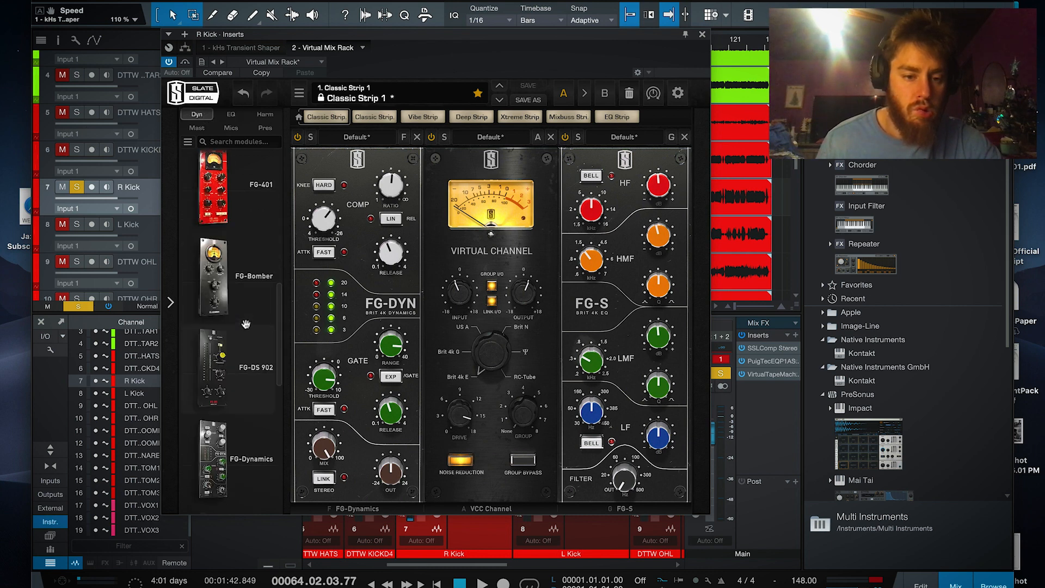
pyautogui.moveTo(241, 387); pyautogui.dragTo(756, 364)
pyautogui.press('space')
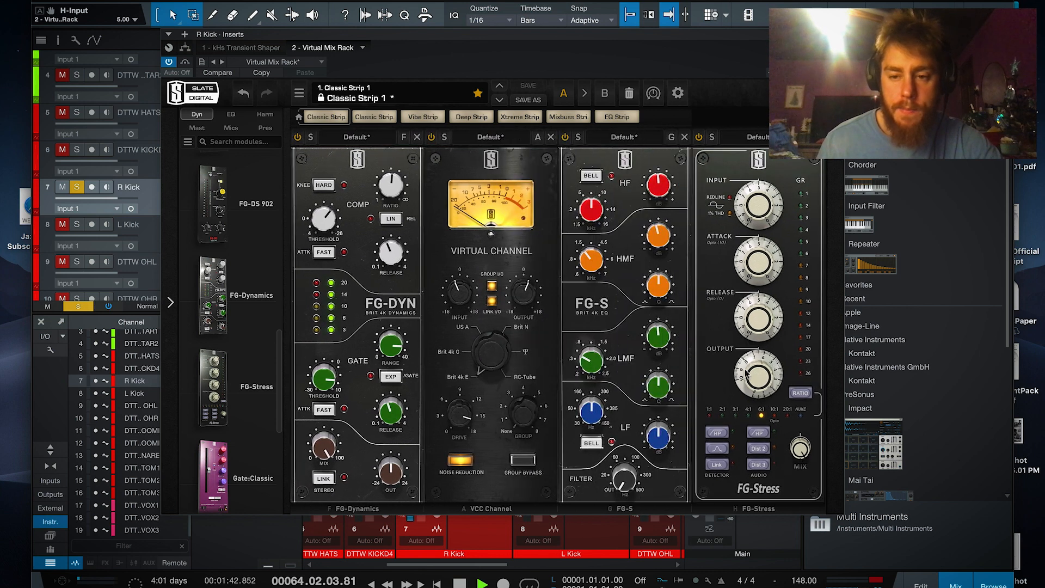
pyautogui.press('space')
# - Load the Kick - Aggressive preset in FG-Stress and play R Kick
pyautogui.click(762, 139)
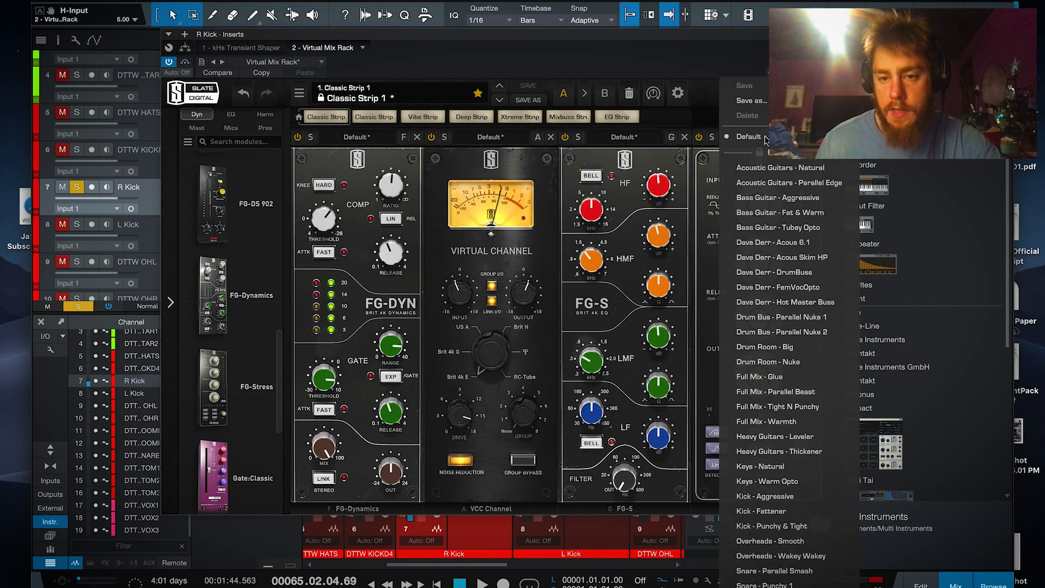
pyautogui.click(795, 496)
pyautogui.press('space')
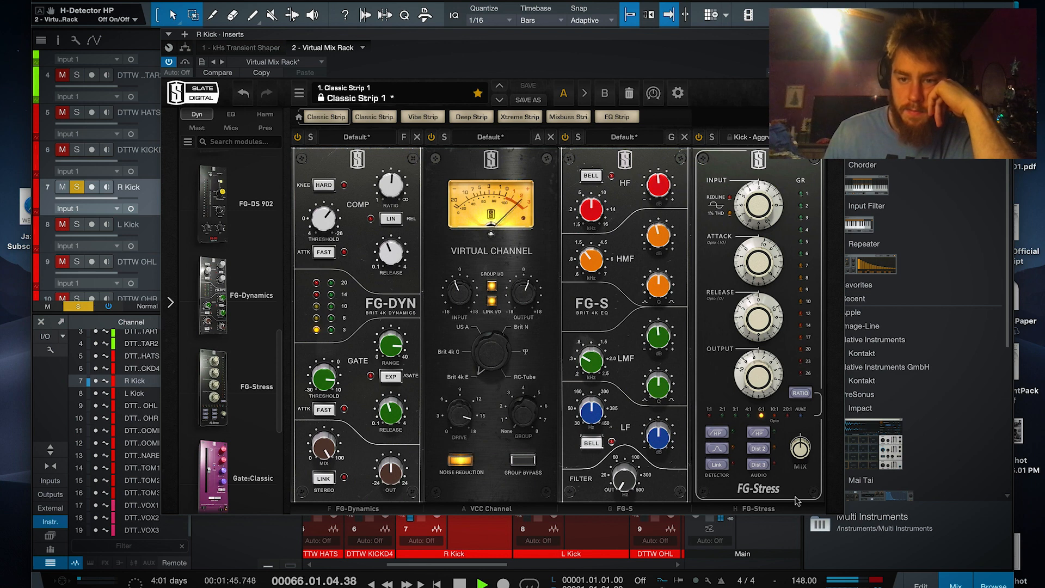
# - Adjust the FG-Stress input on R Kick, setting attack to 9.50 and release to 1.10 during playback
pyautogui.moveTo(765, 212); pyautogui.dragTo(762, 187)
pyautogui.moveTo(758, 264); pyautogui.dragTo(758, 263)
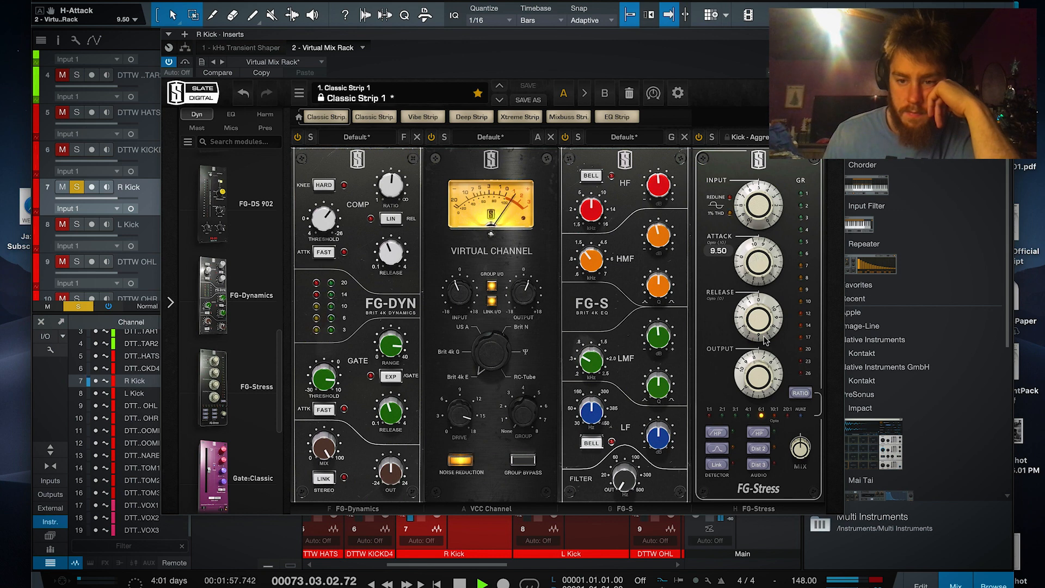
pyautogui.click(765, 318)
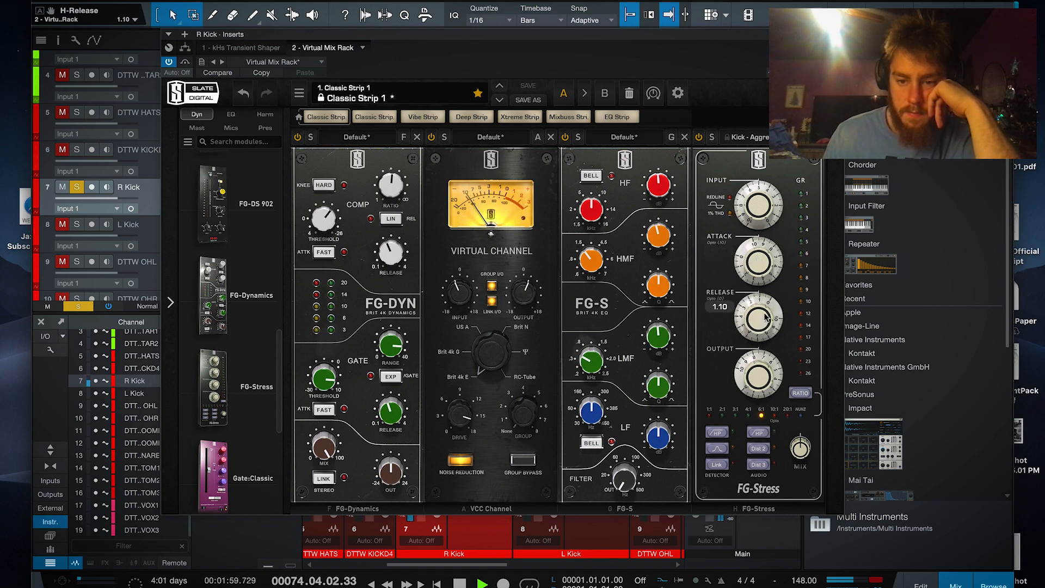
pyautogui.click(836, 34)
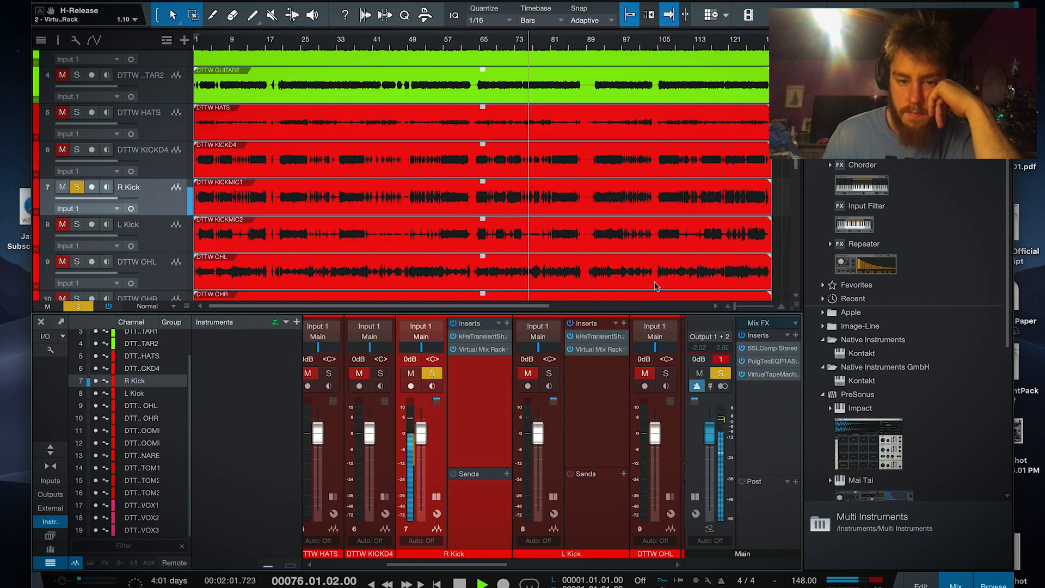
pyautogui.click(495, 351)
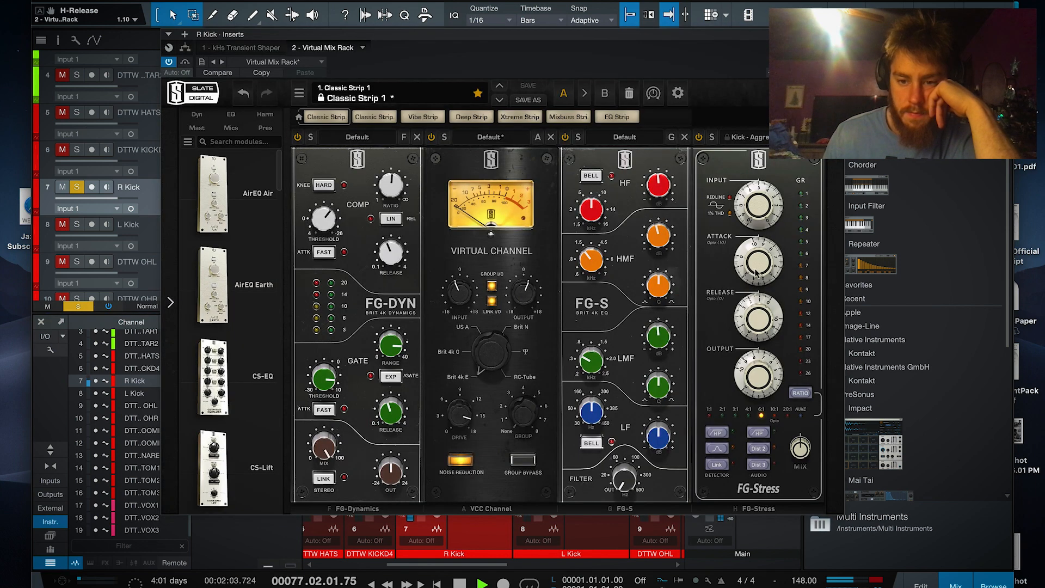
# - Set FG-Stress output to 5.00 and input to 4.60 on R Kick, close the rack and stop playback
pyautogui.moveTo(758, 375); pyautogui.dragTo(753, 402)
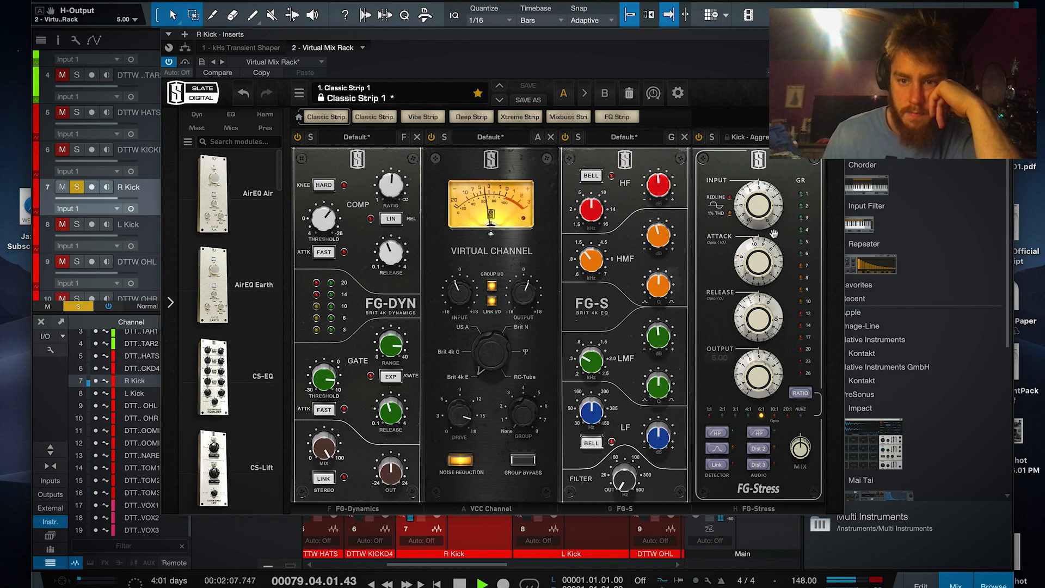
pyautogui.moveTo(759, 210); pyautogui.dragTo(758, 220)
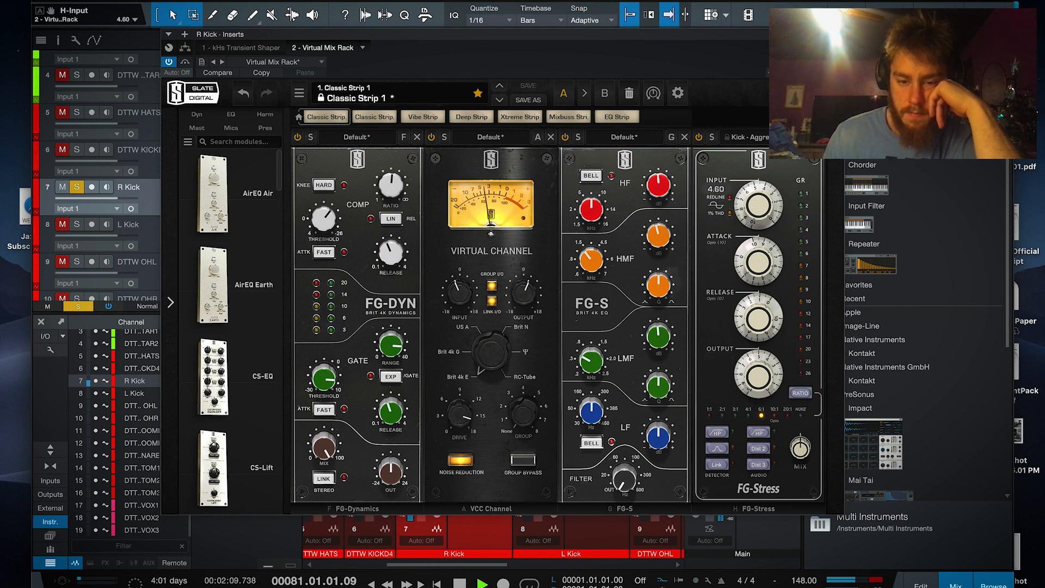
pyautogui.click(836, 34)
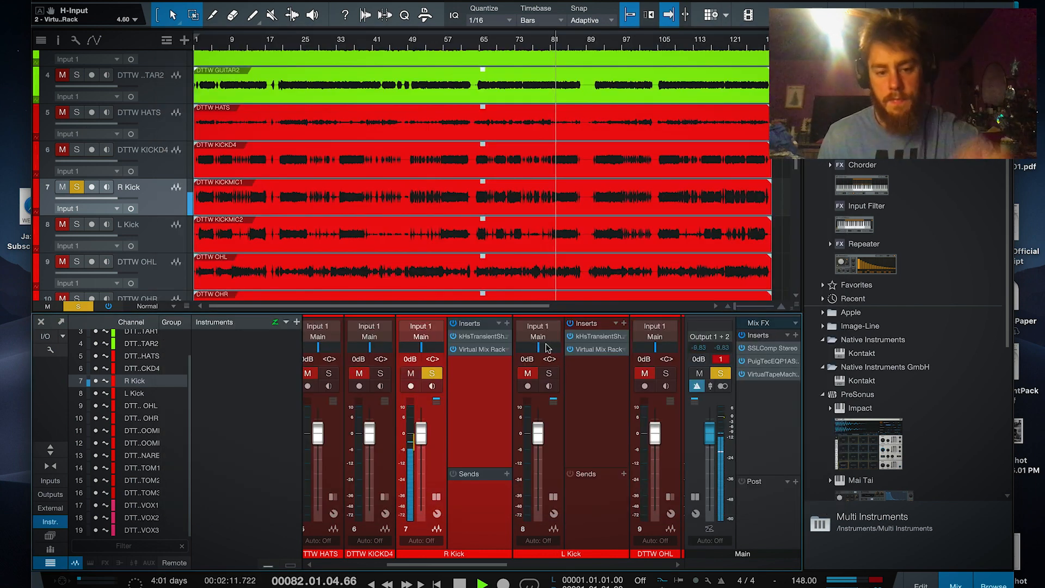
pyautogui.press('space')
pyautogui.click(508, 327)
pyautogui.click(558, 178)
pyautogui.click(558, 179)
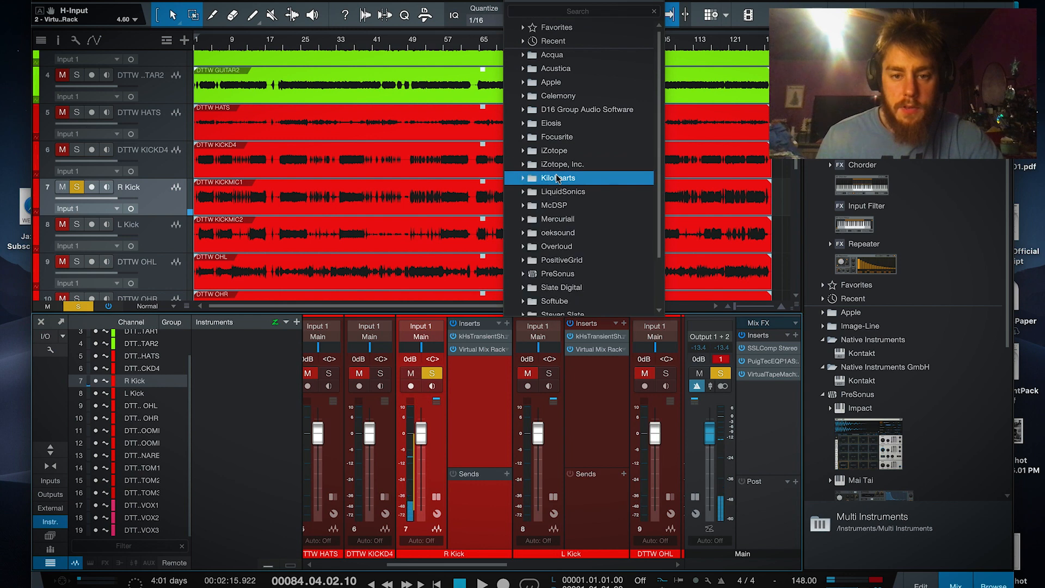
# - Add the Trimmer module after FG-Stress in R Kick's Virtual Mix Rack
pyautogui.click(486, 350)
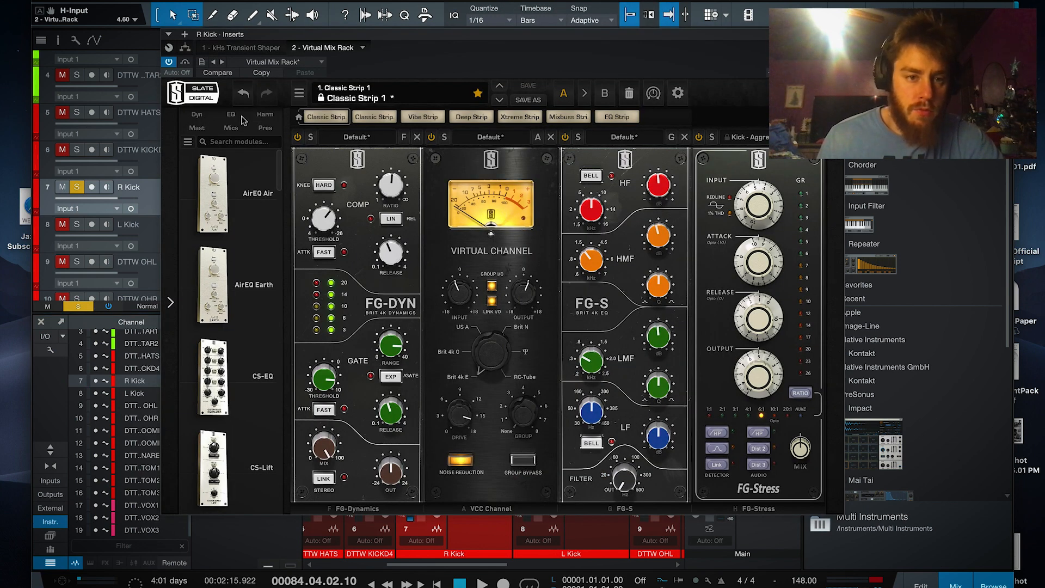
pyautogui.click(196, 115)
pyautogui.scroll(-10, 254, 310)
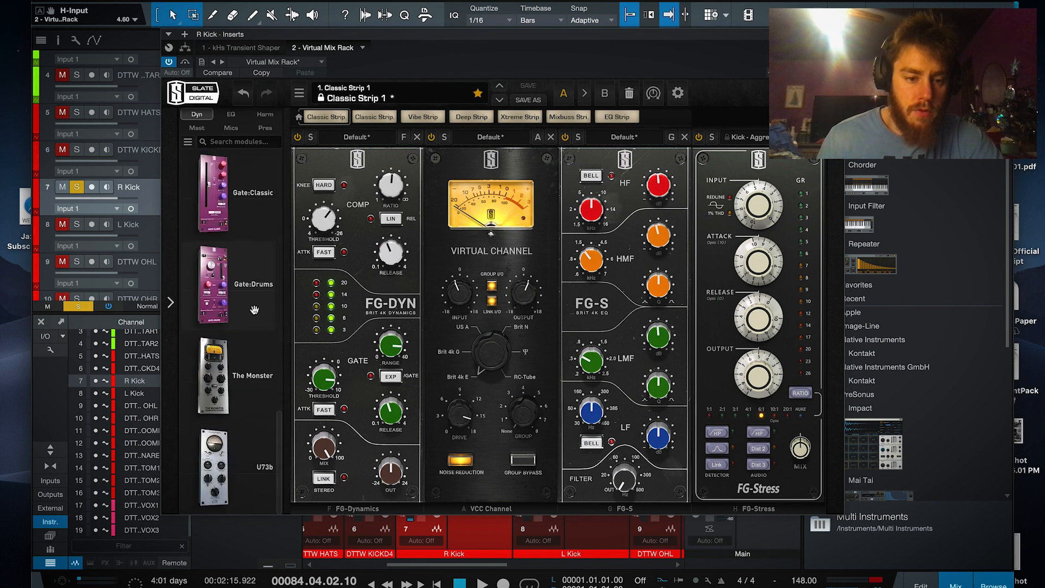
pyautogui.scroll(1, 252, 318)
pyautogui.scroll(4, 245, 332)
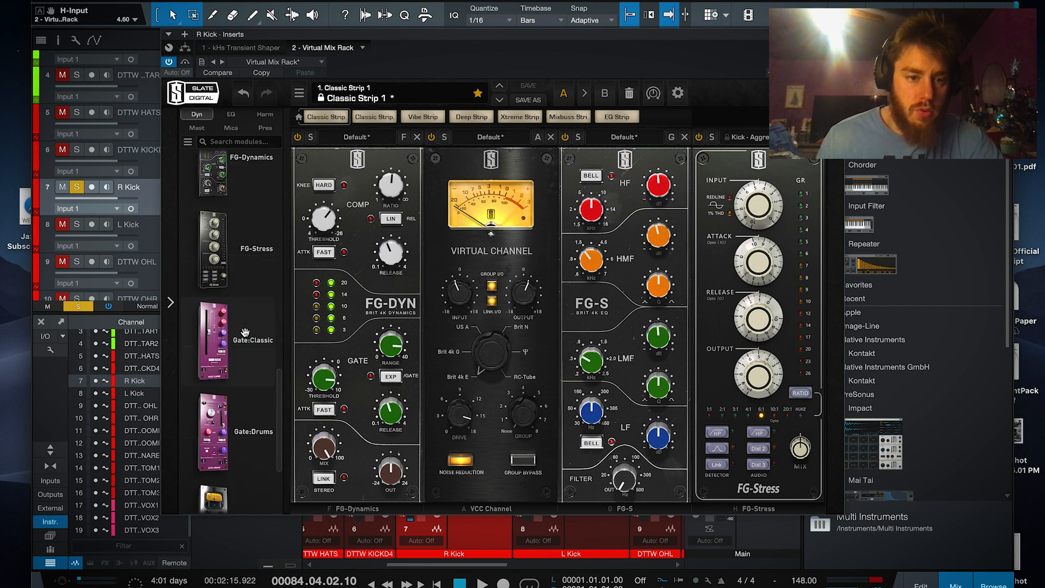
pyautogui.scroll(5, 245, 332)
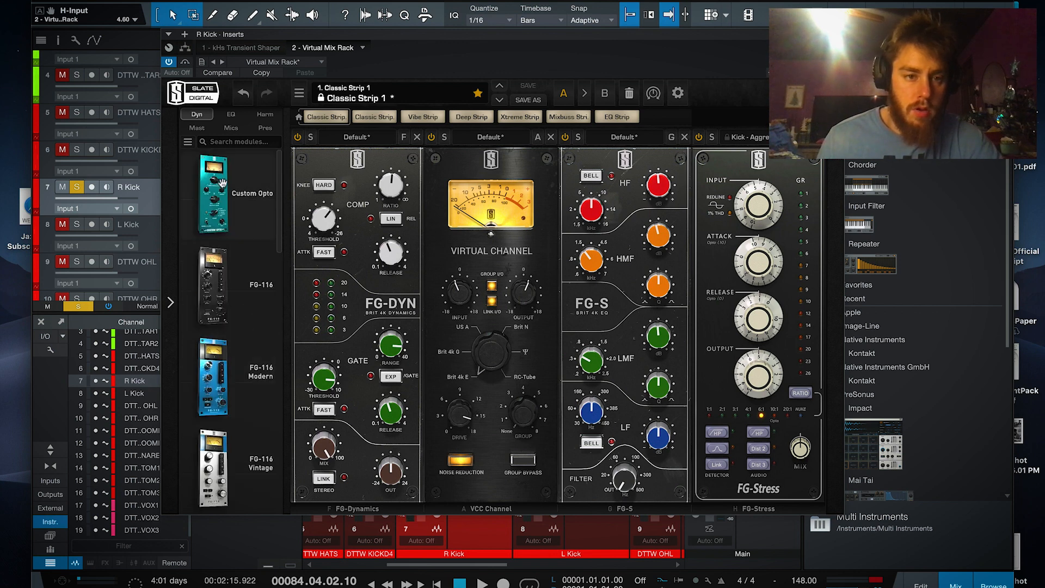
pyautogui.click(197, 128)
pyautogui.moveTo(227, 278); pyautogui.dragTo(871, 288)
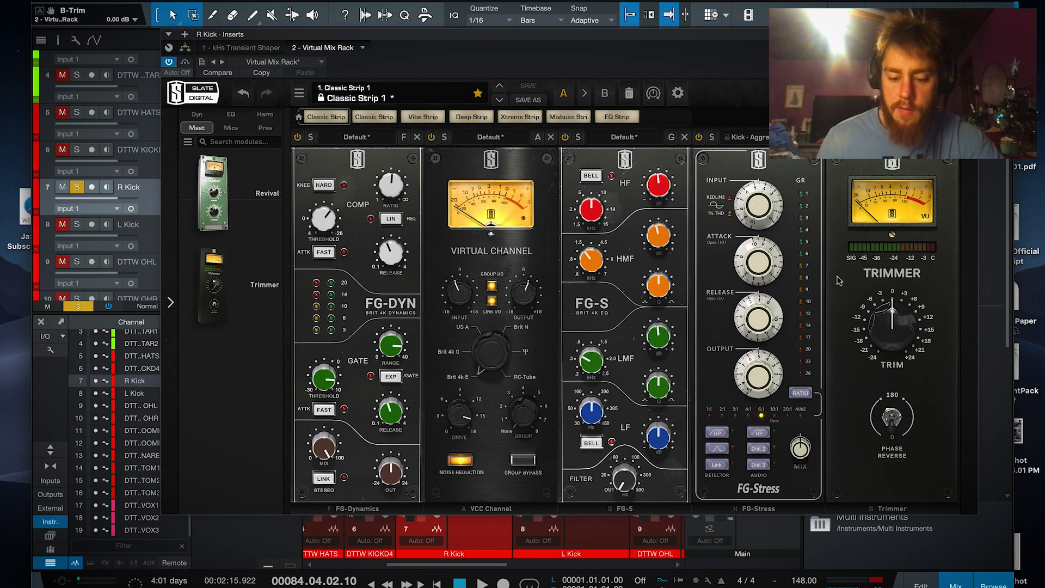
# - Set the Trimmer's trim on R Kick to -6.04 dB during playback, close the rack and stop playback
pyautogui.press('space')
pyautogui.moveTo(874, 306); pyautogui.dragTo(888, 340)
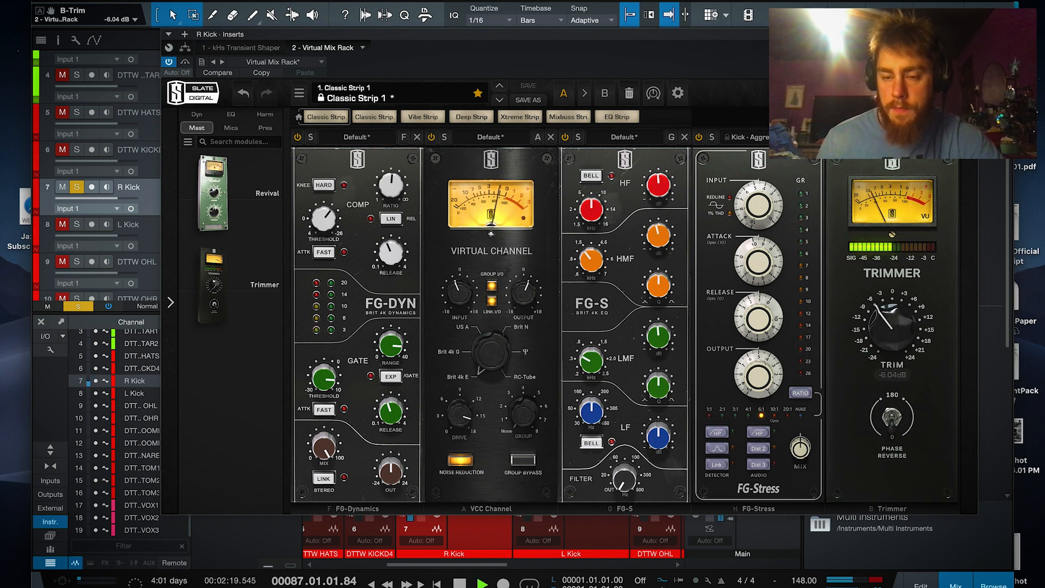
pyautogui.press('Escape')
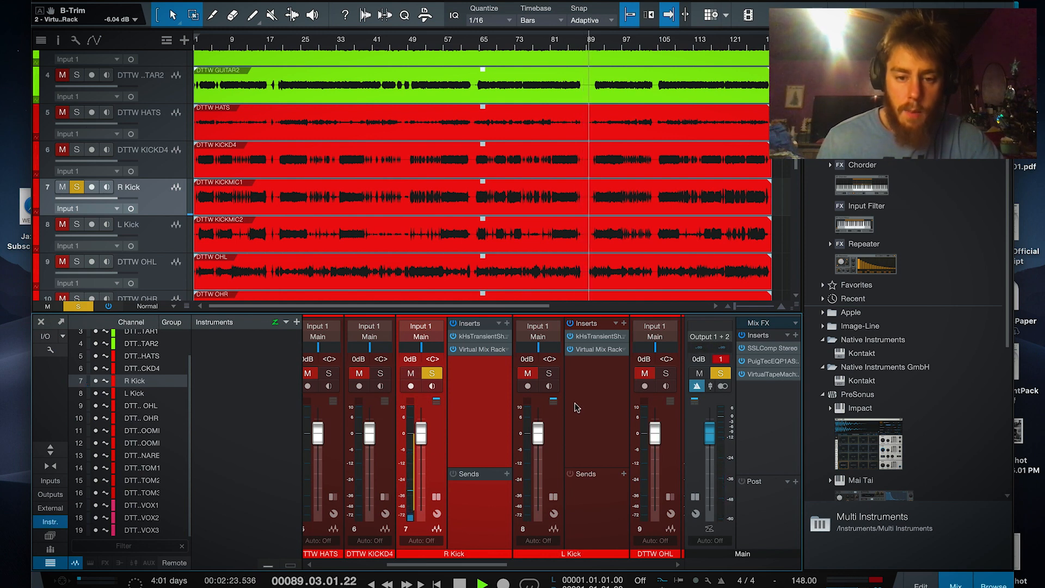
pyautogui.press('space')
pyautogui.rightClick(477, 403)
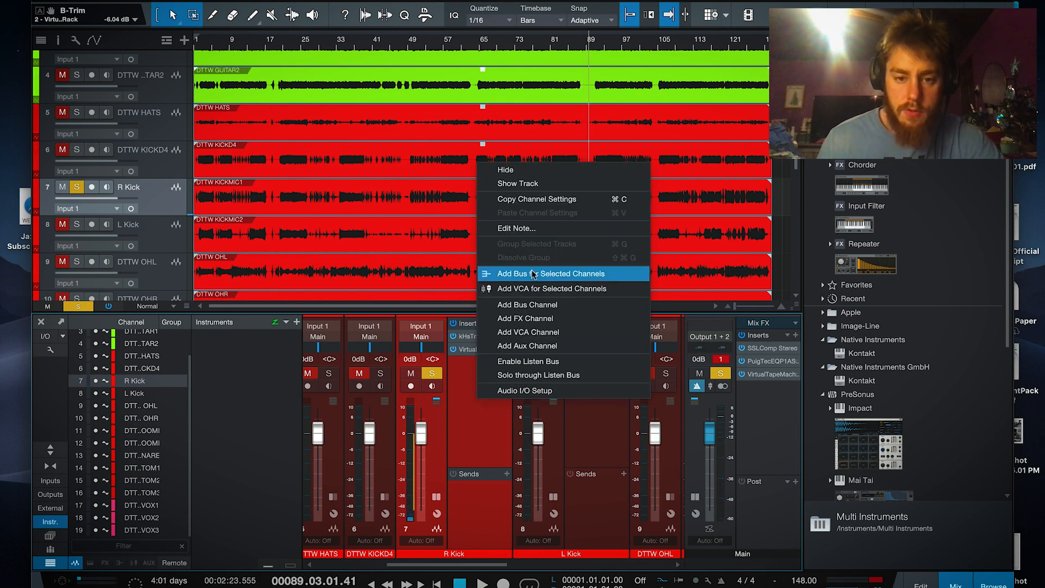
pyautogui.click(547, 198)
pyautogui.click(584, 417)
pyautogui.rightClick(584, 416)
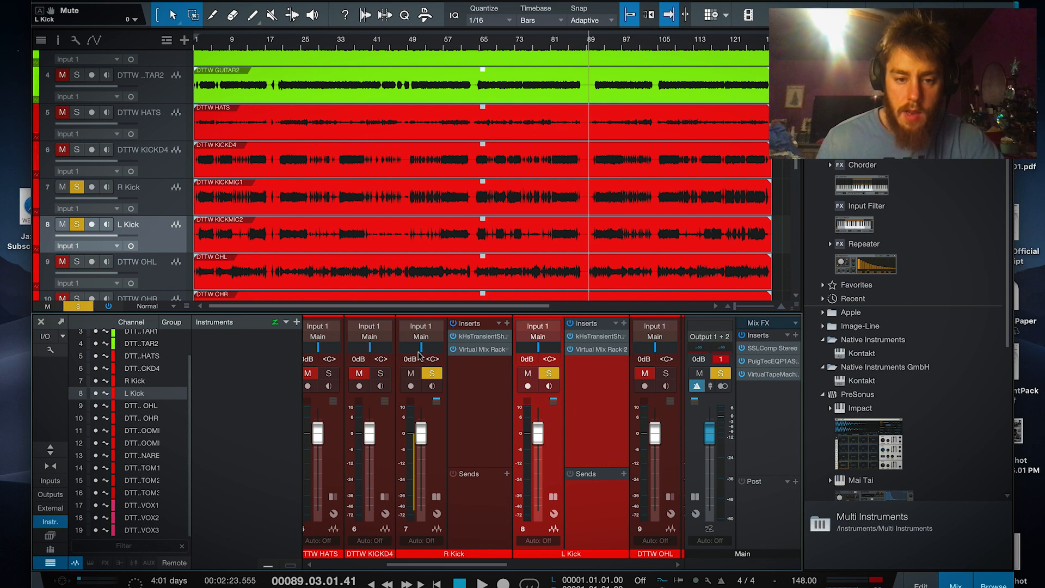
# - Pan R Kick to L10 and L Kick to R10, and play both kicks from bar 15
pyautogui.click(228, 44)
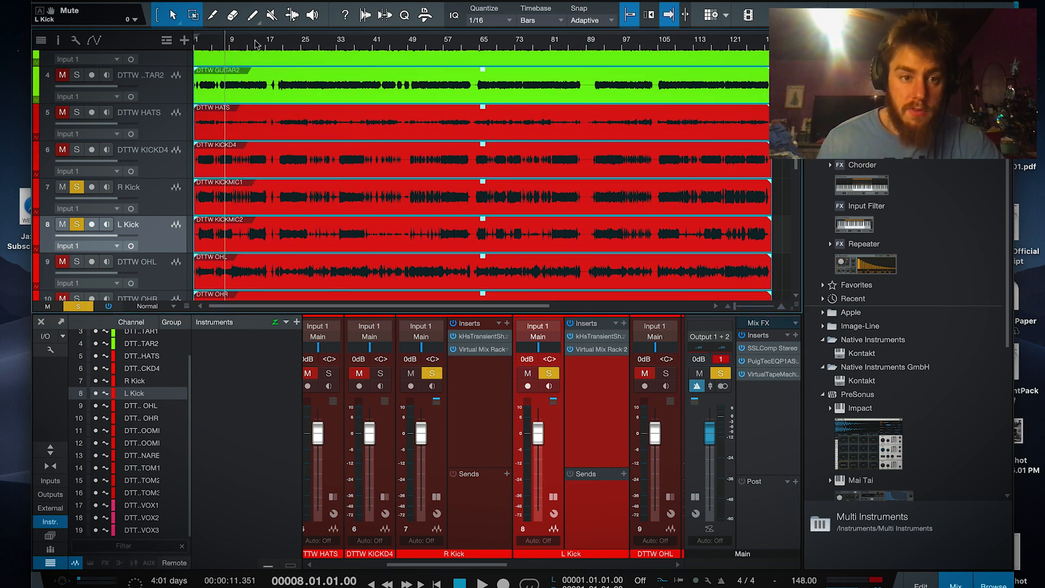
pyautogui.click(257, 44)
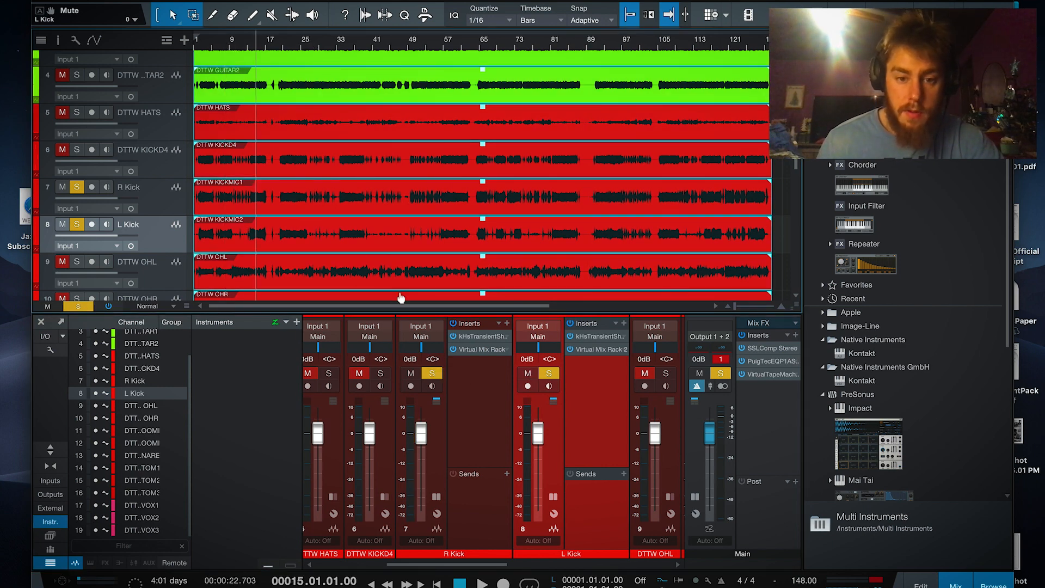
pyautogui.doubleClick(411, 359)
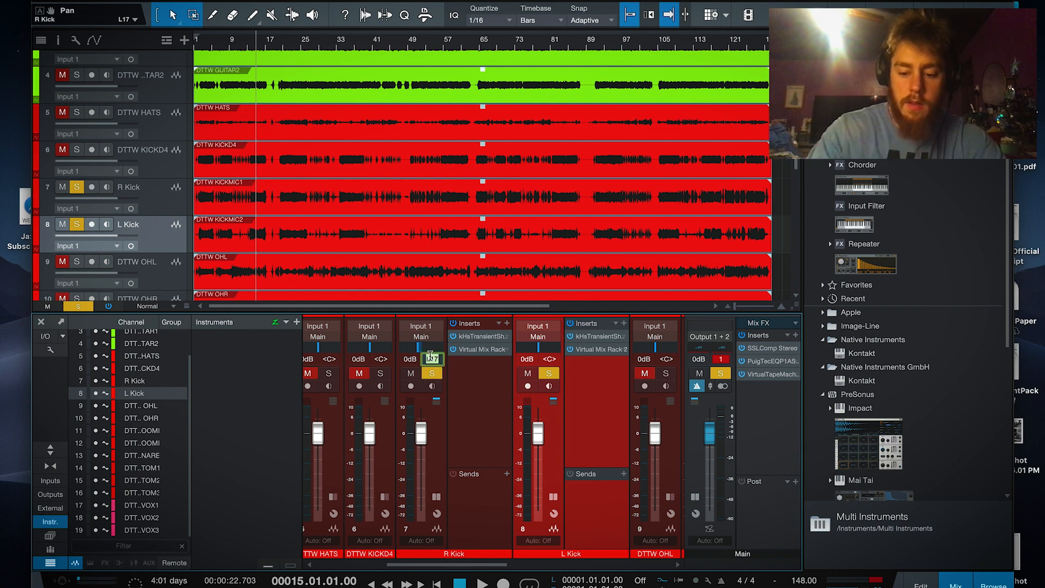
pyautogui.write('l10')
pyautogui.press('Return')
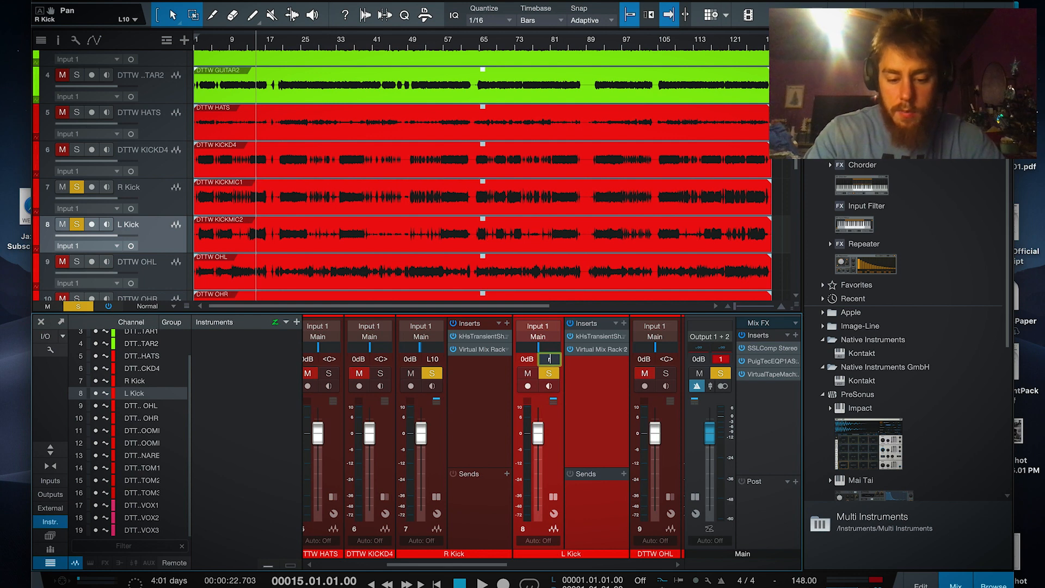
pyautogui.click(548, 359)
pyautogui.write('r10')
pyautogui.press('Return')
pyautogui.press('space')
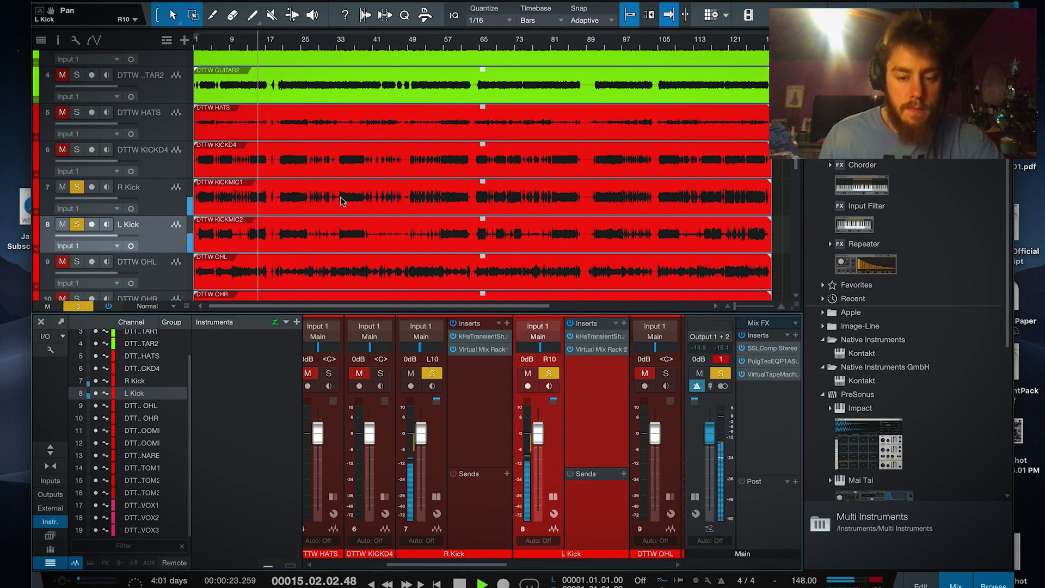
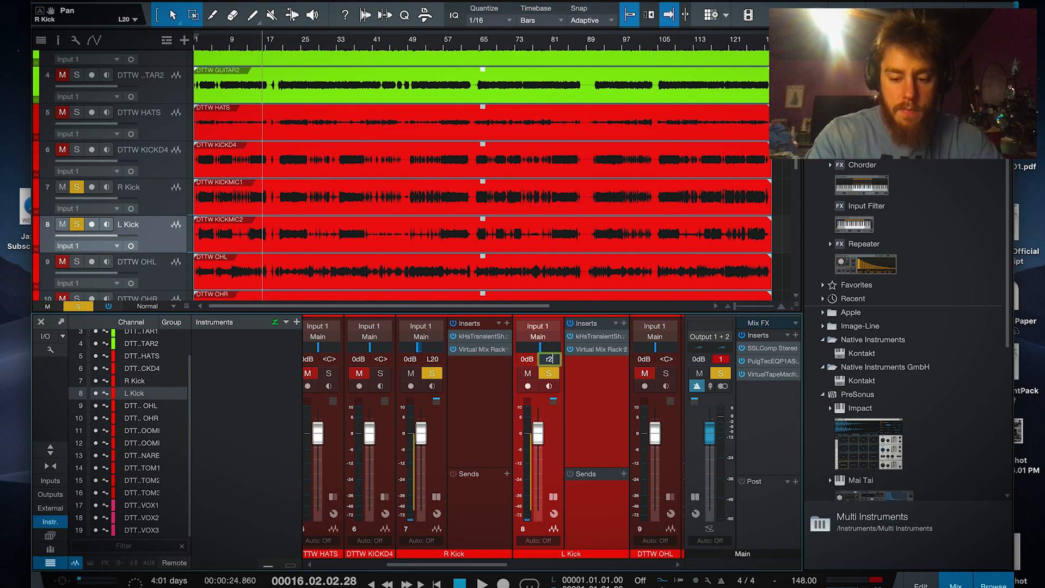
# - Widen the kick panning to L20 for R Kick and R20 for L Kick, and audition them from near the song's start
pyautogui.press('Return')
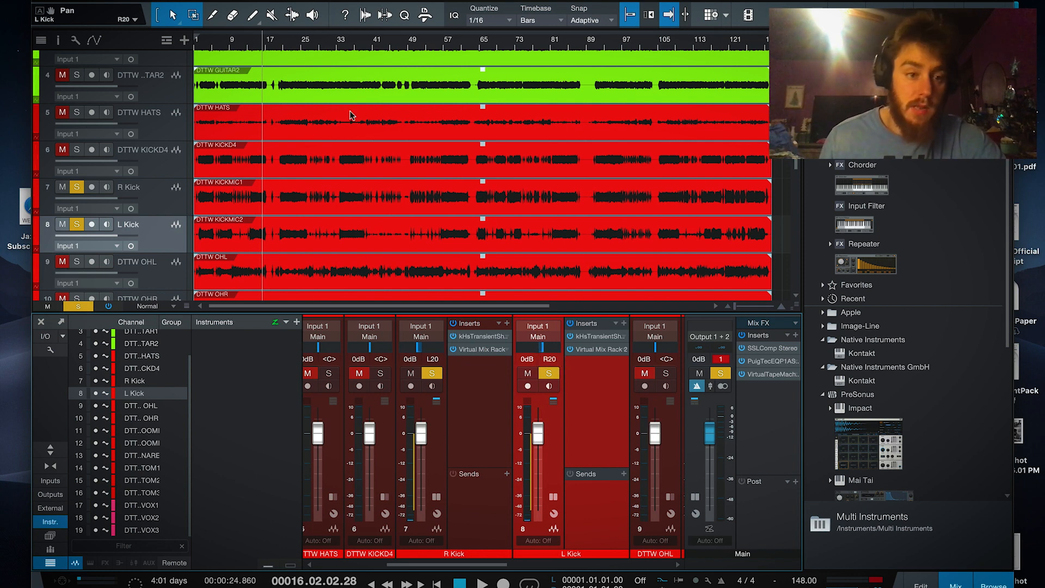
pyautogui.click(213, 43)
pyautogui.press('space')
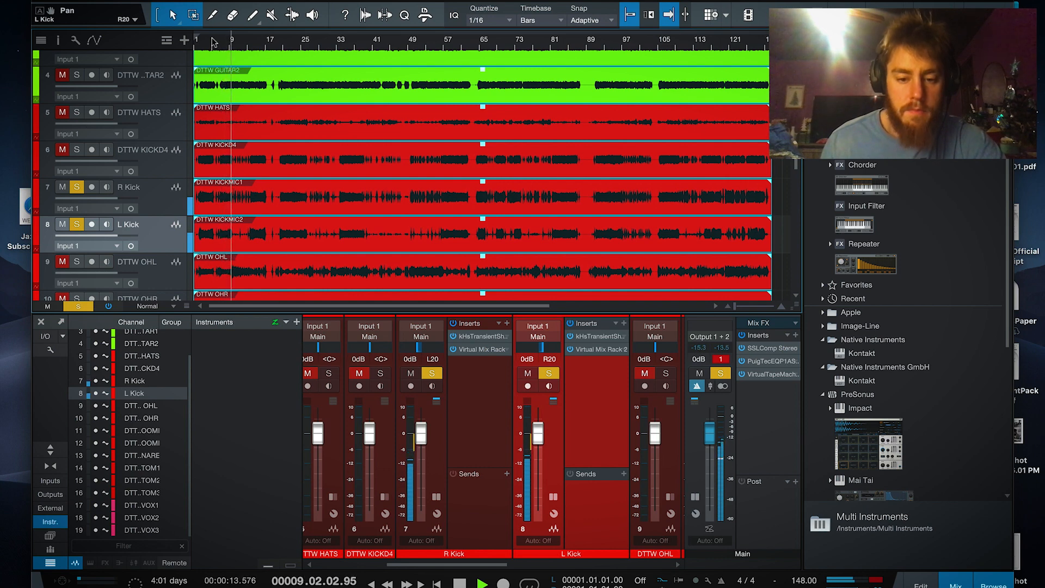
pyautogui.press('space')
# - Collapse the expanded R Kick and L Kick channel strips in the mixer
pyautogui.doubleClick(440, 439)
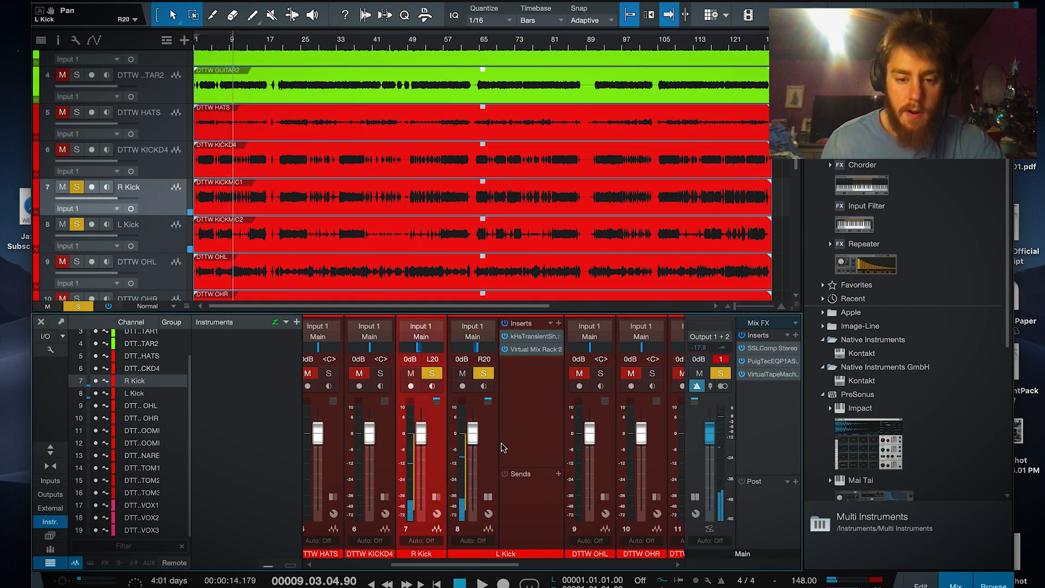
pyautogui.doubleClick(482, 438)
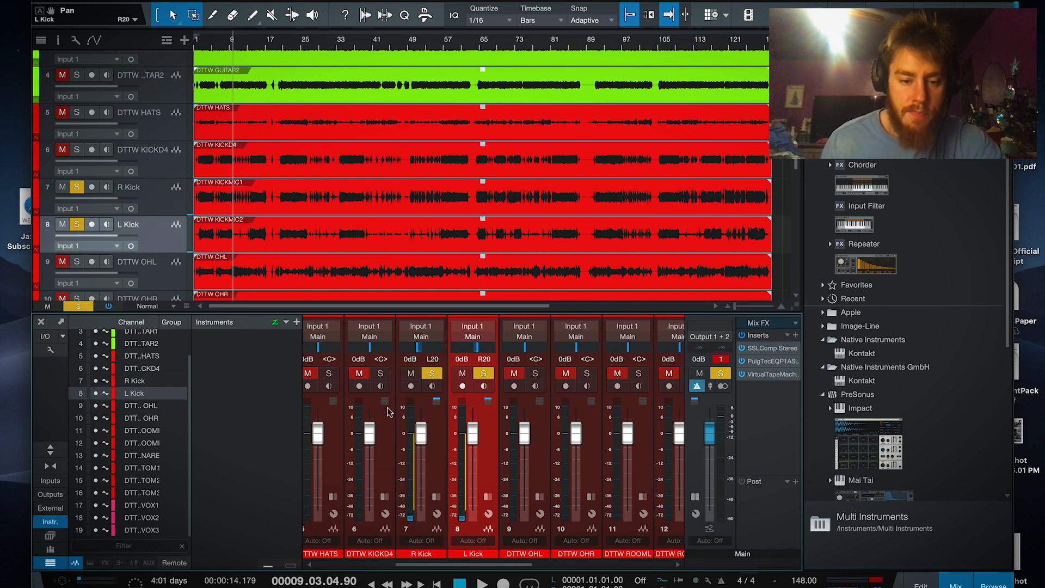
# - Unmute and solo the DTTW KICKD4 channel and pull its fader all the way down to -oo
pyautogui.moveTo(498, 566); pyautogui.dragTo(466, 565)
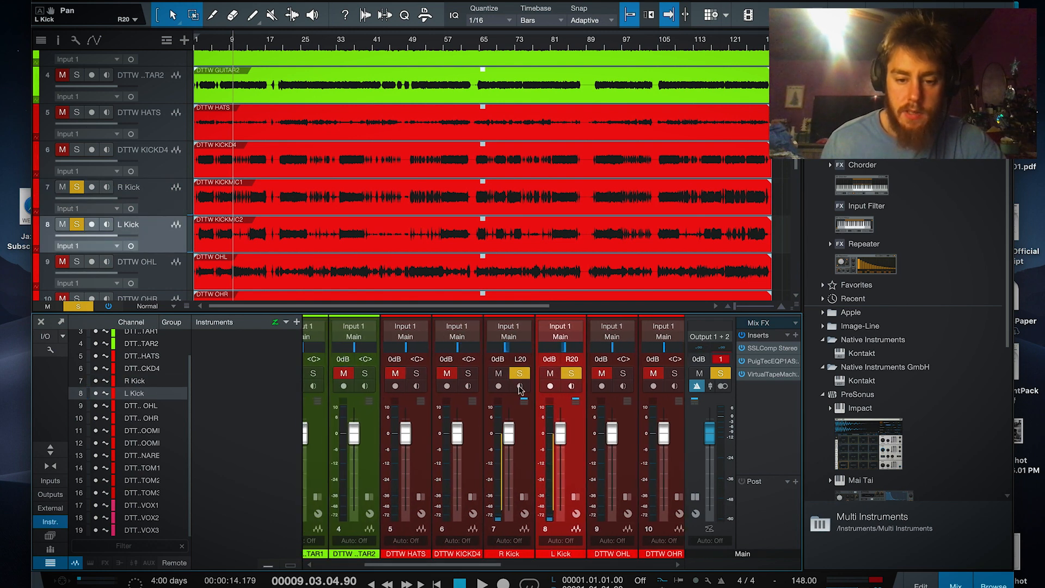
pyautogui.click(447, 374)
pyautogui.click(468, 373)
pyautogui.moveTo(458, 433); pyautogui.dragTo(456, 509)
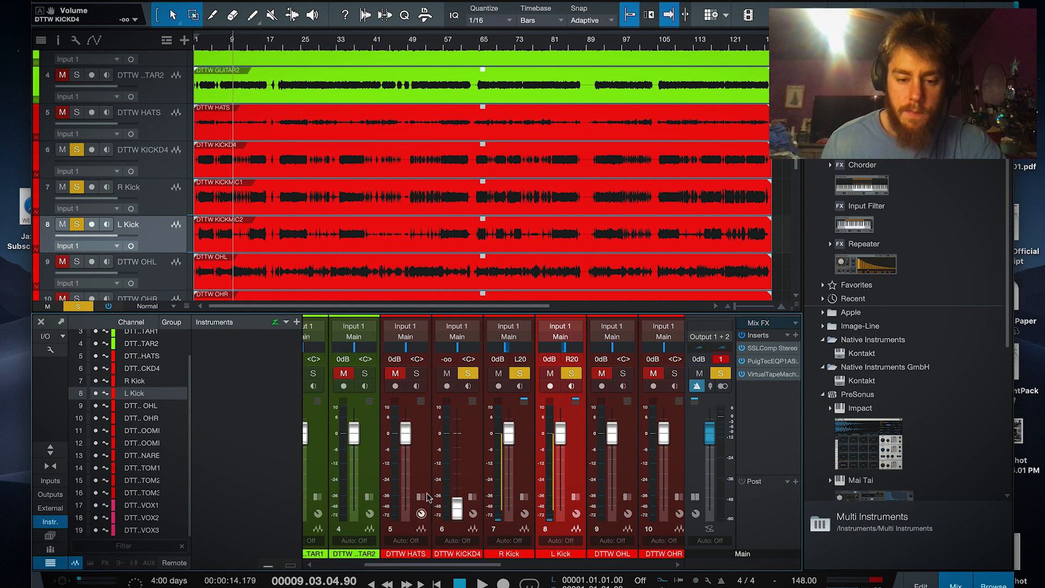
# - Rename the DTTW KICKD4 track to "Kick Sample"
pyautogui.doubleClick(137, 150)
pyautogui.write('Kick')
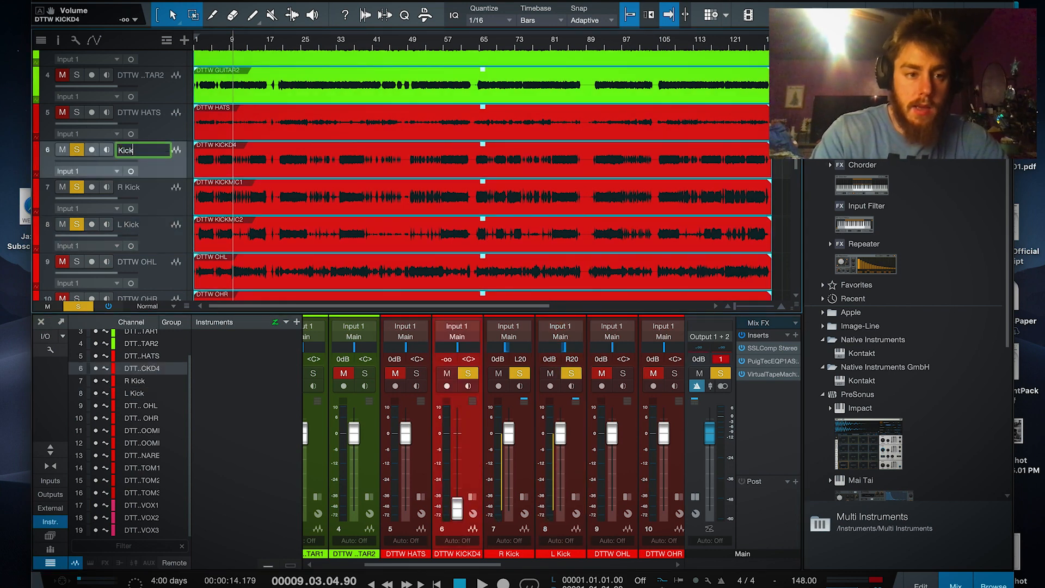
pyautogui.write(' Sample')
pyautogui.press('Return')
# - Play the soloed kick tracks, including a passage from about bar 23, and set the Kick Sample level to -0.5 dB
pyautogui.press('space')
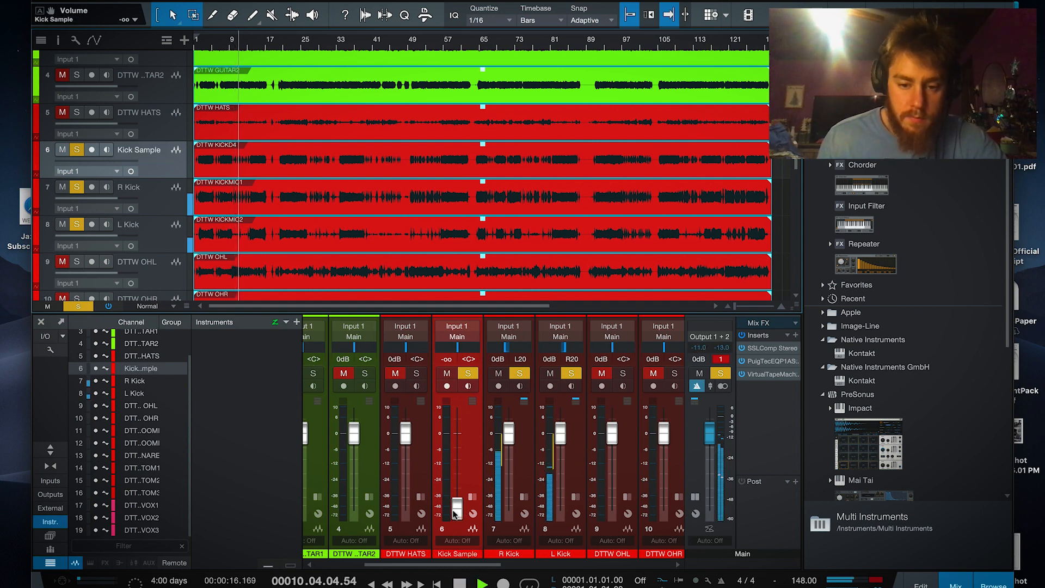
pyautogui.moveTo(458, 512); pyautogui.dragTo(463, 438)
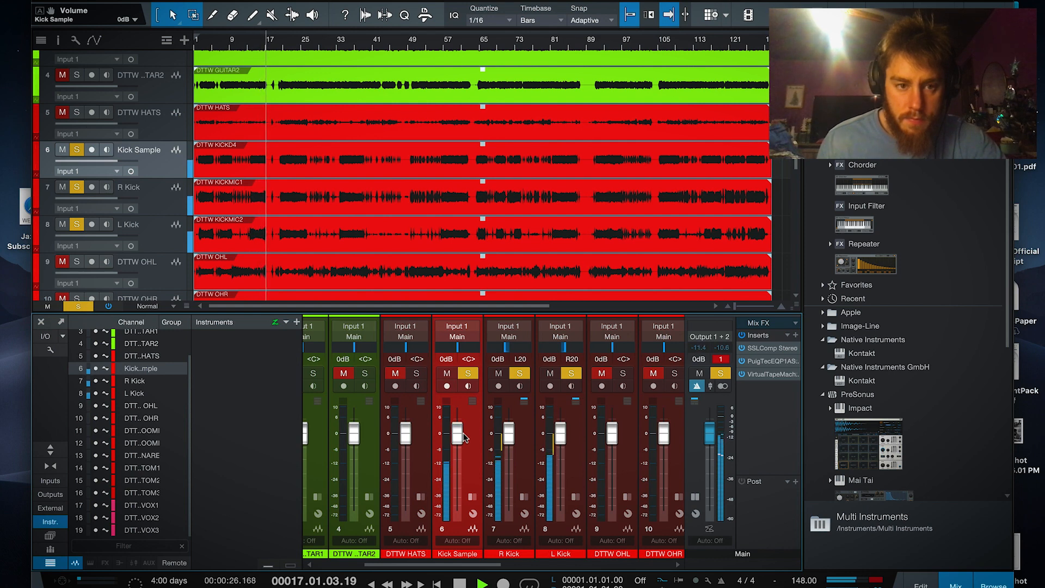
pyautogui.click(293, 45)
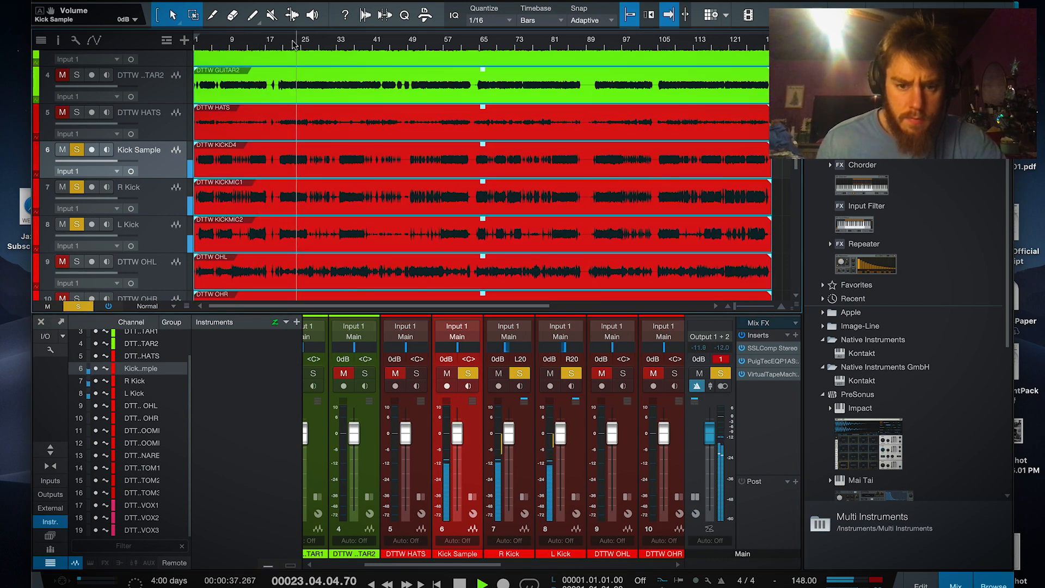
pyautogui.moveTo(457, 434)
pyautogui.mouseDown()
pyautogui.moveTo(457, 507)
pyautogui.moveTo(457, 437)
pyautogui.mouseUp()
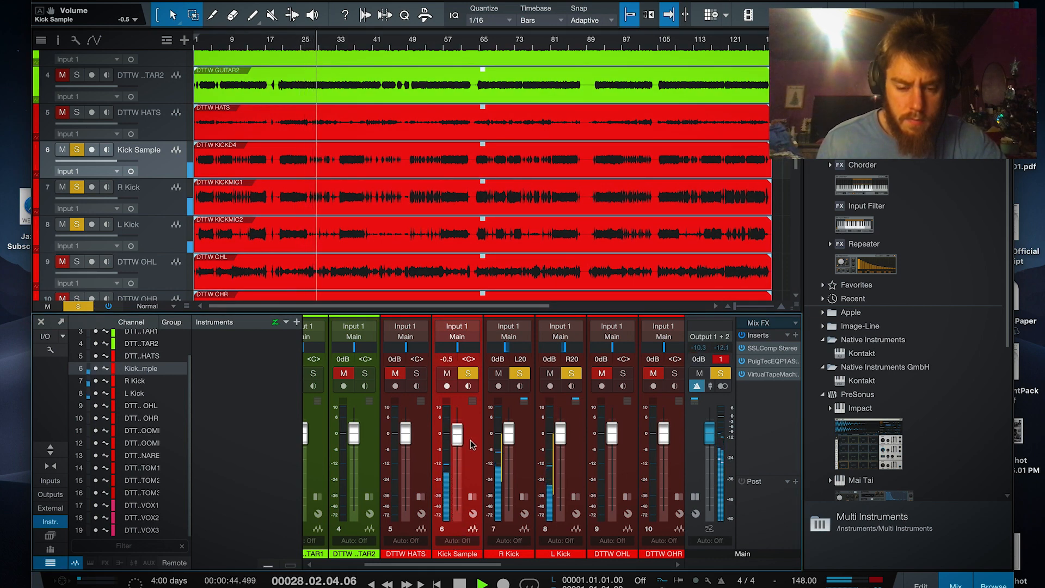
pyautogui.doubleClick(470, 441)
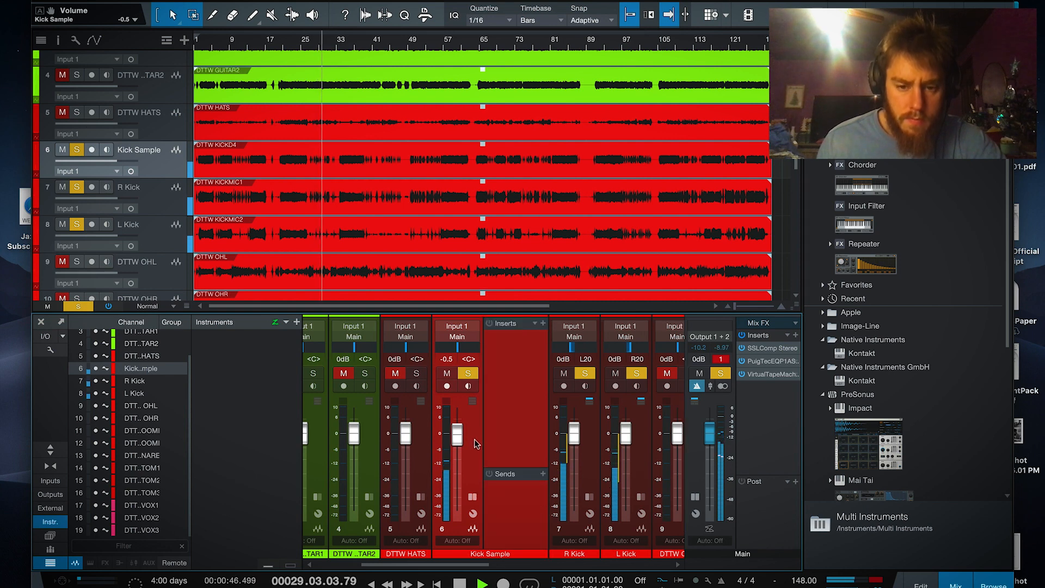
pyautogui.doubleClick(473, 434)
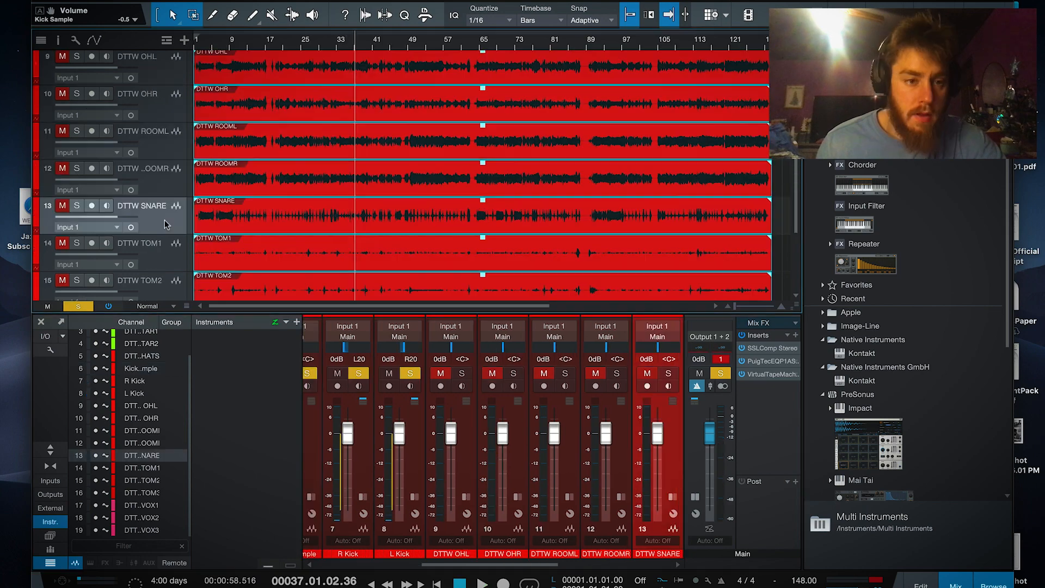
# - Move the DTTW SNARE track directly below L Kick and duplicate it together with its audio
pyautogui.moveTo(151, 224); pyautogui.dragTo(180, 181)
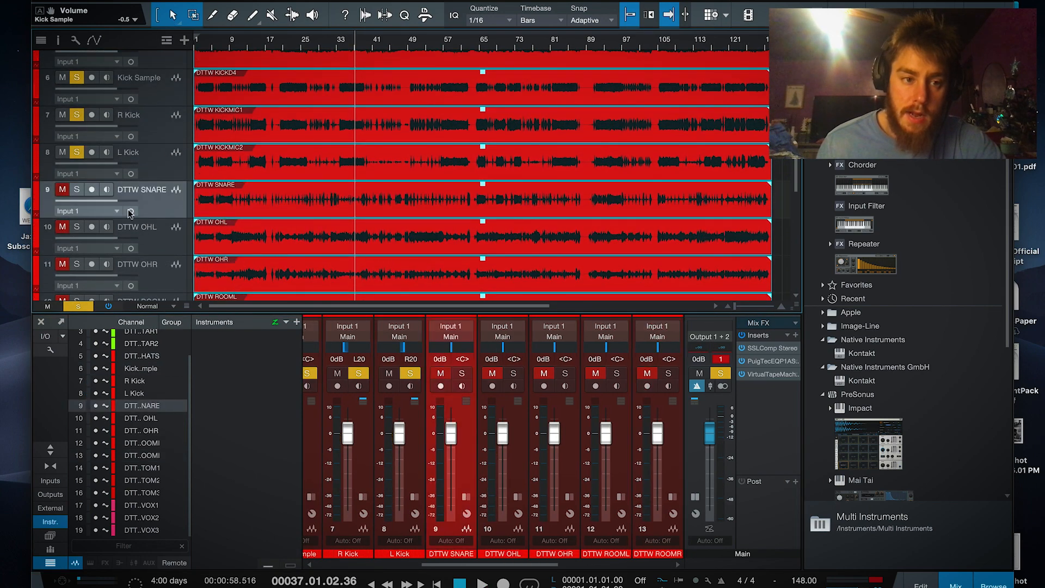
pyautogui.hotkey('shift', 'd')
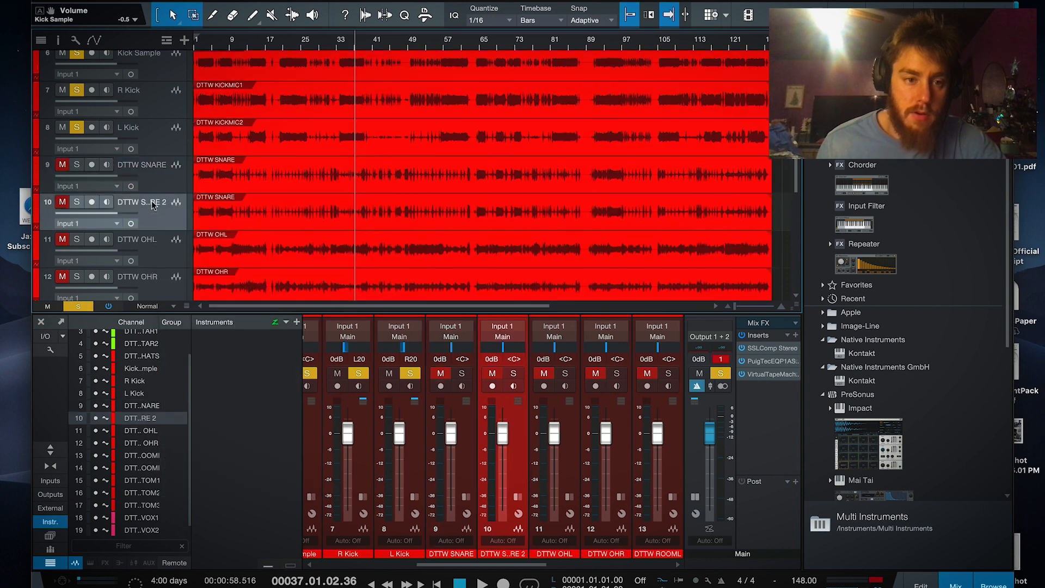
# - Rename the duplicated snare track to "Snare Sample"
pyautogui.doubleClick(153, 205)
pyautogui.write('Snare')
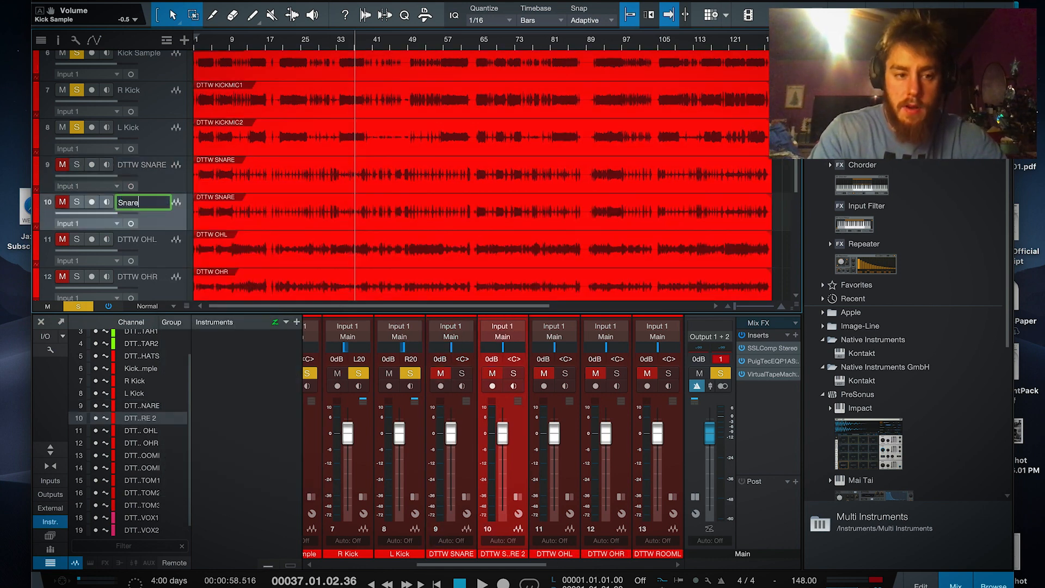
pyautogui.write(' Sample')
pyautogui.press('Return')
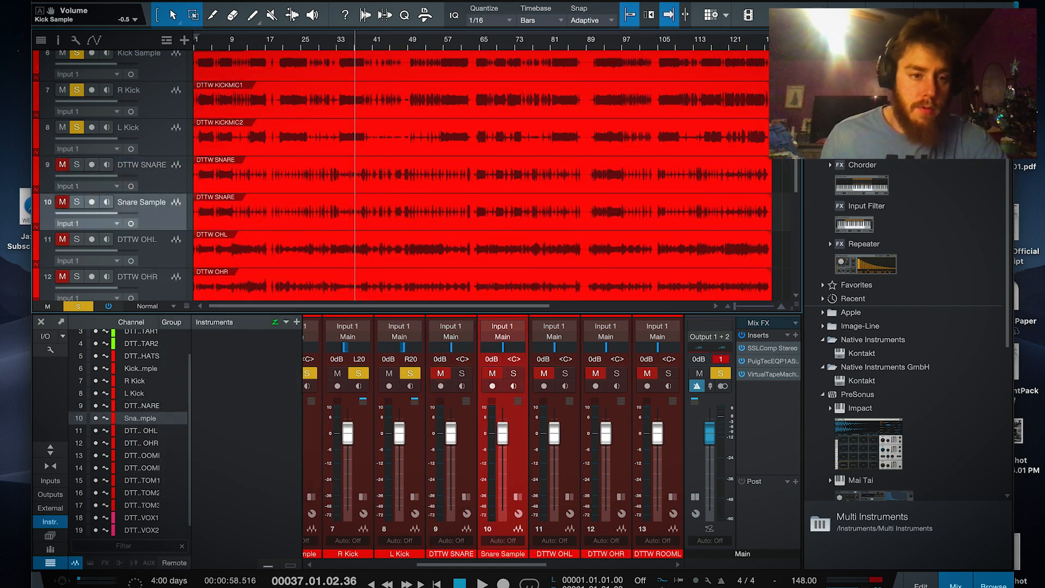
# - Solo DTTW SNARE during playback and take L Kick, R Kick and Kick Sample out of solo
pyautogui.click(79, 165)
pyautogui.press('space')
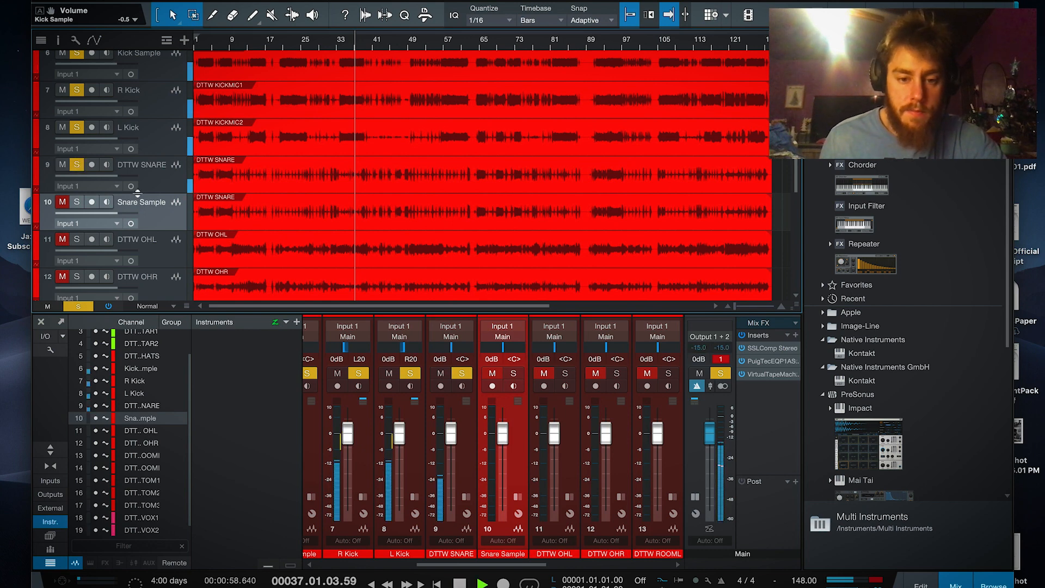
pyautogui.scroll(1, 109, 163)
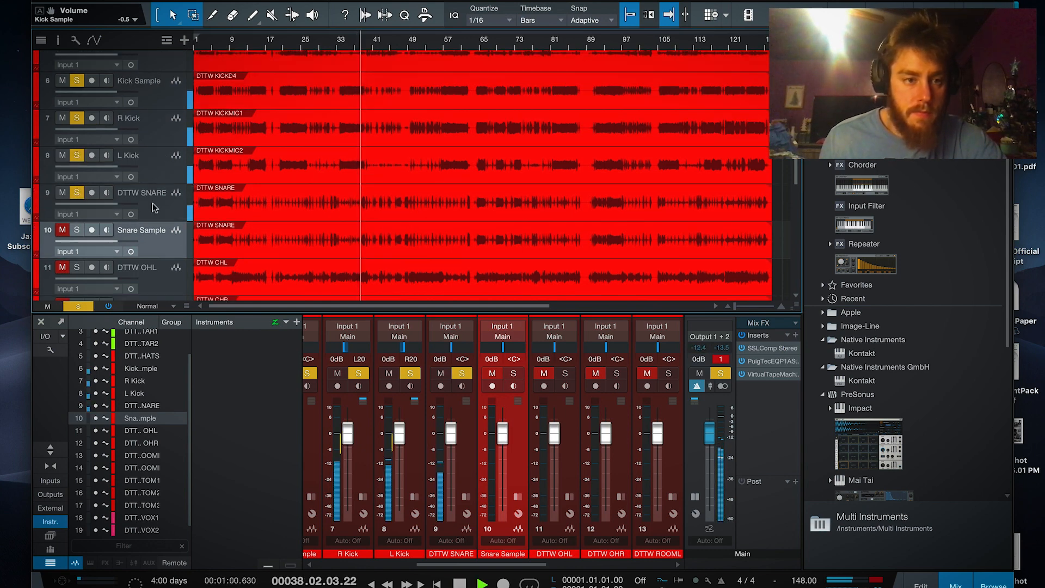
pyautogui.click(77, 156)
pyautogui.click(77, 118)
pyautogui.click(77, 81)
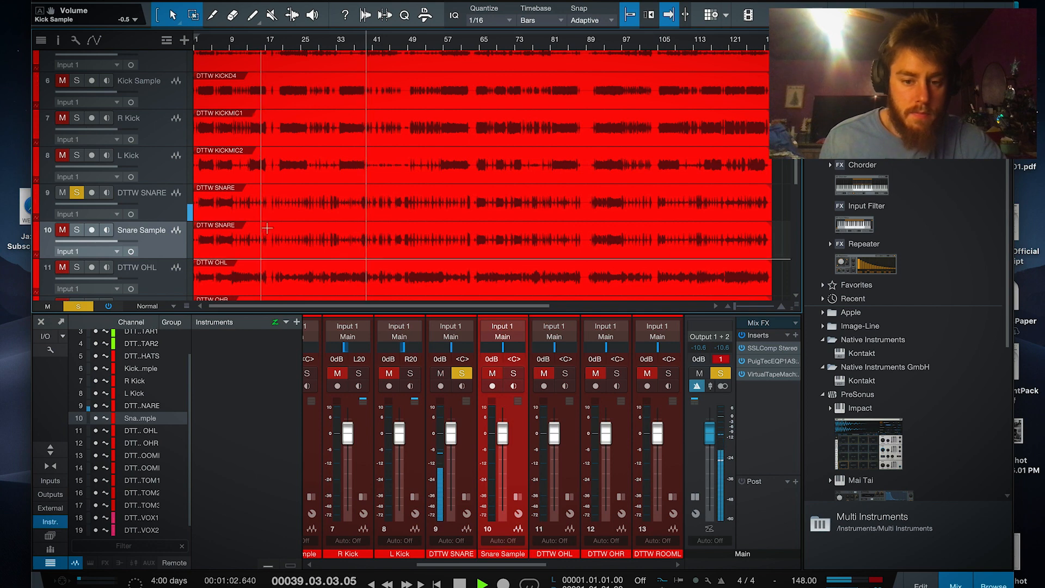
# - Insert the Kilohearts kHs Transient Shaper on the DTTW SNARE channel and set its Attack to 49%
pyautogui.click(464, 445)
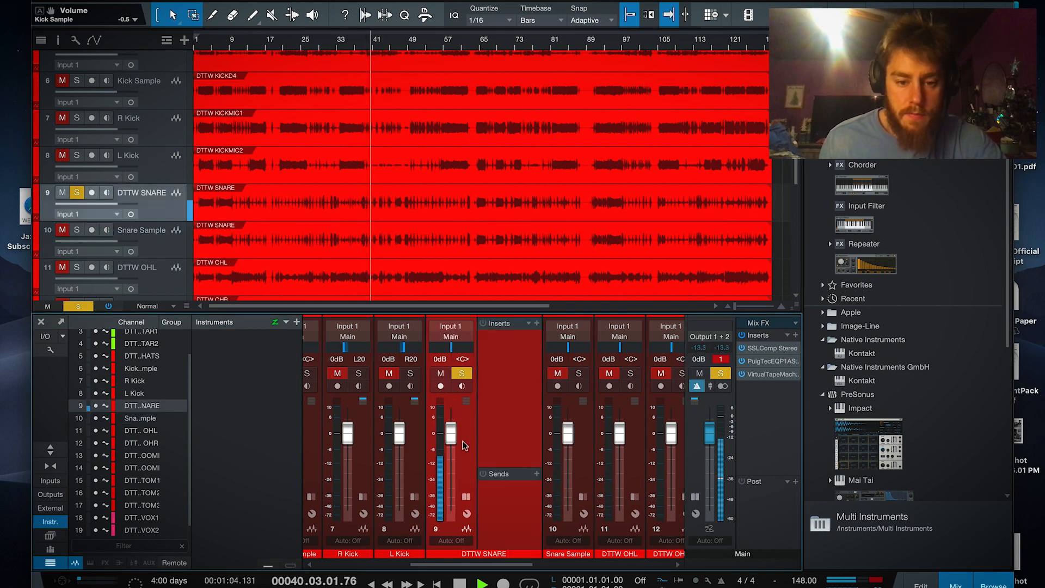
pyautogui.click(537, 323)
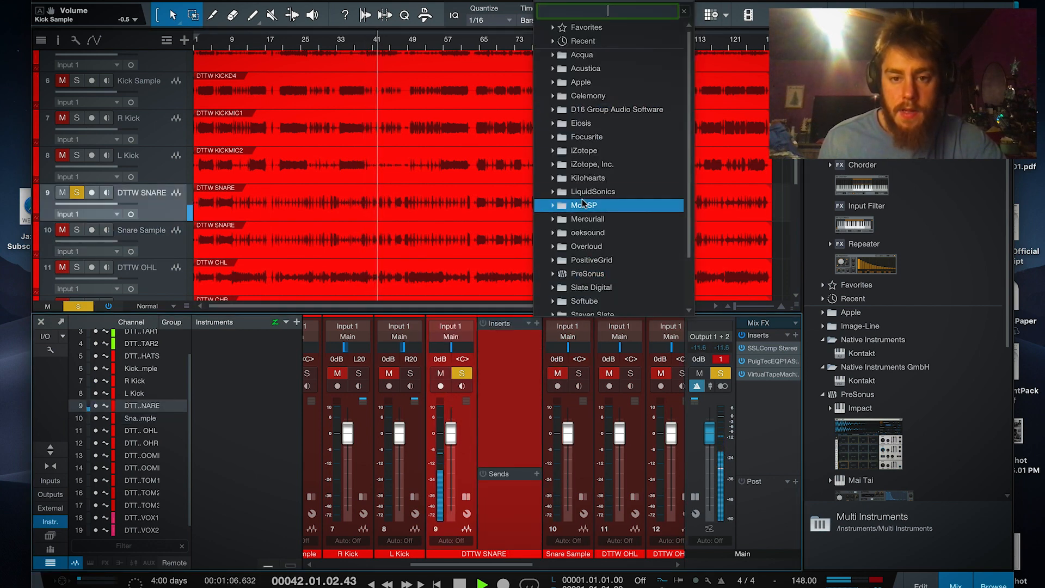
pyautogui.click(597, 179)
pyautogui.scroll(-13, 609, 239)
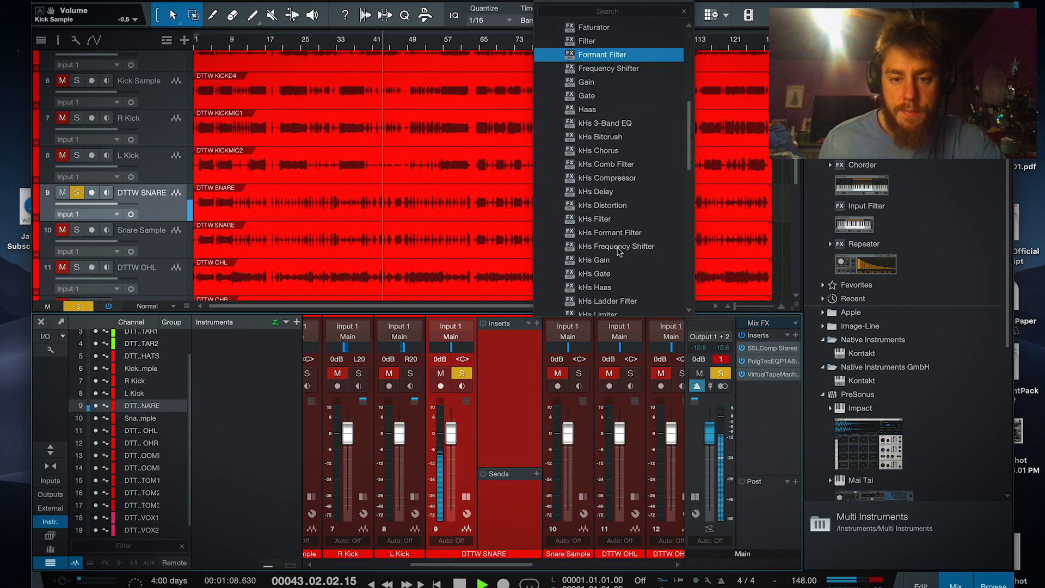
pyautogui.click(616, 260)
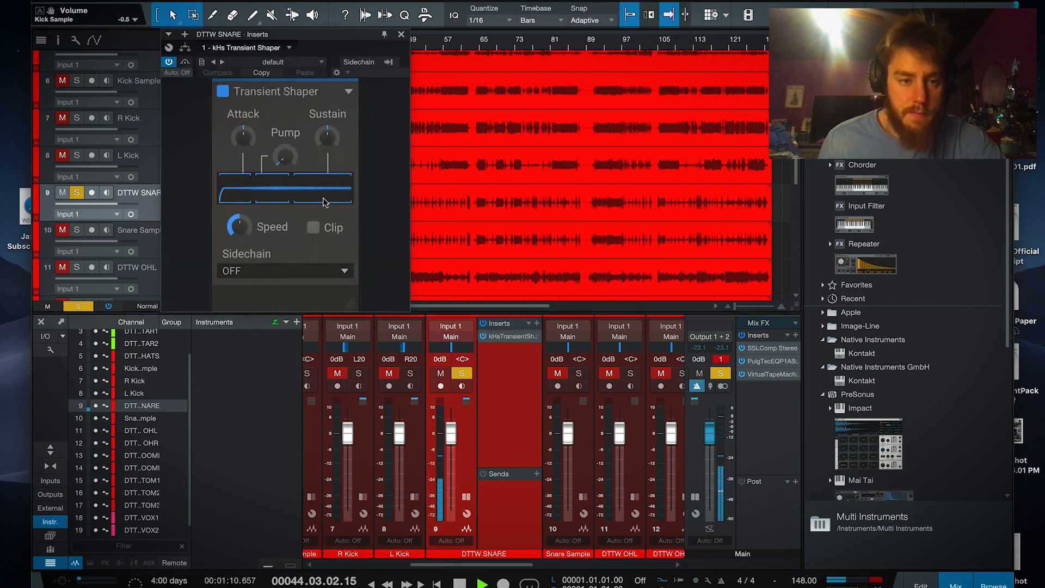
pyautogui.moveTo(243, 137); pyautogui.dragTo(243, 126)
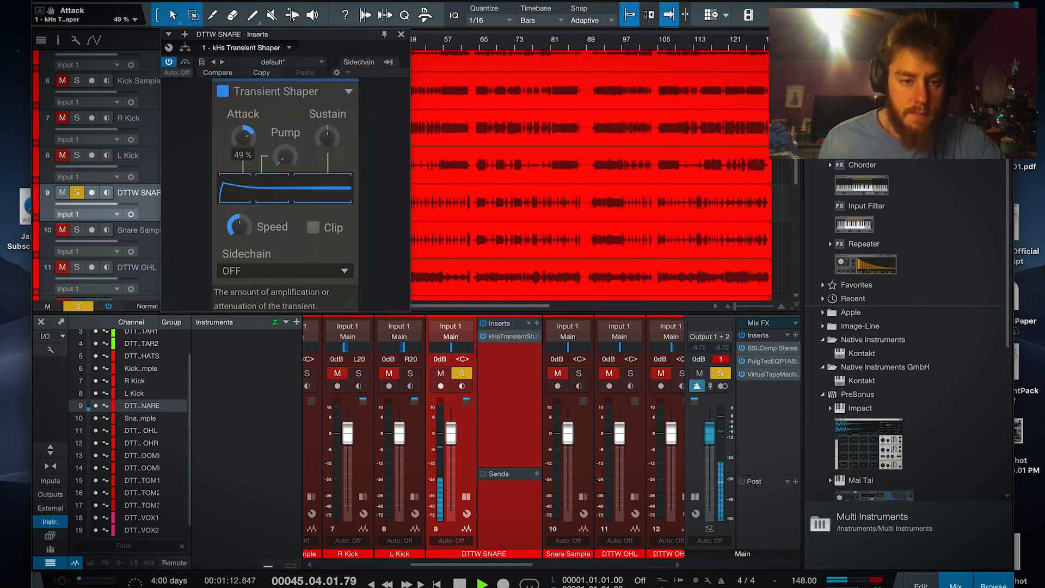
pyautogui.click(400, 36)
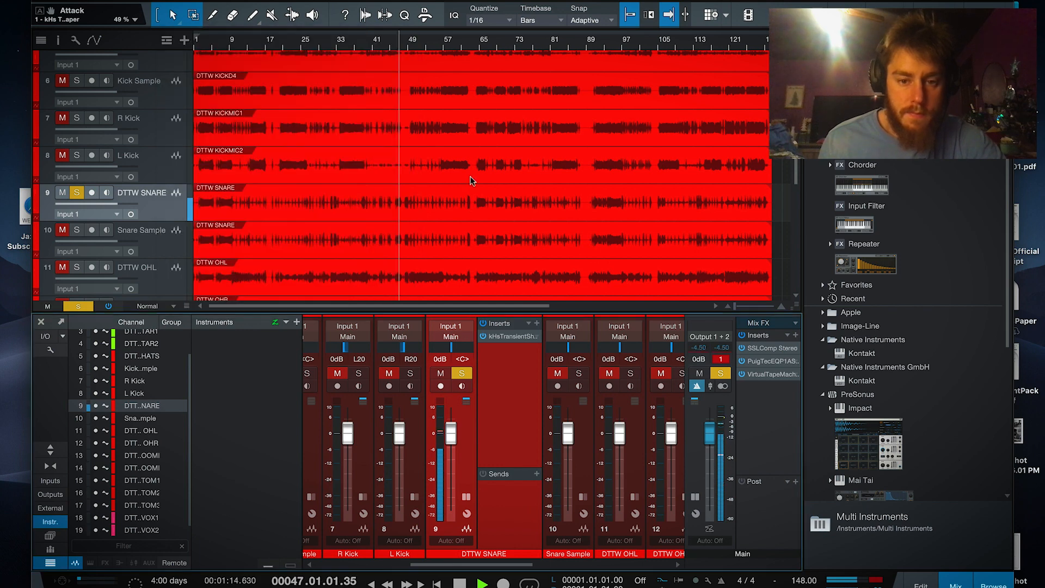
# - Insert Slate Digital's Virtual Mix Rack after the transient shaper on the DTTW SNARE channel
pyautogui.click(537, 323)
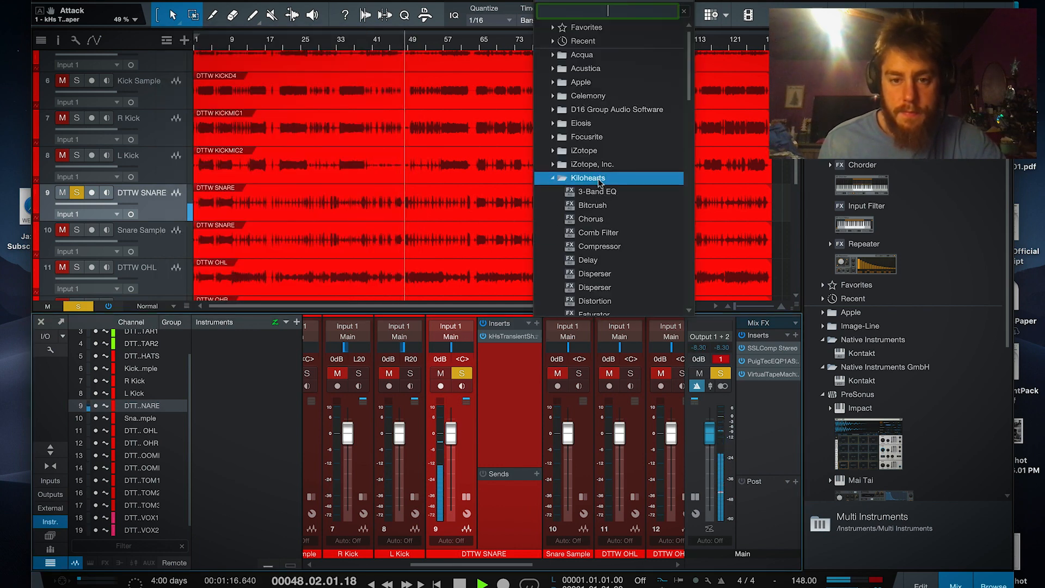
pyautogui.click(599, 179)
pyautogui.scroll(-3, 619, 258)
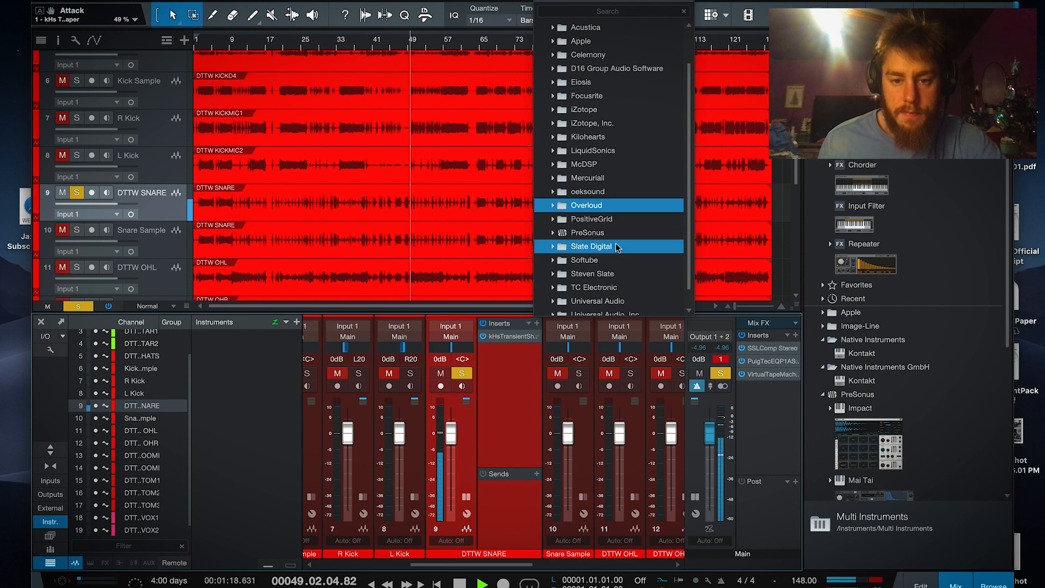
pyautogui.doubleClick(617, 235)
pyautogui.scroll(-4, 623, 257)
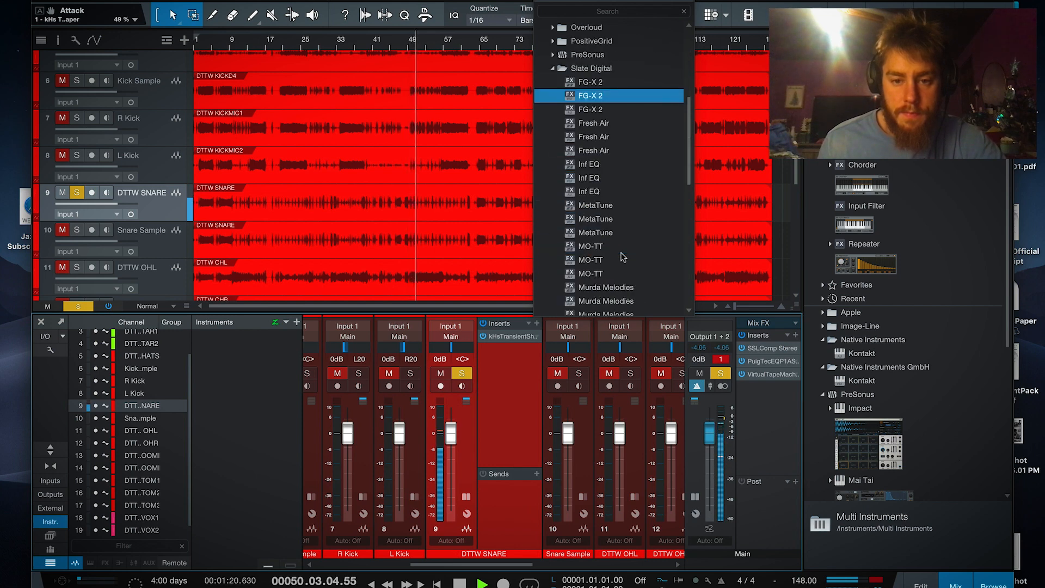
pyautogui.scroll(-5, 623, 257)
pyautogui.scroll(-3, 623, 258)
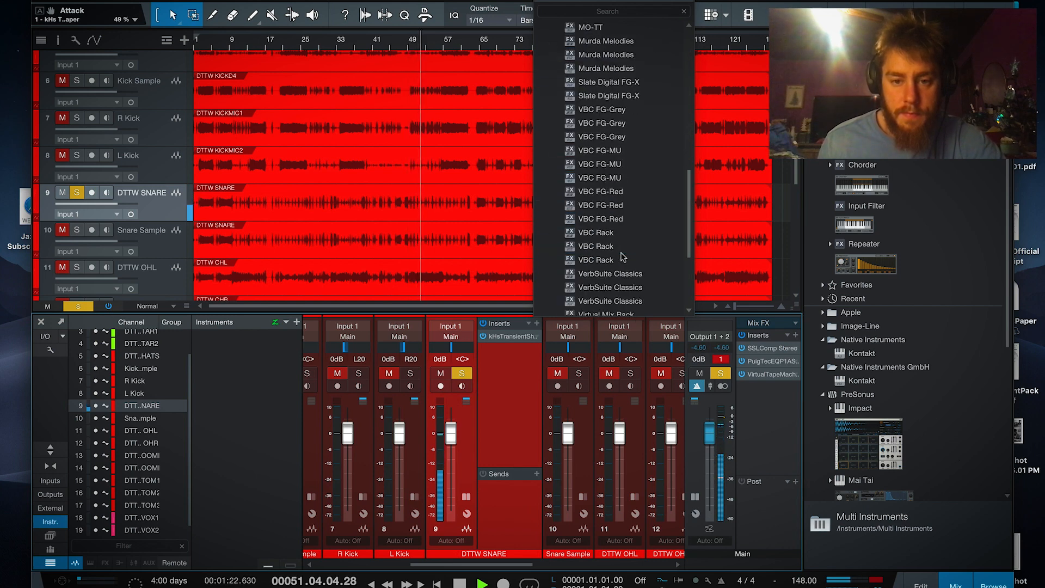
pyautogui.click(630, 207)
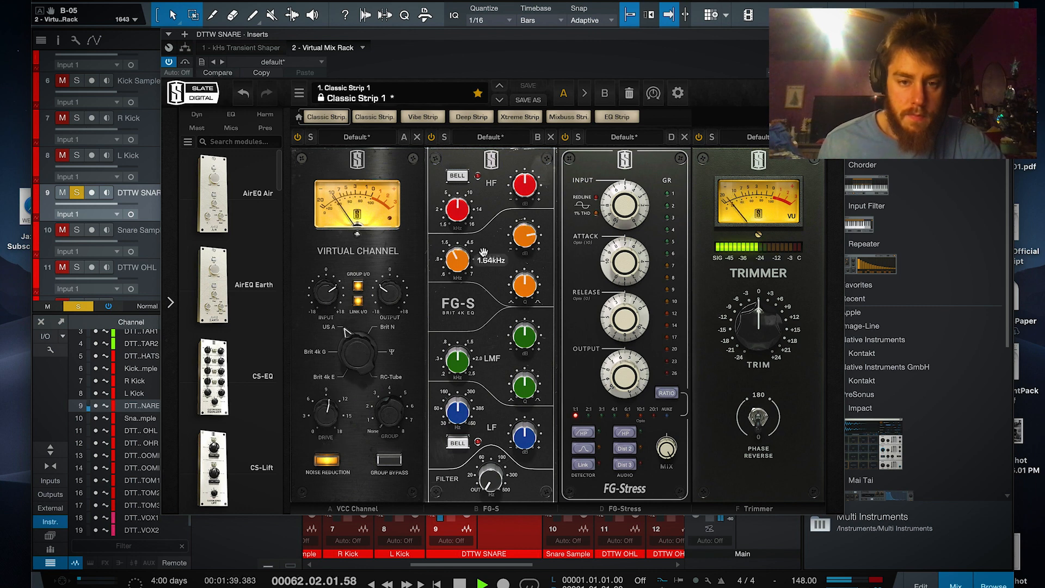
# - Shape the snare with the FG-S EQ: pull back the HMF boost, boost LF 15 dB at 207 Hz, and set the filter to 38.8 Hz
pyautogui.moveTo(524, 236); pyautogui.dragTo(525, 267)
pyautogui.moveTo(526, 437); pyautogui.dragTo(521, 393)
pyautogui.moveTo(454, 406); pyautogui.dragTo(454, 412)
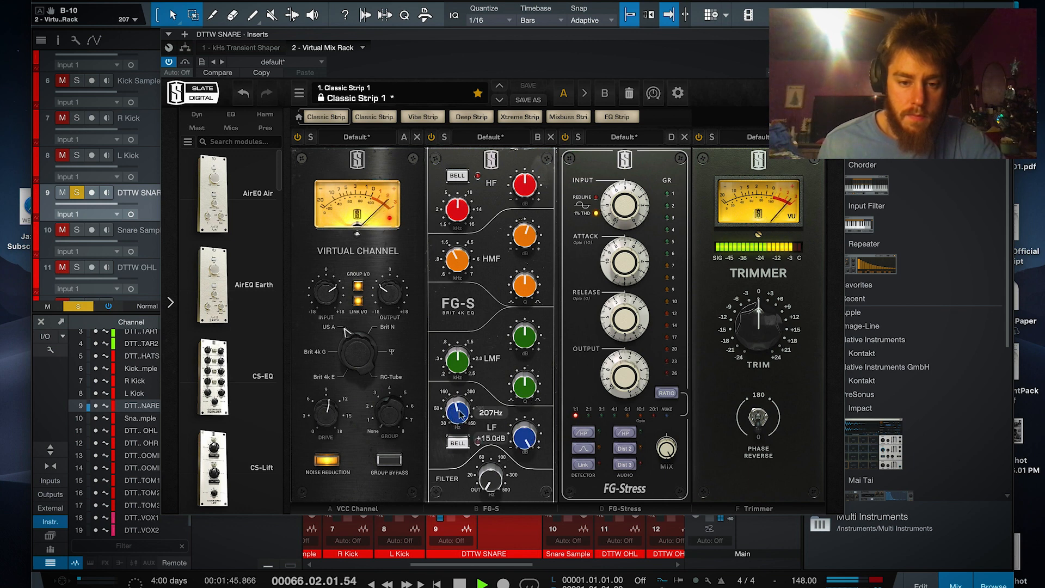
pyautogui.moveTo(490, 477); pyautogui.dragTo(489, 432)
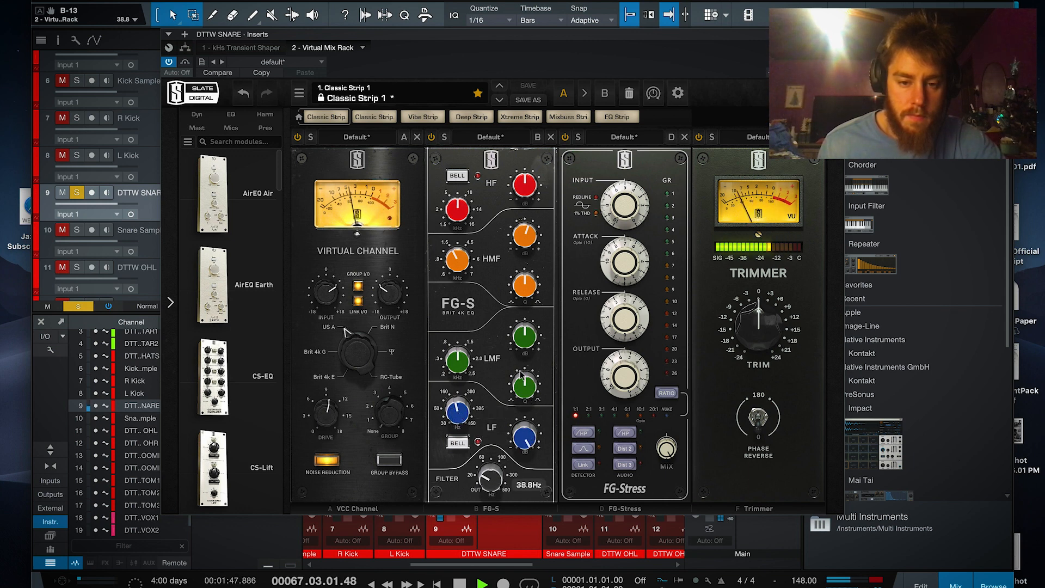
# - Boost the FG-S LMF band, sweep its frequency between 2.30 kHz and 319 Hz by ear, and return its gain to 0 dB
pyautogui.moveTo(525, 338); pyautogui.dragTo(527, 290)
pyautogui.moveTo(466, 354); pyautogui.dragTo(461, 361)
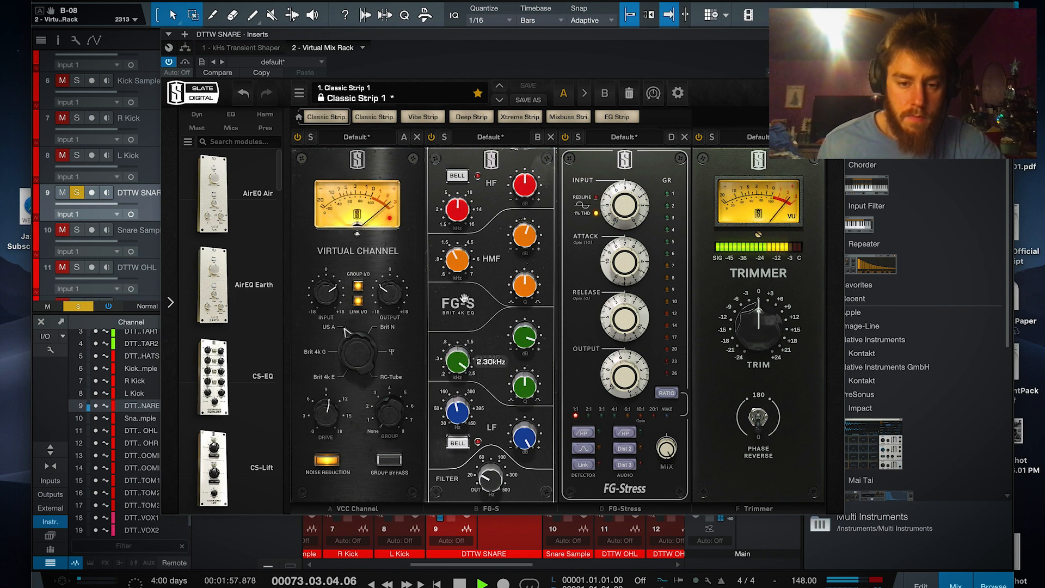
pyautogui.moveTo(485, 272); pyautogui.dragTo(447, 372)
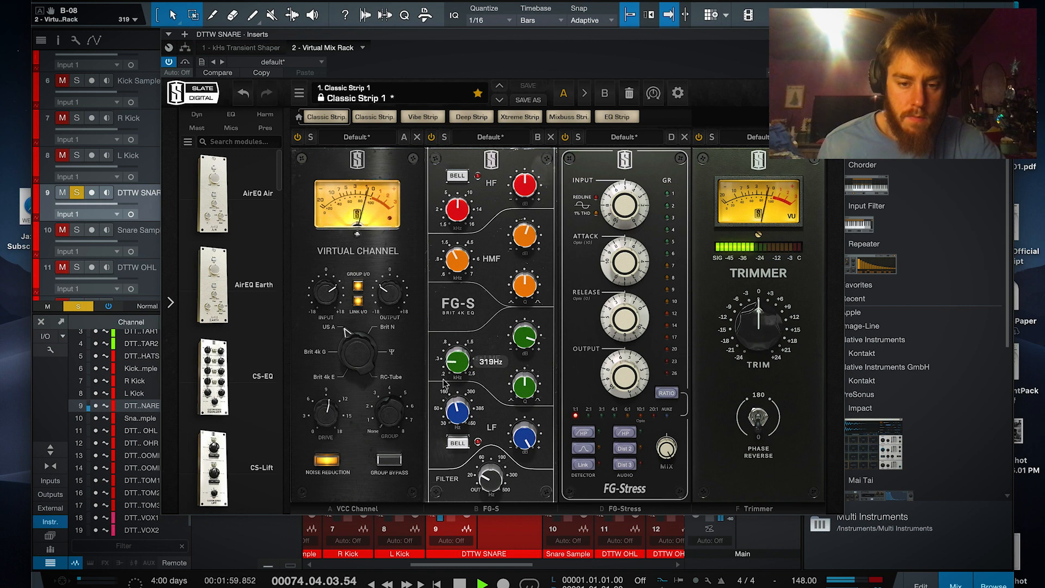
pyautogui.moveTo(520, 346); pyautogui.dragTo(520, 380)
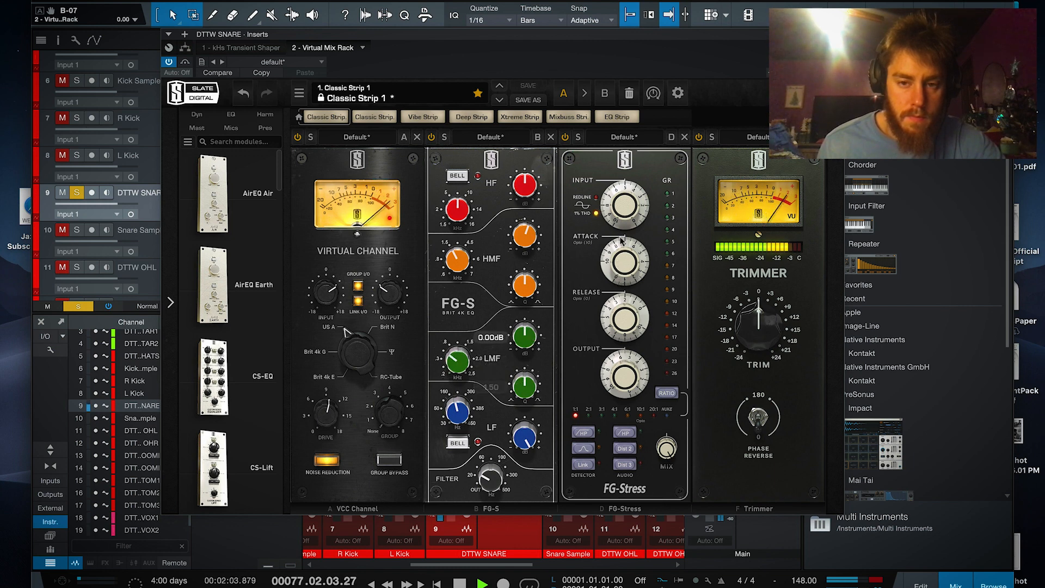
# - Load the "Snare - Parallel Smash" preset in the FG-Stress compressor and stop playback
pyautogui.click(621, 138)
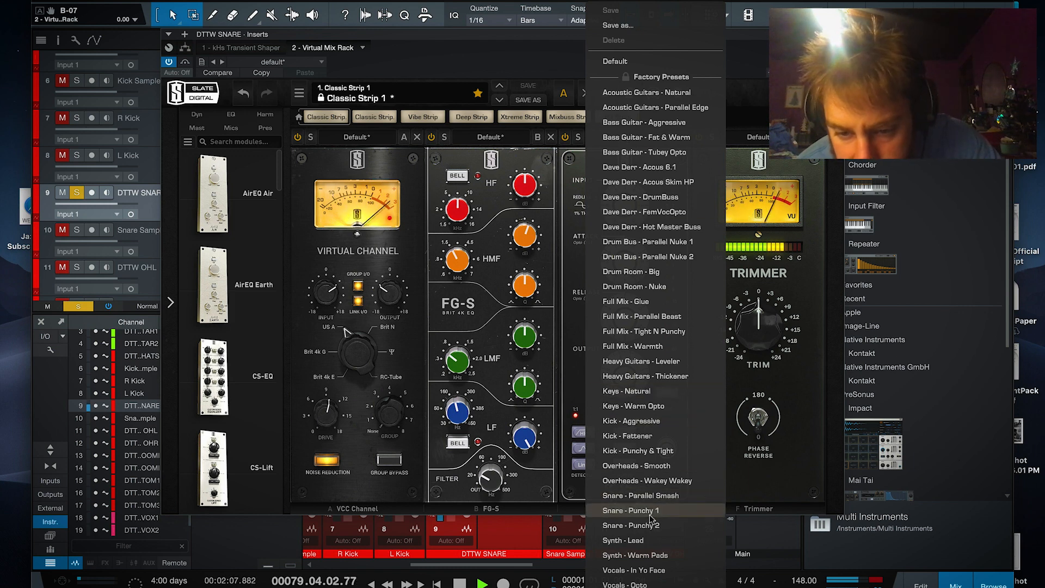
pyautogui.click(656, 496)
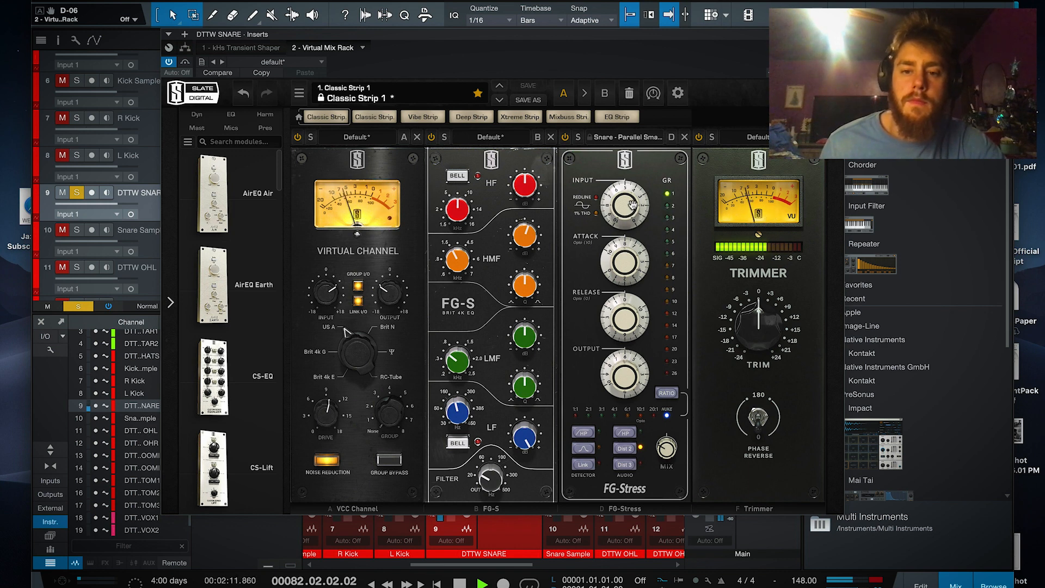
pyautogui.press('space')
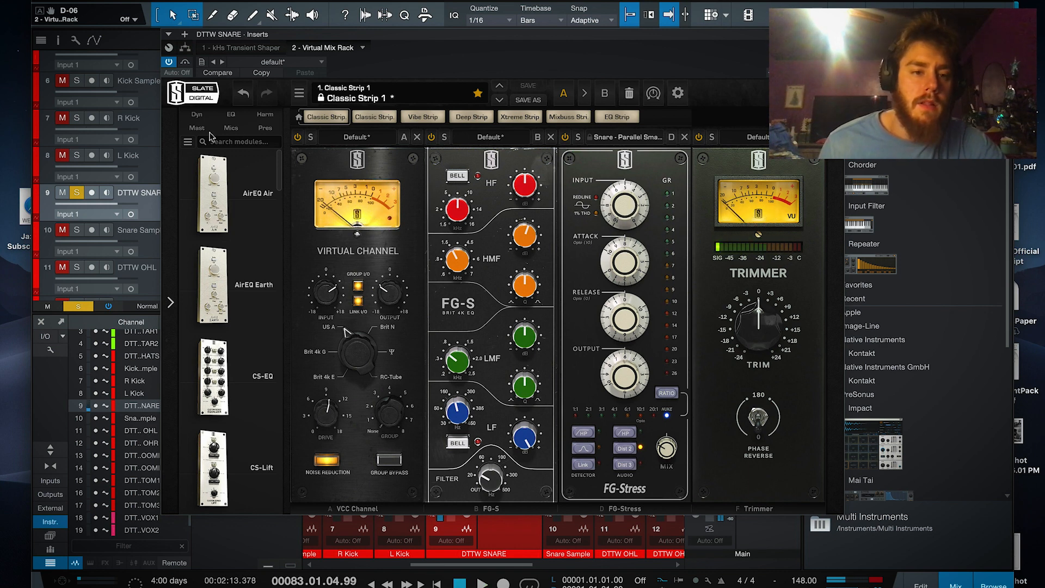
# - Add the Gate:Drums dynamics module to the rack ahead of the Virtual Channel module
pyautogui.click(202, 116)
pyautogui.scroll(-5, 240, 330)
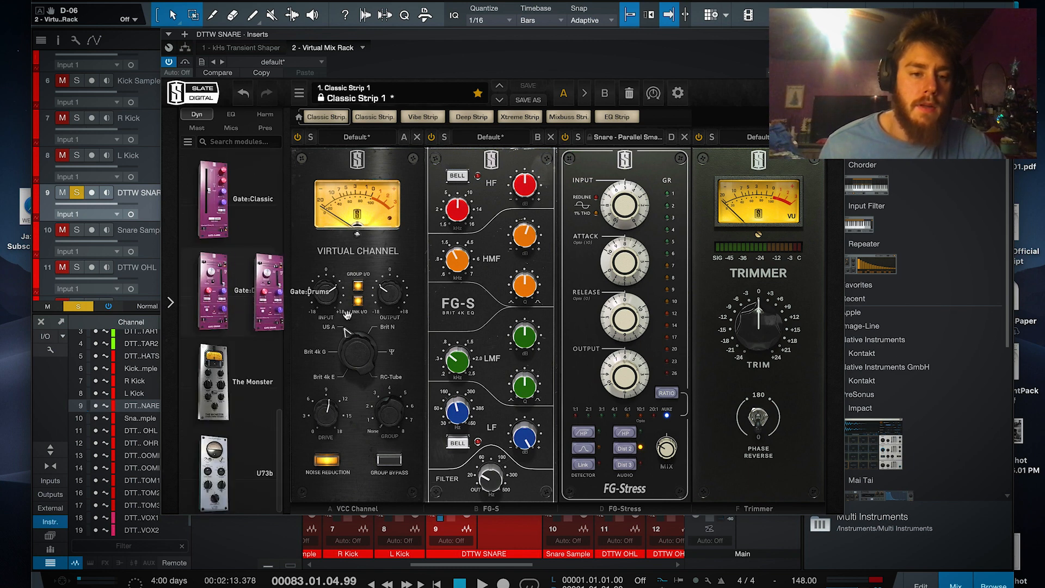
pyautogui.moveTo(229, 310); pyautogui.dragTo(348, 319)
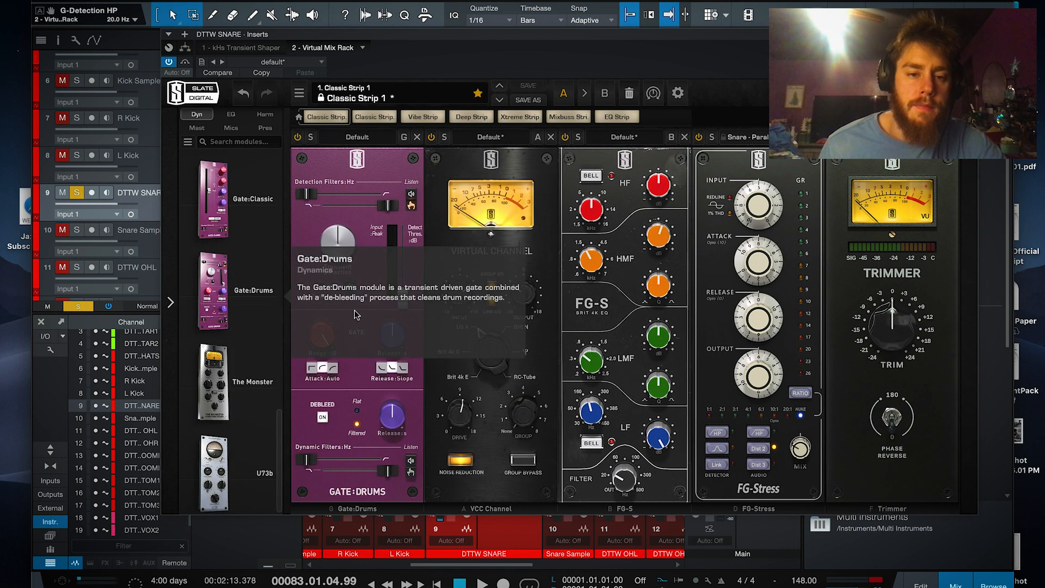
# - Start playback and set the Gate:Drums detection threshold to about -22.4 dB and transient detection to 9.69
pyautogui.press('space')
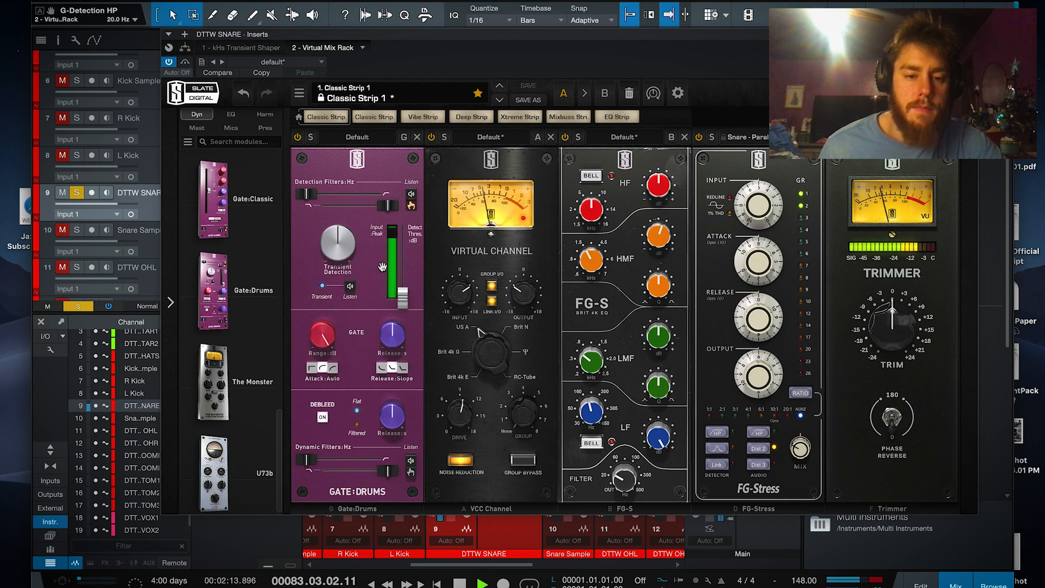
pyautogui.moveTo(406, 301); pyautogui.dragTo(410, 259)
pyautogui.moveTo(345, 244); pyautogui.dragTo(348, 186)
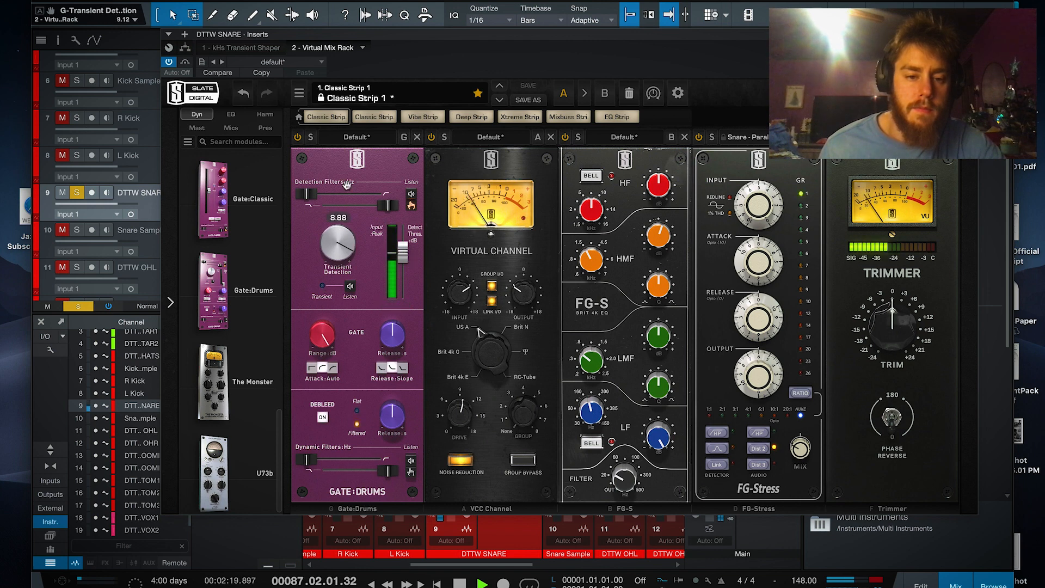
pyautogui.moveTo(403, 254)
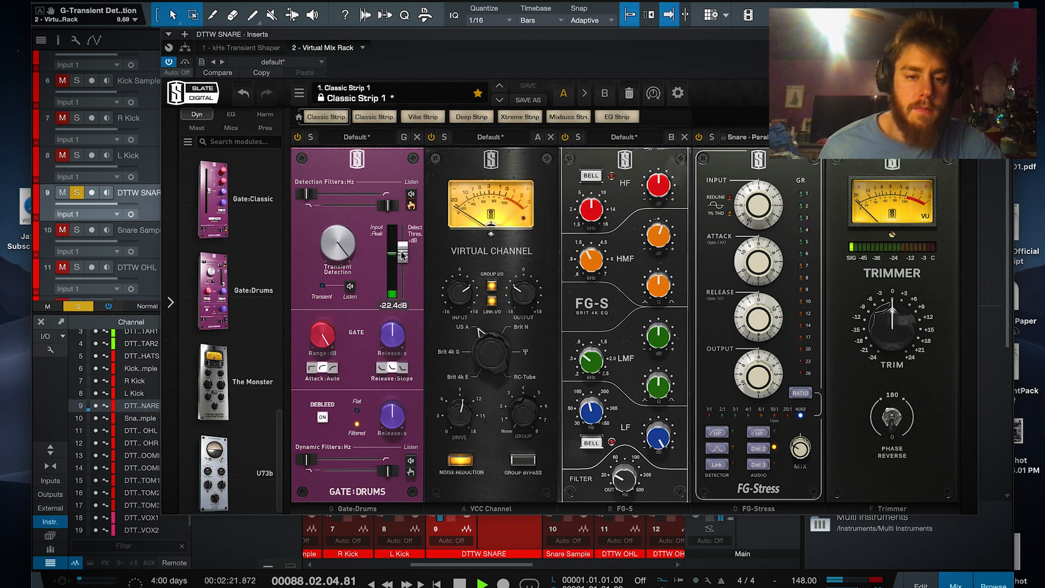
# - Narrow the gate's detection filters to about 51 Hz and 8876 Hz, and bring the dynamic filters inward with the low-pass at 8376 Hz
pyautogui.moveTo(386, 211); pyautogui.dragTo(383, 214)
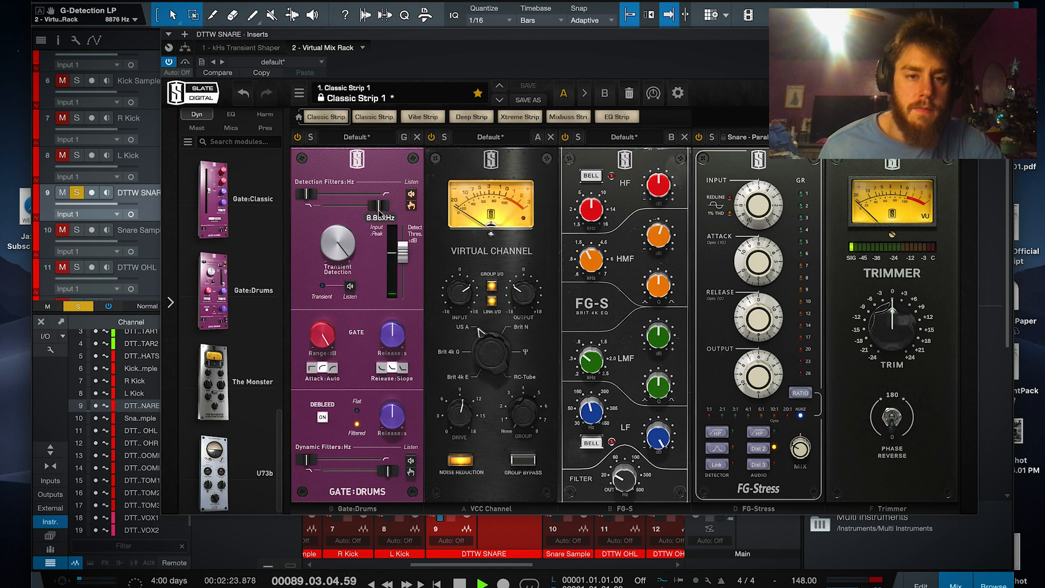
pyautogui.moveTo(307, 195); pyautogui.dragTo(322, 197)
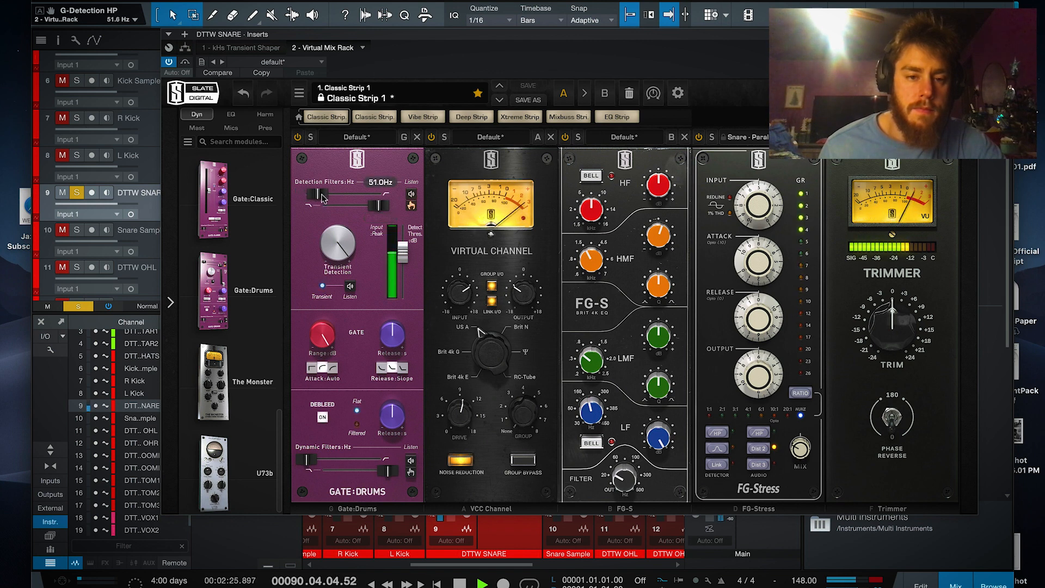
pyautogui.moveTo(404, 256)
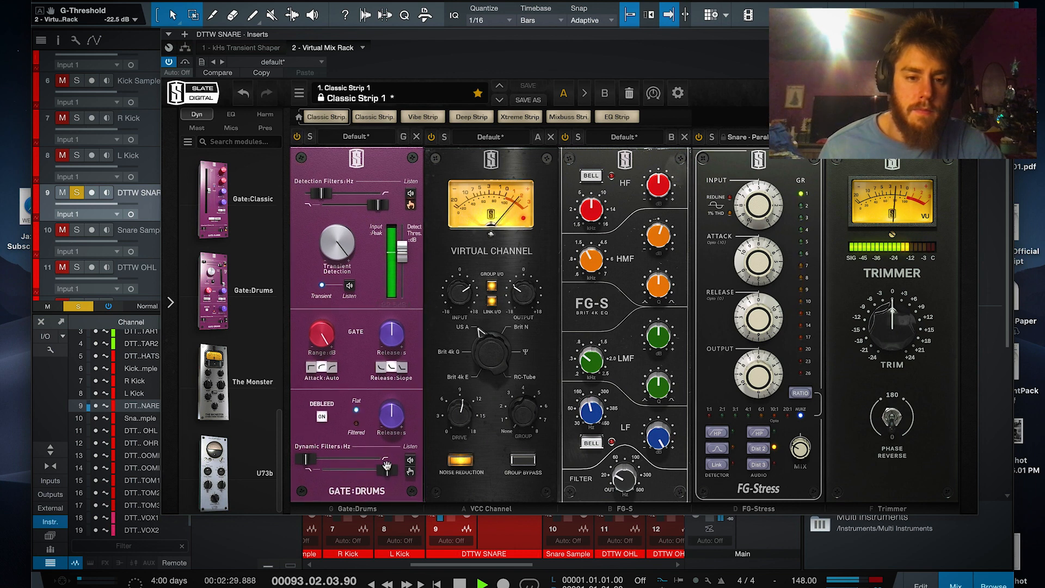
pyautogui.moveTo(388, 470)
pyautogui.mouseDown()
pyautogui.moveTo(316, 461)
pyautogui.moveTo(378, 471)
pyautogui.mouseUp()
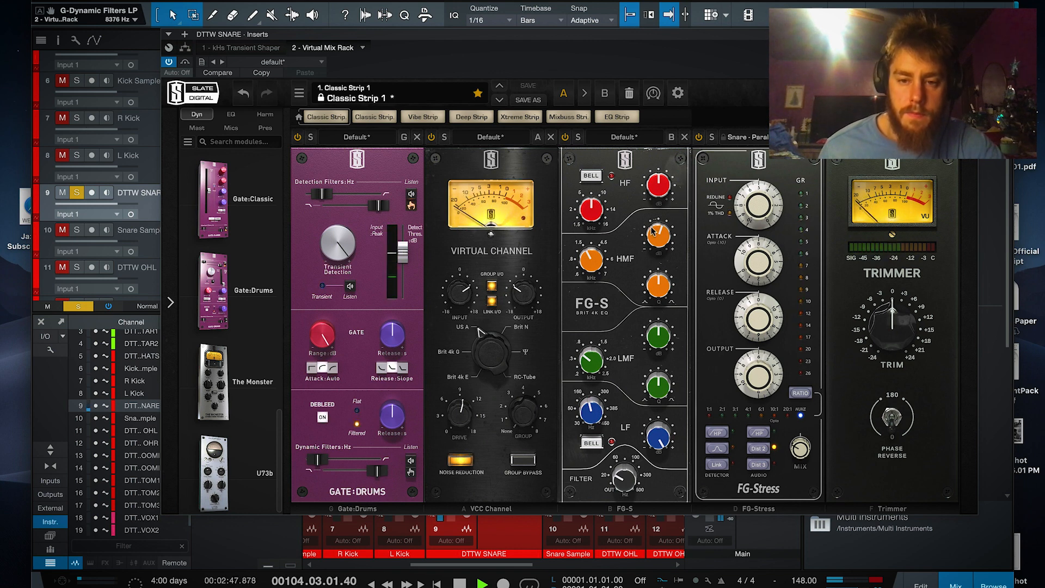
# - Replay from about bar 35, set the FG-S HF gain to +1.22 dB, and adjust the FG-Stress input to 4.30
pyautogui.moveTo(538, 33); pyautogui.dragTo(504, 103)
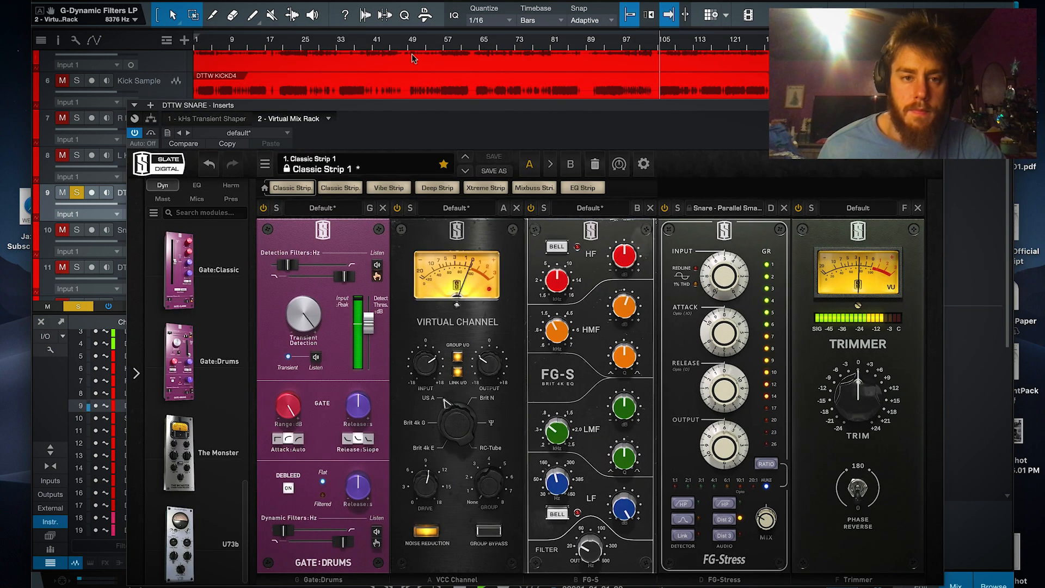
pyautogui.click(346, 44)
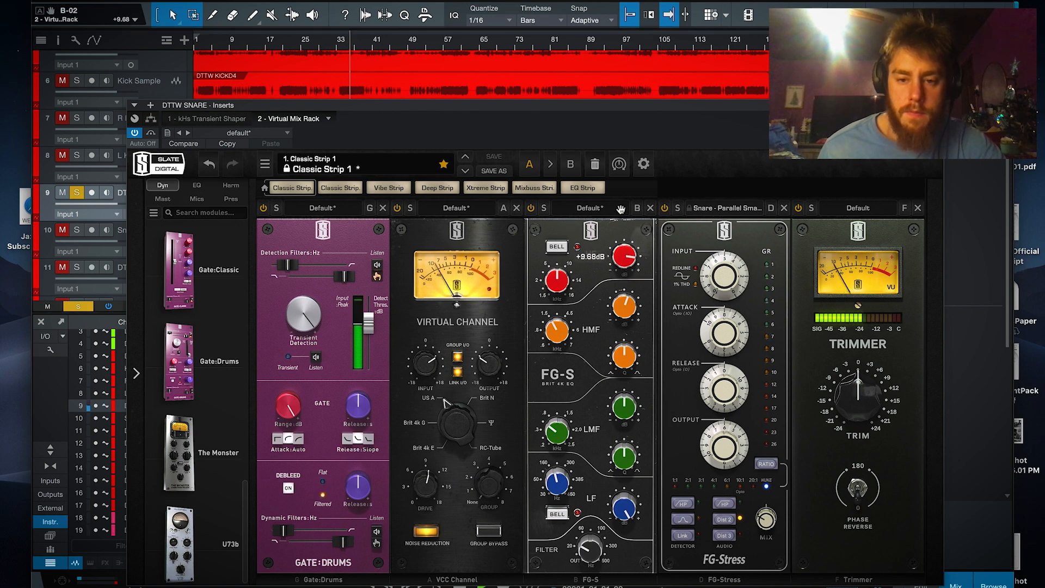
pyautogui.moveTo(622, 271)
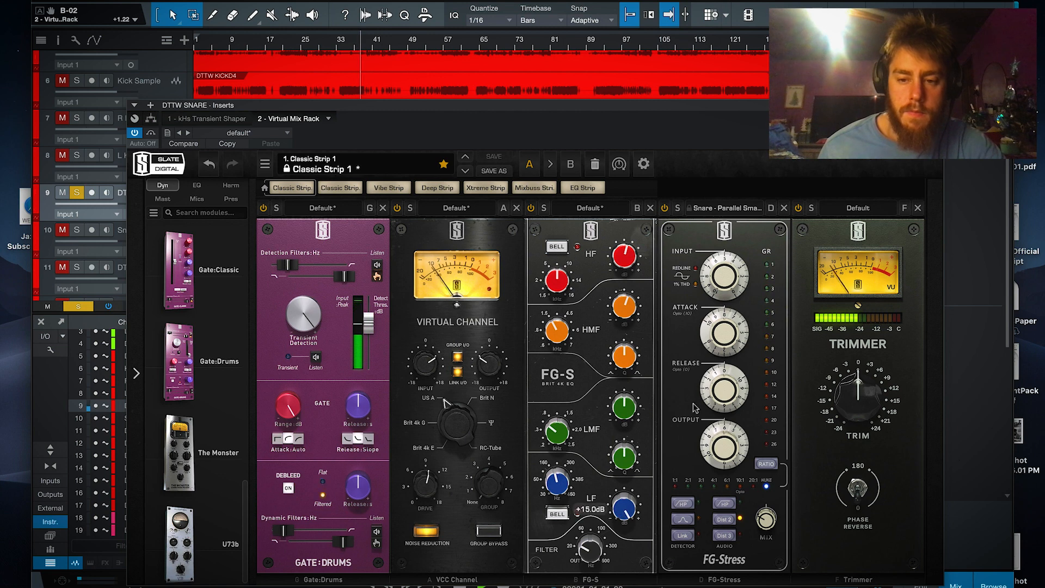
pyautogui.moveTo(726, 277)
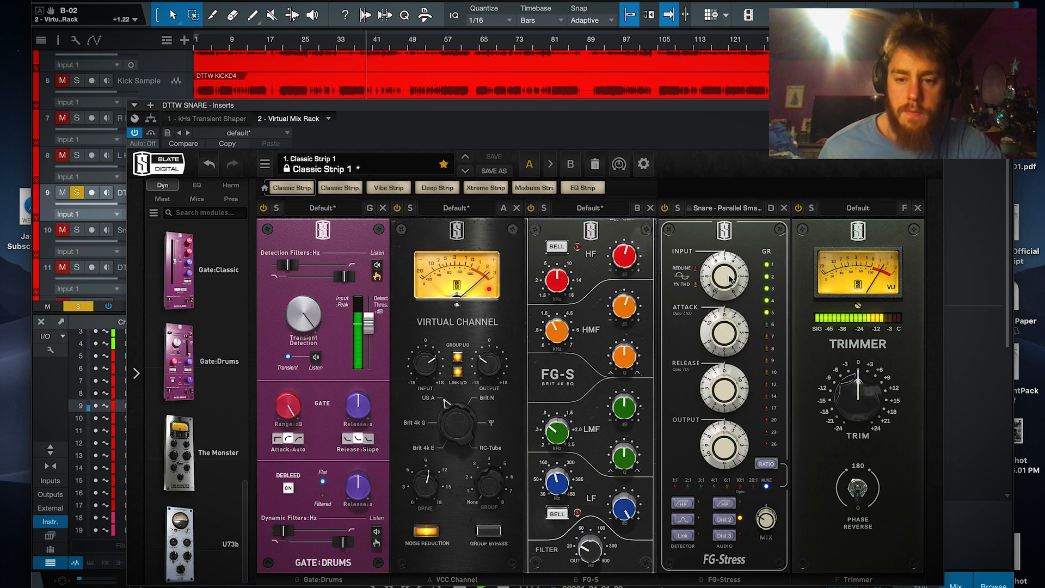
pyautogui.moveTo(727, 278); pyautogui.dragTo(728, 284)
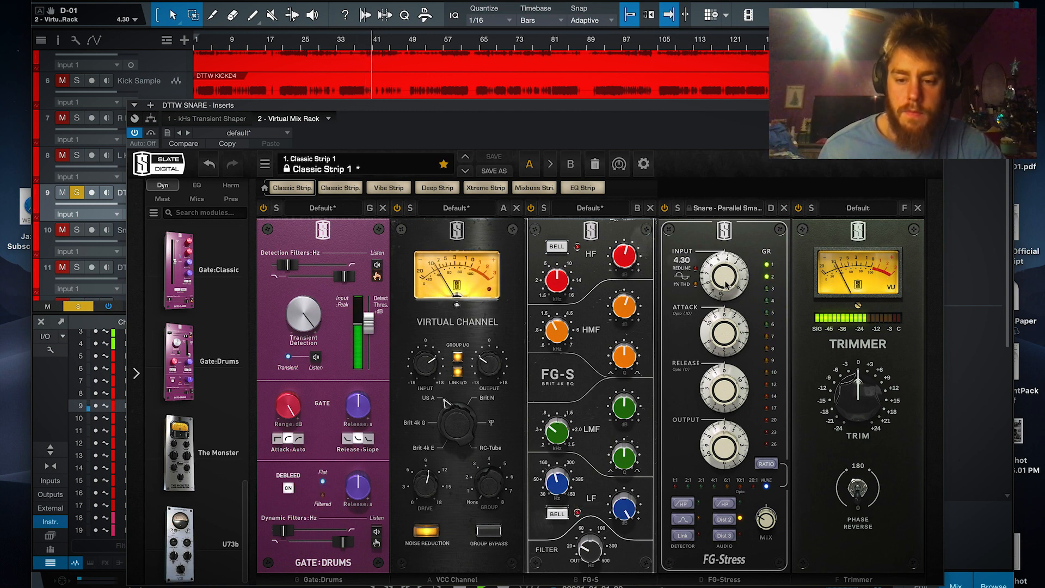
# - Check the DTTW SNARE channel level in the mixer and lower the Virtual Mix Rack's Trimmer to -4.84 dB
pyautogui.click(937, 105)
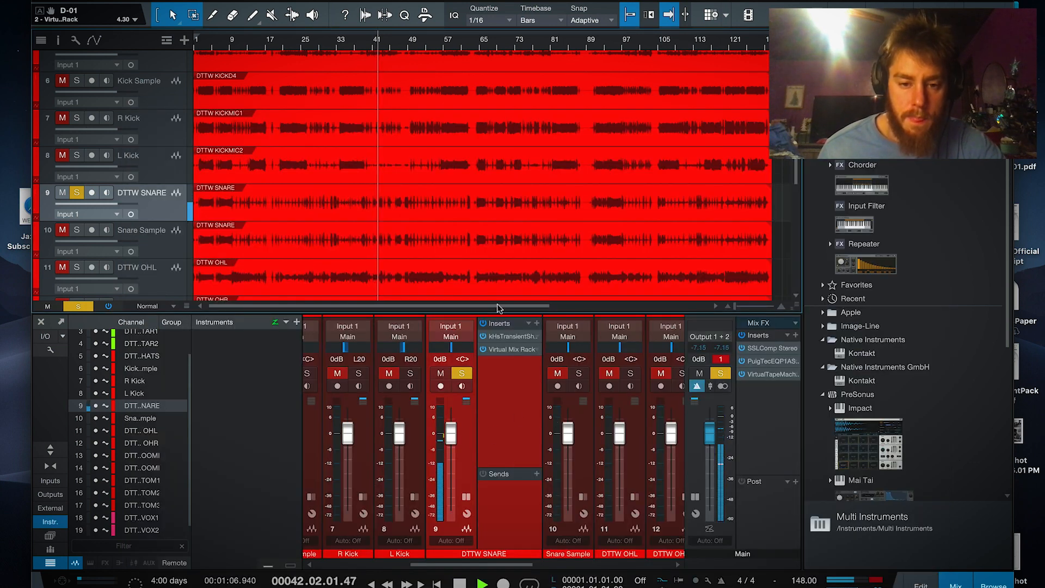
pyautogui.click(514, 351)
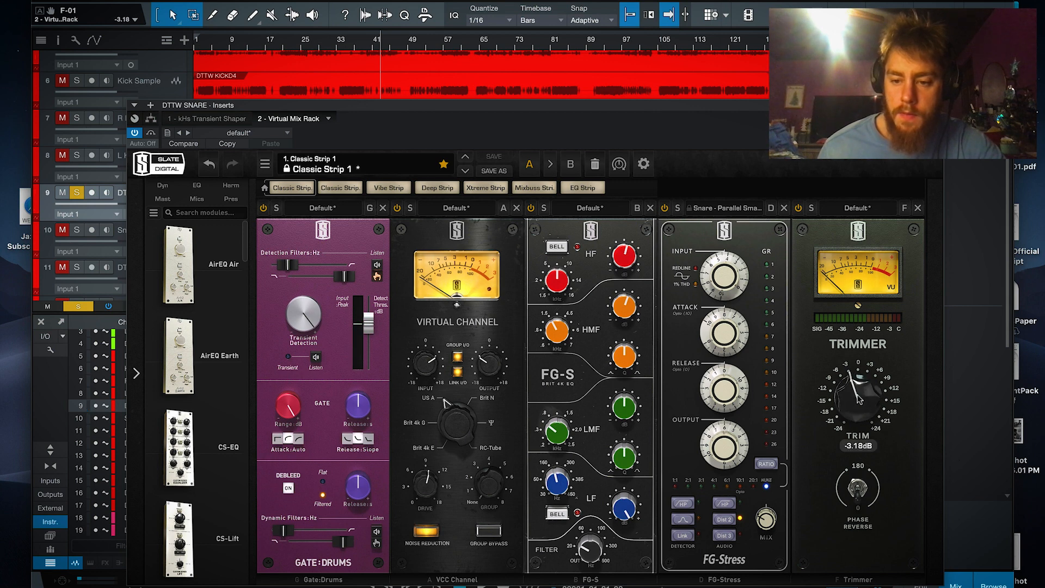
pyautogui.click(936, 105)
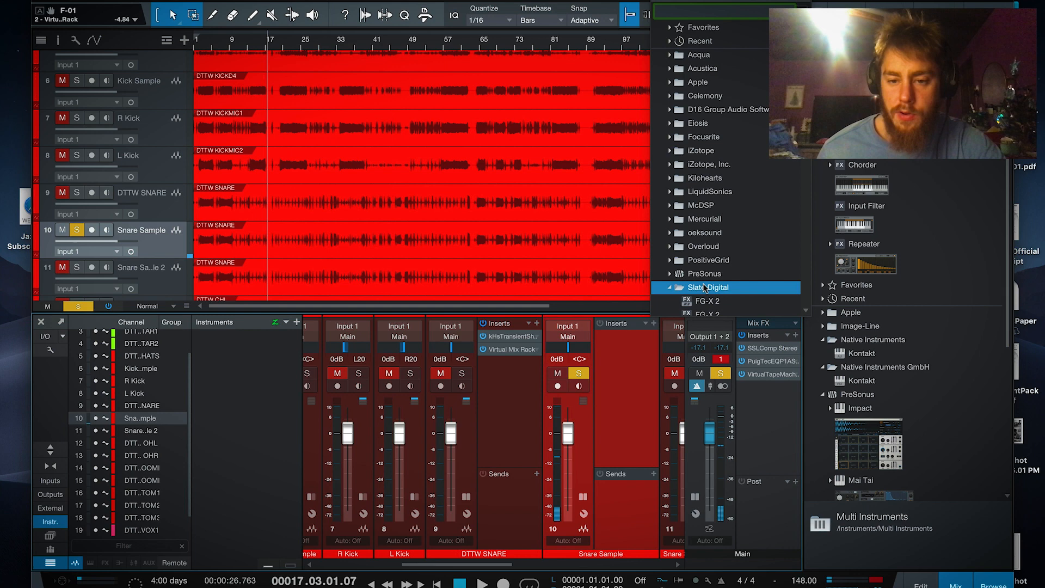
# - Insert Steven Slate's Trigger 2 plug-in on the Snare Sample channel
pyautogui.doubleClick(706, 287)
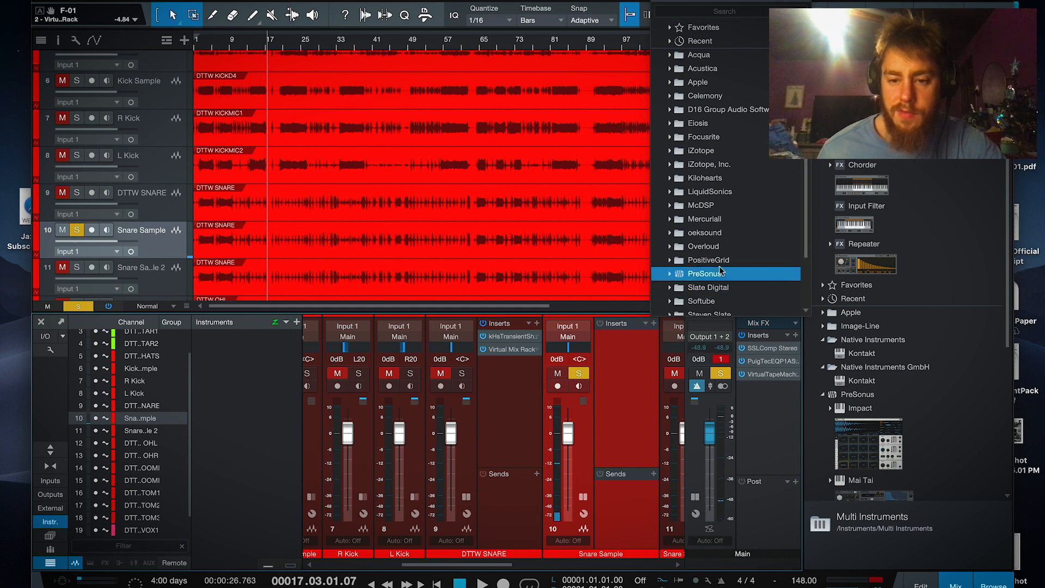
pyautogui.scroll(-3, 713, 256)
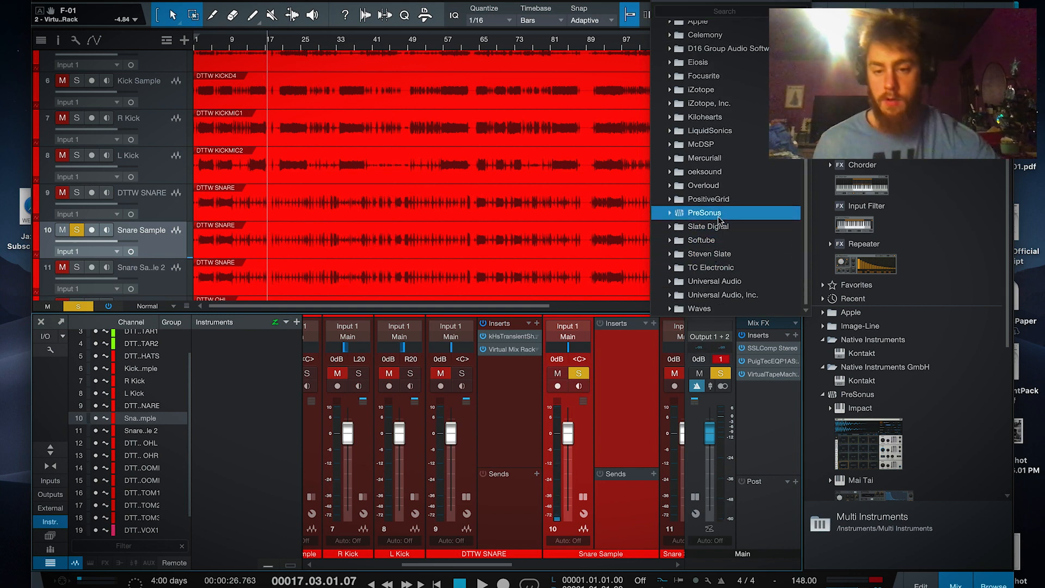
pyautogui.doubleClick(711, 253)
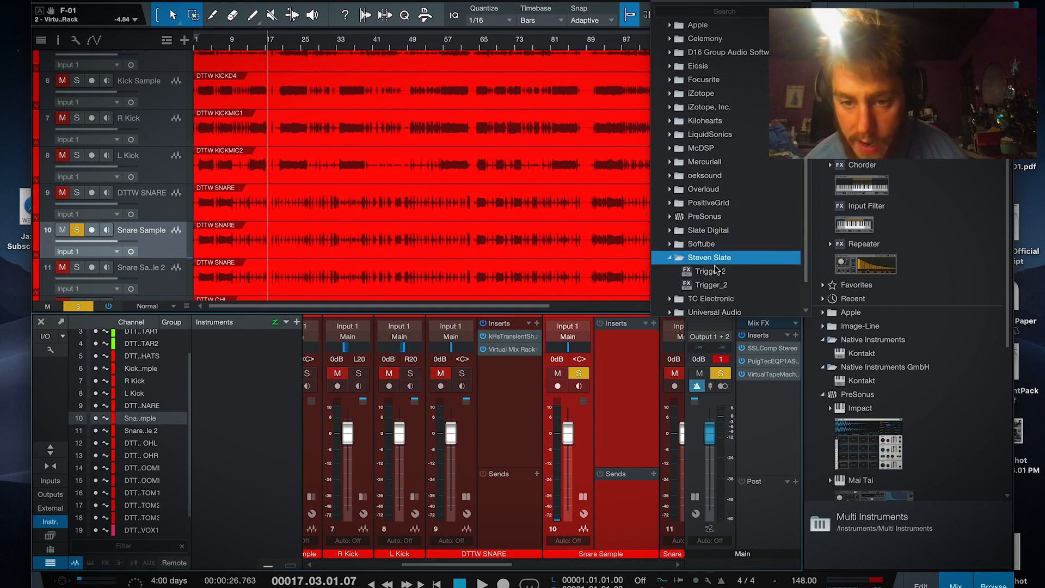
pyautogui.doubleClick(711, 271)
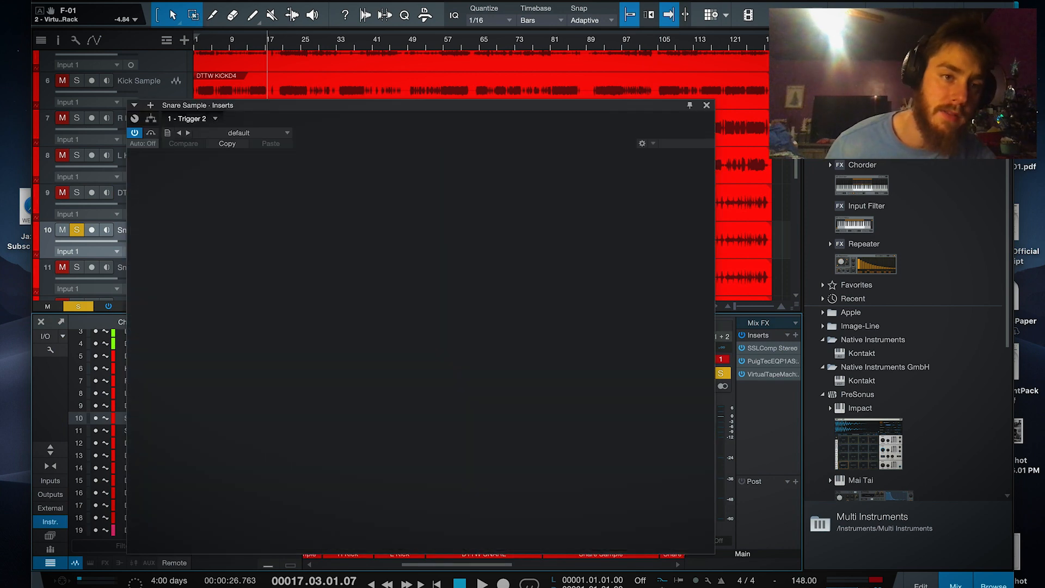
pyautogui.click(100, 3)
pyautogui.click(125, 116)
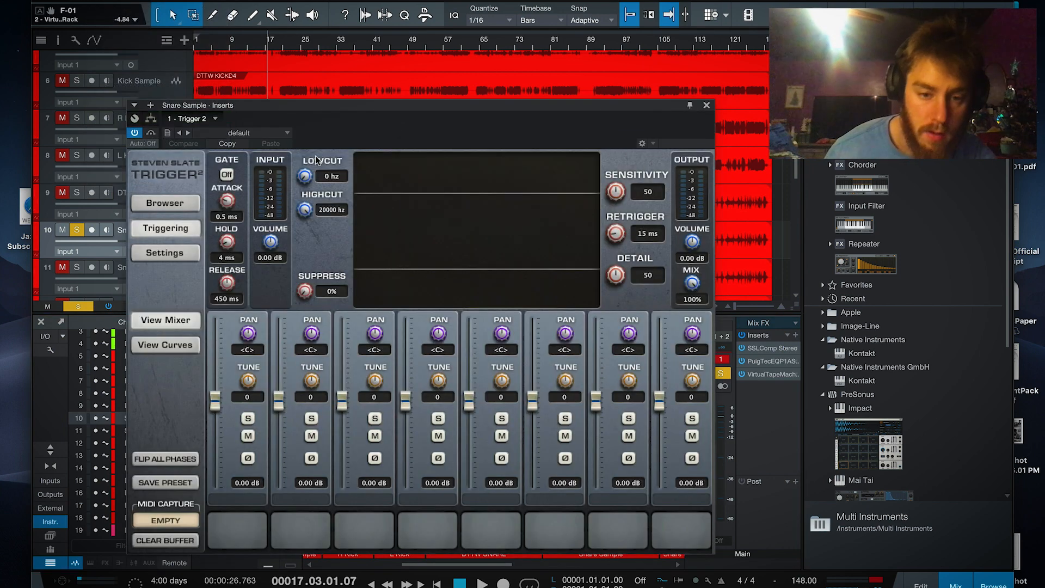
# - Load the GGD Modern and Massive "Snr Top - Ludwig Supraphonic COB 14x6.5 Snare" sample into Trigger 2's first slot
pyautogui.click(182, 203)
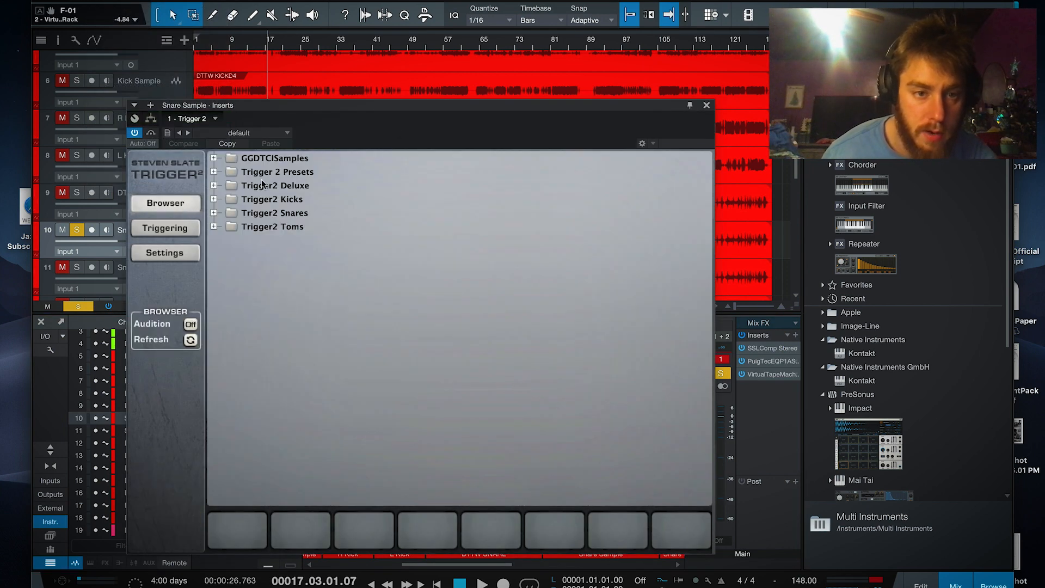
pyautogui.click(213, 158)
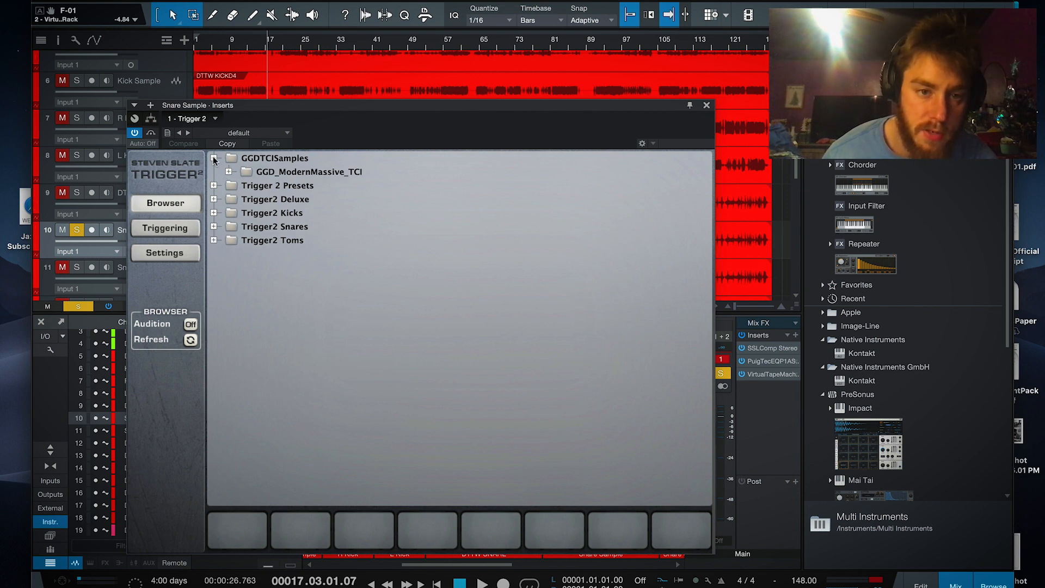
pyautogui.click(228, 172)
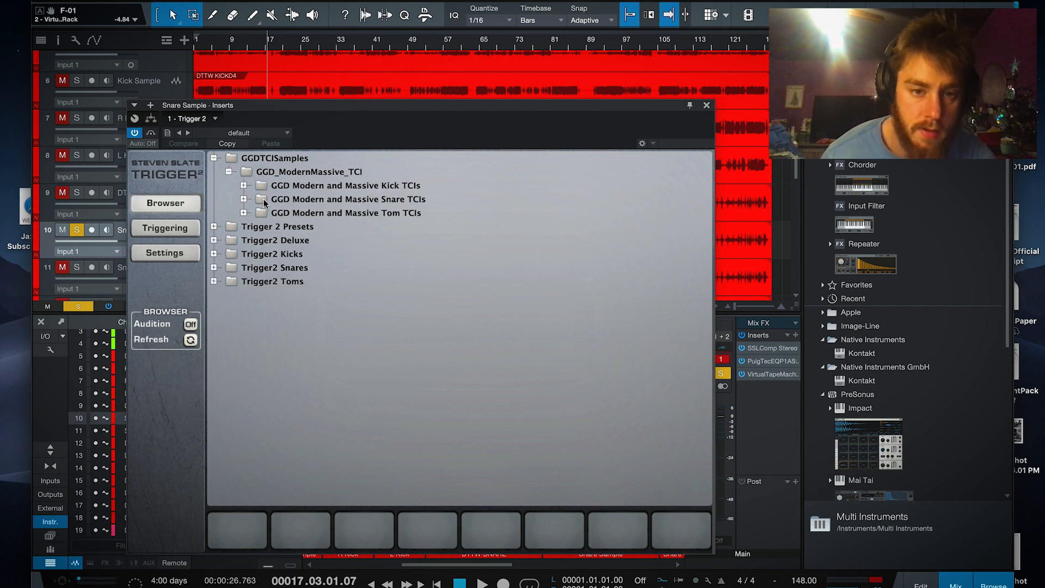
pyautogui.click(244, 199)
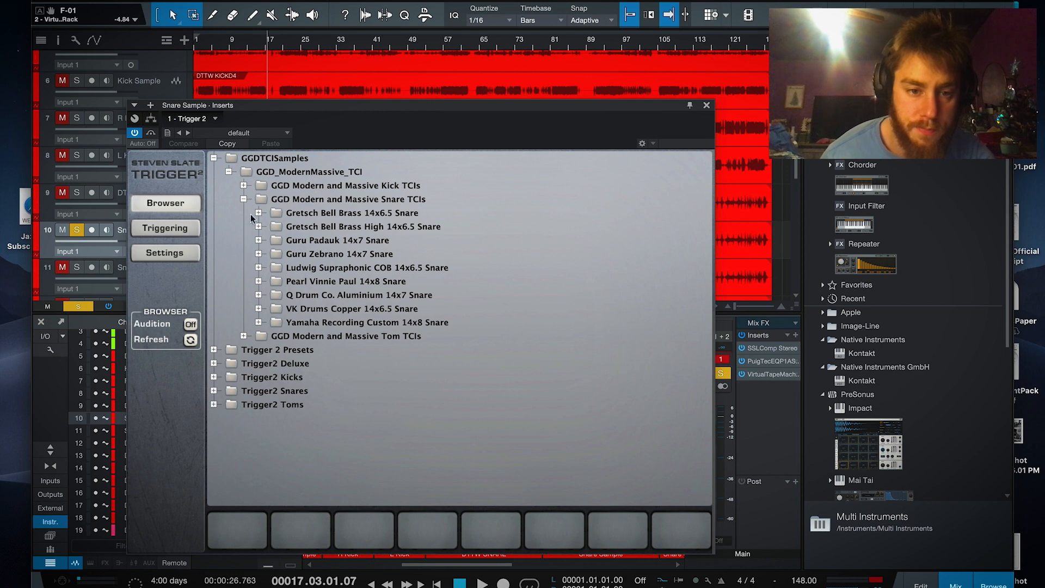
pyautogui.click(258, 268)
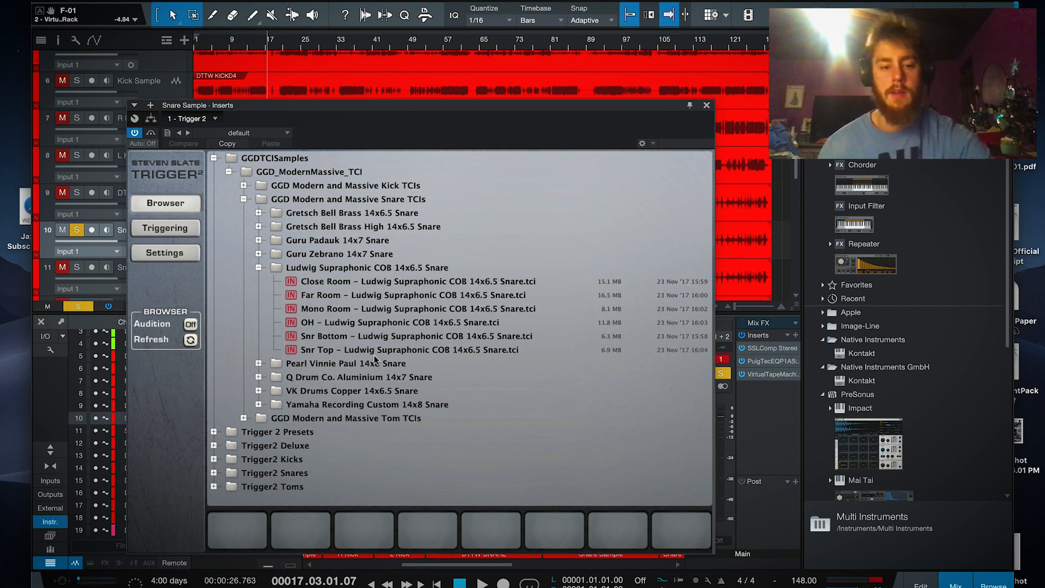
pyautogui.moveTo(368, 351); pyautogui.dragTo(250, 529)
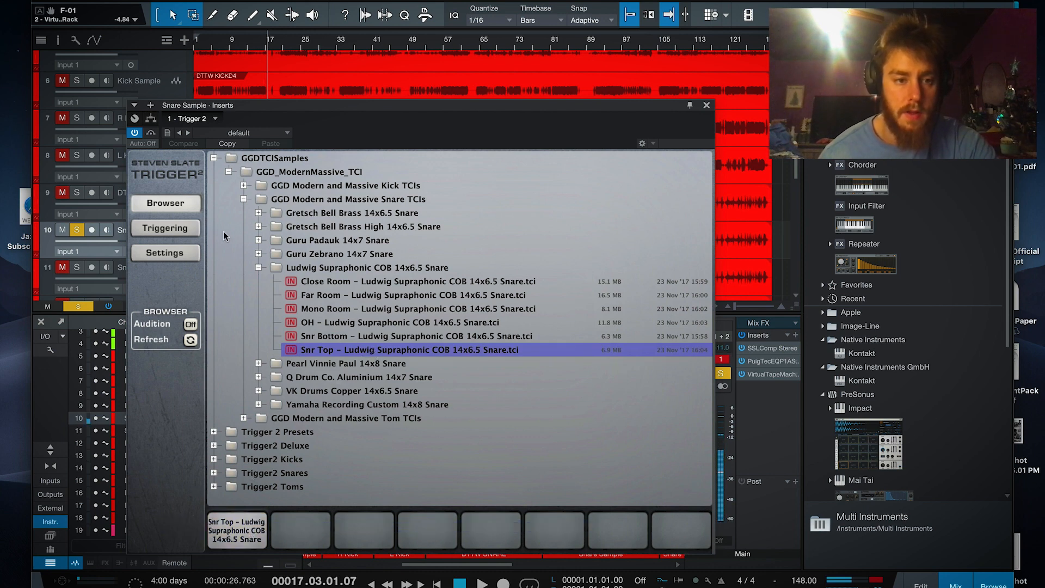
# - Tune the first slot's snare sample up to 25 in the triggering view and audition it
pyautogui.click(166, 228)
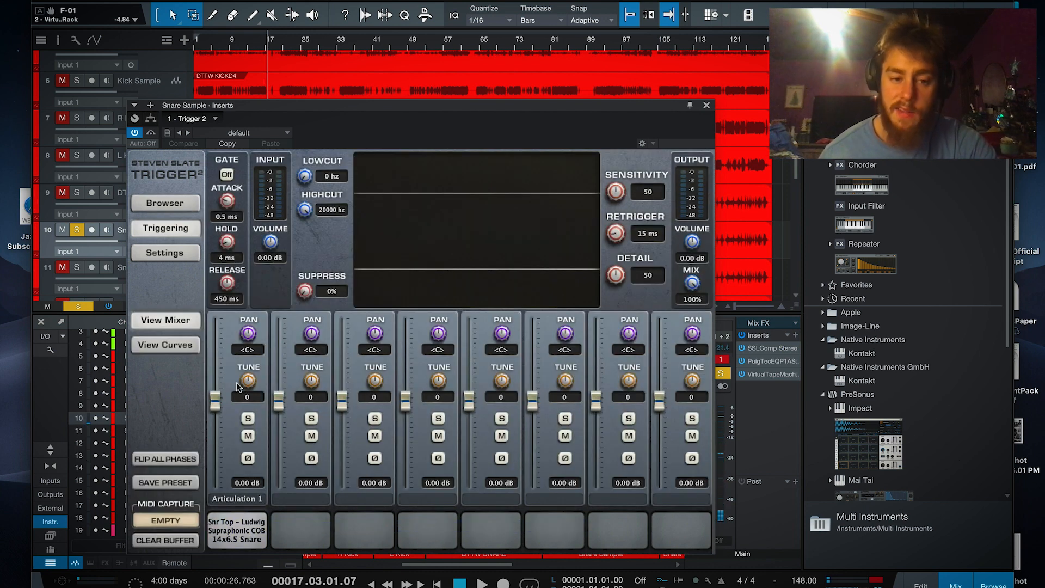
pyautogui.moveTo(247, 380)
pyautogui.mouseDown()
pyautogui.moveTo(249, 363)
pyautogui.moveTo(249, 373)
pyautogui.mouseUp()
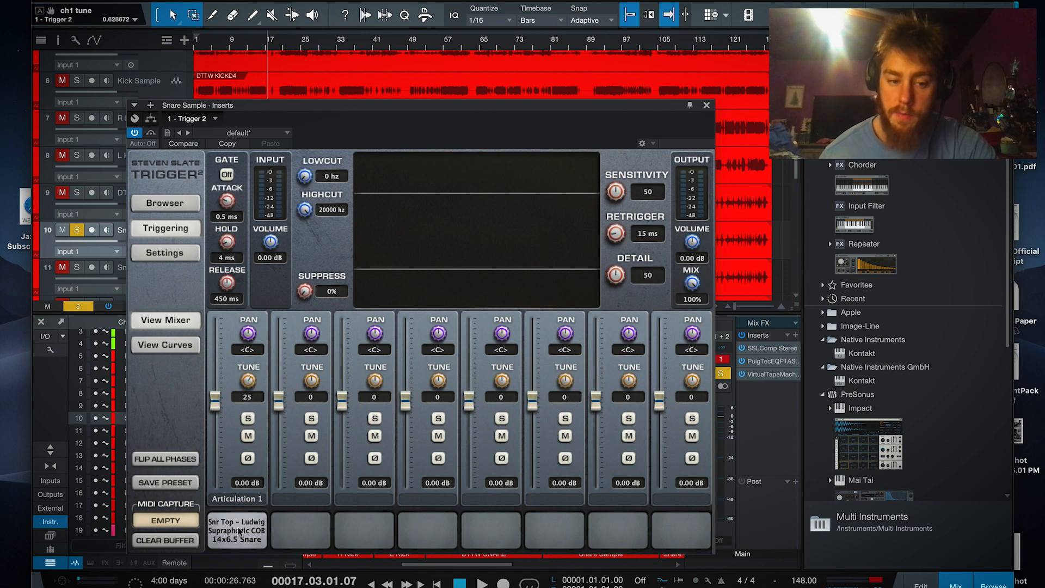
pyautogui.click(239, 531)
pyautogui.click(239, 531)
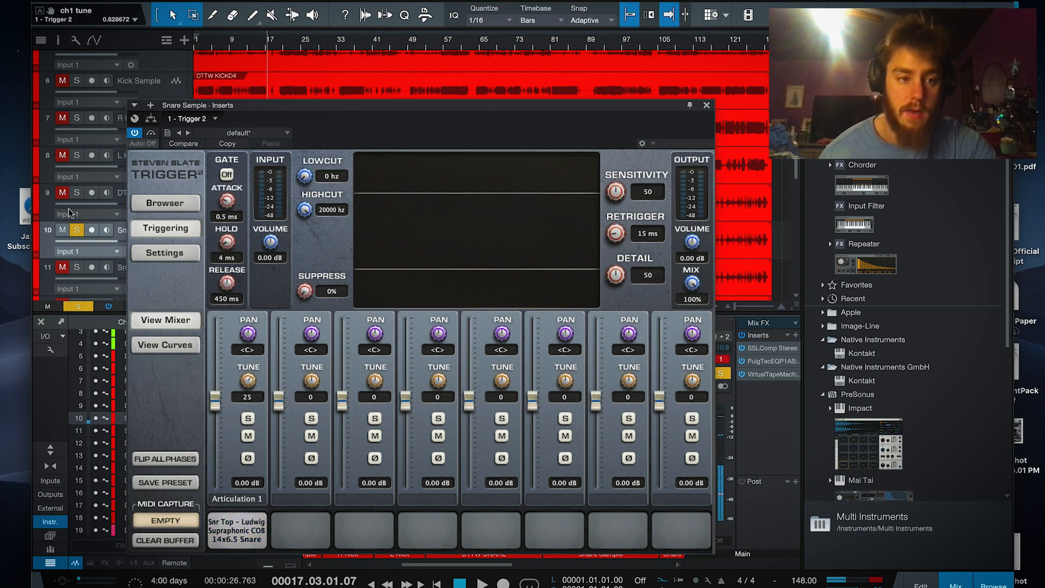
# - Play the Snare Sample track and compare Trigger 2's output mix at 0% and 100%
pyautogui.click(77, 192)
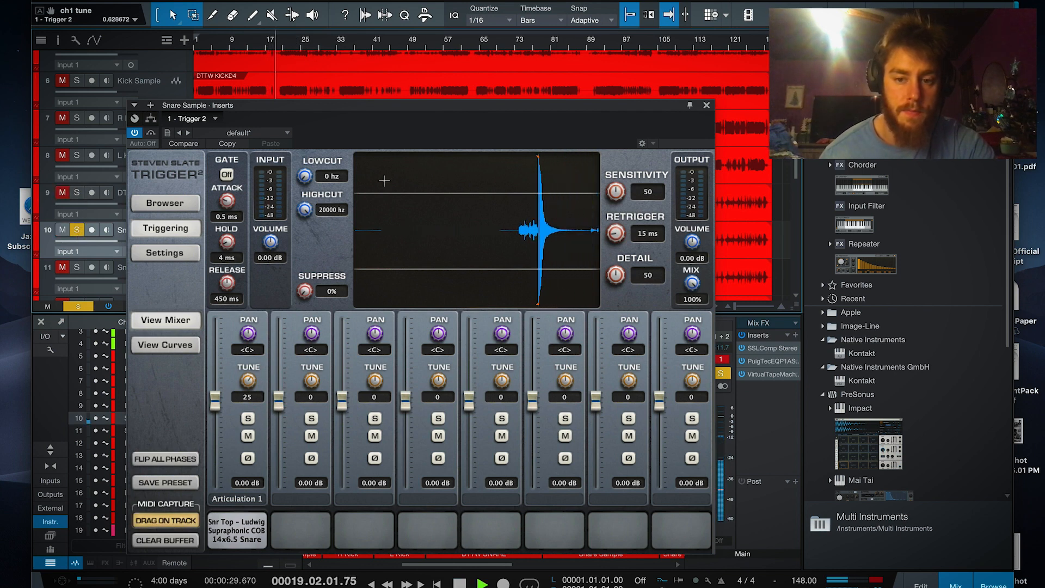
pyautogui.moveTo(692, 282); pyautogui.dragTo(692, 354)
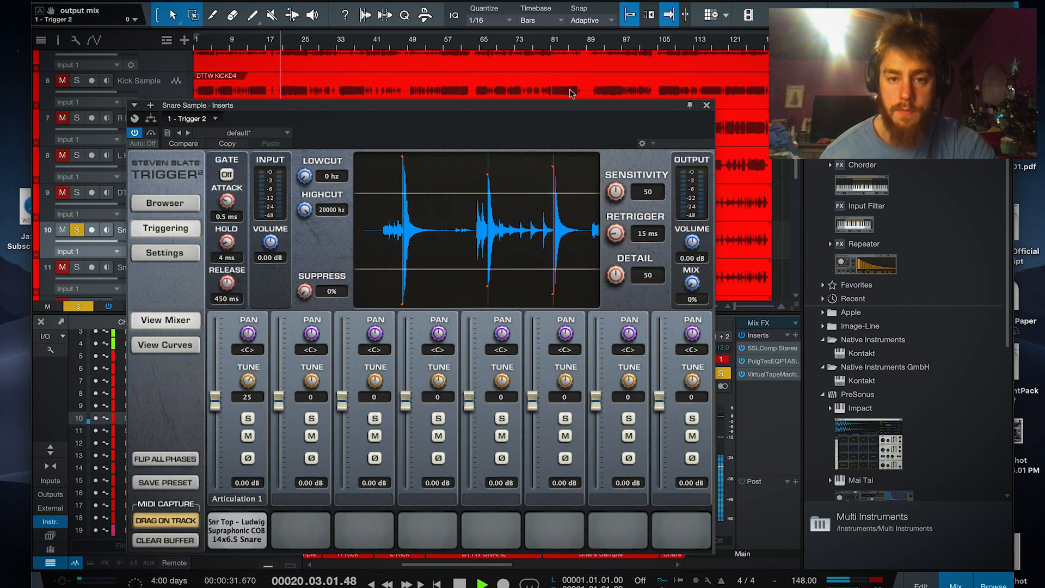
pyautogui.moveTo(568, 105); pyautogui.dragTo(558, 49)
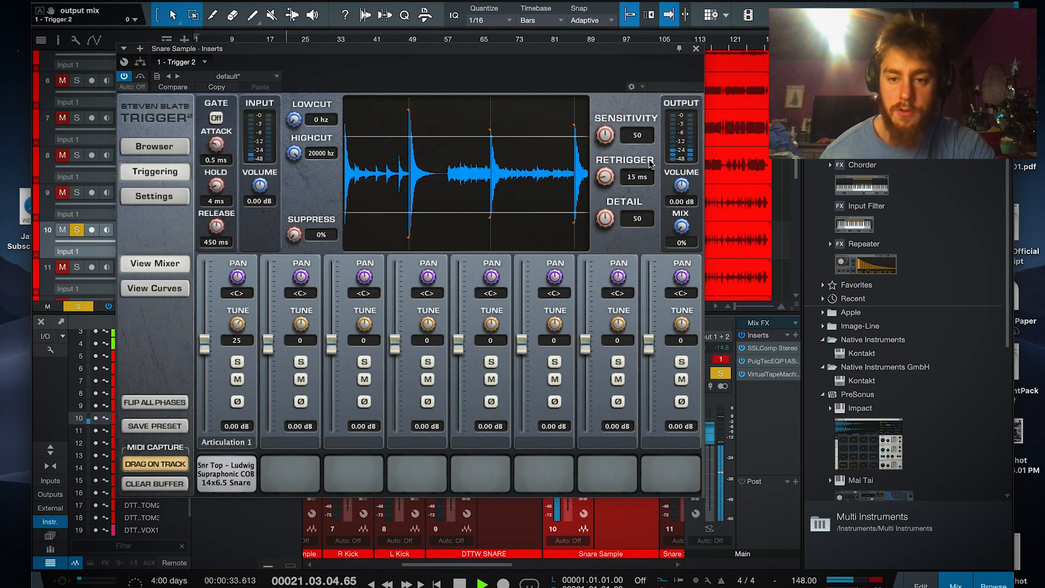
pyautogui.moveTo(682, 232); pyautogui.dragTo(701, 121)
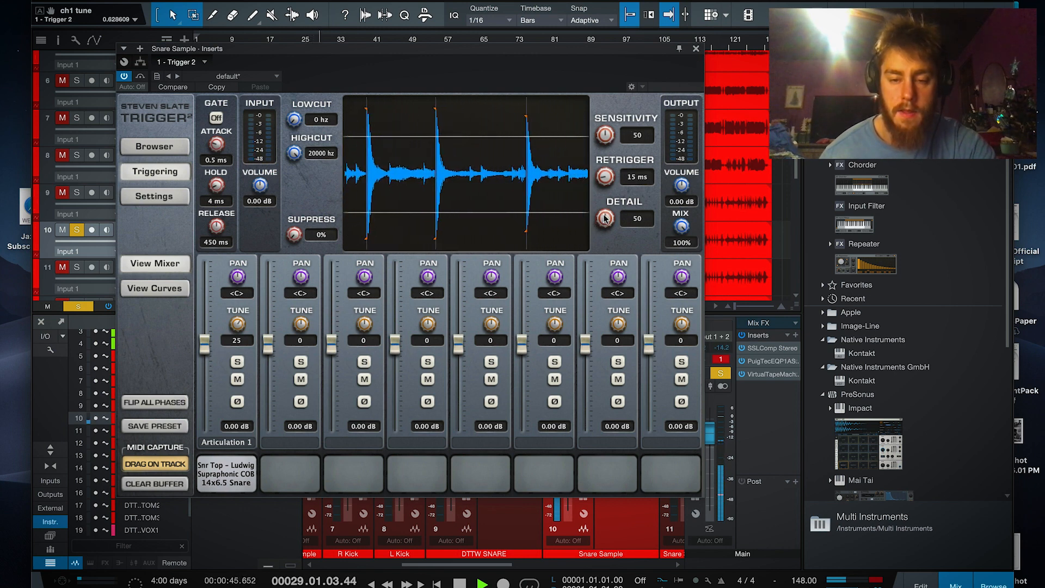
# - Raise Trigger 2's sensitivity to 60 and move the plug-in window down to uncover the timeline
pyautogui.moveTo(606, 138); pyautogui.dragTo(612, 120)
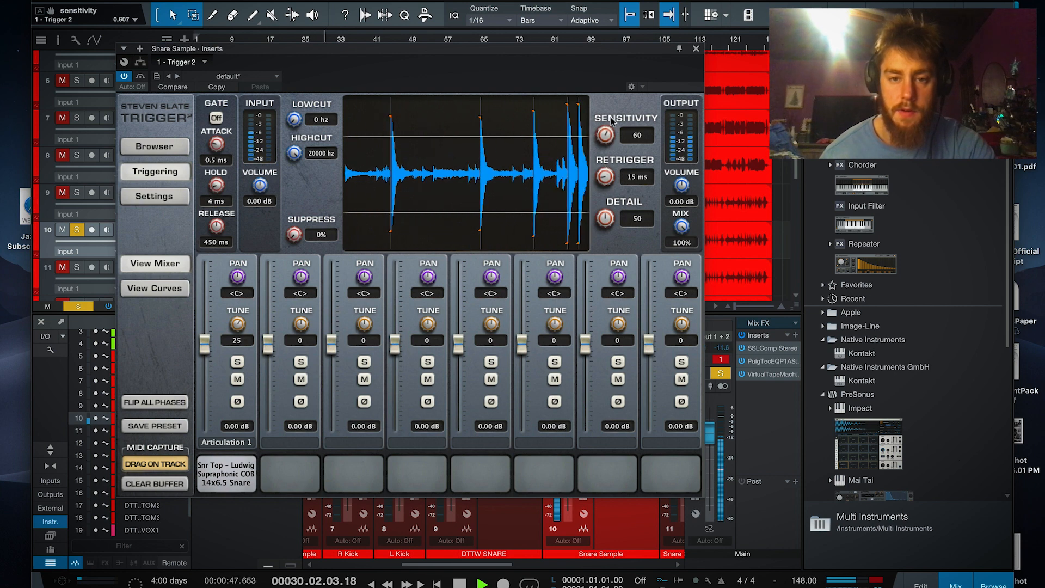
pyautogui.moveTo(592, 56); pyautogui.dragTo(597, 97)
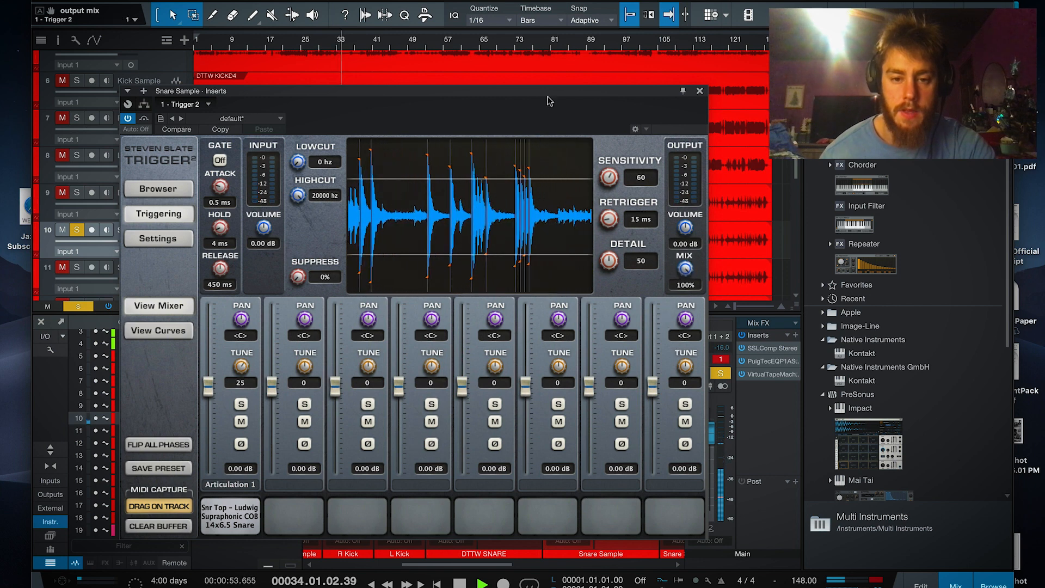
# - Adjust Trigger 2's detail to 40 during playback and enlarge the timeline around bar 43
pyautogui.click(336, 42)
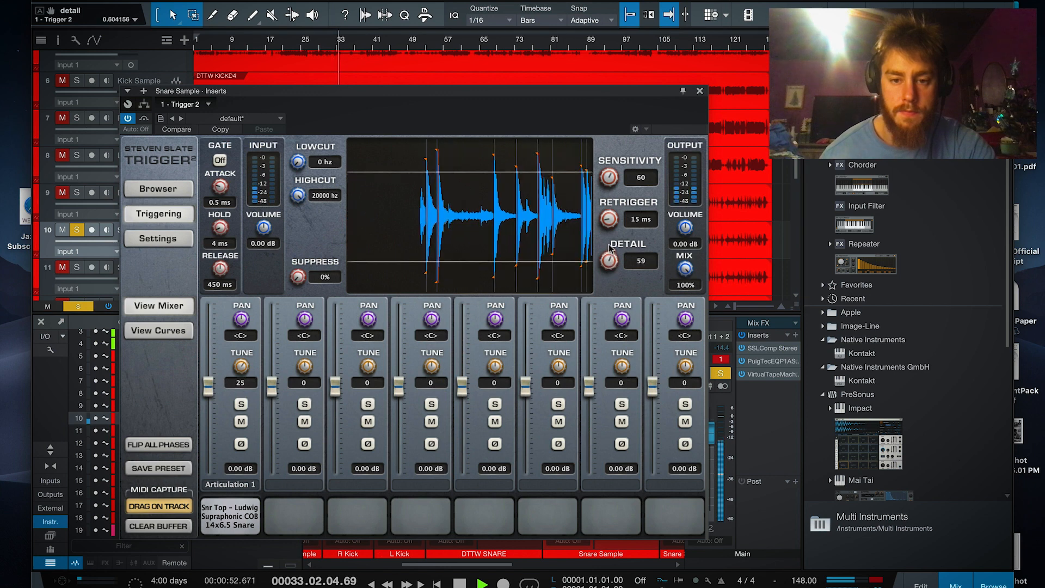
pyautogui.moveTo(609, 265); pyautogui.dragTo(606, 275)
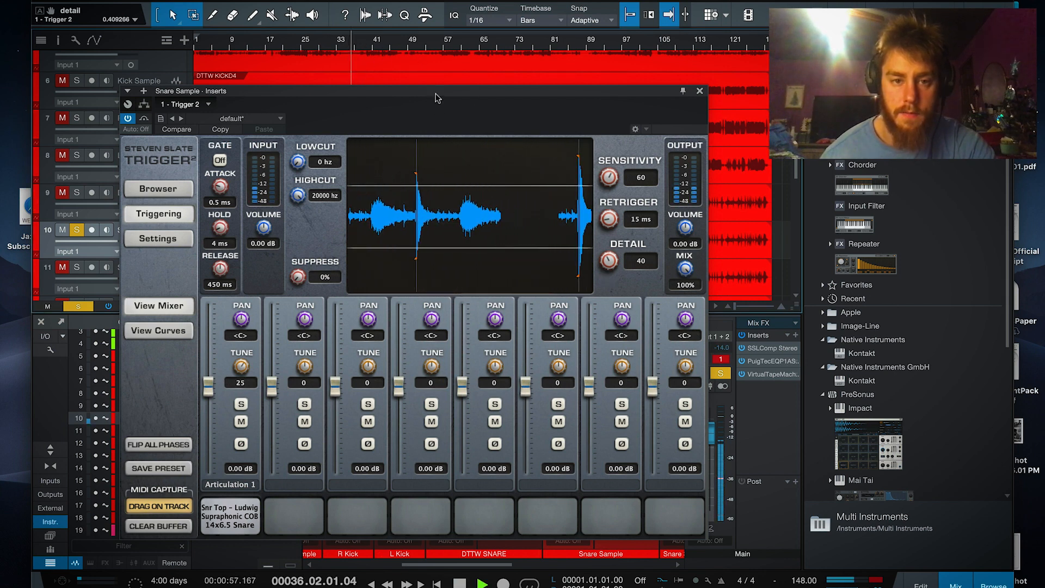
pyautogui.moveTo(438, 104); pyautogui.dragTo(435, 227)
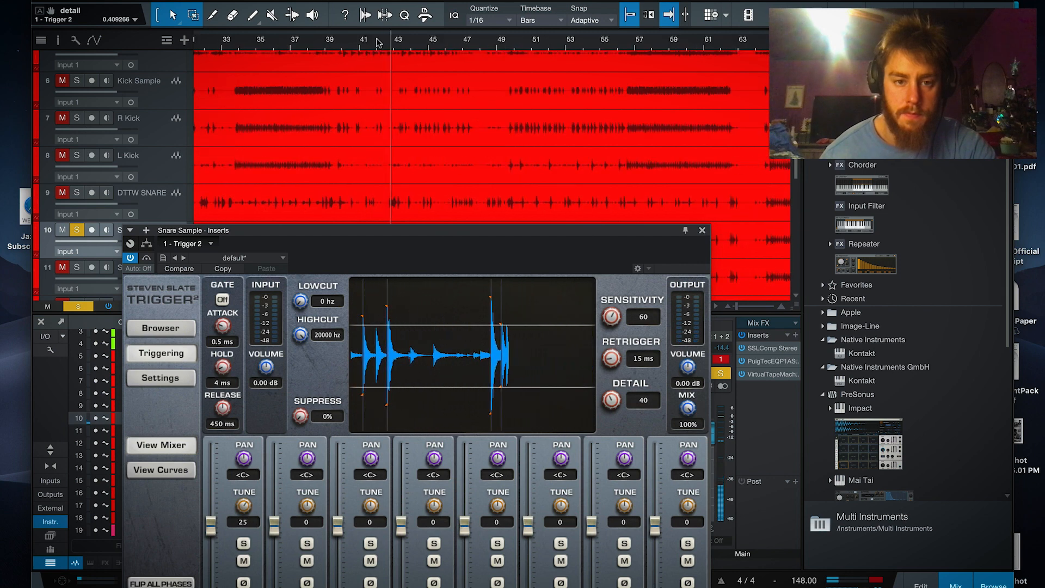
pyautogui.scroll(10, 379, 41)
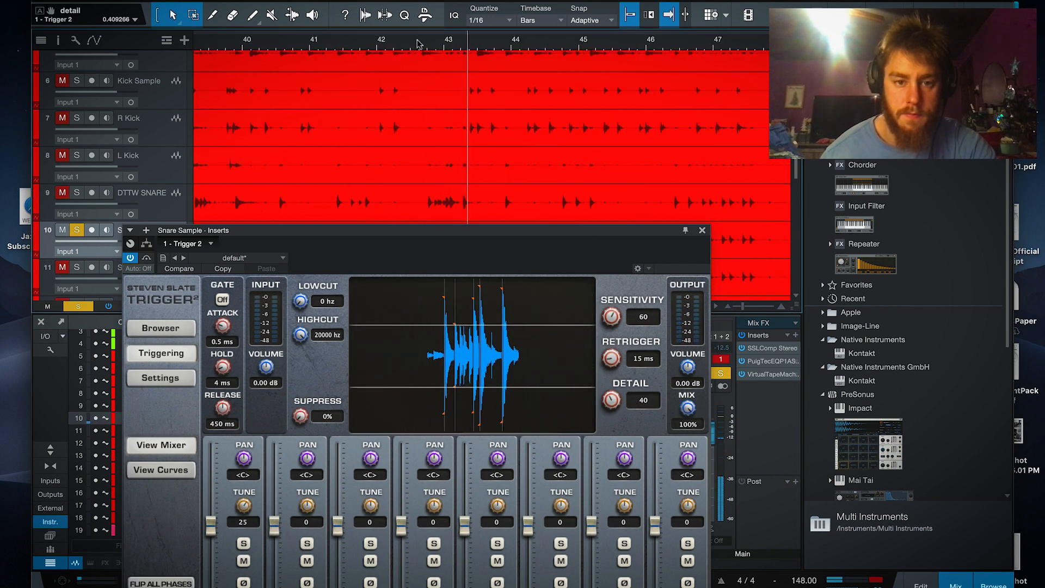
# - Fine-tune Trigger 2 to sensitivity 63 and detail 31, replaying the snare fill and checking the output mix
pyautogui.moveTo(690, 409); pyautogui.dragTo(690, 467)
pyautogui.press('space')
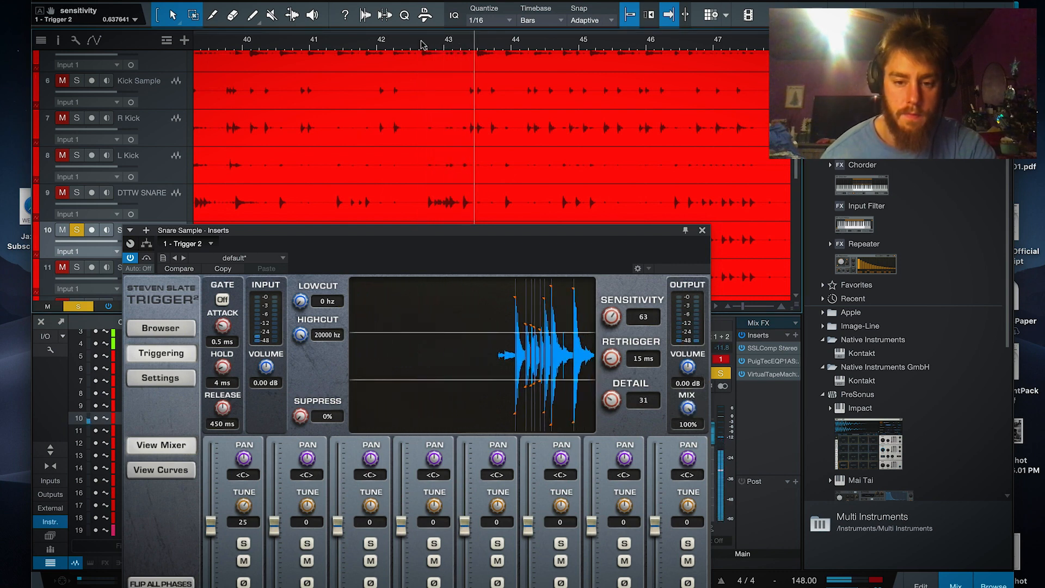
pyautogui.moveTo(680, 412)
pyautogui.mouseDown()
pyautogui.moveTo(674, 400)
pyautogui.moveTo(697, 411)
pyautogui.mouseUp()
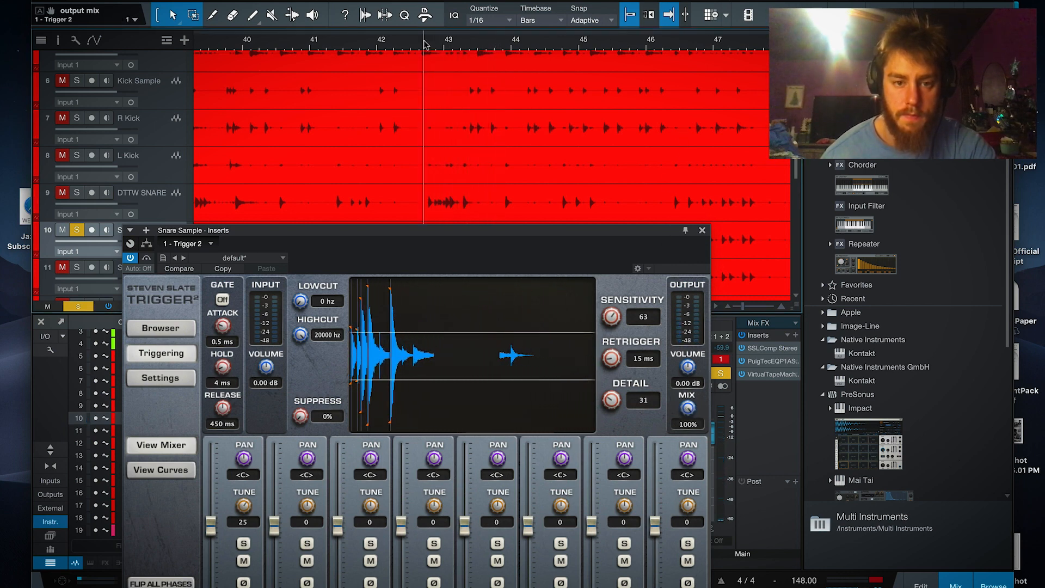
# - Close Trigger 2 and bring the Snare Sample channel's volume all the way down
pyautogui.click(702, 230)
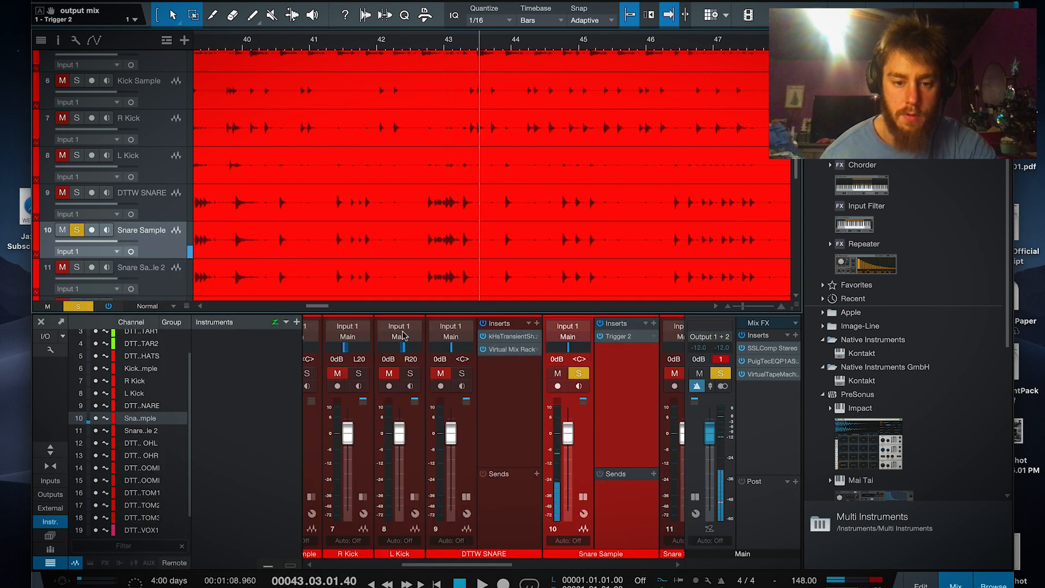
pyautogui.moveTo(567, 435); pyautogui.dragTo(566, 509)
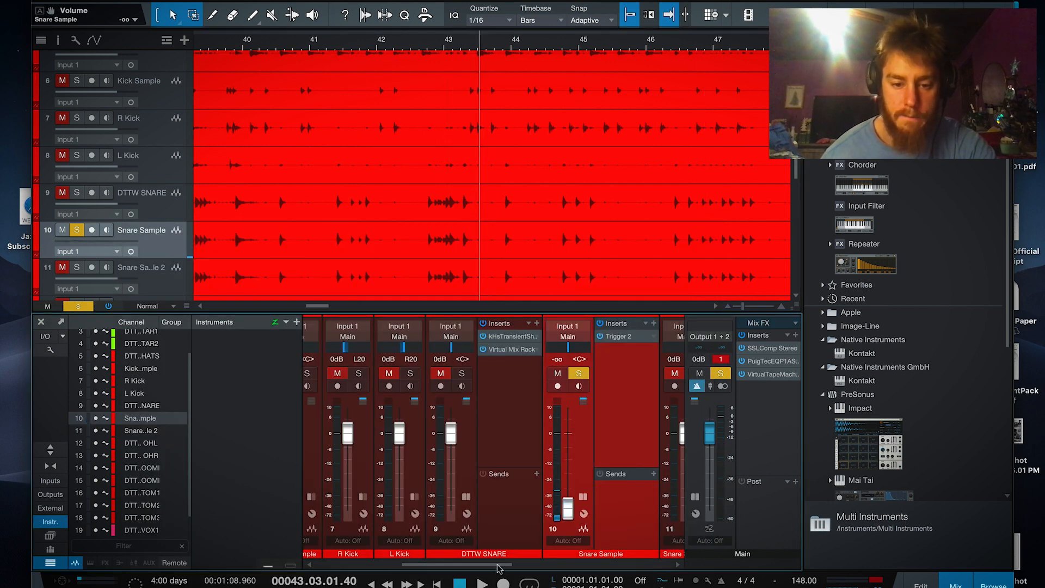
pyautogui.moveTo(499, 567); pyautogui.dragTo(553, 570)
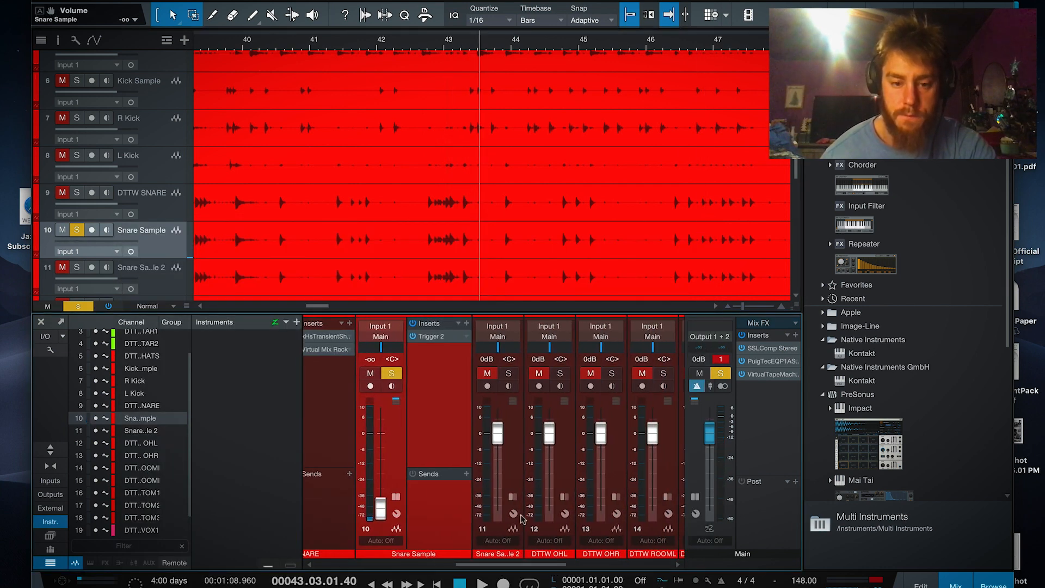
# - Set up Trigger with the copied settings on Snare Sample 2 and load "Snr Bottom - Ludwig Supraphonic COB 14x6.5 Snare" into its first slot
pyautogui.click(510, 478)
pyautogui.click(430, 336)
pyautogui.click(285, 266)
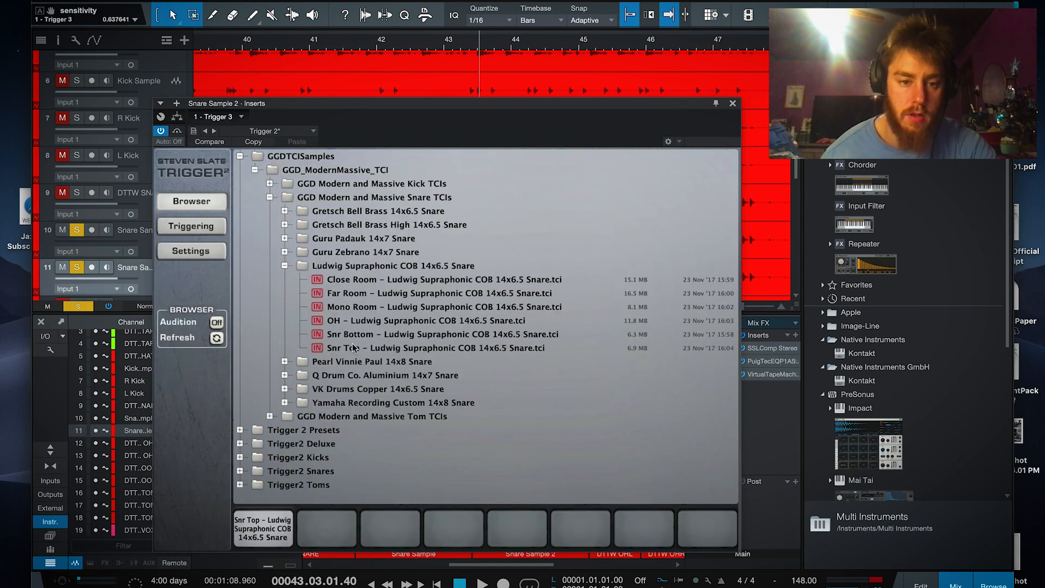
pyautogui.moveTo(354, 333); pyautogui.dragTo(267, 534)
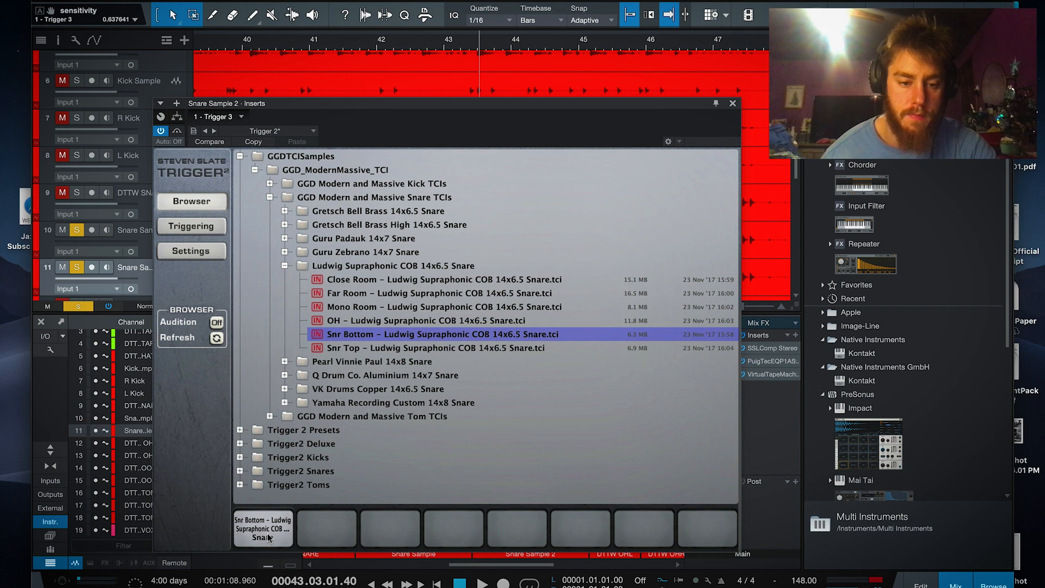
# - Add Infinity EQ after Trigger on Snare Sample 2 and play a loop starting at bar 29
pyautogui.click(241, 117)
pyautogui.click(256, 136)
pyautogui.hotkey('shift', 'z')
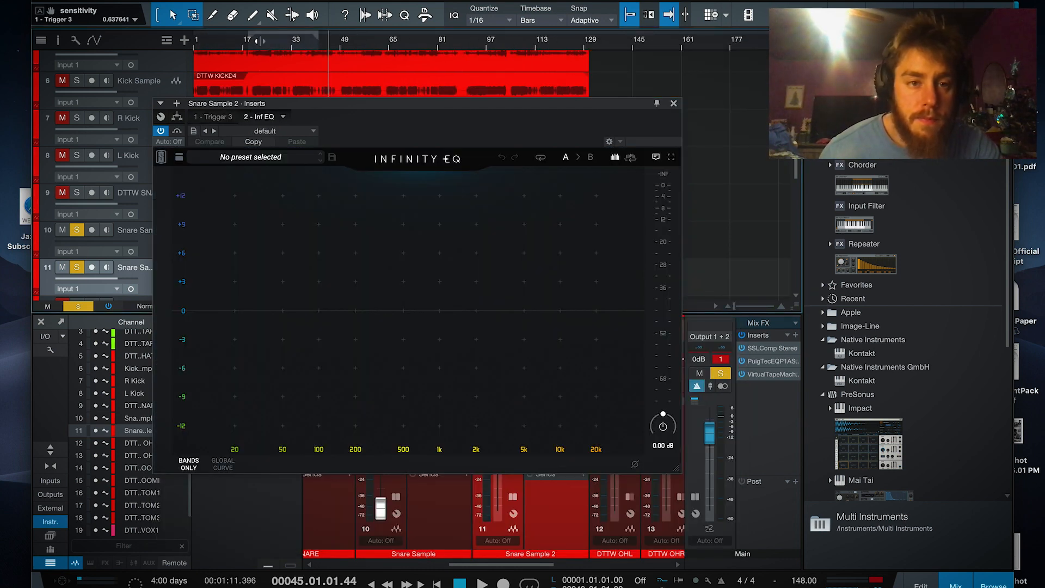
pyautogui.moveTo(260, 41); pyautogui.dragTo(284, 40)
pyautogui.press('space')
# - Add a low cut at about 432 Hz and a bell boost around 2959 Hz in Infinity EQ
pyautogui.doubleClick(374, 329)
pyautogui.moveTo(373, 329); pyautogui.dragTo(396, 338)
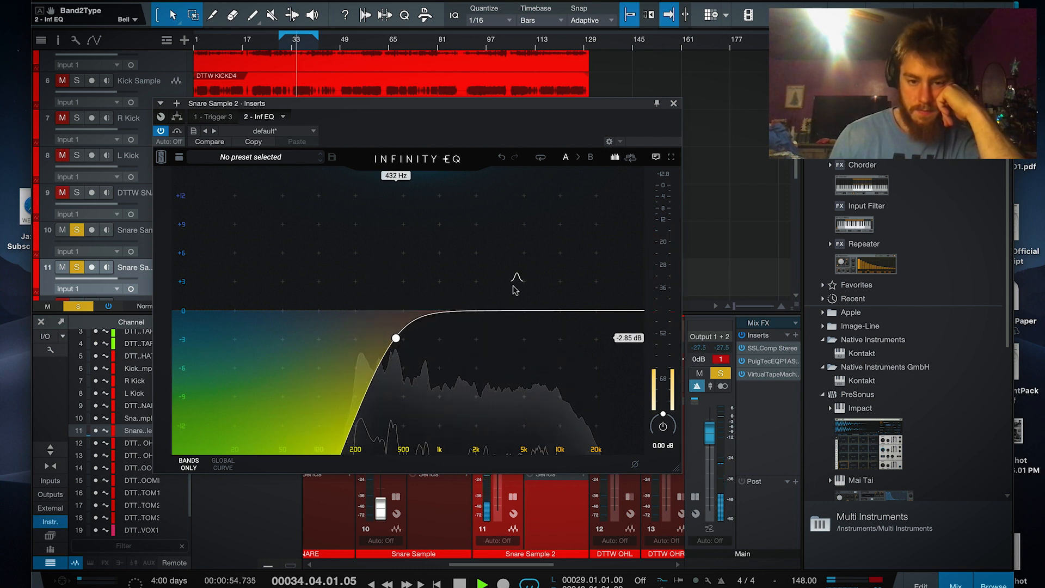
pyautogui.doubleClick(514, 286)
pyautogui.moveTo(513, 286)
pyautogui.mouseDown()
pyautogui.moveTo(511, 240)
pyautogui.moveTo(496, 285)
pyautogui.mouseUp()
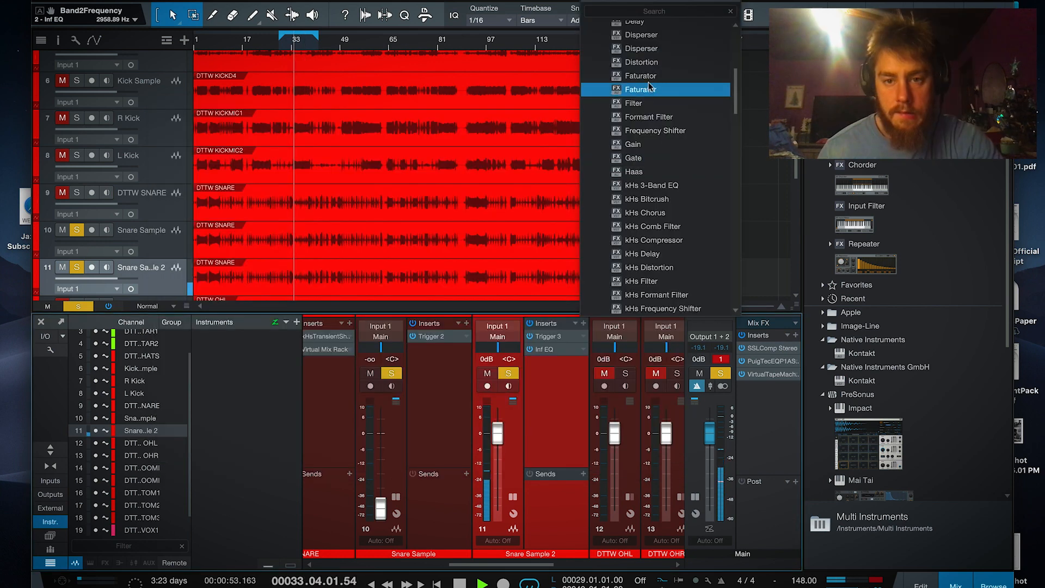
# - Insert Faturator on Snare Sample 2, raise drive to 88% and fuzz to about half, and set color to 177 Hz
pyautogui.click(651, 86)
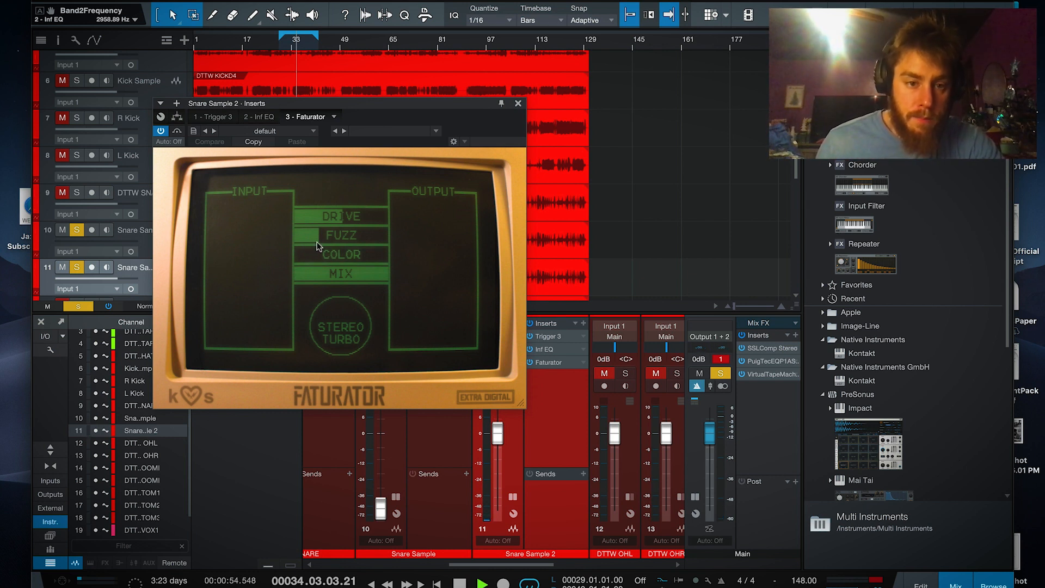
pyautogui.moveTo(335, 224); pyautogui.dragTo(360, 220)
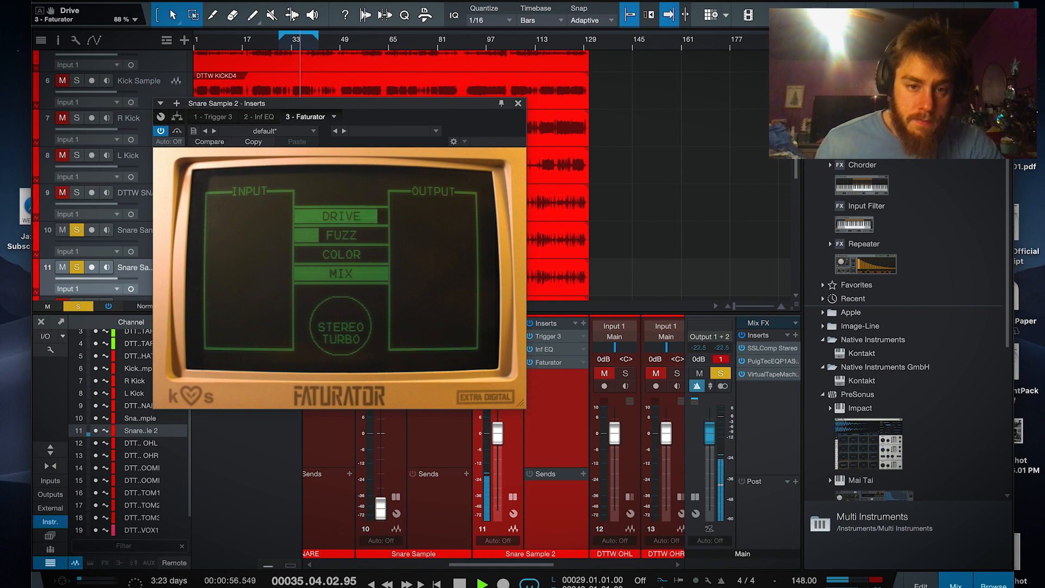
pyautogui.moveTo(296, 234); pyautogui.dragTo(335, 236)
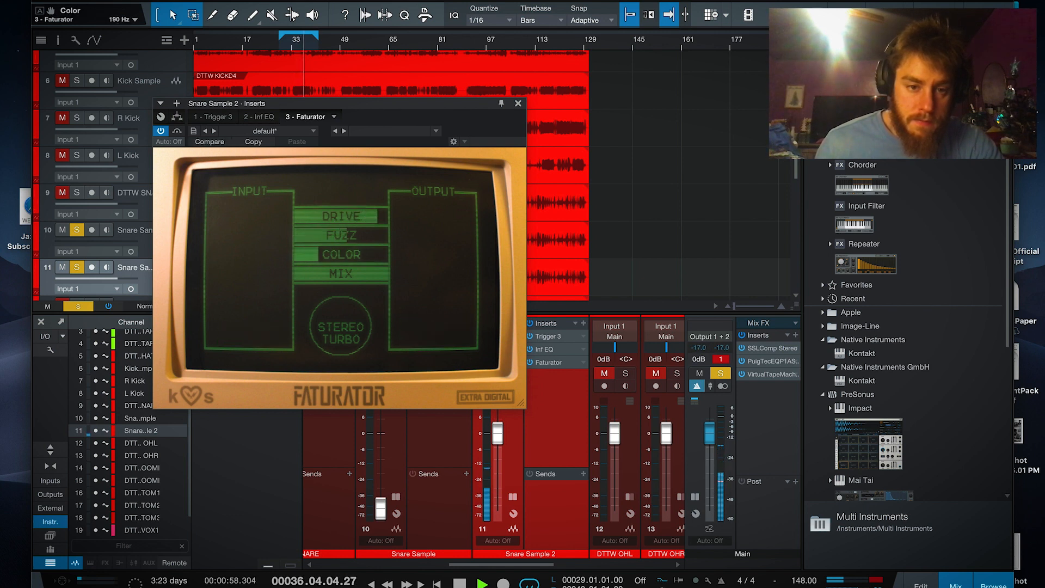
pyautogui.moveTo(345, 254); pyautogui.dragTo(317, 254)
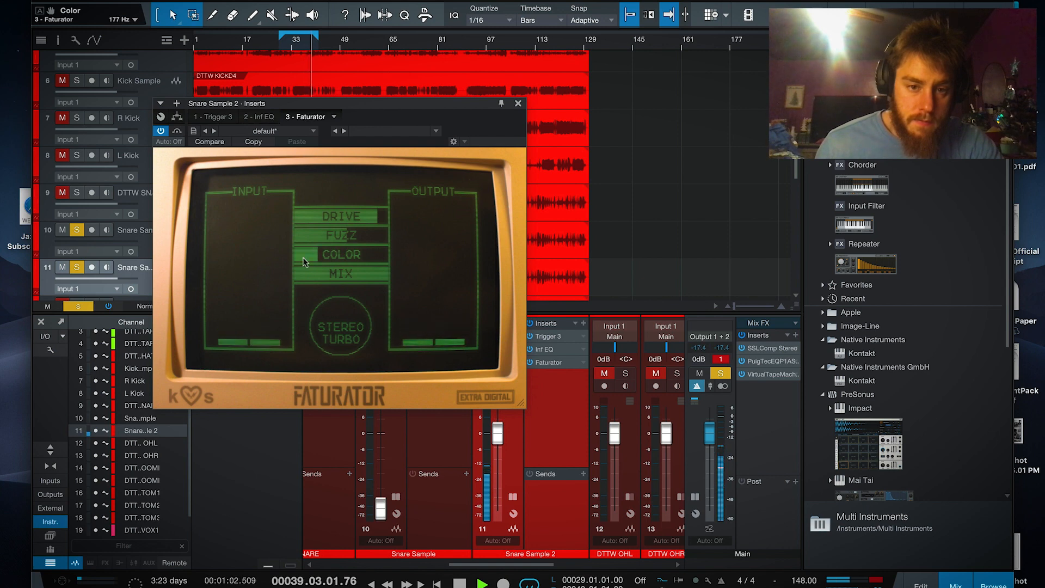
pyautogui.click(517, 103)
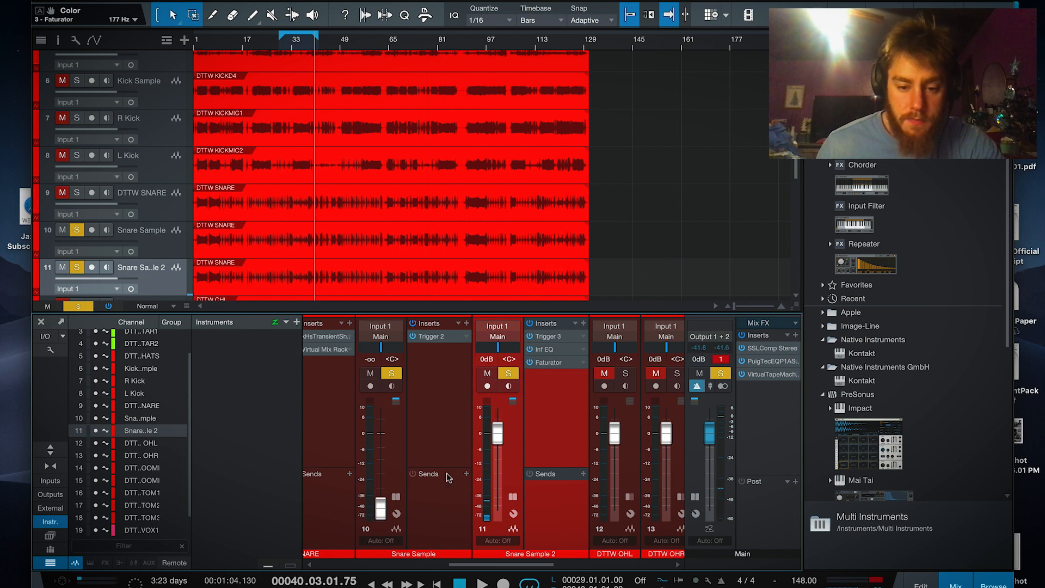
# - Solo the DTTW SNARE channel together with the two snare sample channels, checking playback from about bar 33
pyautogui.moveTo(515, 567); pyautogui.dragTo(484, 568)
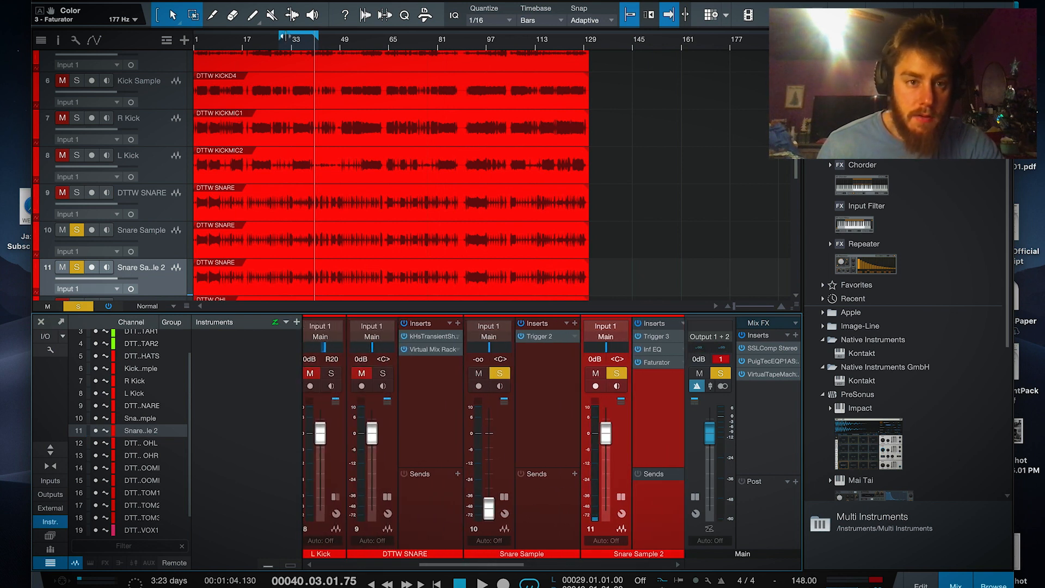
pyautogui.click(288, 48)
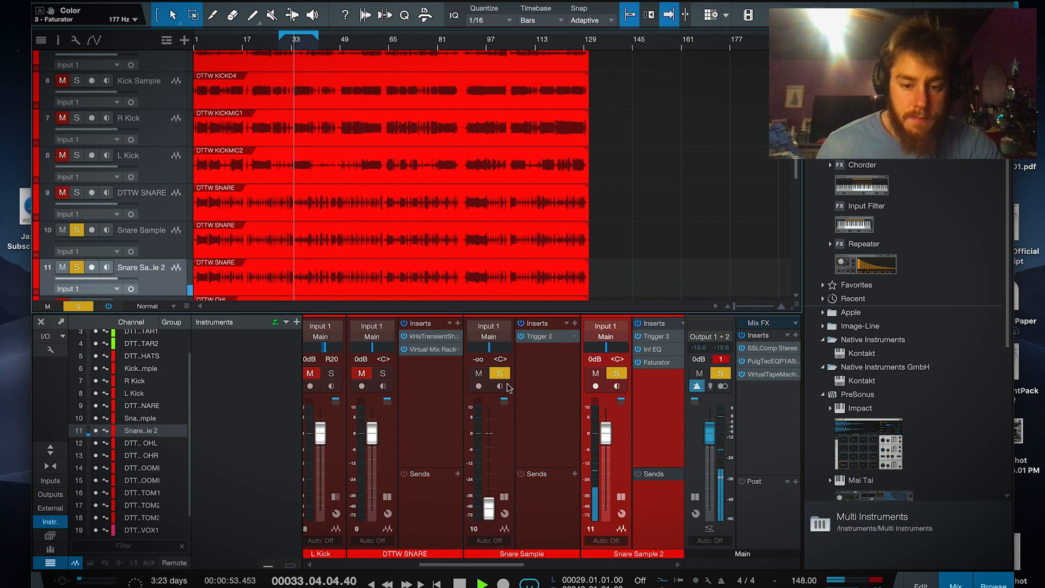
pyautogui.press('space')
pyautogui.click(383, 373)
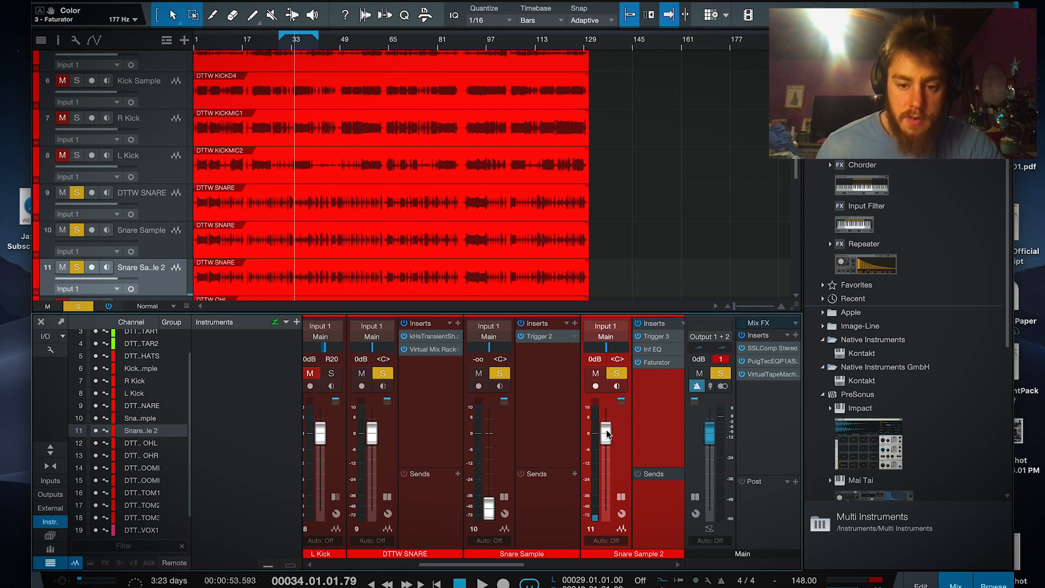
# - Bring Snare Sample 2 fully down and blend it in under the playing snare at -9.7 dB
pyautogui.moveTo(608, 434); pyautogui.dragTo(611, 565)
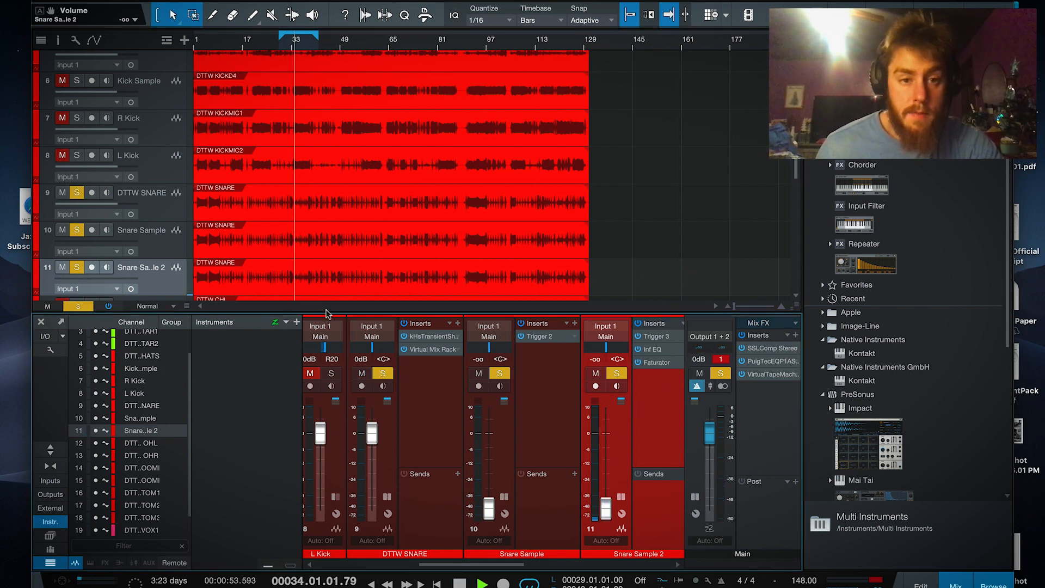
pyautogui.press('space')
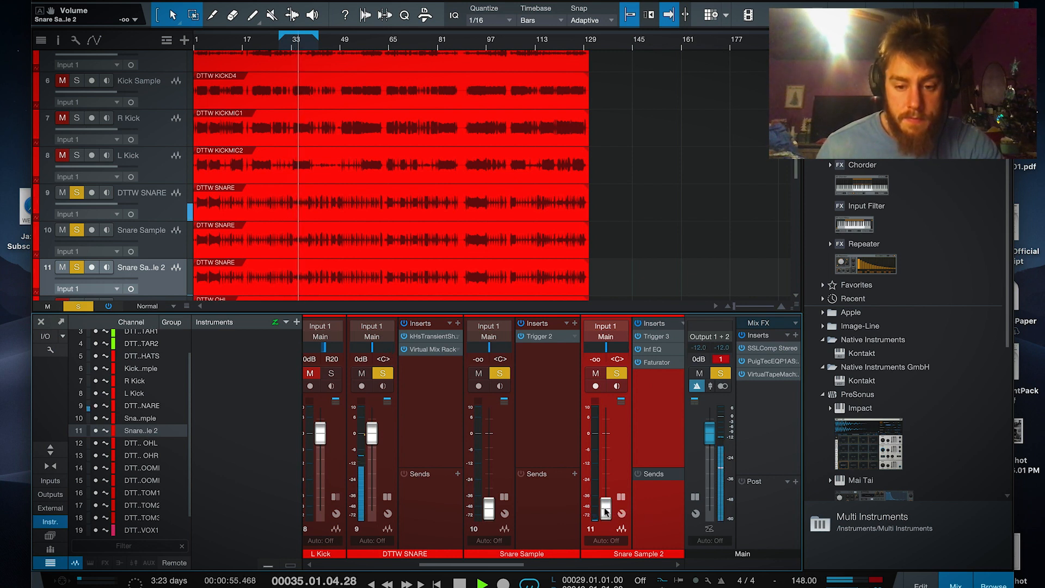
pyautogui.moveTo(605, 508); pyautogui.dragTo(601, 459)
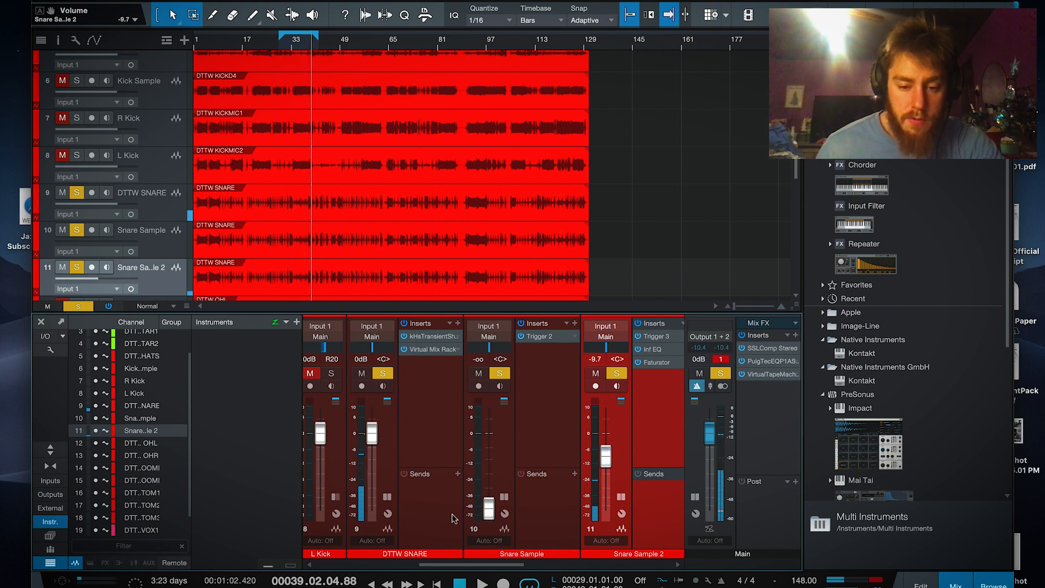
# - Blend the Snare Sample channel in under the playing snare, raising its volume to -0.4 dB
pyautogui.click(383, 460)
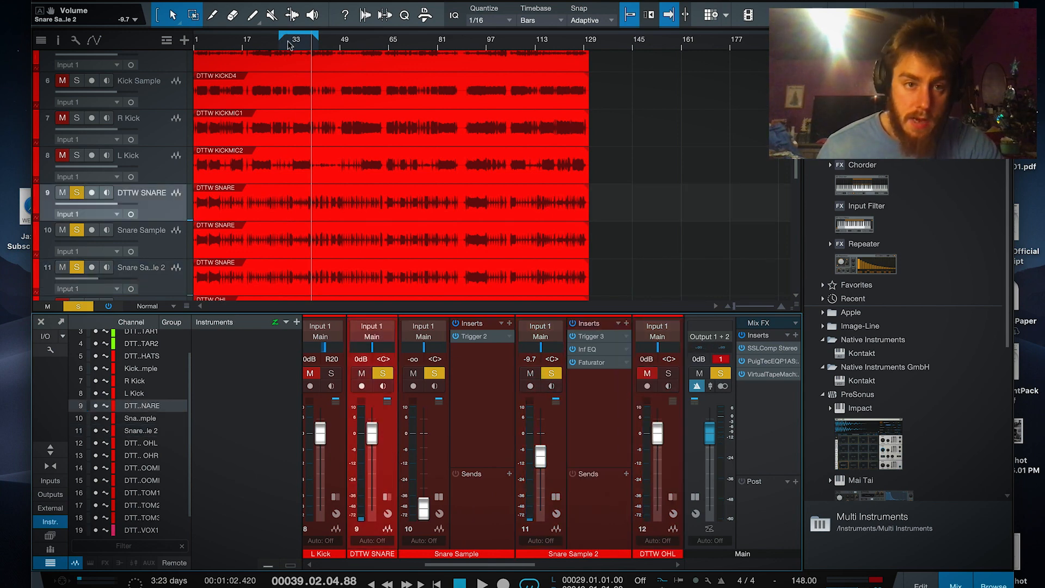
pyautogui.press('space')
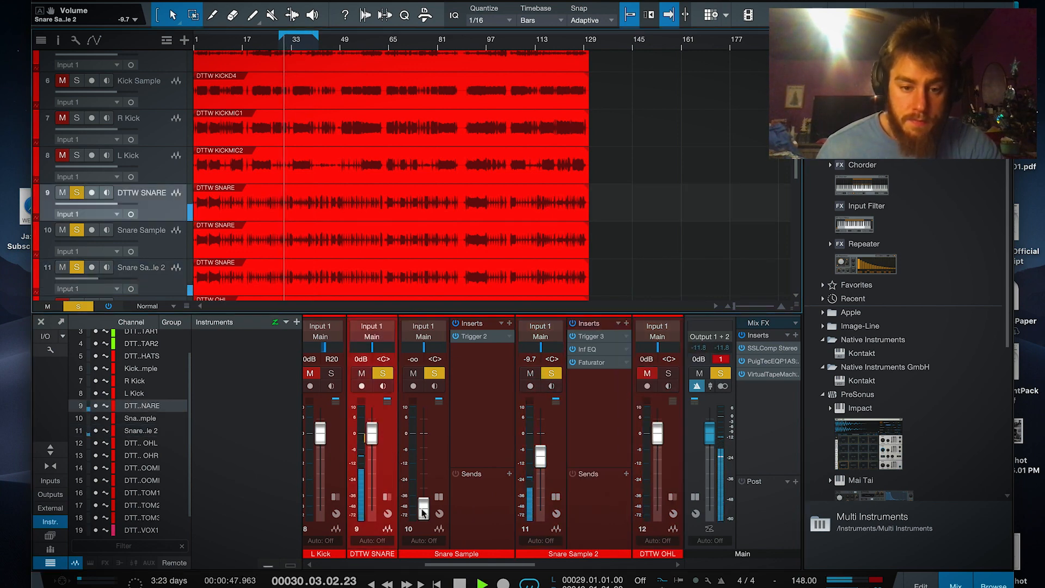
pyautogui.moveTo(422, 511); pyautogui.dragTo(423, 452)
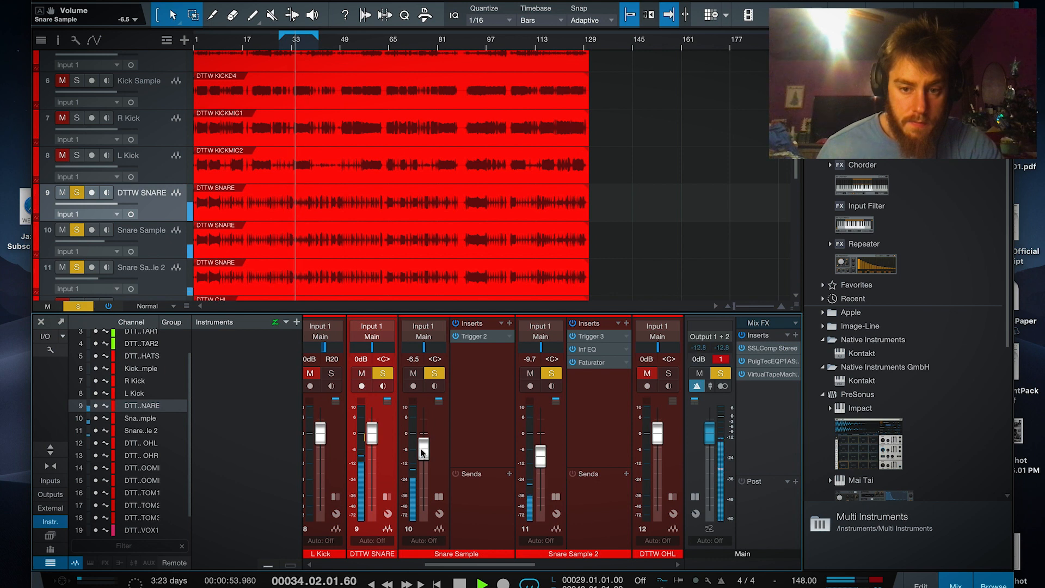
pyautogui.scroll(2, 423, 451)
pyautogui.scroll(8, 423, 451)
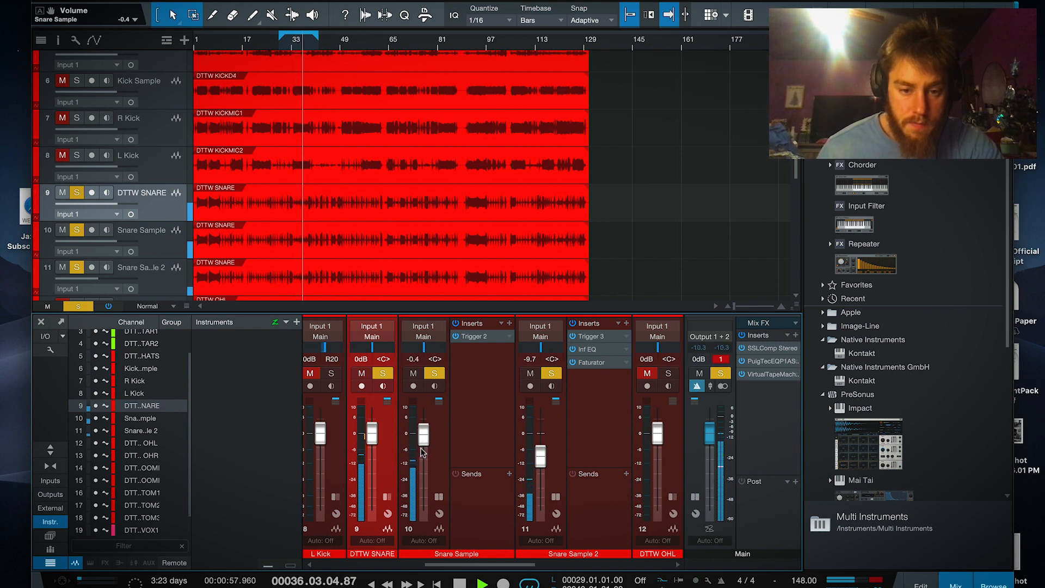
pyautogui.press('space')
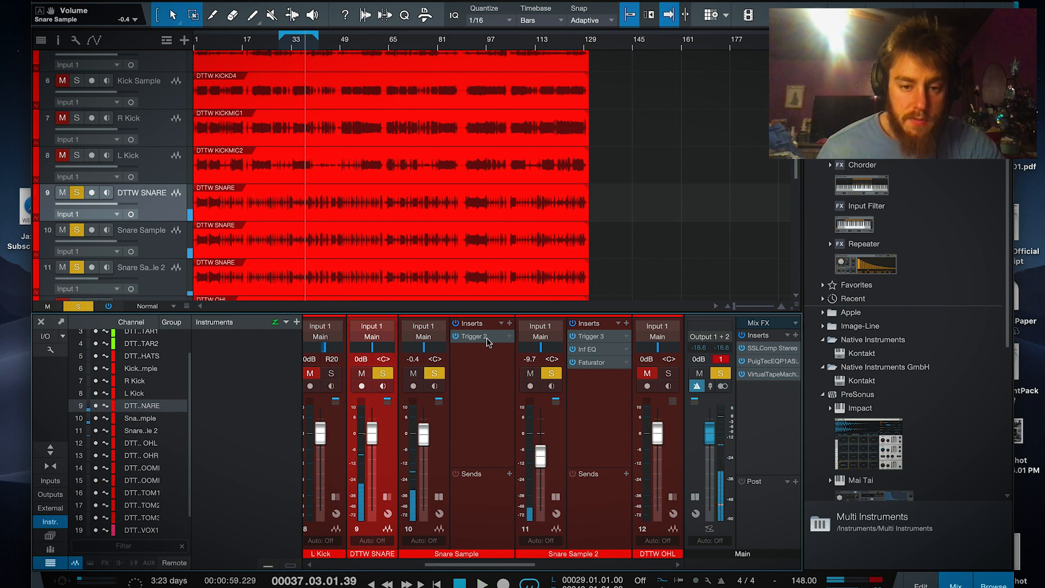
# - Compare the first slot's phase in the Snare Sample's Trigger 2 during playback, leave it inverted and close the plug-in
pyautogui.click(486, 337)
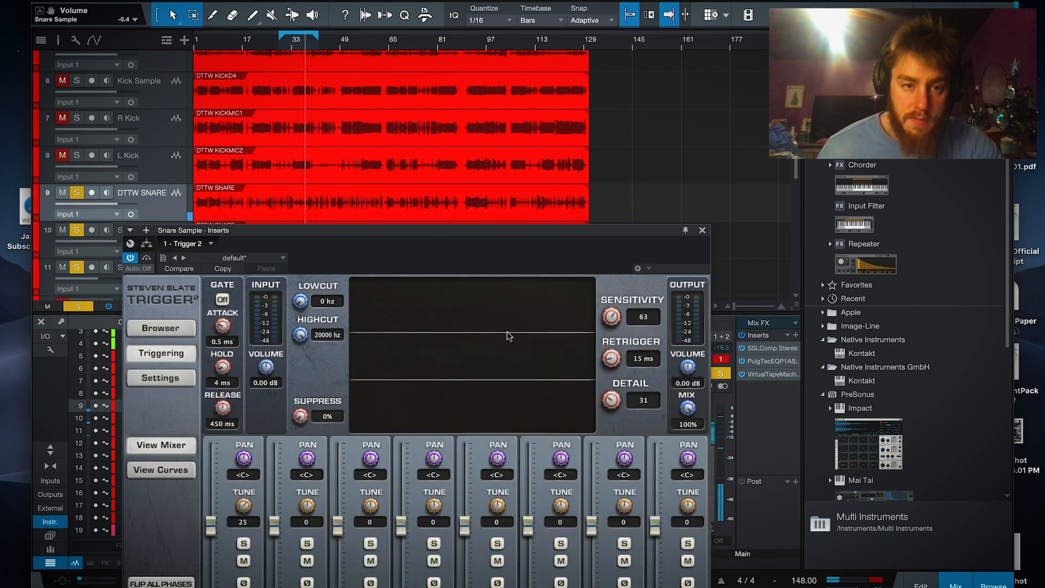
pyautogui.click(282, 44)
pyautogui.moveTo(410, 232); pyautogui.dragTo(424, 114)
pyautogui.press('space')
pyautogui.click(257, 465)
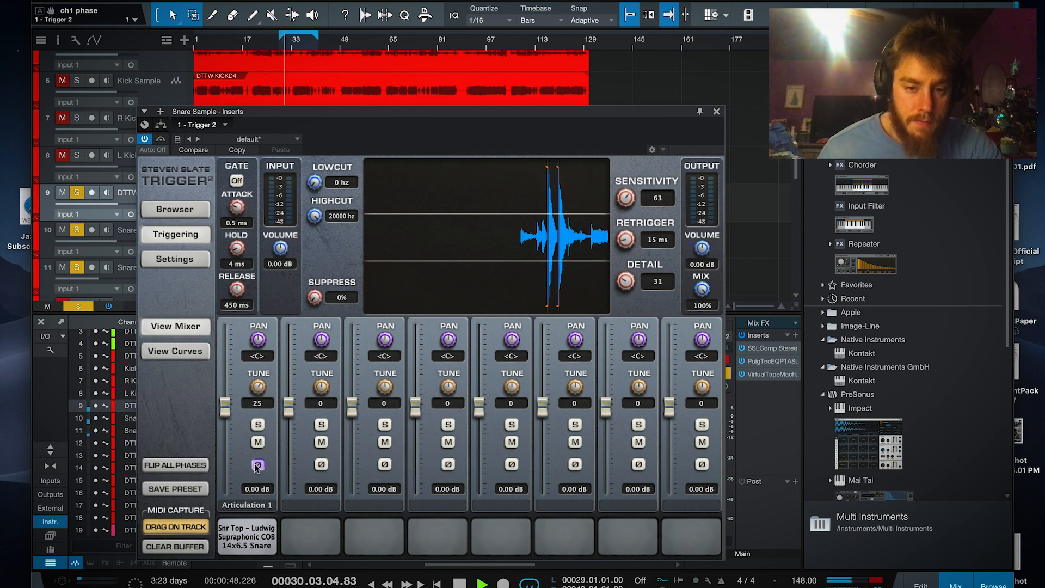
pyautogui.click(257, 465)
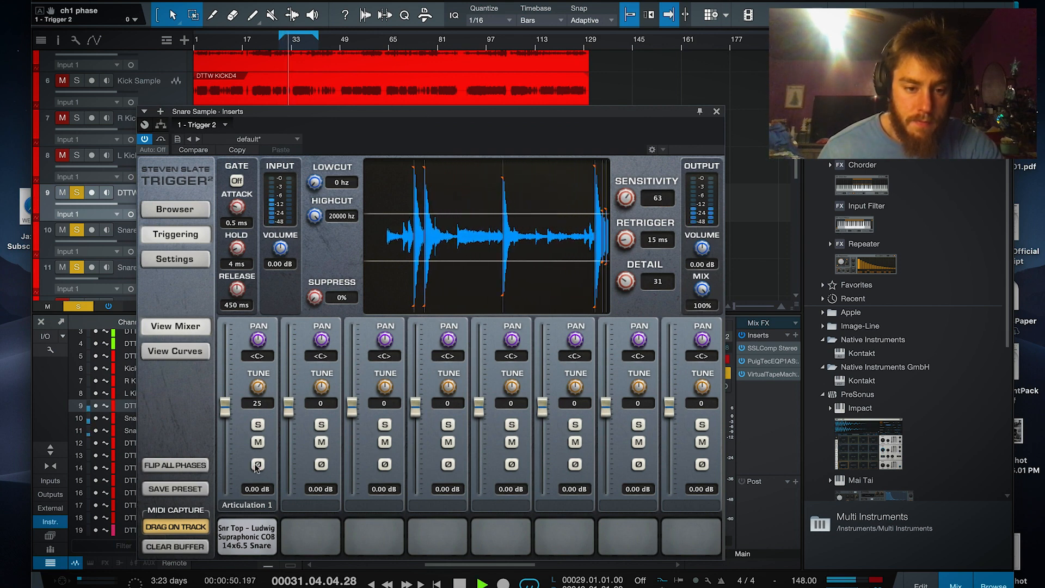
pyautogui.click(258, 465)
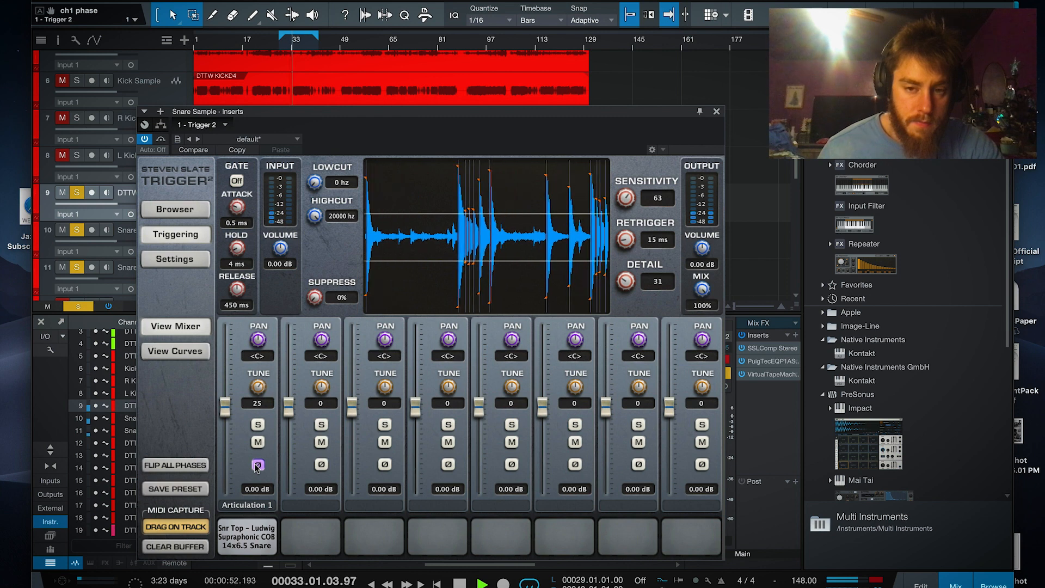
pyautogui.click(717, 111)
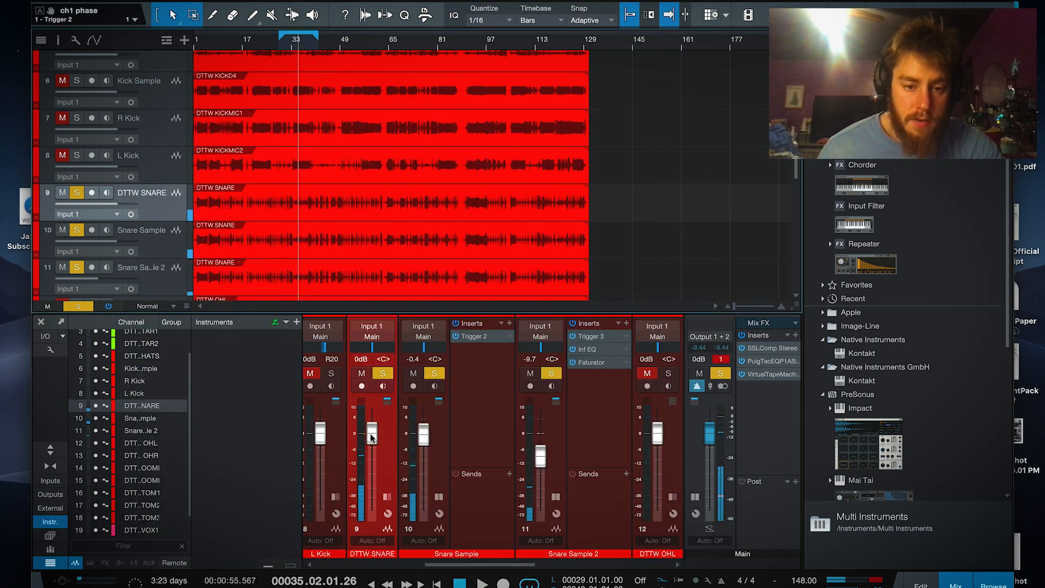
# - Set the first slot of the Snare Sample's Trigger 2 to 6.75 dB, and rebalance DTTW SNARE to -3.4 dB and Snare Sample to -3.6 dB
pyautogui.moveTo(370, 434); pyautogui.dragTo(372, 451)
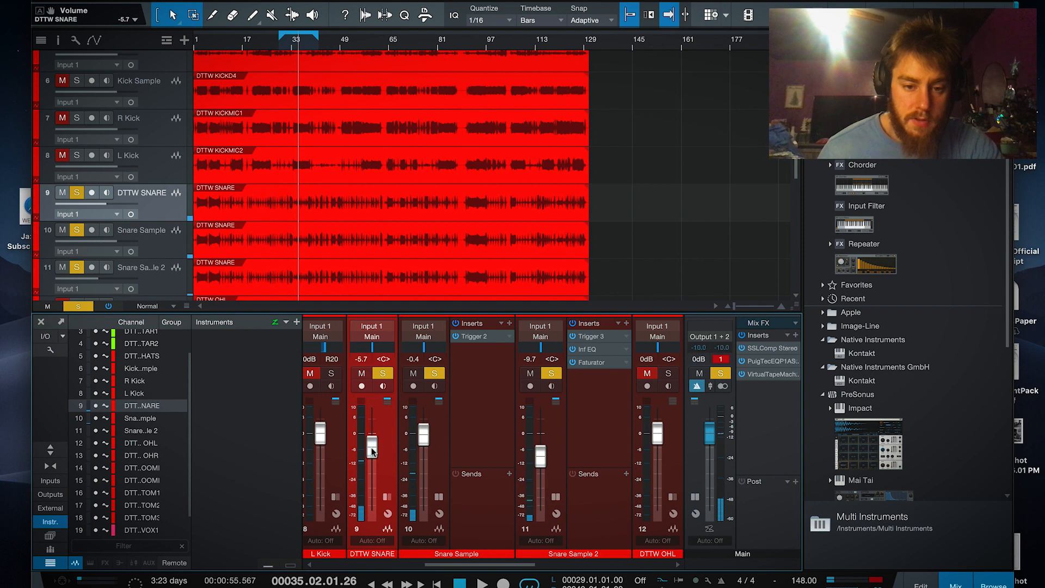
pyautogui.doubleClick(488, 337)
pyautogui.press('space')
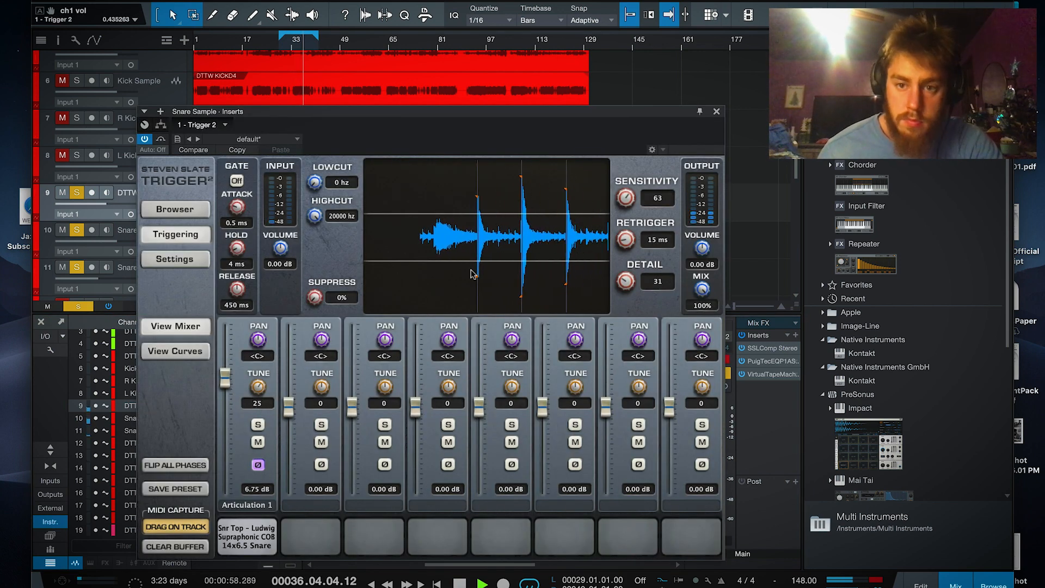
pyautogui.click(716, 111)
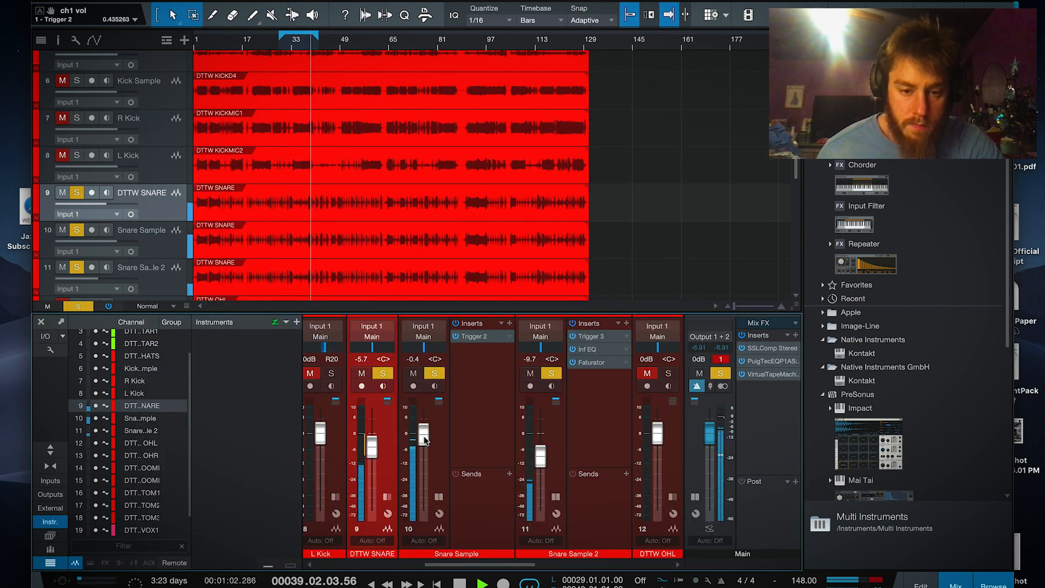
pyautogui.moveTo(373, 453); pyautogui.dragTo(422, 450)
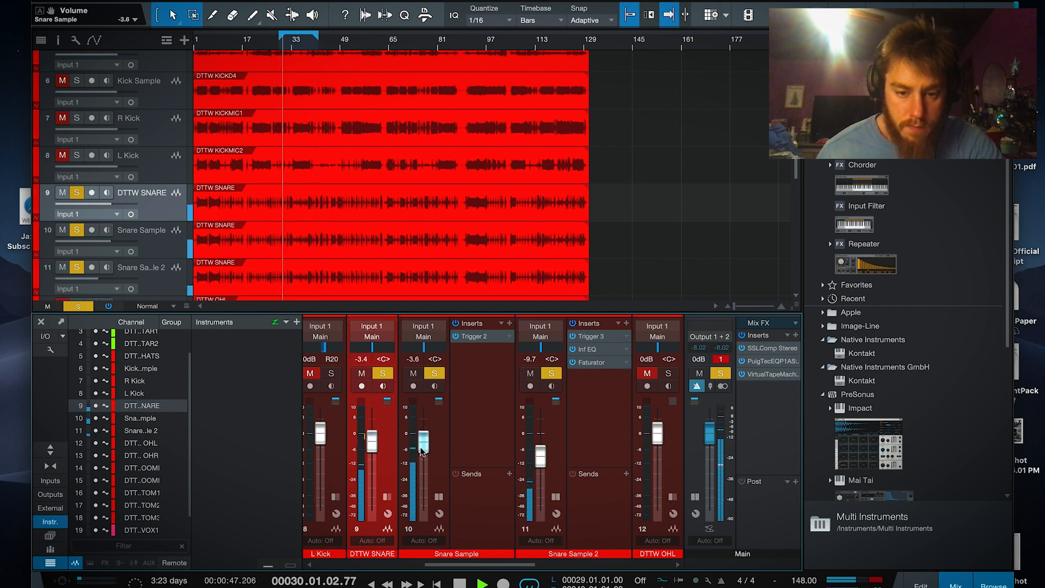
# - Collapse the insert sections of the Snare Sample and Snare Sample 2 channels and save the song
pyautogui.doubleClick(440, 451)
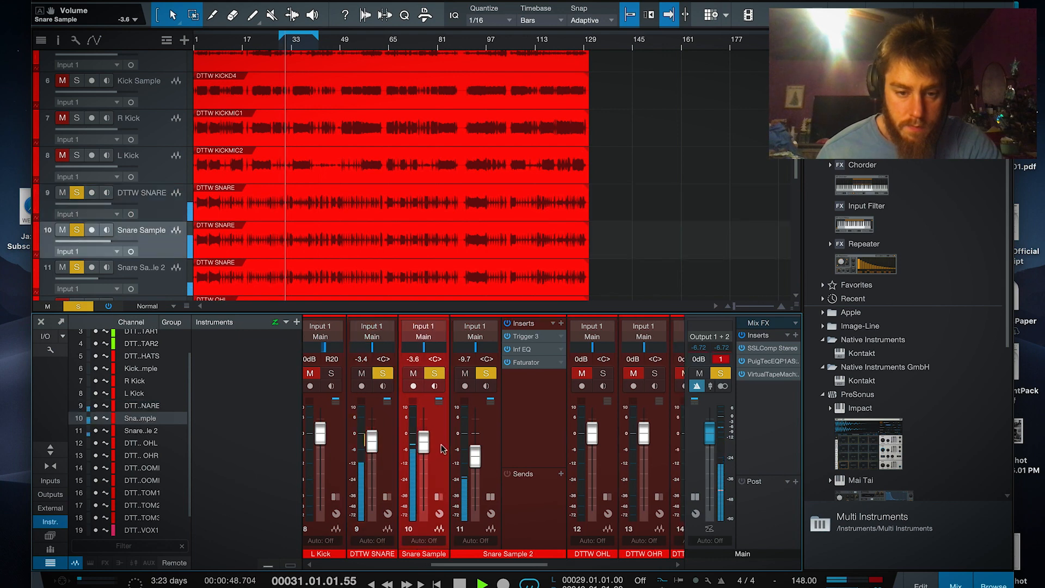
pyautogui.doubleClick(485, 439)
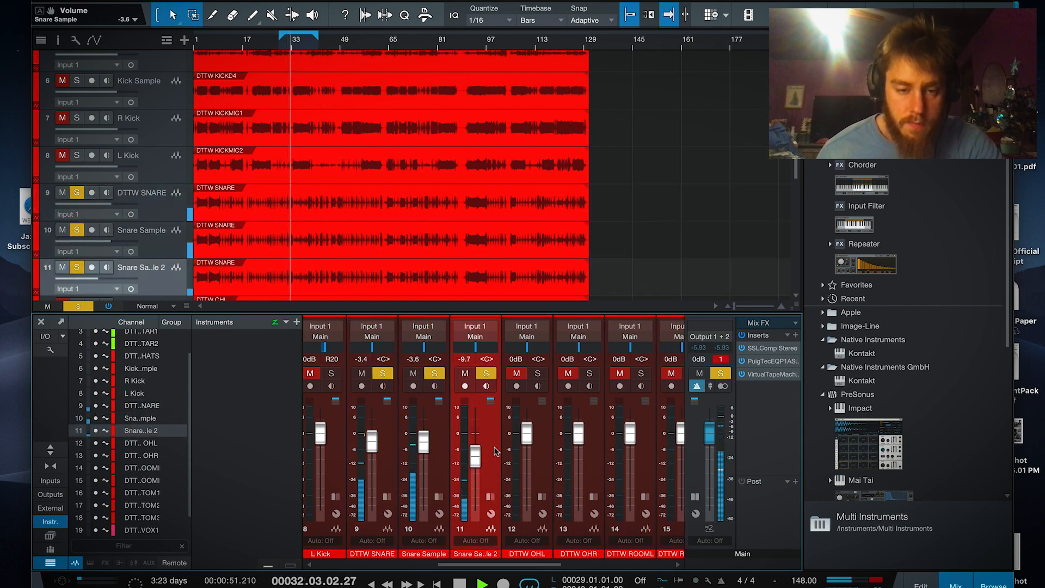
pyautogui.click(100, 1)
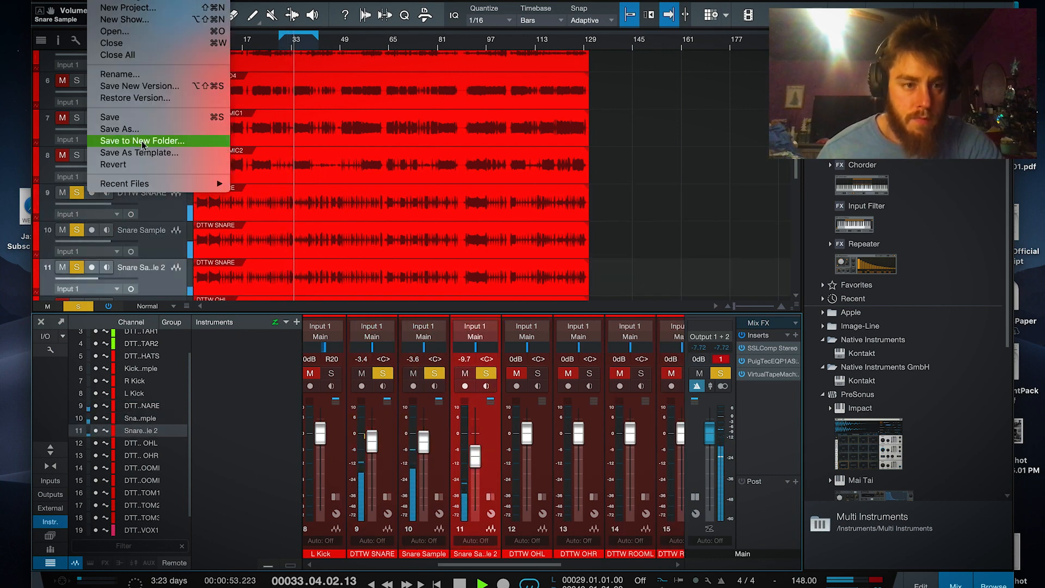
pyautogui.click(143, 143)
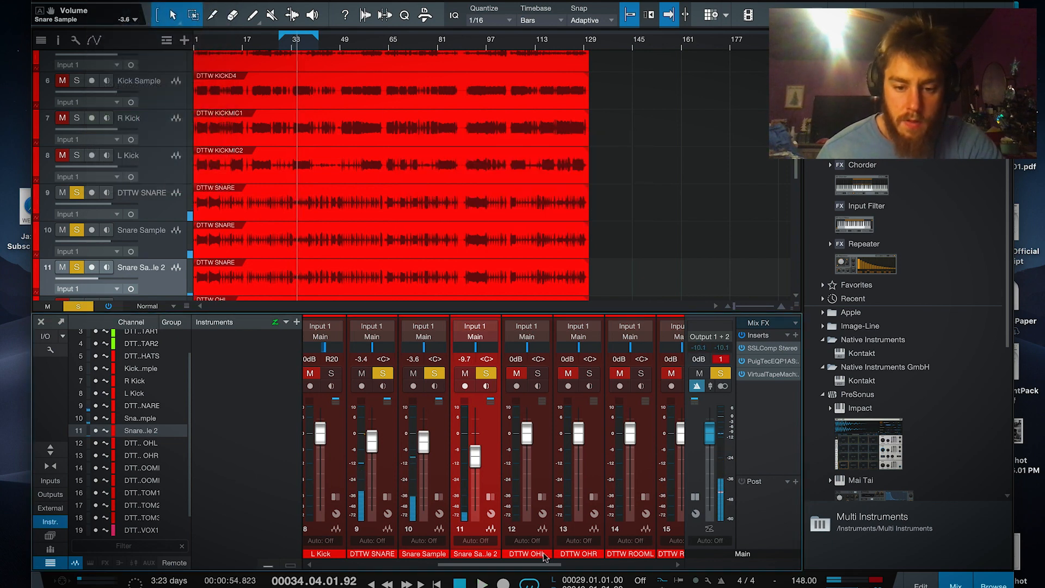
# - Solo the L Kick, R Kick and Kick Sample channels along with the snare channels and listen to the combined balance
pyautogui.moveTo(549, 569); pyautogui.dragTo(508, 525)
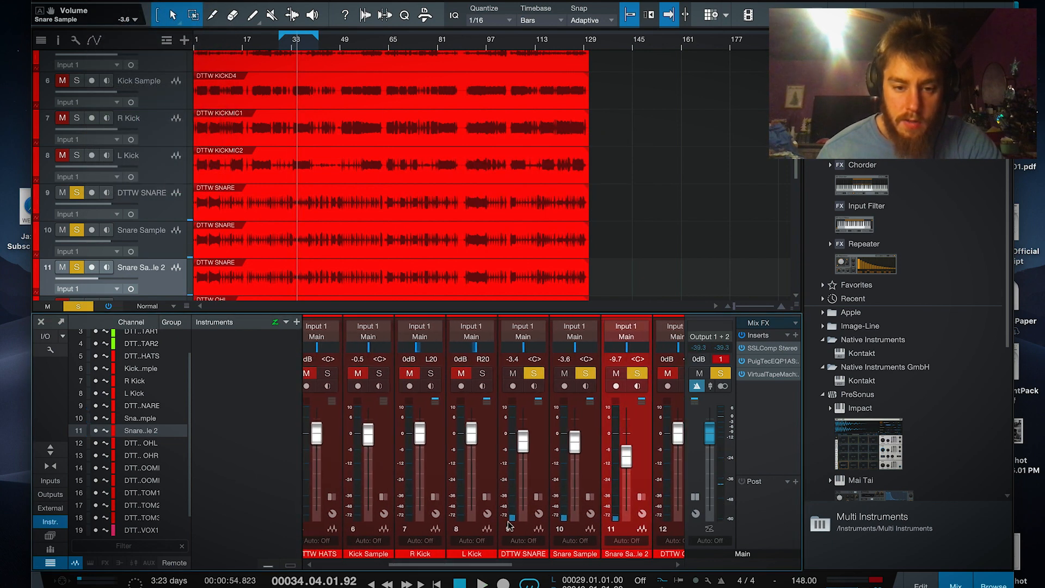
pyautogui.click(456, 374)
pyautogui.click(409, 374)
pyautogui.click(357, 373)
pyautogui.press('space')
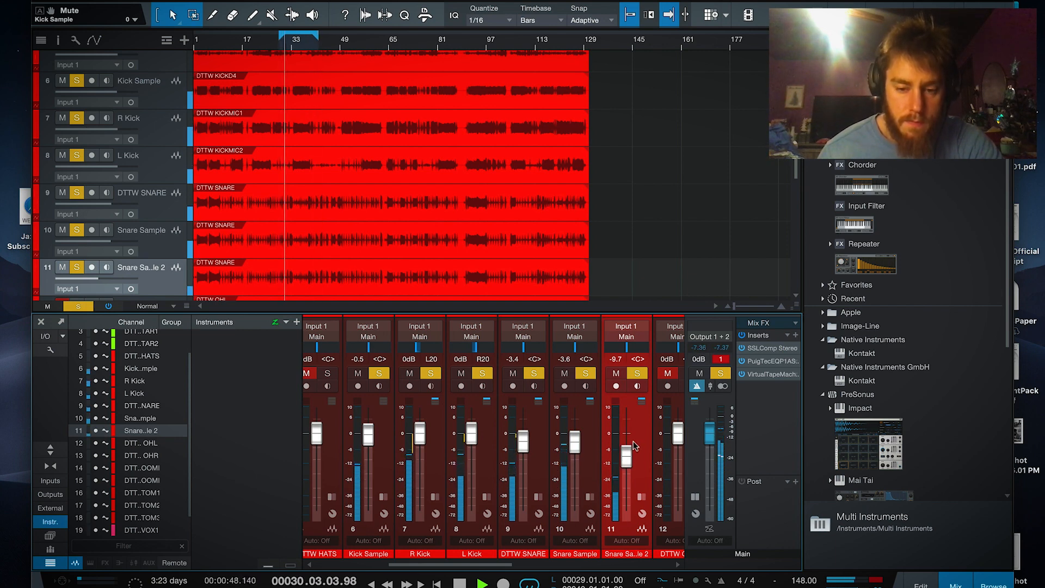
pyautogui.press('space')
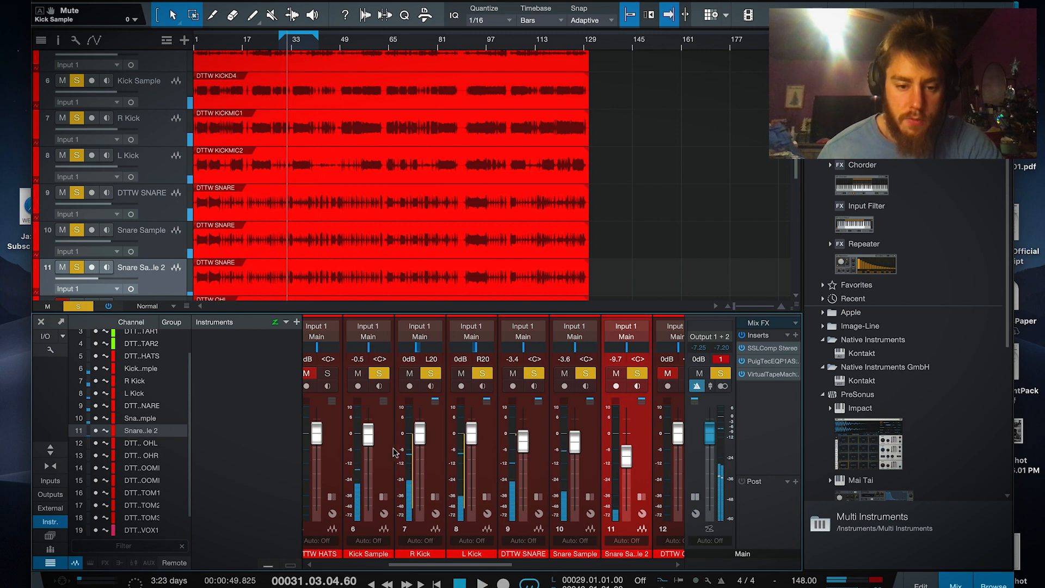
# - Route all channels from Kick Sample through Snare Sample 2 to a new bus named KICK/SNARE
pyautogui.click(389, 448)
pyautogui.keyDown('shift'); pyautogui.click(637, 449); pyautogui.keyUp('shift')
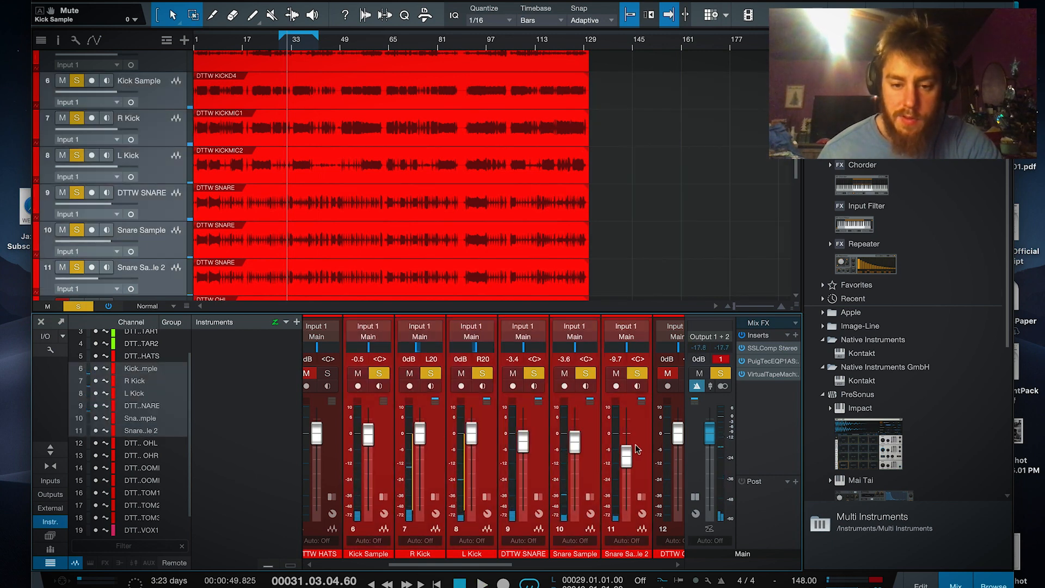
pyautogui.rightClick(384, 346)
pyautogui.click(438, 441)
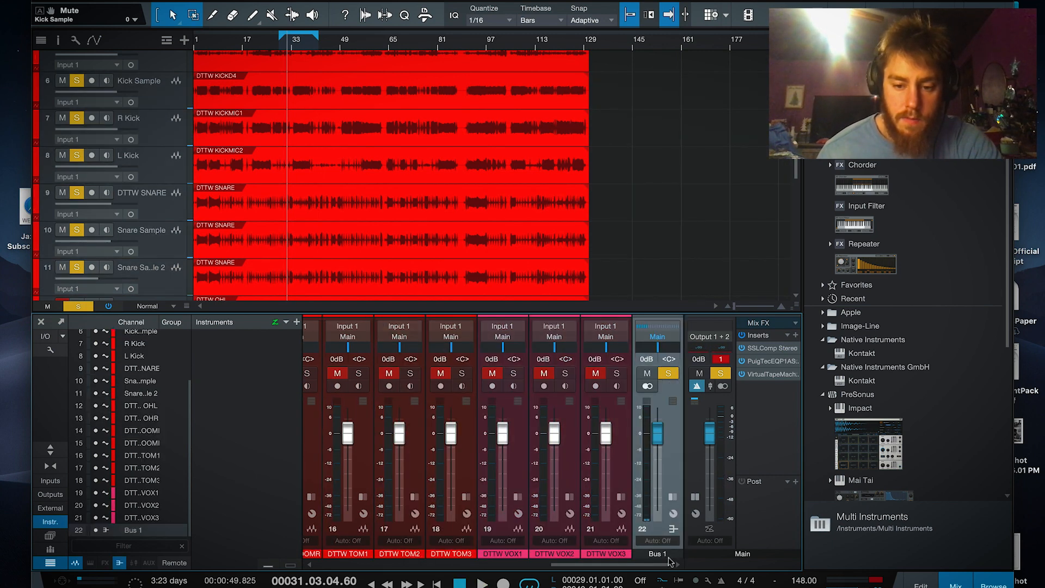
pyautogui.doubleClick(669, 555)
pyautogui.write('KIC')
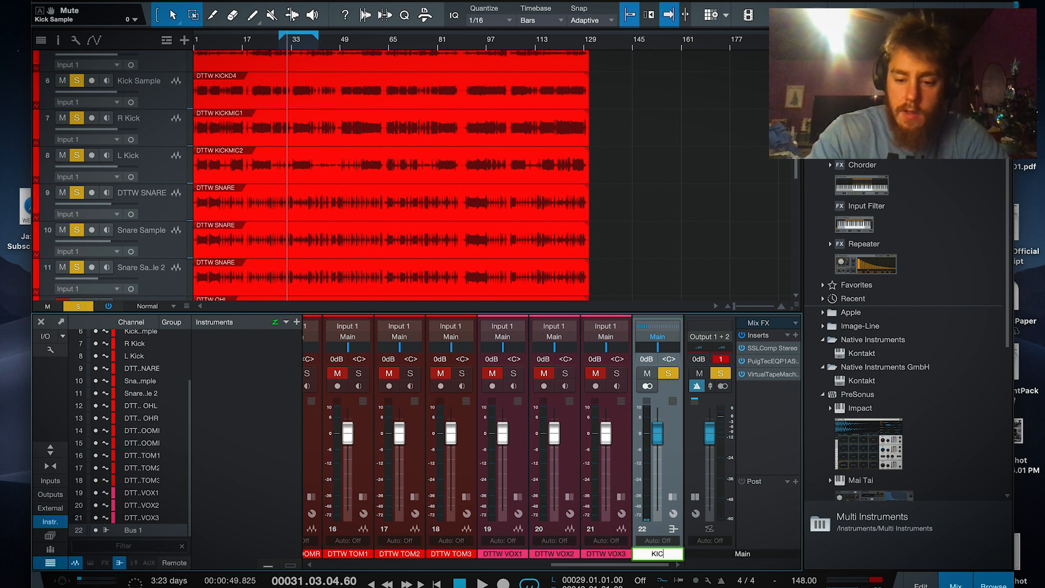
pyautogui.write('K/SNARE')
pyautogui.press('Return')
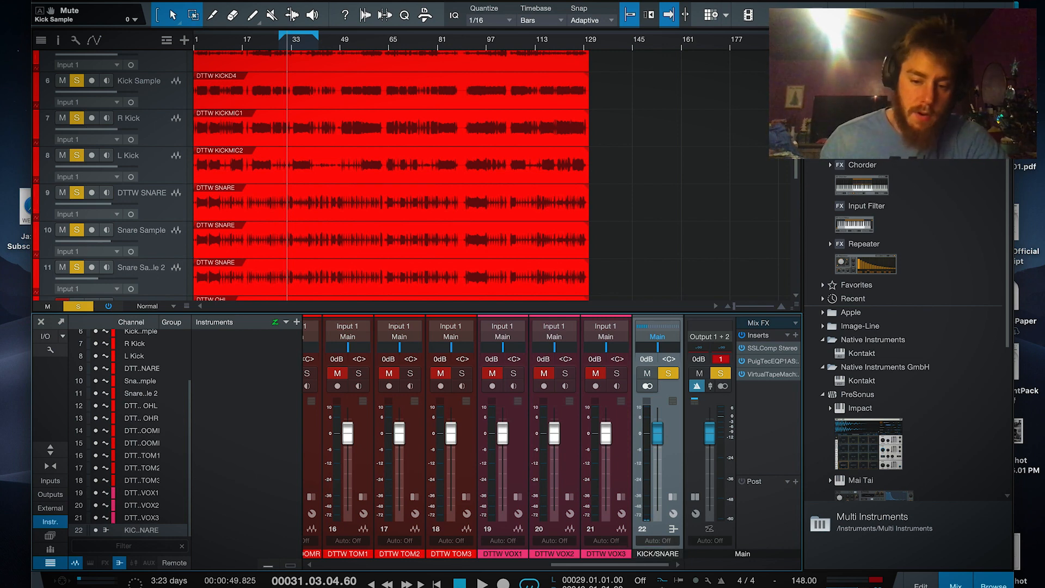
# - Colour the KICK/SNARE bus red and turn off its solo
pyautogui.click(671, 555)
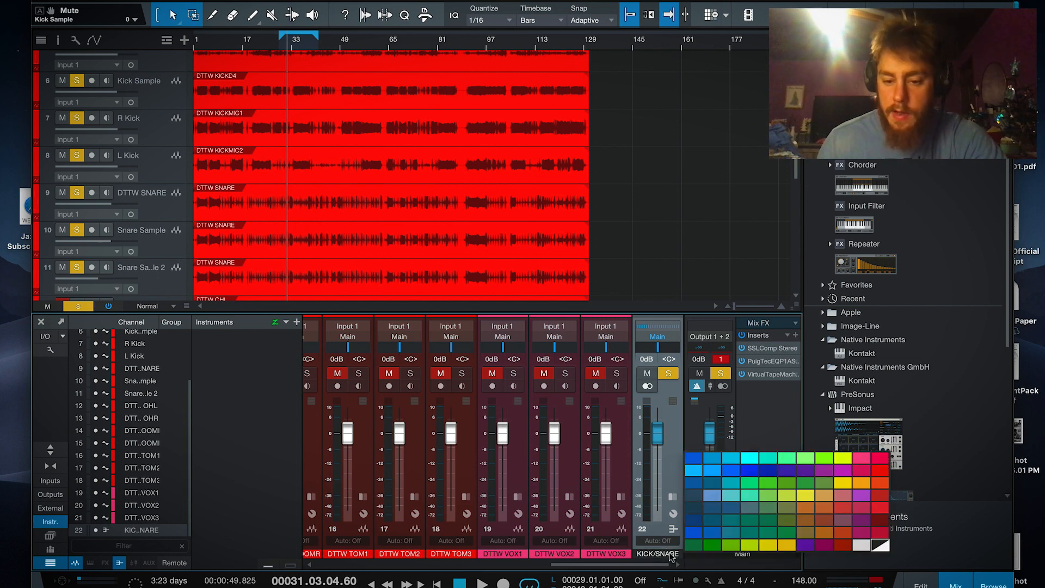
pyautogui.click(861, 470)
pyautogui.moveTo(610, 566)
pyautogui.mouseDown()
pyautogui.moveTo(504, 567)
pyautogui.moveTo(628, 567)
pyautogui.mouseUp()
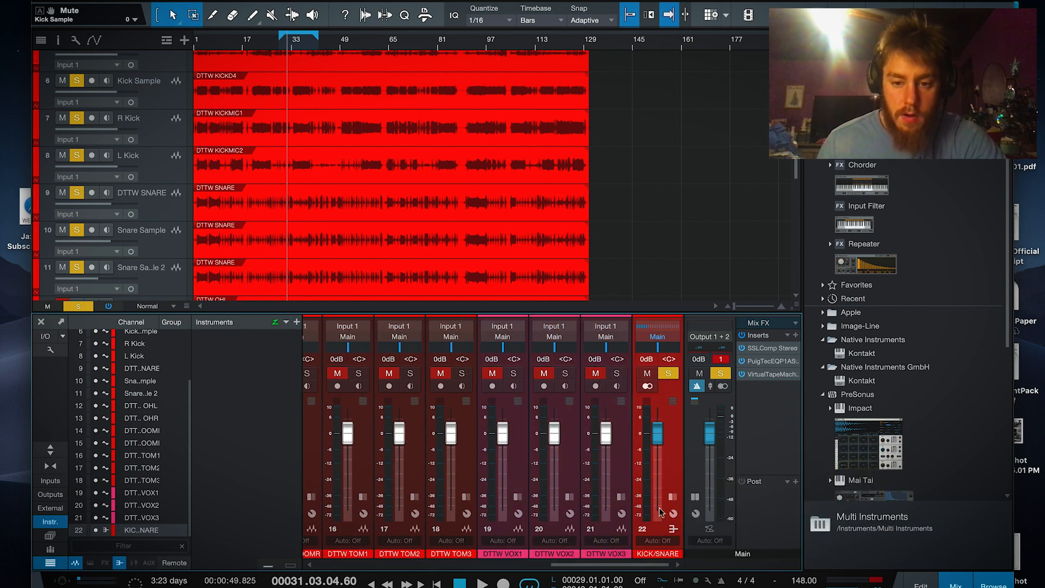
pyautogui.click(670, 373)
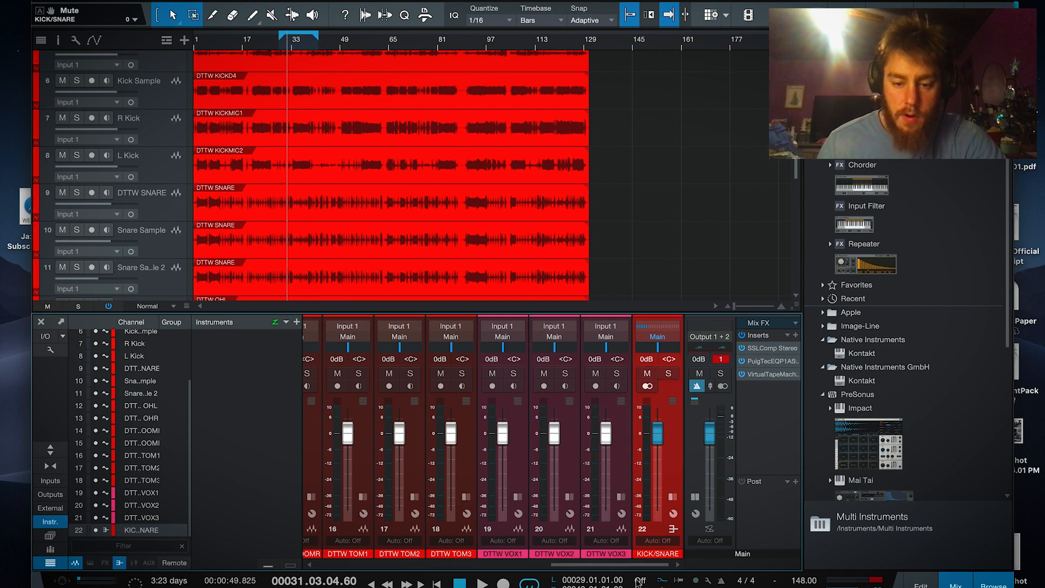
# - Pan the DTTW OHL overhead hard left and the DTTW OHR overhead hard right
pyautogui.moveTo(634, 569); pyautogui.dragTo(503, 569)
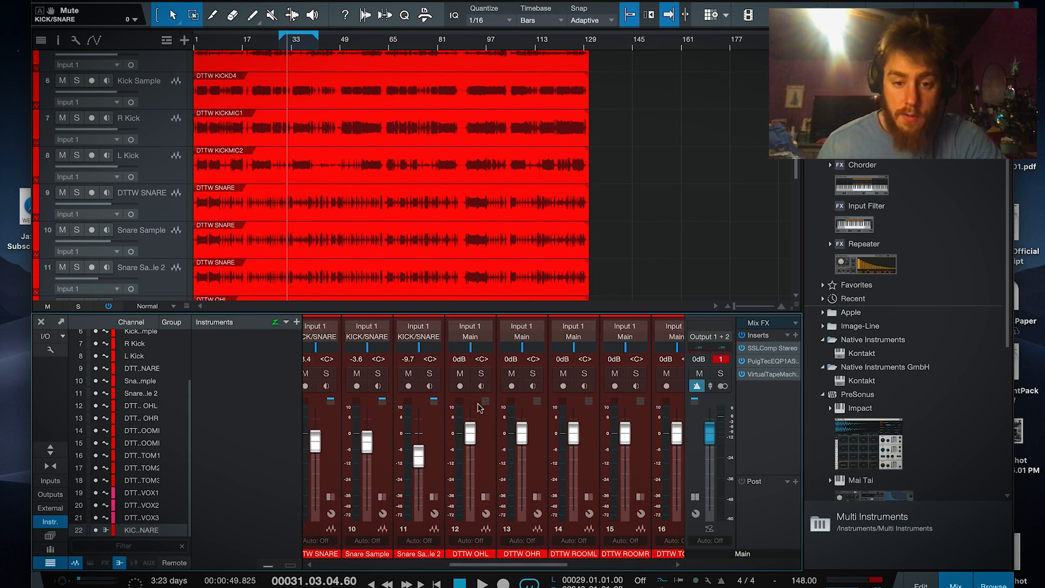
pyautogui.moveTo(471, 349); pyautogui.dragTo(388, 403)
pyautogui.moveTo(516, 353); pyautogui.dragTo(544, 363)
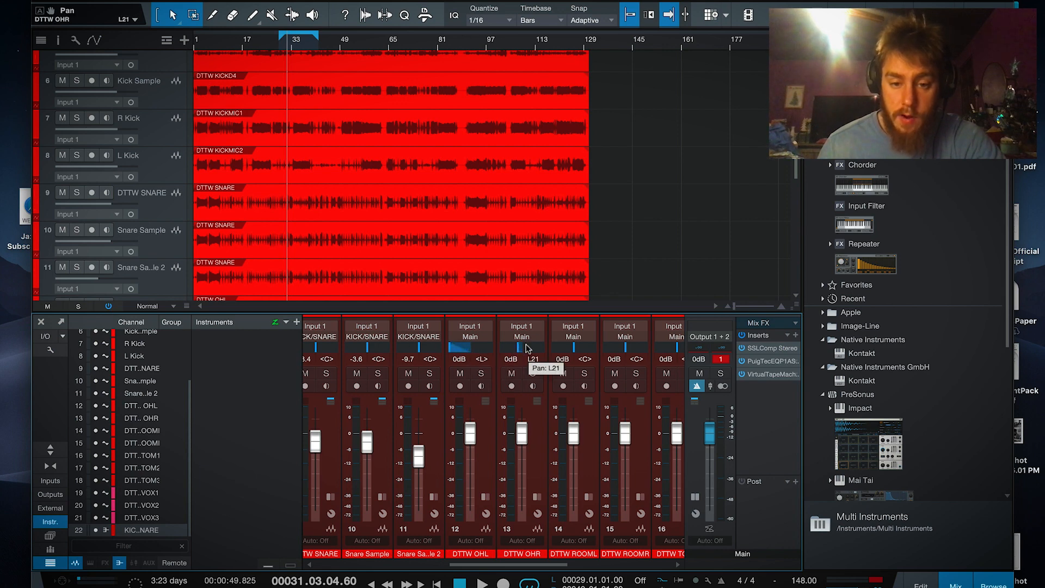
# - Route the DTTW OHL and DTTW OHR channels to a new bus named OH
pyautogui.click(482, 444)
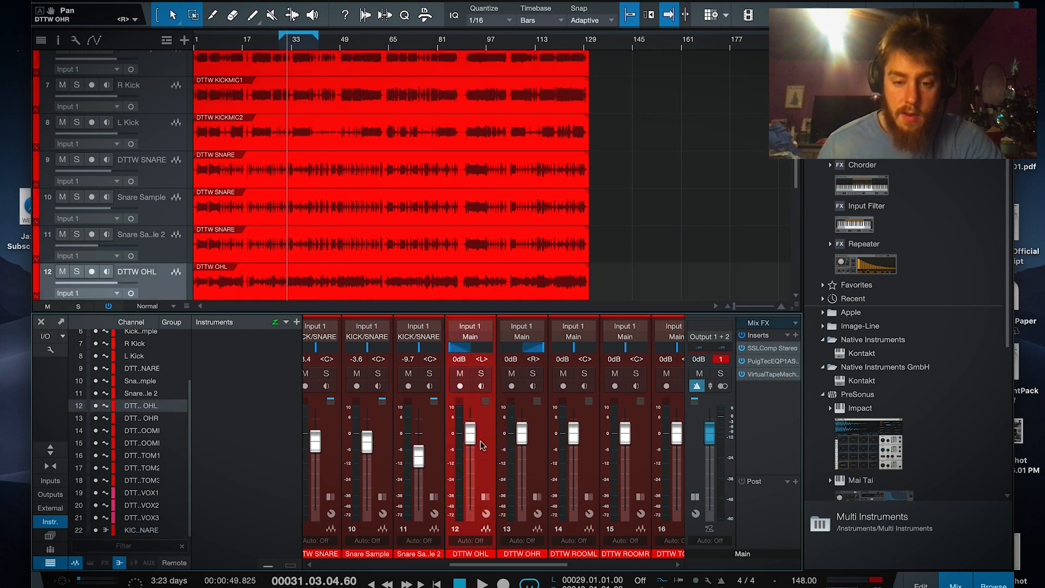
pyautogui.keyDown('shift'); pyautogui.click(506, 366); pyautogui.keyUp('shift')
pyautogui.rightClick(488, 339)
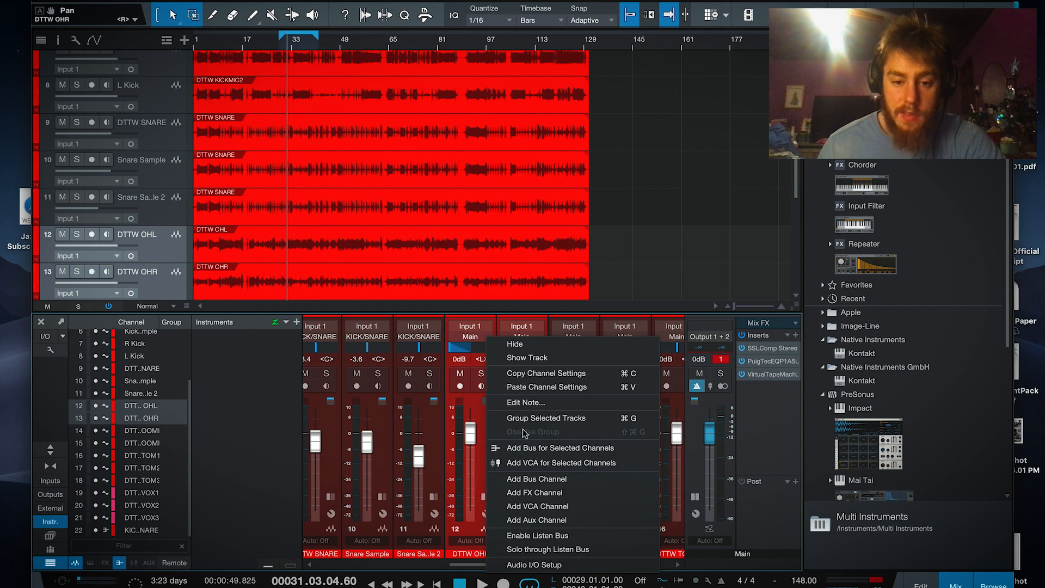
pyautogui.click(544, 383)
pyautogui.doubleClick(675, 554)
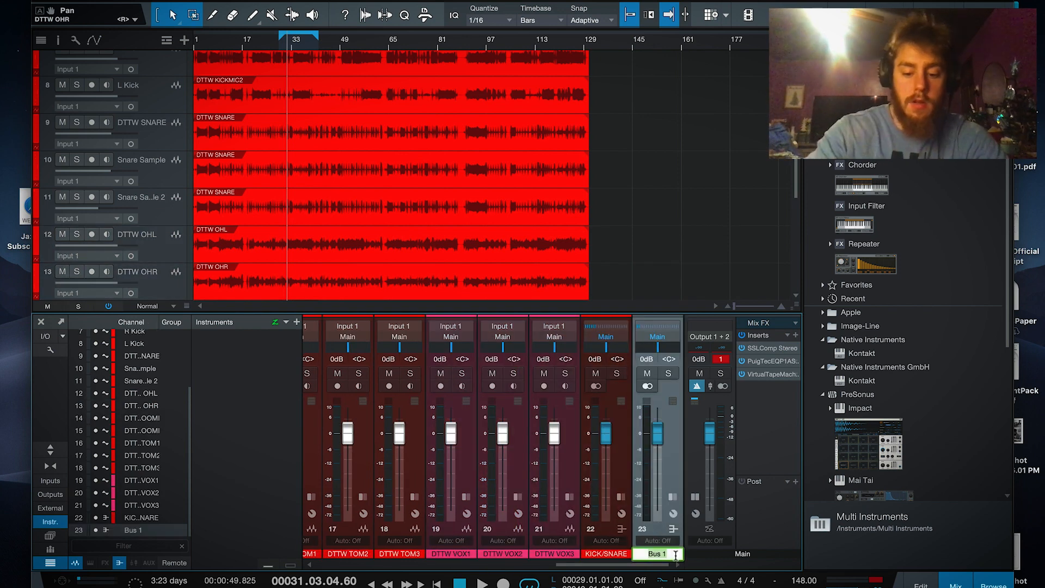
pyautogui.press('Return')
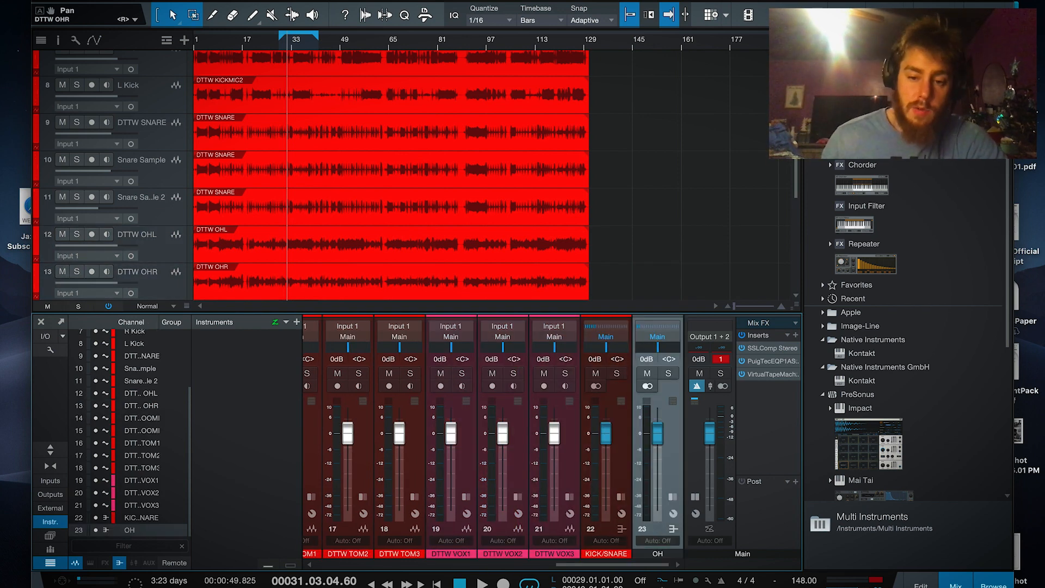
# - Solo the OH bus, start playback and colour the bus red
pyautogui.click(670, 373)
pyautogui.press('space')
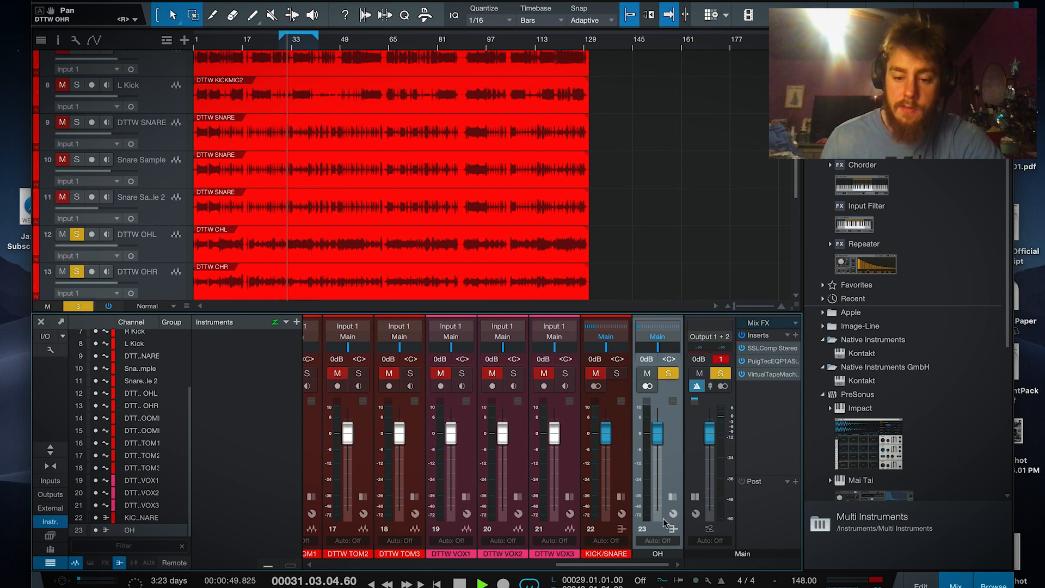
pyautogui.click(664, 555)
pyautogui.click(879, 472)
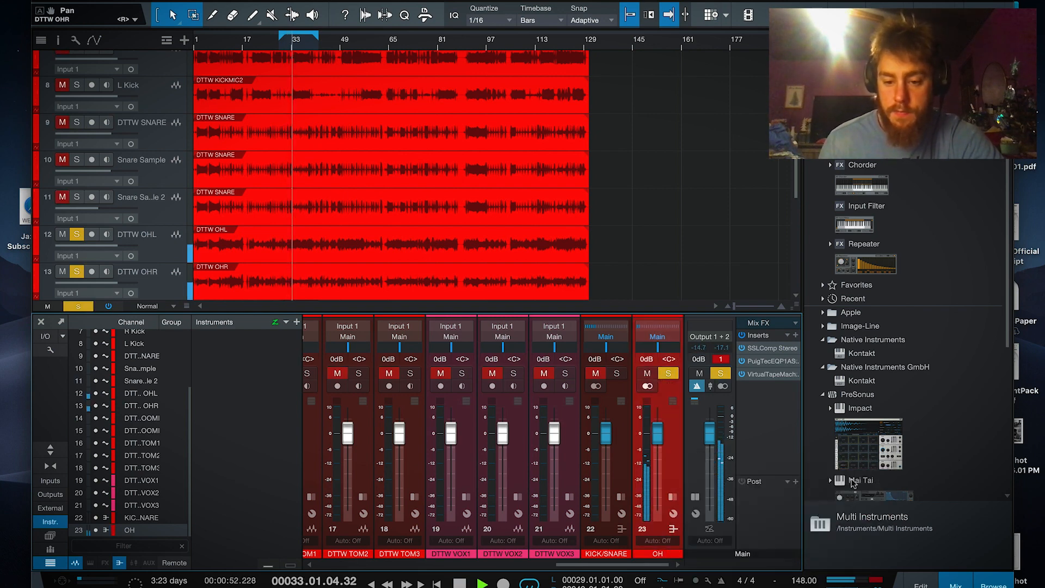
# - Expand the OH bus, stop playback and insert Slate Digital's Inf EQ on it
pyautogui.doubleClick(675, 464)
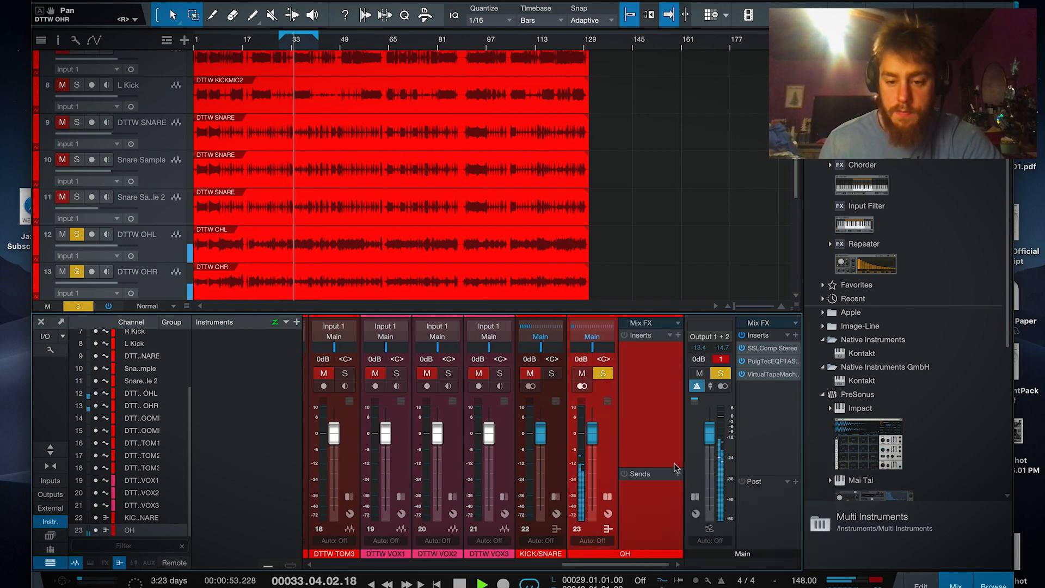
pyautogui.press('space')
pyautogui.click(678, 335)
pyautogui.click(721, 179)
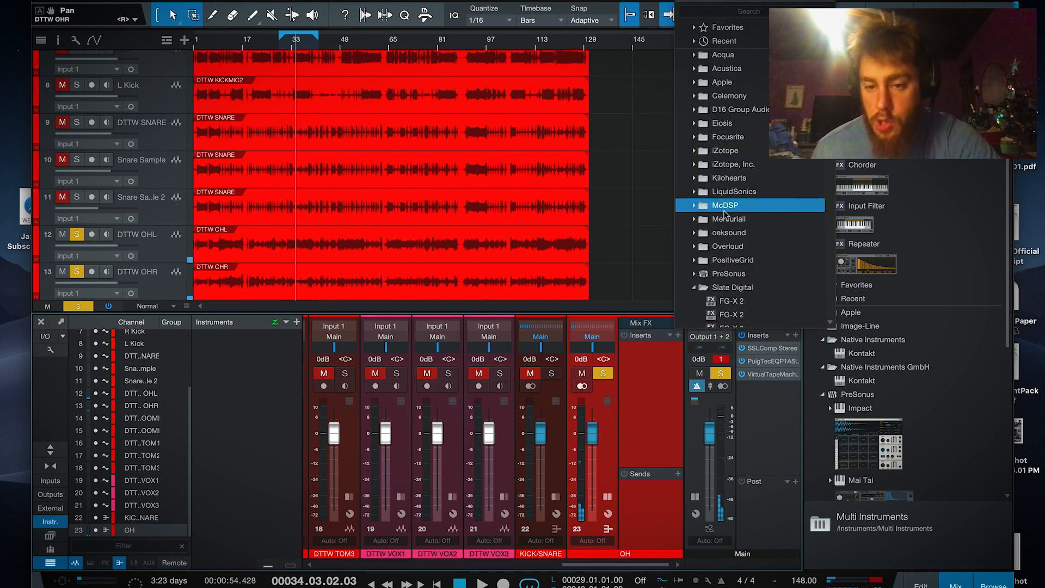
pyautogui.scroll(-5, 727, 289)
pyautogui.scroll(-1, 725, 288)
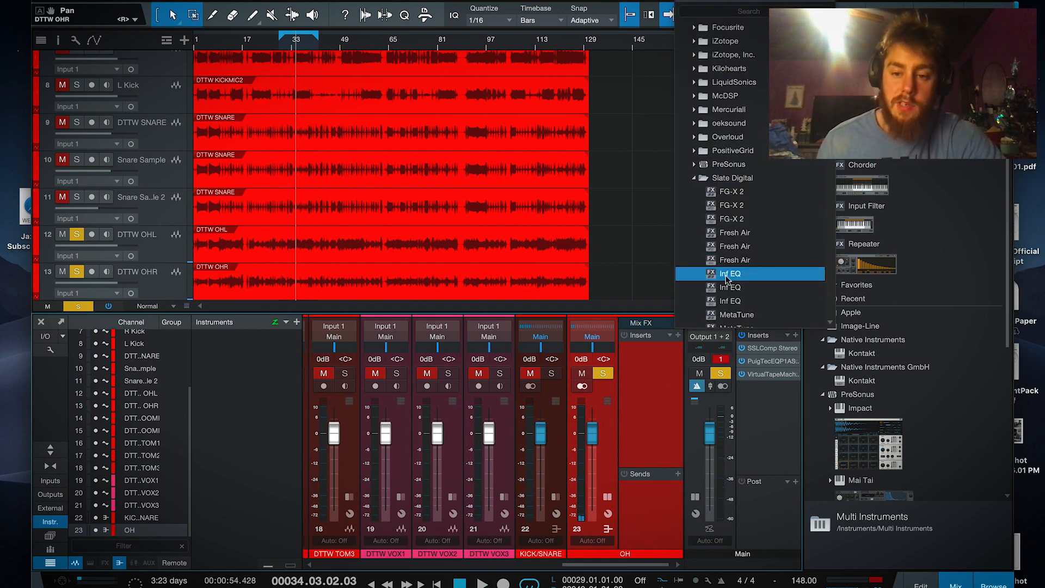
pyautogui.click(727, 275)
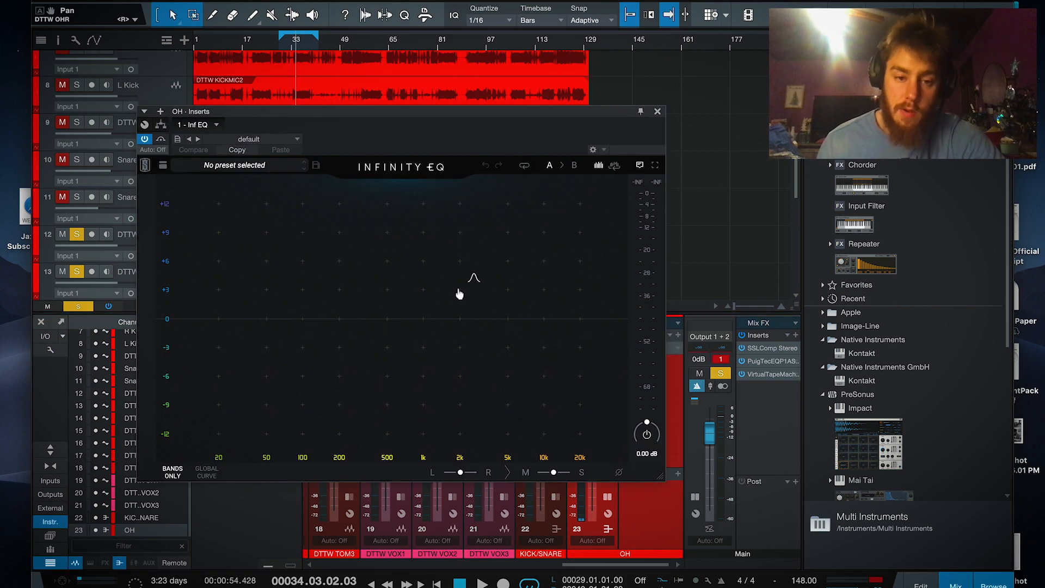
# - Add a low-cut filter to the OH bus in Infinity EQ, tuning it by ear to just below 200 Hz during playback
pyautogui.doubleClick(339, 308)
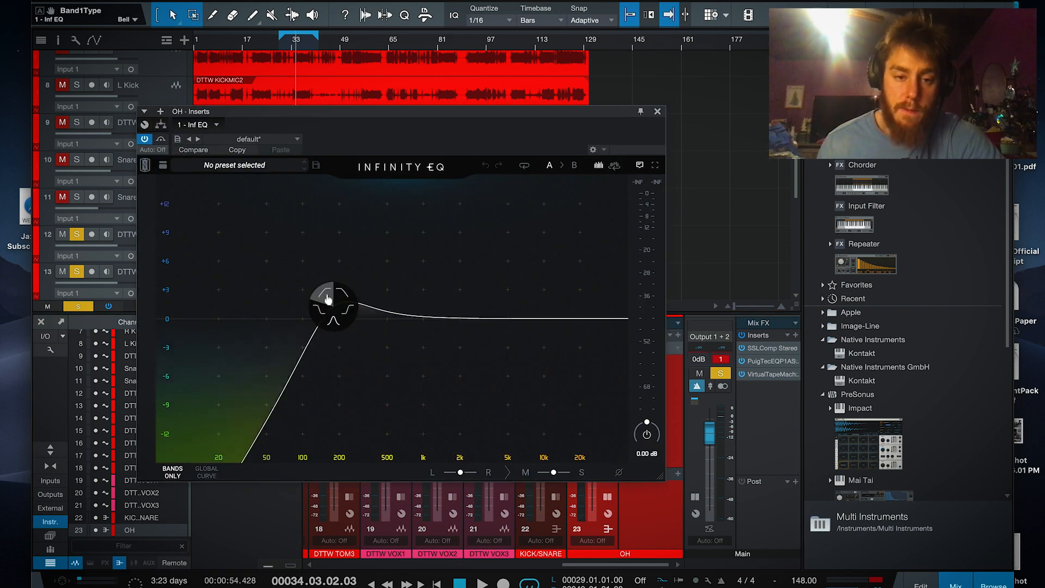
pyautogui.moveTo(331, 303); pyautogui.dragTo(399, 337)
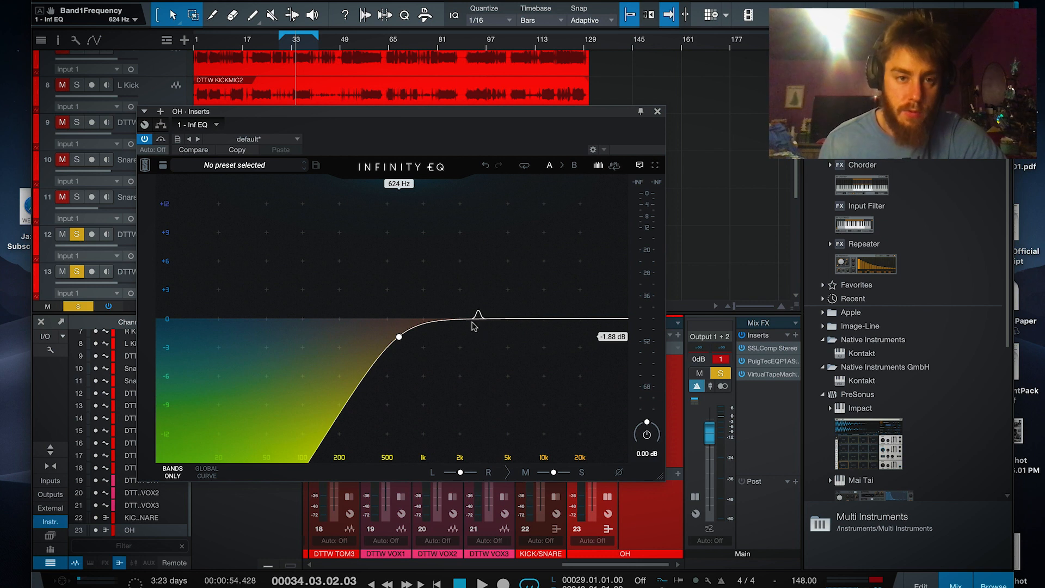
pyautogui.press('space')
pyautogui.moveTo(399, 336); pyautogui.dragTo(332, 342)
pyautogui.scroll(3, 376, 331)
# - Add a bell cut of -4.22 dB at 195 Hz to the OH bus, adjust its width and close the EQ
pyautogui.doubleClick(478, 287)
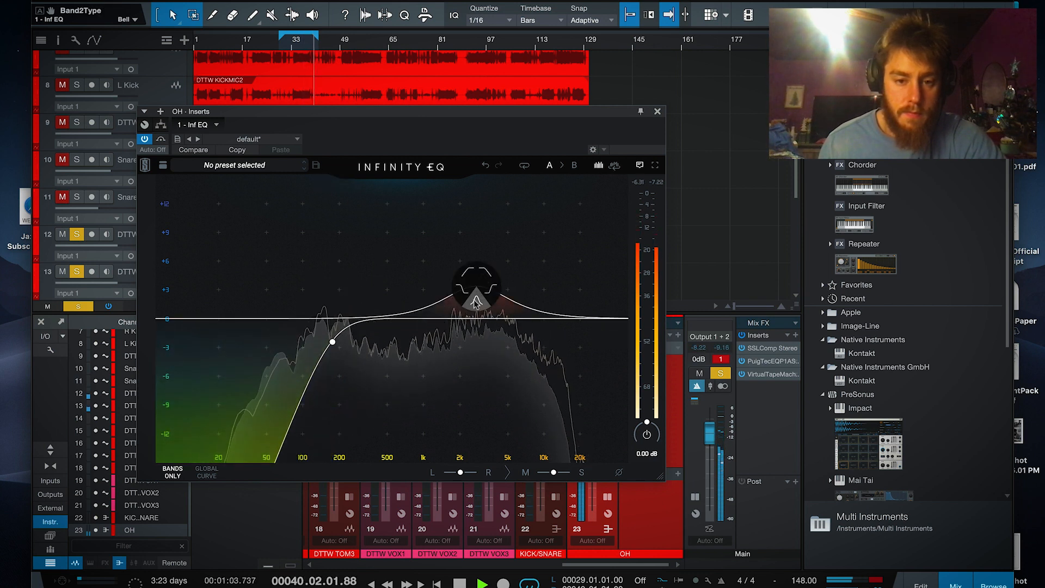
pyautogui.moveTo(476, 286); pyautogui.dragTo(338, 359)
pyautogui.scroll(5, 356, 225)
pyautogui.scroll(-5, 334, 225)
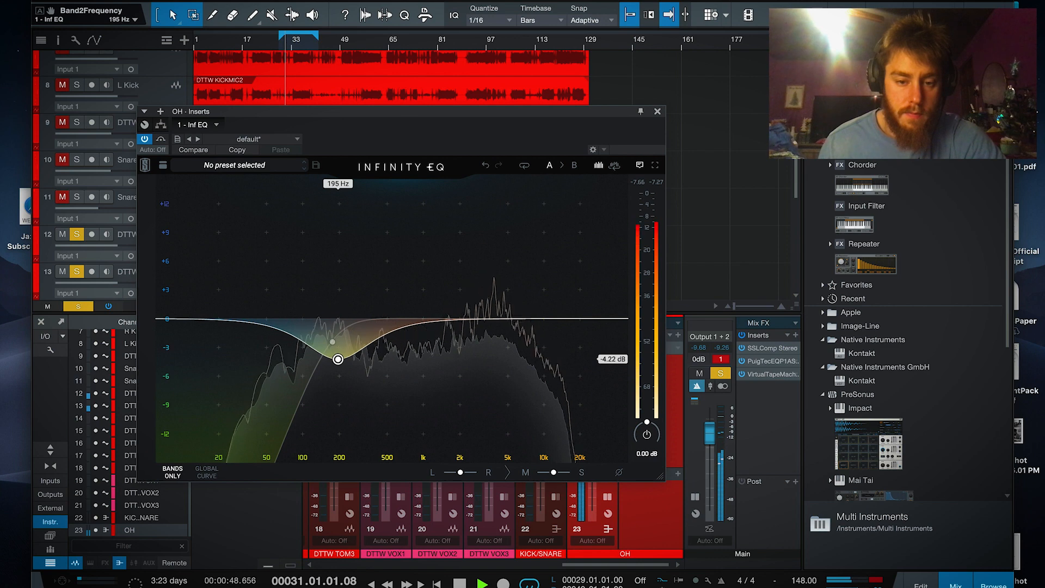
pyautogui.click(658, 111)
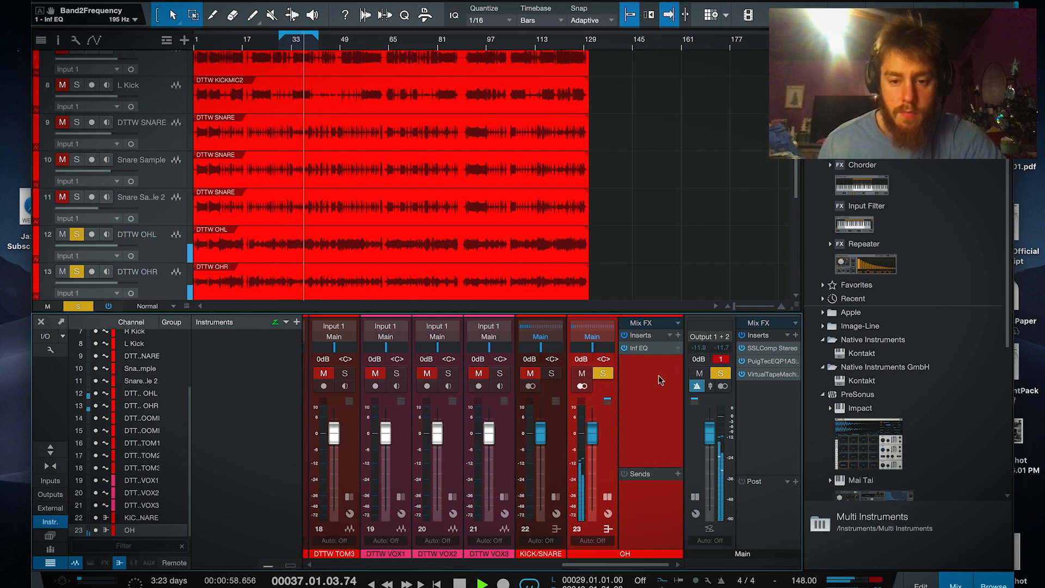
# - Insert the Waves CLA-2A Stereo compressor on the OH bus after the Inf EQ
pyautogui.click(677, 335)
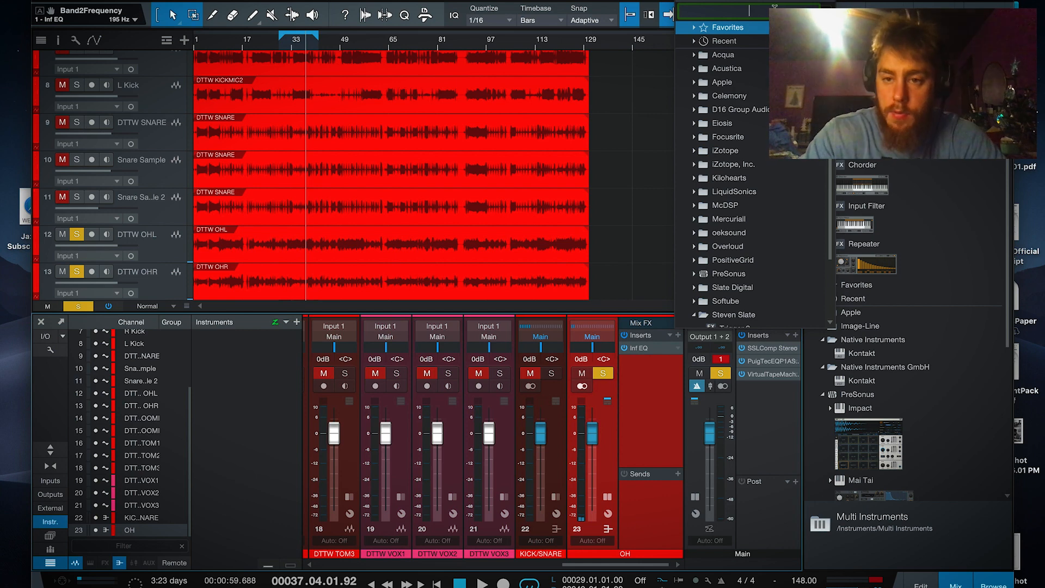
pyautogui.write('CLA')
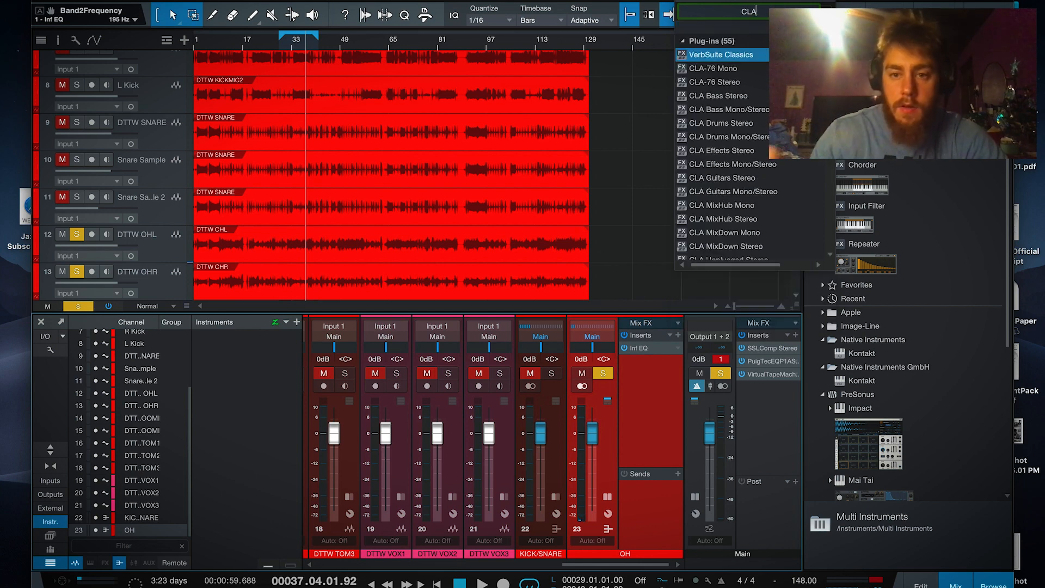
pyautogui.scroll(-3, 751, 153)
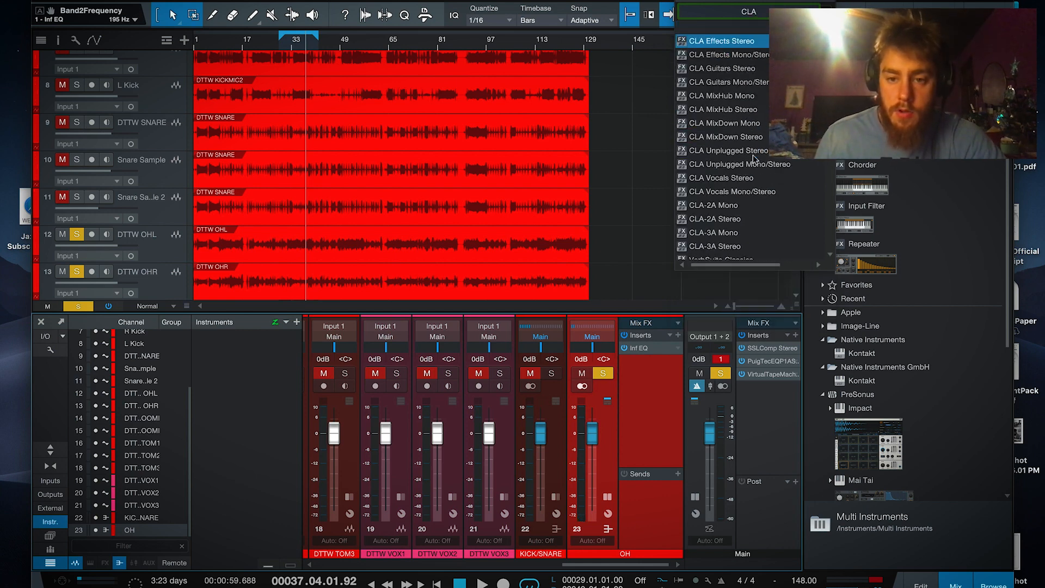
pyautogui.click(760, 220)
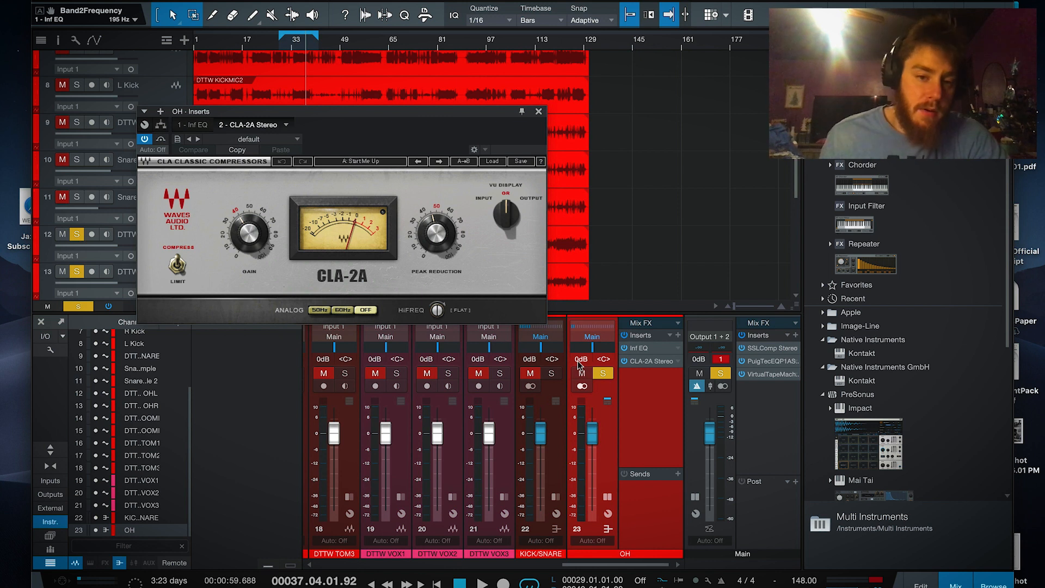
# - Switch the OH bus's CLA-2A to Limit, adjust its gain by ear, set peak reduction to 56.84 during playback, and close it
pyautogui.click(176, 265)
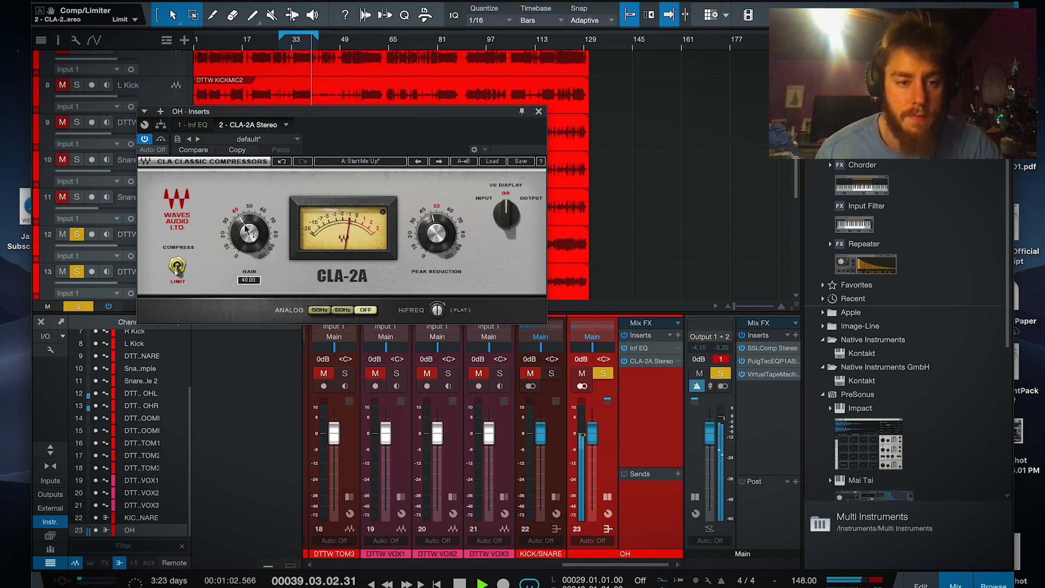
pyautogui.click(261, 233)
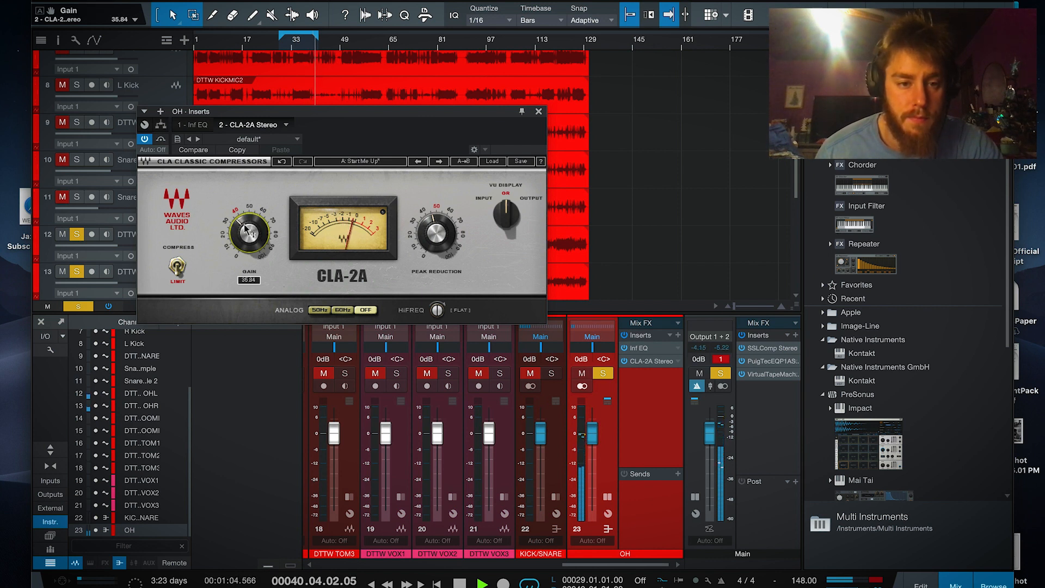
pyautogui.click(435, 233)
pyautogui.moveTo(436, 233); pyautogui.dragTo(436, 228)
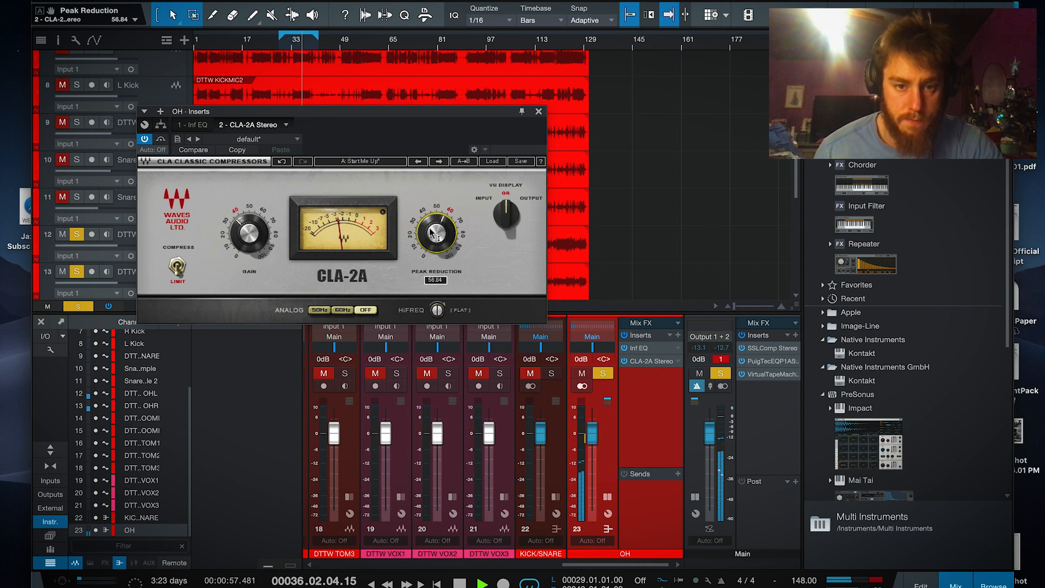
pyautogui.press('space')
pyautogui.click(538, 111)
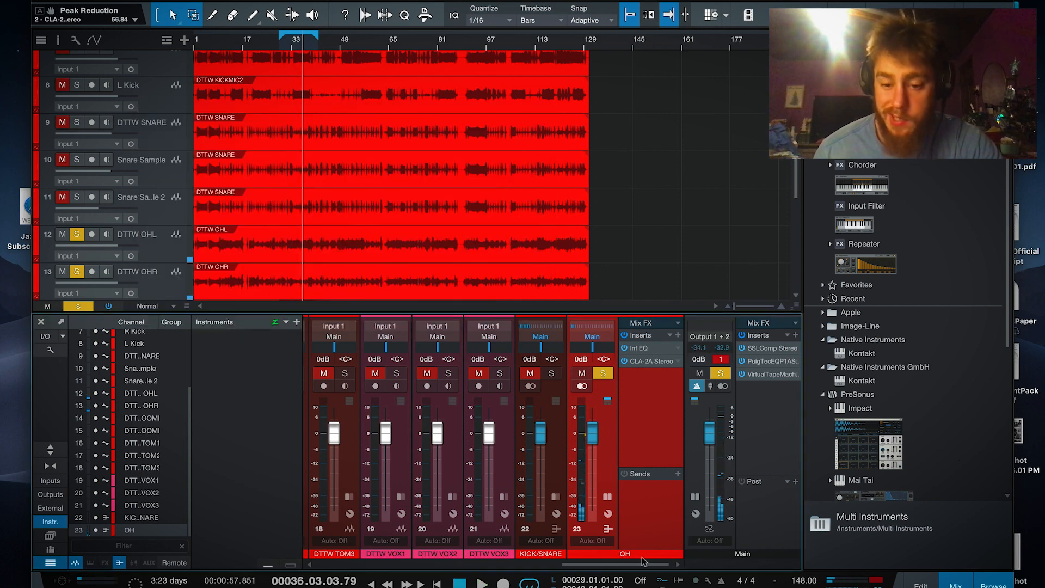
# - Duplicate the OH bus's CLA-2A by way of a temporary copy on the expanded KICK/SNARE bus, and remove that temporary copy
pyautogui.click(558, 451)
pyautogui.doubleClick(554, 456)
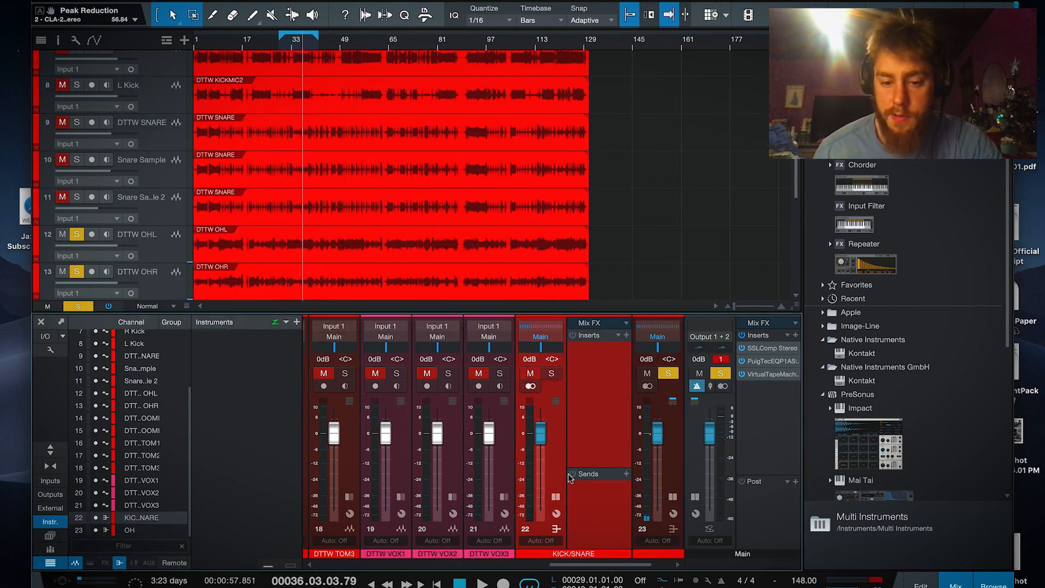
pyautogui.moveTo(620, 564); pyautogui.dragTo(659, 564)
pyautogui.moveTo(654, 367)
pyautogui.mouseDown()
pyautogui.moveTo(534, 381)
pyautogui.moveTo(651, 375)
pyautogui.mouseUp()
pyautogui.click(538, 112)
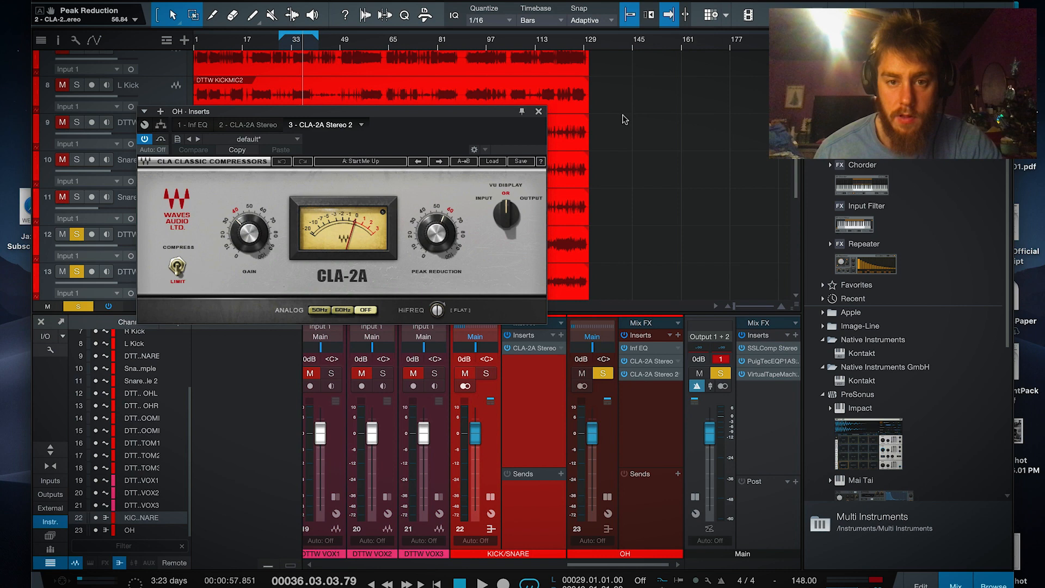
pyautogui.click(539, 112)
pyautogui.rightClick(563, 348)
pyautogui.click(618, 469)
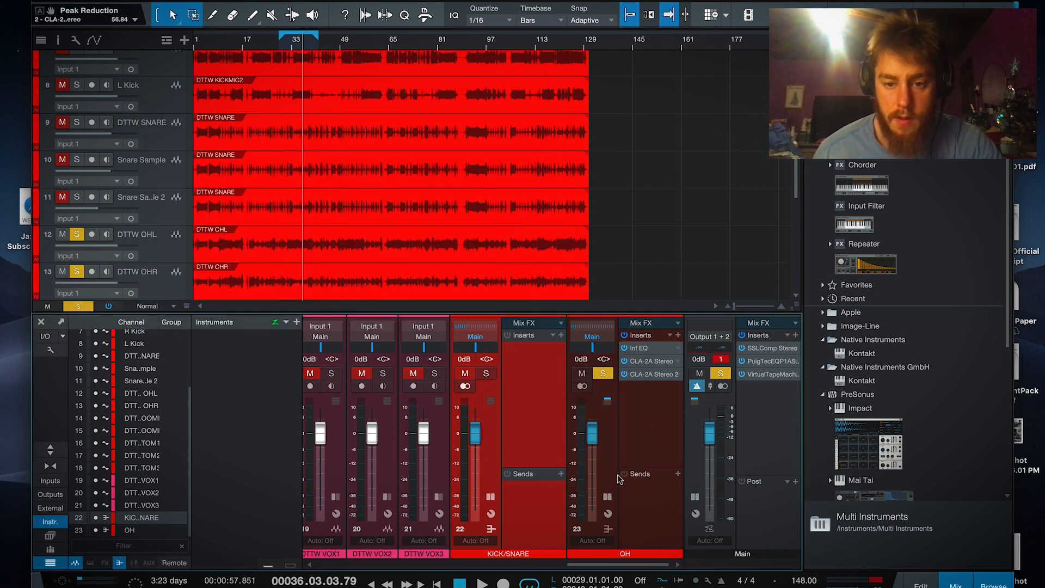
# - Add a two-way splitter after the Inf EQ in the OH bus's routing and place one CLA-2A on each parallel branch
pyautogui.click(663, 363)
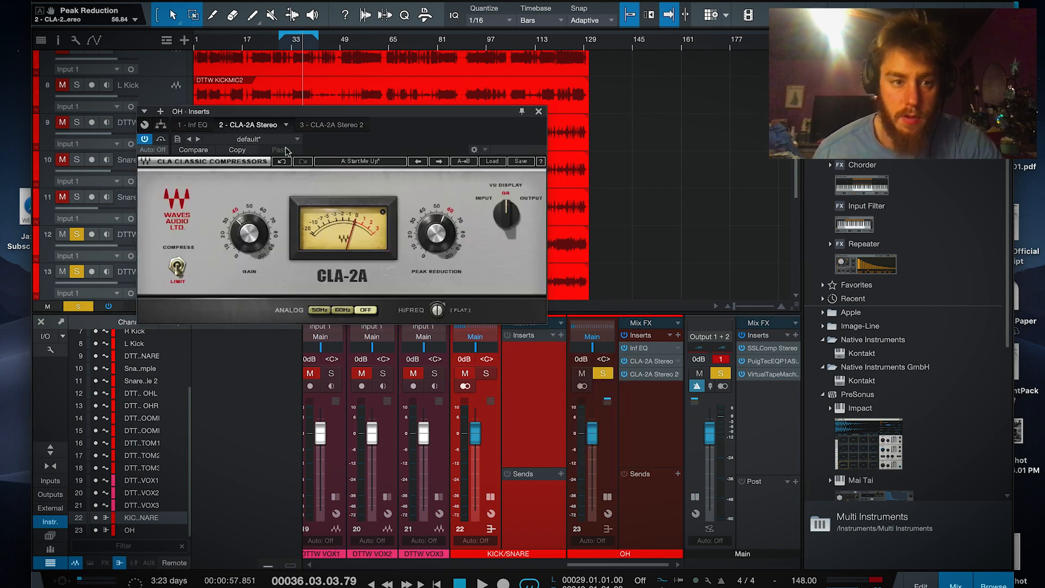
pyautogui.click(161, 124)
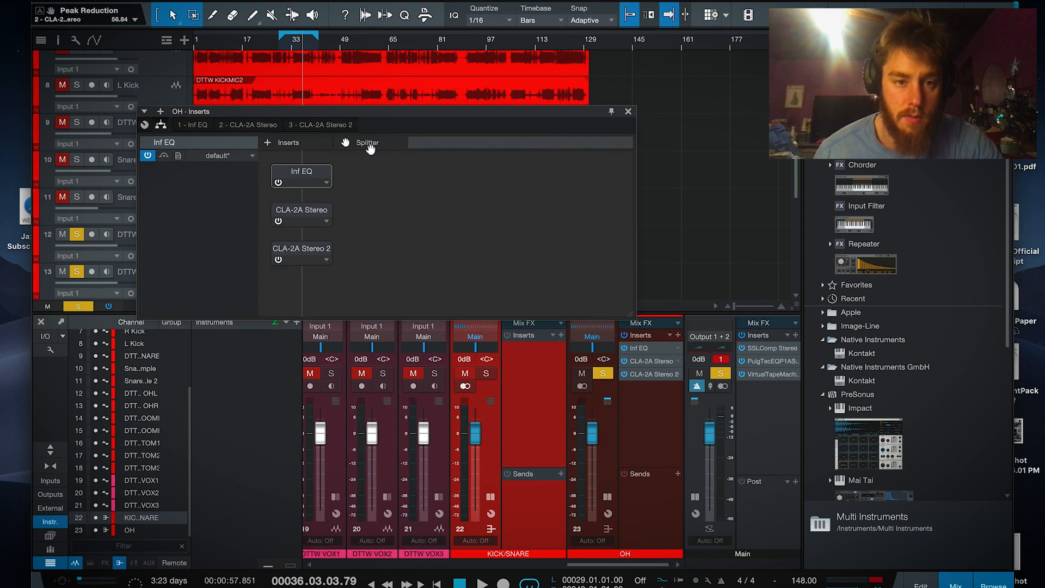
pyautogui.moveTo(370, 148); pyautogui.dragTo(306, 202)
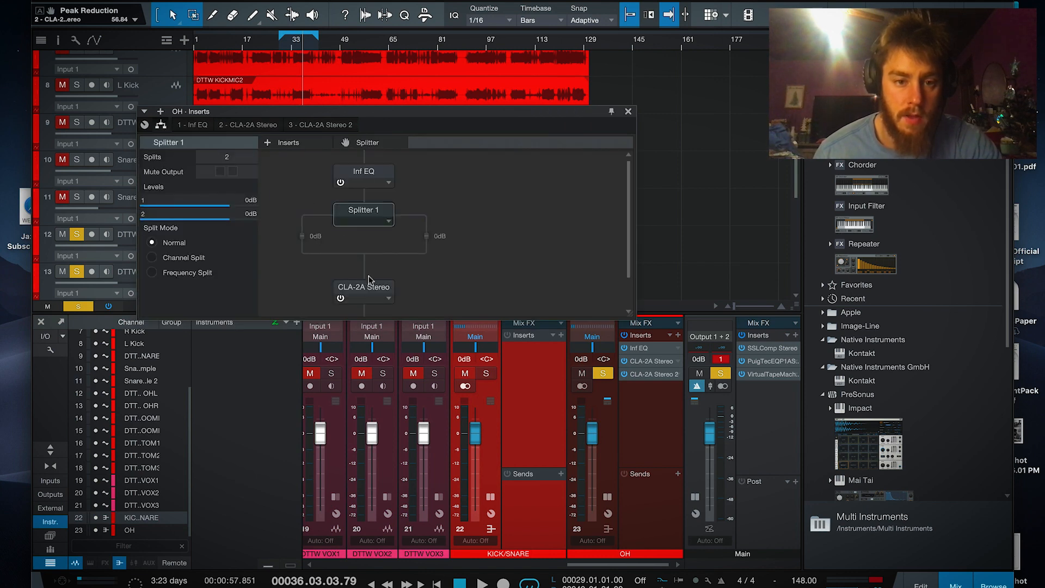
pyautogui.moveTo(369, 279); pyautogui.dragTo(308, 211)
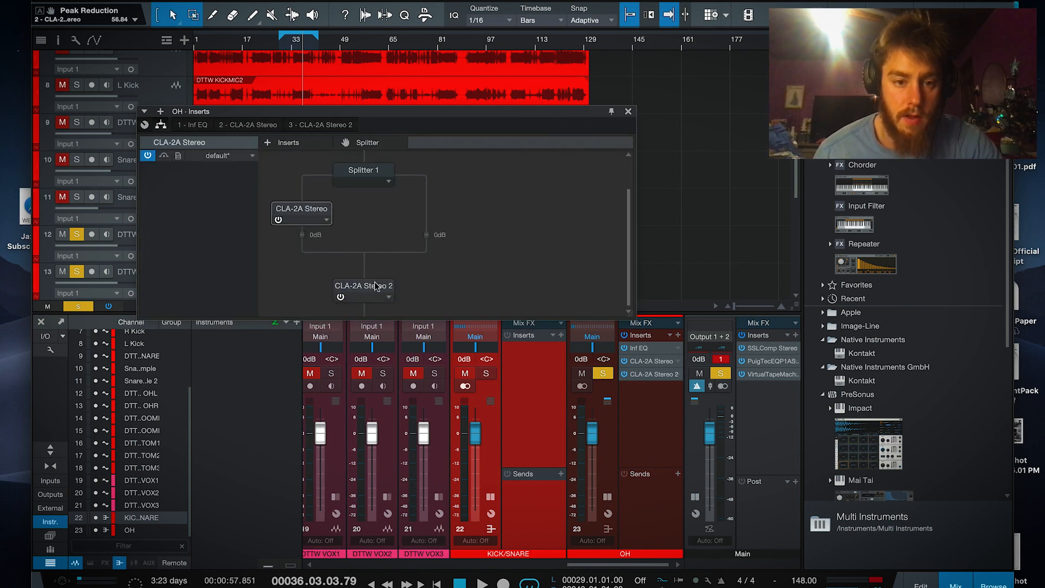
pyautogui.moveTo(376, 287); pyautogui.dragTo(427, 231)
pyautogui.press('space')
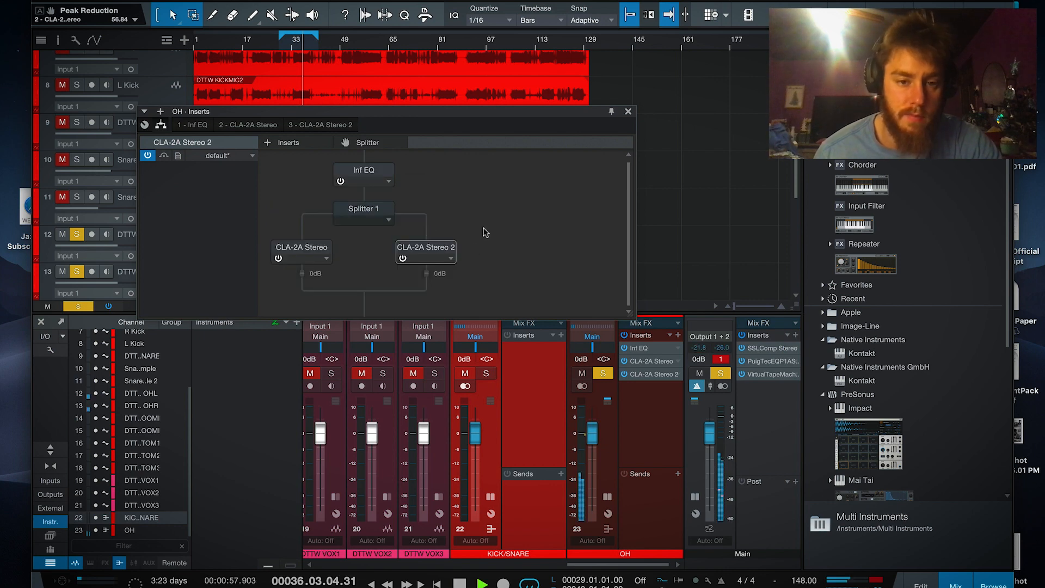
pyautogui.click(628, 111)
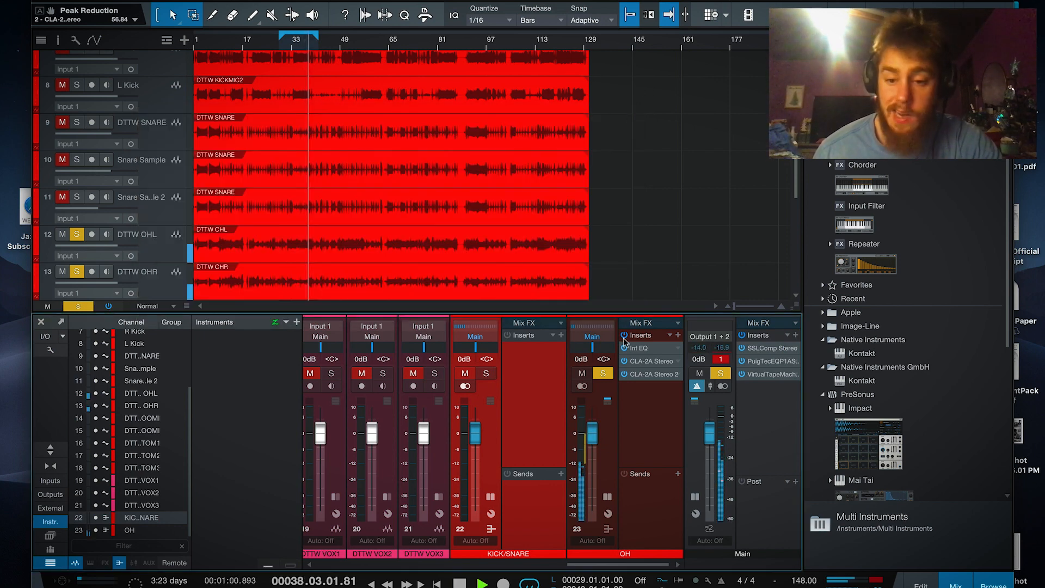
# - In the OH bus's Infinity EQ, slightly readjust the 195 Hz bell and add a bell cut of -3.37 dB at 498 Hz during playback
pyautogui.press('space')
pyautogui.click(661, 348)
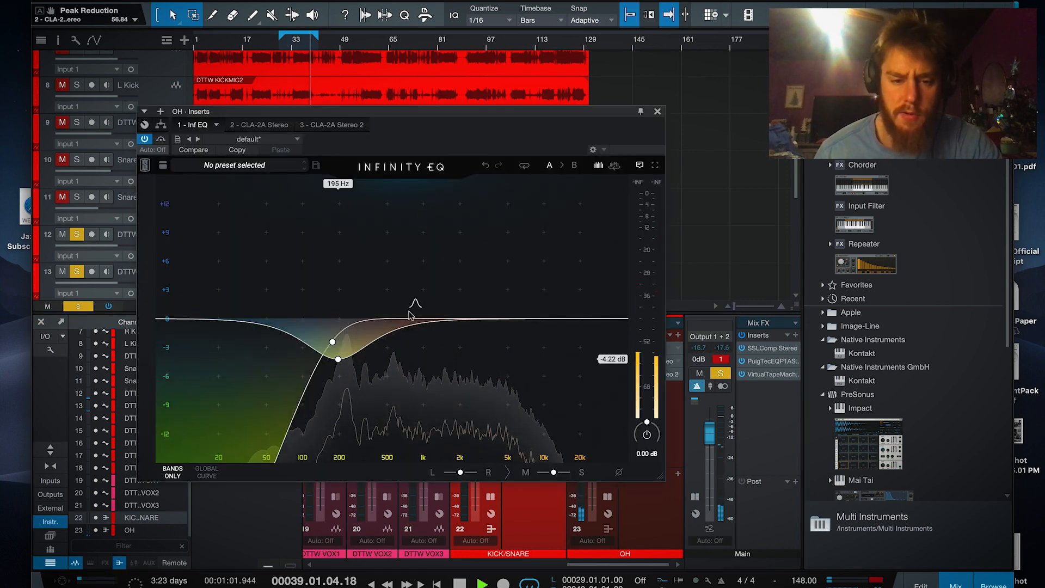
pyautogui.press('space')
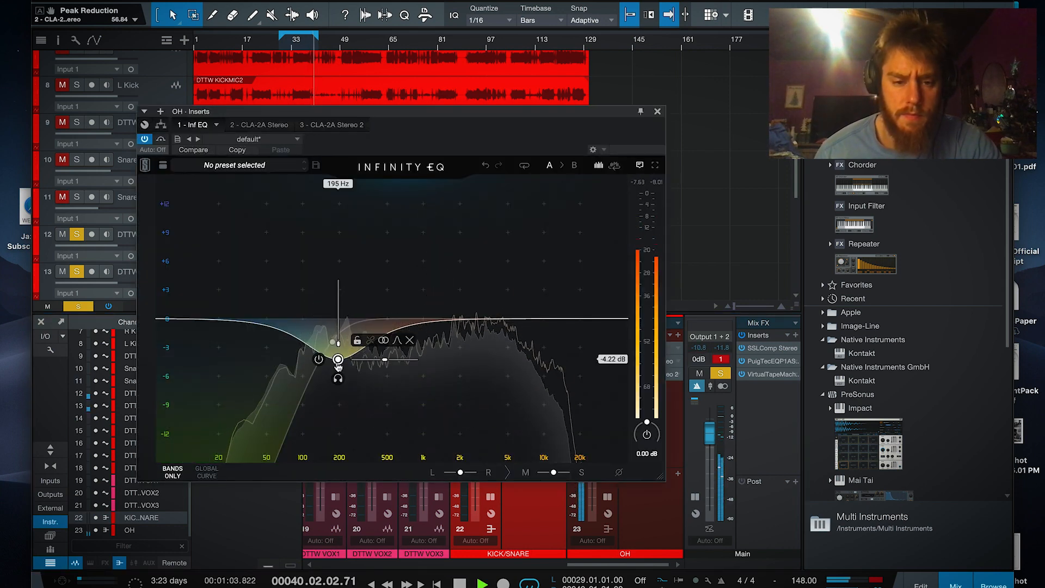
pyautogui.moveTo(338, 378); pyautogui.dragTo(335, 355)
pyautogui.moveTo(461, 282); pyautogui.dragTo(387, 351)
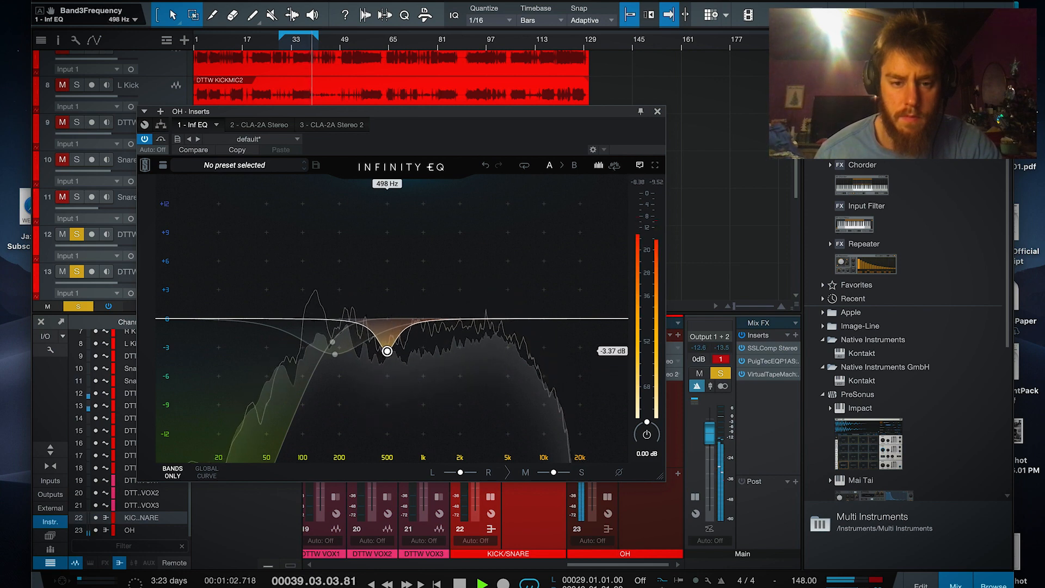
# - Try a +1.10 dB bell at 10.8 kHz on the OH bus, replace it with a band at 6959.41 Hz, and close the EQ
pyautogui.moveTo(465, 296); pyautogui.dragTo(548, 308)
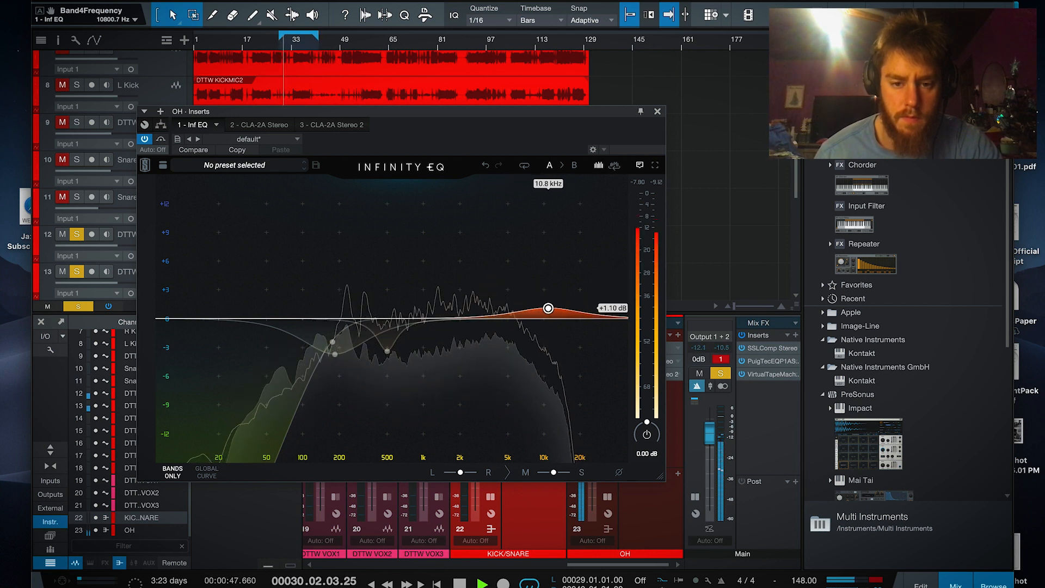
pyautogui.click(477, 290)
pyautogui.rightClick(477, 290)
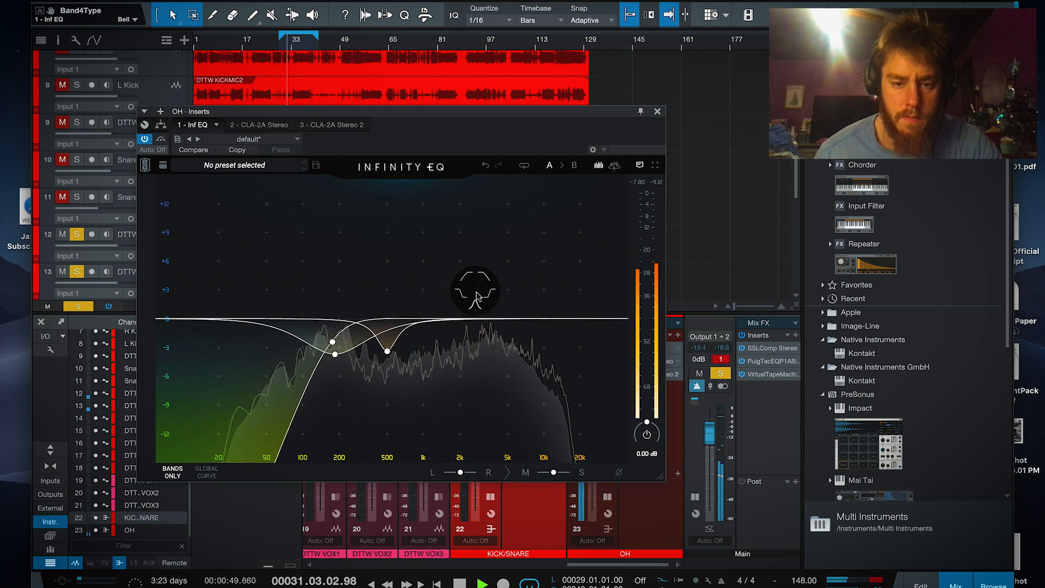
pyautogui.click(483, 283)
pyautogui.moveTo(476, 290); pyautogui.dragTo(526, 292)
pyautogui.click(657, 111)
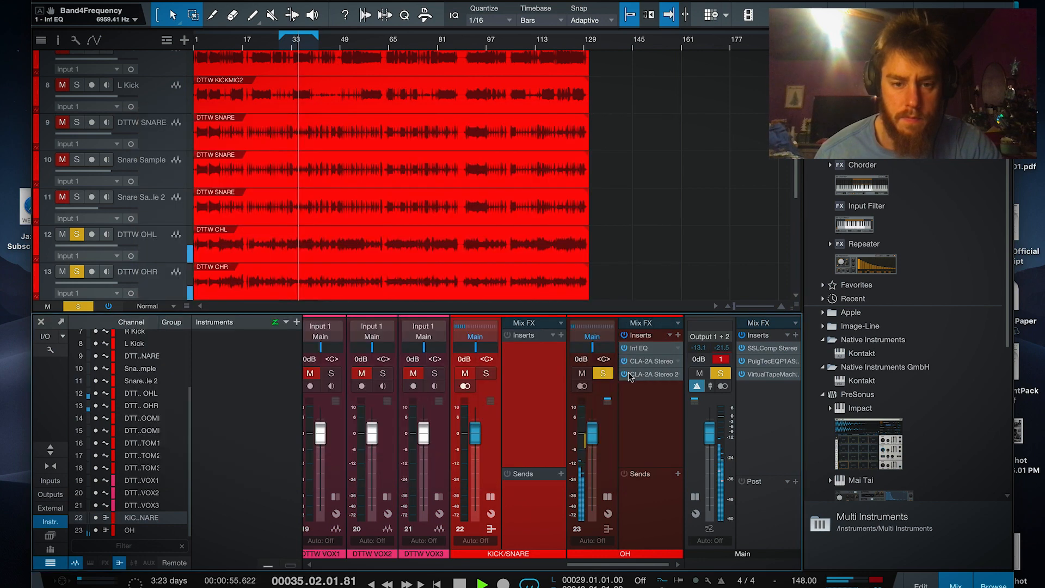
pyautogui.press('space')
# - Insert oeksound's soothe2 on the OH bus after the two CLA-2A compressors
pyautogui.click(678, 336)
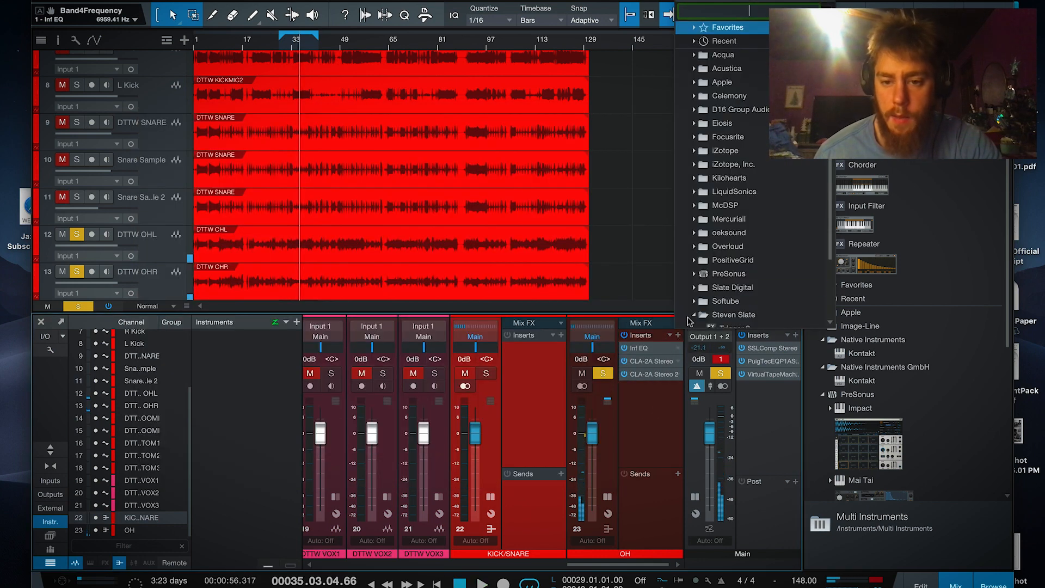
pyautogui.click(722, 233)
pyautogui.click(731, 246)
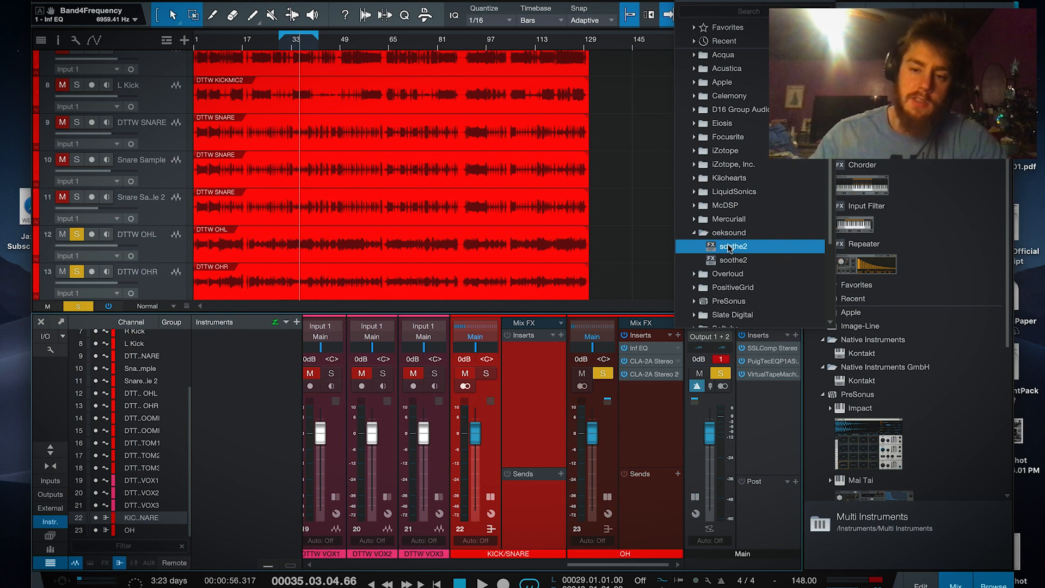
pyautogui.click(729, 248)
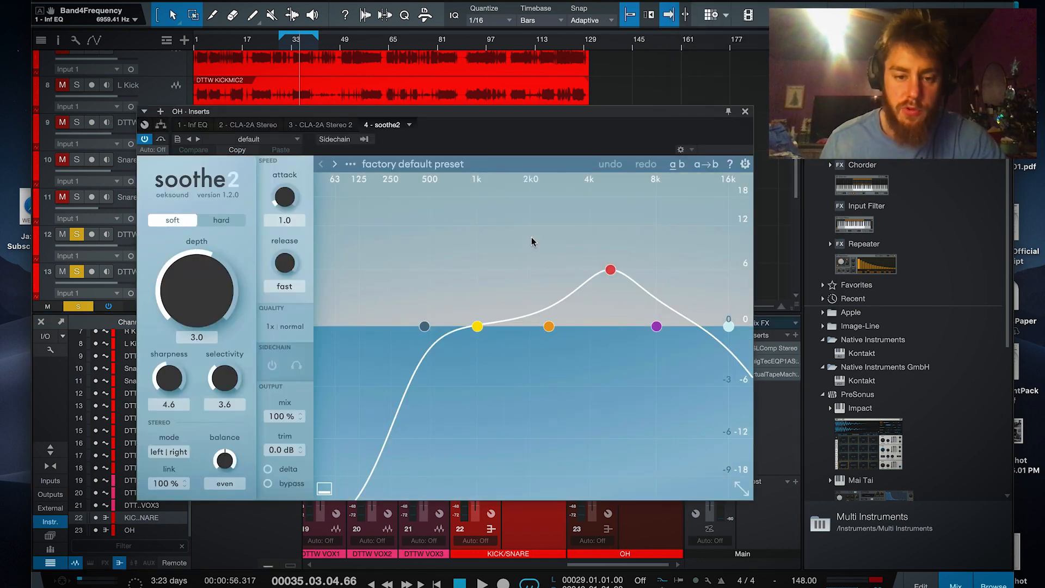
# - Disable the low cut and high cut bands in the OH bus's soothe2
pyautogui.rightClick(427, 329)
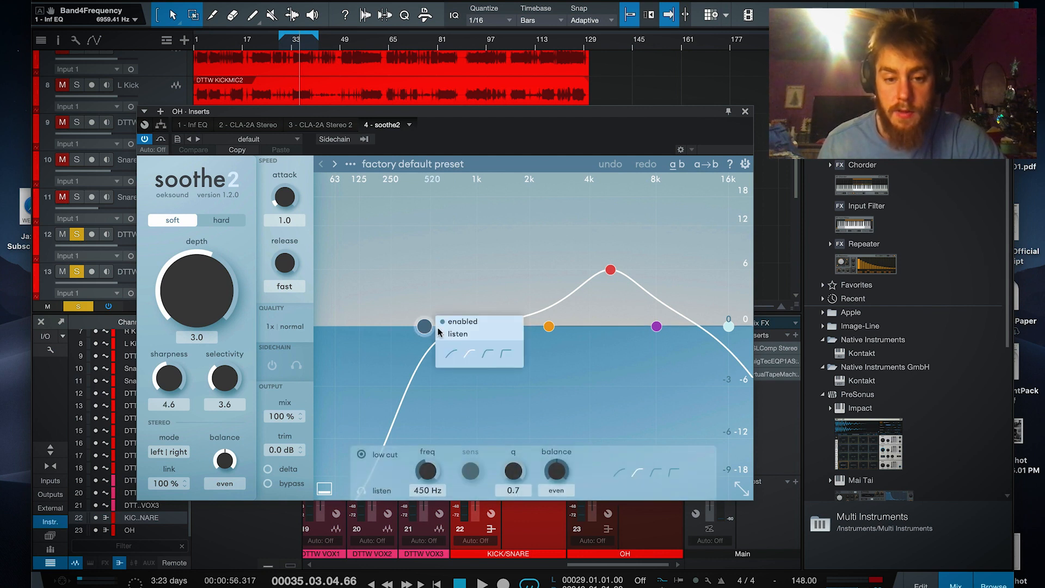
pyautogui.click(452, 322)
pyautogui.rightClick(728, 326)
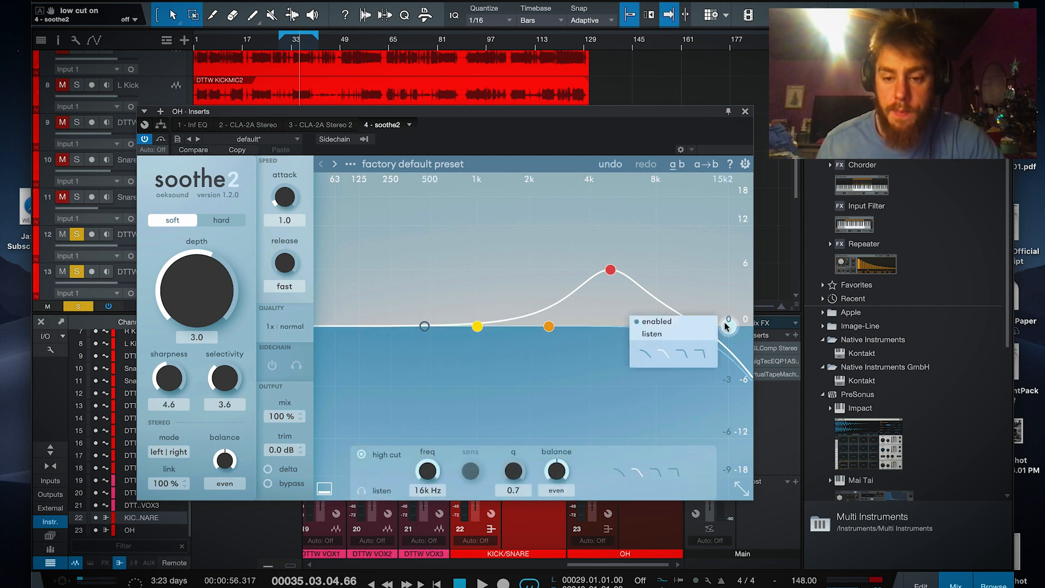
pyautogui.click(671, 323)
# - Set soothe2's band 3 to 2 kHz with 8.1 dB sensitivity and widen it to a q of 0.1
pyautogui.moveTo(611, 270); pyautogui.dragTo(533, 256)
pyautogui.scroll(5, 562, 264)
pyautogui.scroll(-10, 562, 263)
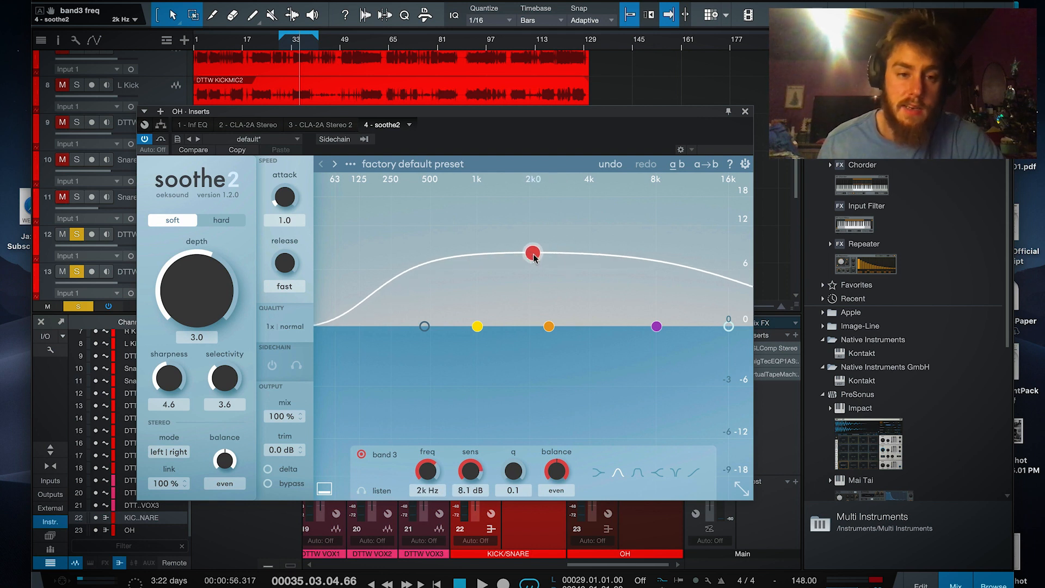
# - Set soothe2's depth to 4.5, compare hard with soft mode and keep soft, with sharpness 4.8, selectivity 4.3 and even stereo balance
pyautogui.scroll(-5, 197, 293)
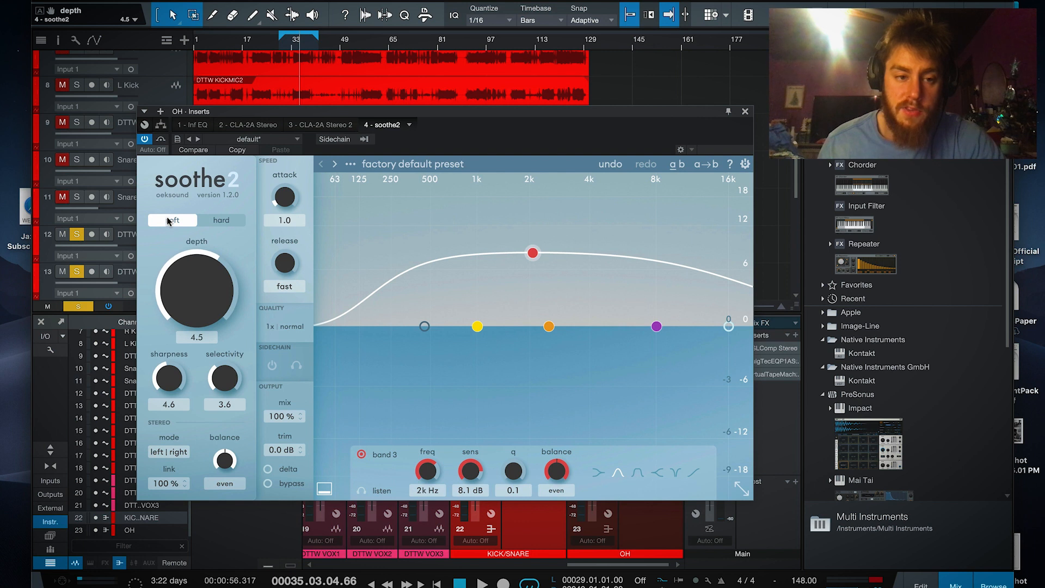
pyautogui.click(221, 219)
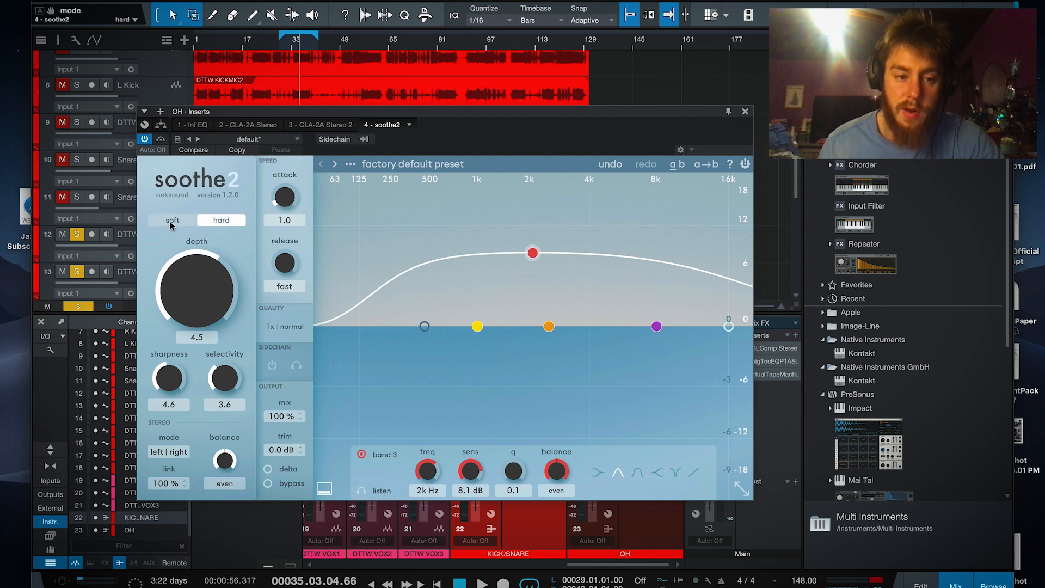
pyautogui.click(172, 220)
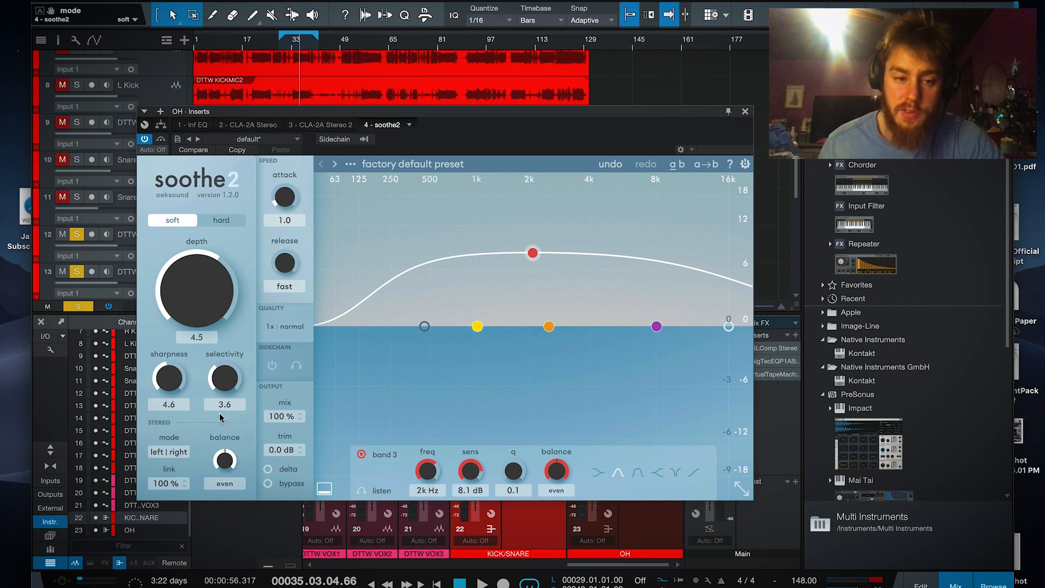
pyautogui.moveTo(168, 379); pyautogui.dragTo(191, 431)
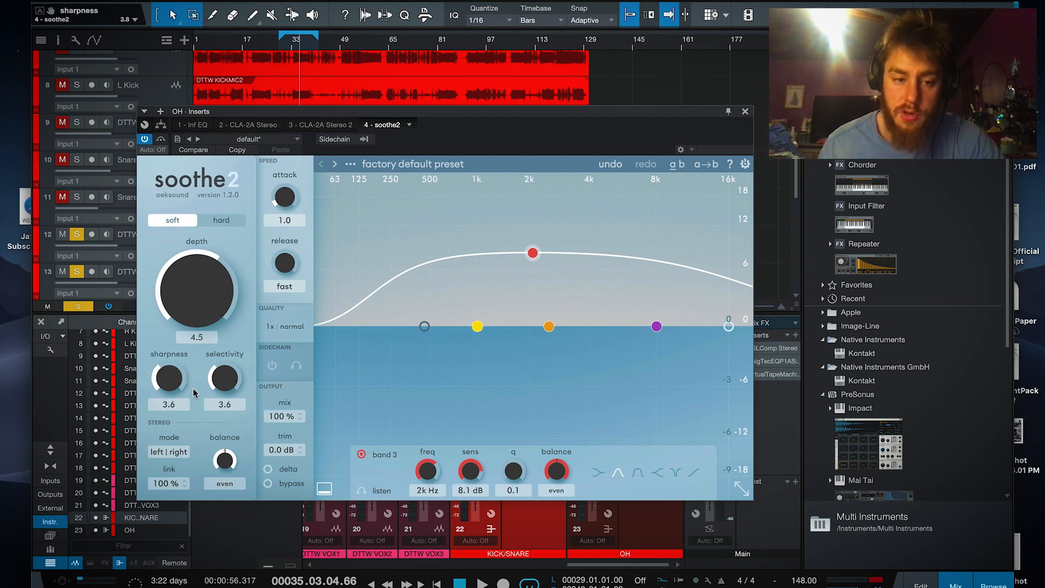
pyautogui.moveTo(227, 385); pyautogui.dragTo(238, 304)
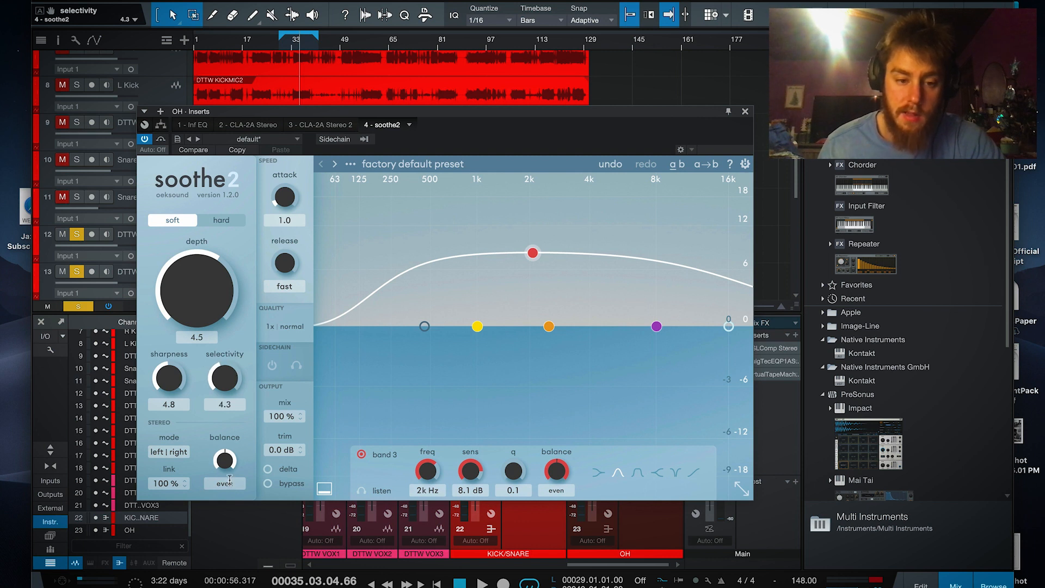
pyautogui.click(225, 459)
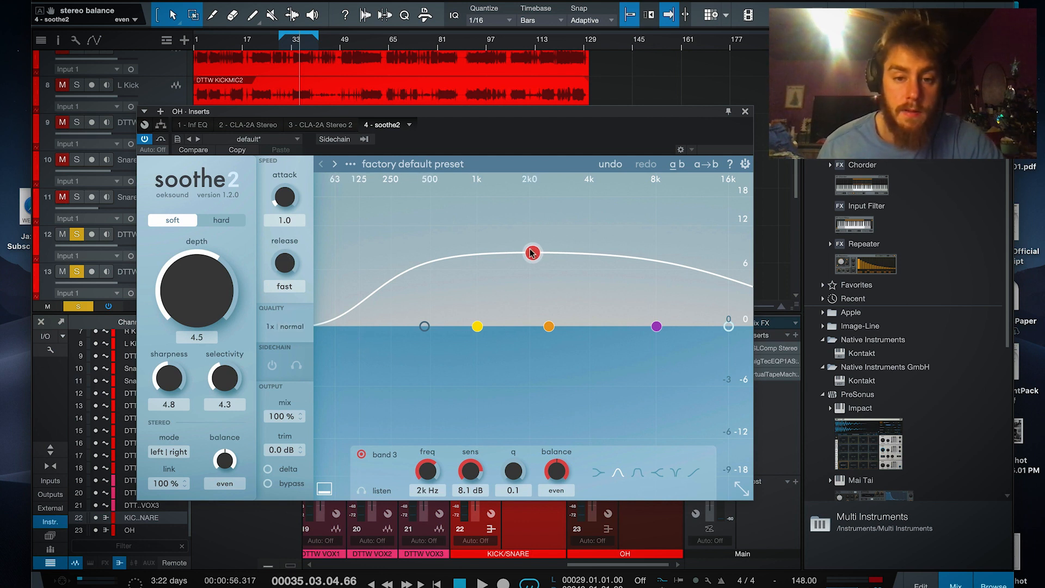
# - Move soothe2's band 3 to 4.2 kHz with 11 dB sensitivity and a q of 0.2 during playback
pyautogui.press('space')
pyautogui.moveTo(533, 253); pyautogui.dragTo(596, 232)
pyautogui.scroll(2, 598, 233)
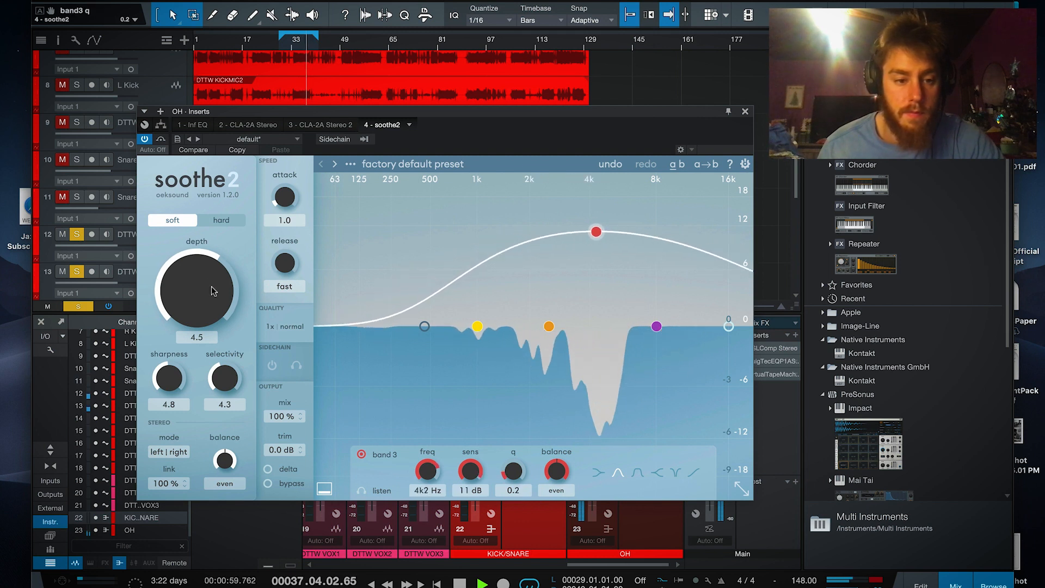
# - Set soothe2's depth to 3.6, sharpness to 7.6 and selectivity to 9.5 on the OH bus, and close the plug-in
pyautogui.moveTo(206, 287); pyautogui.dragTo(205, 294)
pyautogui.moveTo(171, 376); pyautogui.dragTo(171, 355)
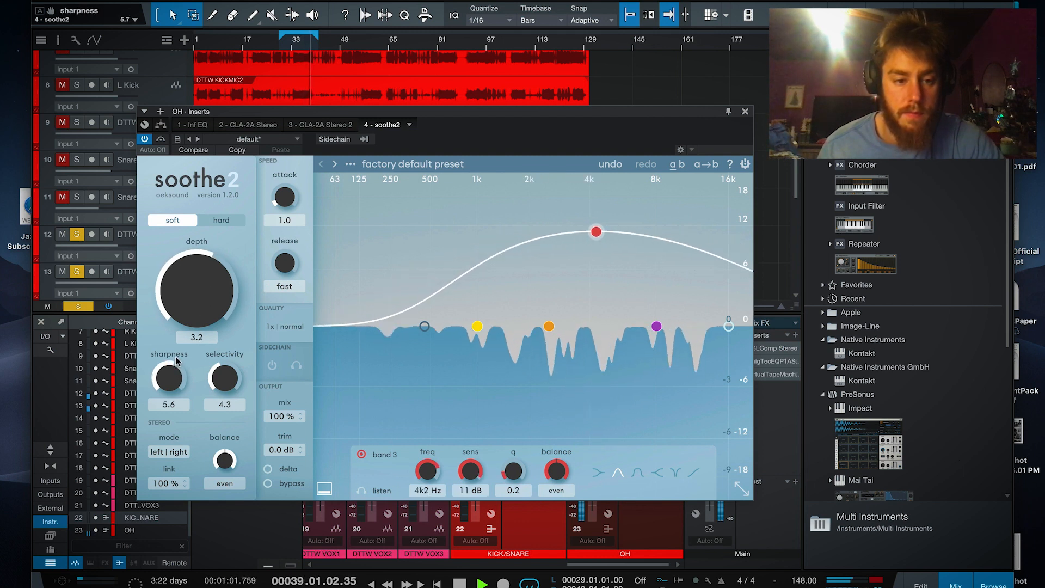
pyautogui.moveTo(224, 376); pyautogui.dragTo(233, 302)
pyautogui.scroll(3, 173, 378)
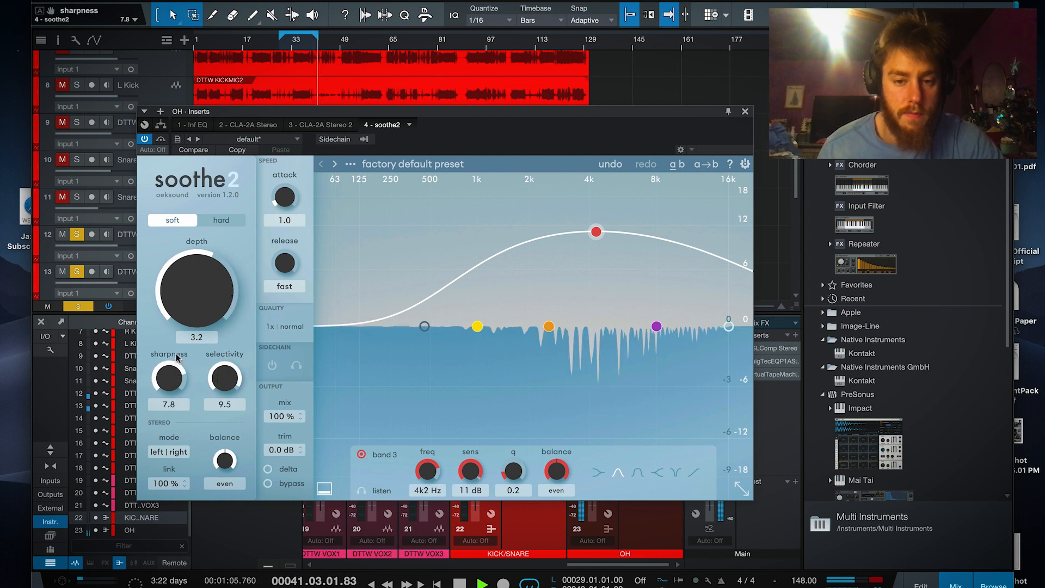
pyautogui.moveTo(170, 376); pyautogui.dragTo(170, 378)
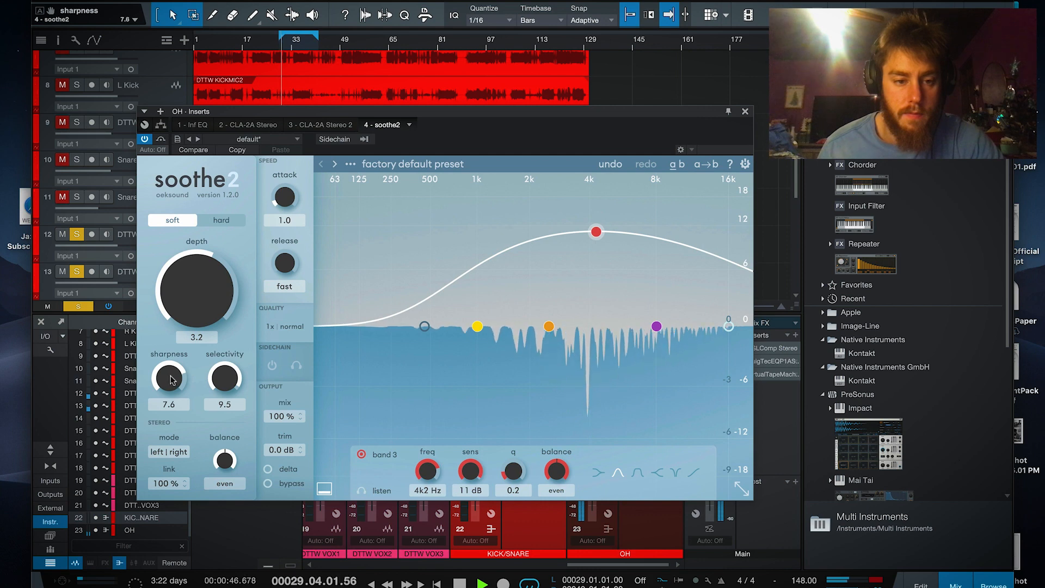
pyautogui.moveTo(193, 310); pyautogui.dragTo(192, 308)
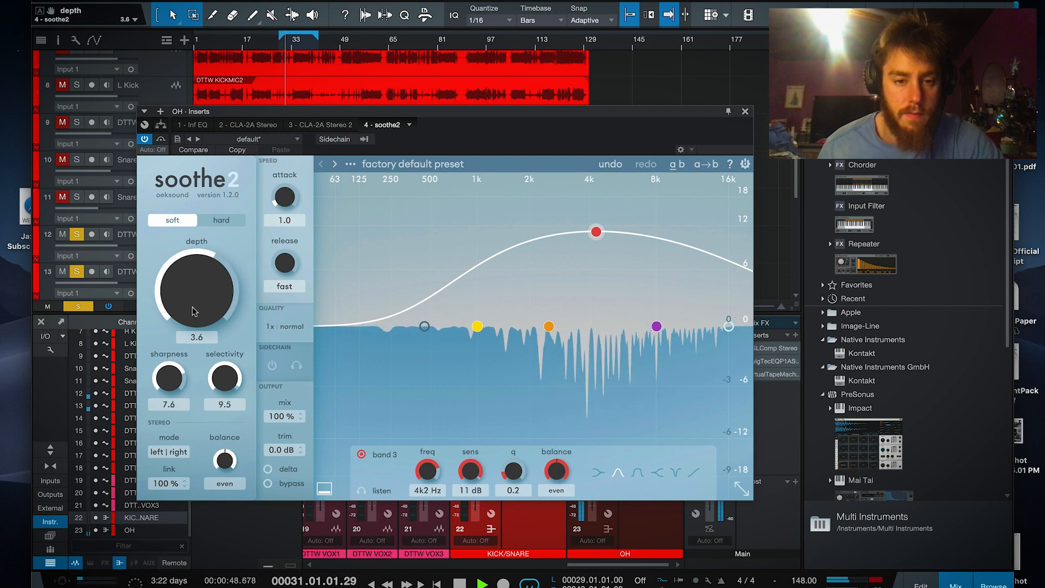
pyautogui.click(745, 112)
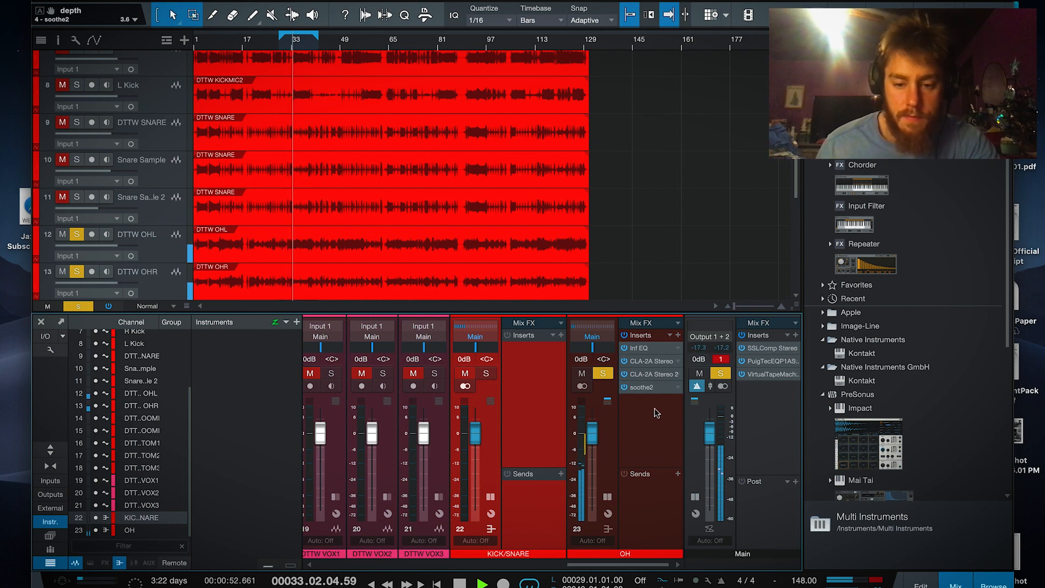
# - Insert PreSonus's Mixtool on the OH bus after soothe2
pyautogui.click(678, 335)
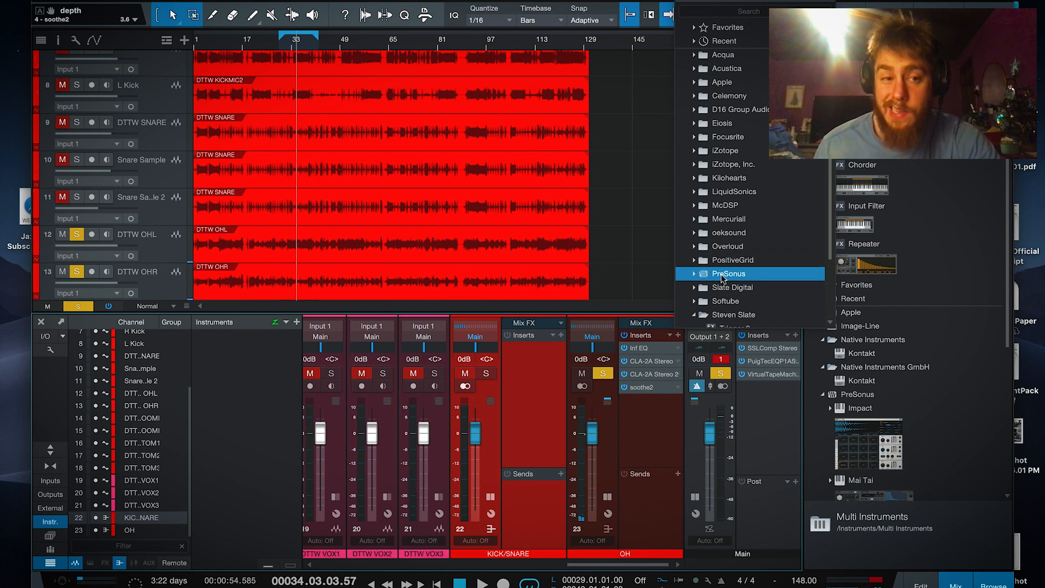
pyautogui.click(722, 277)
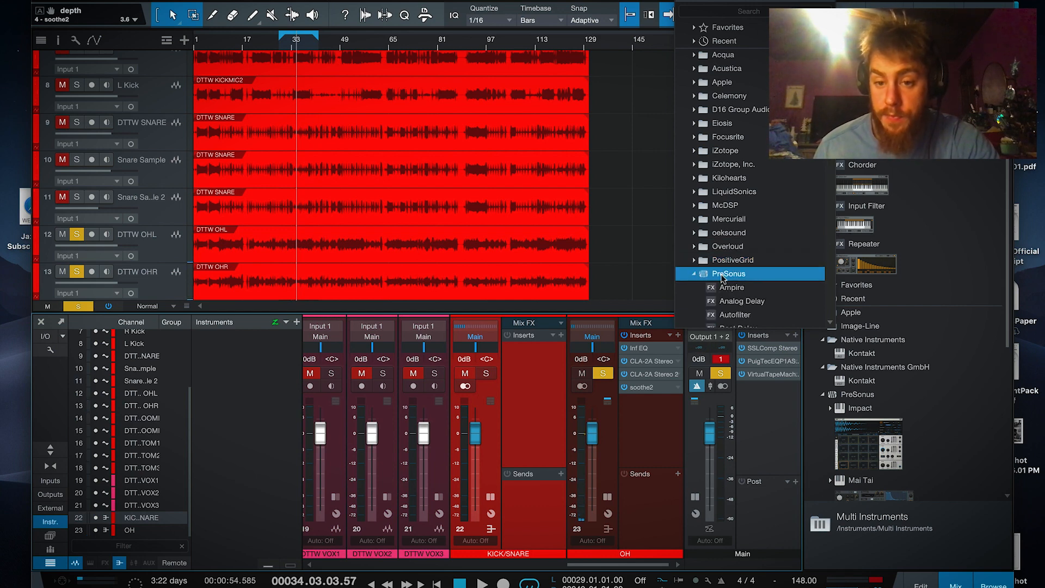
pyautogui.scroll(-5, 723, 278)
pyautogui.click(723, 275)
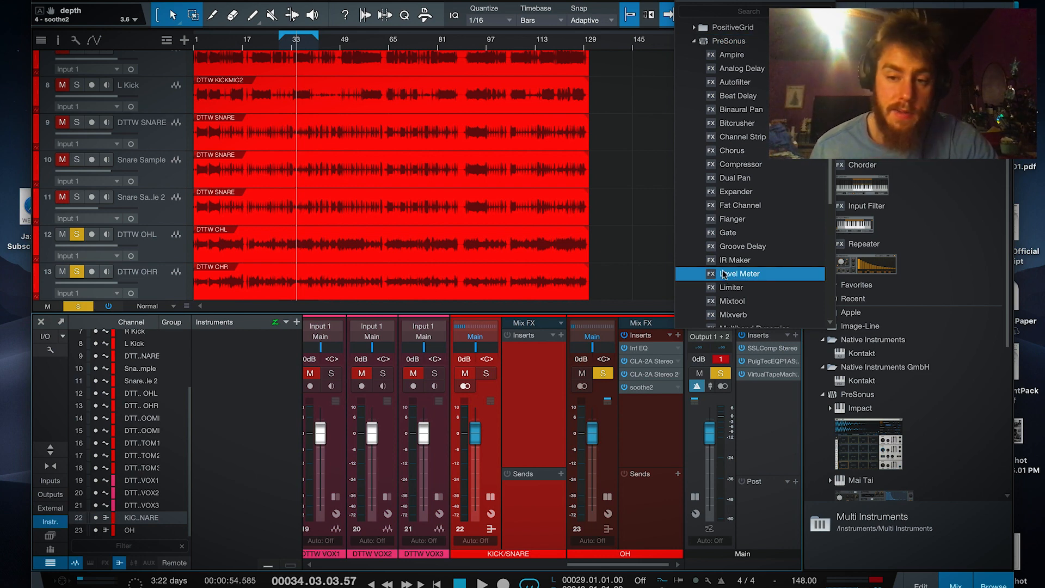
pyautogui.scroll(-1, 723, 270)
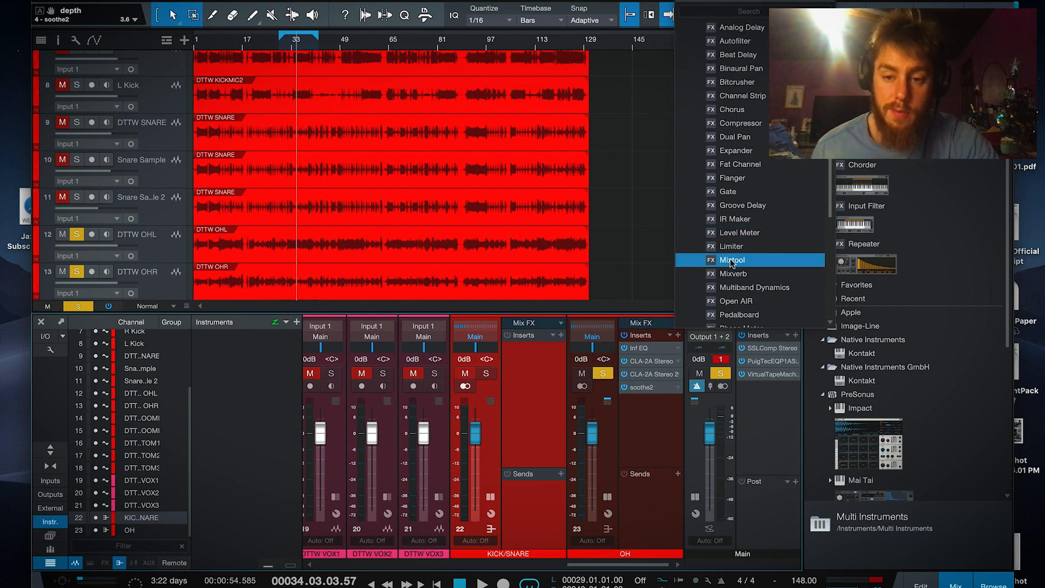
pyautogui.click(728, 260)
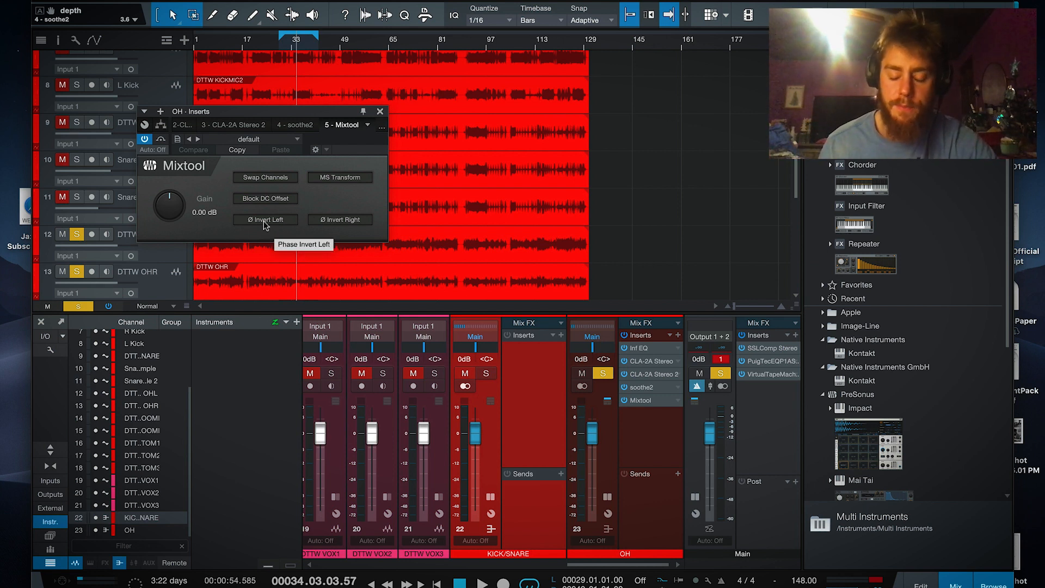
# - Compare left and right phase inversion in the OH bus's Mixtool during playback, and keep only the right channel inverted
pyautogui.press('space')
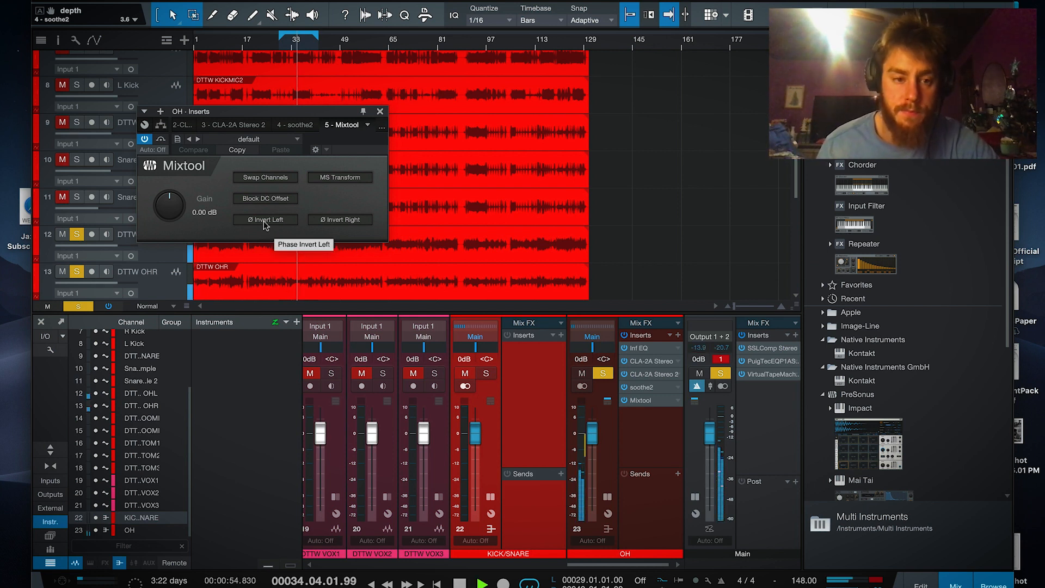
pyautogui.click(263, 220)
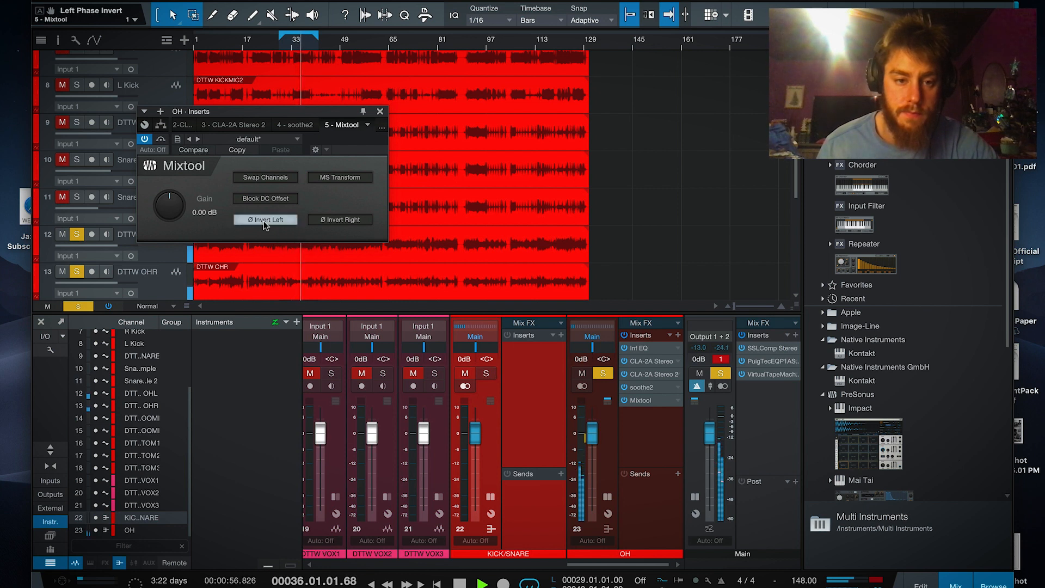
pyautogui.click(264, 221)
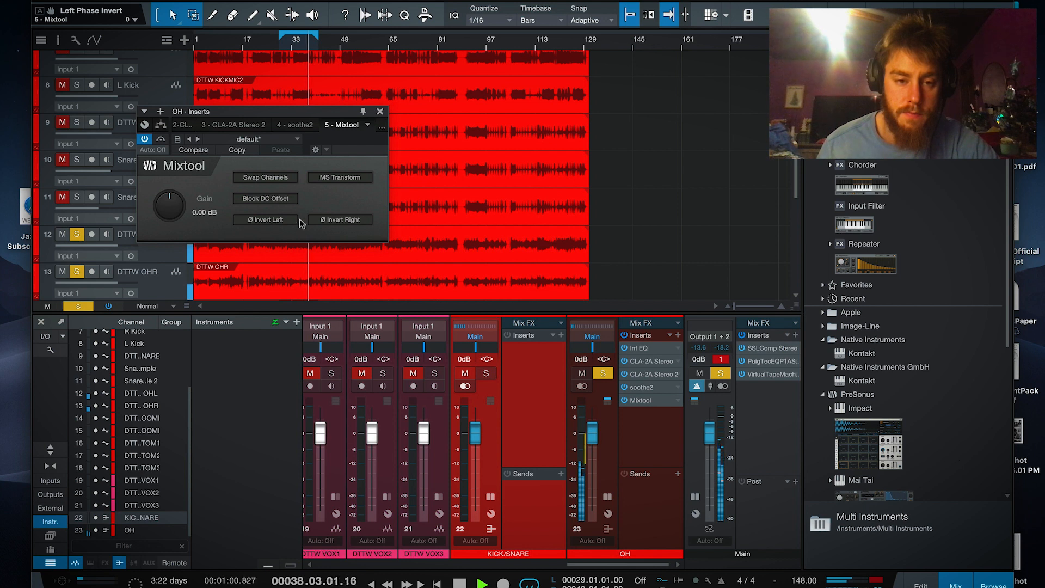
pyautogui.click(354, 222)
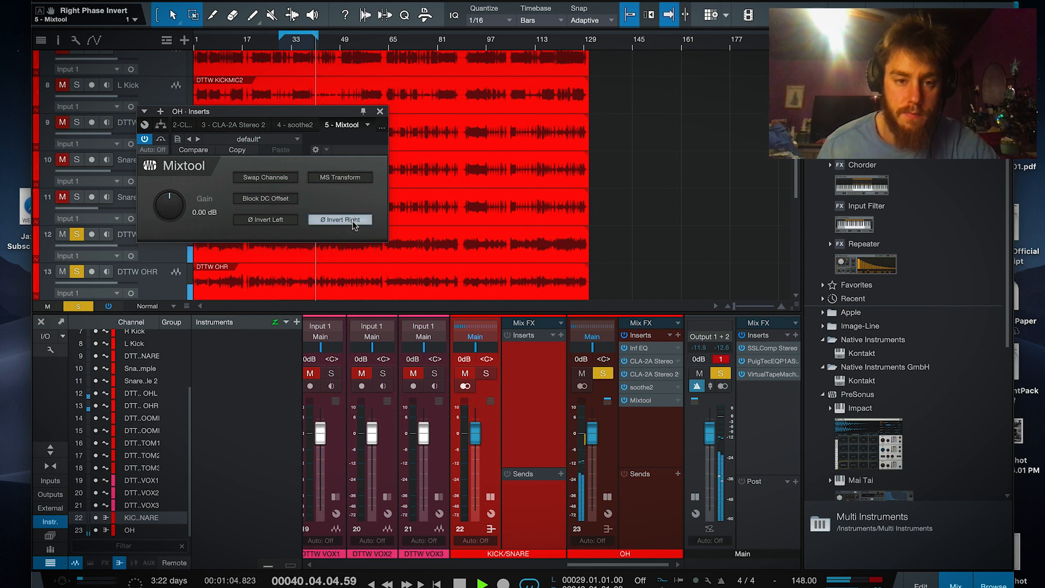
pyautogui.click(352, 221)
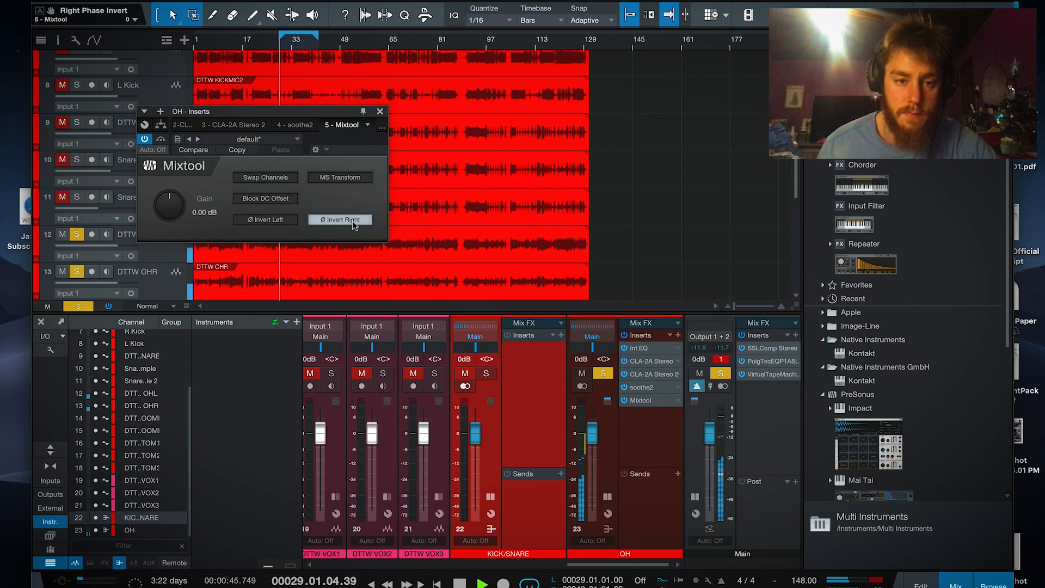
pyautogui.click(278, 224)
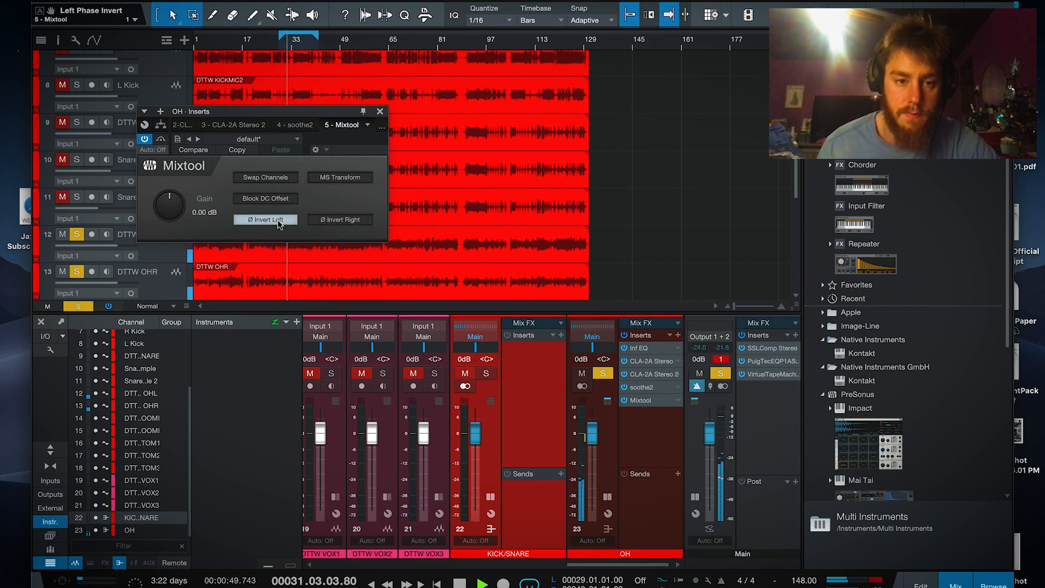
pyautogui.click(278, 221)
pyautogui.click(340, 221)
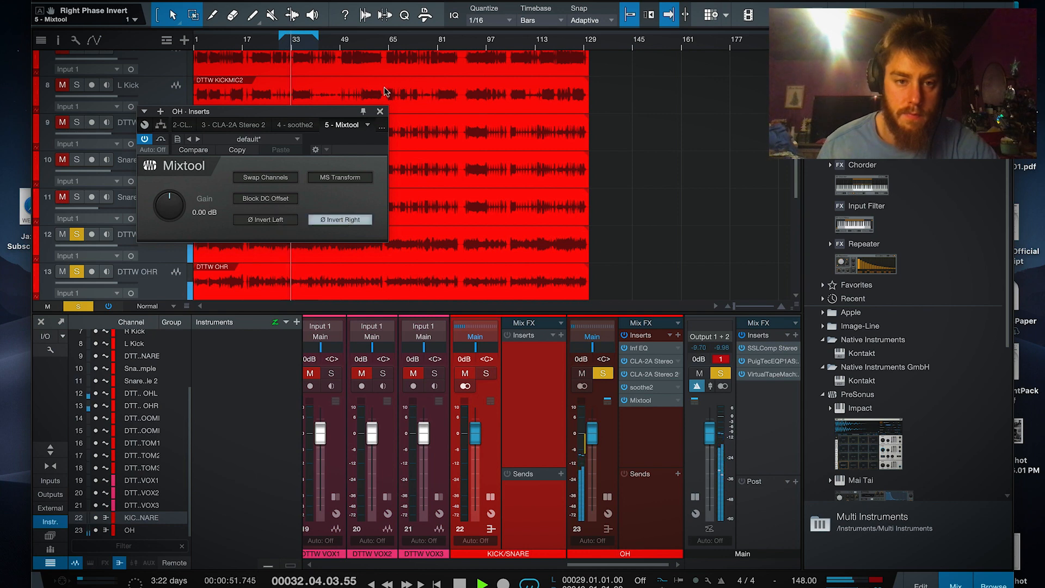
pyautogui.click(380, 111)
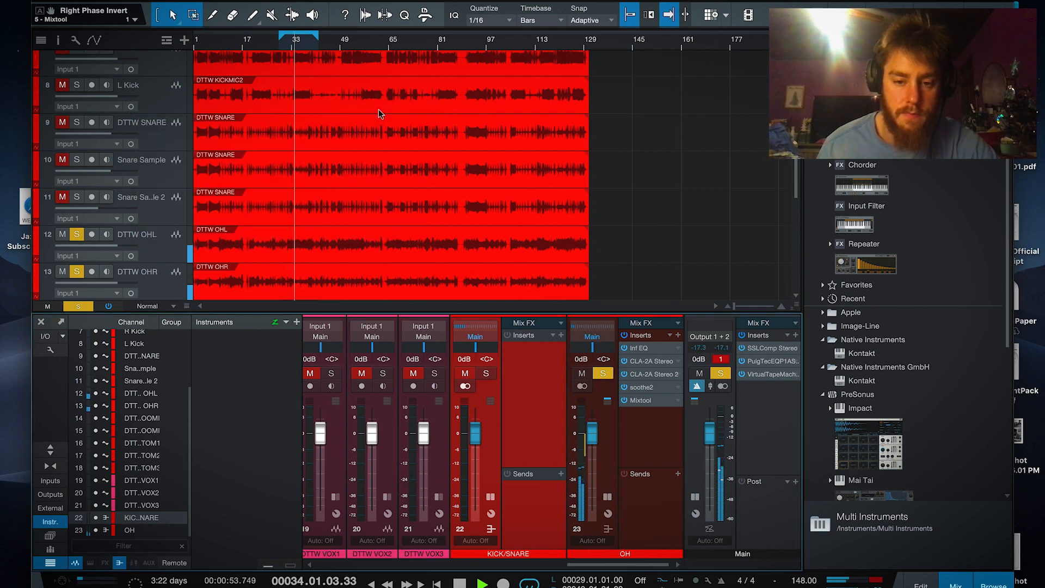
pyautogui.press('space')
# - Solo the TOM1, TOM2 and TOM3 tracks and take the overhead tracks out of solo
pyautogui.click(609, 455)
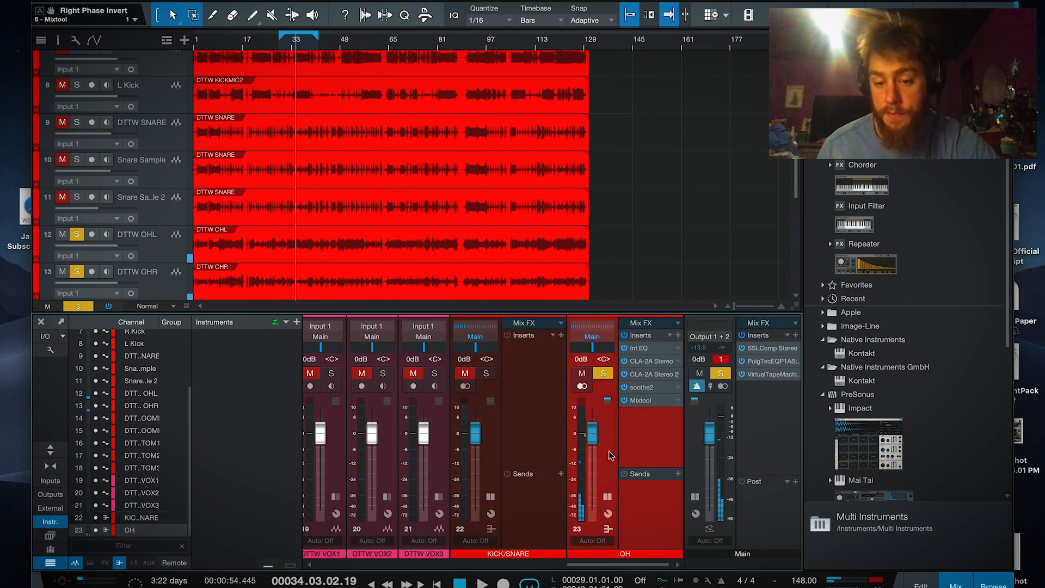
pyautogui.click(559, 454)
pyautogui.moveTo(625, 562); pyautogui.dragTo(572, 569)
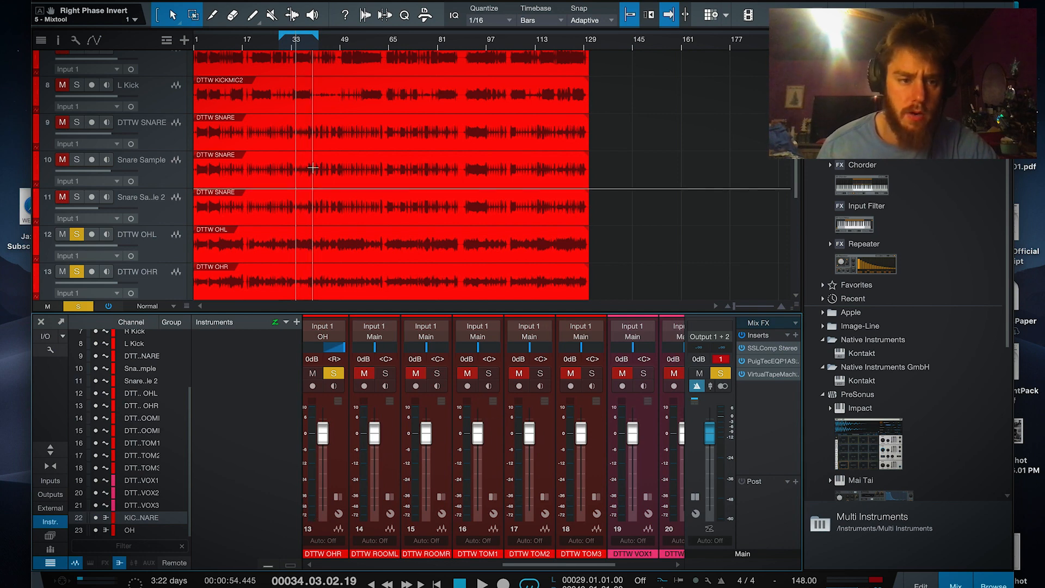
pyautogui.scroll(-5, 299, 154)
pyautogui.scroll(1, 300, 155)
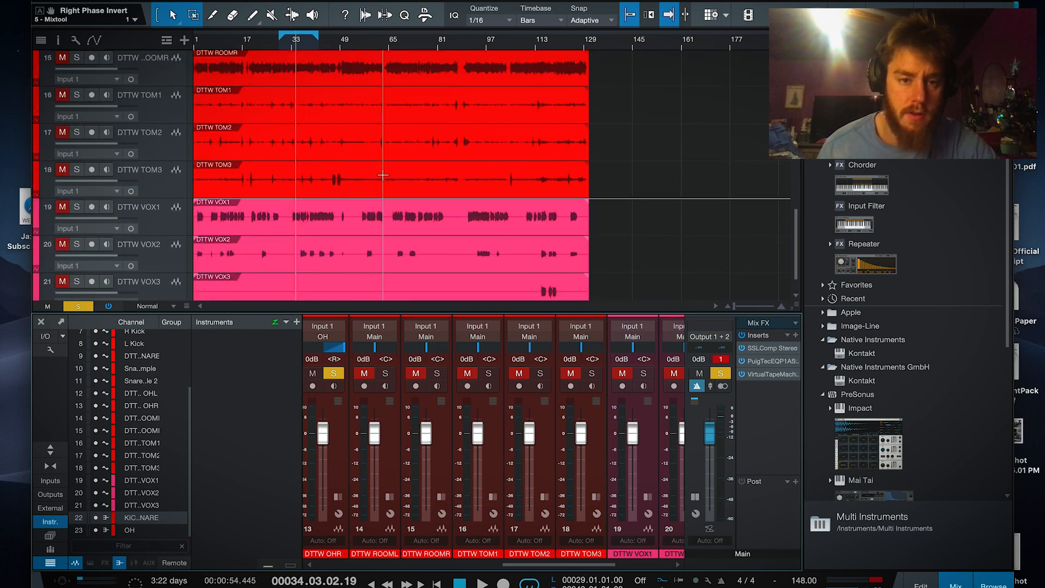
pyautogui.moveTo(298, 43); pyautogui.dragTo(404, 39)
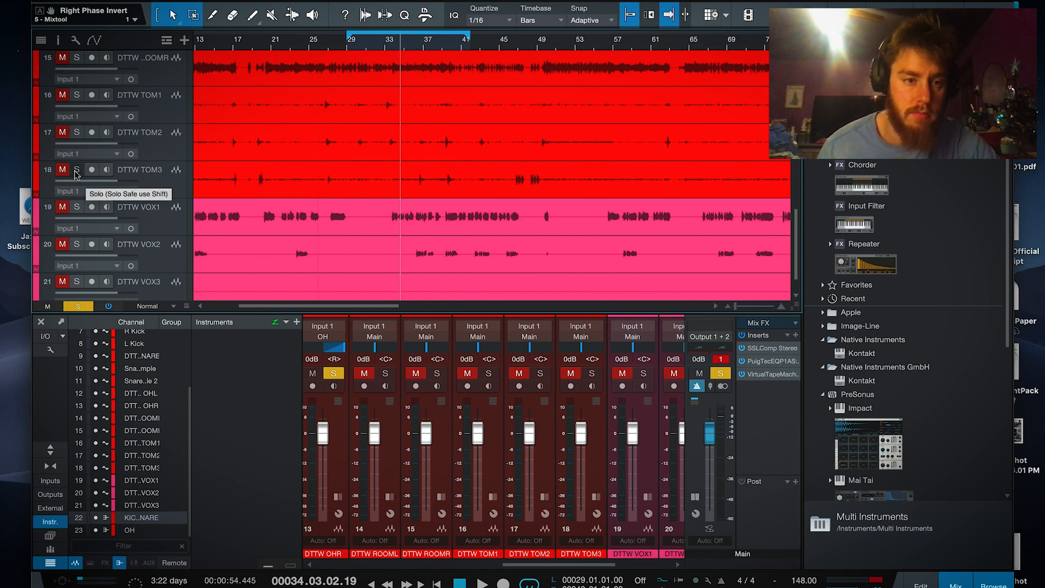
pyautogui.moveTo(77, 169); pyautogui.dragTo(77, 95)
pyautogui.scroll(1, 359, 149)
pyautogui.scroll(4, 358, 145)
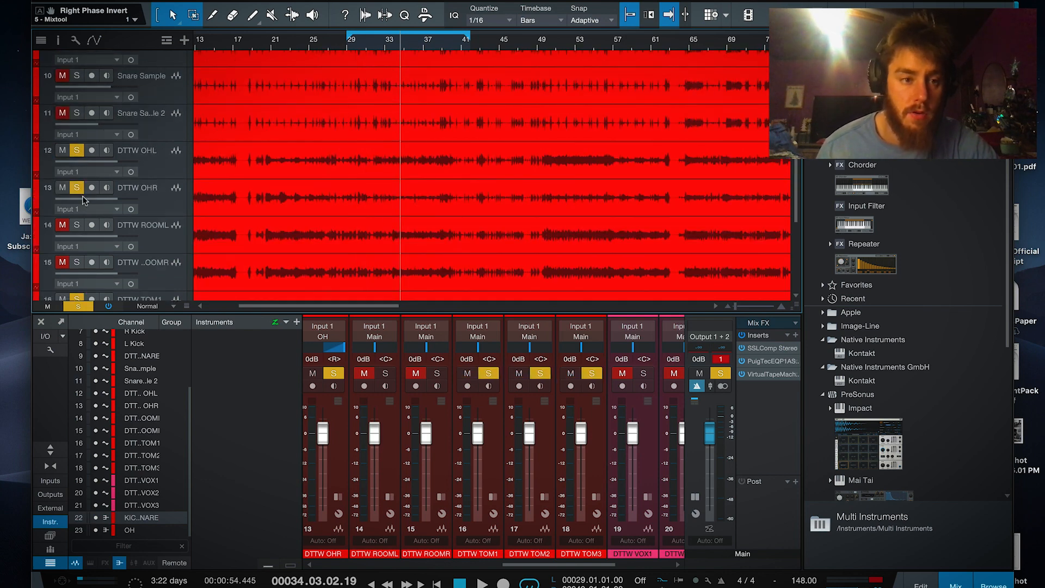
pyautogui.click(76, 187)
pyautogui.scroll(-5, 395, 223)
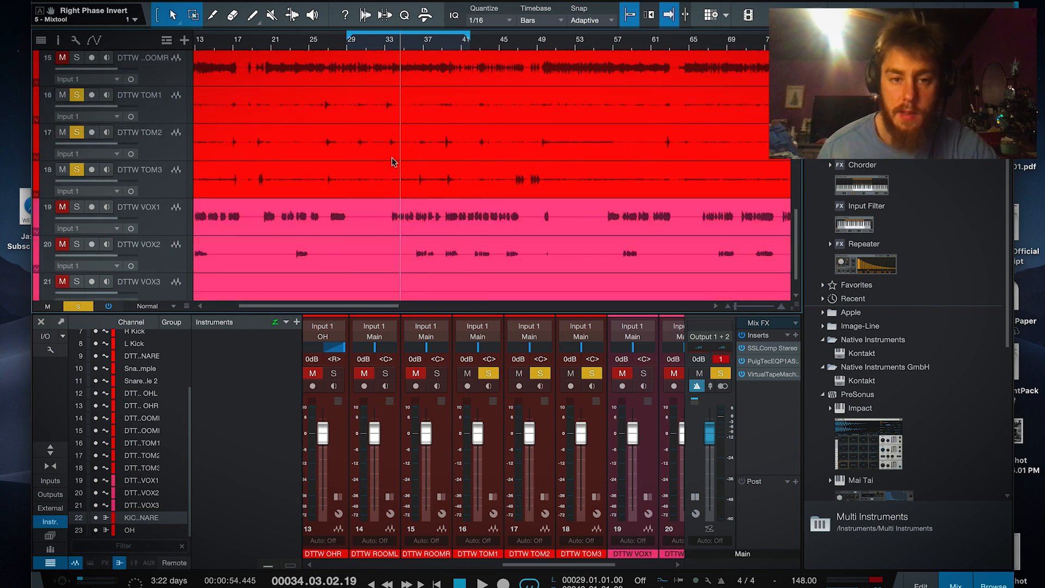
# - Enlarge the waveforms, select the three tom events and strip their silence with -45 dB thresholds and a 0.150 sec pre-roll
pyautogui.moveTo(795, 307); pyautogui.dragTo(791, 369)
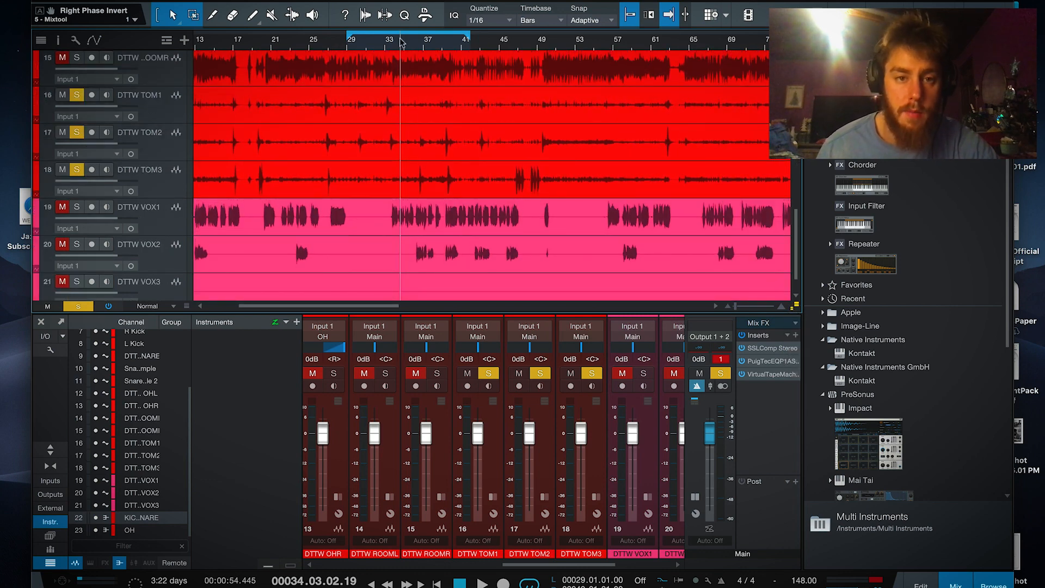
pyautogui.scroll(-5, 401, 42)
pyautogui.moveTo(602, 197); pyautogui.dragTo(536, 87)
pyautogui.click(365, 15)
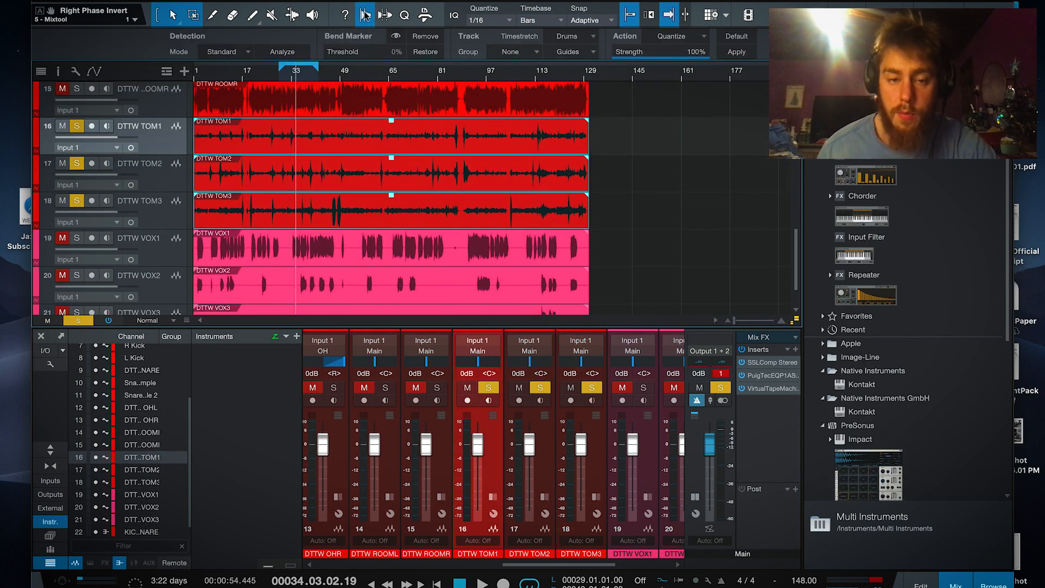
pyautogui.click(384, 15)
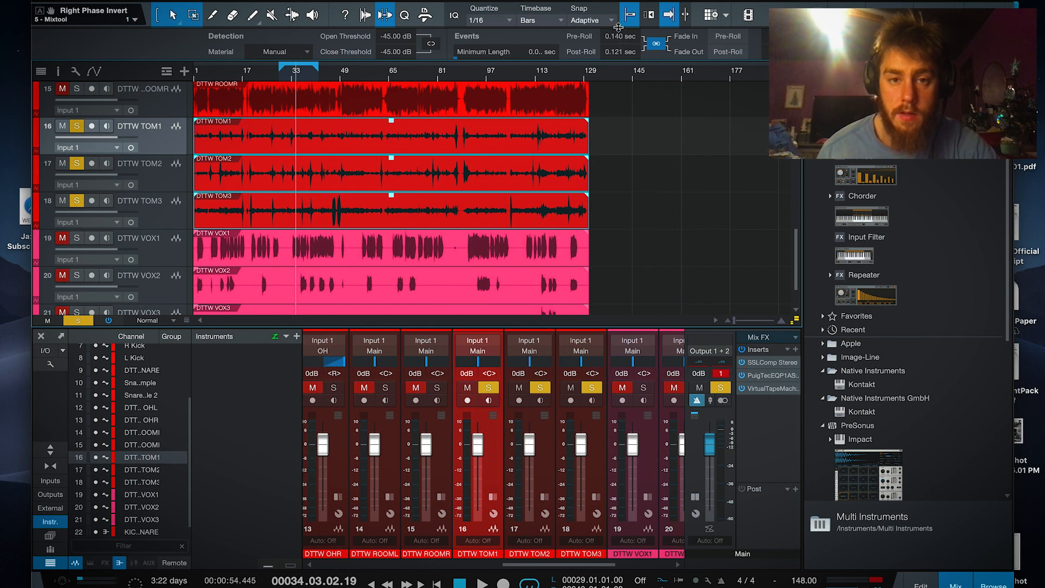
pyautogui.click(782, 51)
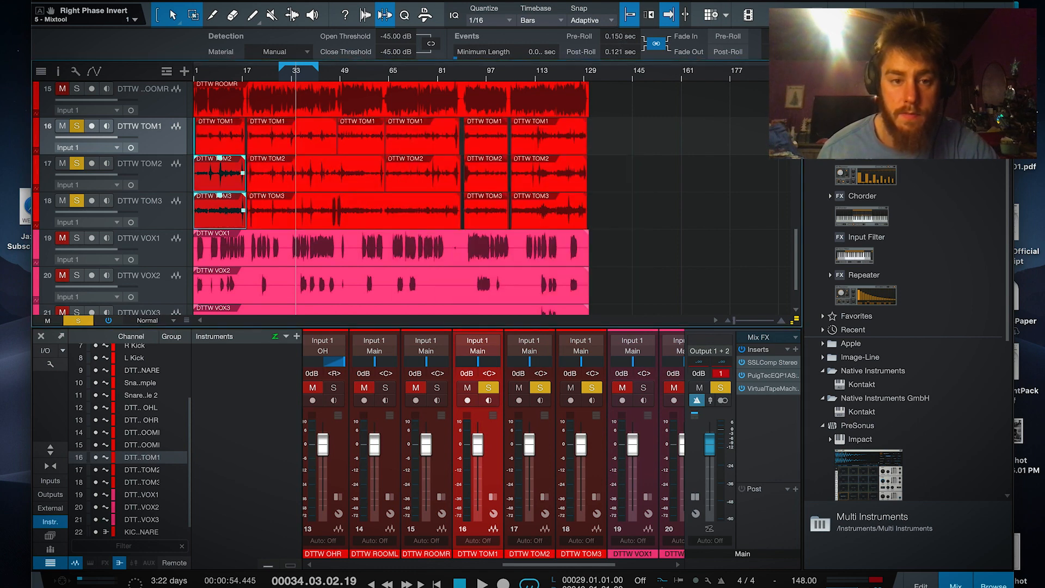
# - Set the open and close thresholds to -20 dB and strip the silence from the three tom tracks again
pyautogui.click(395, 35)
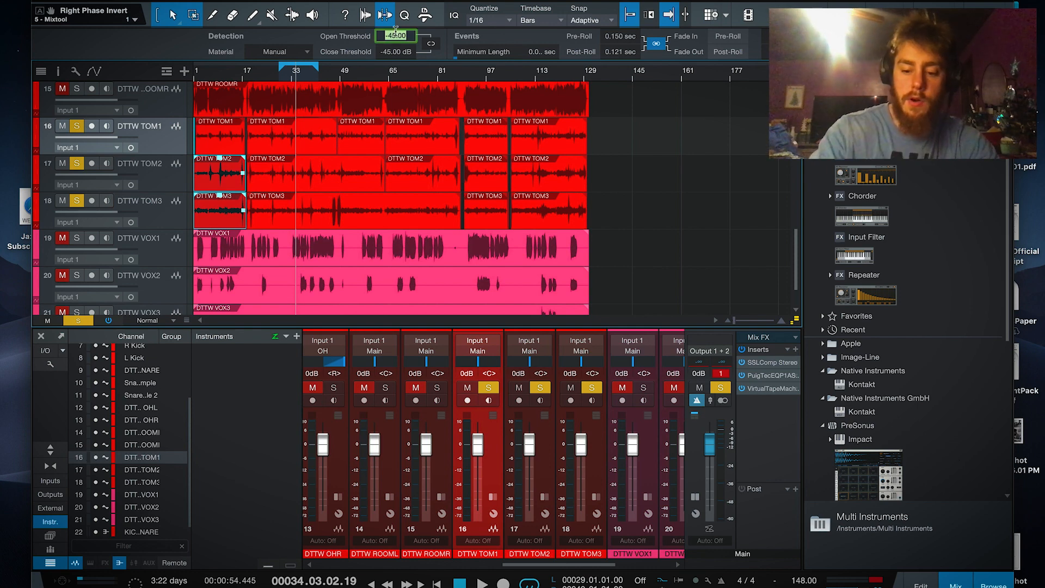
pyautogui.write('-20')
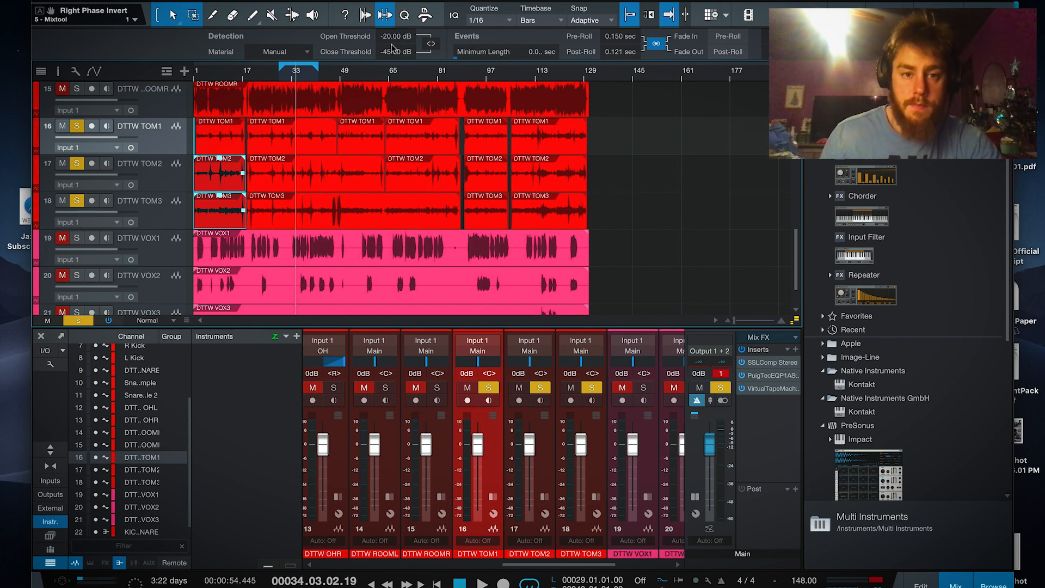
pyautogui.press('Tab')
pyautogui.write('-20')
pyautogui.press('Return')
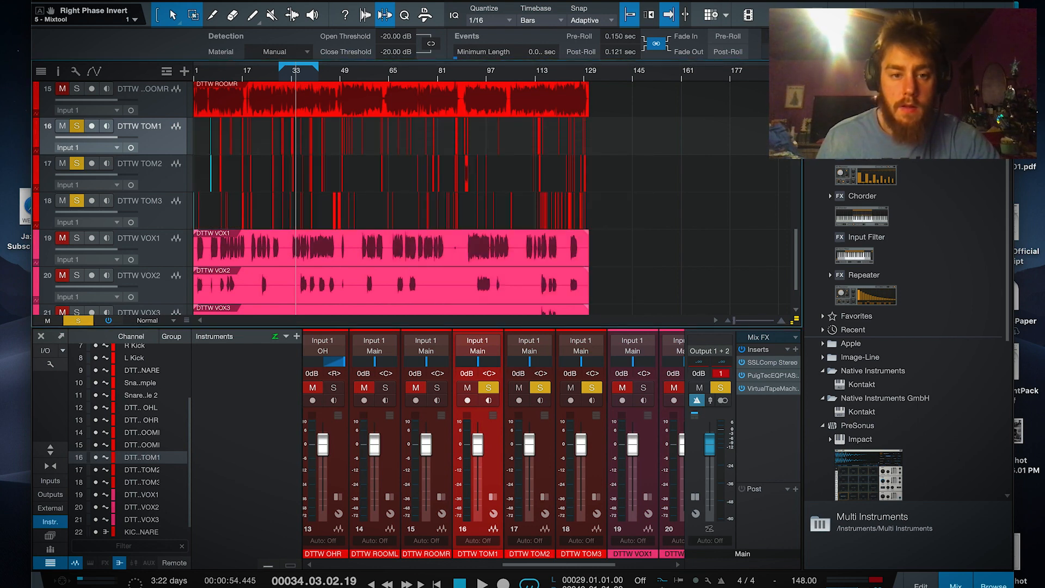
# - Play back the stripped tom hits from around bars 32 and 36 to check the cuts
pyautogui.scroll(8, 296, 72)
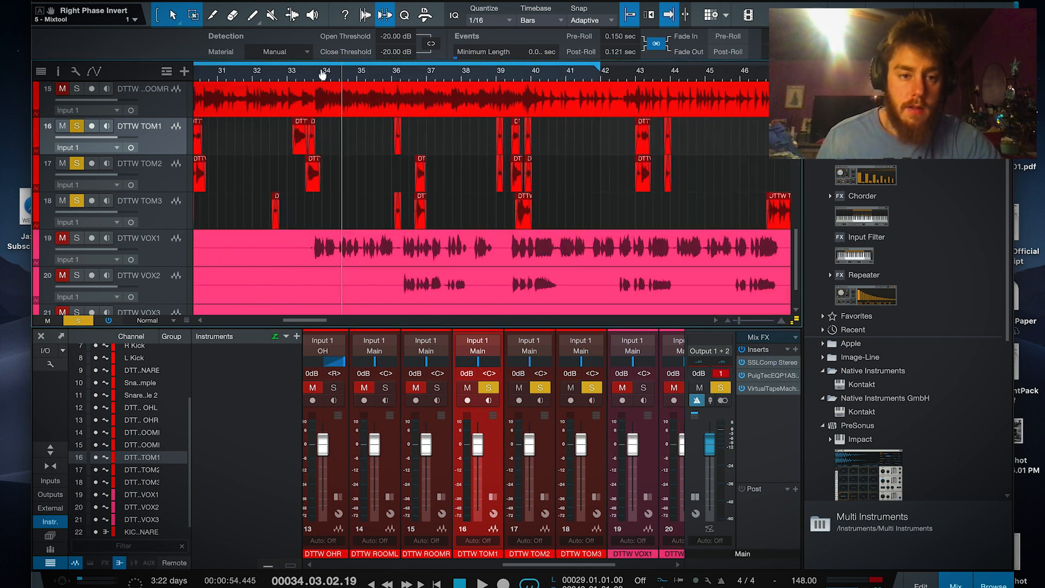
pyautogui.click(293, 73)
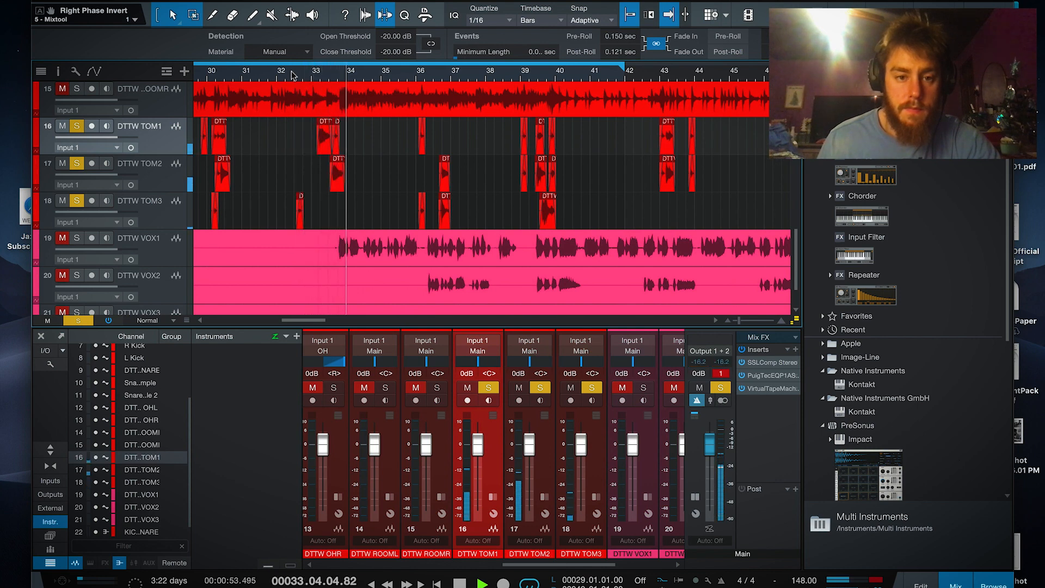
pyautogui.click(412, 73)
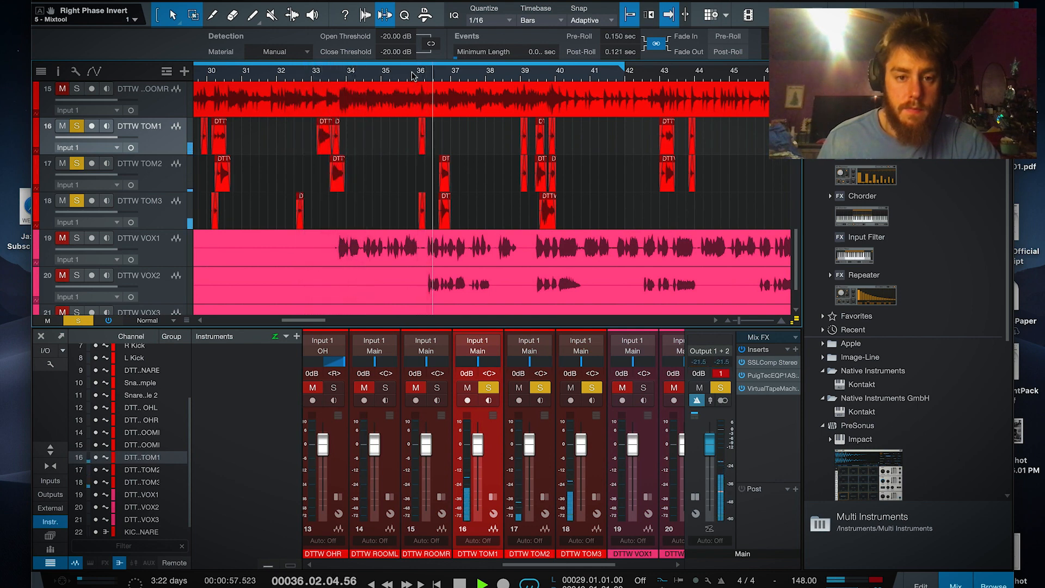
# - Undo the last silence stripping on the three tom tracks
pyautogui.scroll(-10, 413, 76)
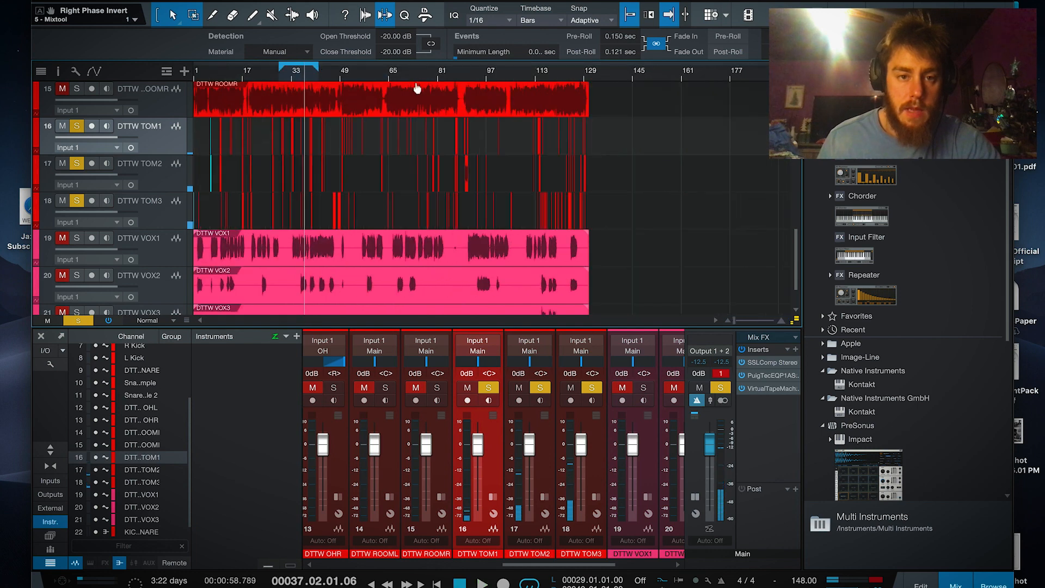
pyautogui.click(137, 2)
pyautogui.click(138, 1)
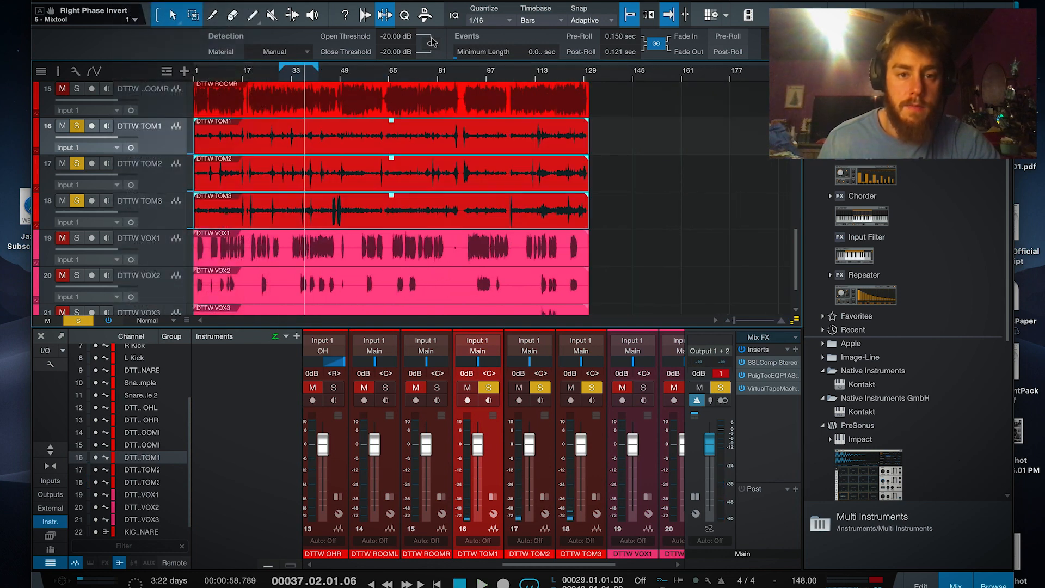
# - Set the open and close thresholds to -15 dB and strip the silence from the three selected tom events
pyautogui.click(397, 37)
pyautogui.write('-')
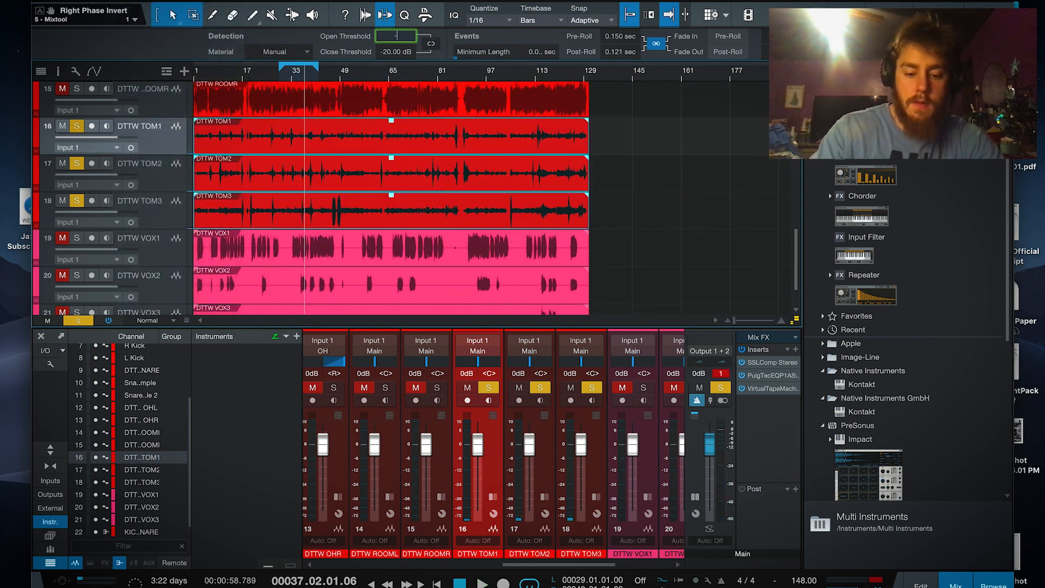
pyautogui.write('15')
pyautogui.press('Tab')
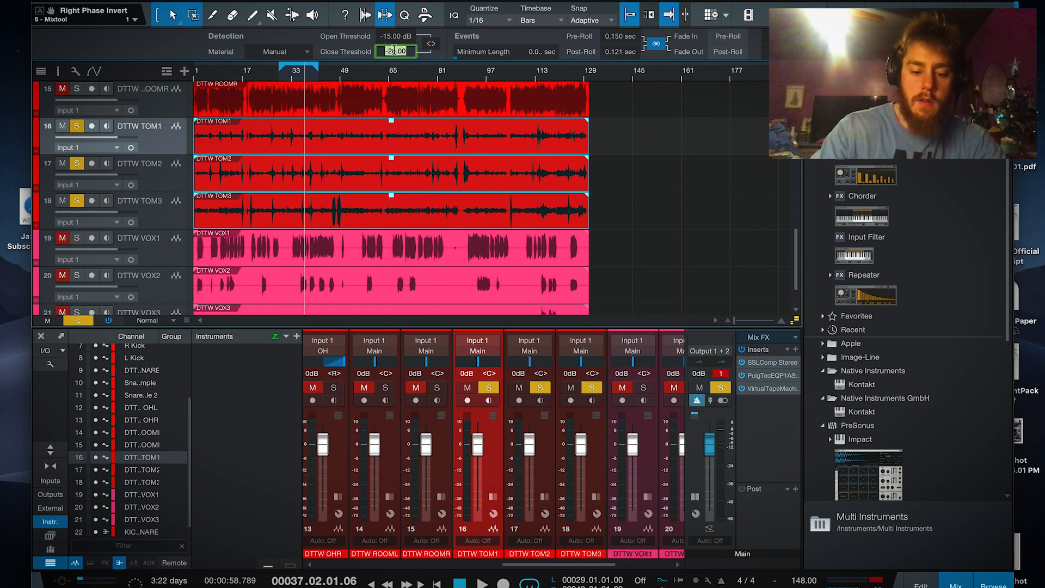
pyautogui.write('-15')
pyautogui.press('Return')
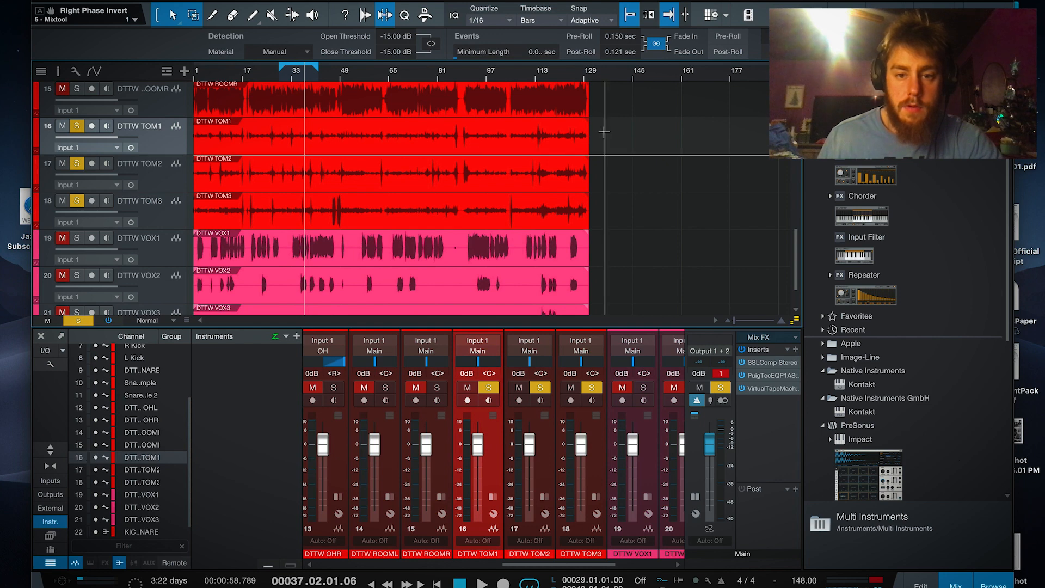
pyautogui.moveTo(610, 145); pyautogui.dragTo(539, 220)
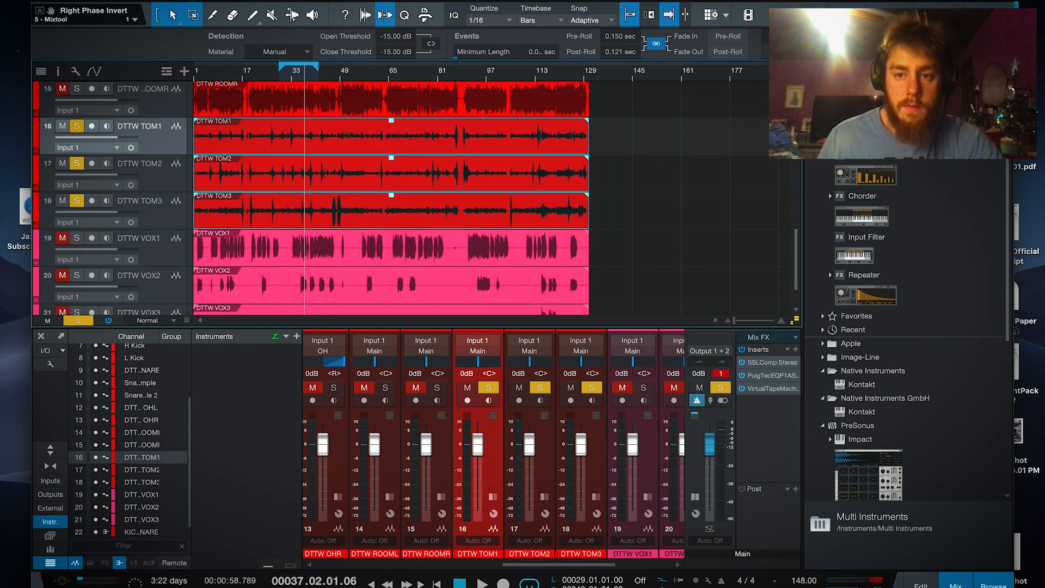
pyautogui.click(777, 51)
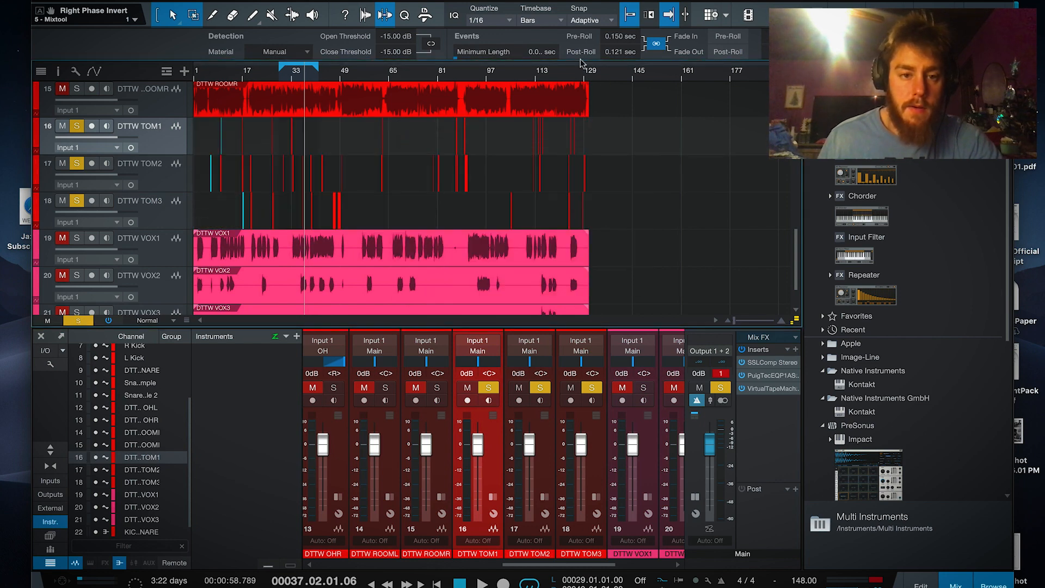
# - Play back the stripped tom hits around bars 30, 33, 36 and 39 to check the cuts
pyautogui.scroll(8, 285, 75)
pyautogui.click(249, 75)
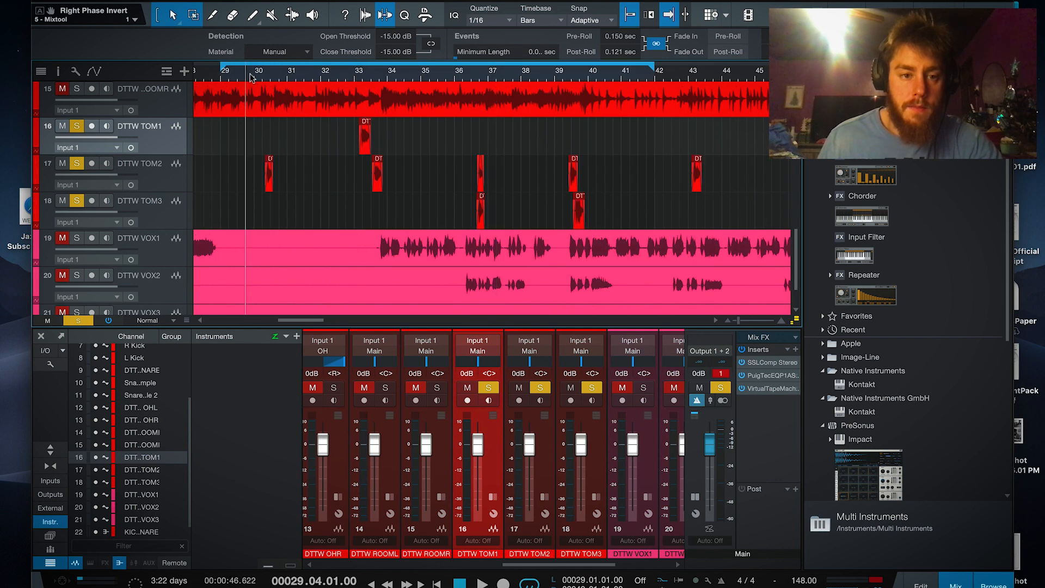
pyautogui.press('space')
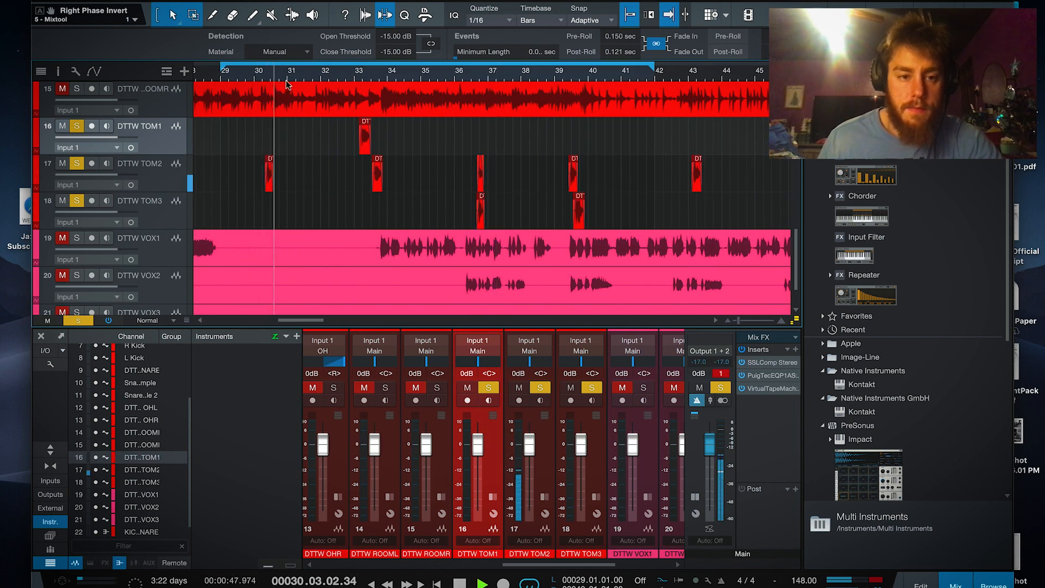
pyautogui.click(354, 74)
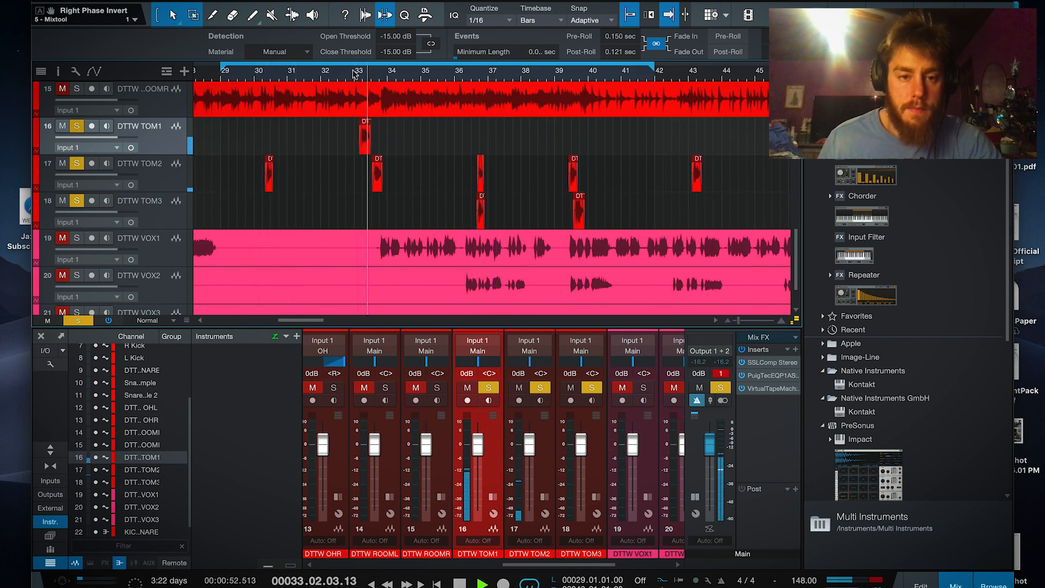
pyautogui.click(472, 74)
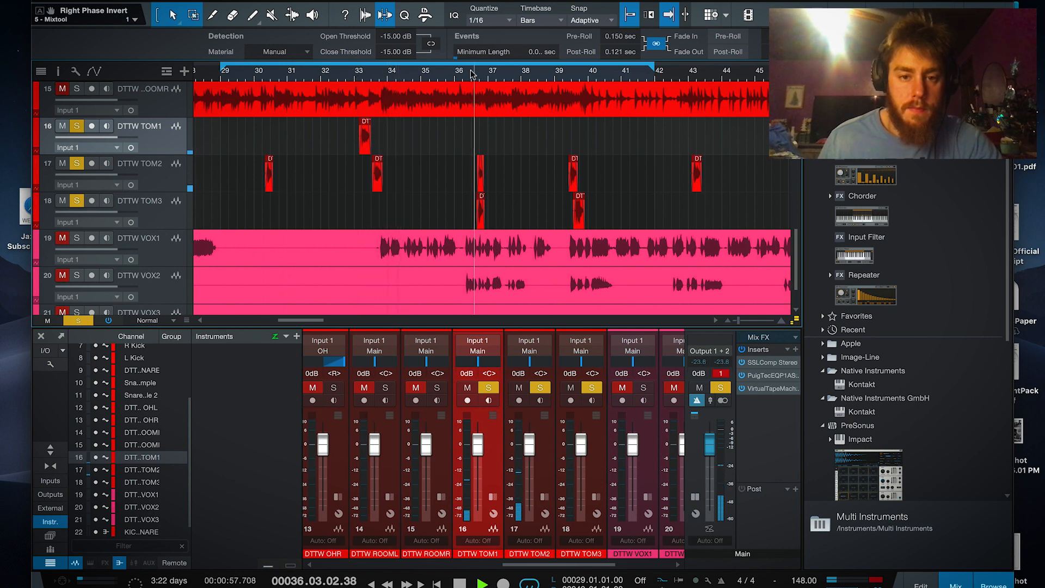
pyautogui.click(564, 74)
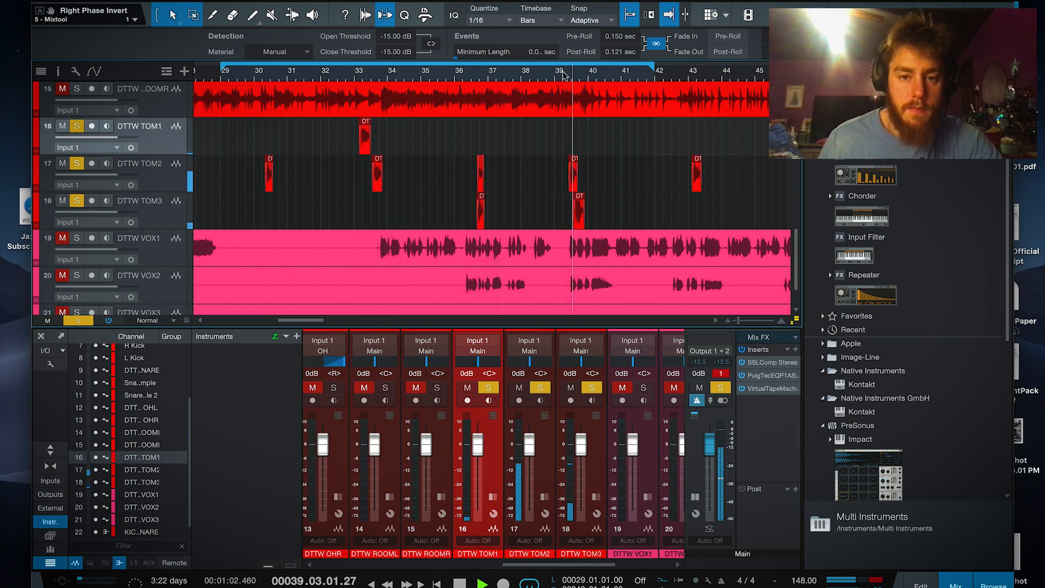
pyautogui.press('space')
# - Undo the strip, set the pre-roll to 0.020 sec and post-roll to 0.061 sec, and strip the tom tracks again
pyautogui.click(125, 0)
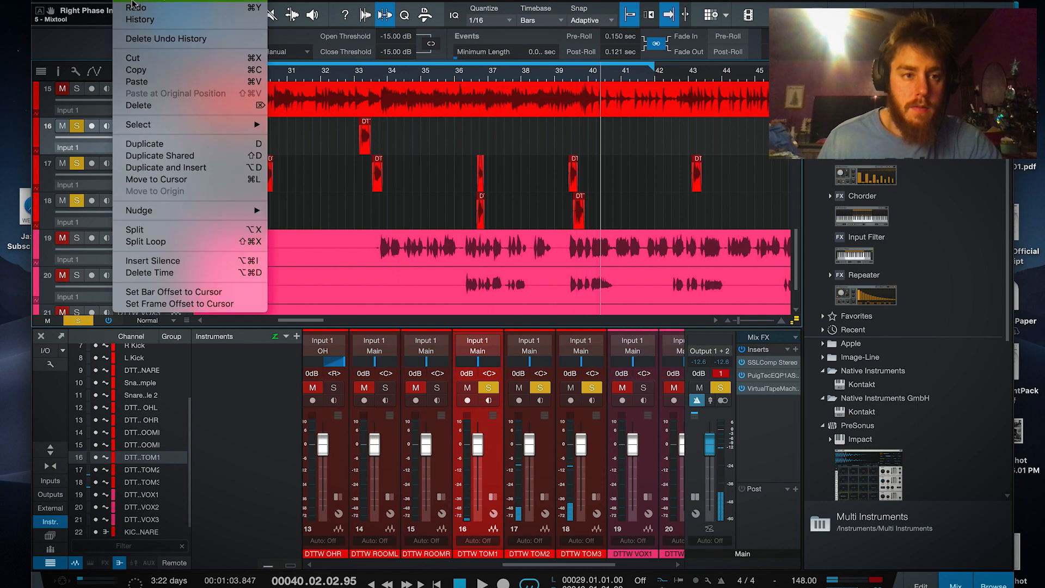
pyautogui.click(140, 0)
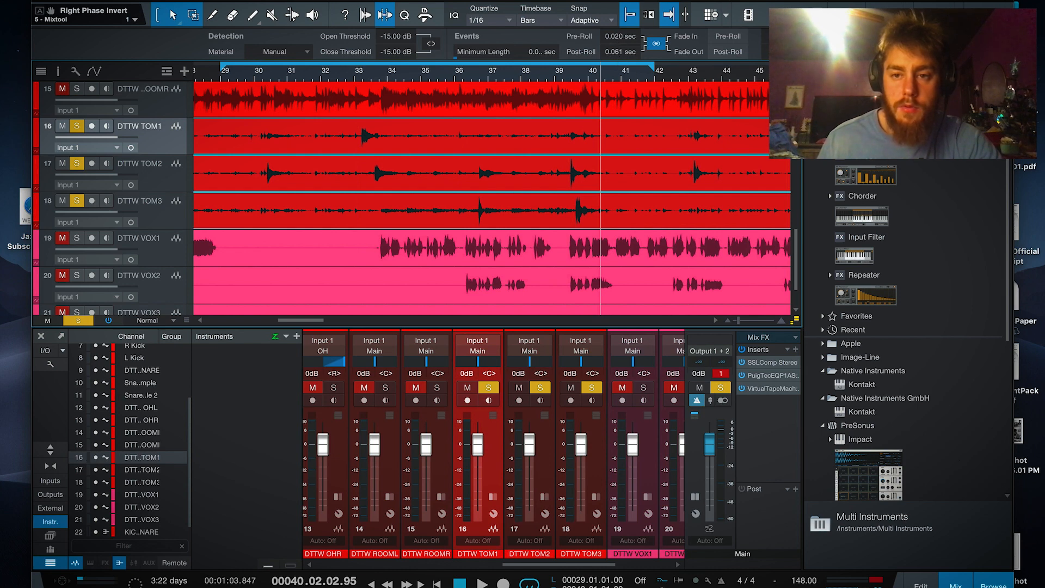
pyautogui.click(784, 52)
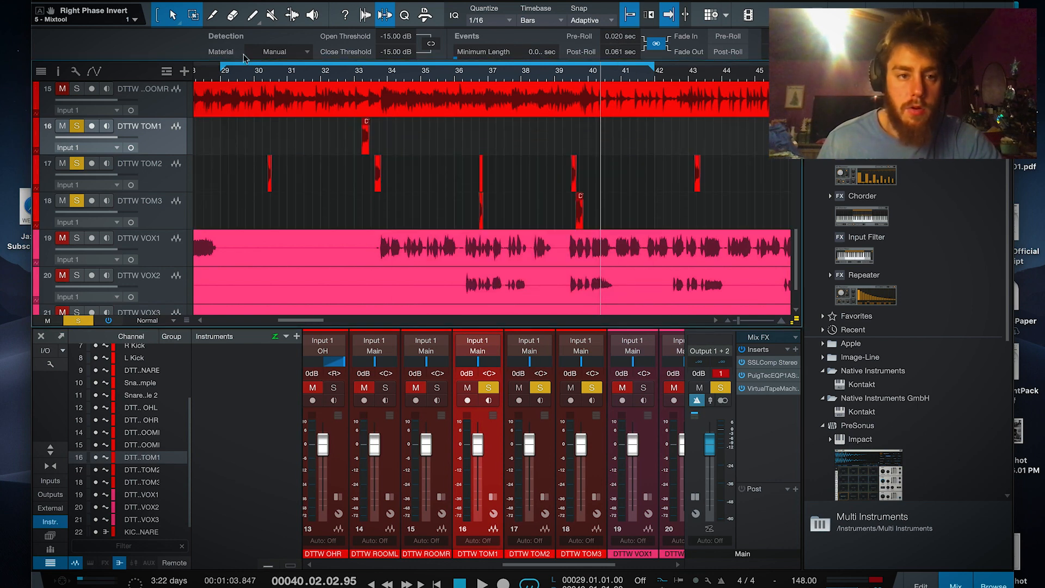
# - Play back the shortened tom hits around bars 30 and 33 to check their starts and tails
pyautogui.click(263, 73)
pyautogui.press('space')
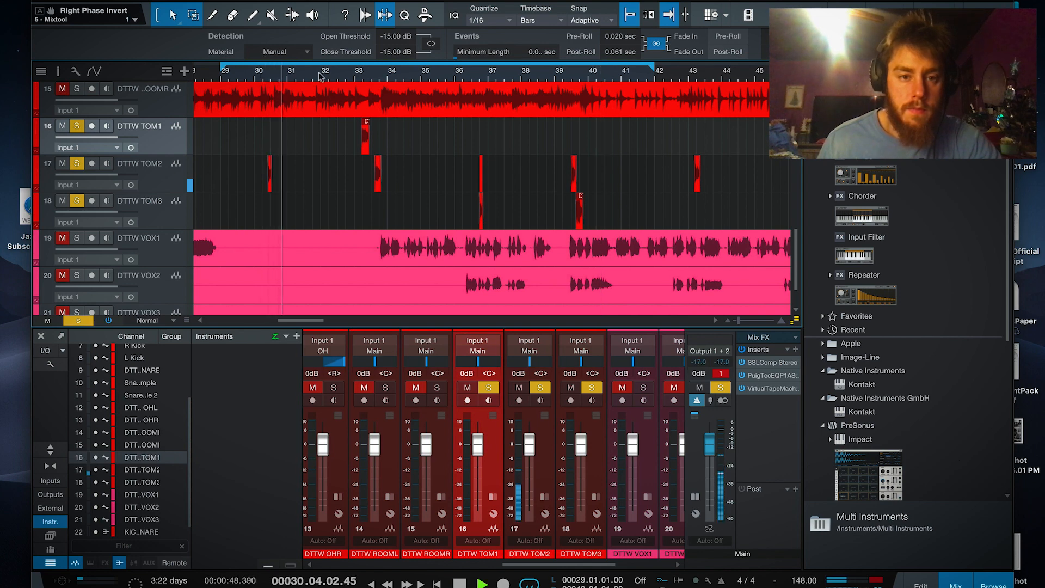
pyautogui.click(348, 73)
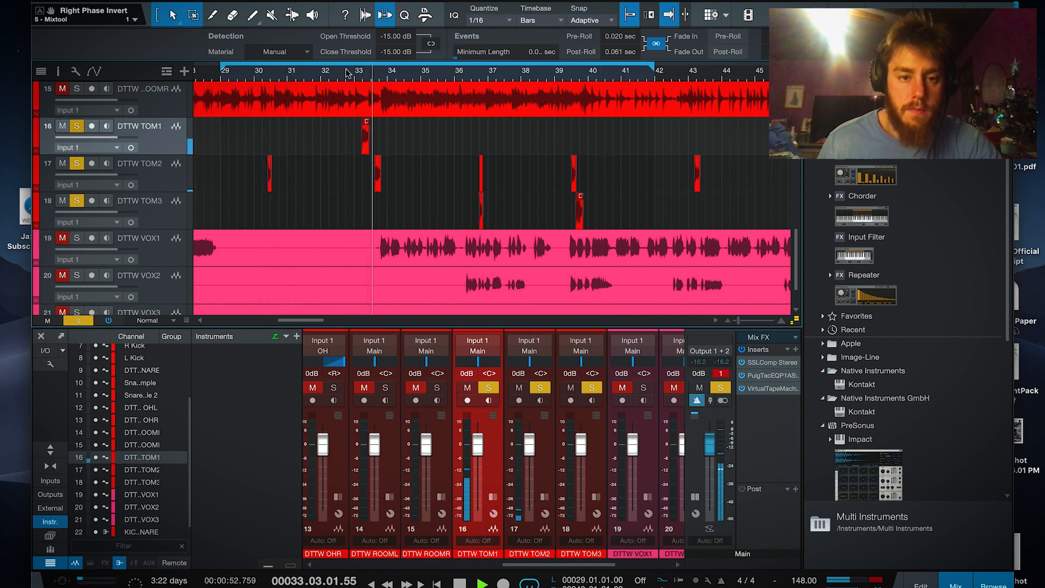
pyautogui.press('space')
# - Undo the strip and strip the tom tracks again with a 0.010 sec pre-roll and 0.301 sec post-roll
pyautogui.click(252, 1)
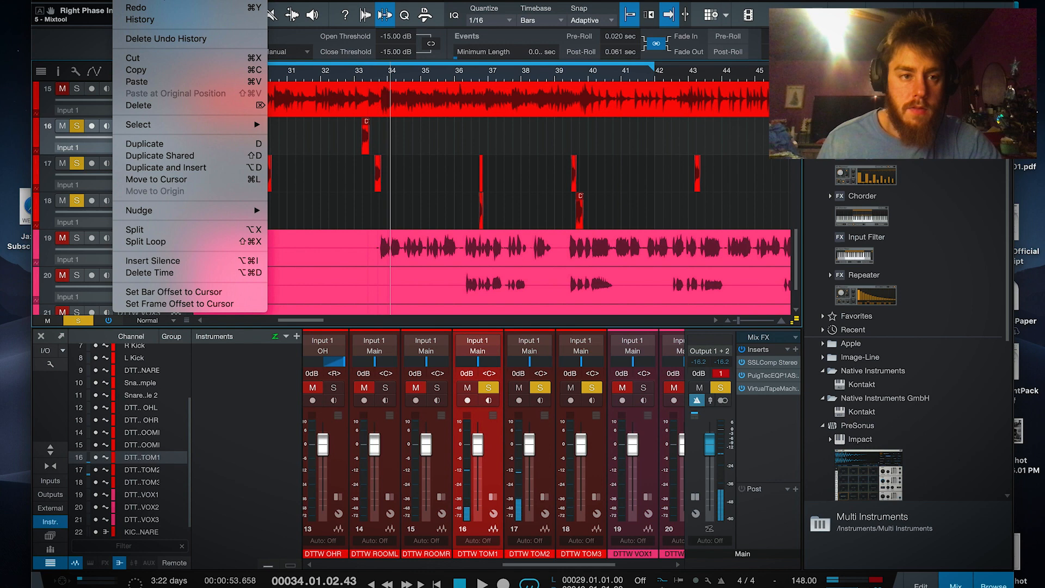
pyautogui.click(252, 2)
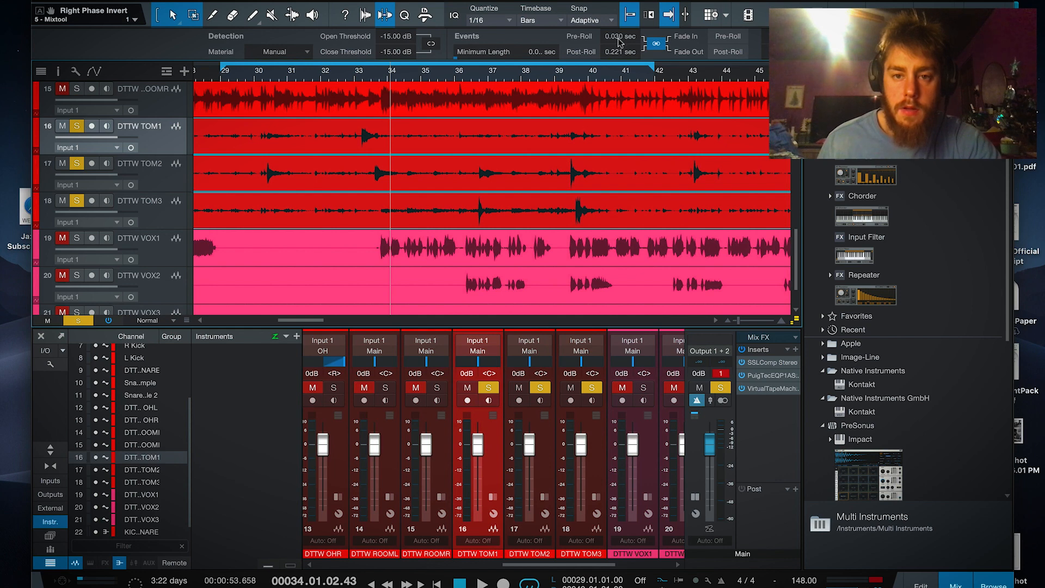
pyautogui.scroll(-1, 621, 43)
pyautogui.click(786, 44)
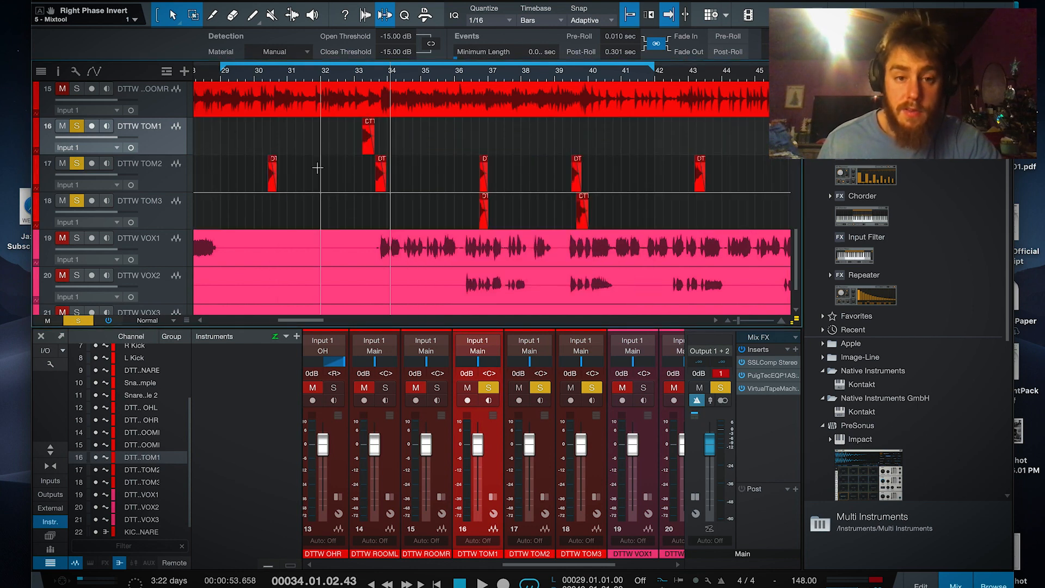
# - Play back the newly stripped tom hits around bars 30, 33, 36 and 39
pyautogui.click(263, 72)
pyautogui.press('space')
pyautogui.click(358, 72)
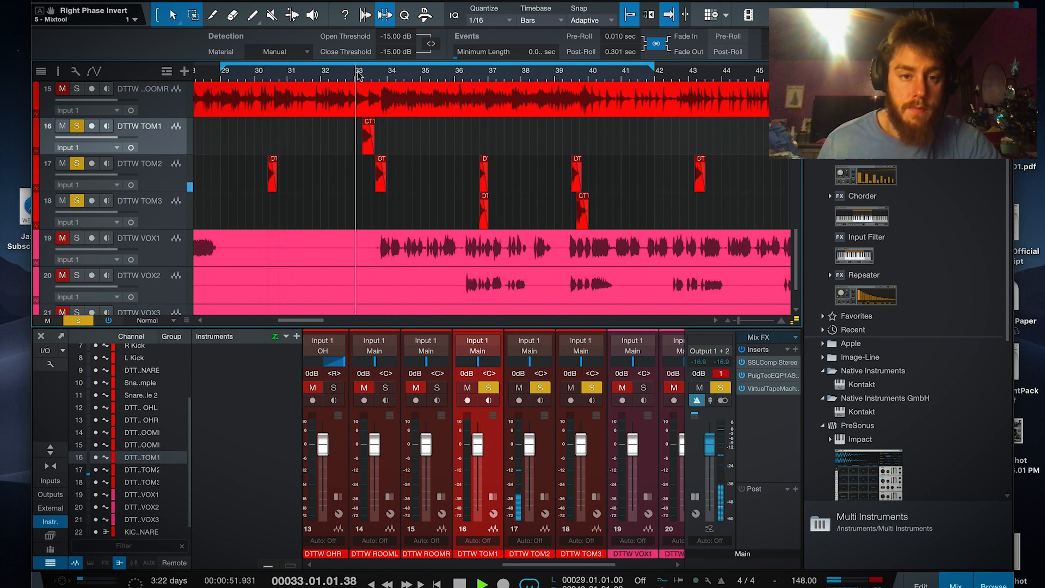
pyautogui.click(480, 73)
pyautogui.click(561, 72)
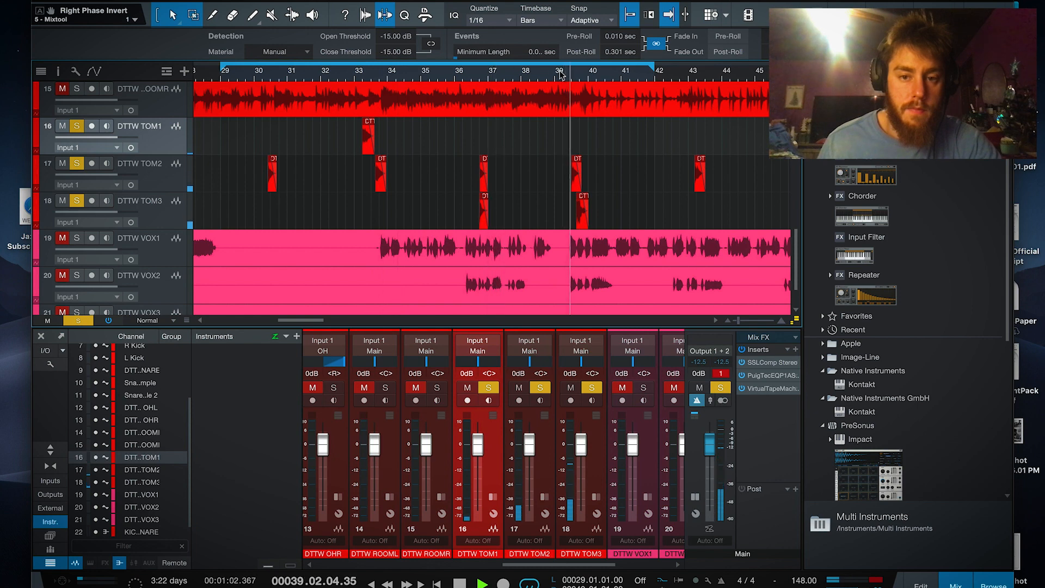
pyautogui.press('space')
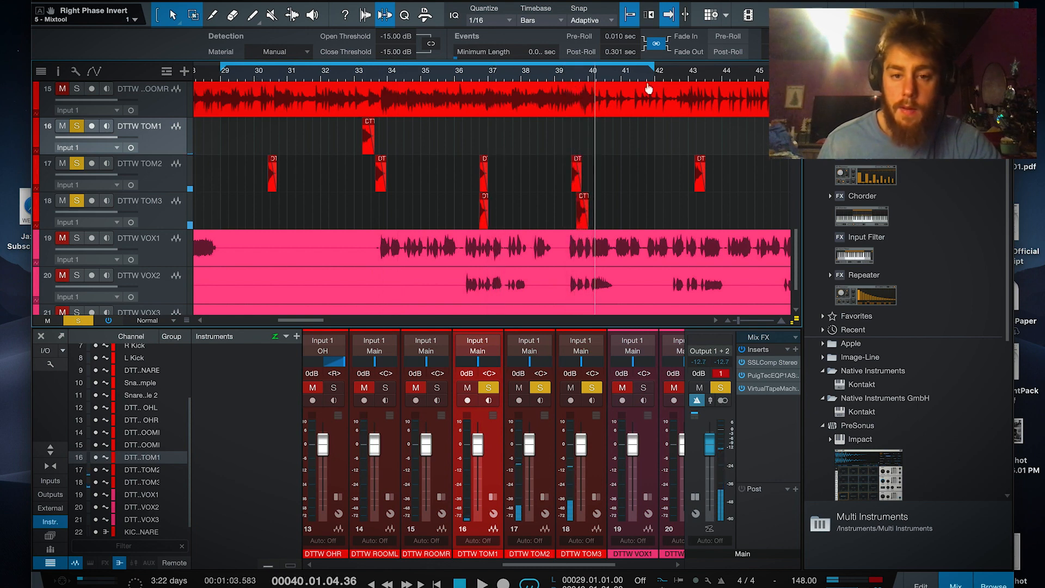
# - Shorten the loop range to run from bar 30 beat 2 to bar 31 around the TOM2 hit
pyautogui.click(270, 73)
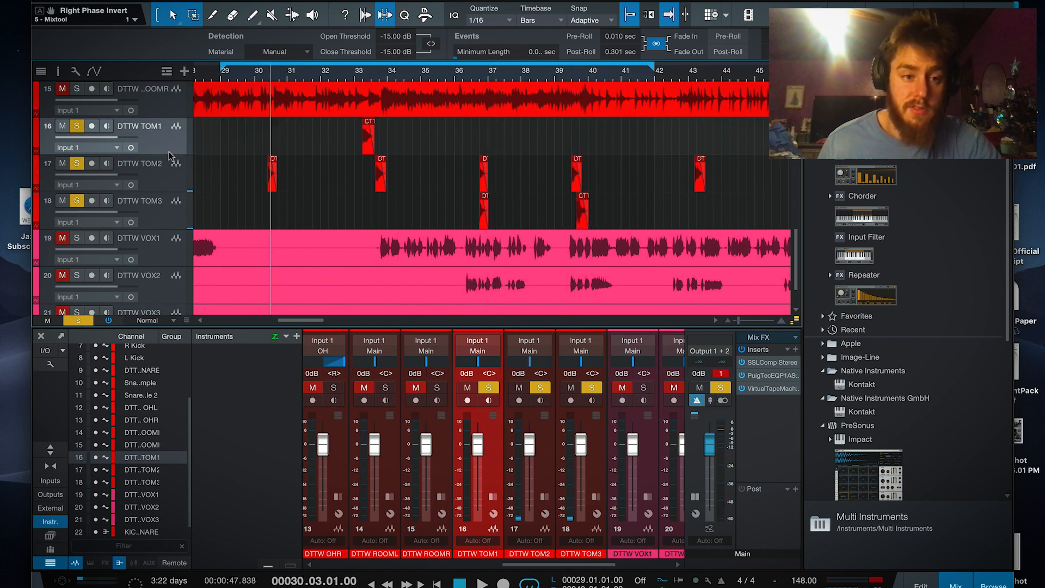
pyautogui.moveTo(648, 67); pyautogui.dragTo(285, 71)
pyautogui.moveTo(220, 69); pyautogui.dragTo(260, 71)
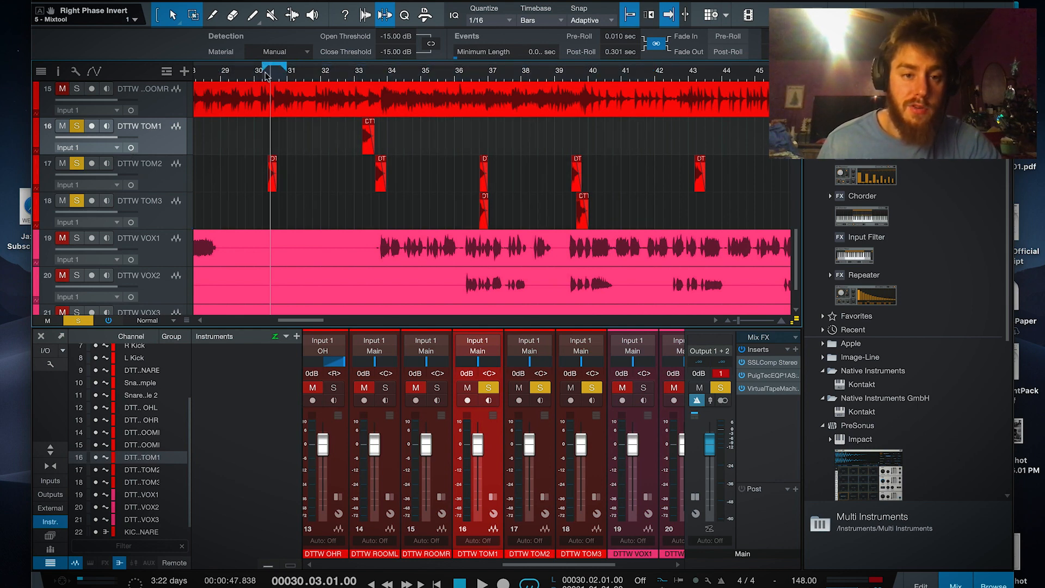
pyautogui.scroll(5, 266, 75)
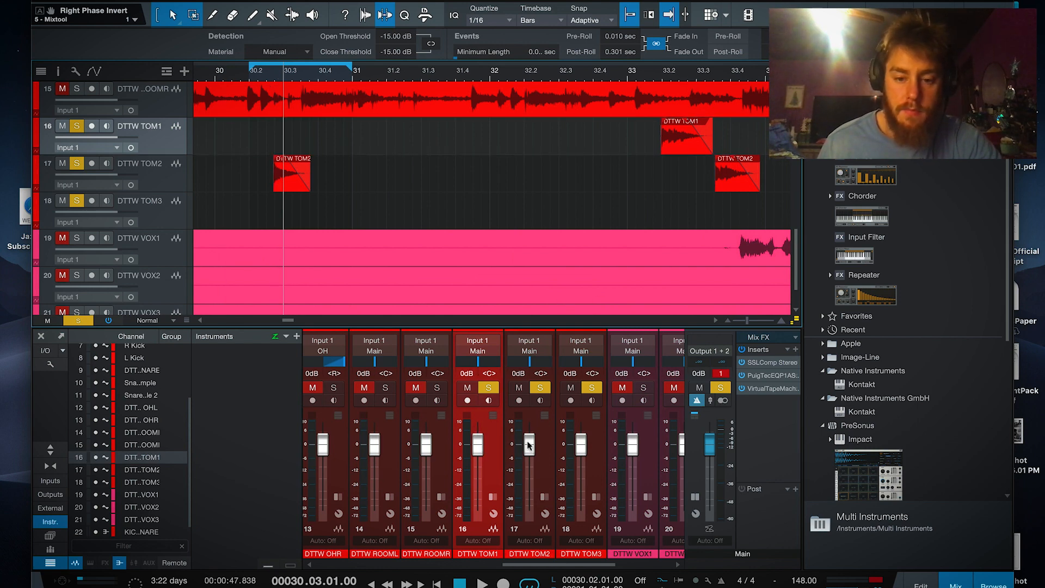
# - Expand the TOM2 channel's inserts in the mixer and start looped playback of its tom hit
pyautogui.click(551, 453)
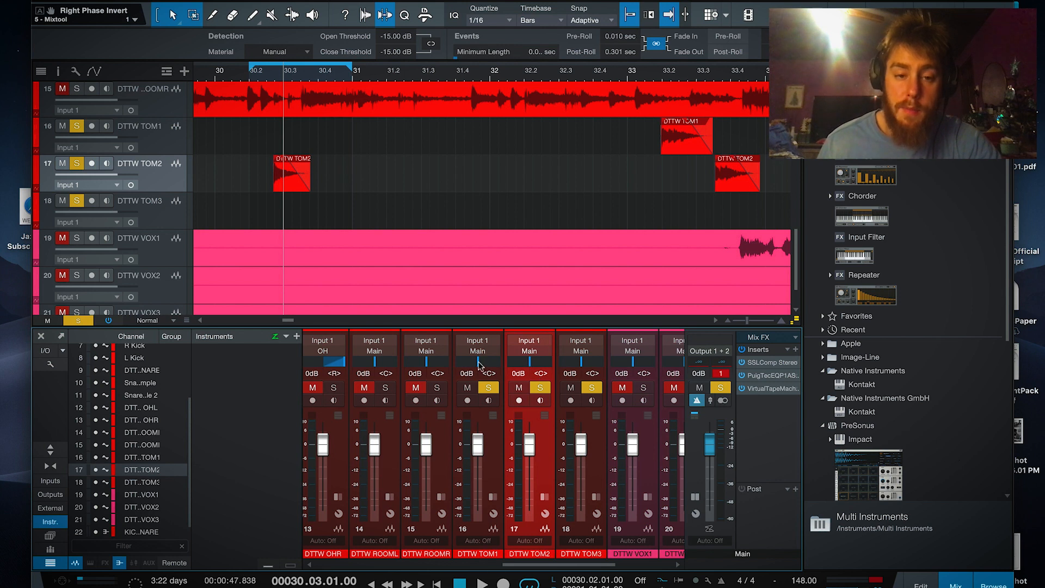
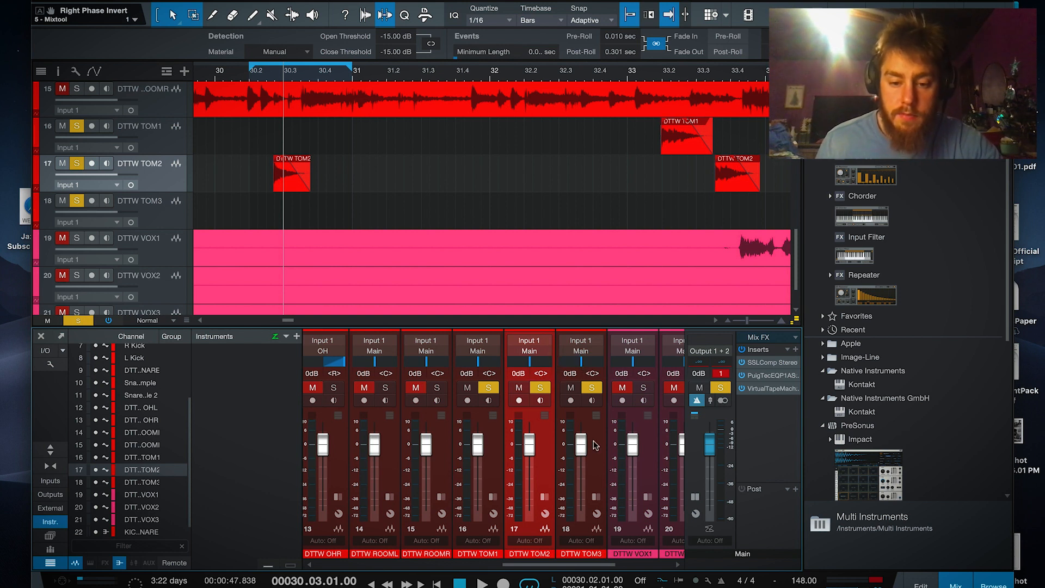
pyautogui.click(275, 75)
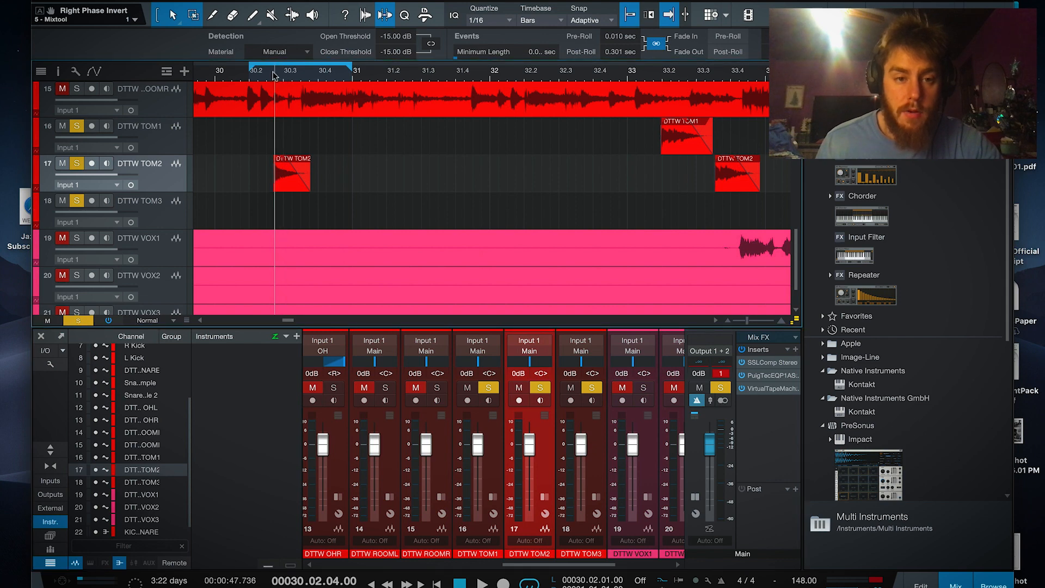
pyautogui.doubleClick(551, 467)
pyautogui.press('space')
# - Insert Slate Digital's Inf EQ on the TOM2 channel
pyautogui.click(615, 338)
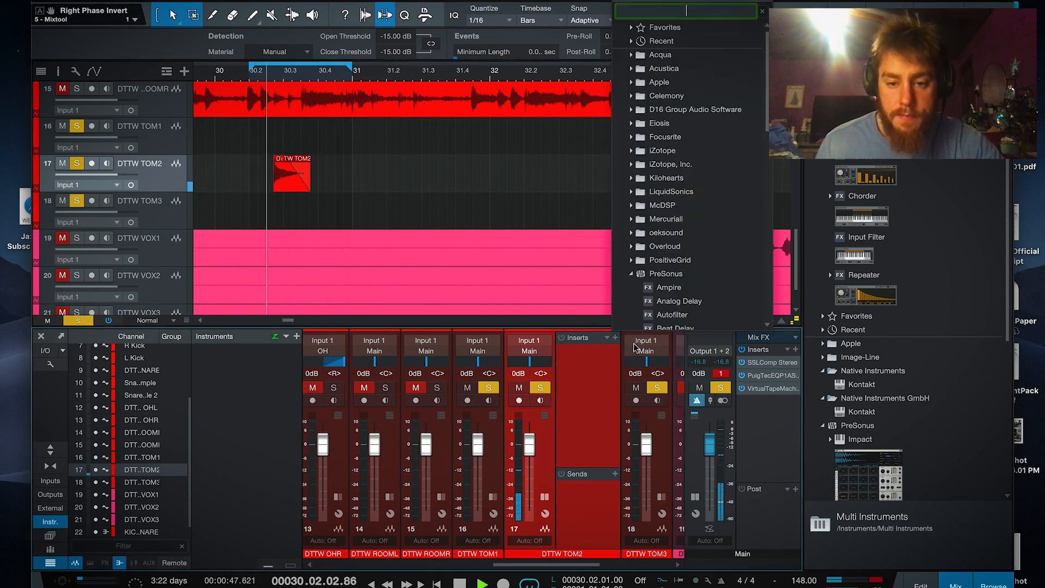
pyautogui.click(659, 275)
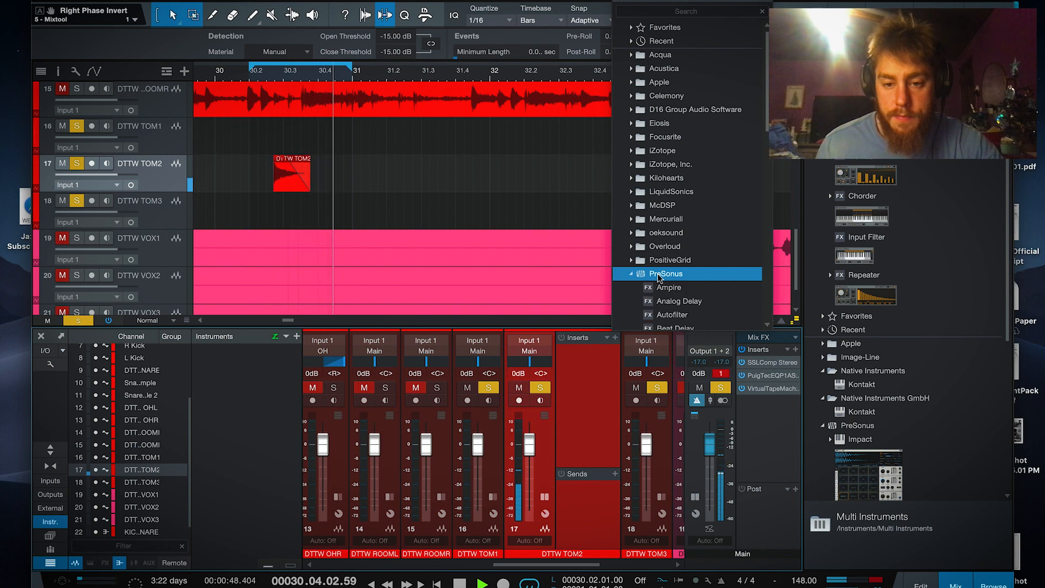
pyautogui.scroll(-3, 659, 276)
pyautogui.scroll(-3, 659, 276)
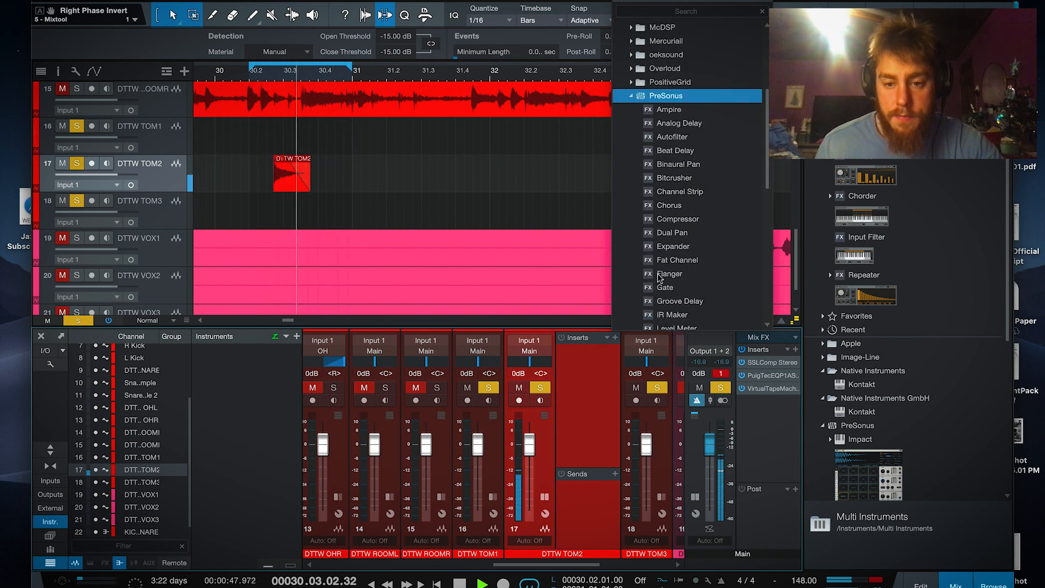
pyautogui.click(667, 98)
pyautogui.press('space')
pyautogui.scroll(-2, 686, 223)
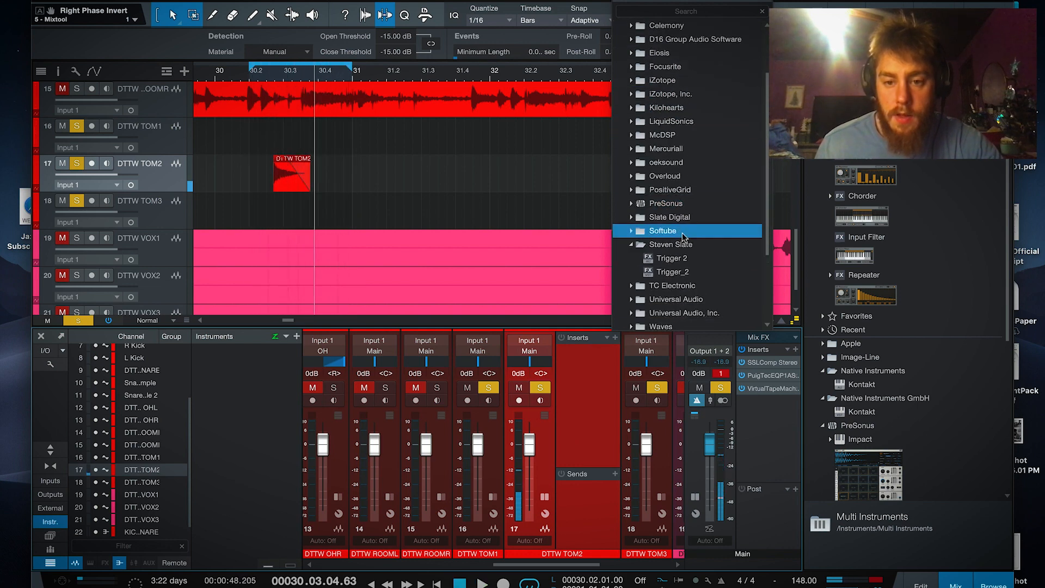
pyautogui.click(678, 246)
pyautogui.scroll(-2, 688, 254)
pyautogui.click(679, 232)
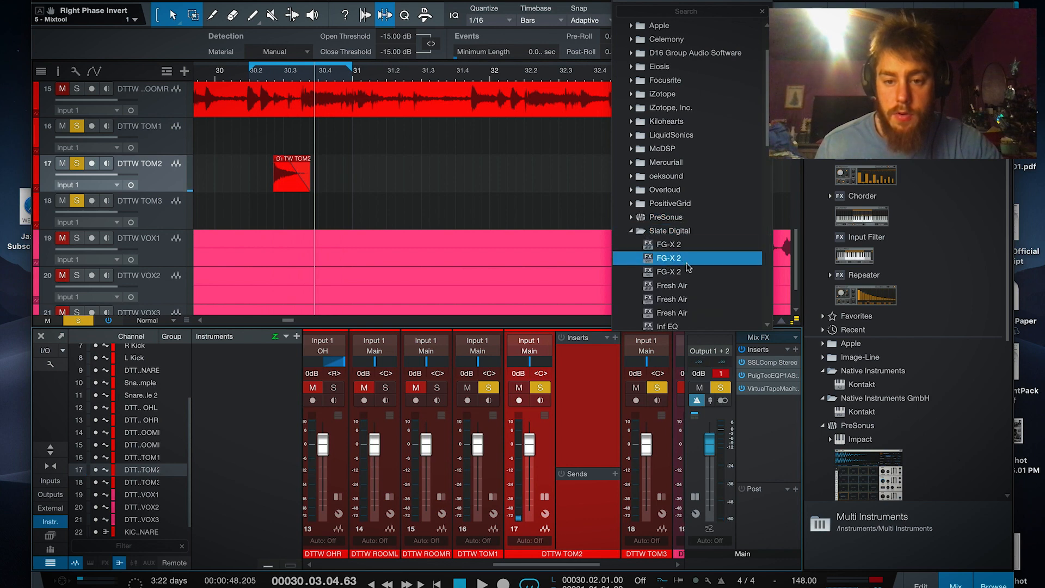
pyautogui.scroll(-4, 688, 267)
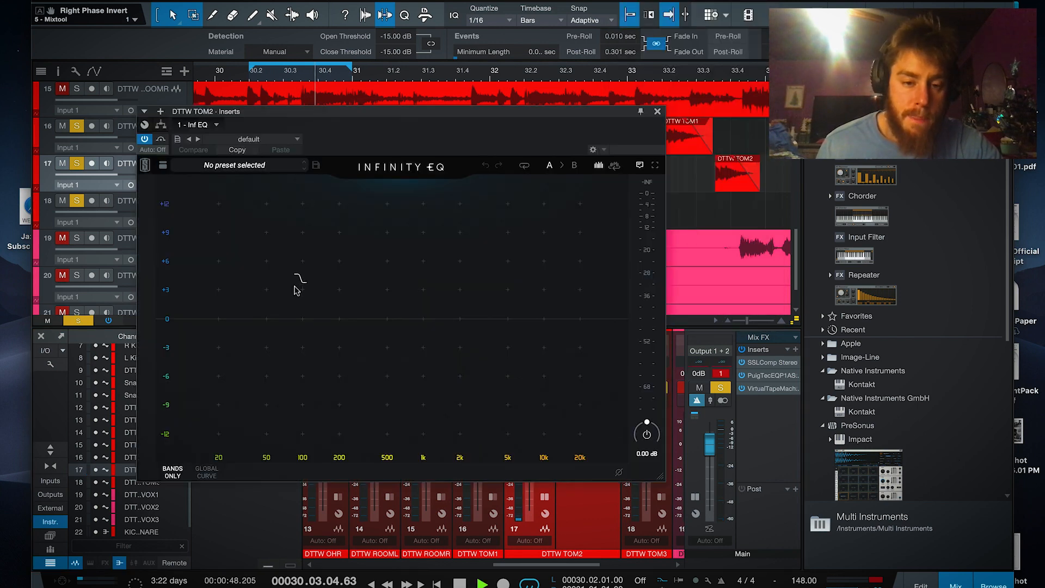
# - On the TOM2 EQ, add a high-pass filter around 60 Hz and a bell boost of about 1.95 dB at 100 Hz
pyautogui.click(264, 290)
pyautogui.moveTo(267, 296); pyautogui.dragTo(266, 330)
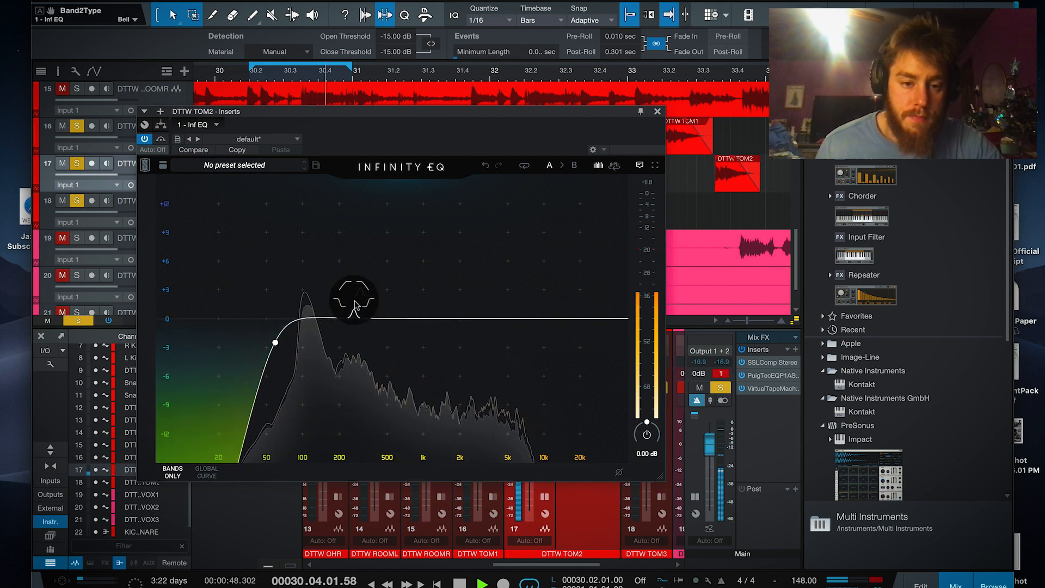
pyautogui.moveTo(351, 299); pyautogui.dragTo(311, 289)
pyautogui.scroll(-3, 316, 266)
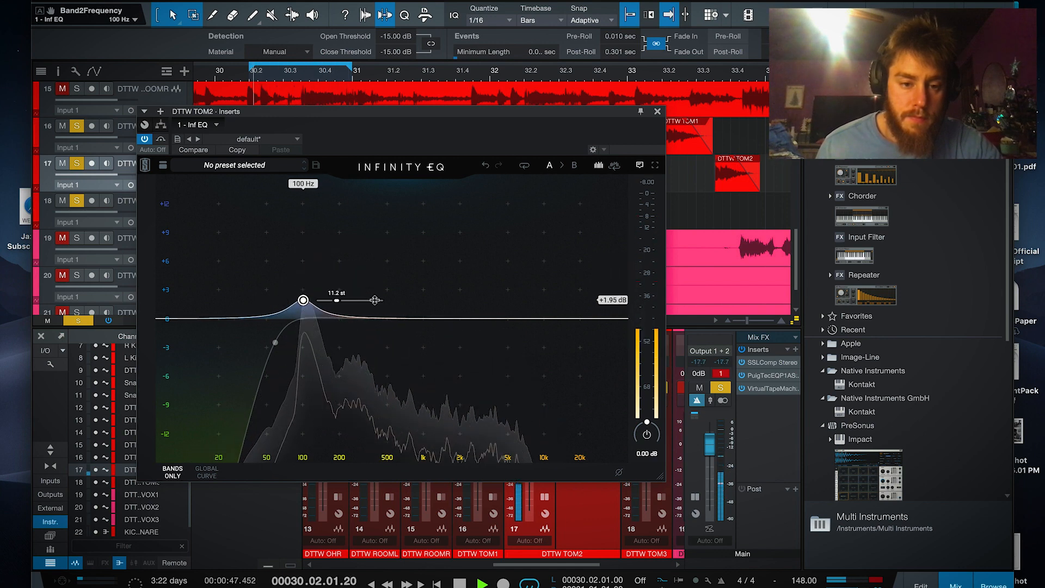
# - Add a bell cut of about 2.5 dB near 350 Hz and a high-shelf boost of about 5.58 dB at 1.20 kHz
pyautogui.moveTo(406, 300); pyautogui.dragTo(367, 342)
pyautogui.scroll(-3, 369, 352)
pyautogui.moveTo(444, 299); pyautogui.dragTo(434, 266)
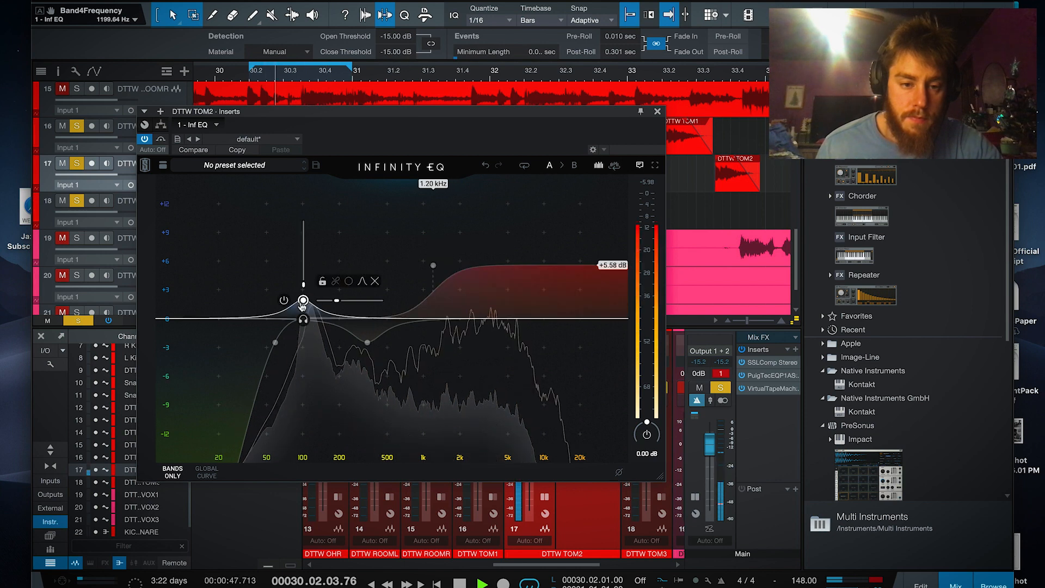
# - Raise TOM2's low bell boost to about 2.79 dB at 104 Hz, close the EQ and stop playback
pyautogui.moveTo(303, 301); pyautogui.dragTo(304, 292)
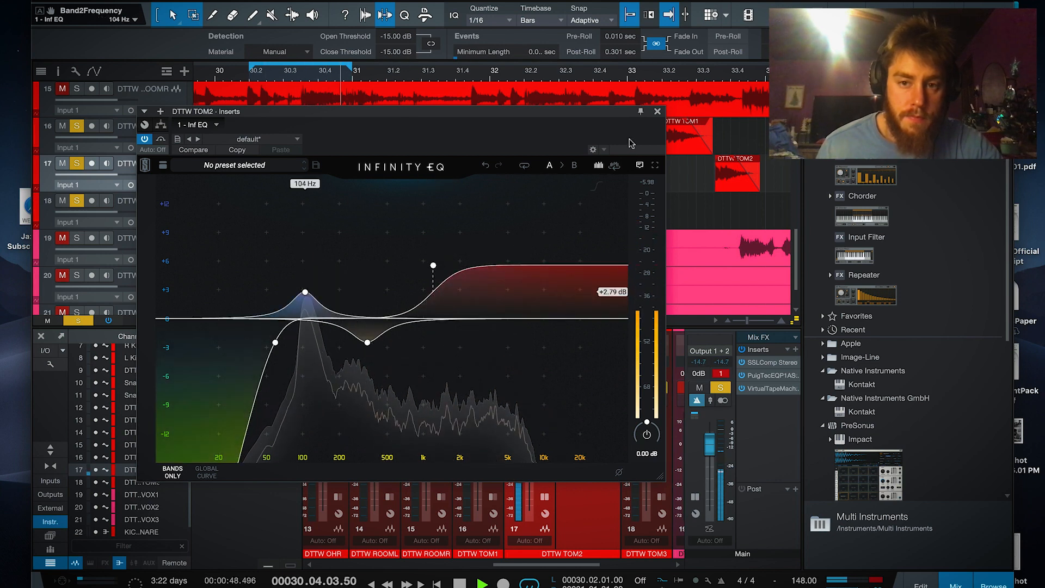
pyautogui.click(658, 111)
pyautogui.press('space')
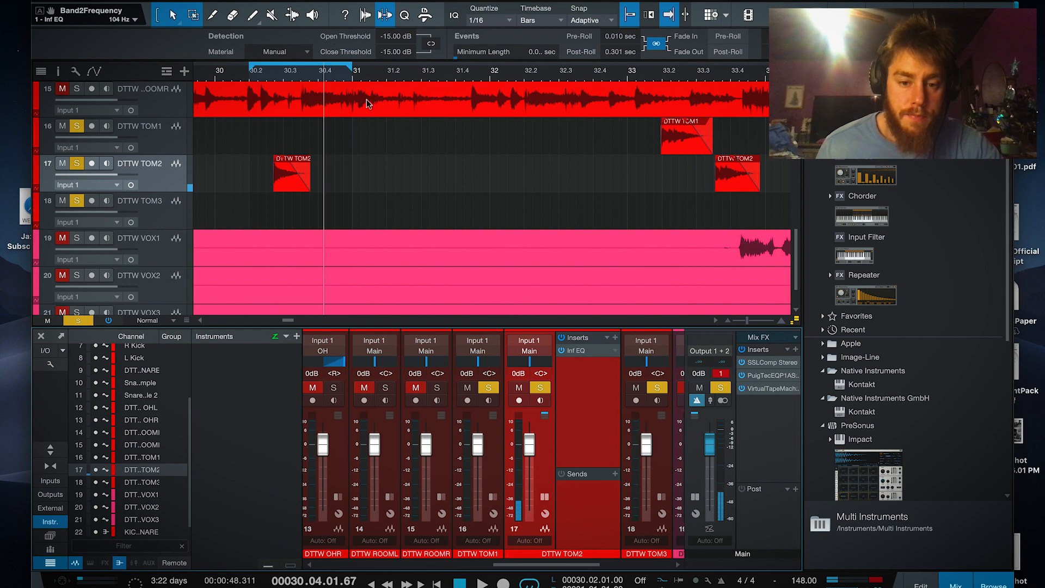
# - Insert the Kilohearts kHs Limiter after the EQ on the TOM2 channel
pyautogui.click(615, 338)
pyautogui.click(633, 287)
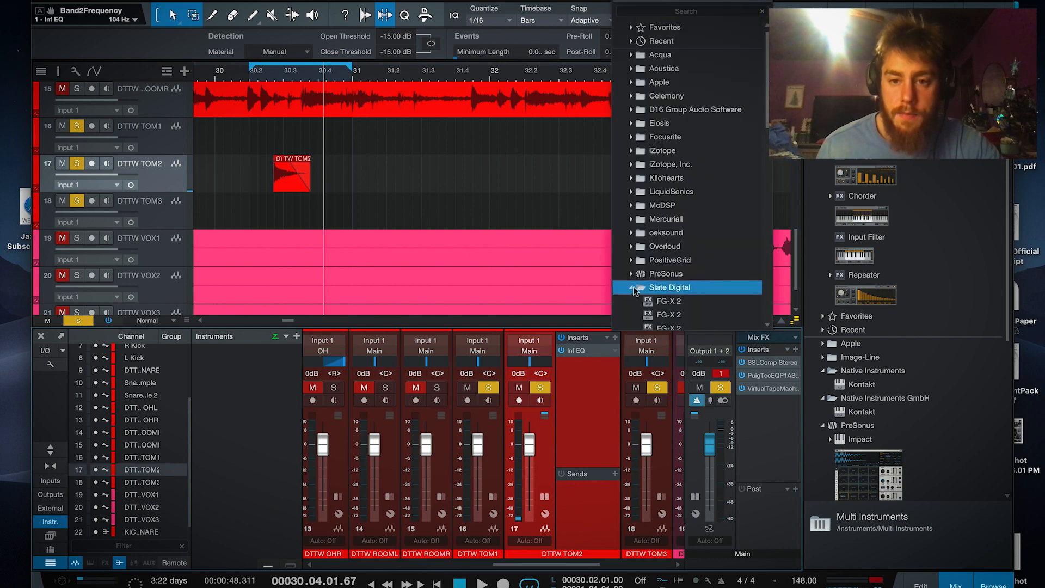
pyautogui.click(654, 180)
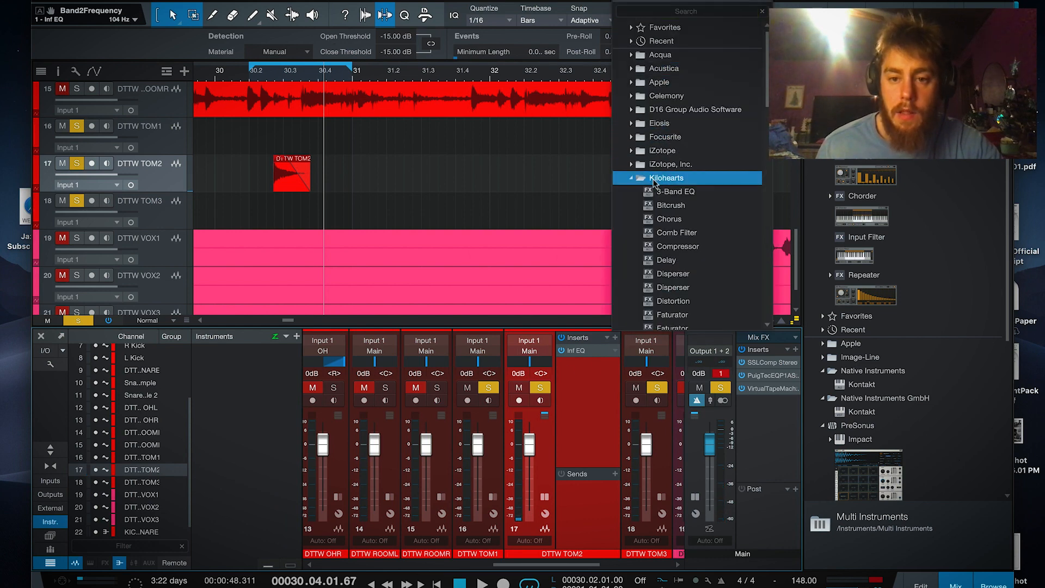
pyautogui.scroll(-10, 658, 207)
pyautogui.click(668, 234)
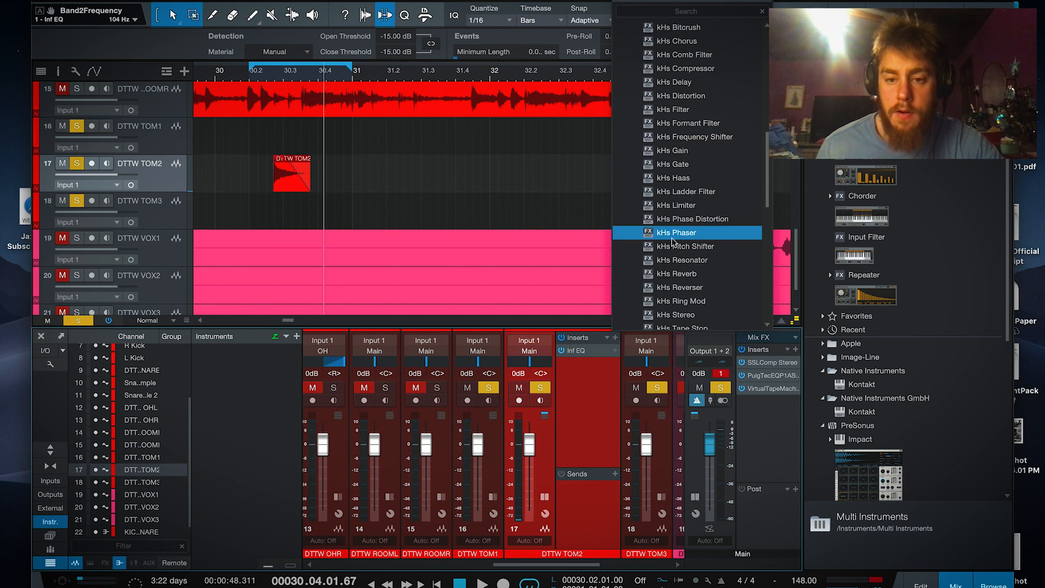
pyautogui.click(669, 206)
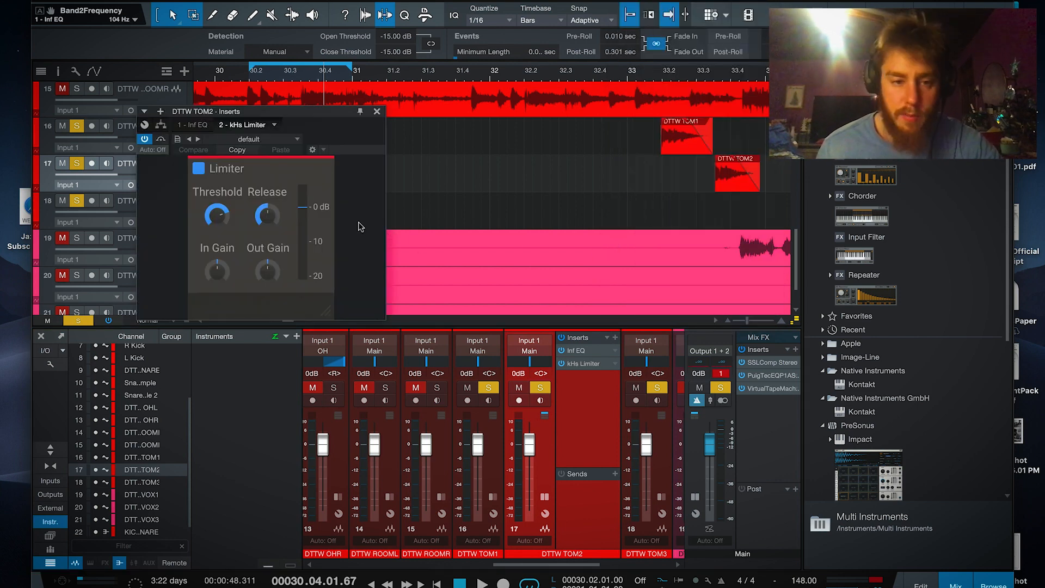
# - During playback, lower the TOM2 limiter's threshold to about -12.35 dB, raise its output gain to +6.20 dB, and close it
pyautogui.press('space')
pyautogui.moveTo(217, 215); pyautogui.dragTo(220, 214)
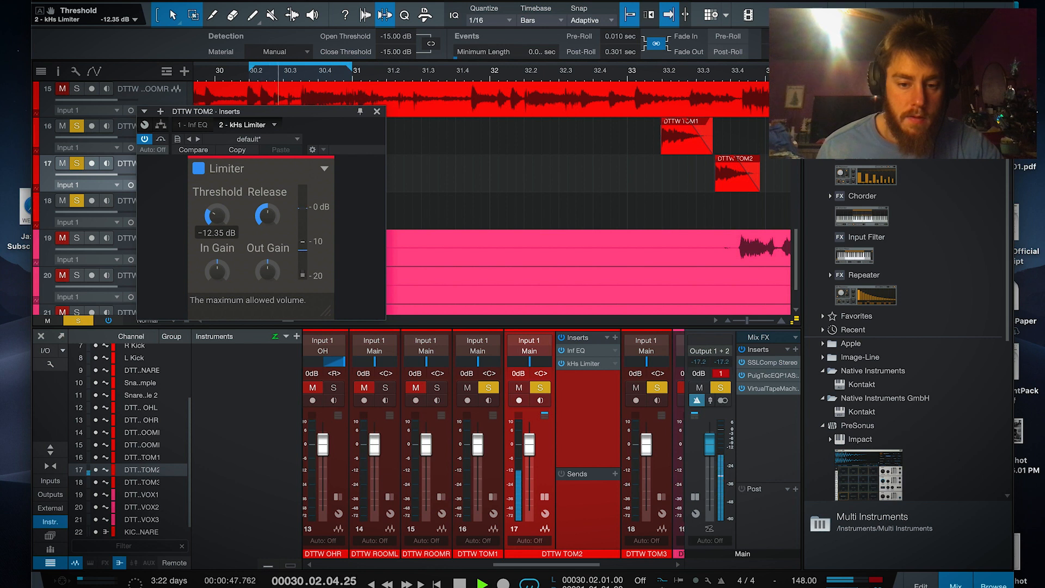
pyautogui.moveTo(217, 215); pyautogui.dragTo(217, 214)
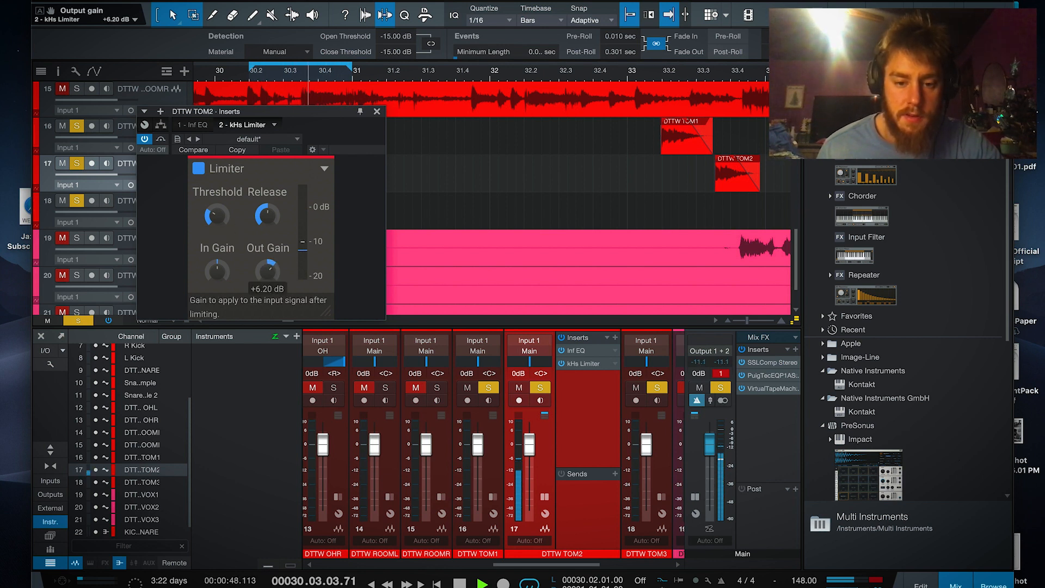
pyautogui.click(377, 113)
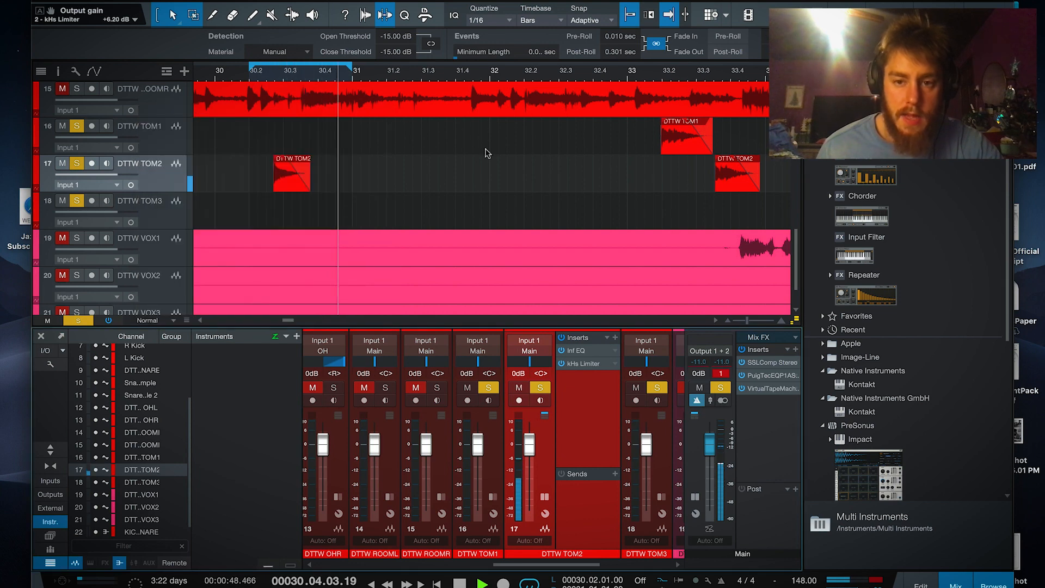
pyautogui.press('space')
# - Move the loop range to bar 33 from beat 2 to midway through beat 3 around the TOM1 hit and audition it
pyautogui.moveTo(348, 69); pyautogui.dragTo(716, 81)
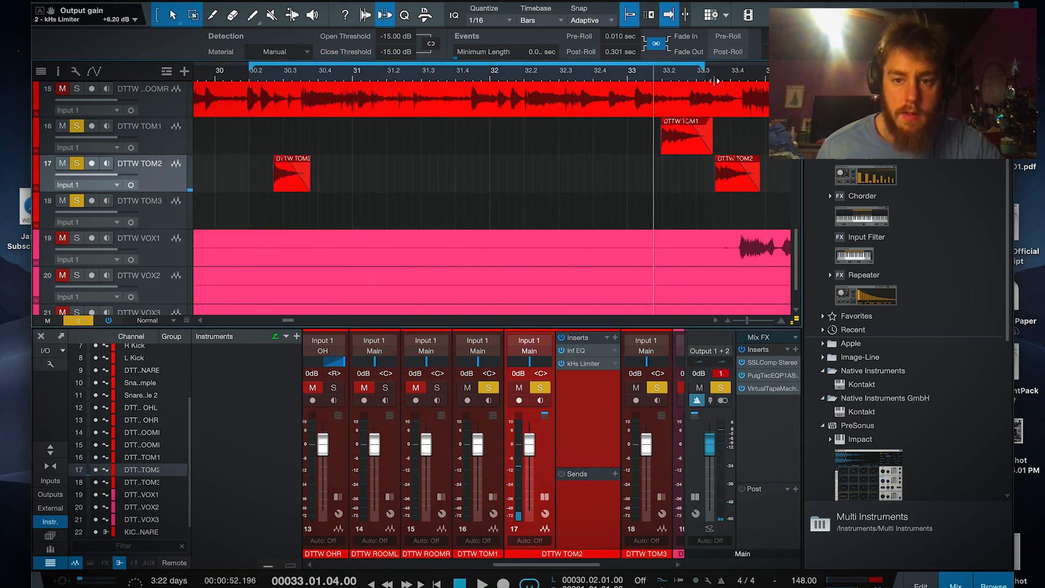
pyautogui.moveTo(251, 69); pyautogui.dragTo(662, 69)
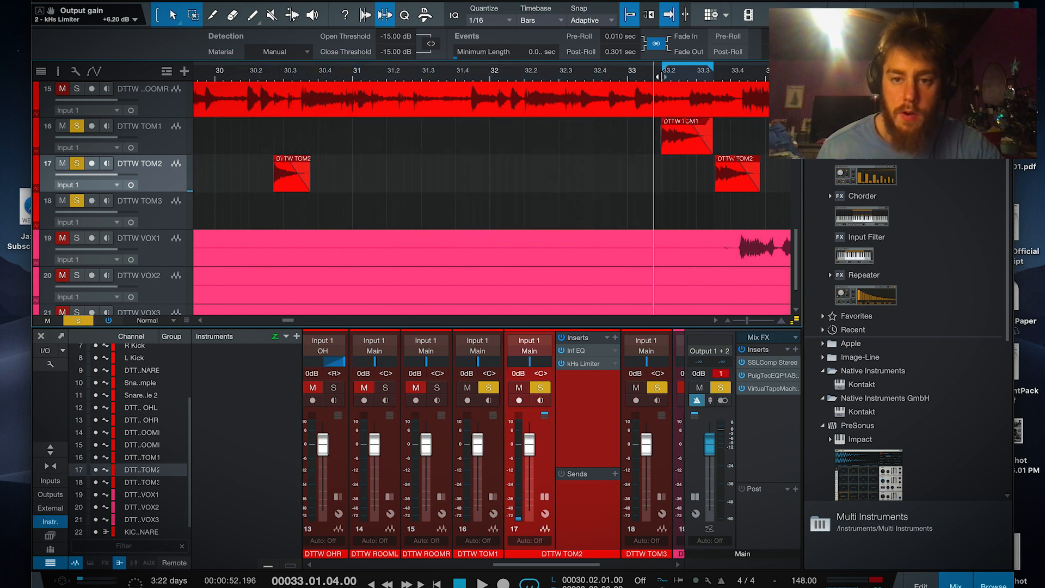
pyautogui.press('space')
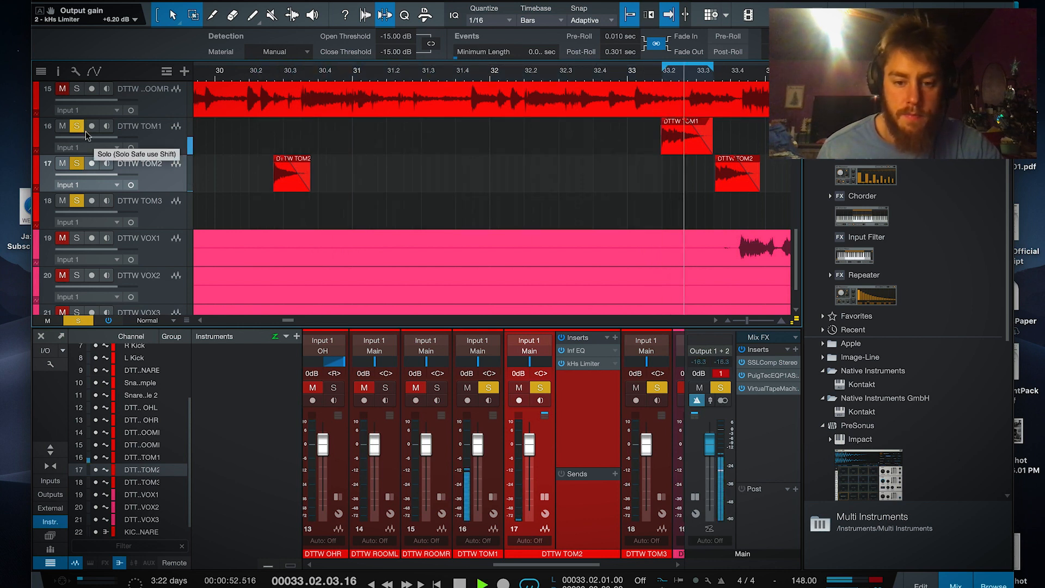
pyautogui.press('space')
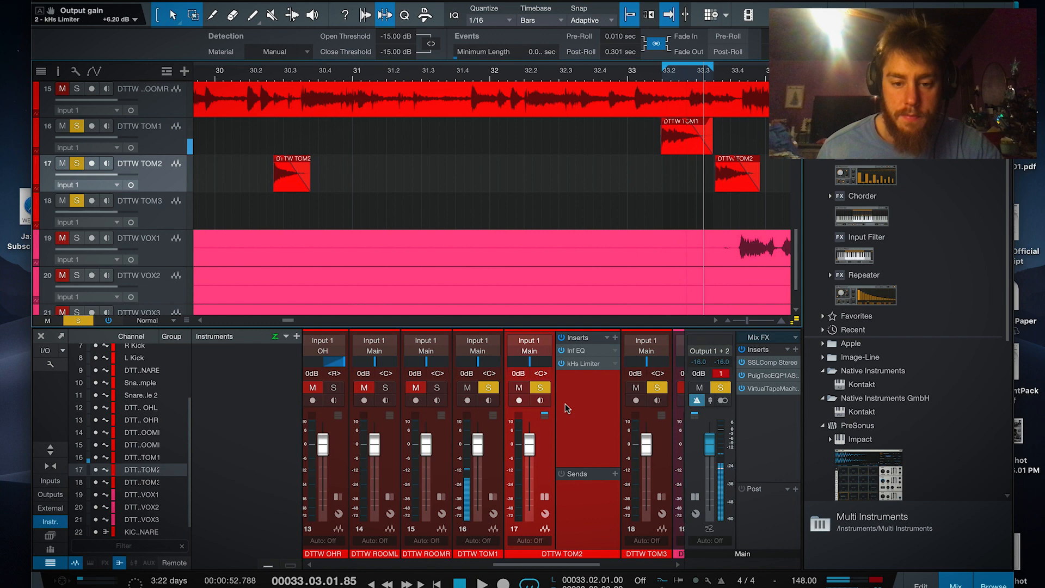
# - Expand the TOM1 channel's inserts, copy the TOM2 channel settings and paste them onto TOM1
pyautogui.click(497, 464)
pyautogui.rightClick(656, 418)
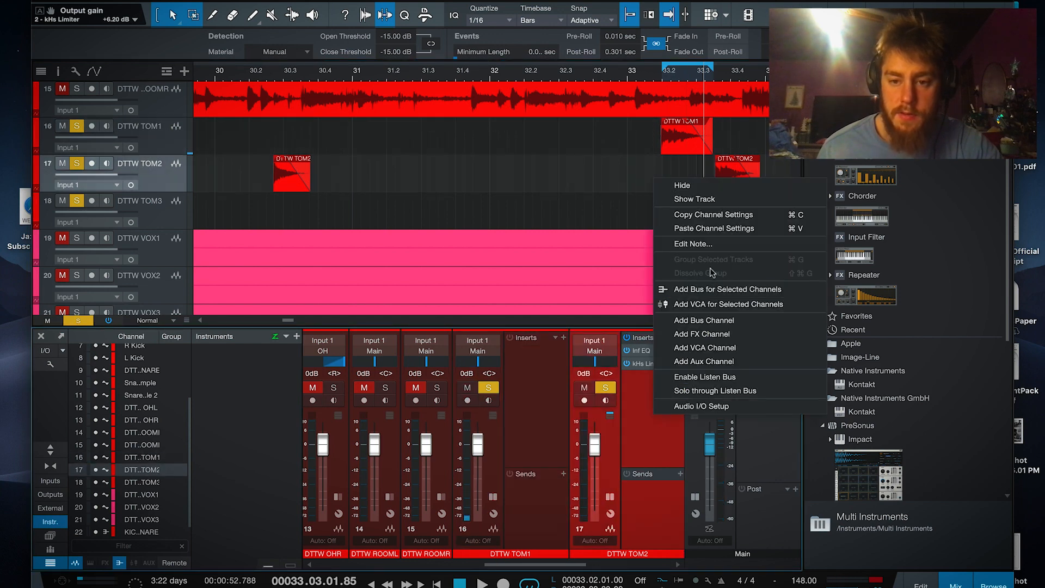
pyautogui.click(702, 212)
pyautogui.rightClick(542, 415)
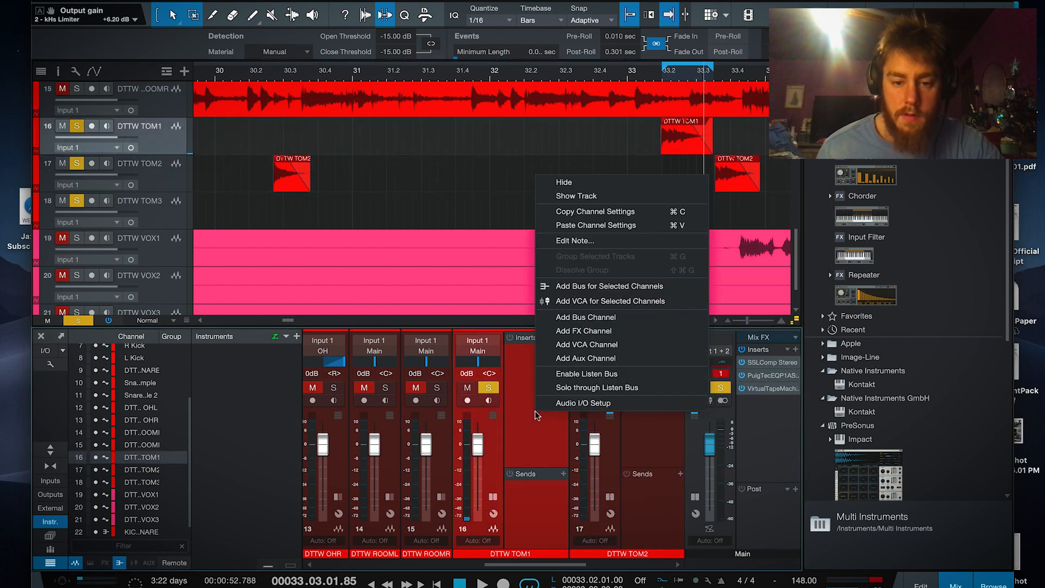
pyautogui.click(615, 224)
# - On TOM1's Inf EQ, reduce the high shelf to about +3.70 dB and move the mid cut to 516 Hz at about -6.62 dB
pyautogui.press('space')
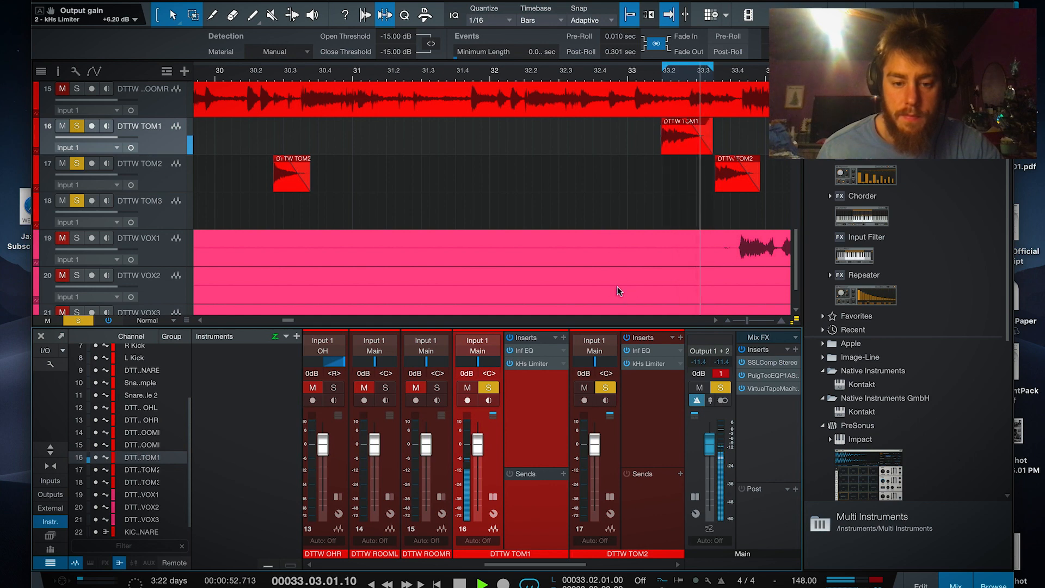
pyautogui.doubleClick(531, 365)
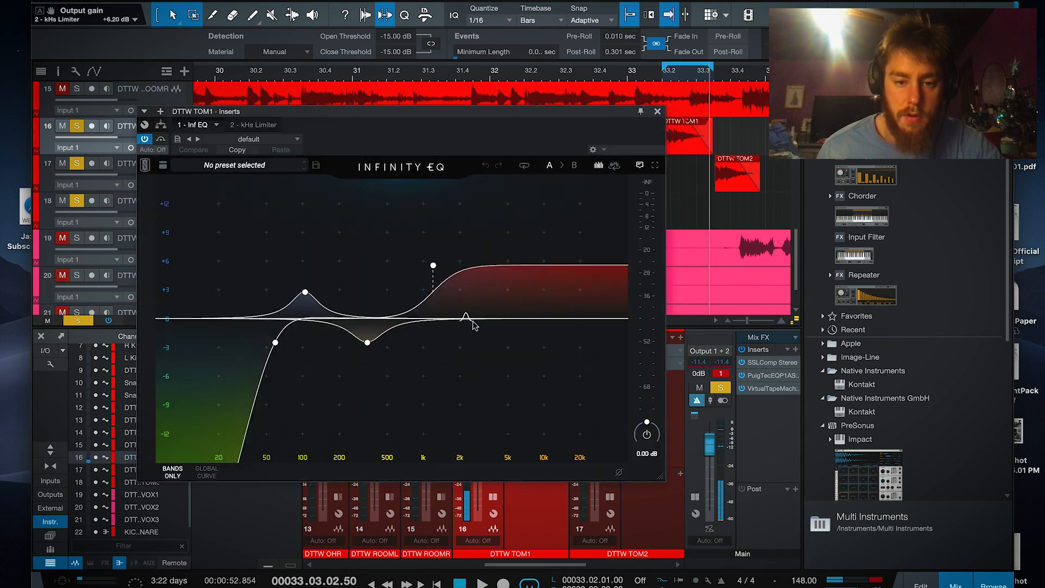
pyautogui.moveTo(442, 272); pyautogui.dragTo(443, 285)
pyautogui.press('space')
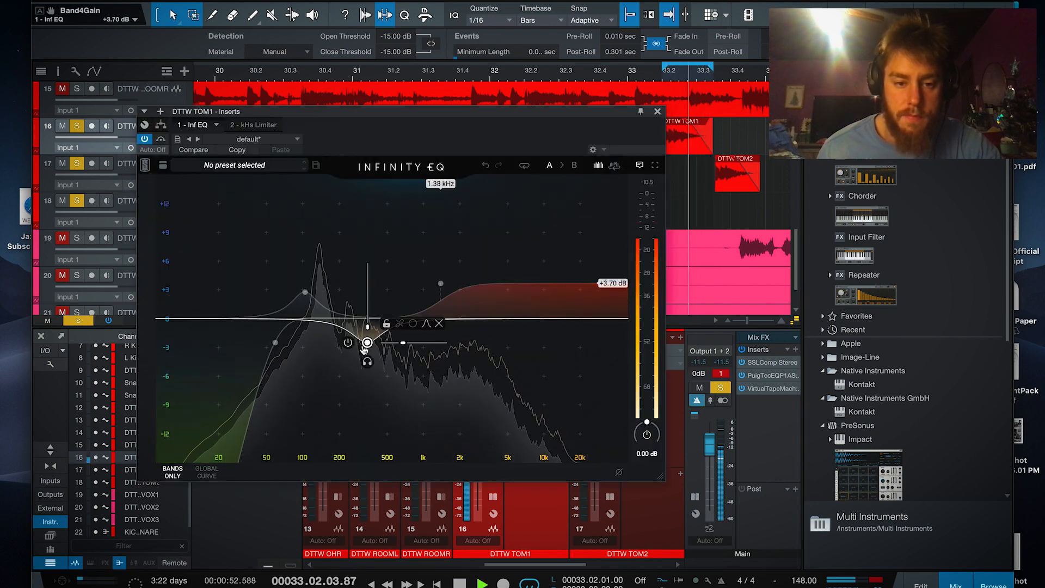
pyautogui.moveTo(367, 342); pyautogui.dragTo(389, 373)
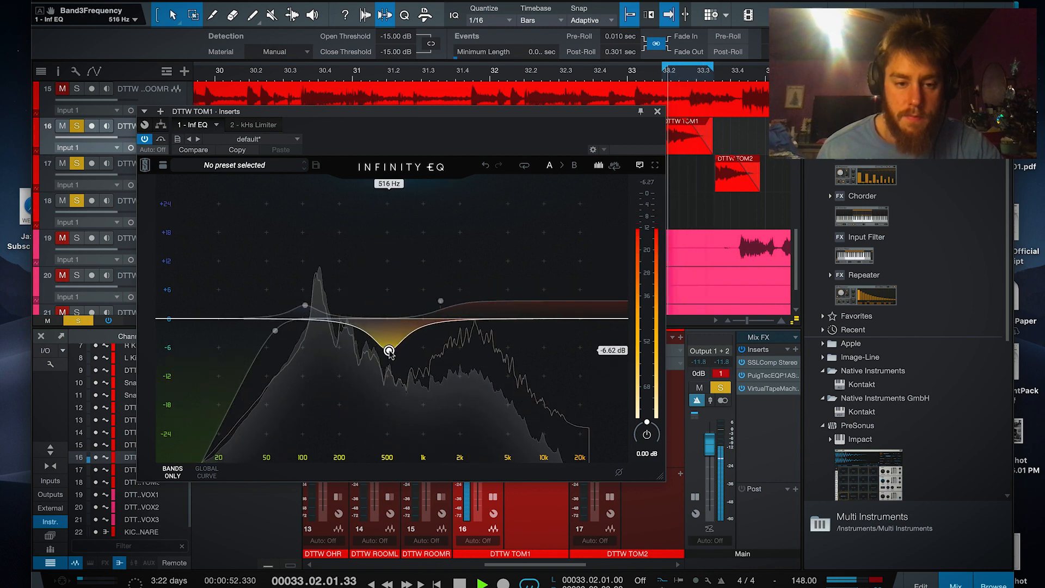
# - In TOM1's EQ, boost 132 Hz by 3.31 dB and set the low cut to 66.9 Hz with a 7.67 dB/Oct slope
pyautogui.moveTo(305, 297); pyautogui.dragTo(320, 289)
pyautogui.scroll(-3, 320, 289)
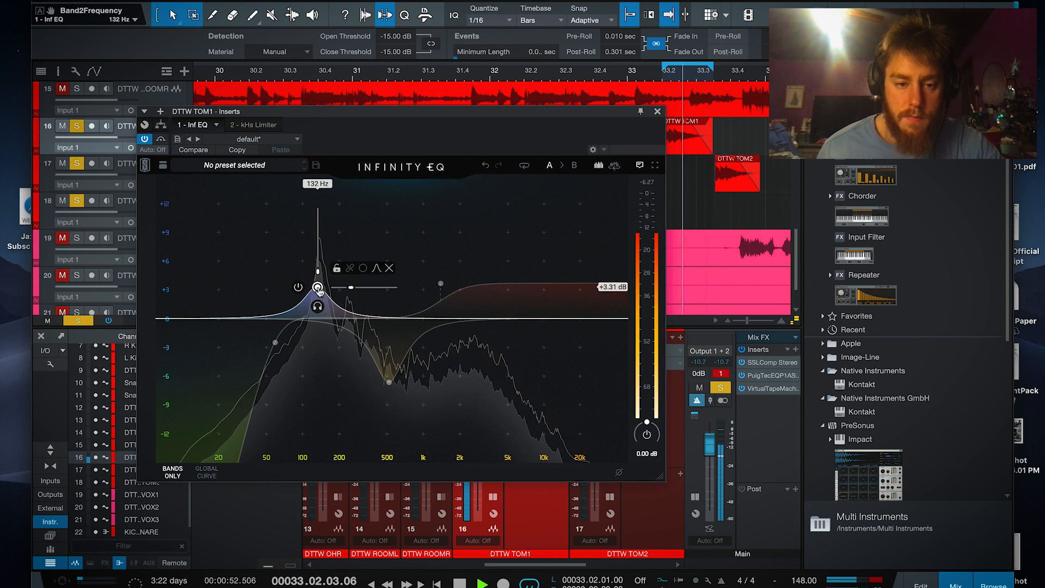
pyautogui.moveTo(276, 345); pyautogui.dragTo(284, 348)
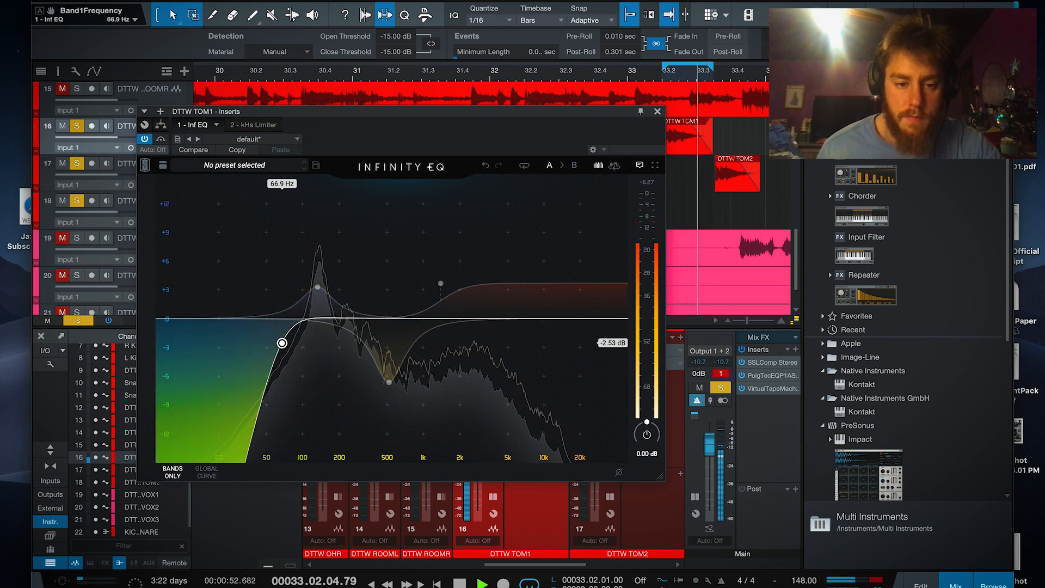
pyautogui.scroll(-2, 284, 348)
pyautogui.scroll(-3, 283, 346)
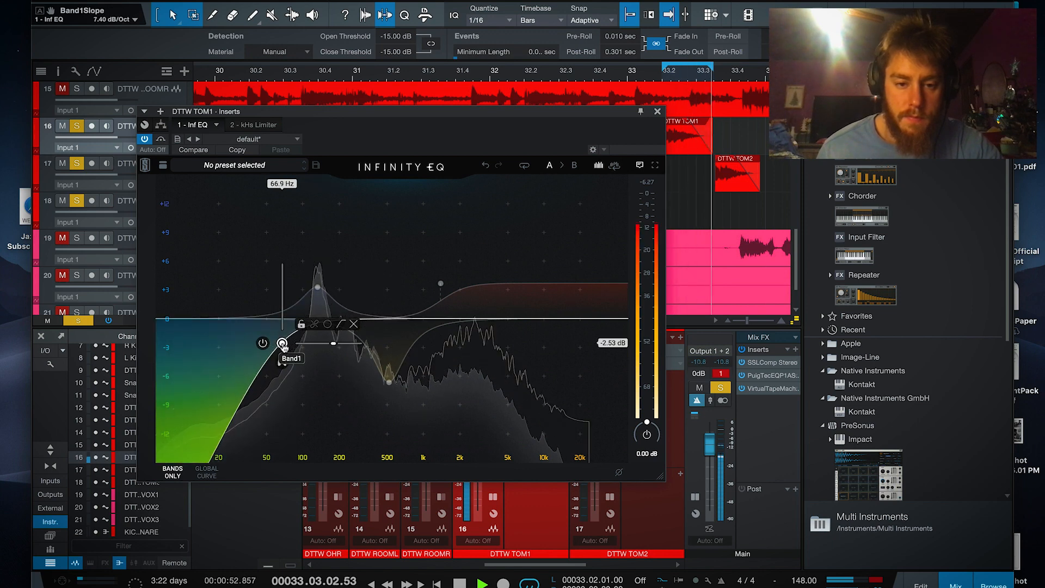
pyautogui.press('space')
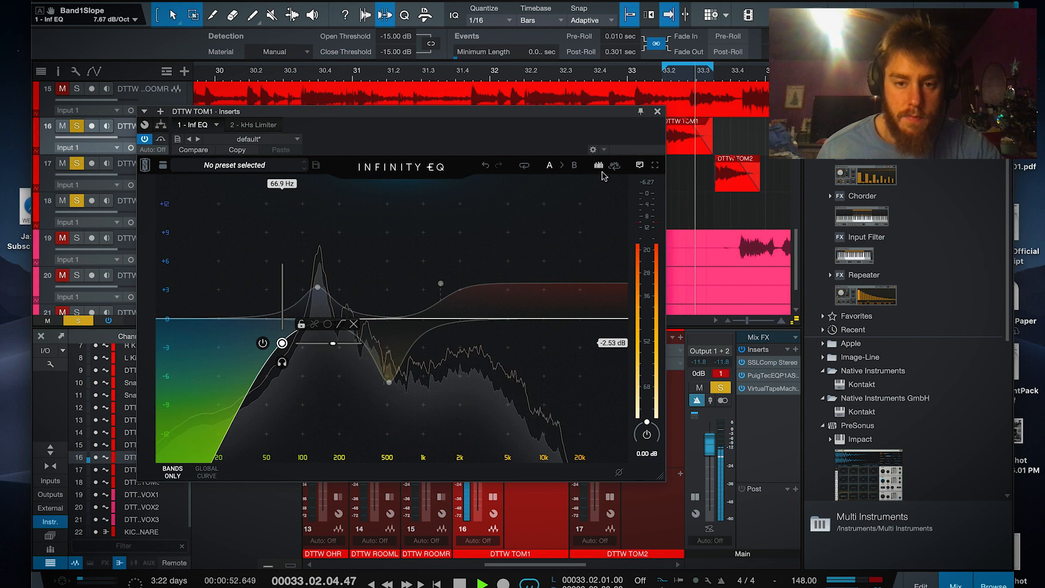
pyautogui.click(658, 112)
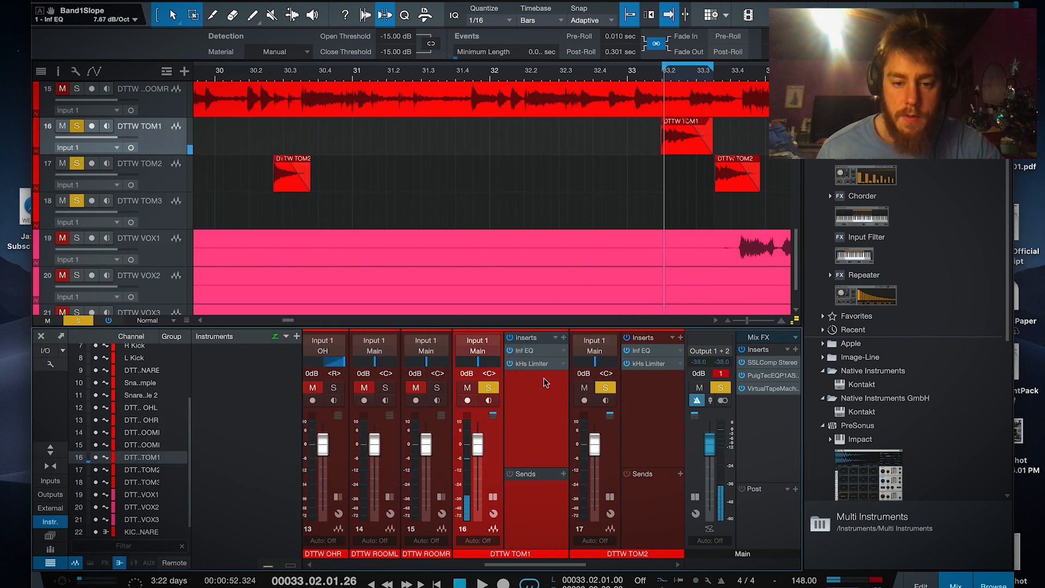
# - On TOM1's kHs Limiter, lower the threshold and set the output gain to +8.00 dB during playback
pyautogui.click(544, 363)
pyautogui.press('space')
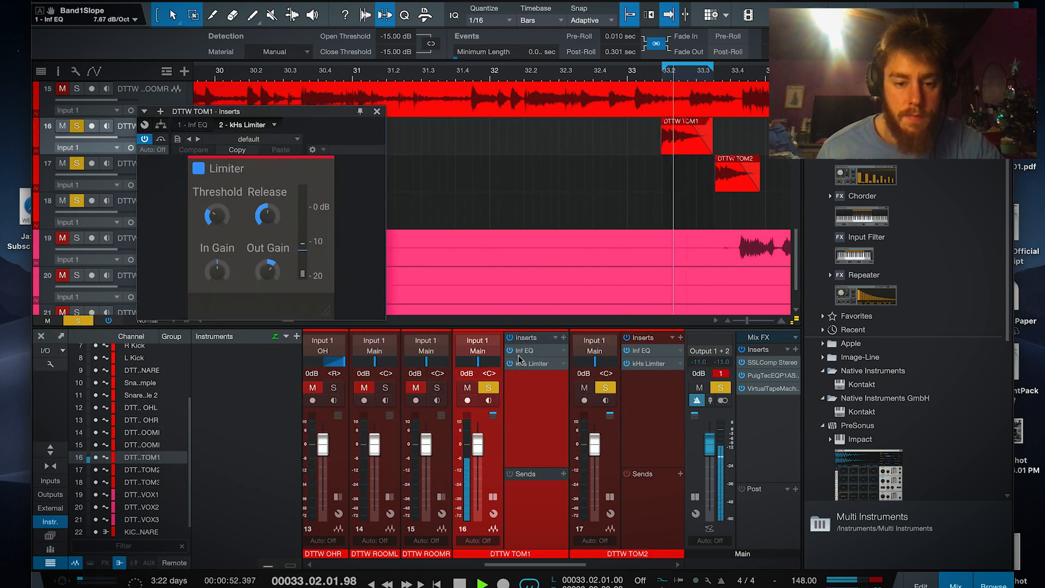
pyautogui.moveTo(216, 216); pyautogui.dragTo(216, 212)
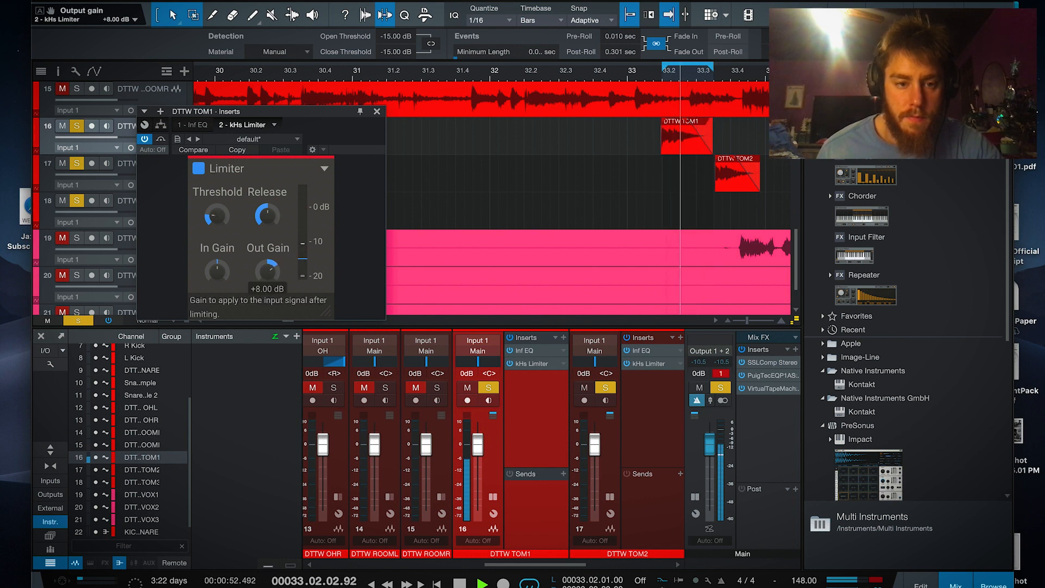
pyautogui.click(377, 111)
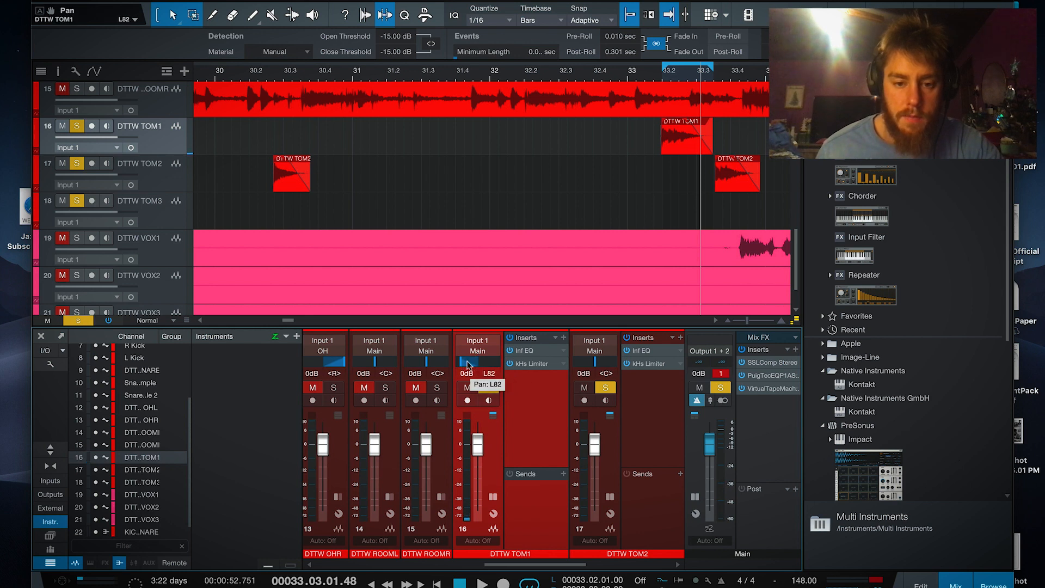
# - Pan TOM1 to R65 and reorder the tom channels as TOM3, TOM2, TOM1
pyautogui.moveTo(467, 363); pyautogui.dragTo(491, 366)
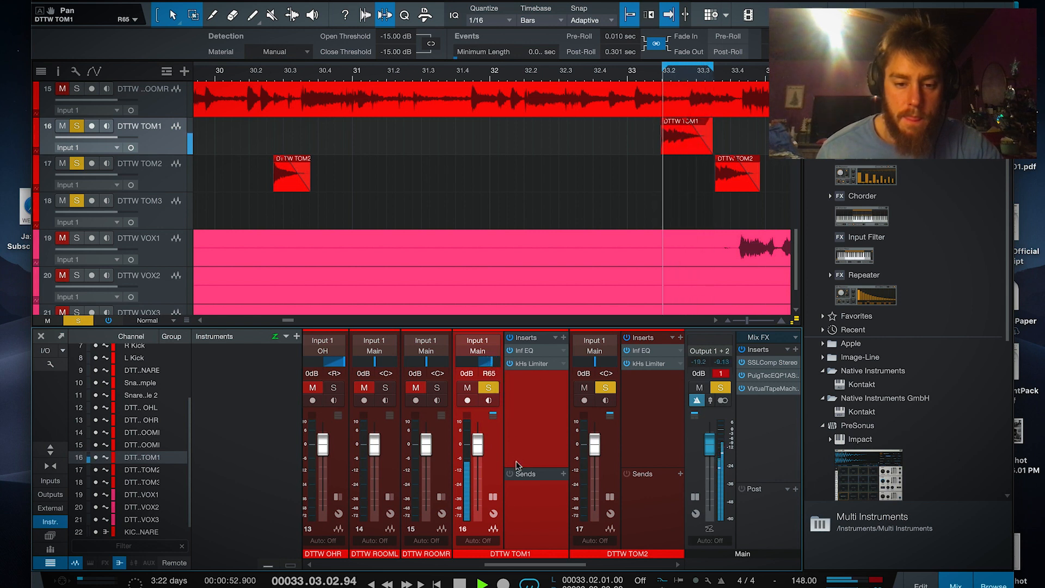
pyautogui.press('space')
pyautogui.doubleClick(497, 446)
pyautogui.doubleClick(553, 453)
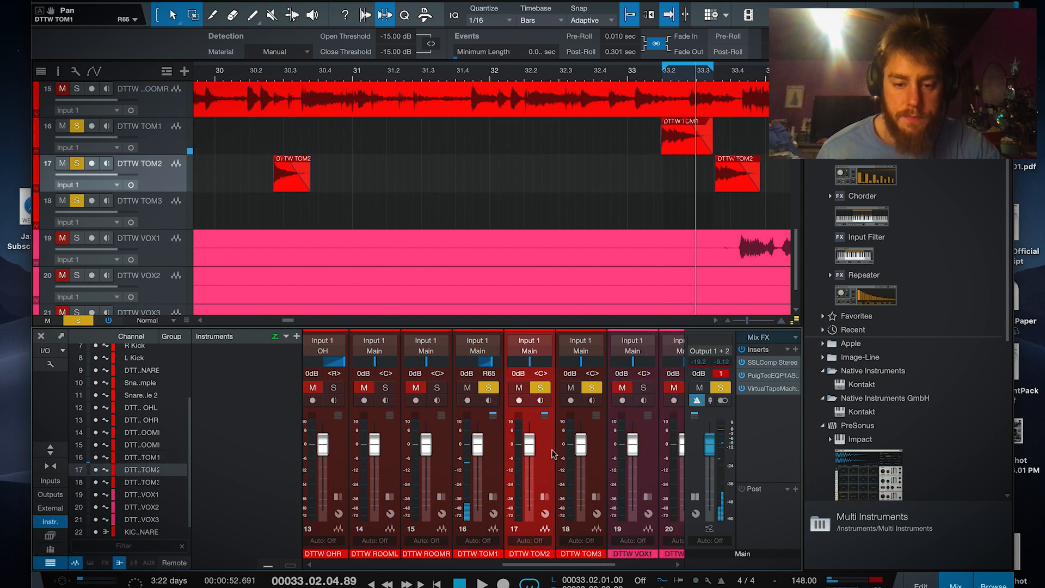
pyautogui.moveTo(493, 462)
pyautogui.mouseDown()
pyautogui.moveTo(592, 467)
pyautogui.moveTo(479, 458)
pyautogui.mouseUp()
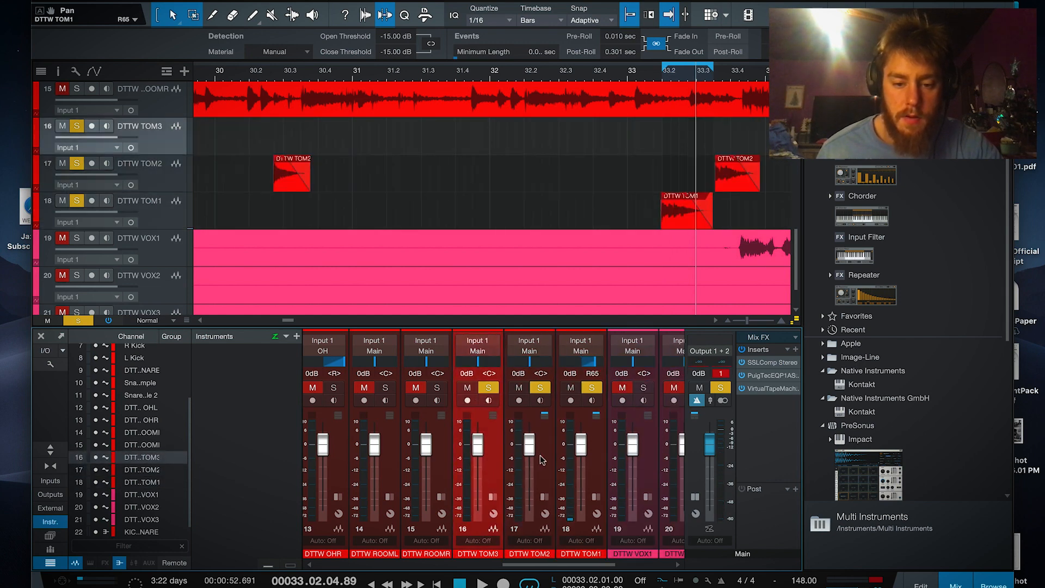
# - Paste the copied channel settings onto the TOM3 channel
pyautogui.doubleClick(498, 452)
pyautogui.rightClick(520, 406)
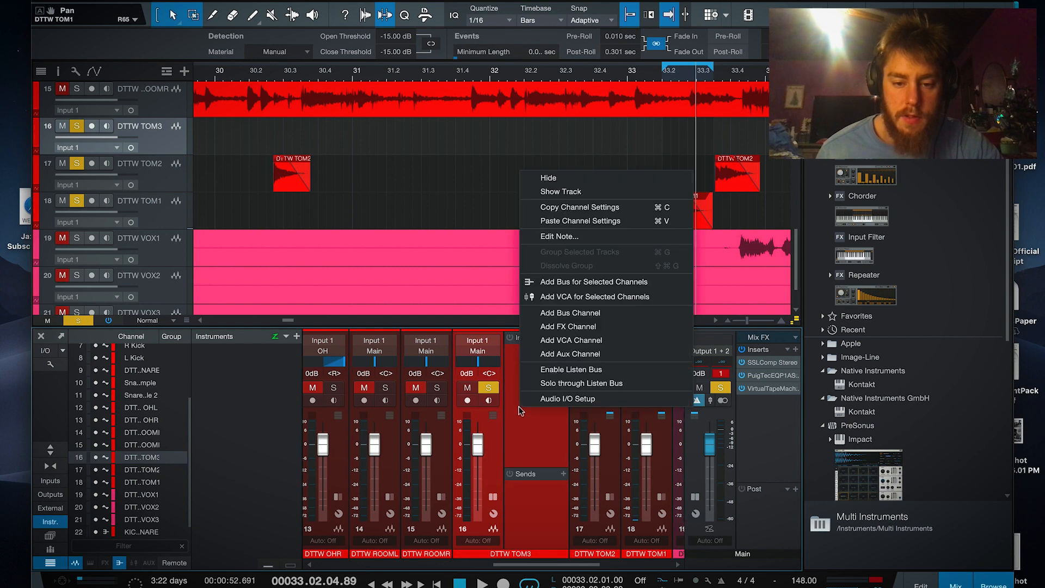
pyautogui.click(578, 222)
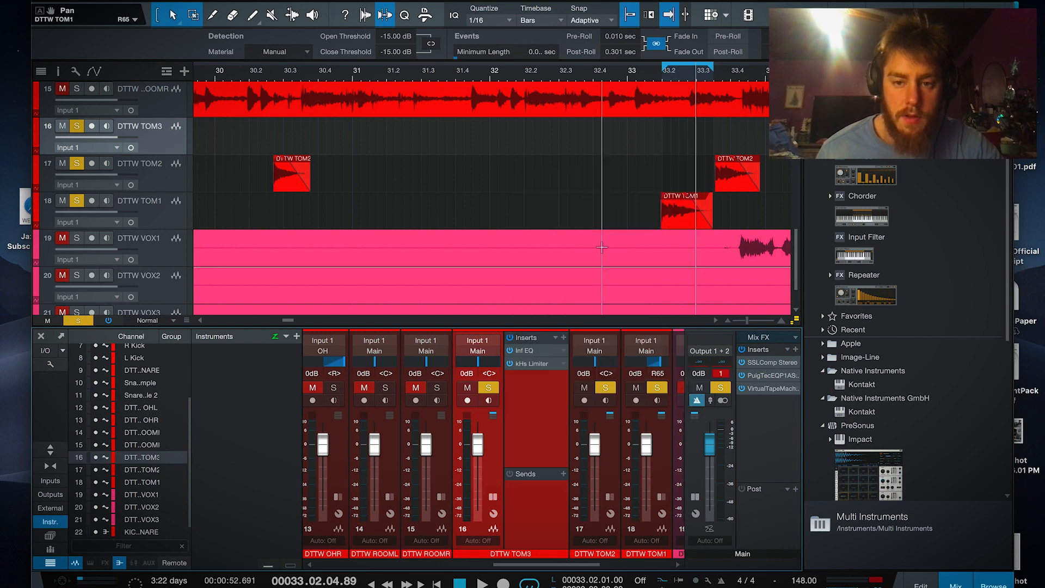
# - Loop the TOM3 hit at bar 27, starting the range at 27.01.02.00, and unsolo TOM2 and TOM1
pyautogui.click(664, 75)
pyautogui.scroll(-5, 717, 68)
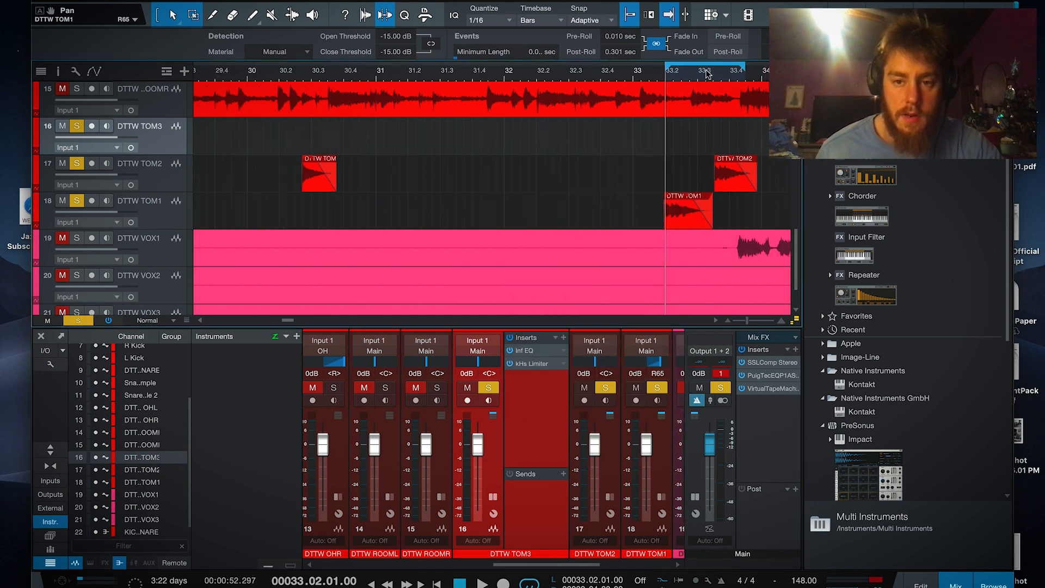
pyautogui.click(548, 76)
pyautogui.scroll(4, 599, 73)
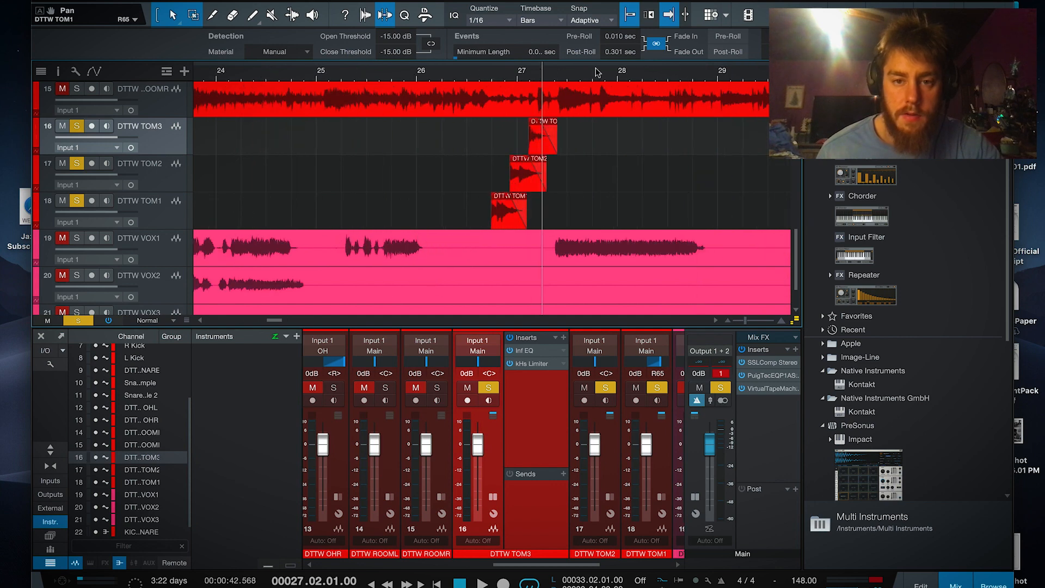
pyautogui.scroll(-5, 715, 75)
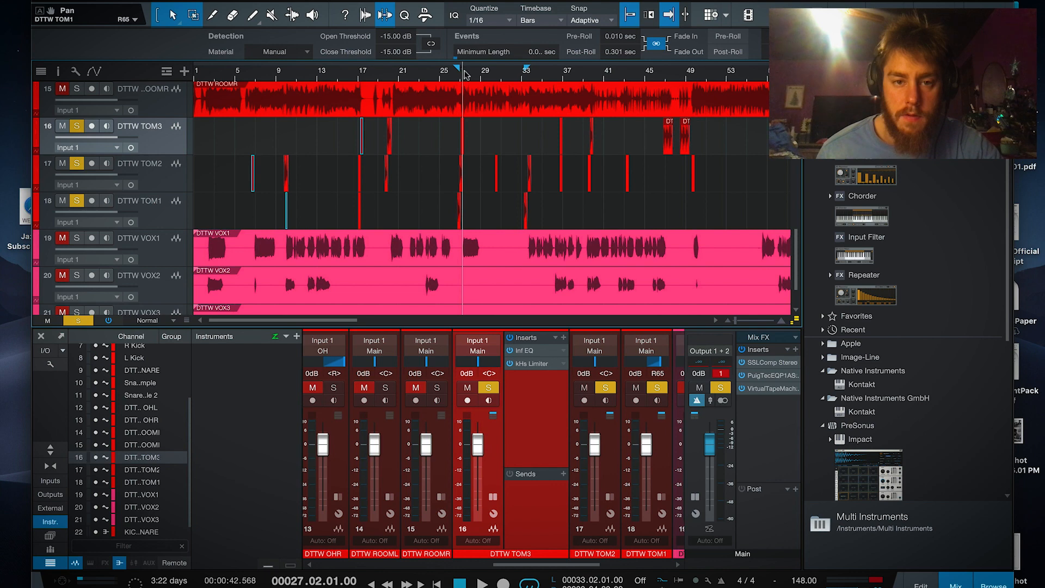
pyautogui.scroll(6, 468, 74)
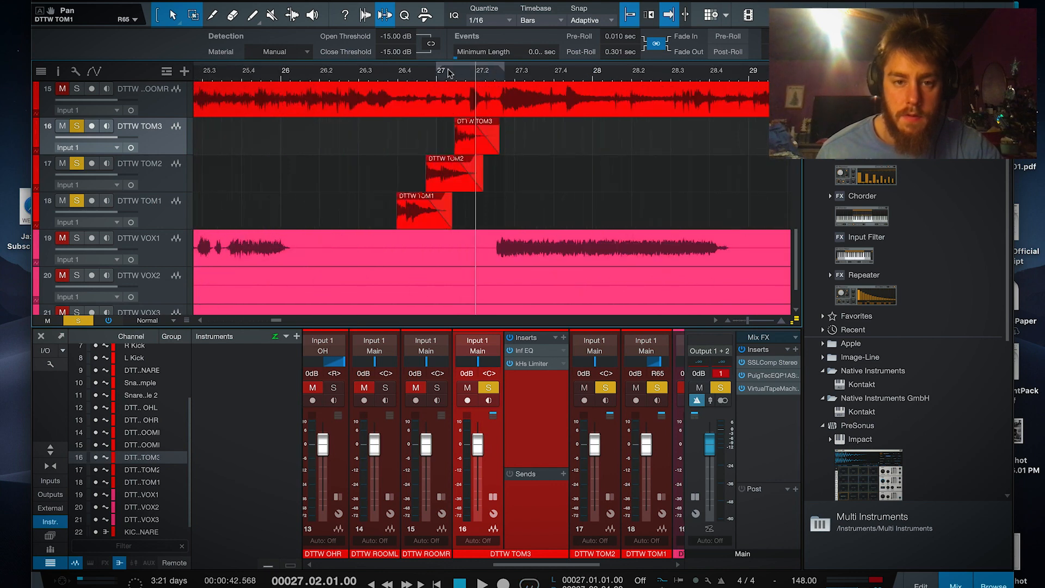
pyautogui.click(447, 71)
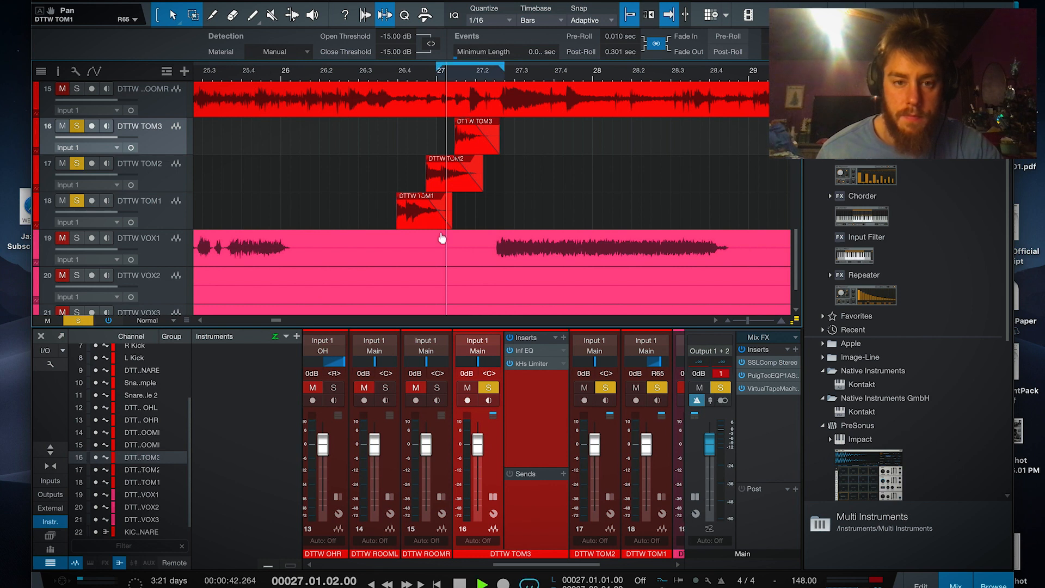
pyautogui.click(435, 71)
pyautogui.moveTo(438, 70); pyautogui.dragTo(447, 70)
pyautogui.click(605, 388)
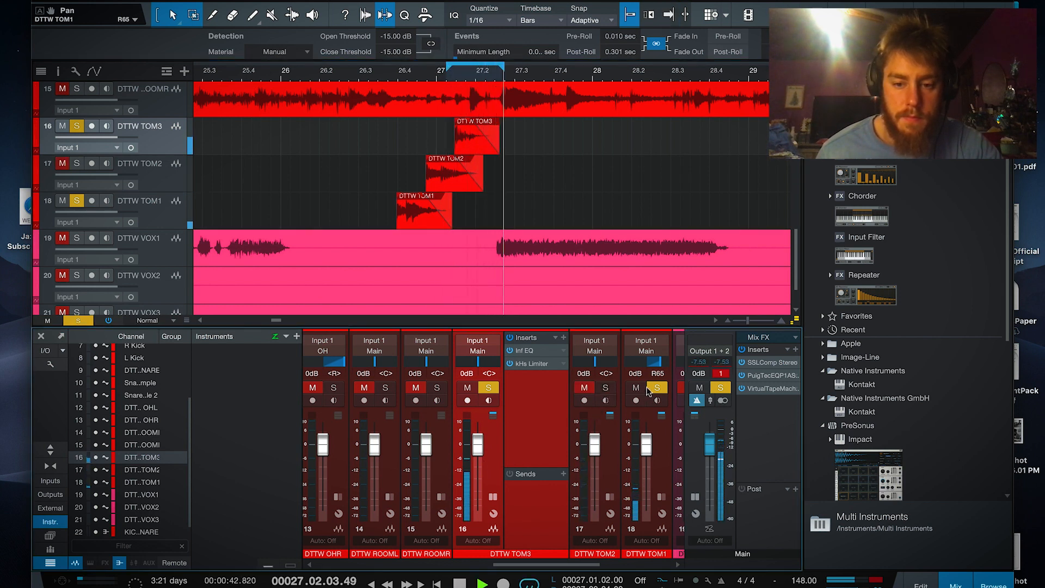
pyautogui.click(656, 388)
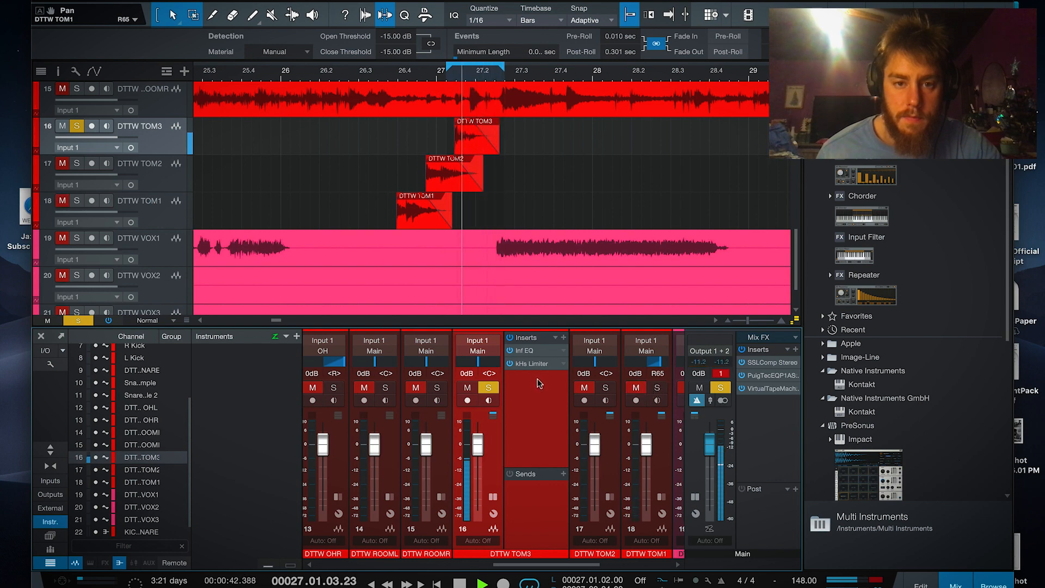
# - Open TOM3's Infinity EQ during loop playback and set its low cut to 48.5 Hz
pyautogui.press('space')
pyautogui.click(540, 351)
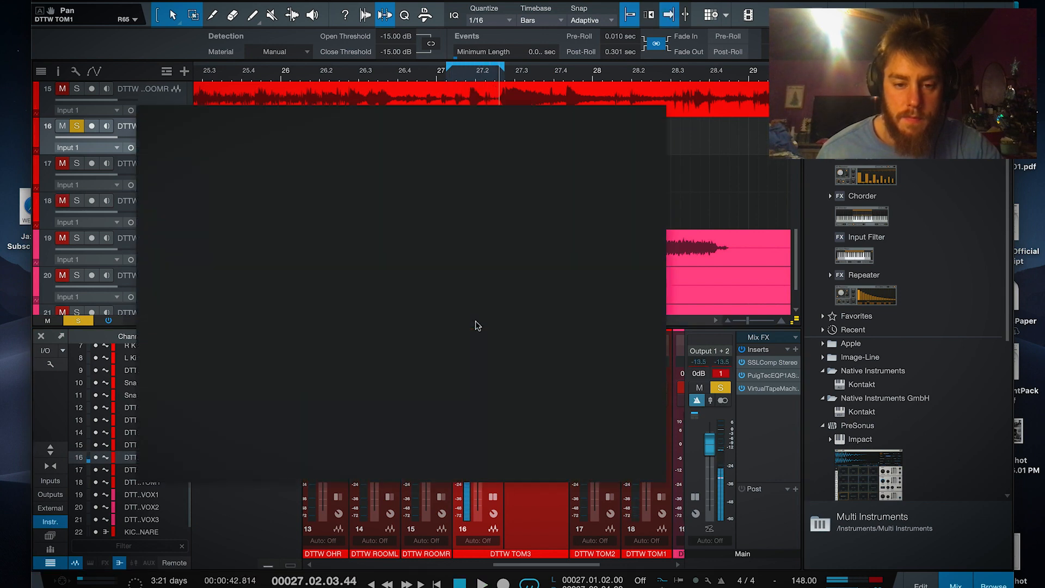
pyautogui.press('space')
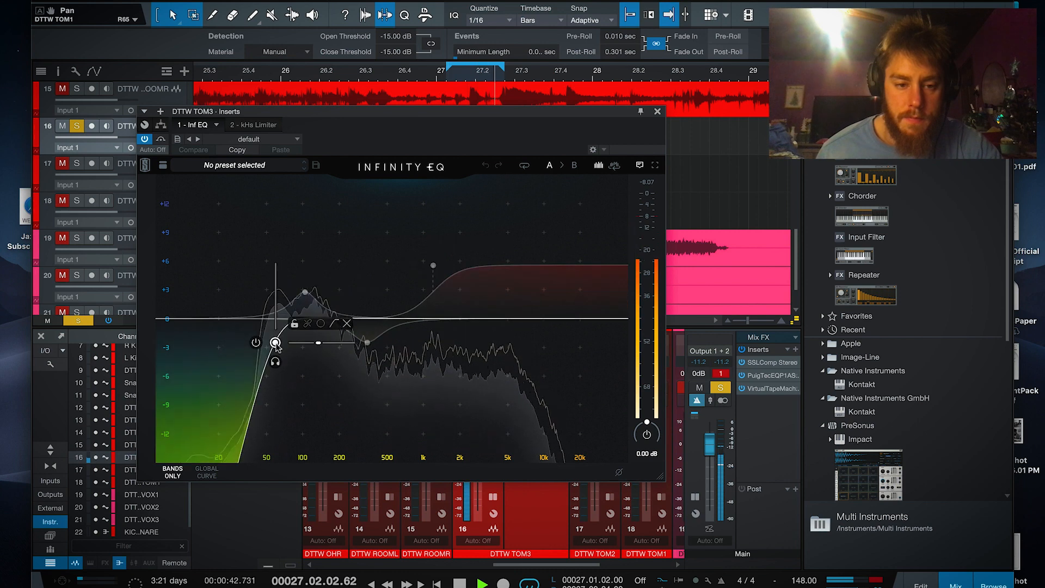
pyautogui.moveTo(275, 342); pyautogui.dragTo(265, 342)
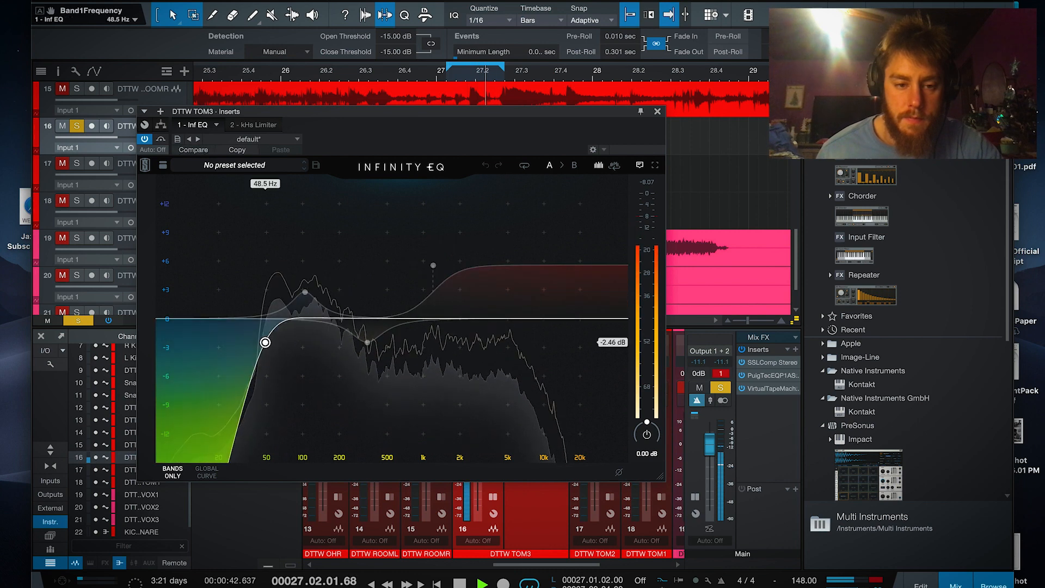
# - Deepen TOM3's midrange EQ cut at a higher frequency and set the high shelf to 2.48 kHz with +6.42 dB
pyautogui.click(305, 293)
pyautogui.moveTo(367, 342); pyautogui.dragTo(407, 346)
pyautogui.moveTo(433, 292); pyautogui.dragTo(472, 259)
pyautogui.scroll(3, 457, 267)
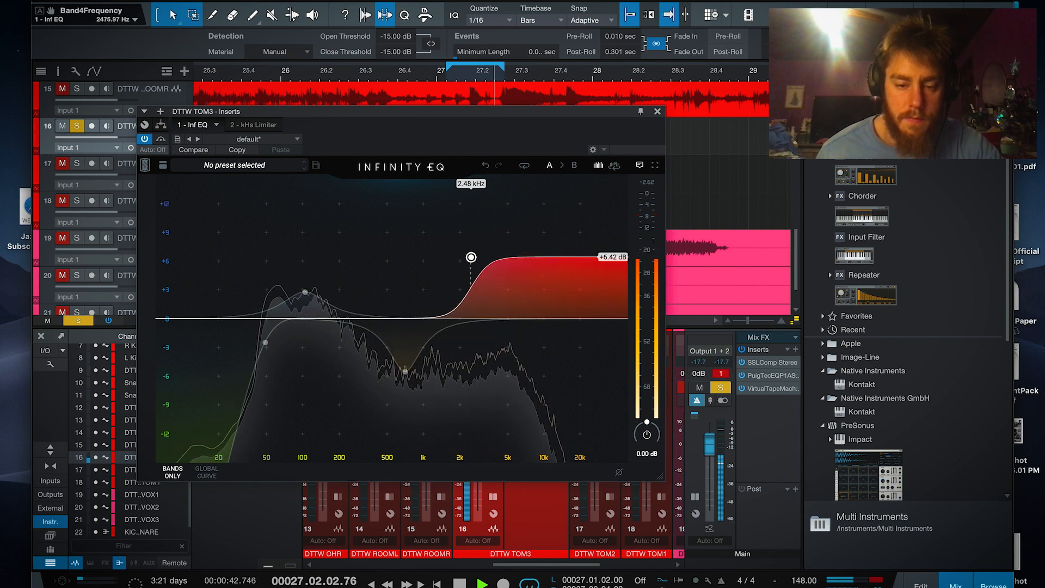
pyautogui.click(657, 111)
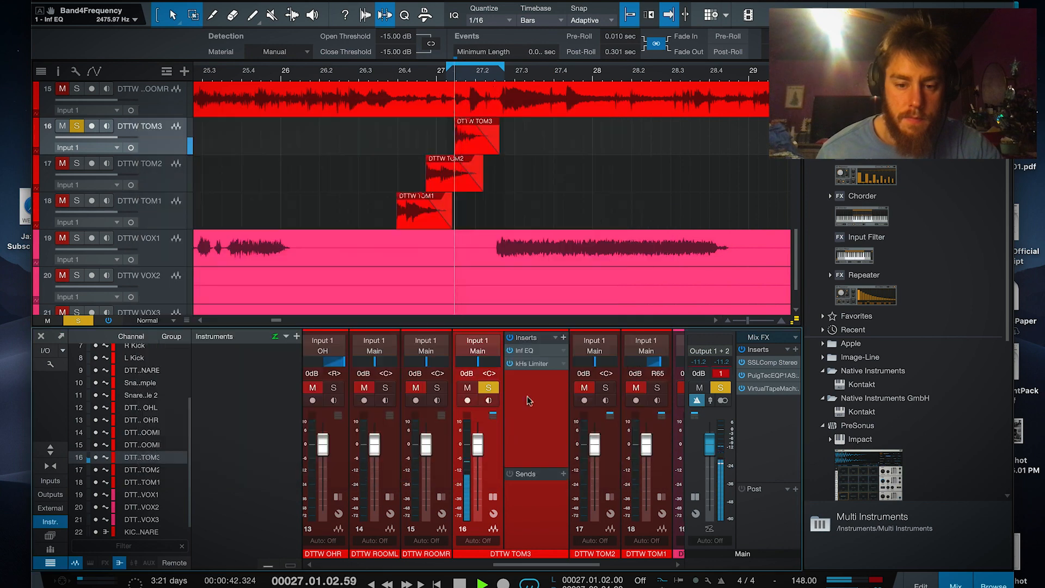
# - Set TOM3's kHs Limiter threshold to -13.04 dB and its output gain to +6.87 dB
pyautogui.click(539, 364)
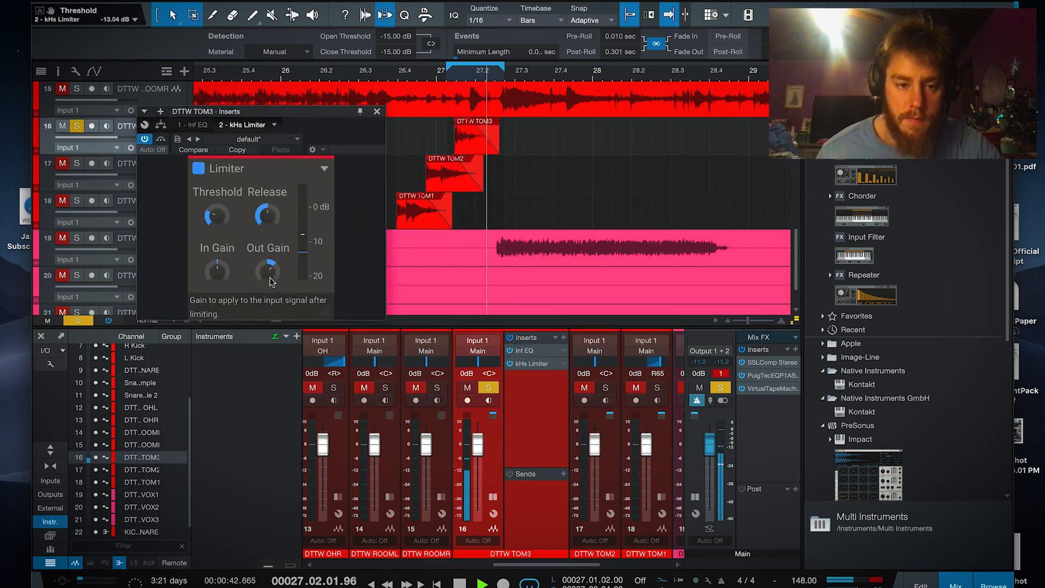
pyautogui.moveTo(268, 271); pyautogui.dragTo(268, 267)
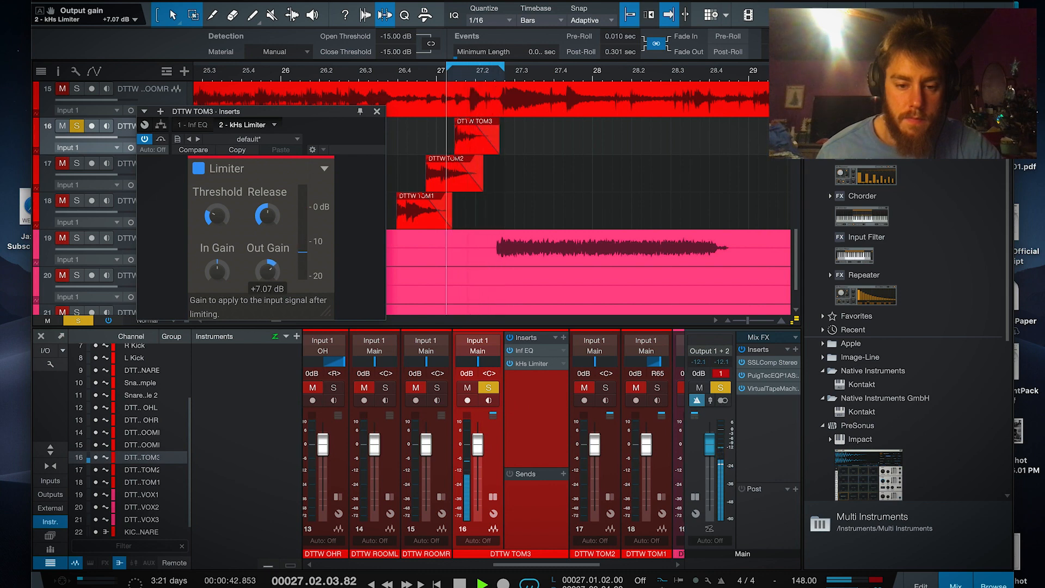
pyautogui.moveTo(268, 267); pyautogui.dragTo(268, 268)
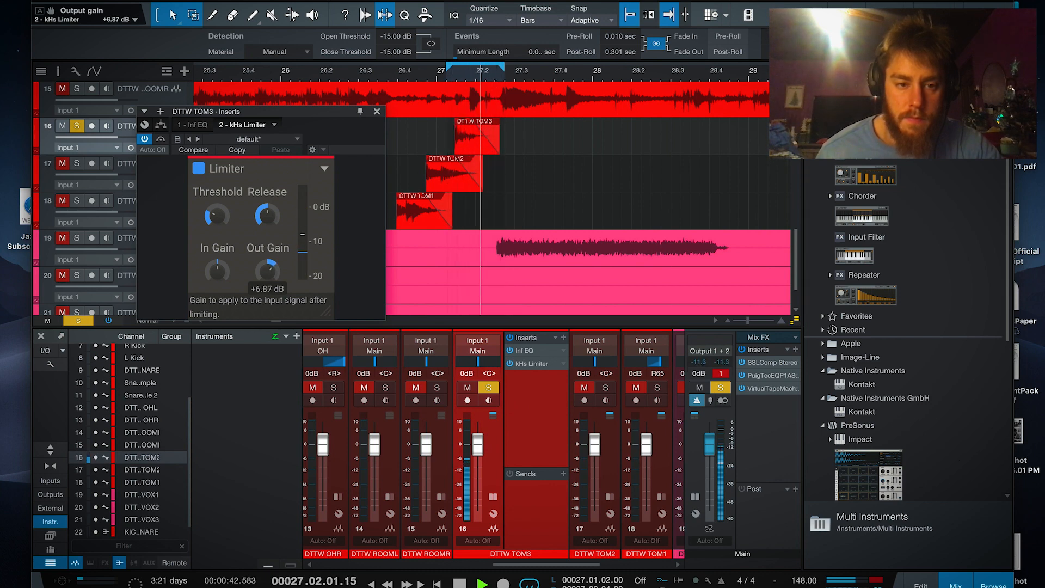
pyautogui.press('space')
pyautogui.click(377, 112)
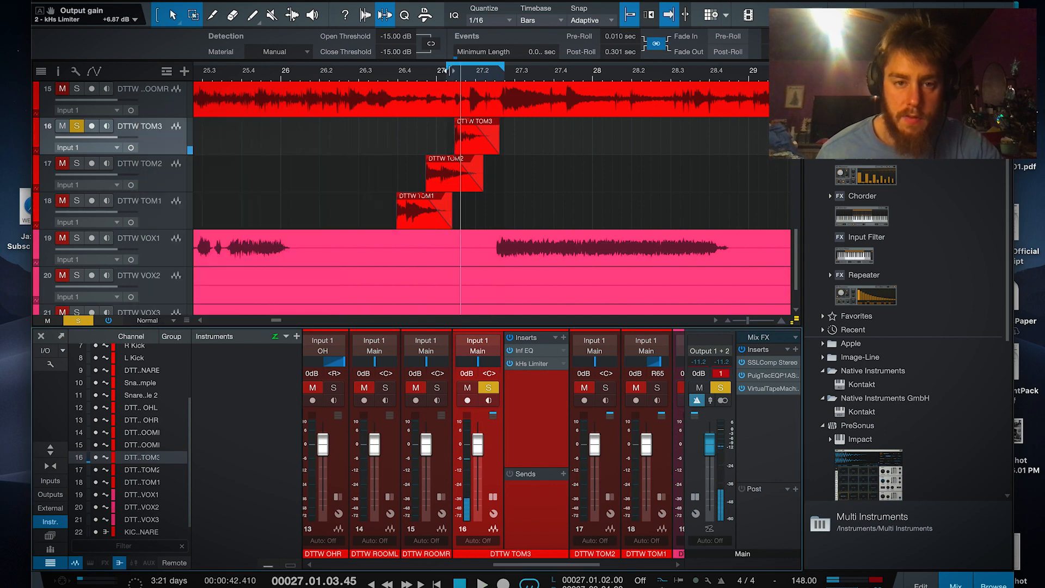
# - Extend the loop start back to 26.03.04.00 to cover all three tom hits and pan TOM3 to L29
pyautogui.moveTo(448, 67); pyautogui.dragTo(388, 72)
pyautogui.moveTo(477, 364); pyautogui.dragTo(473, 365)
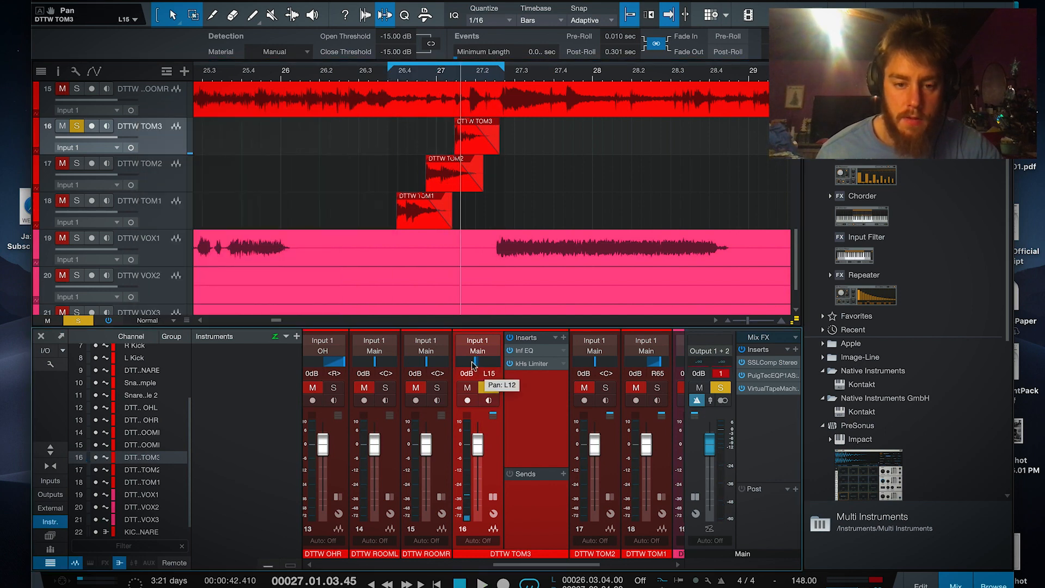
pyautogui.press('space')
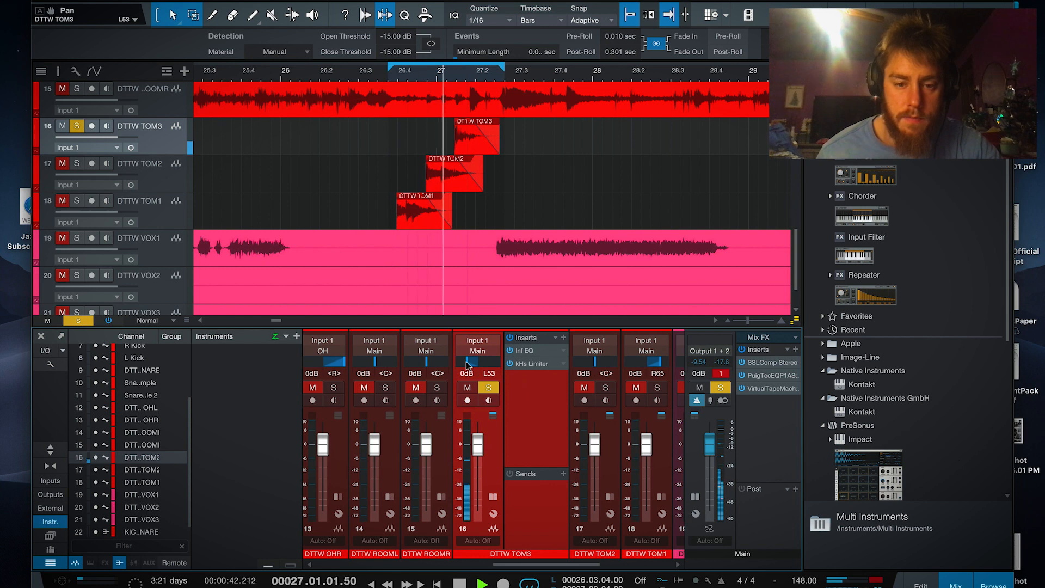
pyautogui.moveTo(467, 364); pyautogui.dragTo(474, 365)
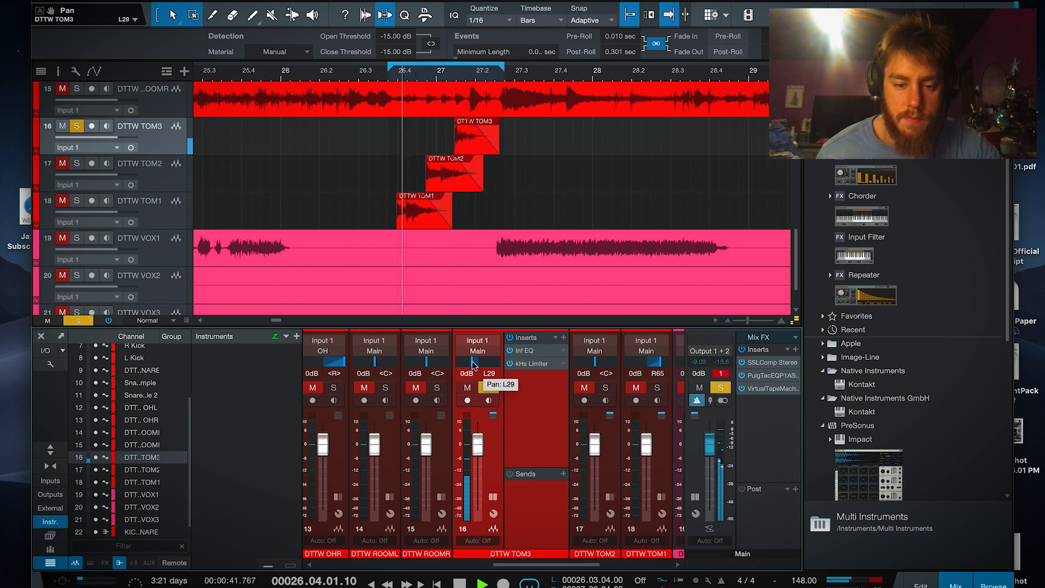
# - Solo TOM2 and TOM1 together with TOM3 for loop playback and save the song
pyautogui.click(604, 388)
pyautogui.press('space')
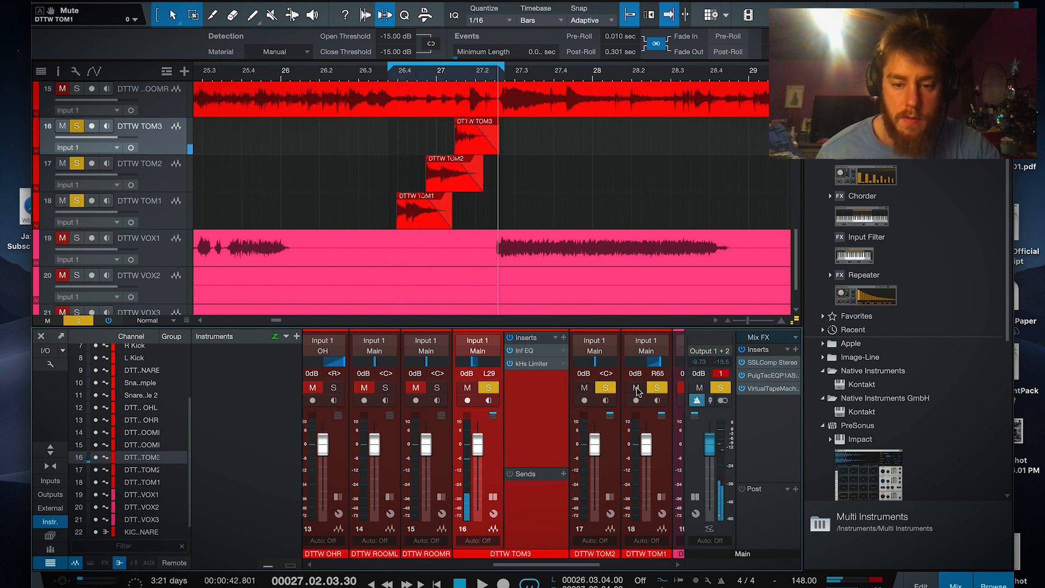
pyautogui.press('space')
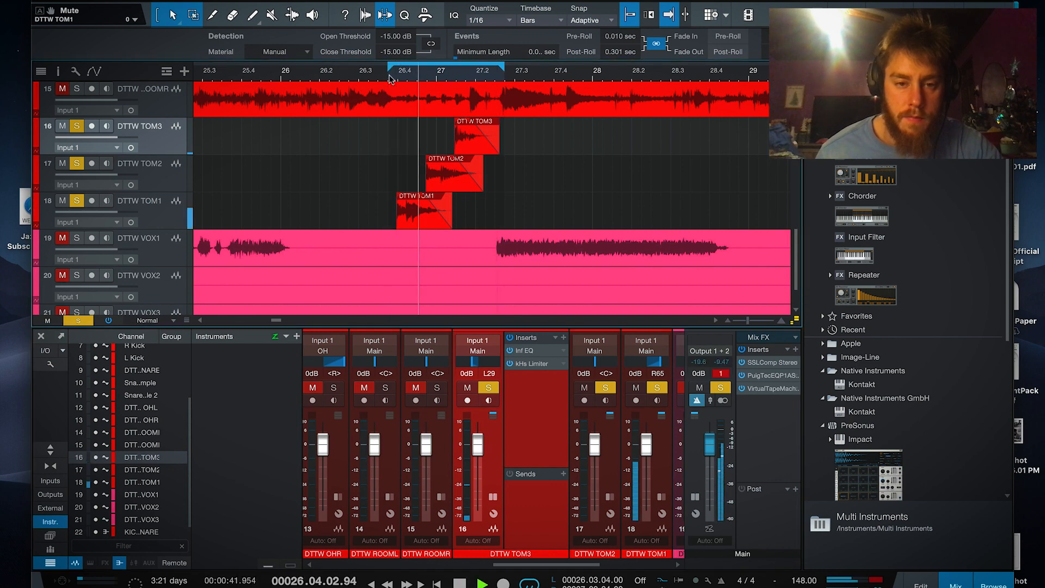
pyautogui.press('super+s')
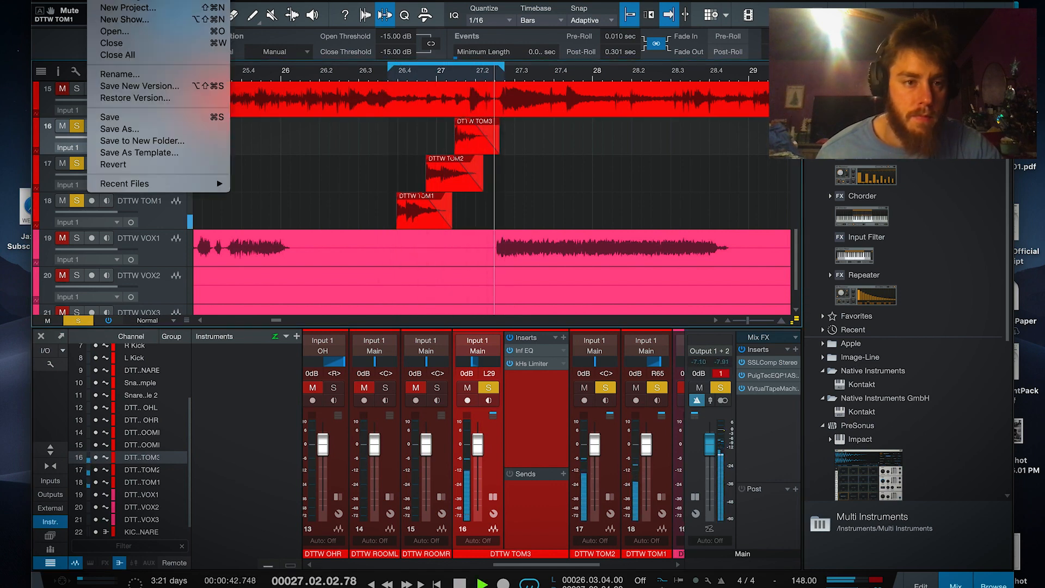
# - Route TOM1, TOM2 and TOM3 to a new shared bus named TOM and colour the bus red
pyautogui.press('space')
pyautogui.doubleClick(496, 452)
pyautogui.click(578, 466)
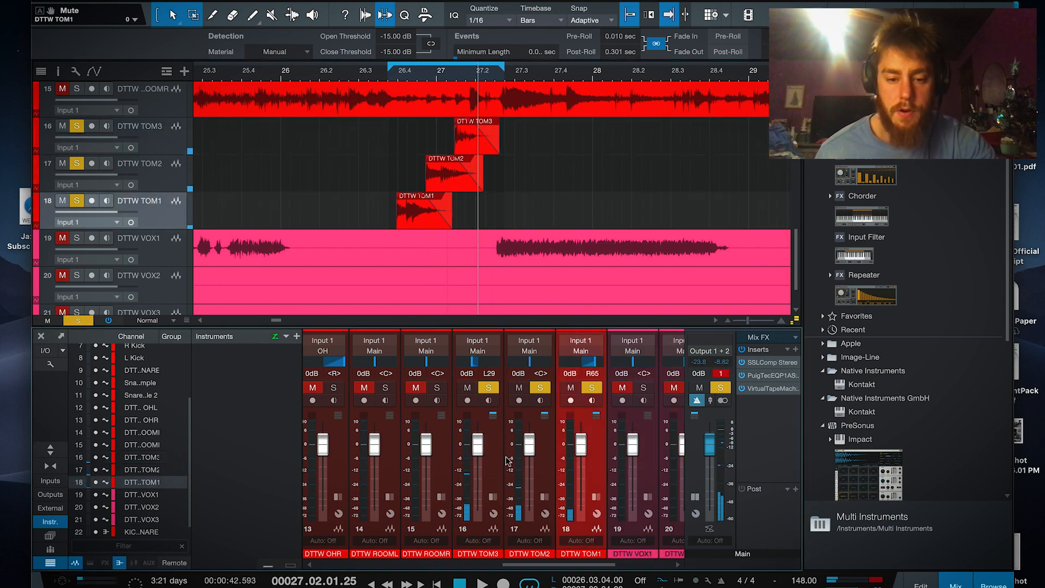
pyautogui.keyDown('shift'); pyautogui.click(497, 462); pyautogui.keyUp('shift')
pyautogui.rightClick(483, 354)
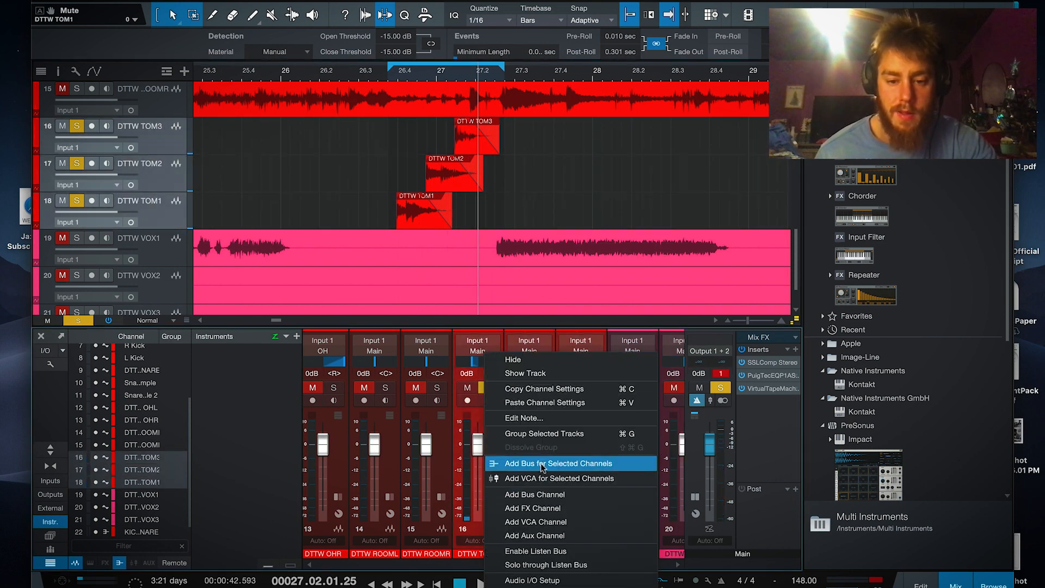
pyautogui.click(543, 464)
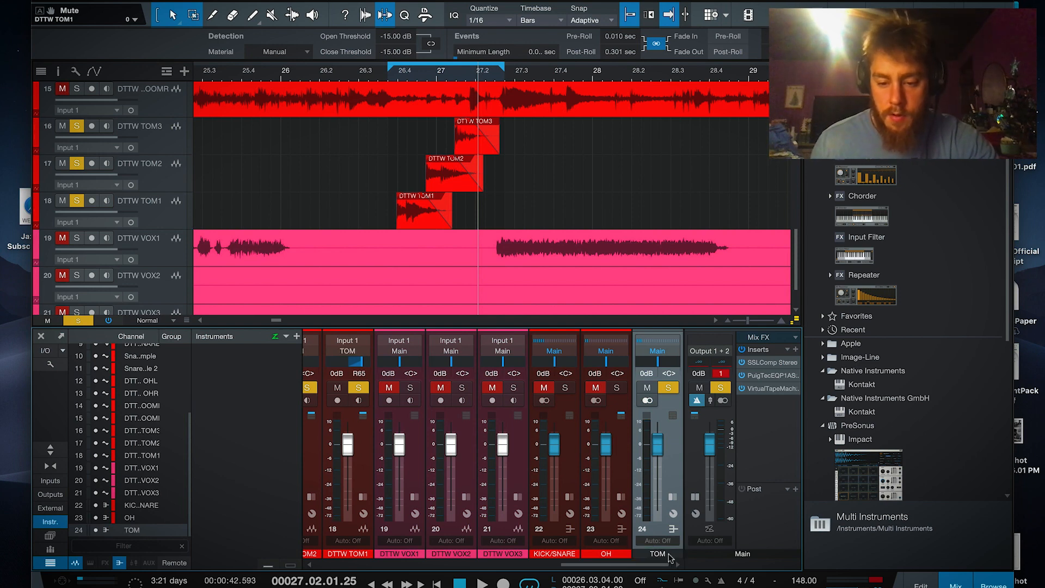
pyautogui.click(671, 556)
pyautogui.click(864, 486)
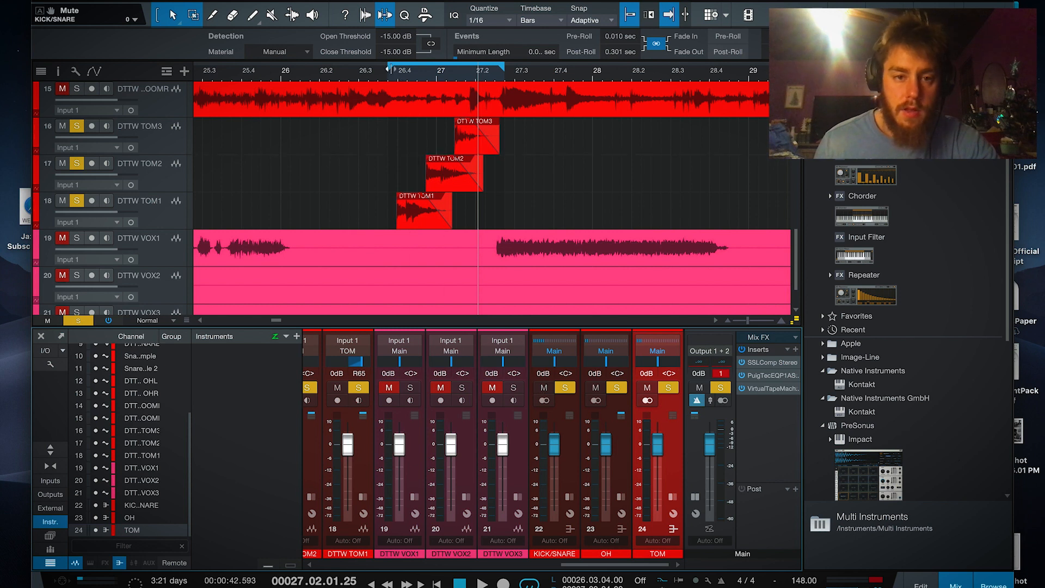
# - Extend the loop to run from bar 26 to just past bar 28 and play the drum buses together
pyautogui.moveTo(389, 68); pyautogui.dragTo(329, 70)
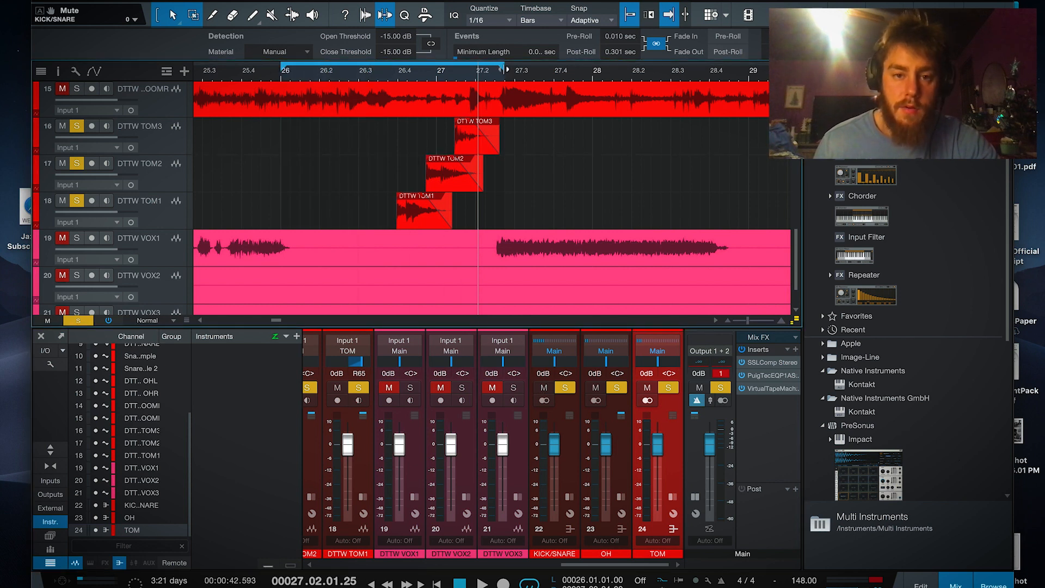
pyautogui.moveTo(504, 70); pyautogui.dragTo(609, 70)
pyautogui.click(295, 72)
pyautogui.press('space')
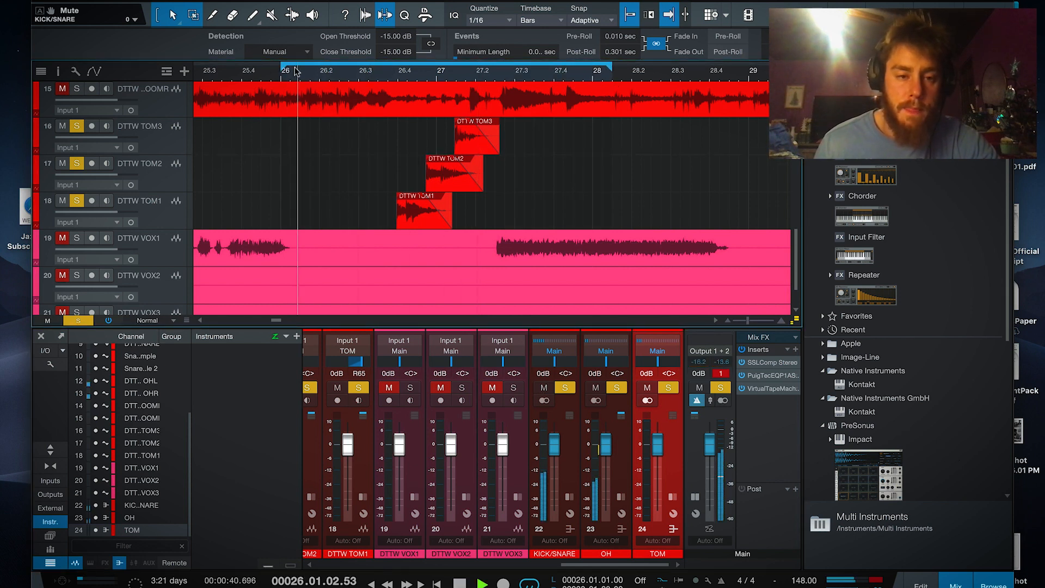
pyautogui.click(99, 1)
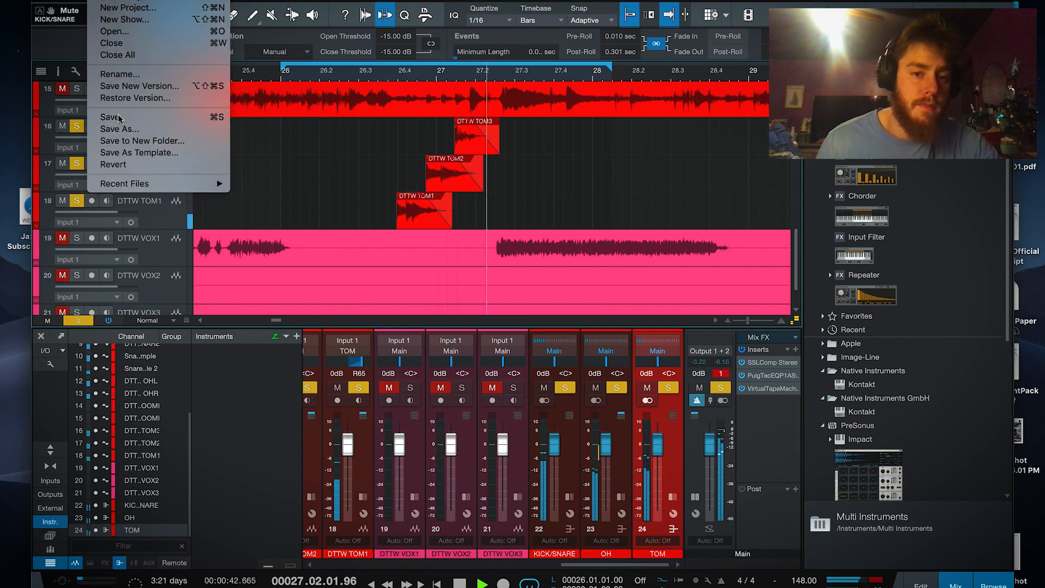
pyautogui.press('Escape')
pyautogui.press('space')
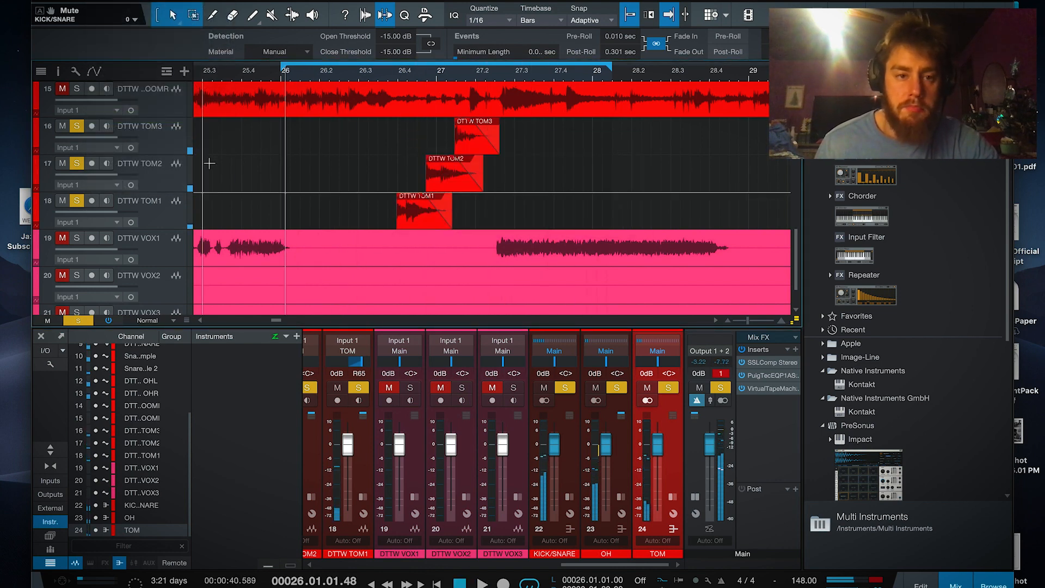
# - Play the drum mix from bar 26 with all insert effects bypassed to compare it with the processed sound
pyautogui.click(290, 71)
pyautogui.click(289, 75)
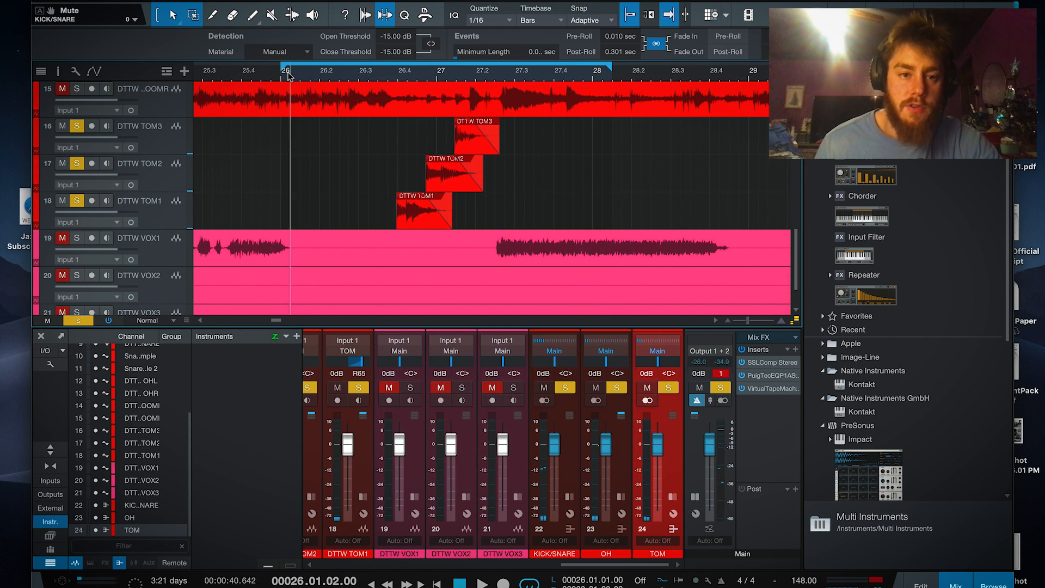
pyautogui.click(280, 76)
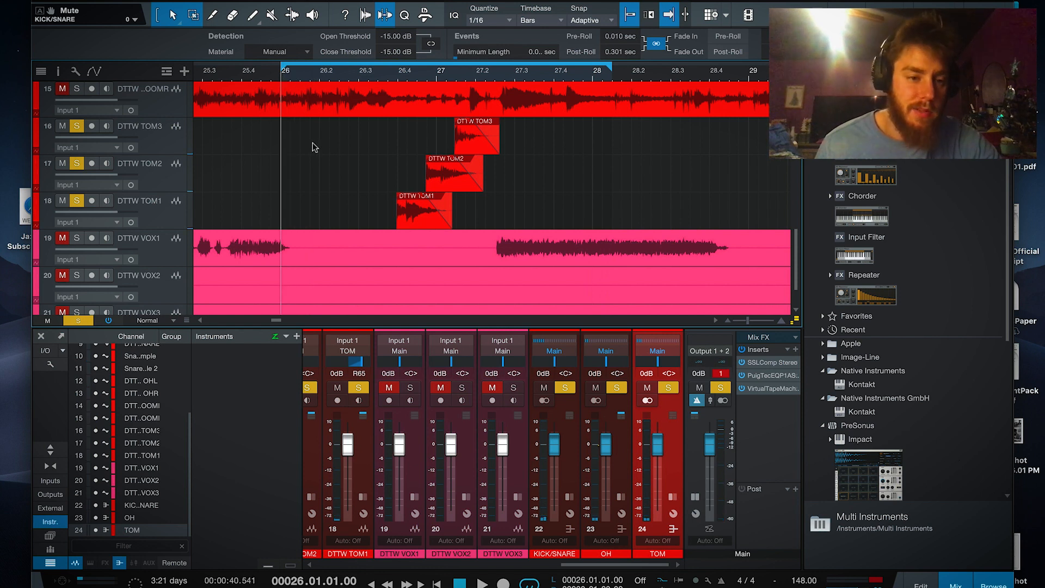
pyautogui.click(109, 321)
pyautogui.press('space')
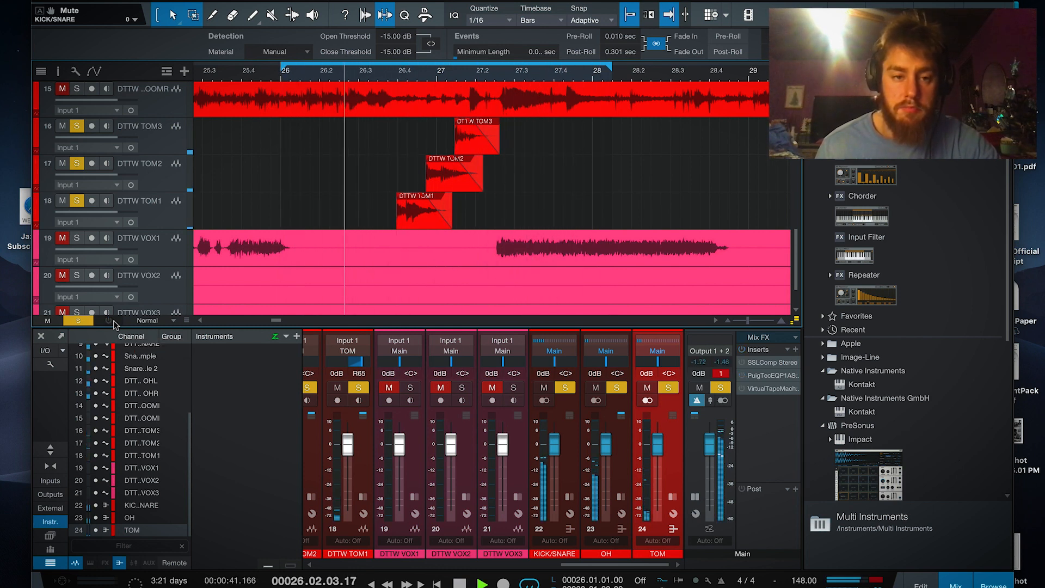
pyautogui.press('space')
pyautogui.click(283, 75)
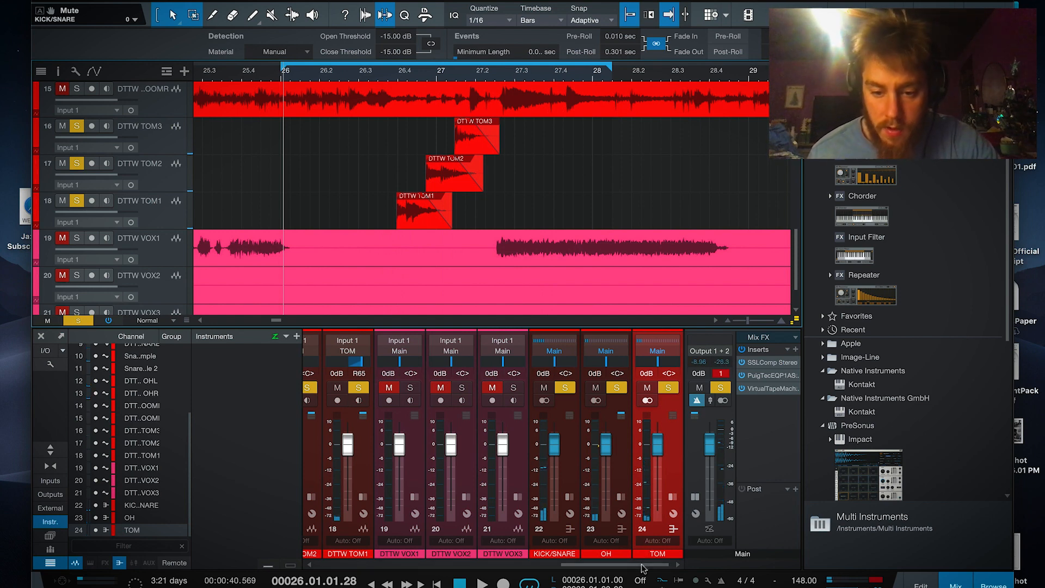
# - Pan ROOML hard left and ROOMR hard right, and solo both to hear them with the other drums
pyautogui.moveTo(639, 567); pyautogui.dragTo(539, 554)
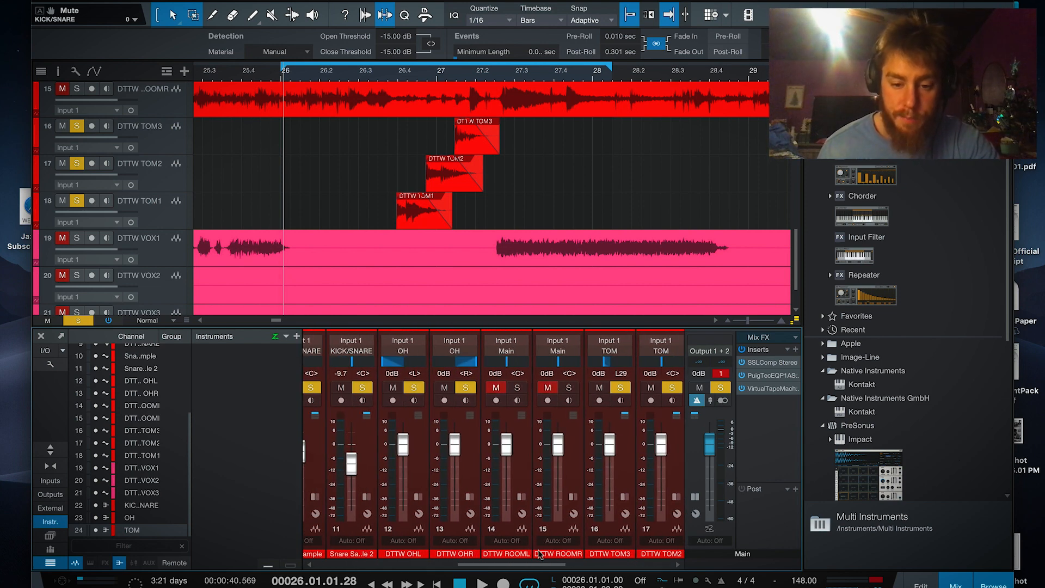
pyautogui.click(532, 453)
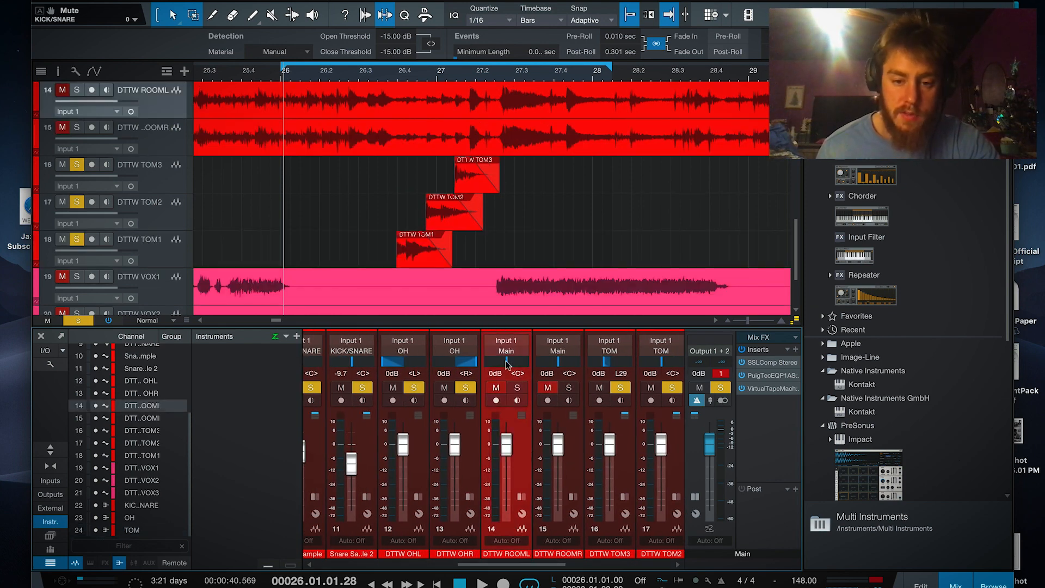
pyautogui.moveTo(507, 364); pyautogui.dragTo(482, 363)
pyautogui.moveTo(558, 361); pyautogui.dragTo(634, 365)
pyautogui.click(518, 388)
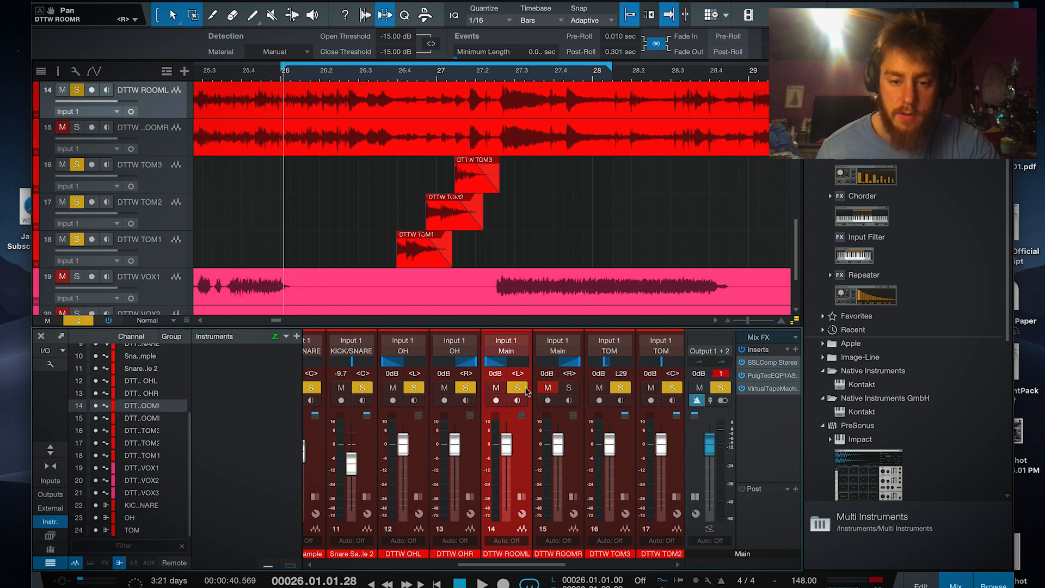
pyautogui.click(568, 387)
pyautogui.press('space')
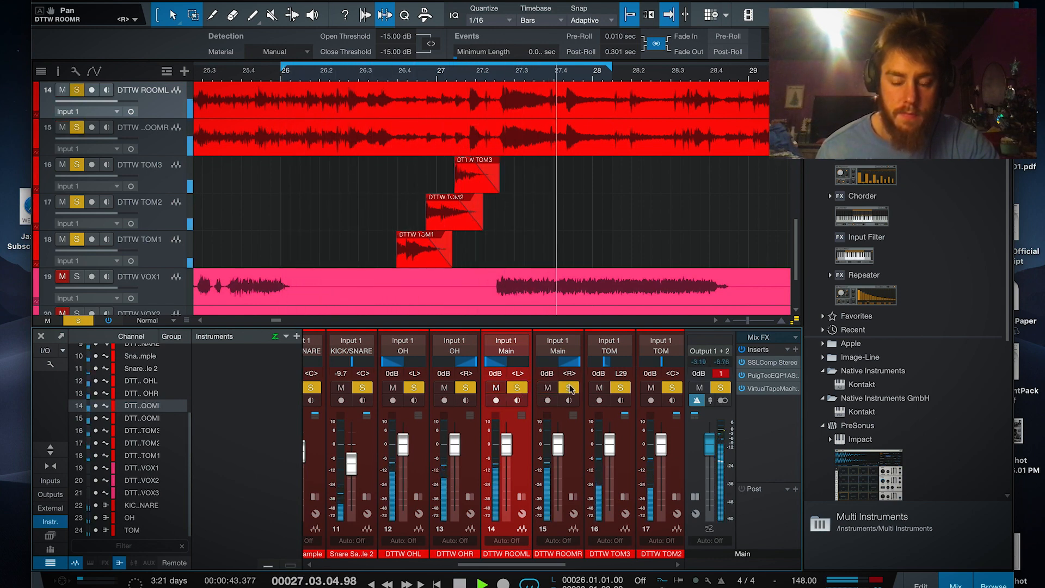
pyautogui.press('space')
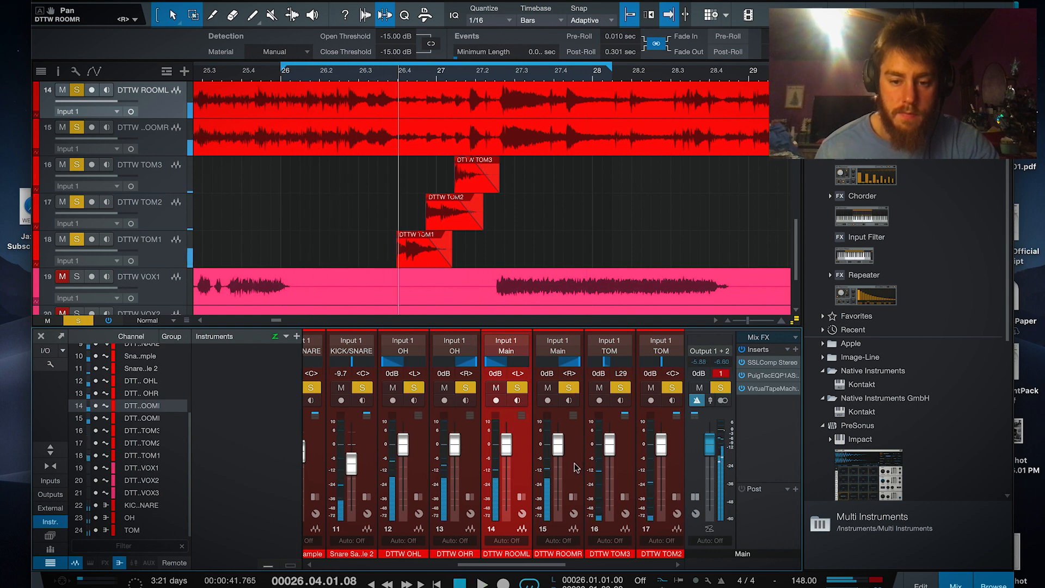
# - Route the ROOML and ROOMR channels to a new shared bus named ROOM
pyautogui.keyDown('shift'); pyautogui.click(538, 396); pyautogui.keyUp('shift')
pyautogui.rightClick(521, 357)
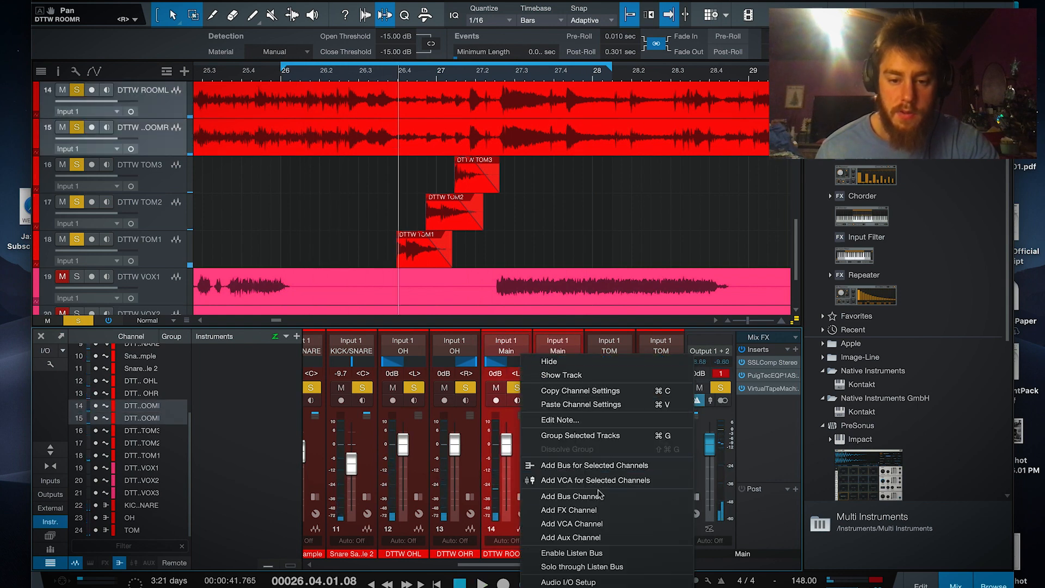
pyautogui.click(598, 466)
pyautogui.doubleClick(664, 553)
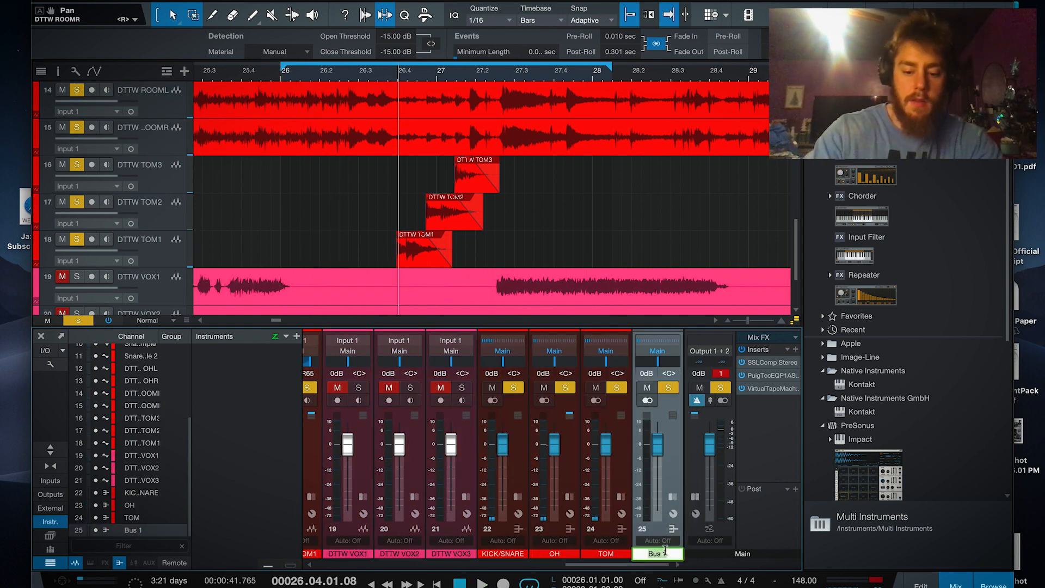
pyautogui.write('ROOM')
pyautogui.press('Return')
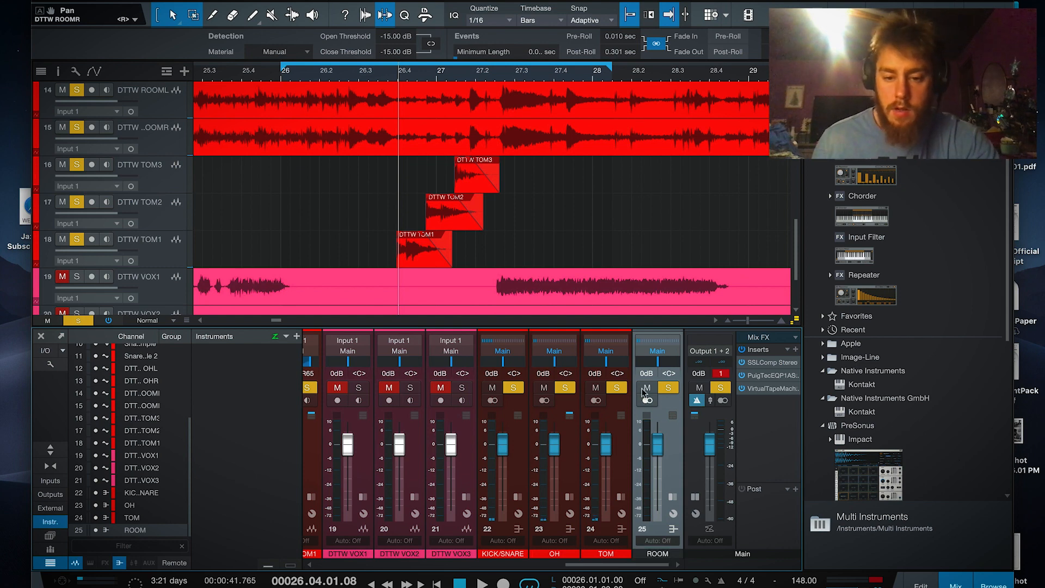
# - Mute the KICK/SNARE, OH and TOM buses and colour the ROOM bus red
pyautogui.click(593, 388)
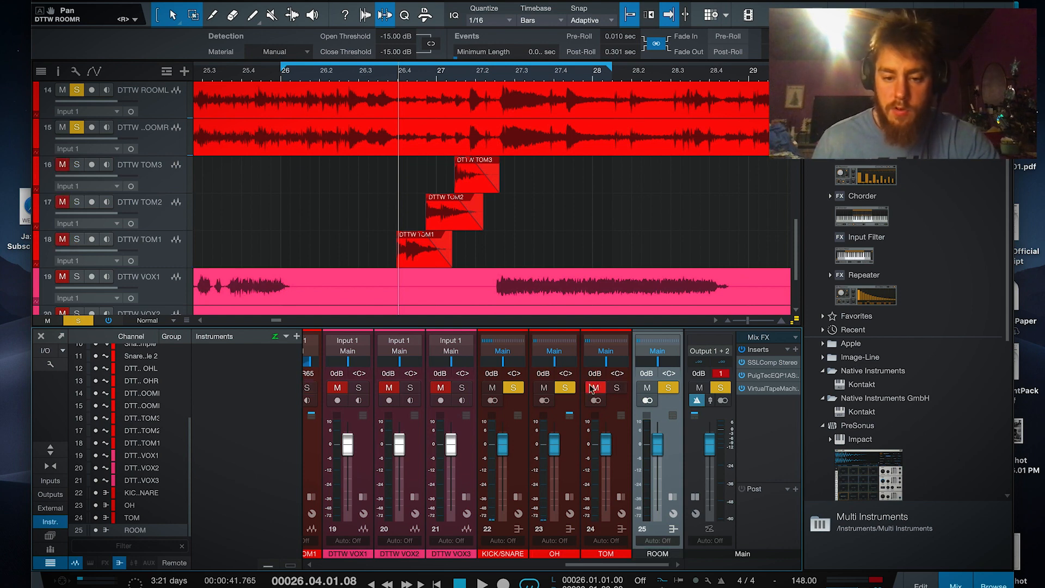
pyautogui.doubleClick(670, 448)
pyautogui.rightClick(632, 554)
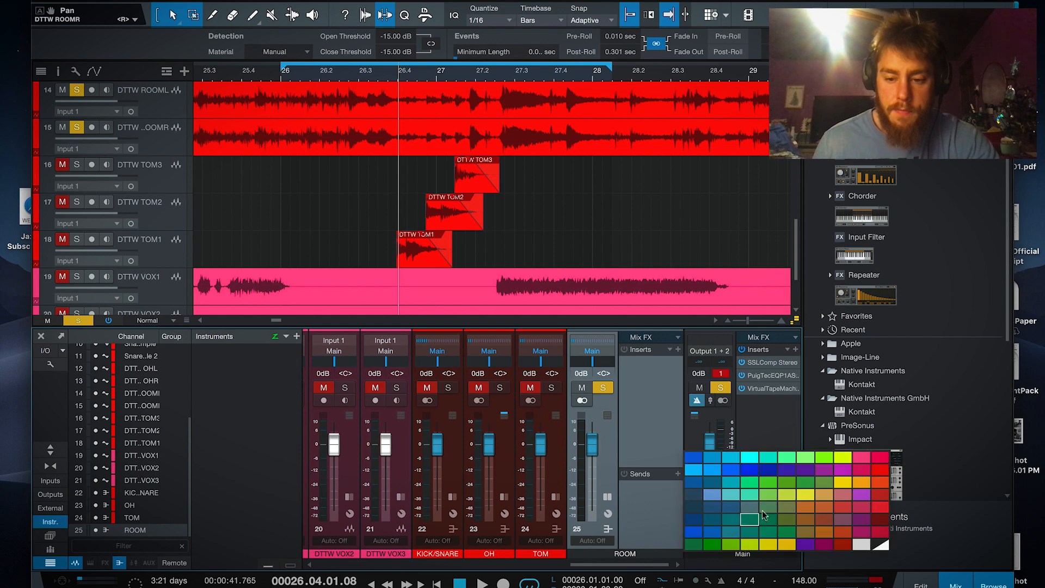
pyautogui.click(882, 472)
# - Play the soloed ROOM bus and save the song
pyautogui.press('space')
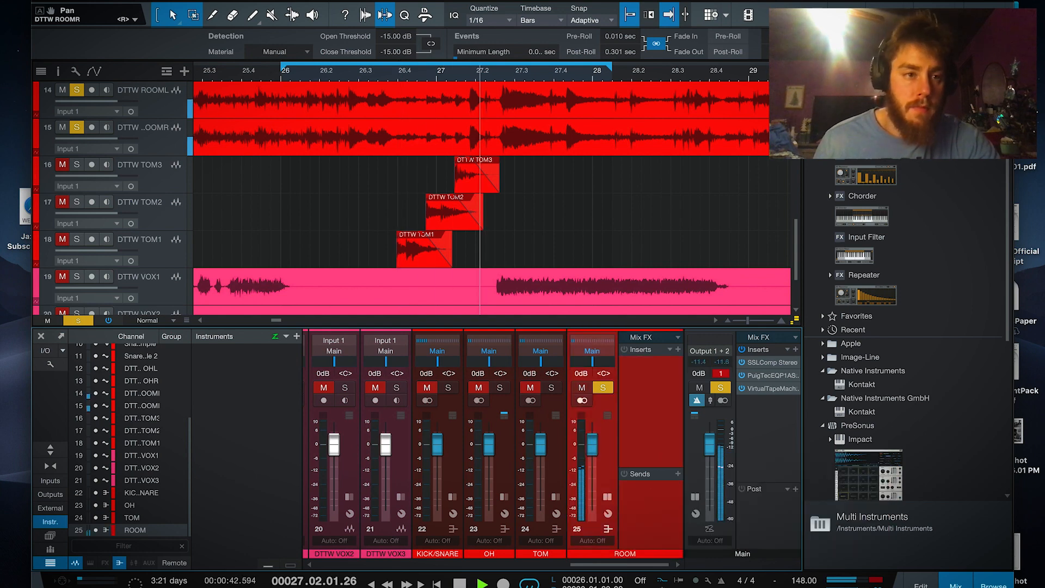
pyautogui.click(110, 117)
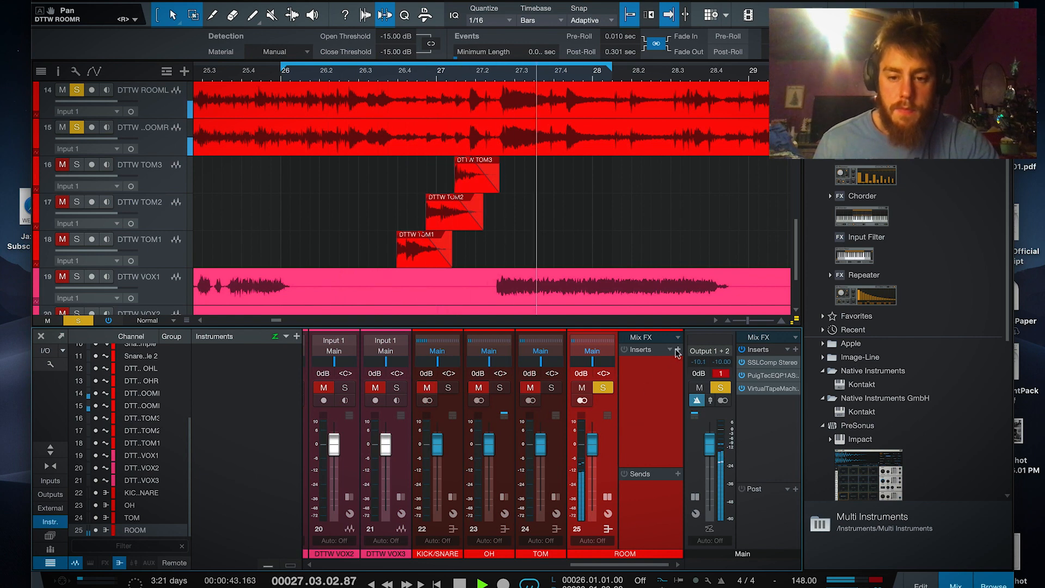
# - Insert Slate Digital's Virtual Mix Rack on the ROOM bus
pyautogui.click(678, 350)
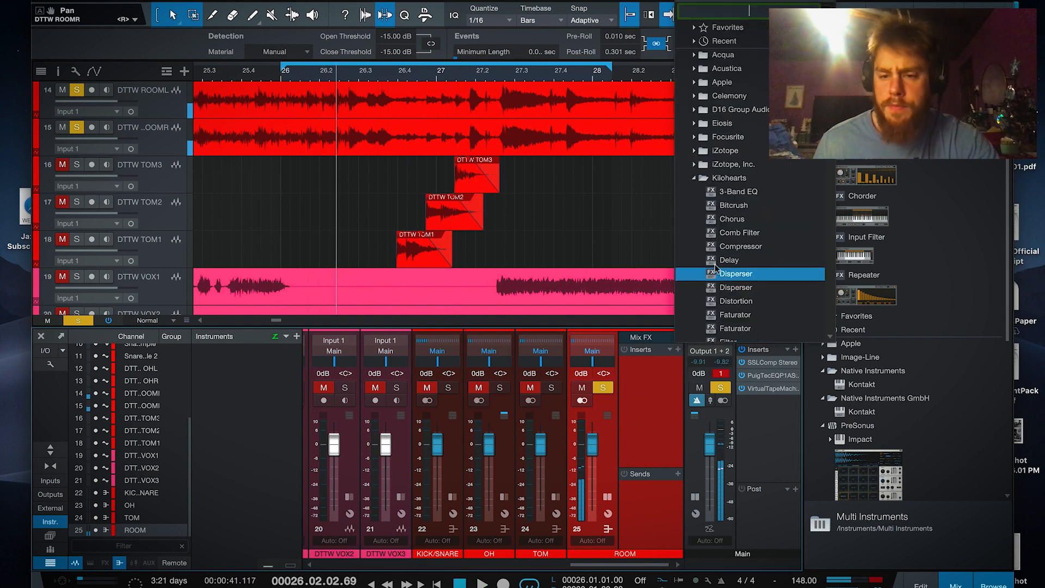
pyautogui.click(726, 179)
pyautogui.scroll(-1, 767, 262)
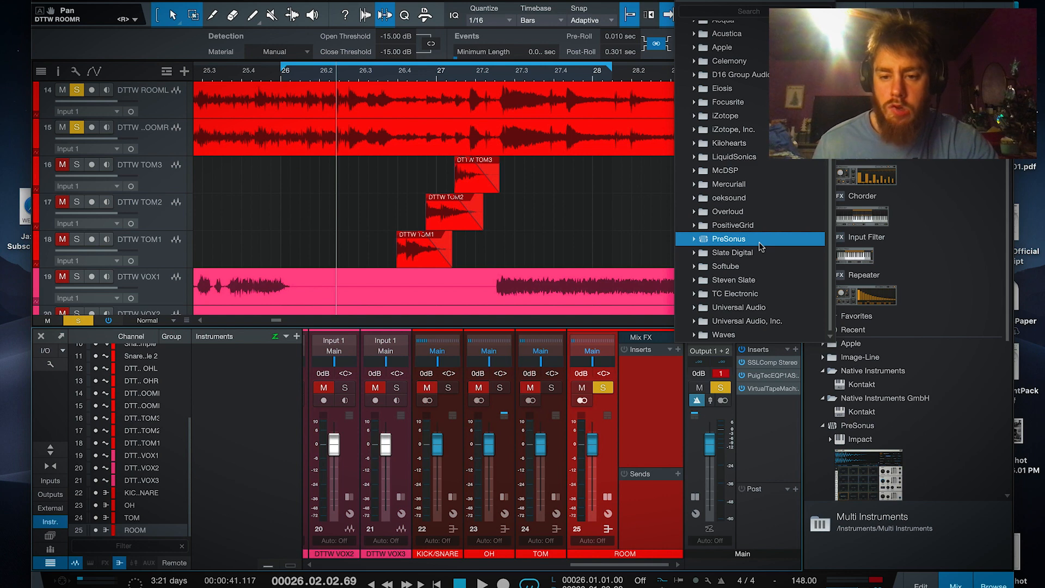
pyautogui.click(759, 238)
pyautogui.click(759, 238)
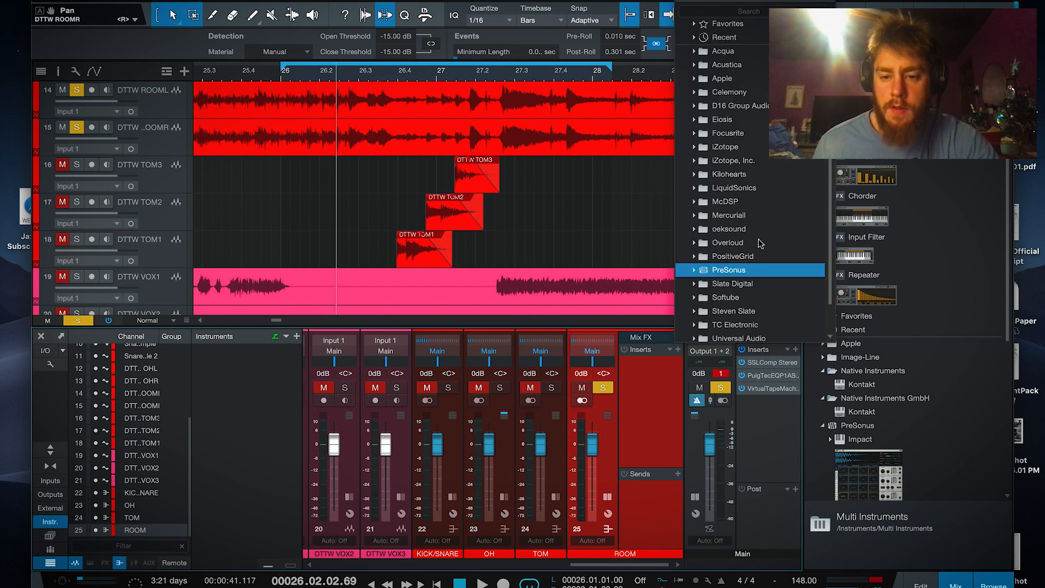
pyautogui.click(754, 283)
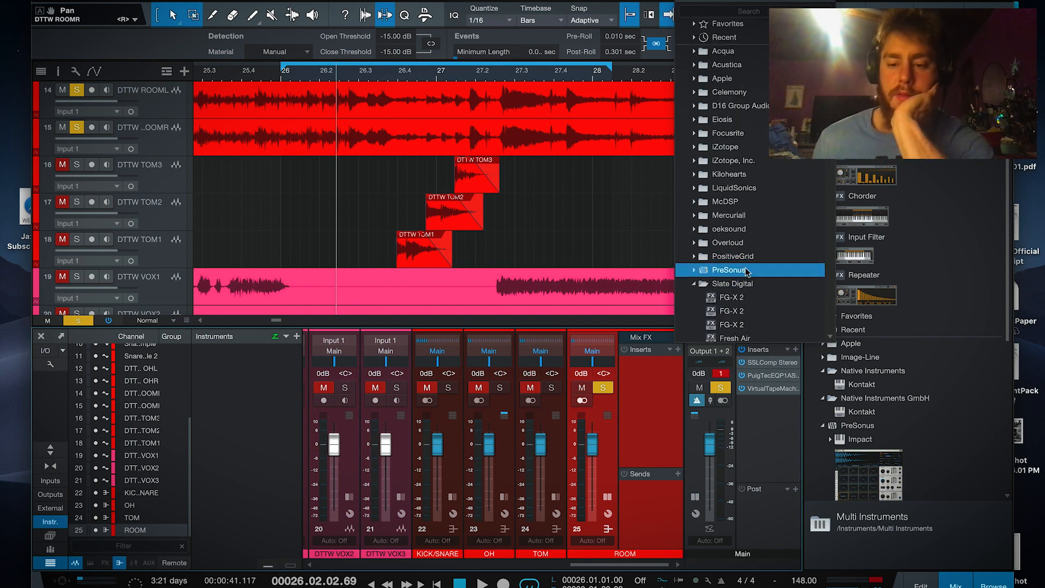
pyautogui.scroll(-5, 749, 278)
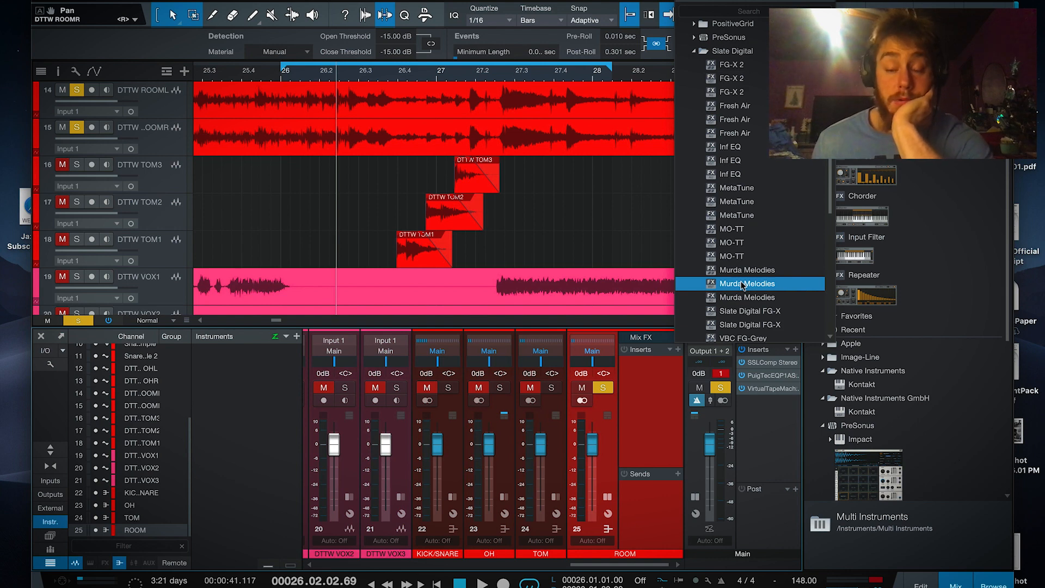
pyautogui.scroll(-3, 743, 285)
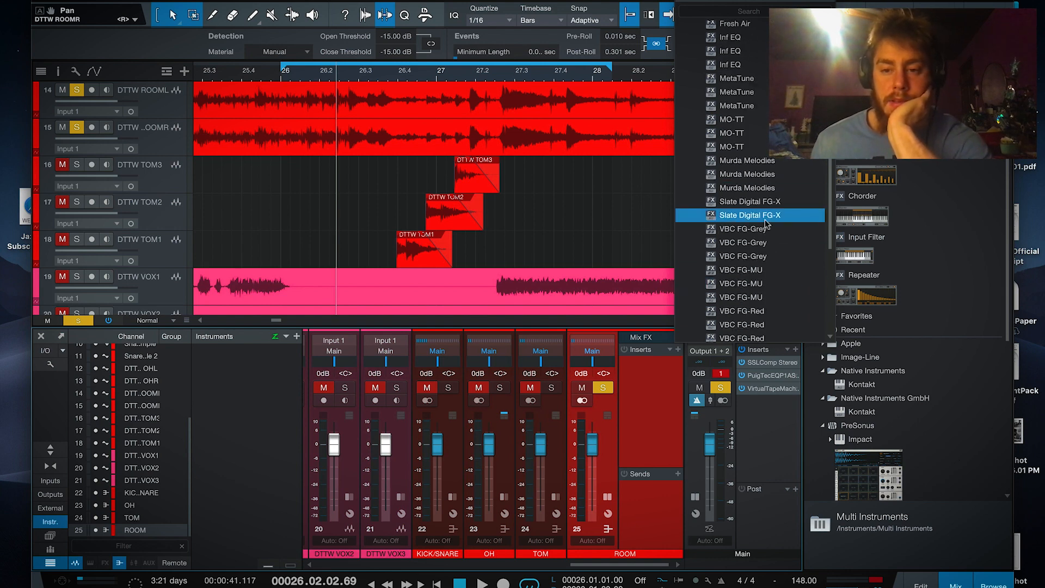
pyautogui.scroll(-6, 767, 228)
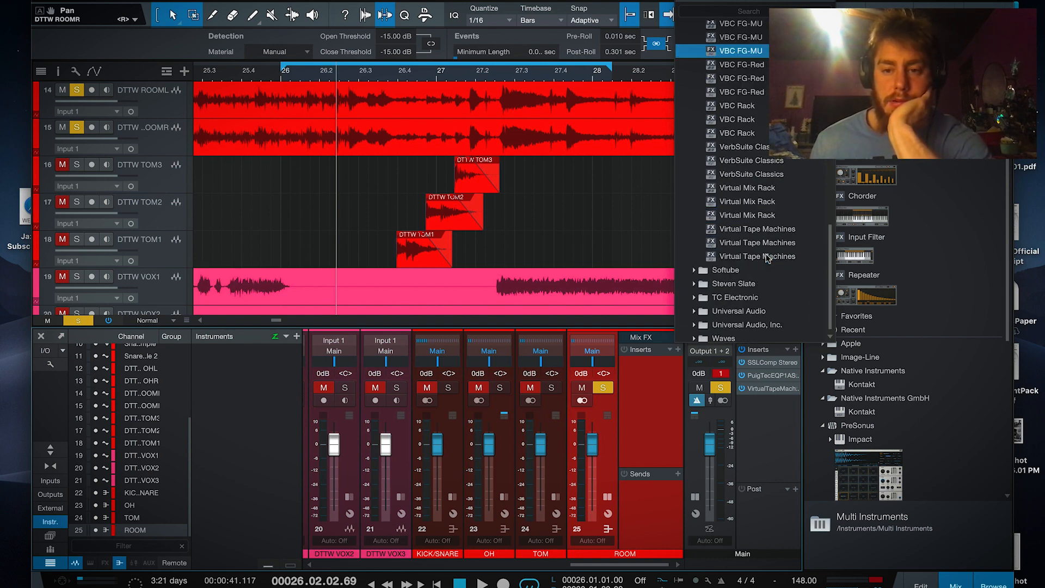
pyautogui.click(767, 192)
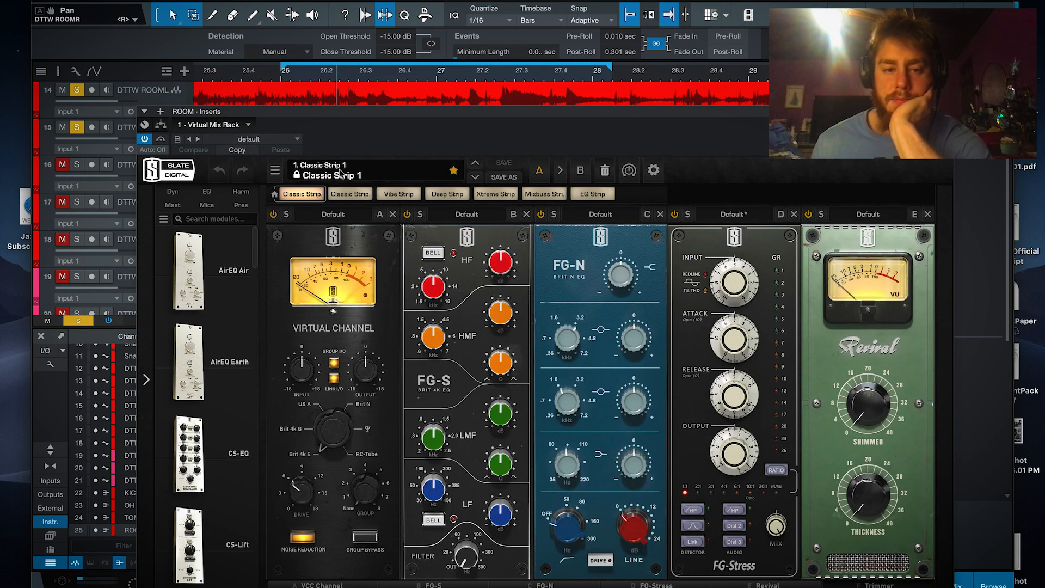
# - Load the Xtreme Strip factory preset CantFeelFace in Virtual Mix Rack and lower the Trimmer module's trim to about -7.3 dB
pyautogui.click(348, 174)
pyautogui.moveTo(362, 251)
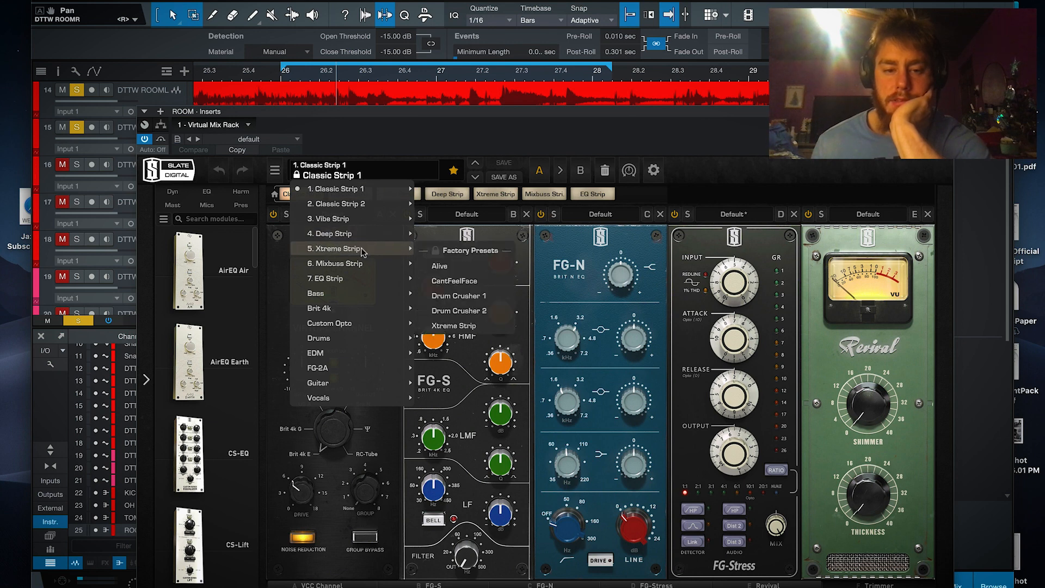
pyautogui.click(464, 282)
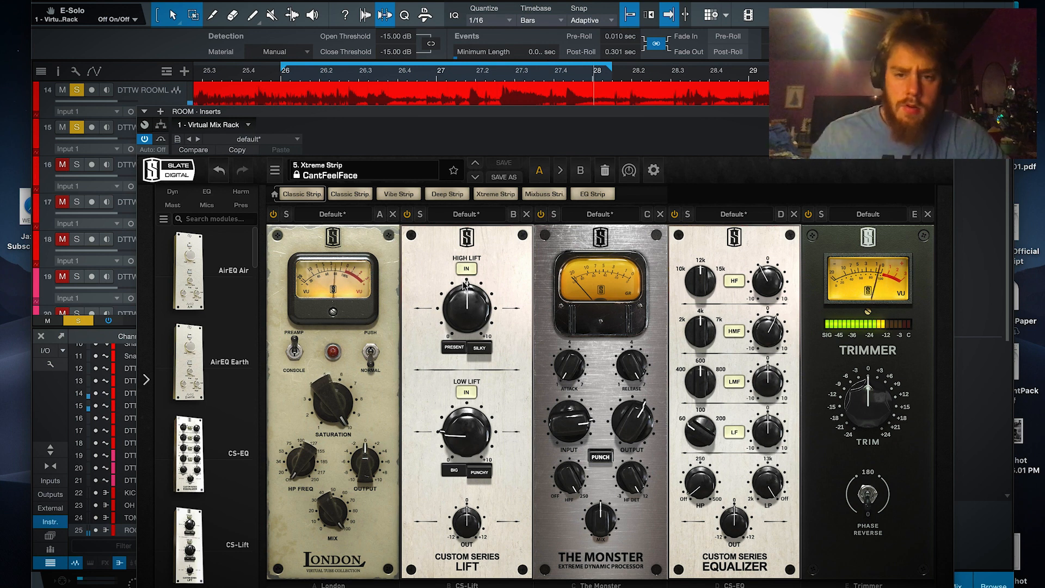
pyautogui.moveTo(866, 386); pyautogui.dragTo(864, 422)
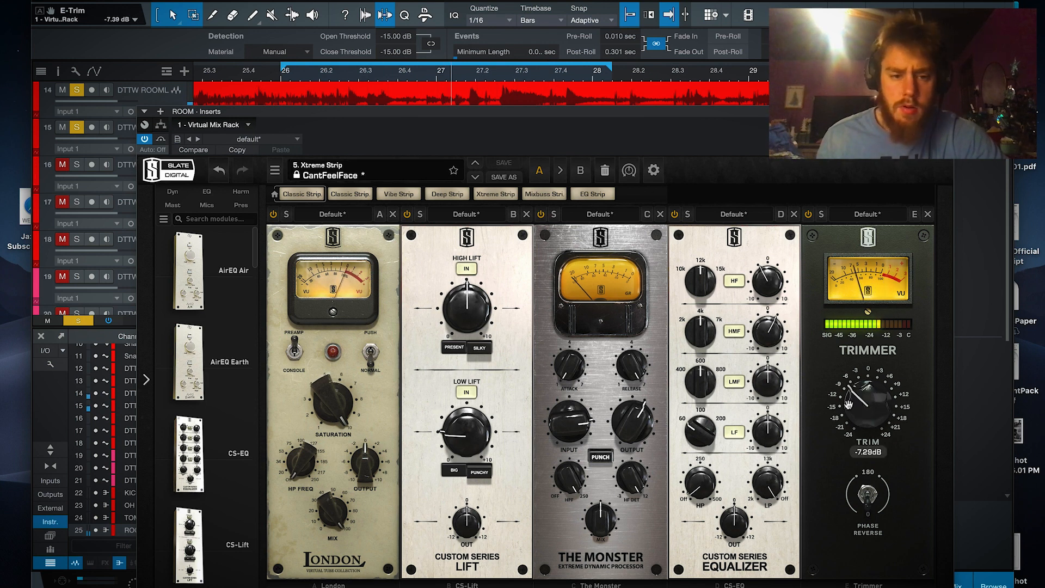
# - Adjust the London module's saturation and remove the CS-Lift module after trying a High Lift of about 3.7
pyautogui.moveTo(332, 403); pyautogui.dragTo(271, 545)
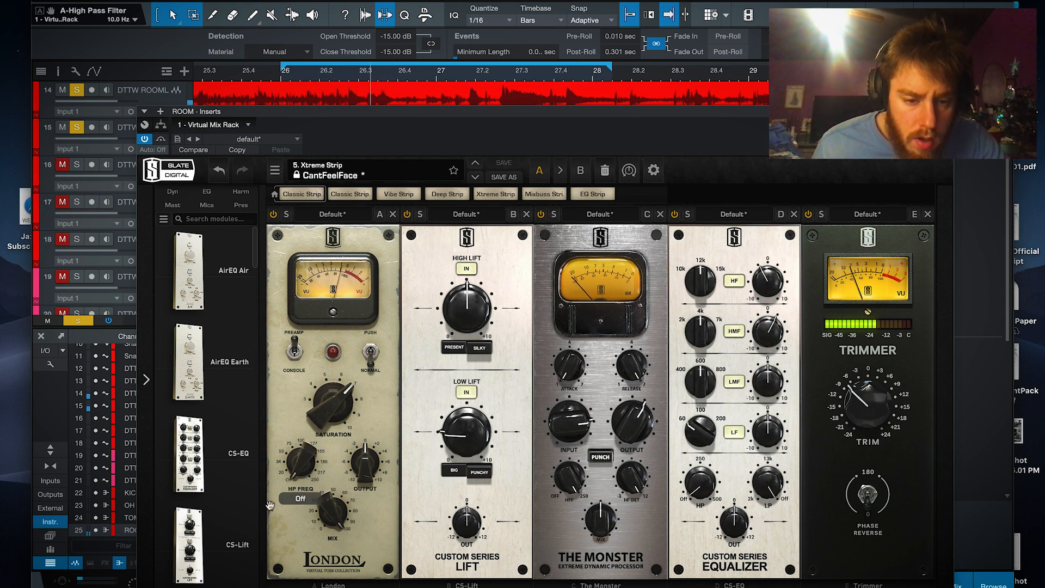
pyautogui.moveTo(466, 309); pyautogui.dragTo(500, 270)
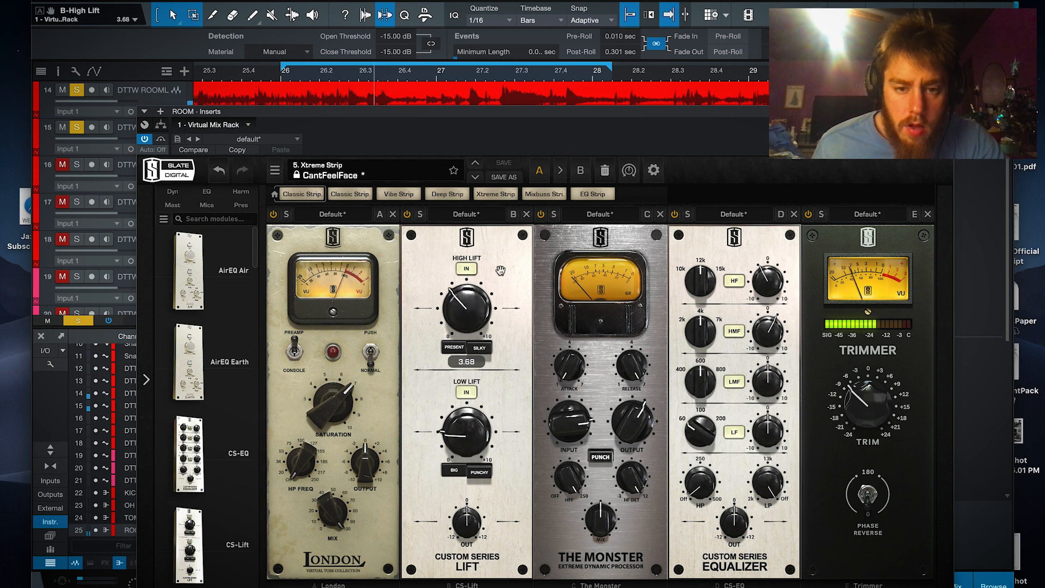
pyautogui.click(527, 214)
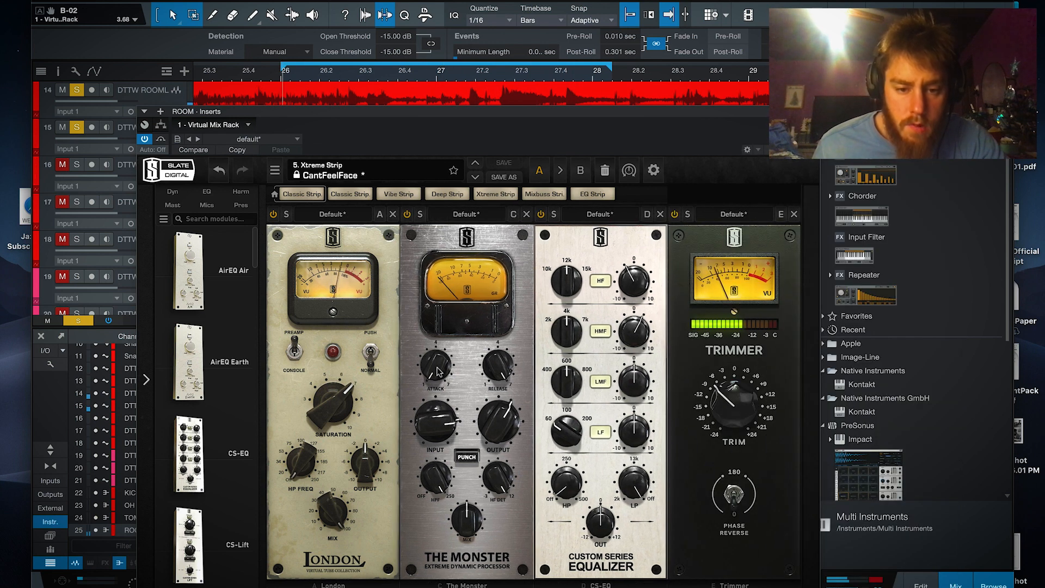
# - Set The Monster's attack to about 4.4 and its release to about 6.4
pyautogui.moveTo(435, 365); pyautogui.dragTo(449, 287)
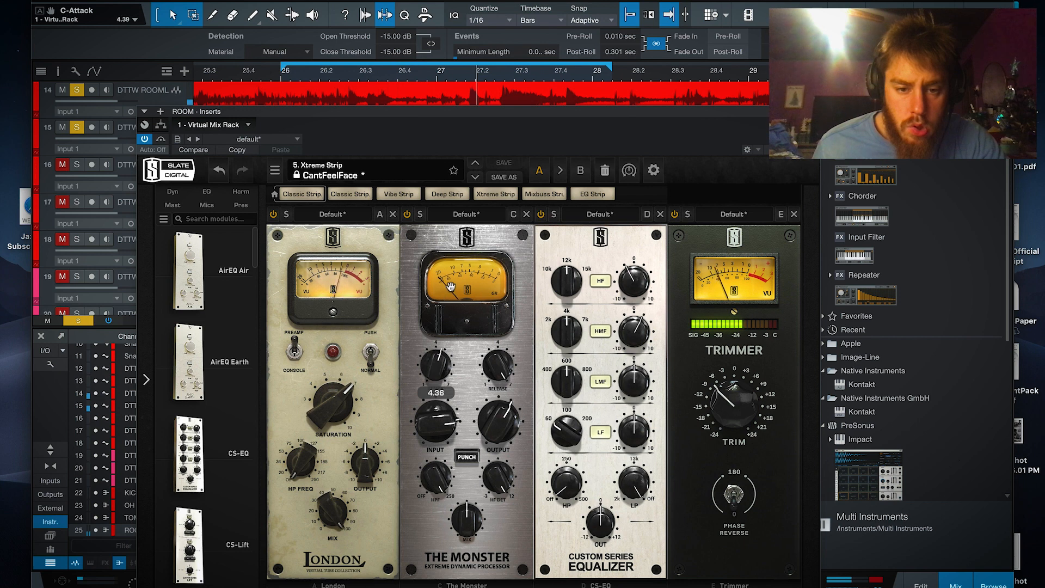
pyautogui.moveTo(510, 368); pyautogui.dragTo(512, 382)
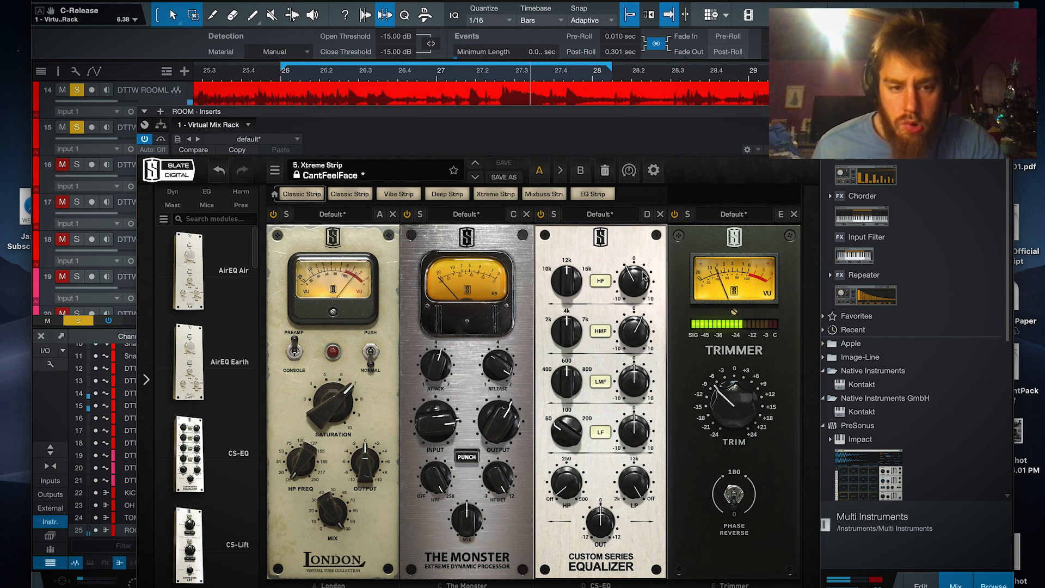
# - Audition the Xtreme Strip factory presets Drum Crusher 1 and Drum Crusher 2 on the ROOM bus
pyautogui.click(337, 173)
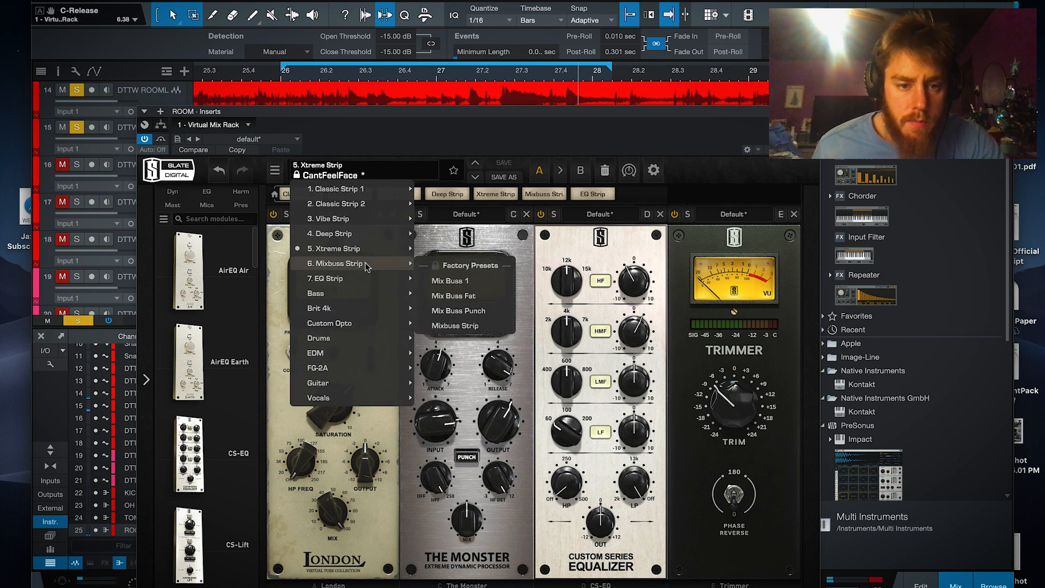
pyautogui.click(469, 299)
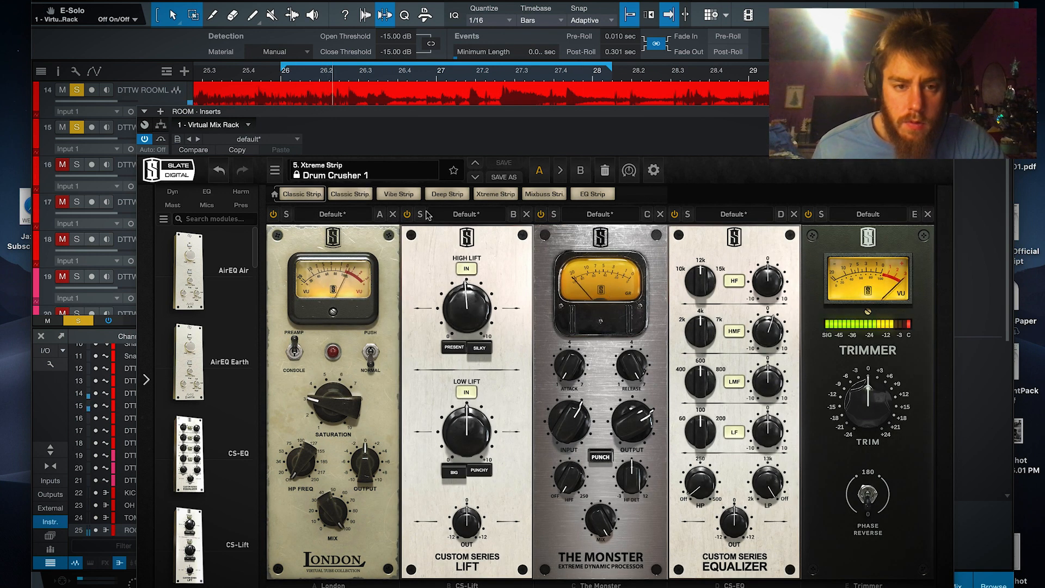
pyautogui.click(411, 174)
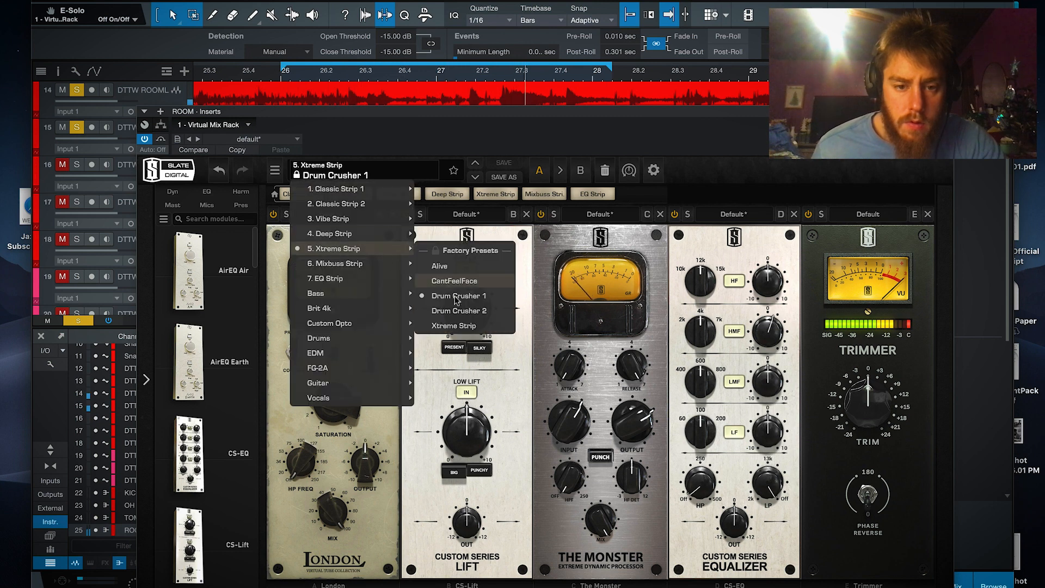
pyautogui.click(460, 315)
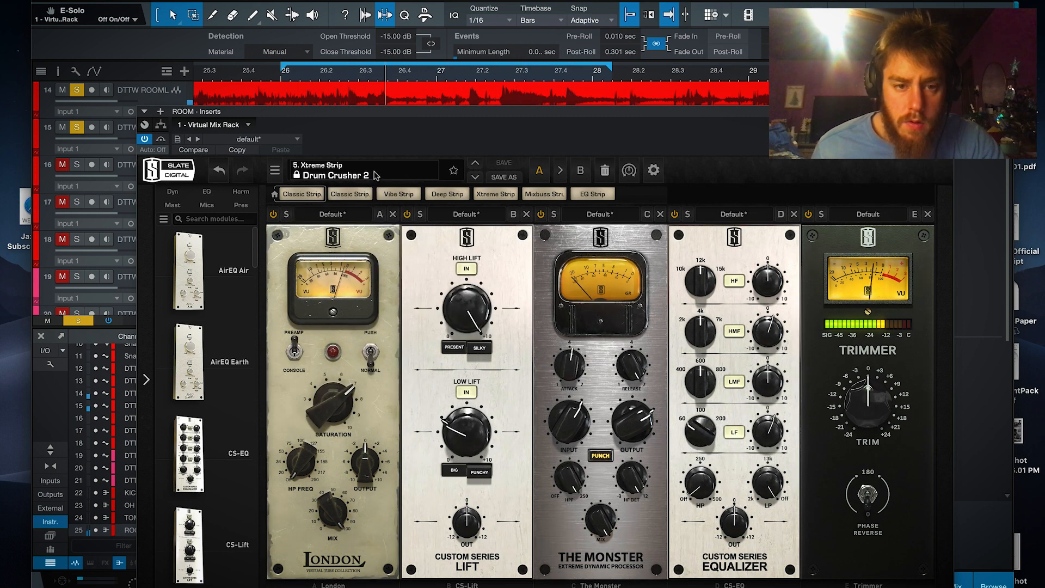
# - Audition the Deep Strip factory presets Aggressive and SoLoFi on the ROOM bus
pyautogui.click(395, 174)
pyautogui.moveTo(384, 238)
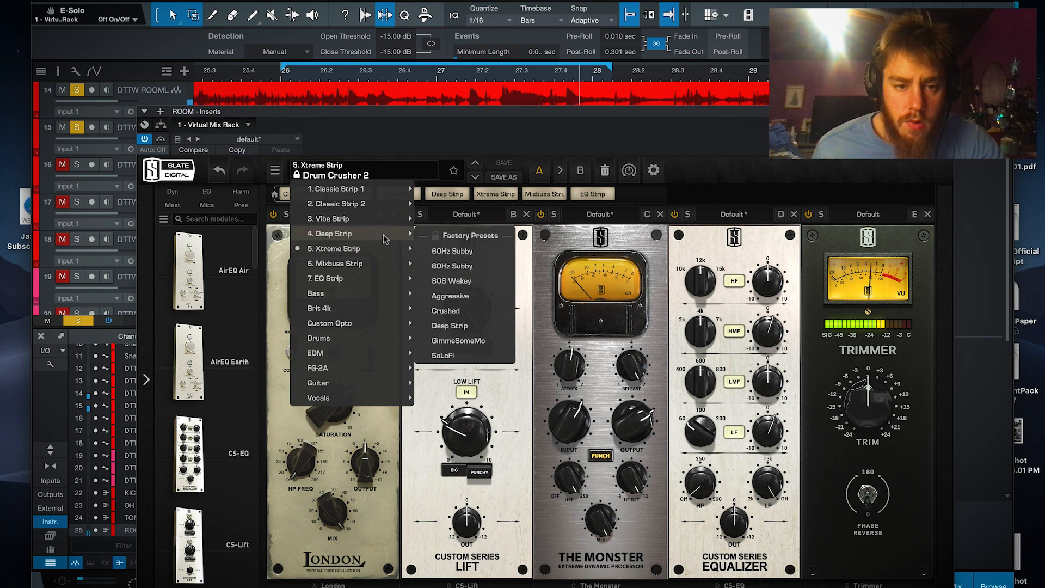
pyautogui.click(452, 297)
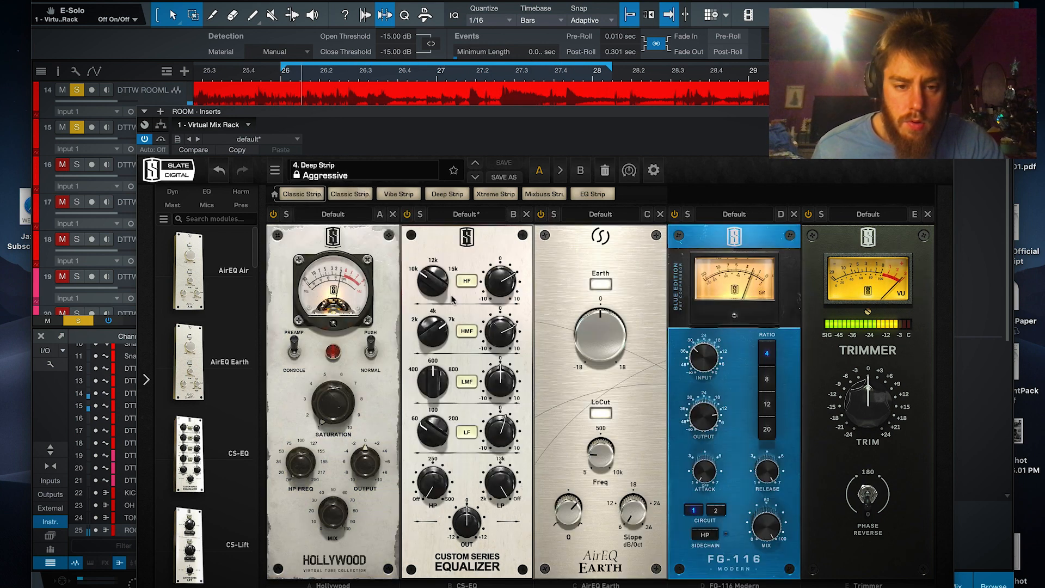
pyautogui.click(353, 175)
pyautogui.moveTo(381, 234)
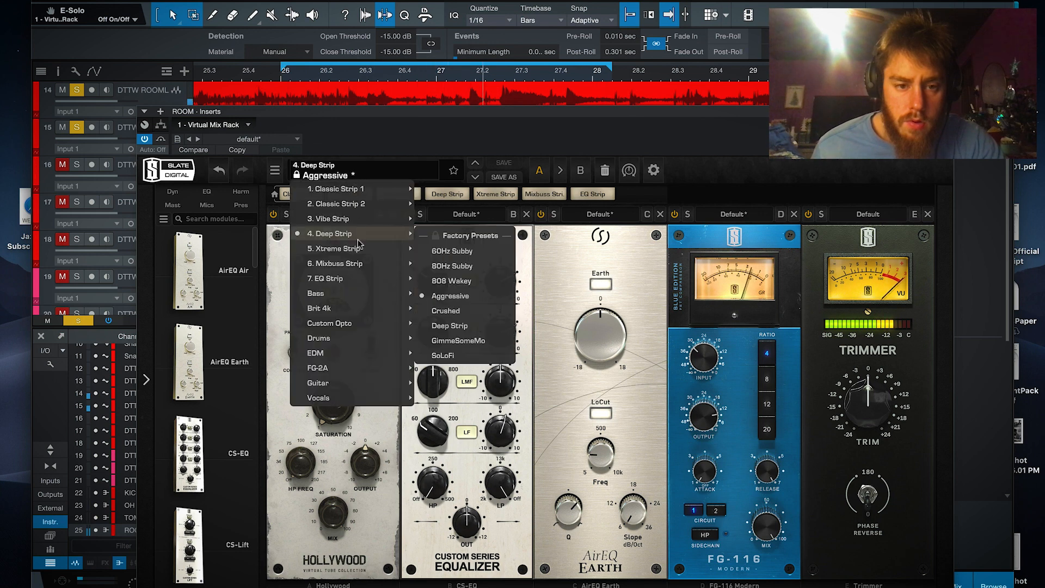
pyautogui.click(458, 351)
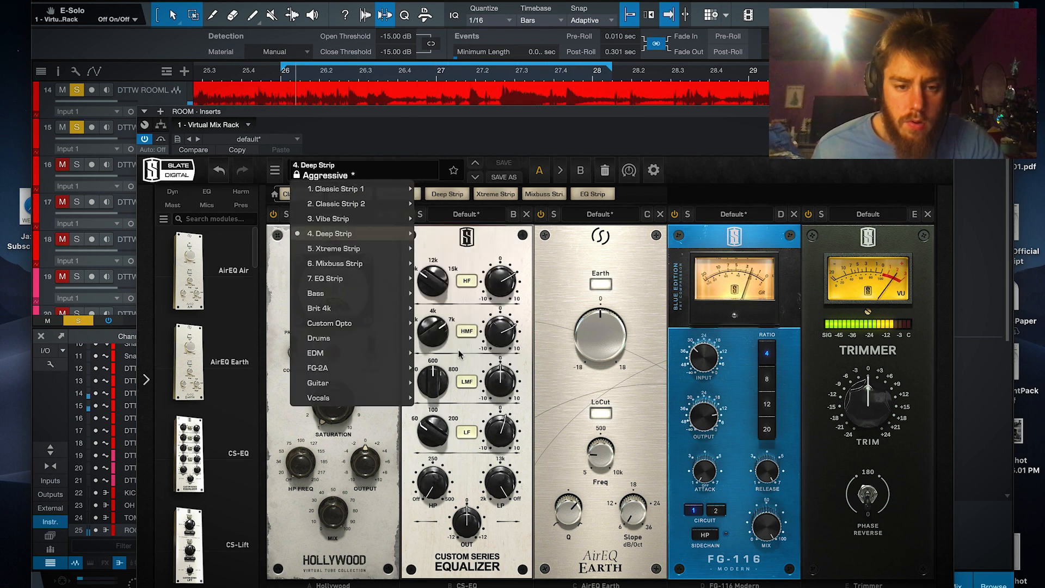
# - Load the Drums factory preset Room Mics Vintage in Virtual Mix Rack
pyautogui.click(373, 174)
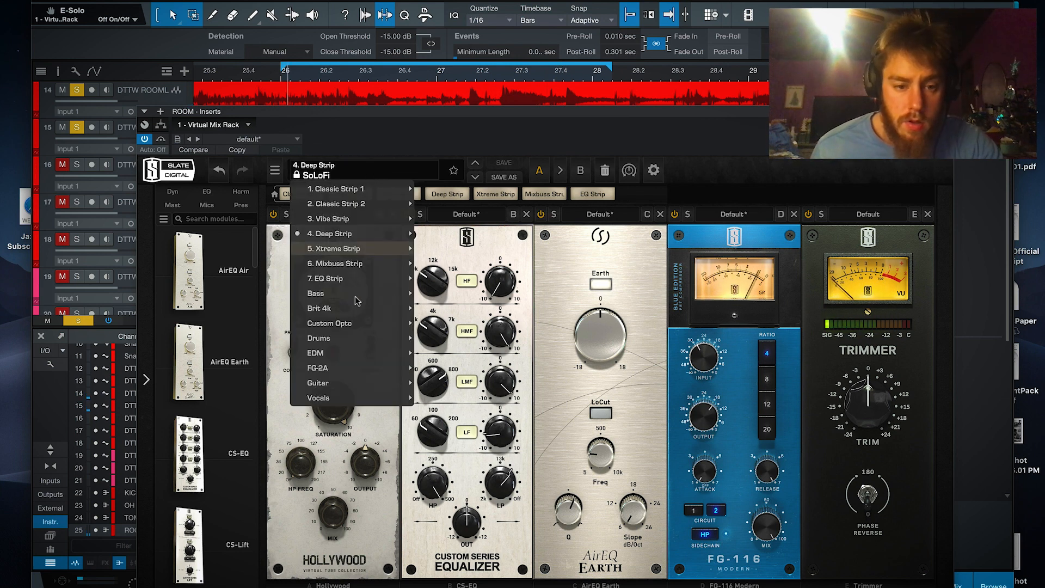
pyautogui.moveTo(356, 335)
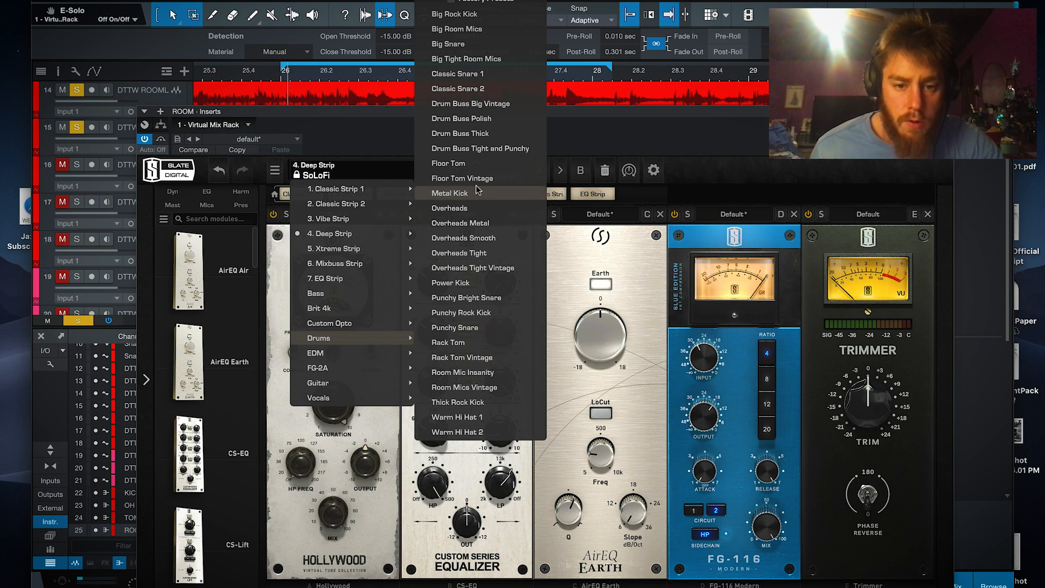
pyautogui.click(487, 387)
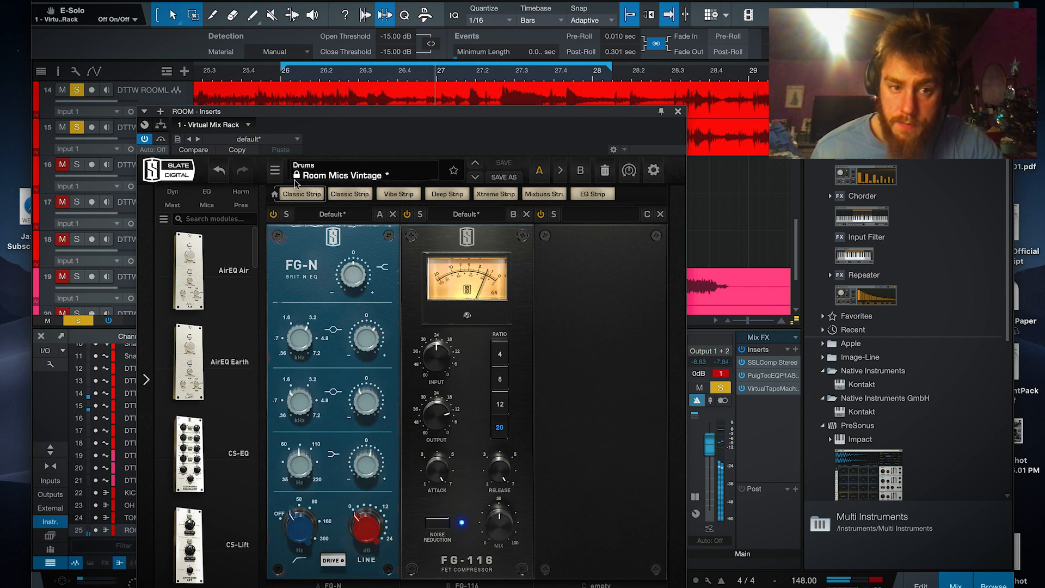
# - Try the FG-Bomber dynamics module ahead of the FG-N, play the ROOM bus through it and remove it again
pyautogui.click(174, 193)
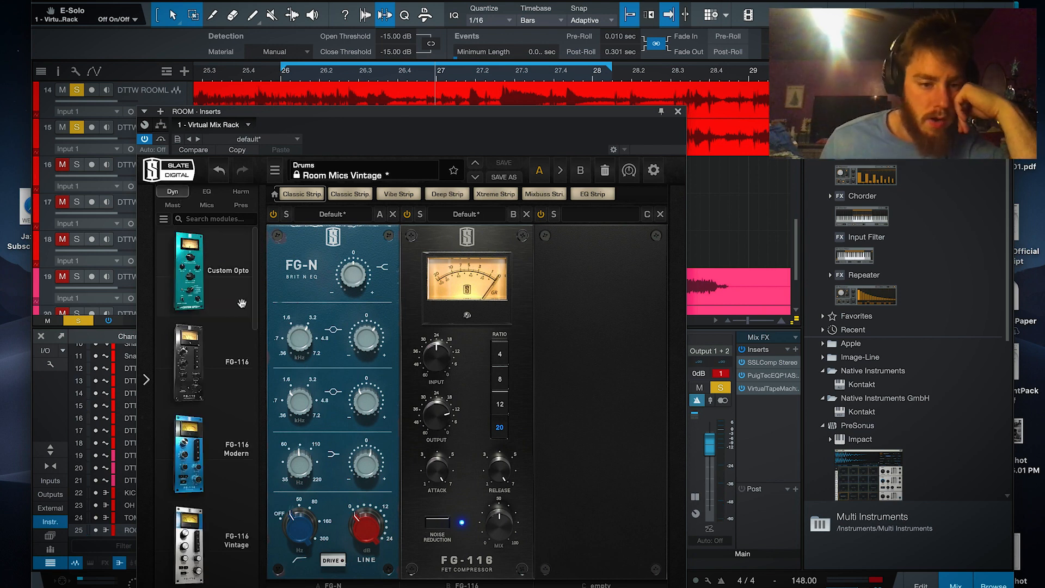
pyautogui.scroll(-5, 215, 397)
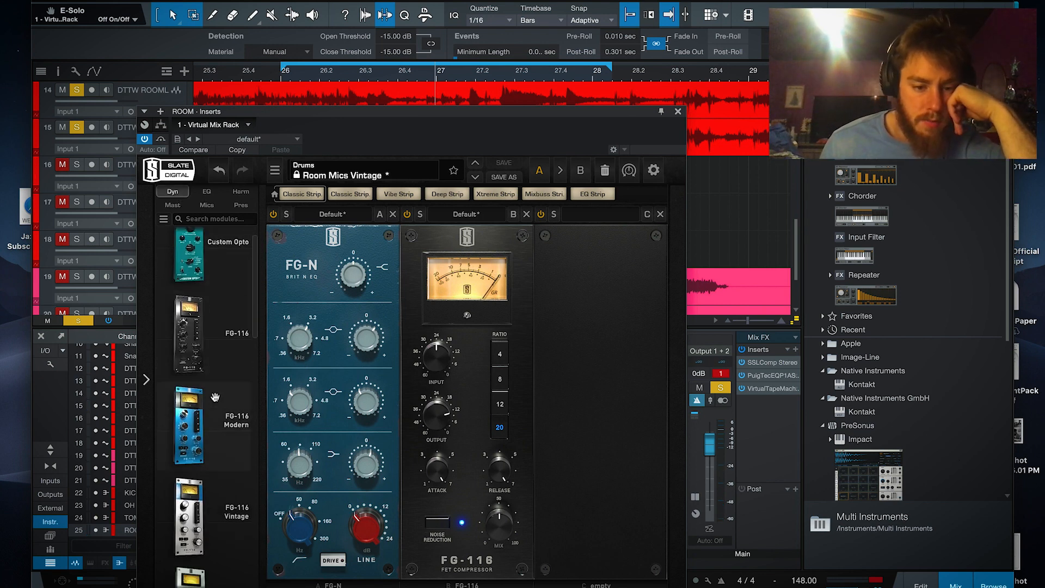
pyautogui.scroll(-3, 215, 397)
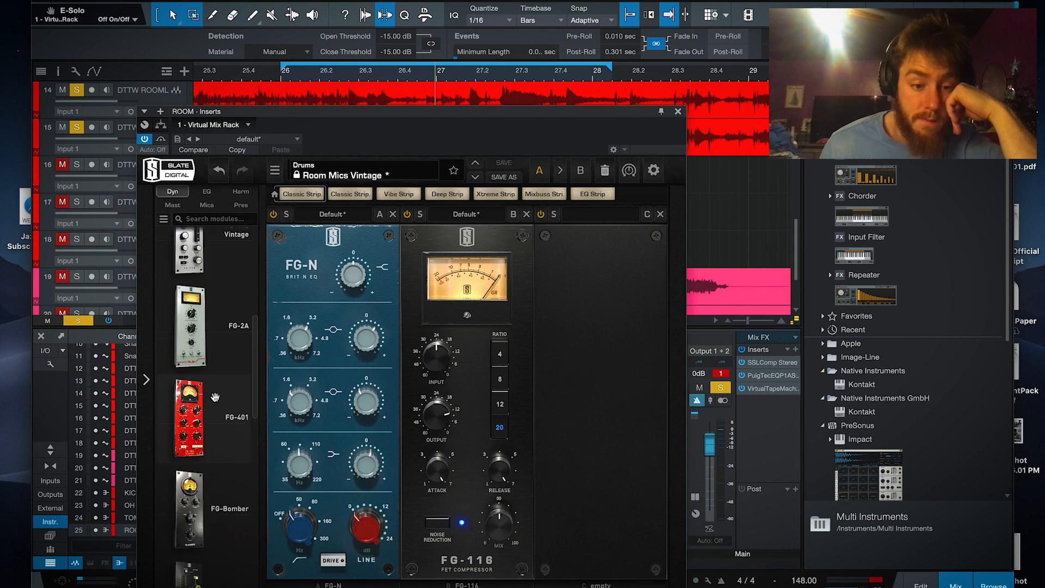
pyautogui.moveTo(221, 397); pyautogui.dragTo(310, 399)
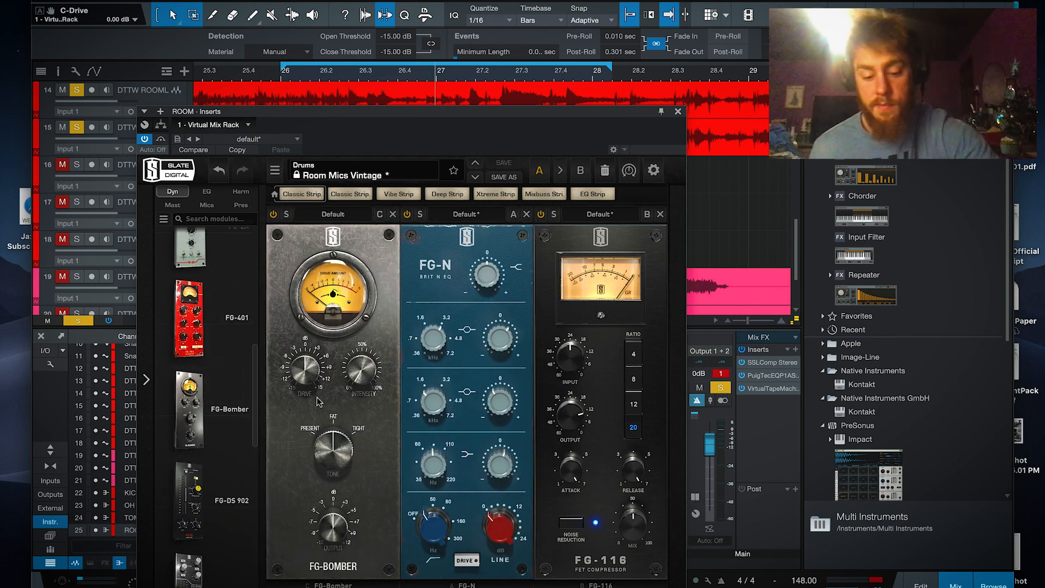
pyautogui.press('space')
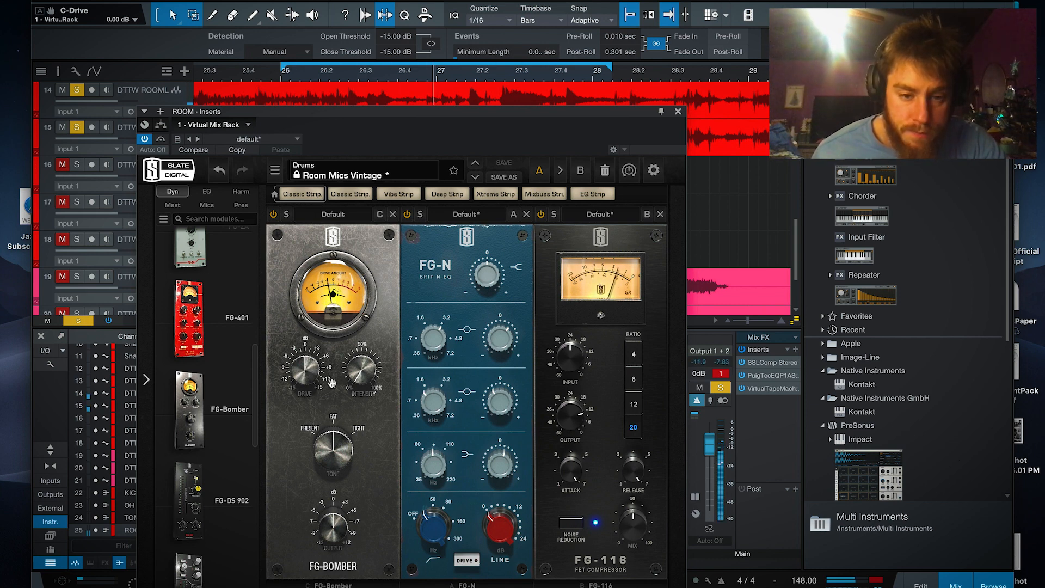
pyautogui.click(393, 215)
# - Insert The Monster module ahead of the FG-N in the rack and start playback
pyautogui.scroll(-3, 218, 414)
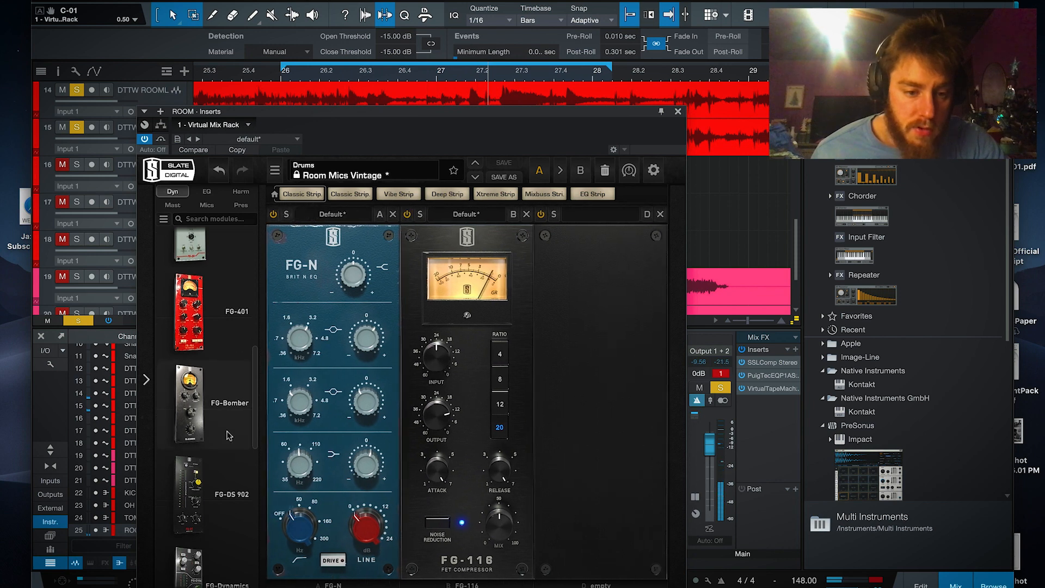
pyautogui.scroll(-5, 226, 434)
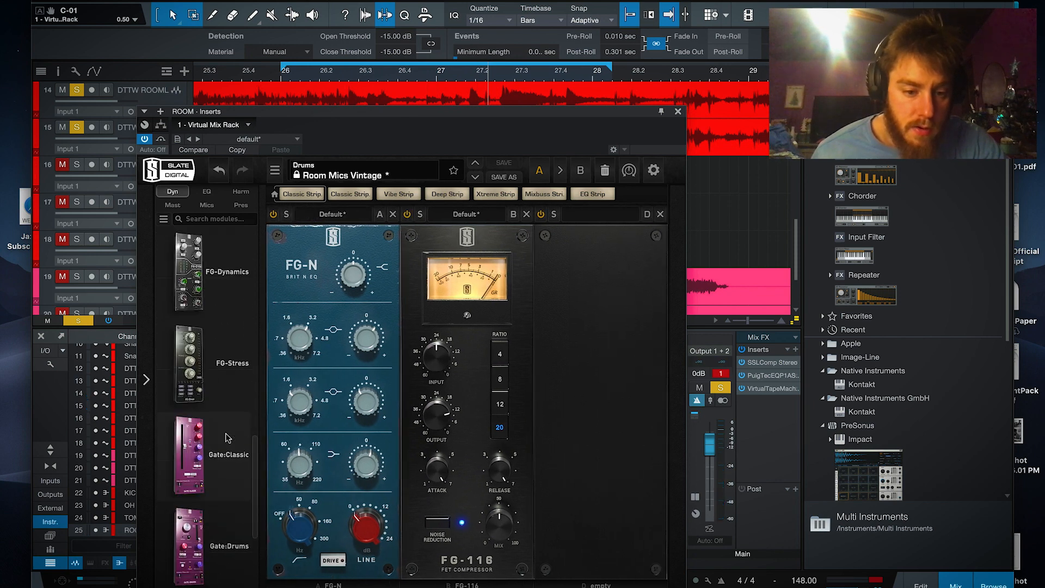
pyautogui.moveTo(227, 437); pyautogui.dragTo(340, 454)
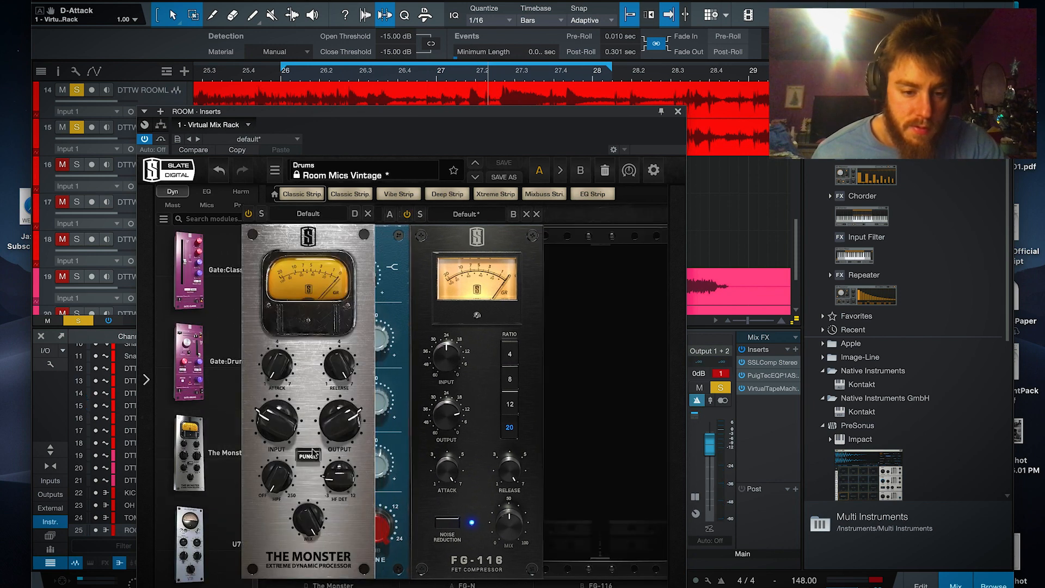
pyautogui.press('space')
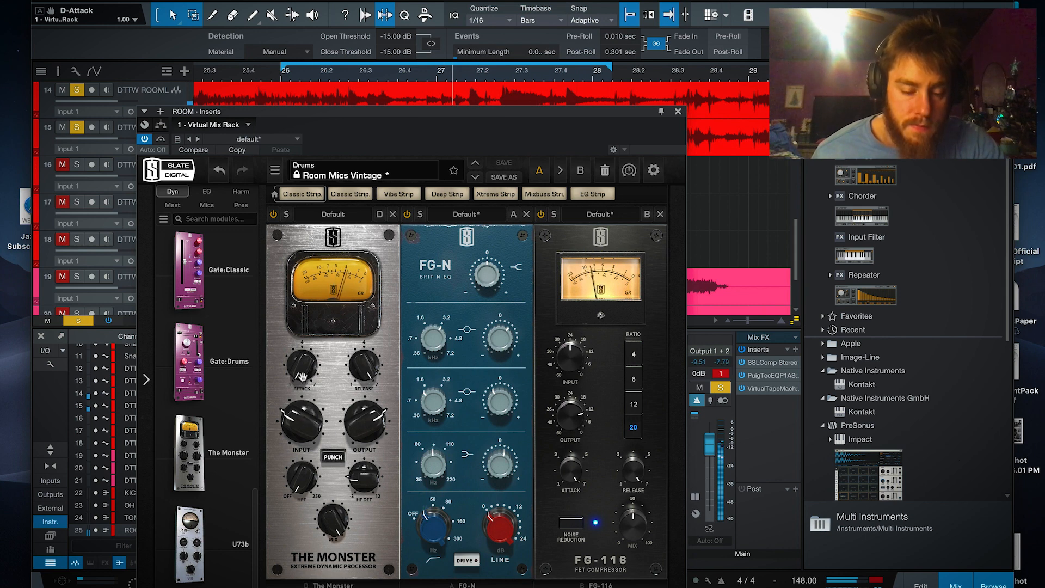
# - Adjust The Monster's attack and input, set its release to 7 and turn on Punch
pyautogui.moveTo(302, 376); pyautogui.dragTo(307, 219)
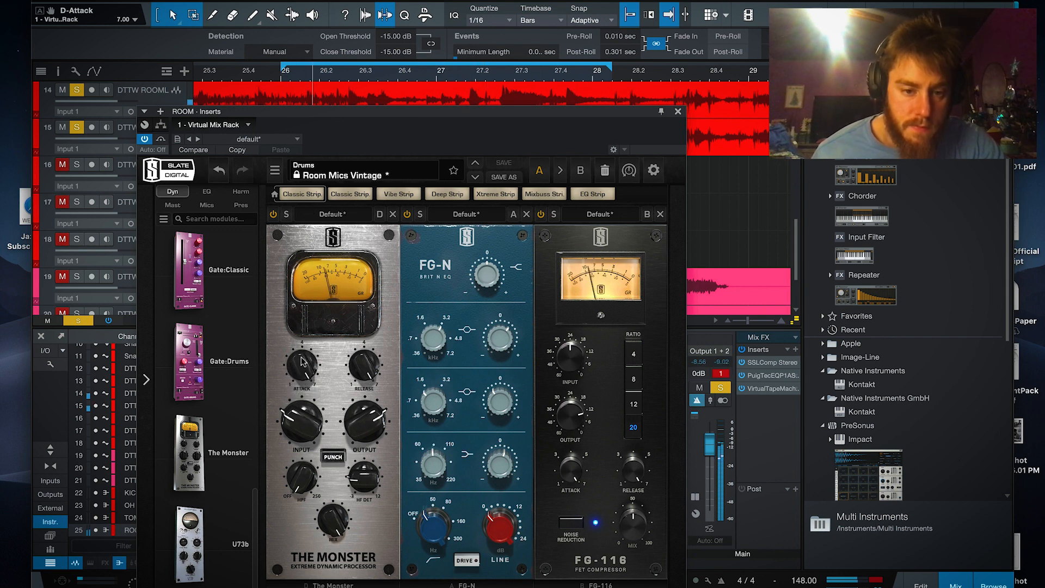
pyautogui.moveTo(297, 383); pyautogui.dragTo(297, 549)
pyautogui.moveTo(363, 368); pyautogui.dragTo(356, 506)
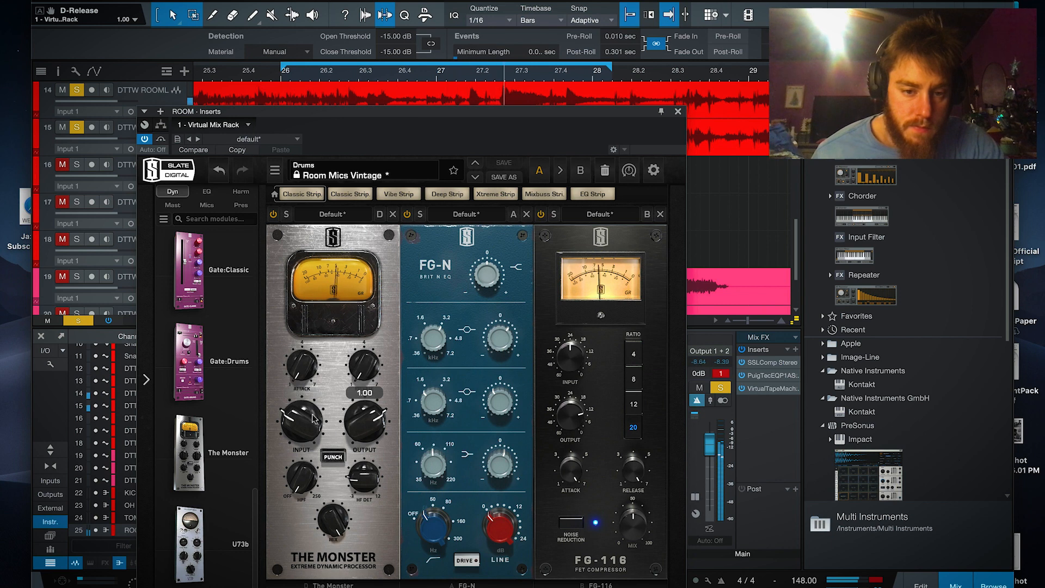
pyautogui.moveTo(363, 366); pyautogui.dragTo(391, 137)
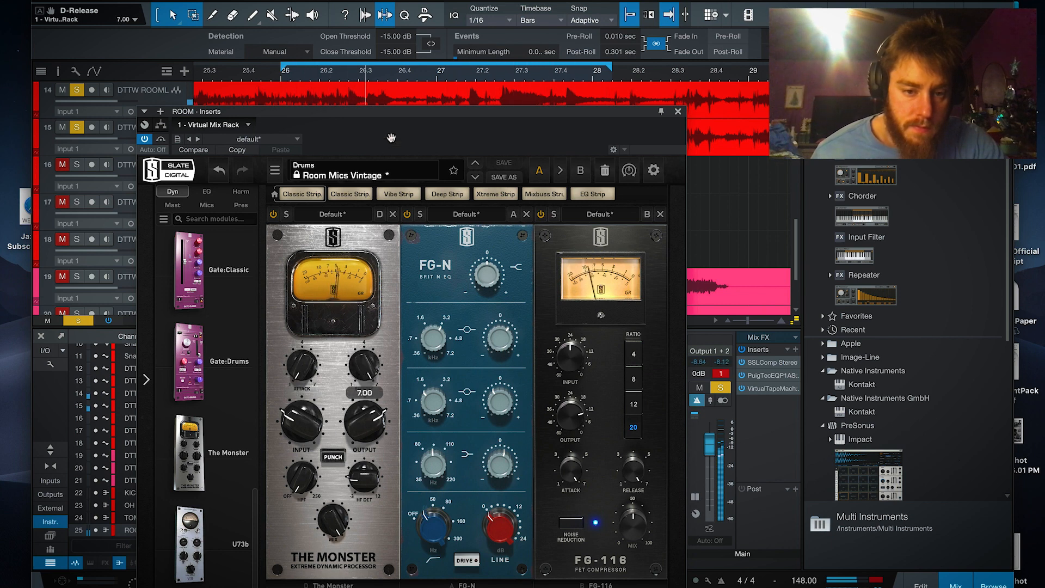
pyautogui.moveTo(302, 421); pyautogui.dragTo(342, 173)
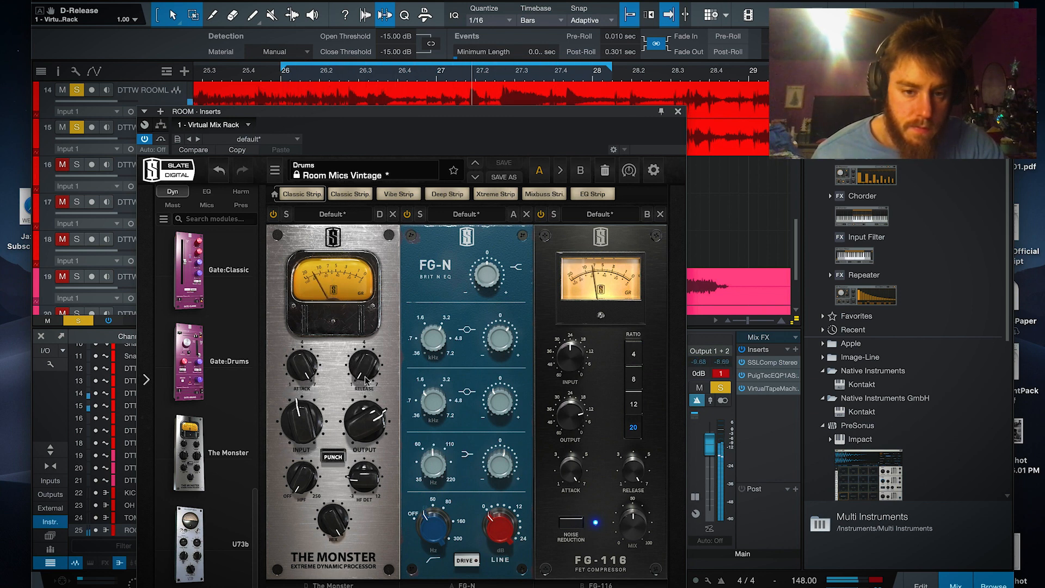
pyautogui.doubleClick(307, 429)
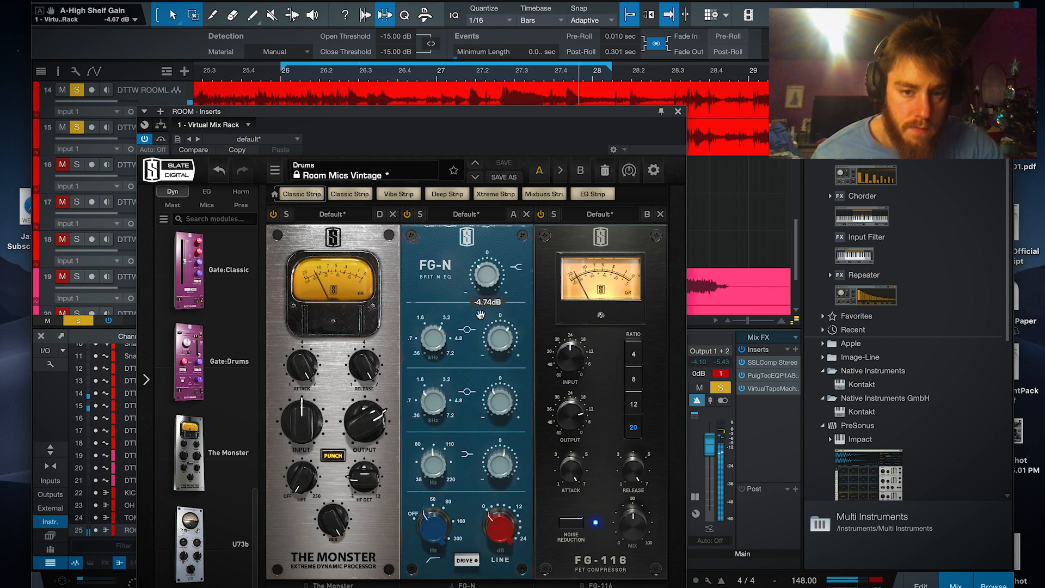
# - Set the FG-N's high shelf to about -1.4 dB and low shelf to about +2.6 dB with Drive on, and The Monster's mix to about 91%
pyautogui.moveTo(480, 319); pyautogui.dragTo(483, 299)
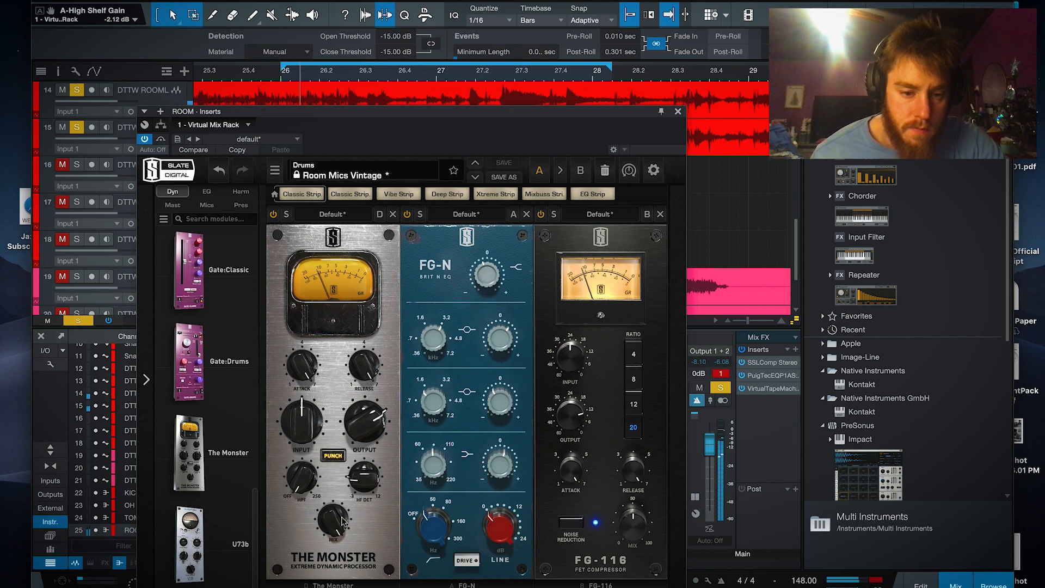
pyautogui.moveTo(336, 516); pyautogui.dragTo(331, 574)
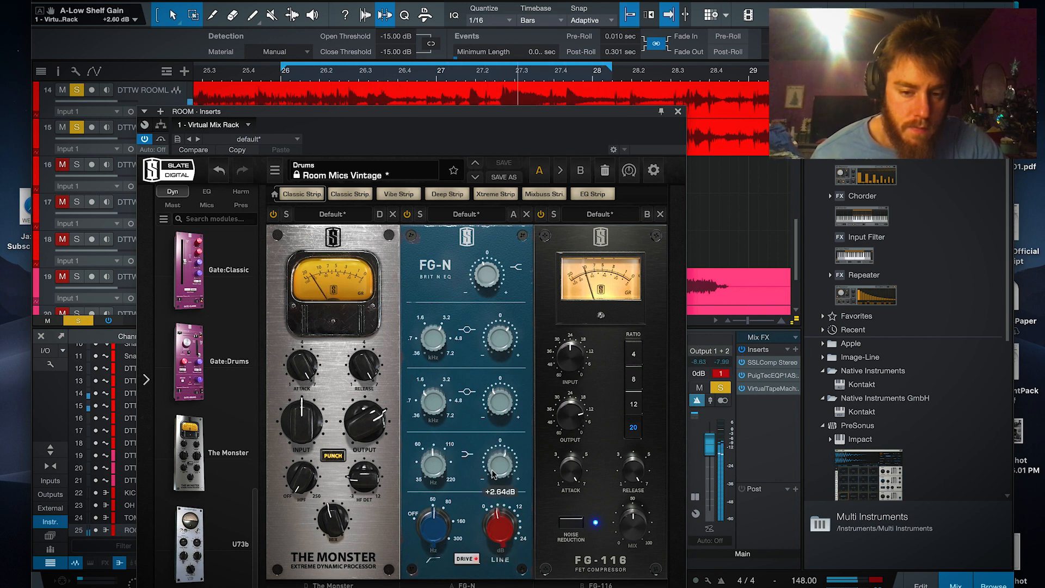
pyautogui.scroll(-6, 501, 380)
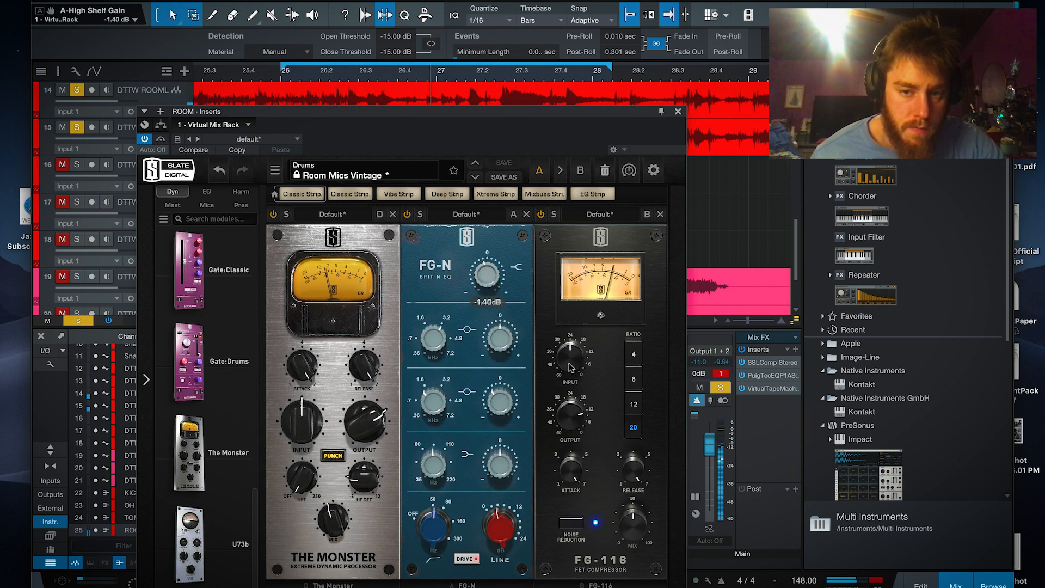
# - Remove the FG-116 compressor from the rack and close the ROOM bus's insert window
pyautogui.click(660, 214)
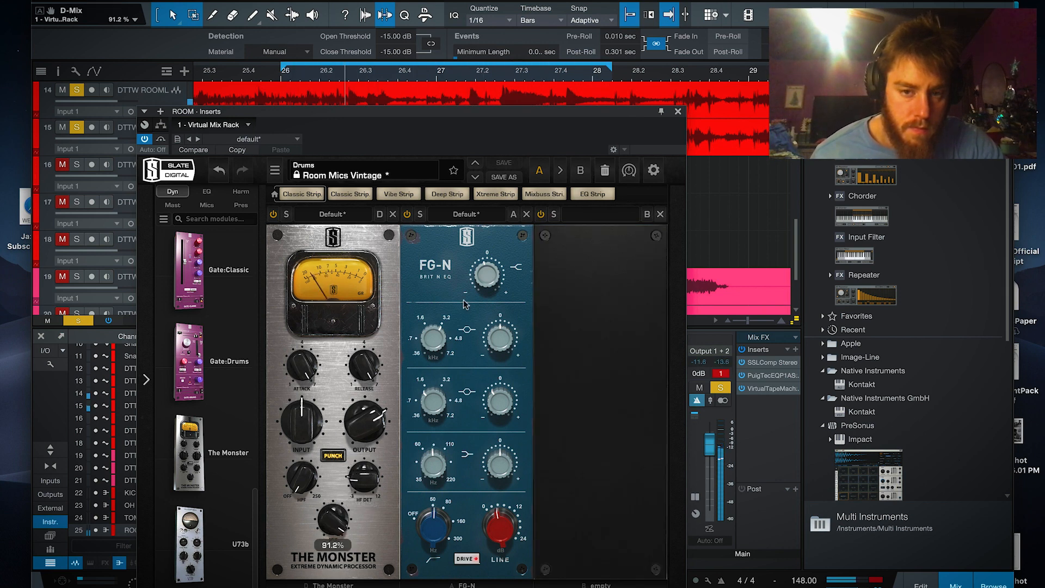
pyautogui.click(678, 113)
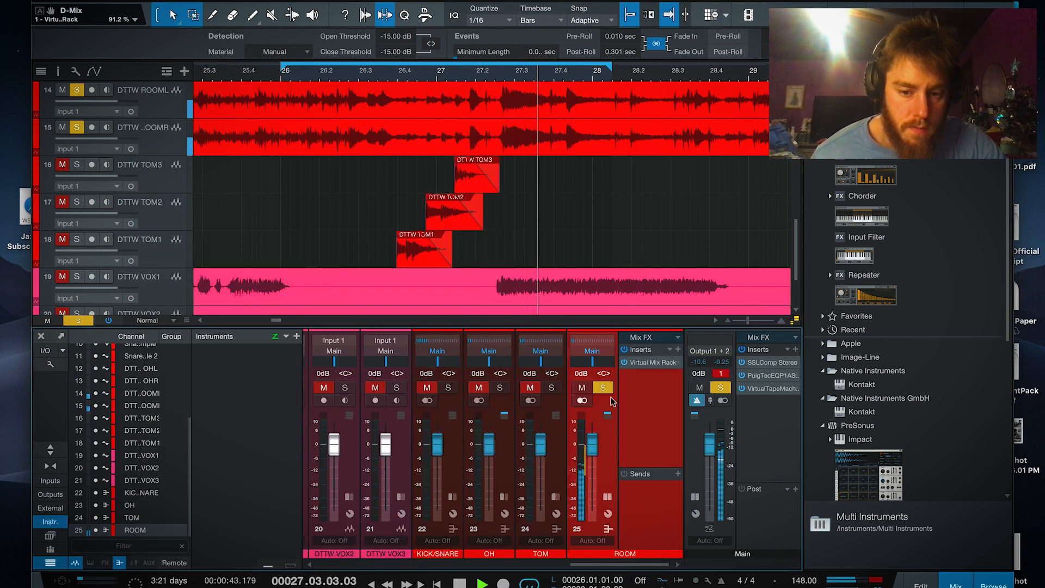
# - Insert the PreSonus Mixtool after the Virtual Mix Rack on the ROOM bus
pyautogui.click(670, 380)
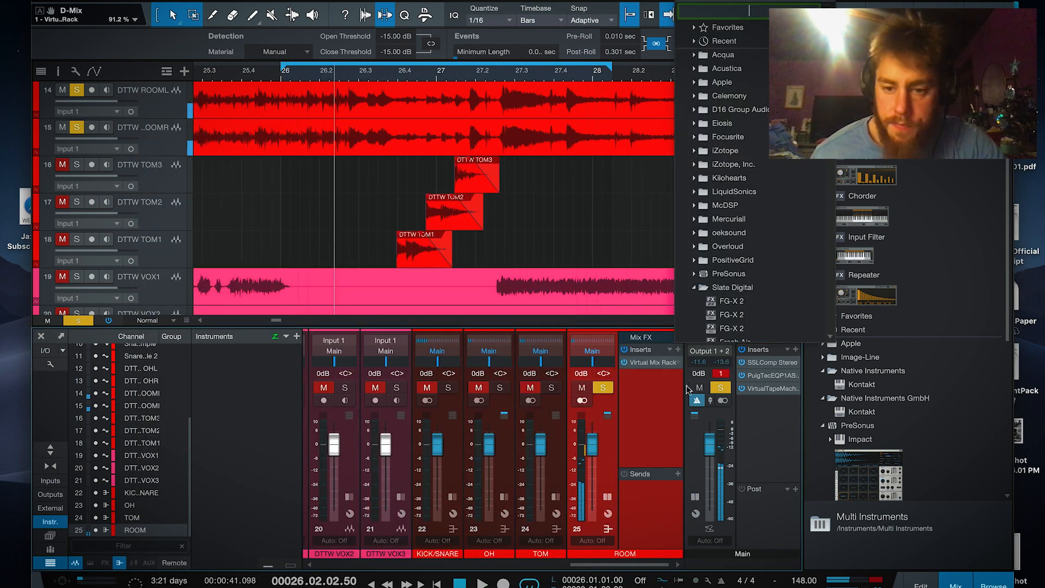
pyautogui.click(729, 274)
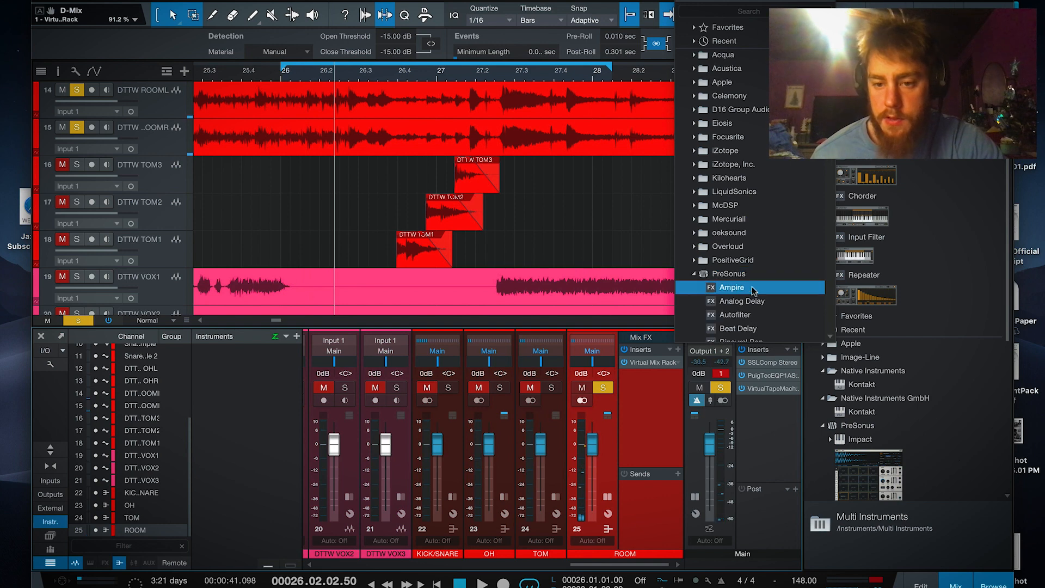
pyautogui.scroll(-8, 753, 294)
pyautogui.scroll(-1, 752, 294)
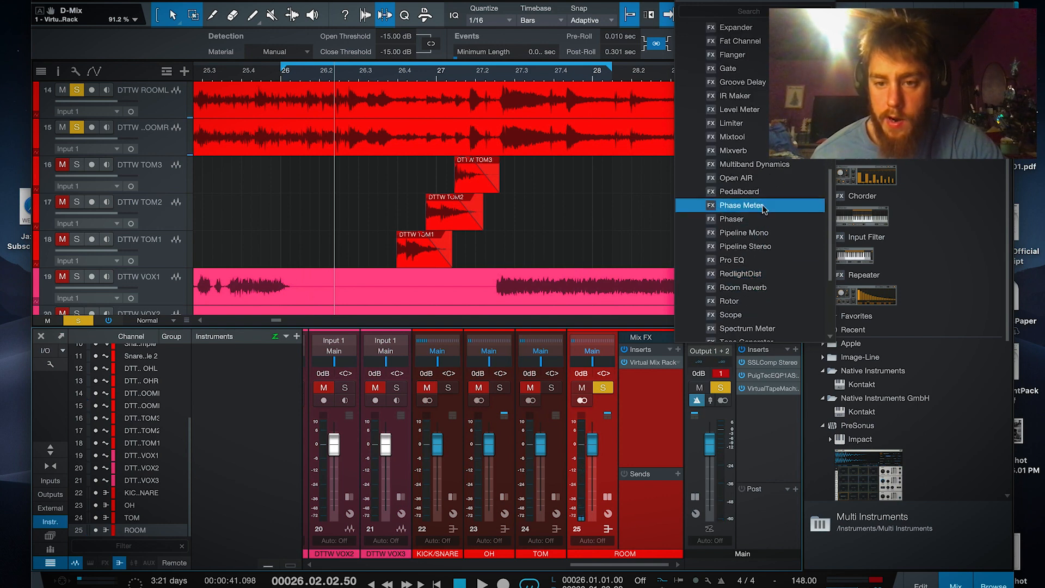
pyautogui.scroll(-3, 754, 287)
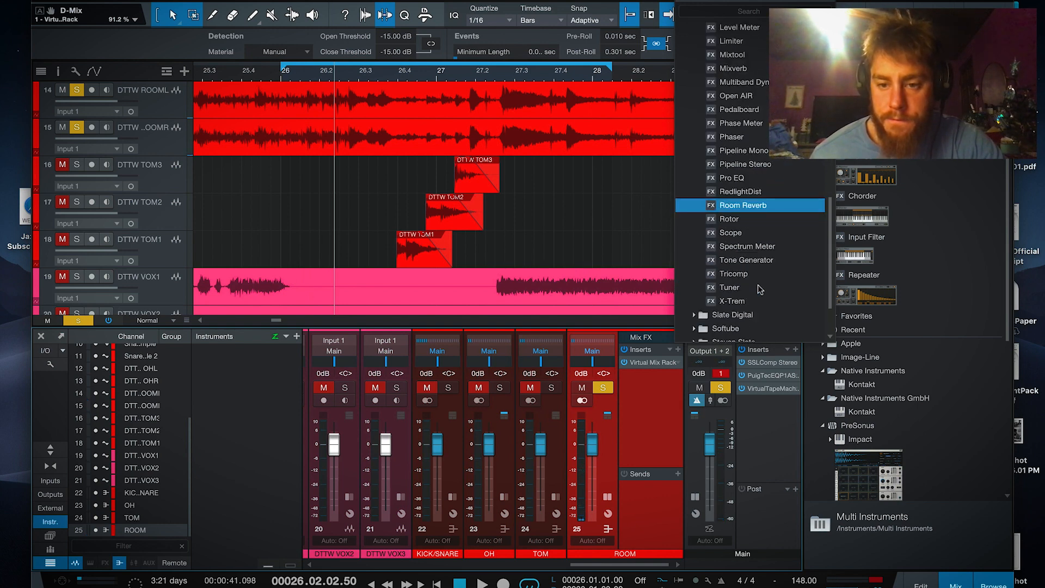
pyautogui.click(756, 54)
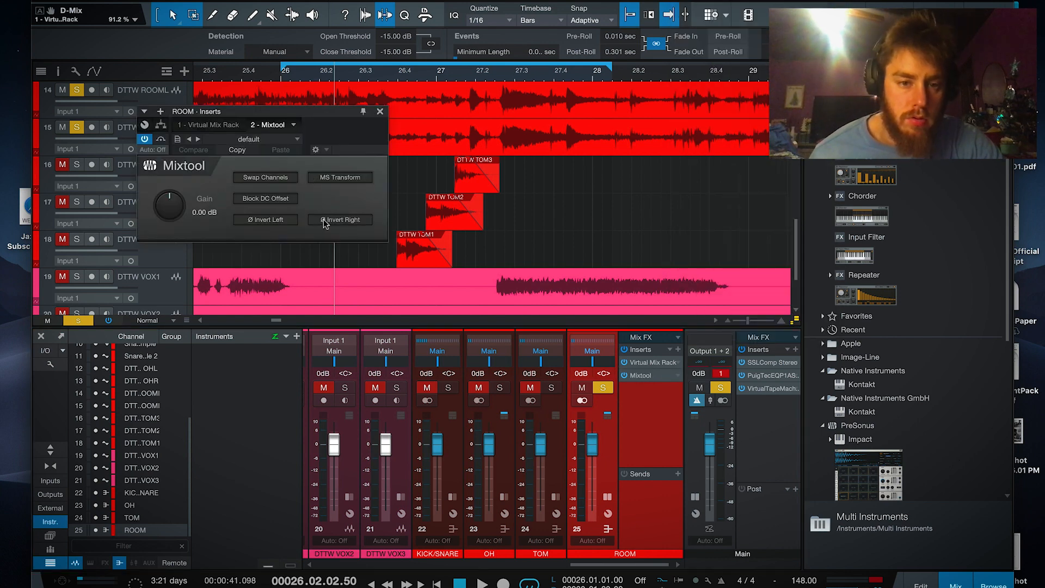
# - Invert the right channel's phase in the Mixtool during playback and close the ROOM bus's insert window
pyautogui.press('space')
pyautogui.click(323, 219)
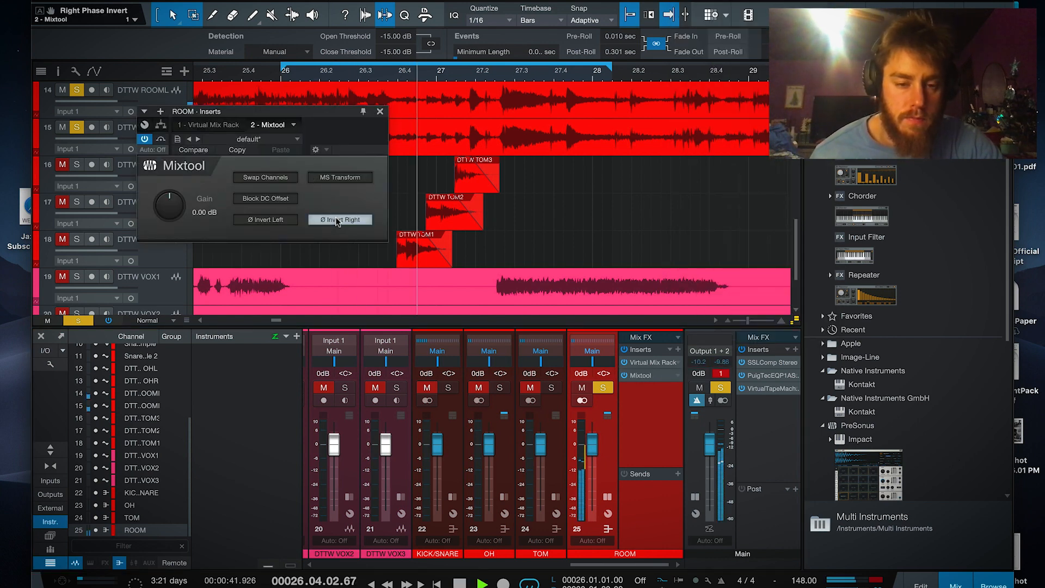
pyautogui.click(380, 112)
pyautogui.press('space')
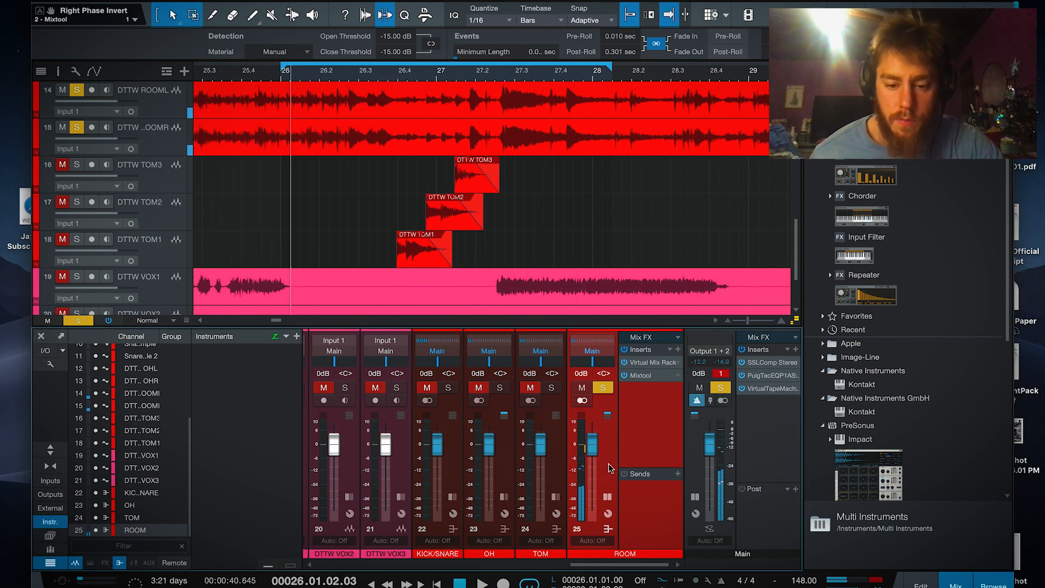
# - Solo the KICK/SNARE, OH and TOM buses instead of ROOM and play them with the main output in mono
pyautogui.click(529, 388)
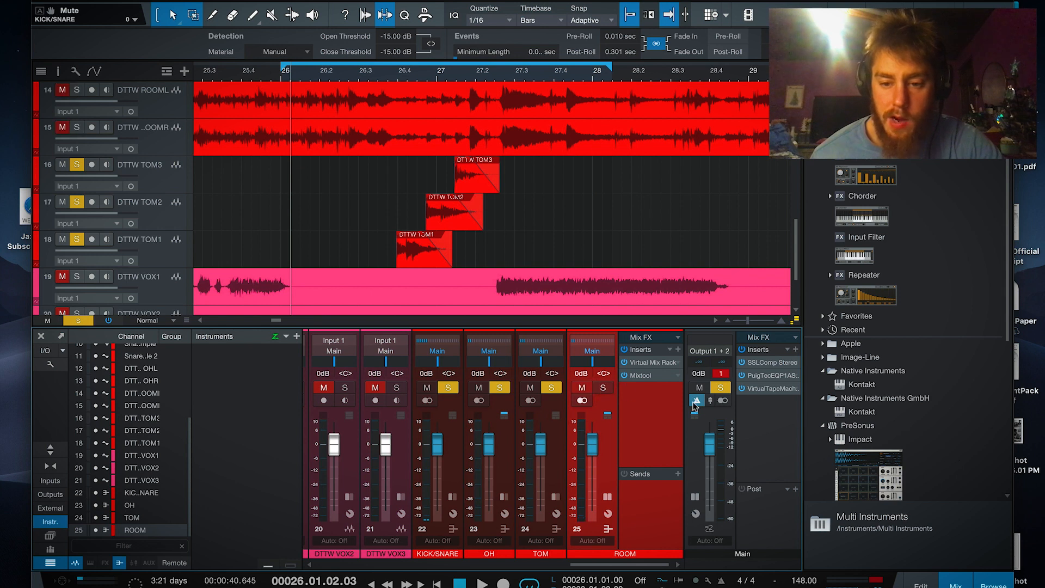
pyautogui.press('space')
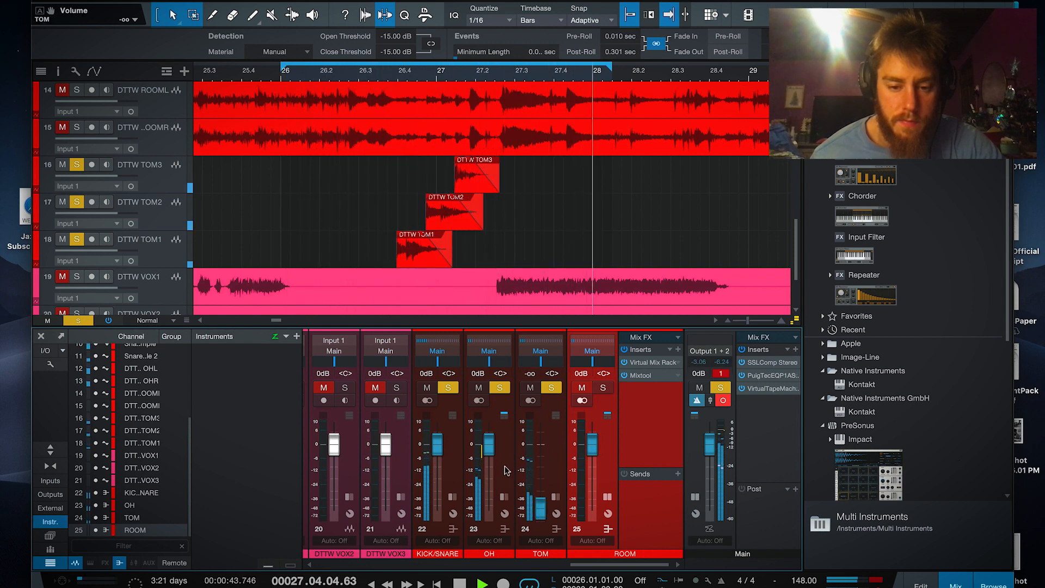
# - Pull the OH bus fader fully down, then solo the ROOM bus as well and lower its fader fully
pyautogui.moveTo(488, 445); pyautogui.dragTo(488, 513)
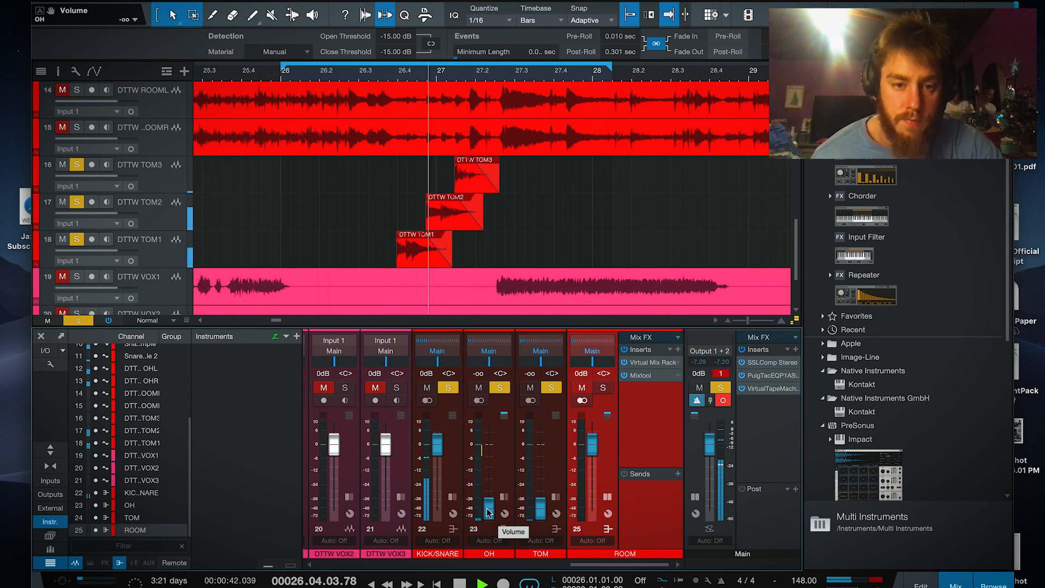
pyautogui.press('space')
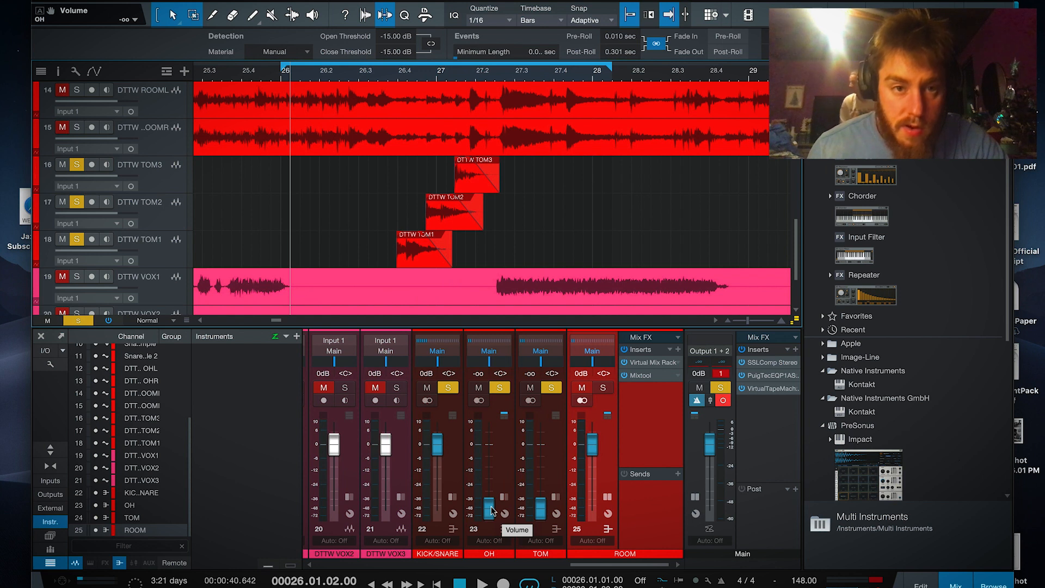
pyautogui.moveTo(489, 509)
pyautogui.mouseDown()
pyautogui.moveTo(489, 474)
pyautogui.moveTo(489, 514)
pyautogui.mouseUp()
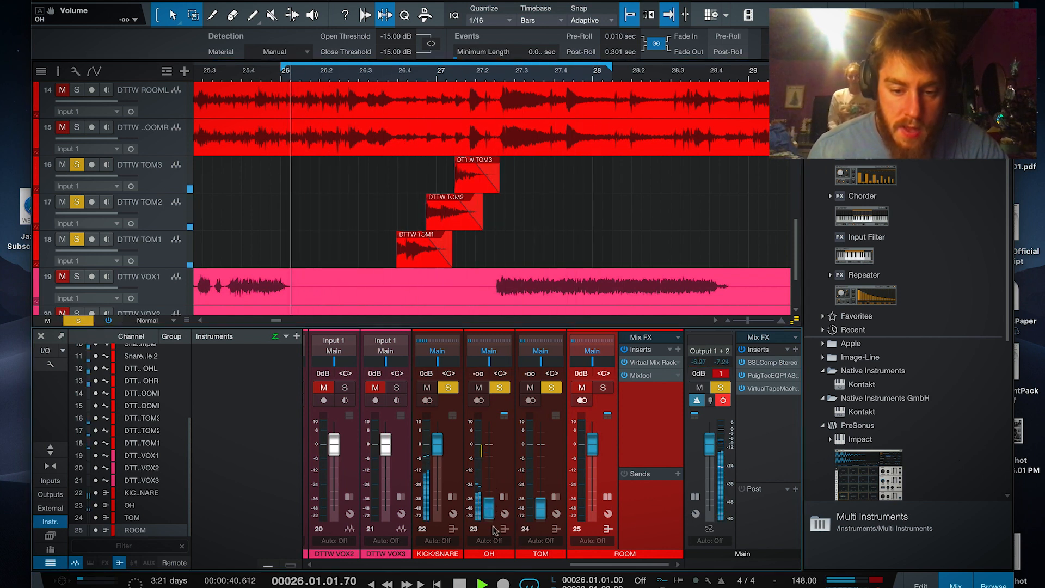
pyautogui.click(604, 387)
pyautogui.moveTo(592, 444); pyautogui.dragTo(593, 498)
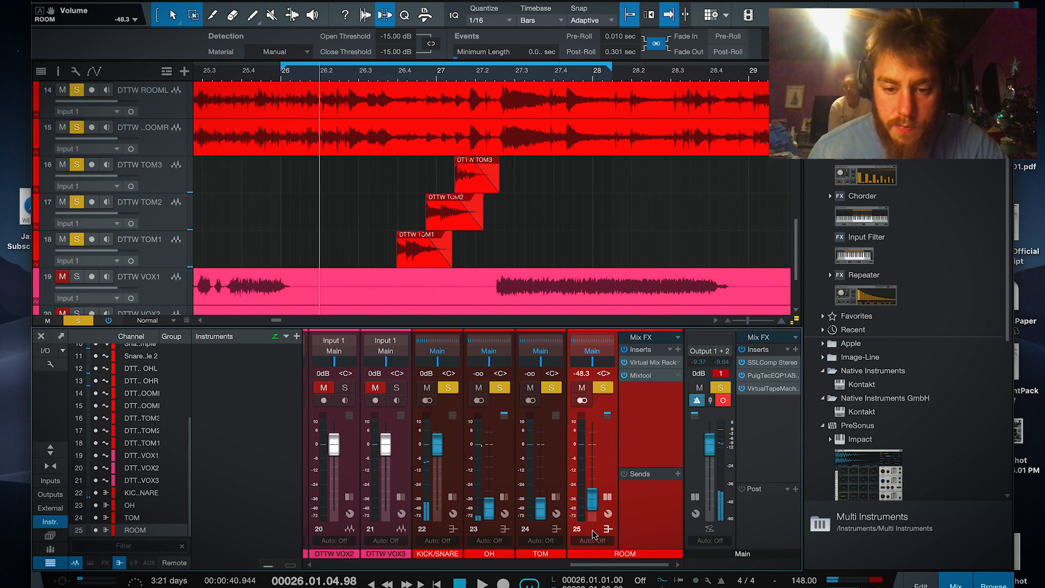
pyautogui.press('space')
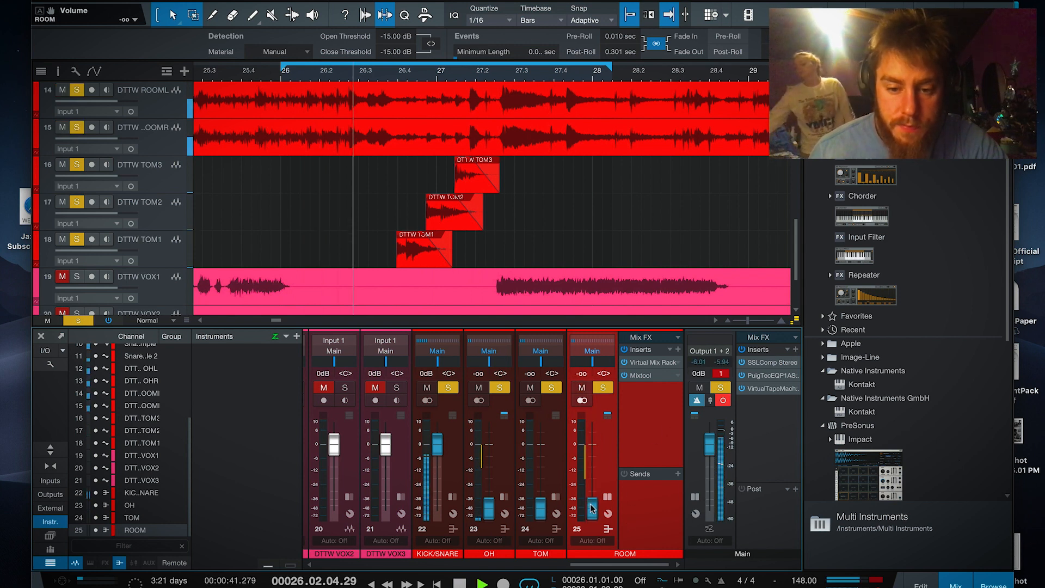
# - Bring the ROOM and TOM buses up against the kick and snare, setting ROOM to -9.3 dB and TOM to -5.4 dB
pyautogui.moveTo(592, 509); pyautogui.dragTo(593, 462)
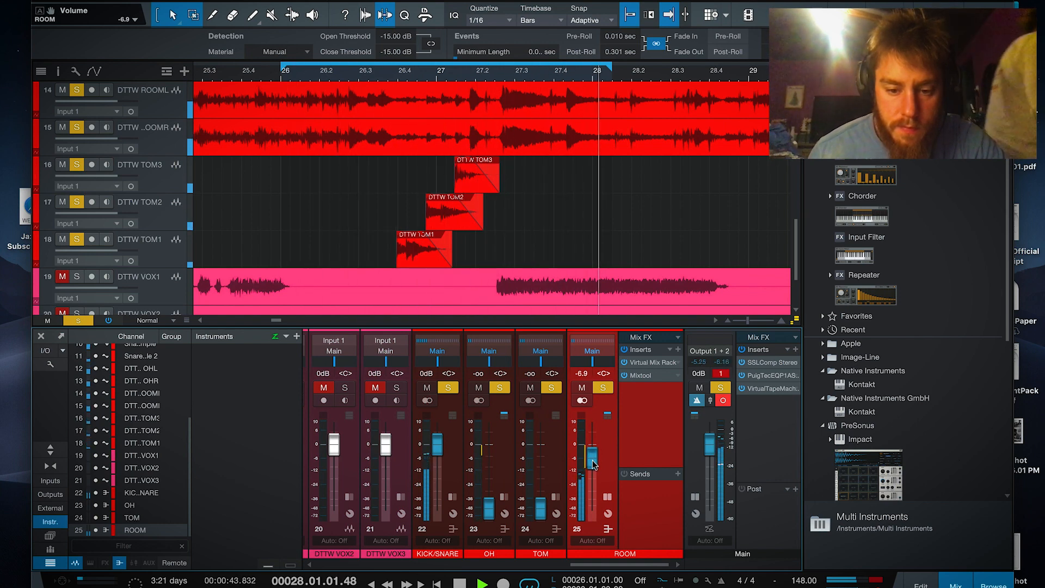
pyautogui.press('space')
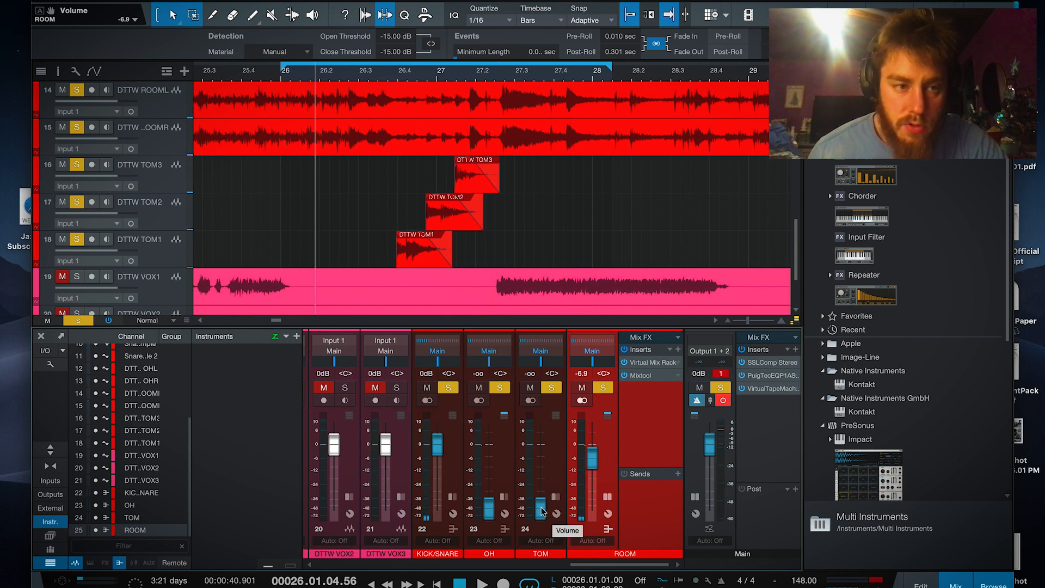
pyautogui.press('space')
pyautogui.moveTo(542, 510); pyautogui.dragTo(542, 458)
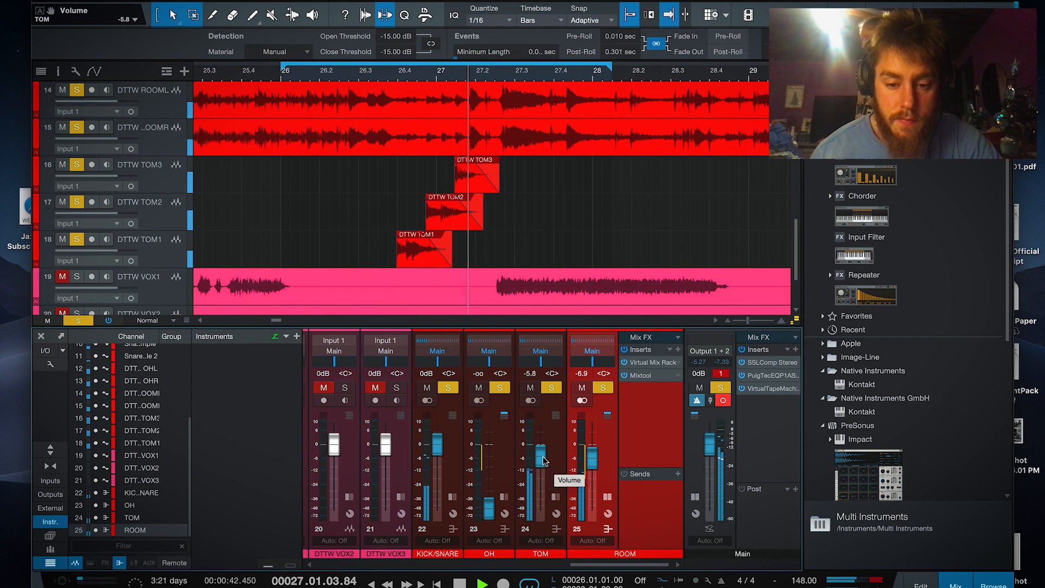
pyautogui.moveTo(544, 461); pyautogui.dragTo(593, 464)
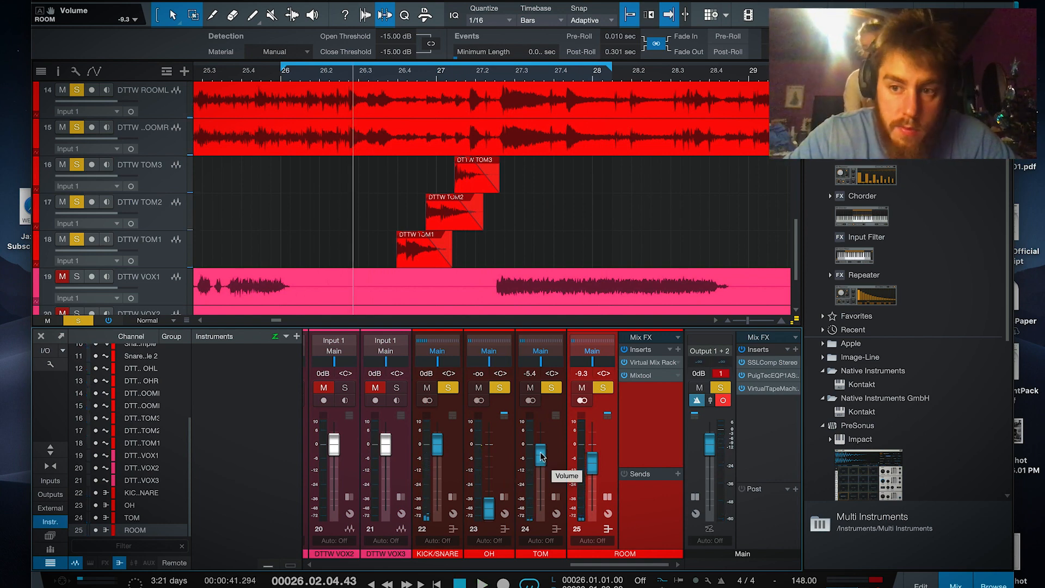
pyautogui.press('space')
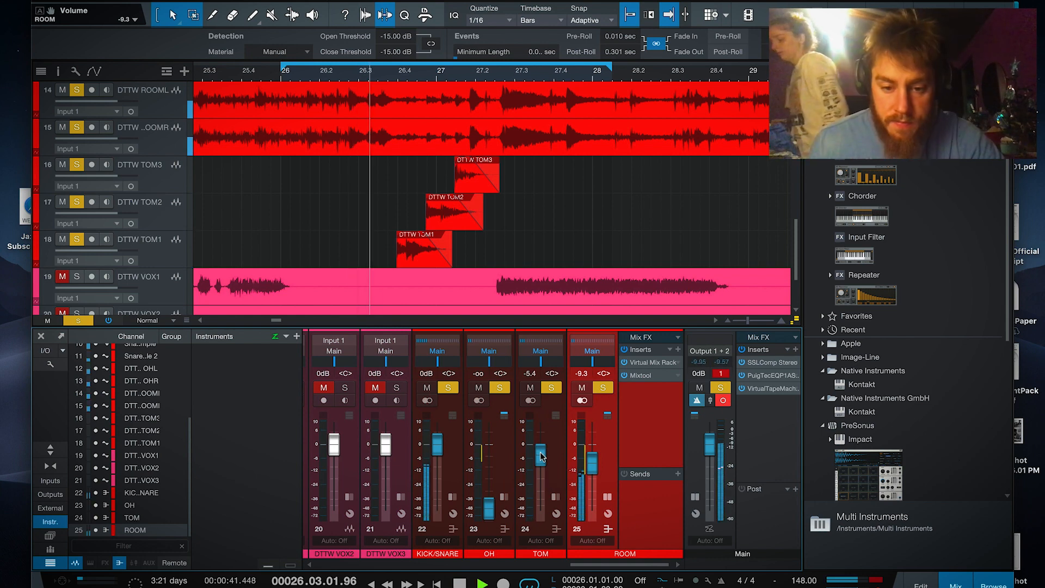
# - Raise the OH bus to -8.7 dB, then turn off mono on the main output and play from bar 26
pyautogui.moveTo(490, 506); pyautogui.dragTo(488, 467)
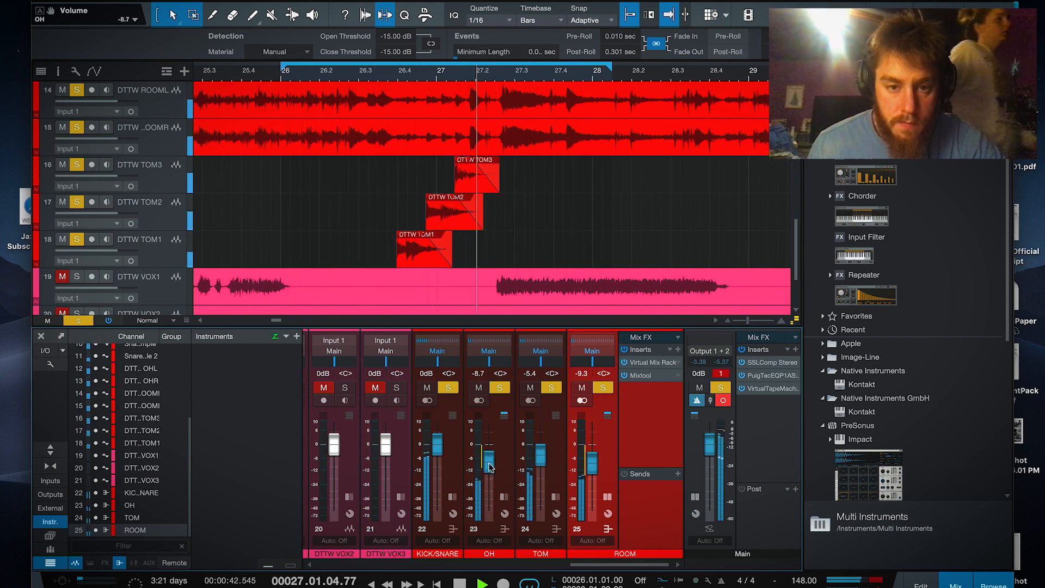
pyautogui.press('space')
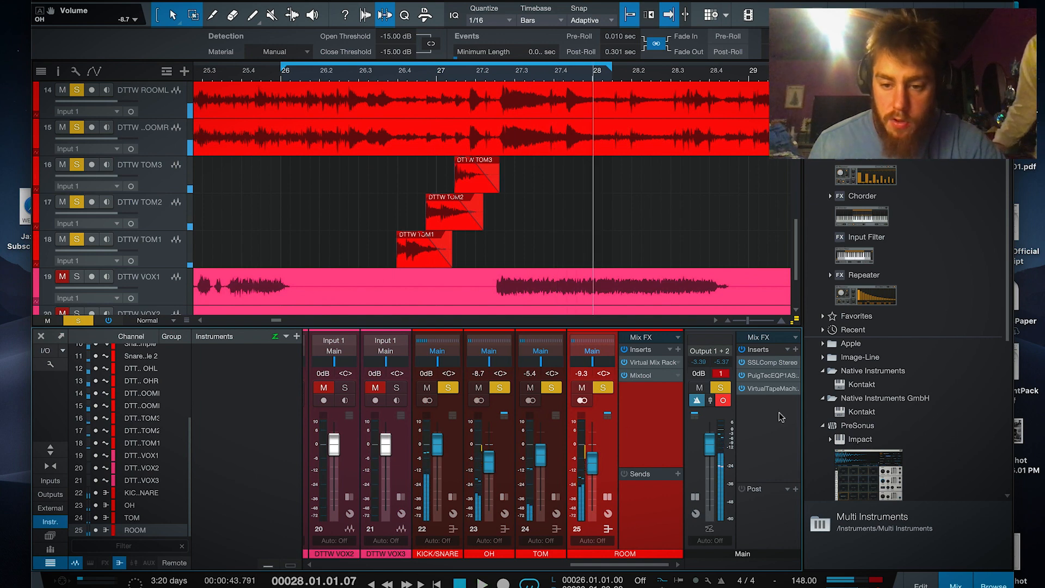
pyautogui.click(723, 401)
pyautogui.click(286, 76)
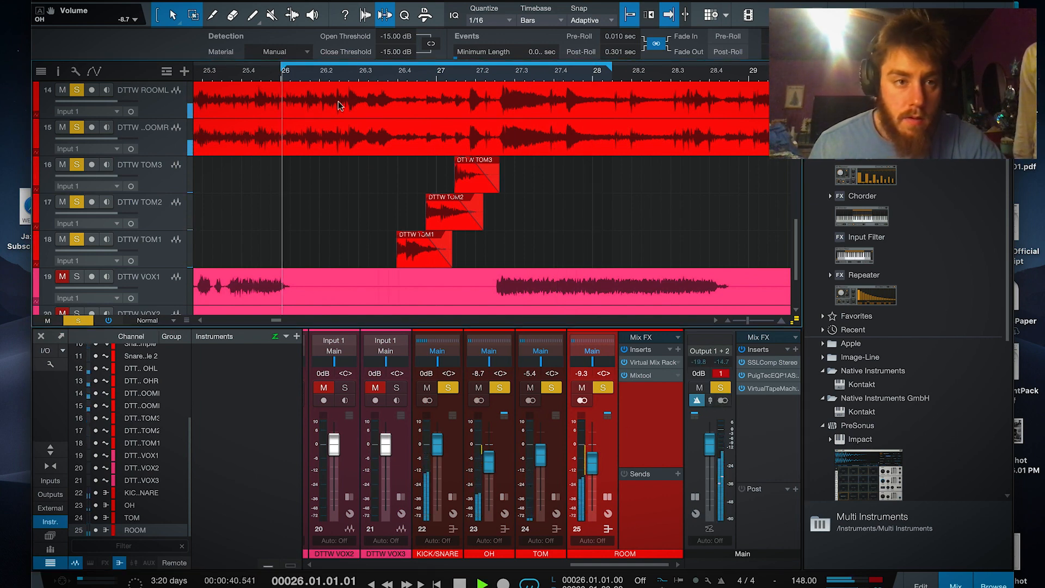
pyautogui.press('space')
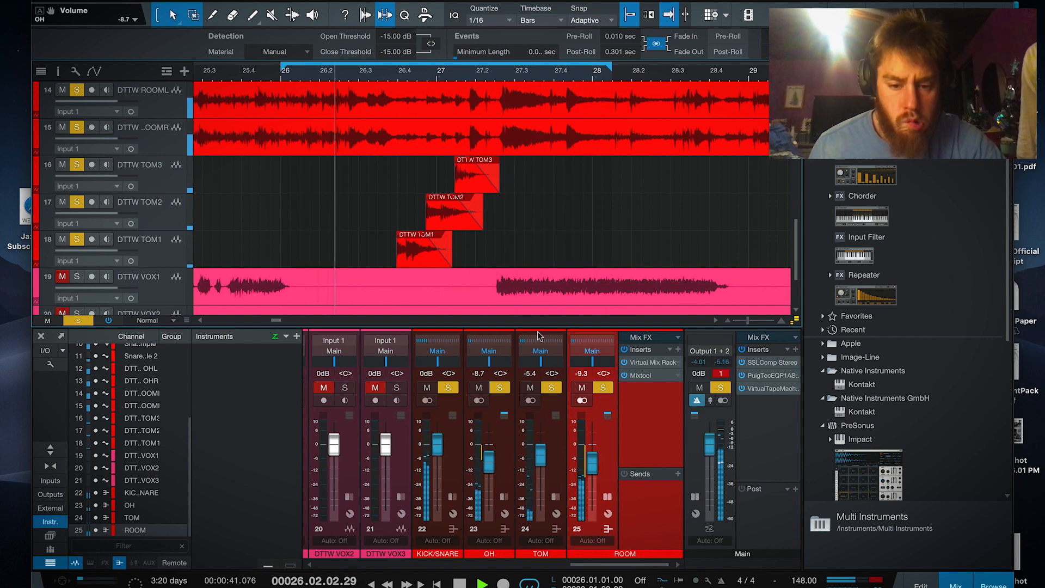
# - Raise the TOM bus to -4.6 dB and insert the Kilohearts Transient Shaper on it
pyautogui.moveTo(535, 431)
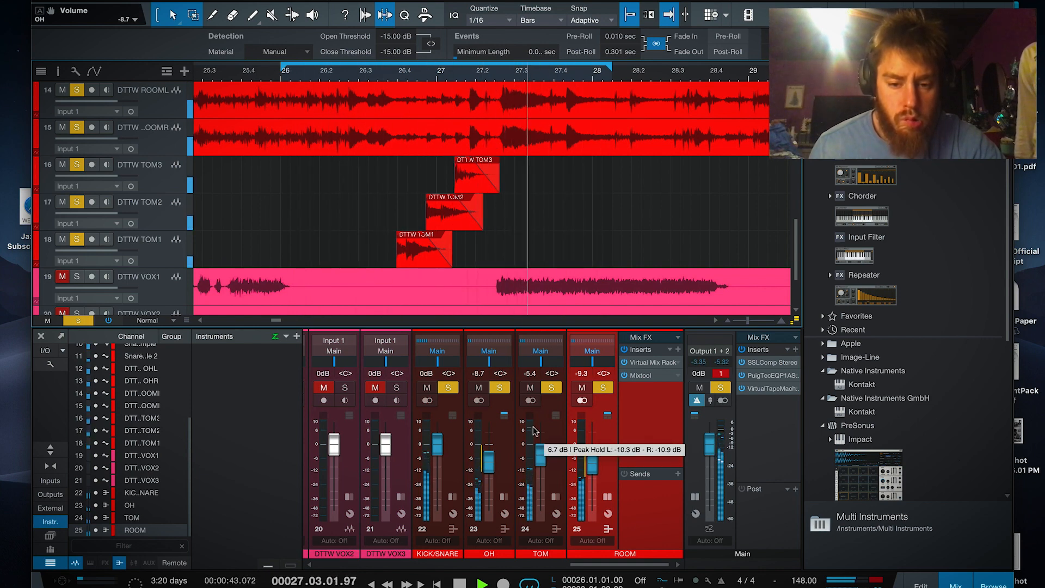
pyautogui.click(549, 454)
pyautogui.click(626, 350)
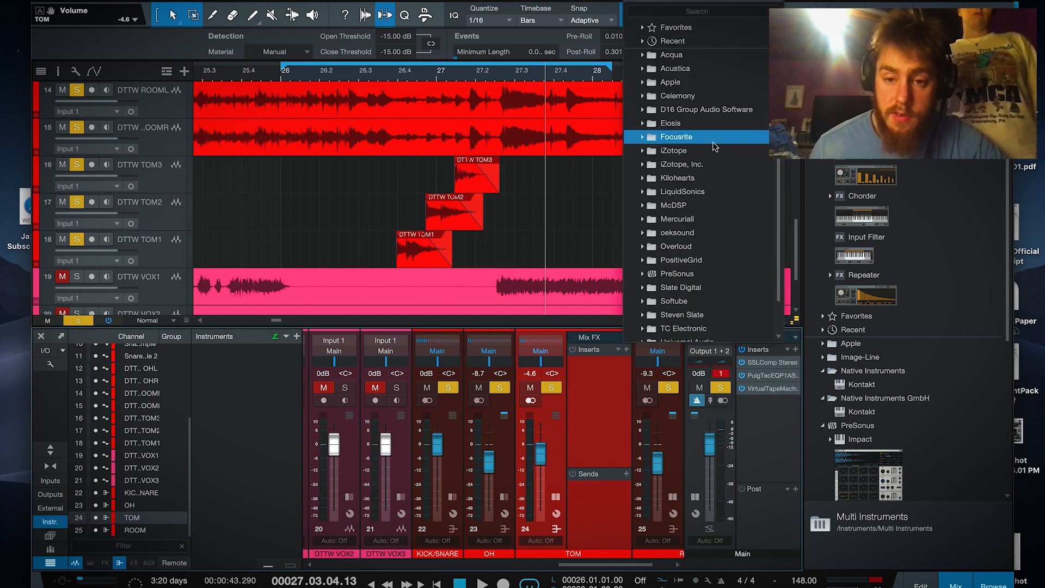
pyautogui.click(678, 177)
pyautogui.click(686, 327)
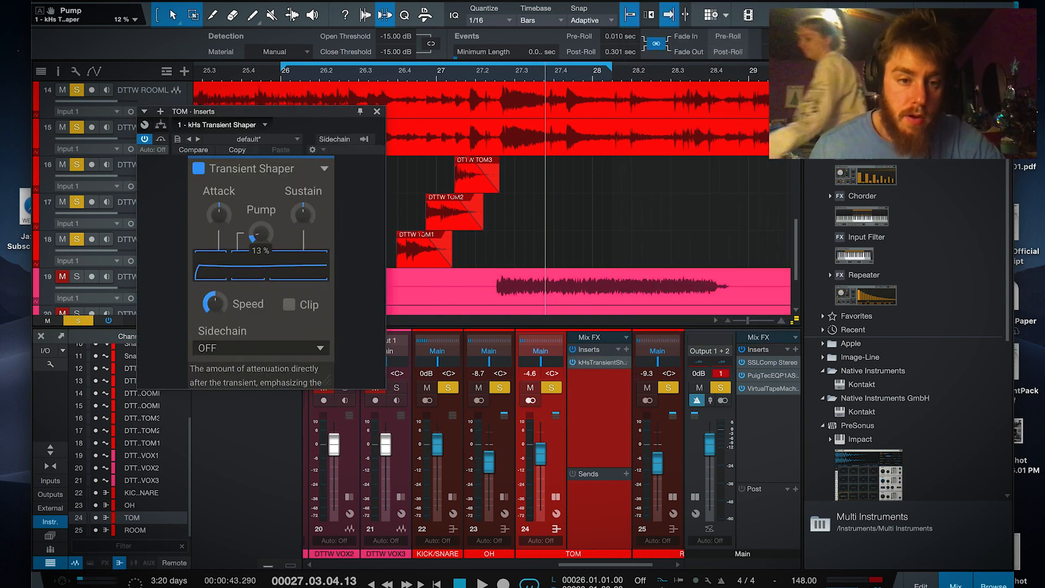
# - Set the Transient Shaper's attack to 100% and pump to about 13% with Clip on, and close its window
pyautogui.moveTo(218, 214); pyautogui.dragTo(218, 194)
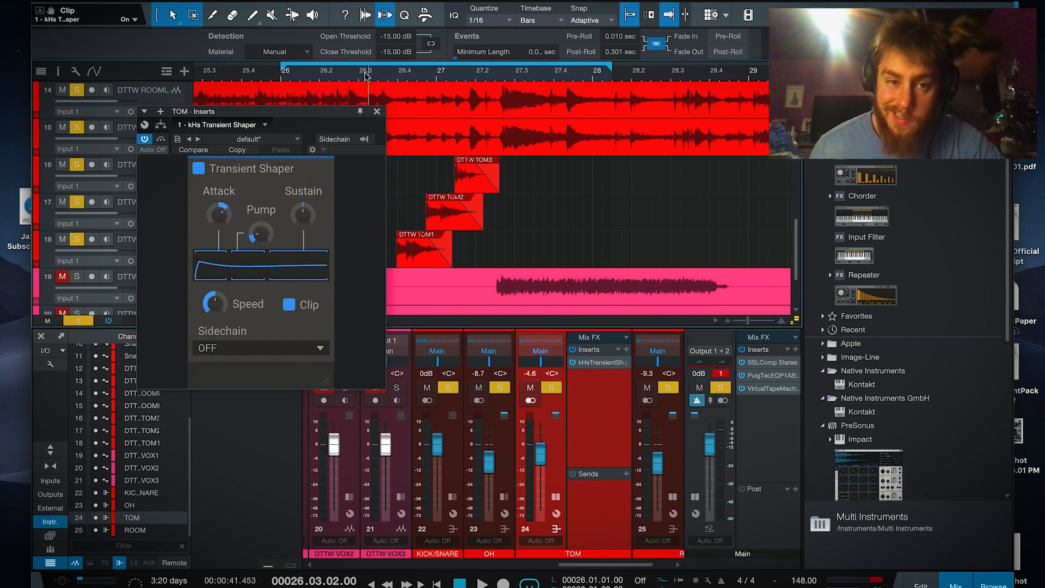
pyautogui.moveTo(298, 119); pyautogui.dragTo(262, 152)
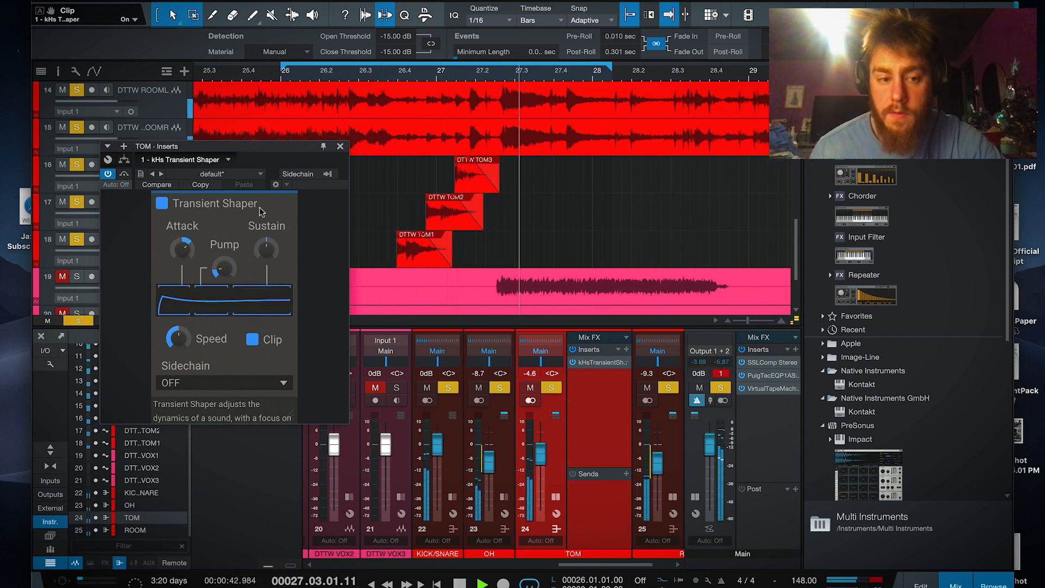
pyautogui.moveTo(188, 250); pyautogui.dragTo(187, 221)
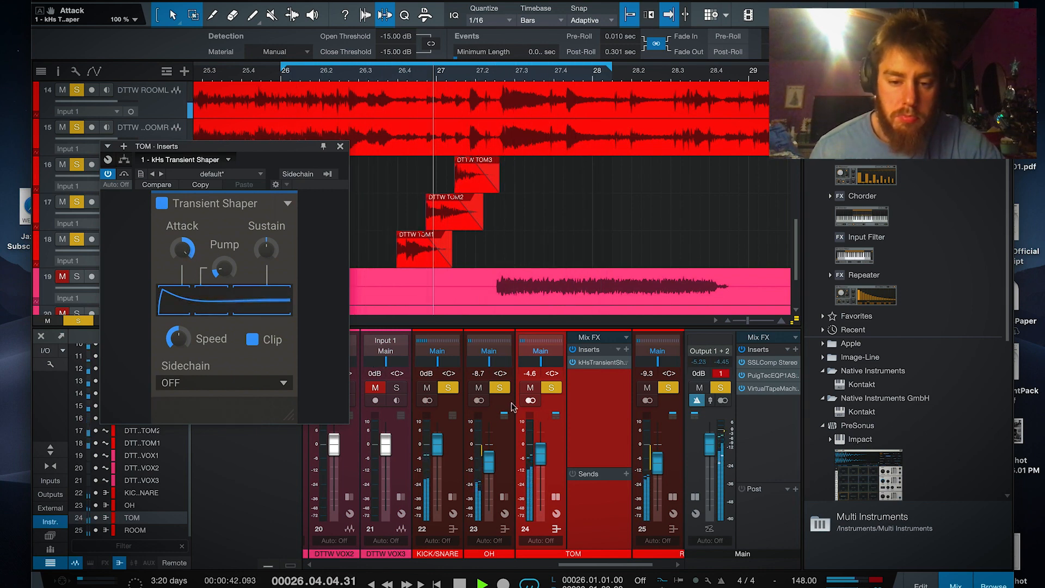
pyautogui.click(340, 146)
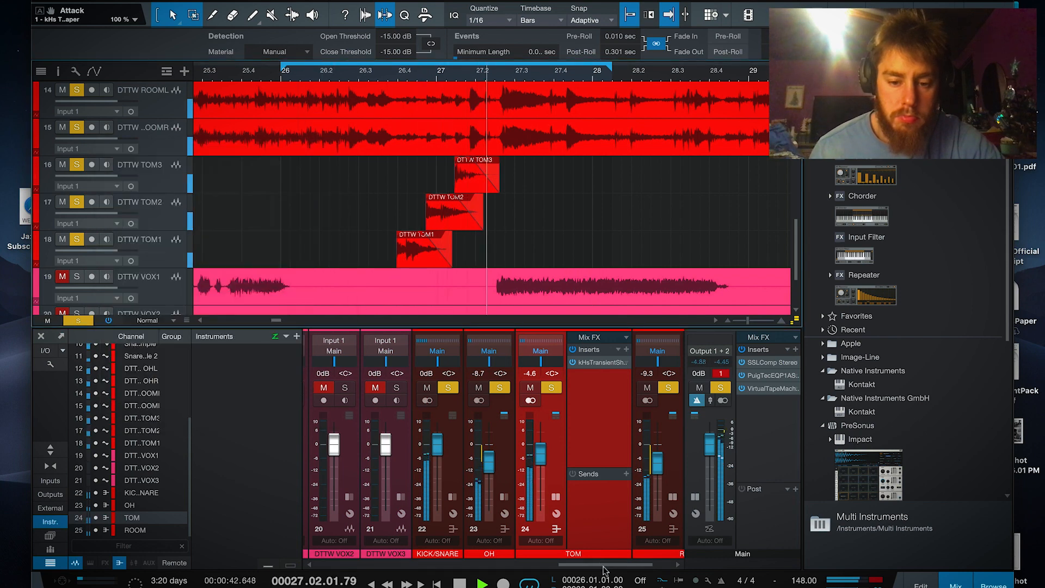
# - Play back the drum mix around bars 26 to 28 and check the individual tom tracks and bus levels
pyautogui.press('space')
pyautogui.moveTo(601, 566); pyautogui.dragTo(517, 552)
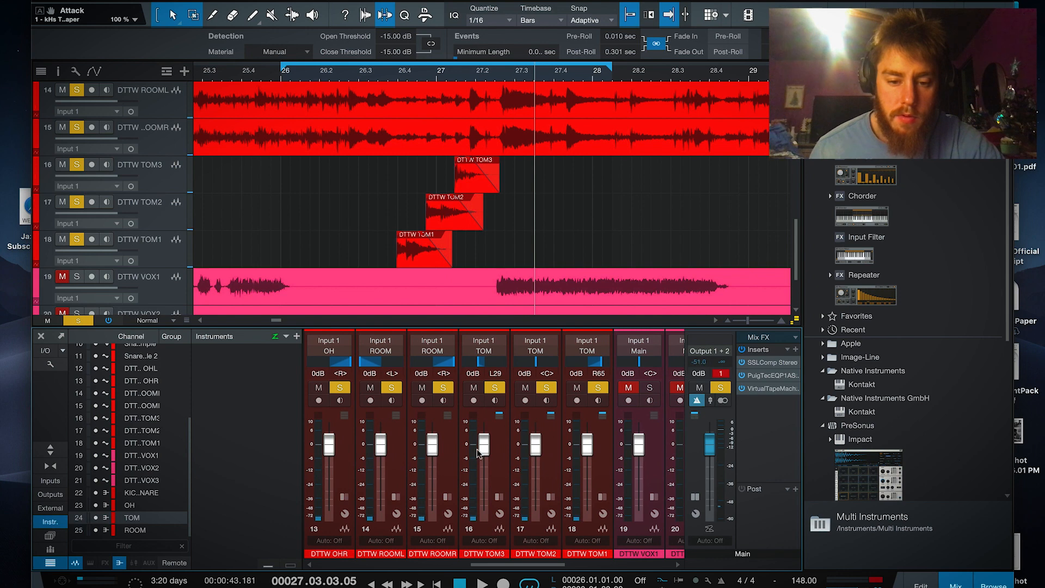
pyautogui.press('space')
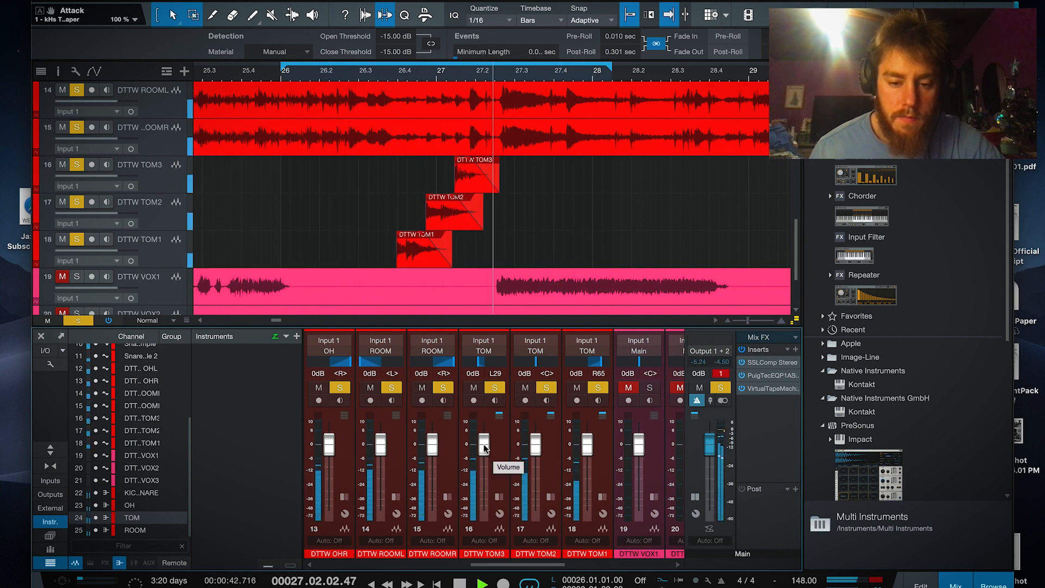
pyautogui.press('space')
pyautogui.moveTo(544, 566); pyautogui.dragTo(649, 544)
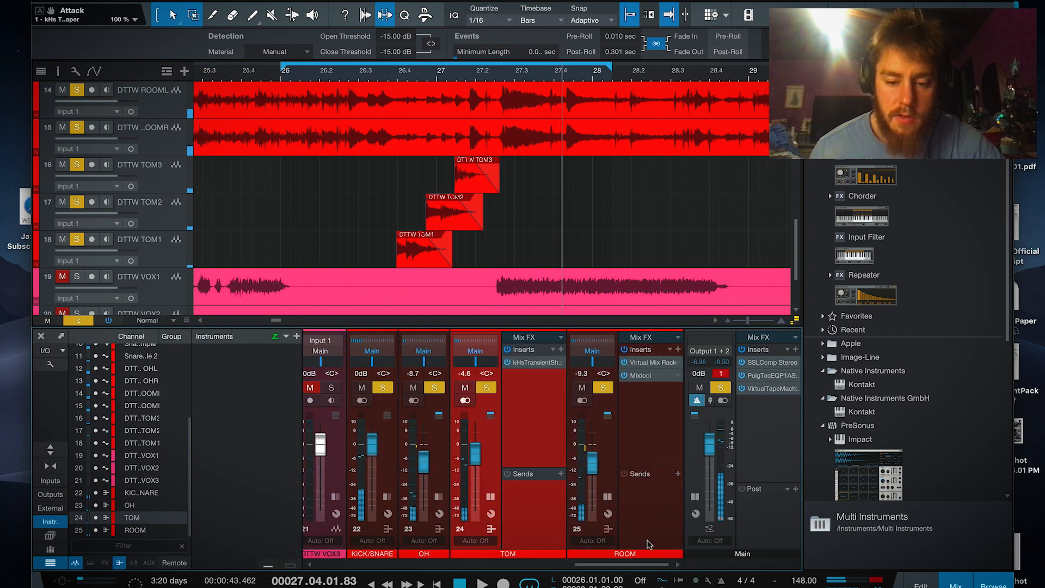
pyautogui.click(285, 75)
pyautogui.press('space')
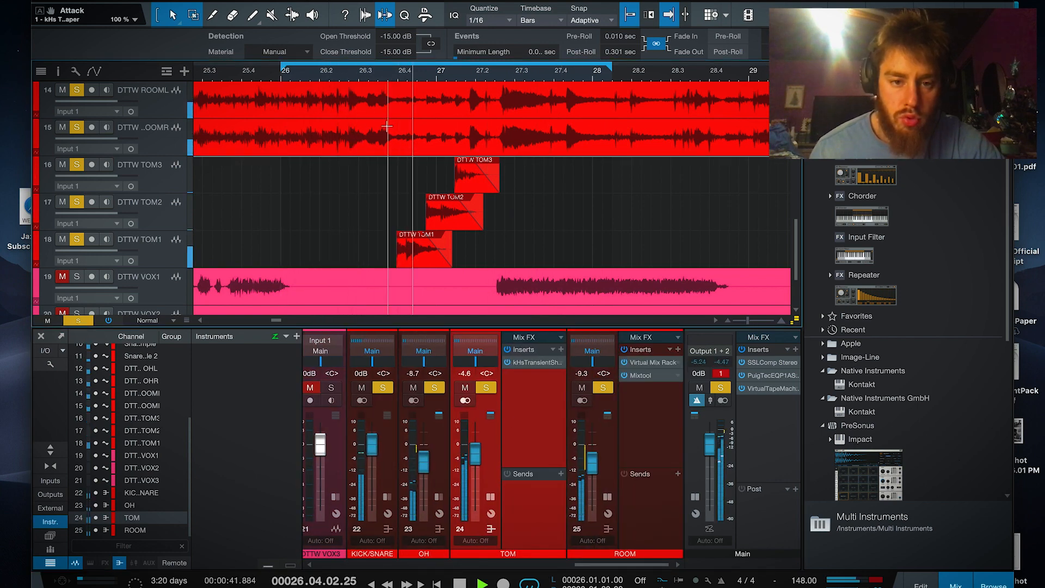
pyautogui.press('space')
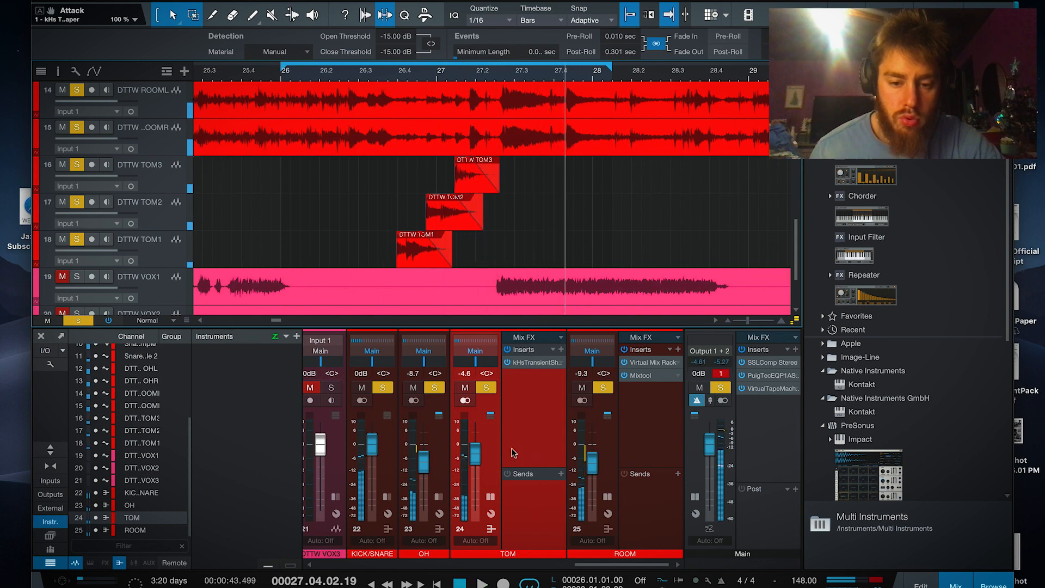
# - Open the Infinity EQ on the DTTW TOM3 track and lower its low-cut band to about 30 Hz with a 9.99 dB/Oct slope
pyautogui.moveTo(629, 570); pyautogui.dragTo(539, 538)
pyautogui.doubleClick(452, 466)
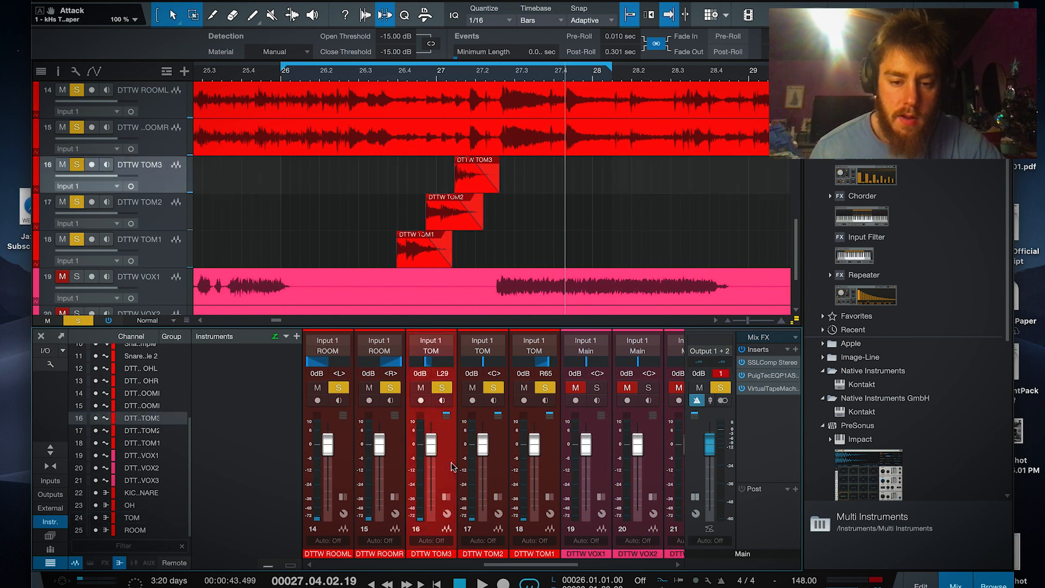
pyautogui.click(479, 350)
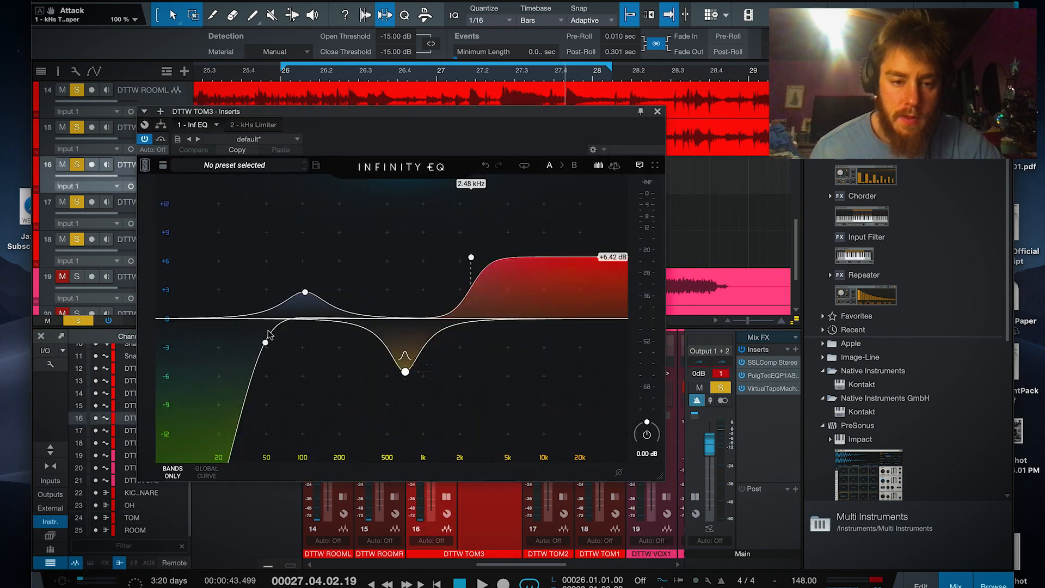
pyautogui.press('space')
pyautogui.moveTo(265, 345); pyautogui.dragTo(238, 340)
pyautogui.scroll(-3, 244, 344)
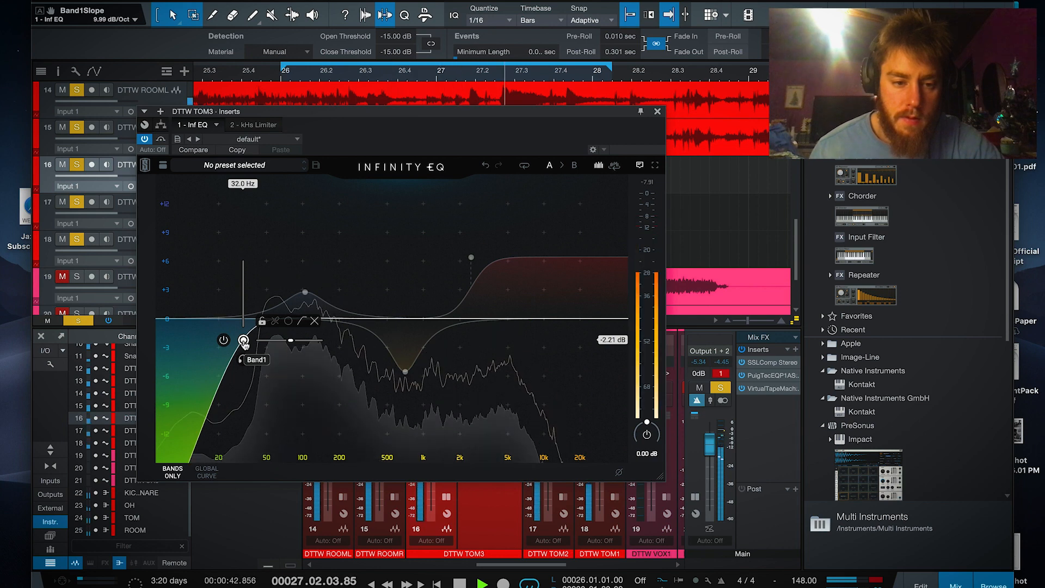
# - Move TOM3's low boost to 66.1 Hz at +3.57 dB, reduce the mid cut to about -2 dB, and close the EQ window
pyautogui.moveTo(303, 296); pyautogui.dragTo(286, 287)
pyautogui.moveTo(405, 372); pyautogui.dragTo(393, 340)
pyautogui.moveTo(287, 286); pyautogui.dragTo(281, 285)
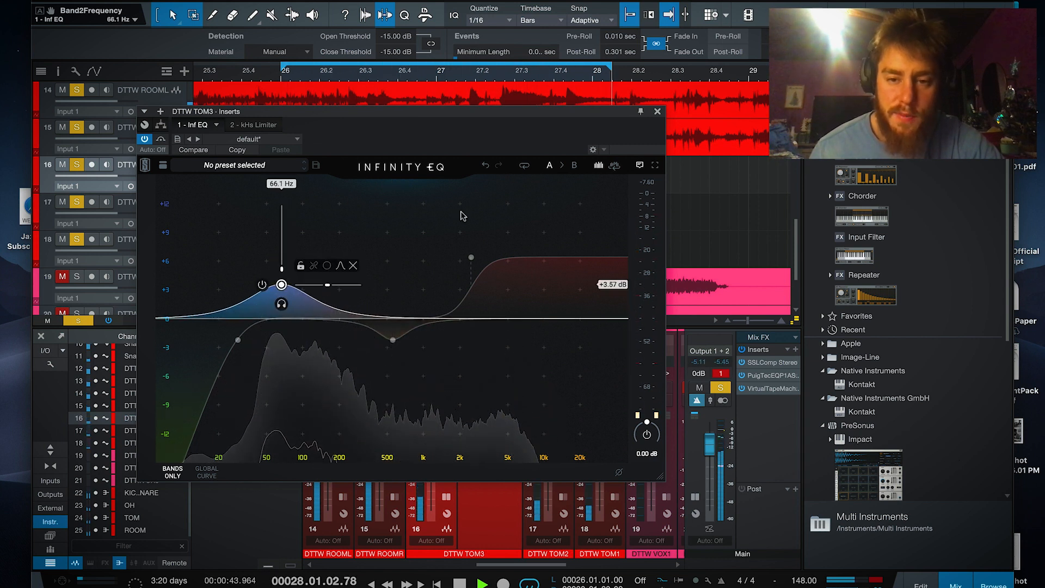
pyautogui.click(659, 111)
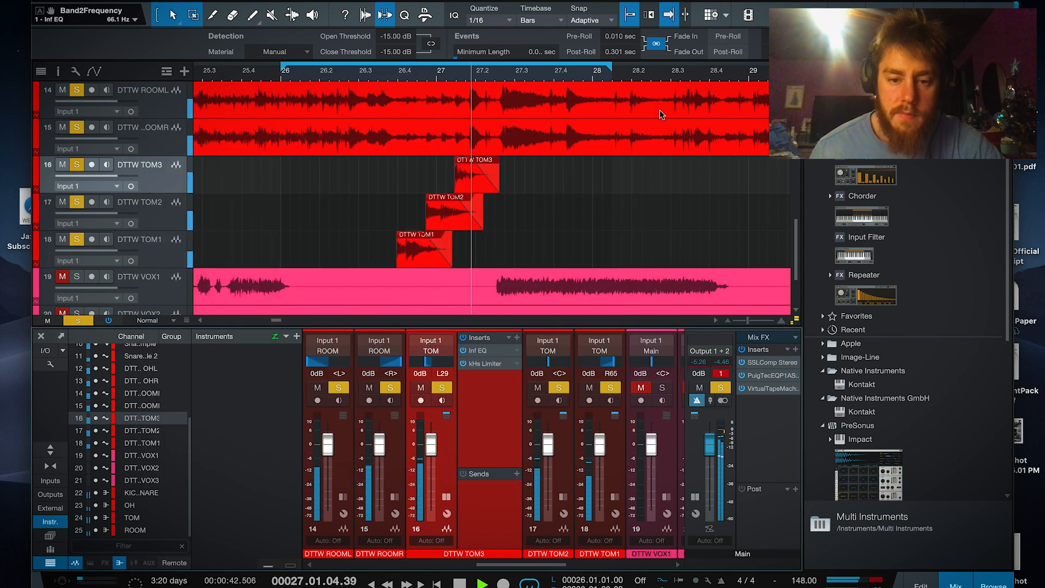
# - Collapse the TOM and ROOM bus channels in the mixer while the toms play, then stop playback
pyautogui.moveTo(562, 564); pyautogui.dragTo(660, 568)
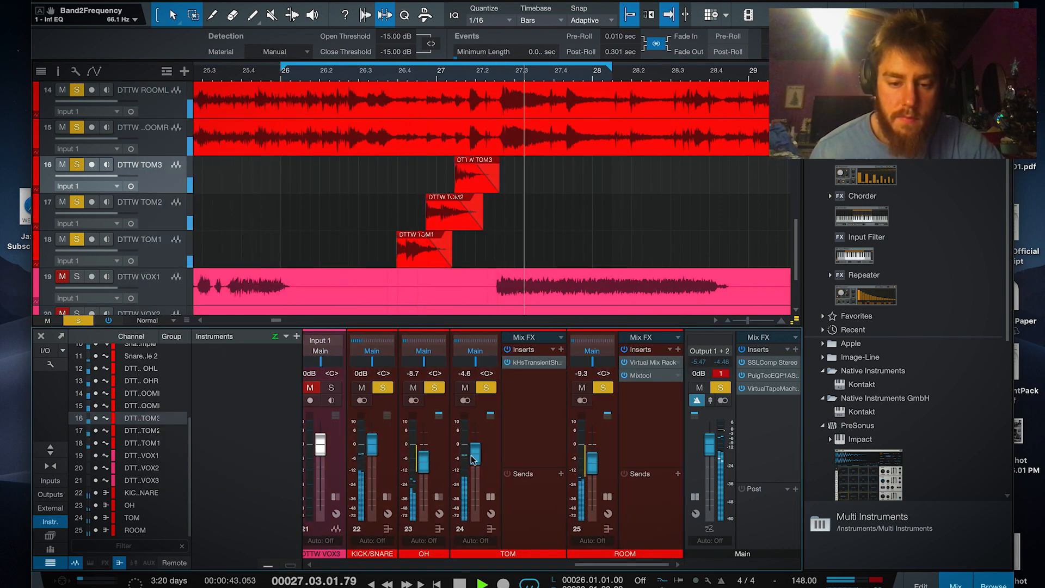
pyautogui.doubleClick(491, 453)
pyautogui.doubleClick(610, 449)
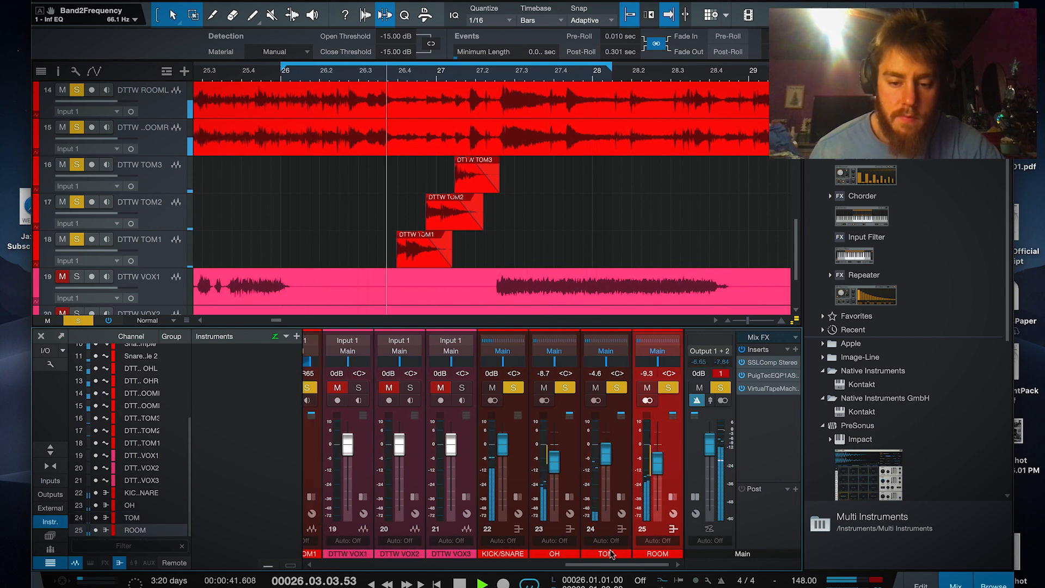
pyautogui.press('space')
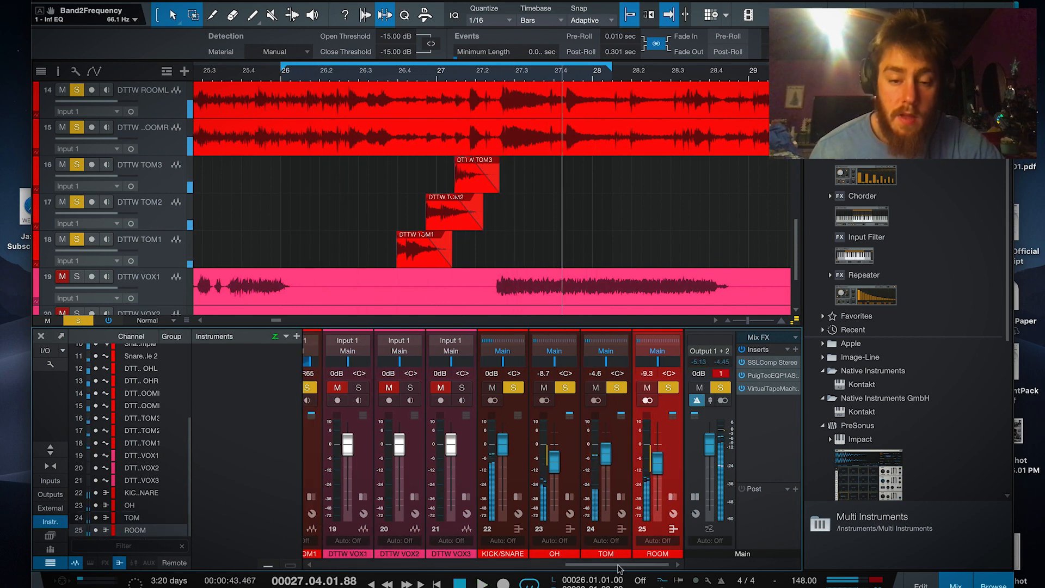
# - Expand the DTTW SNARE channel, play the drums, and raise the Snare Sample track to -2.5 dB
pyautogui.moveTo(618, 569); pyautogui.dragTo(457, 550)
pyautogui.click(452, 497)
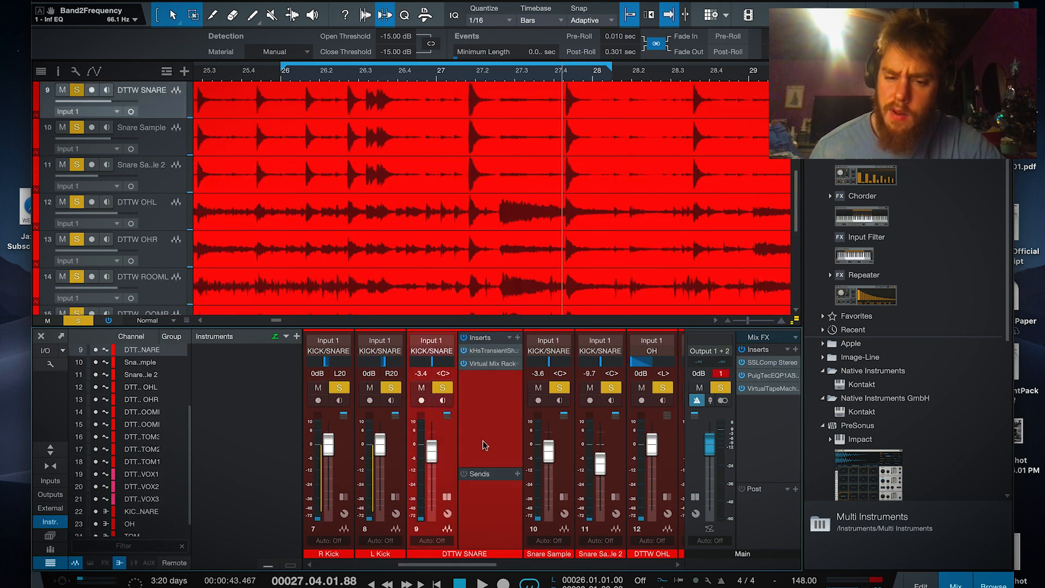
pyautogui.press('space')
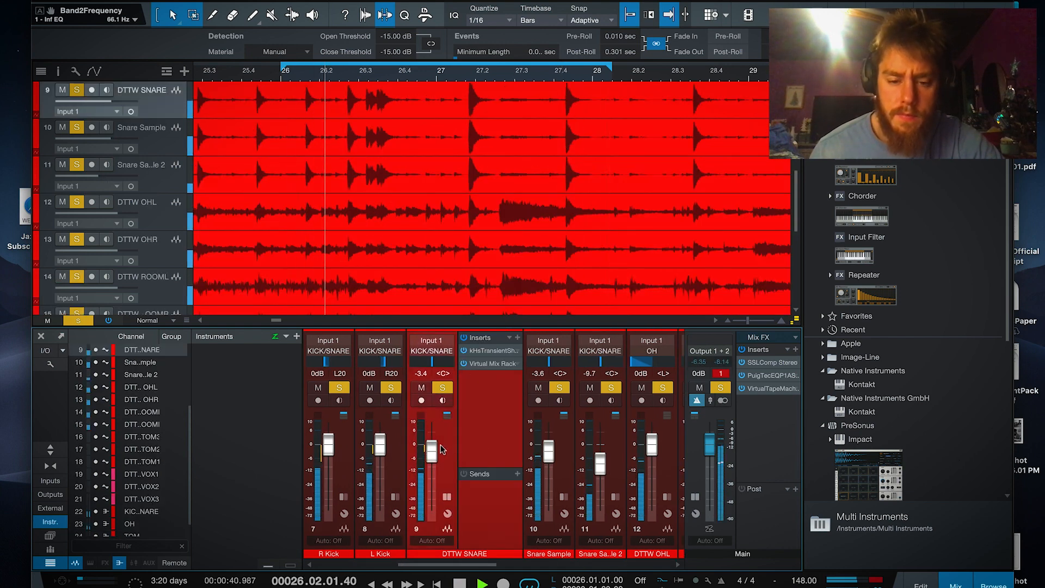
pyautogui.moveTo(547, 460); pyautogui.dragTo(547, 456)
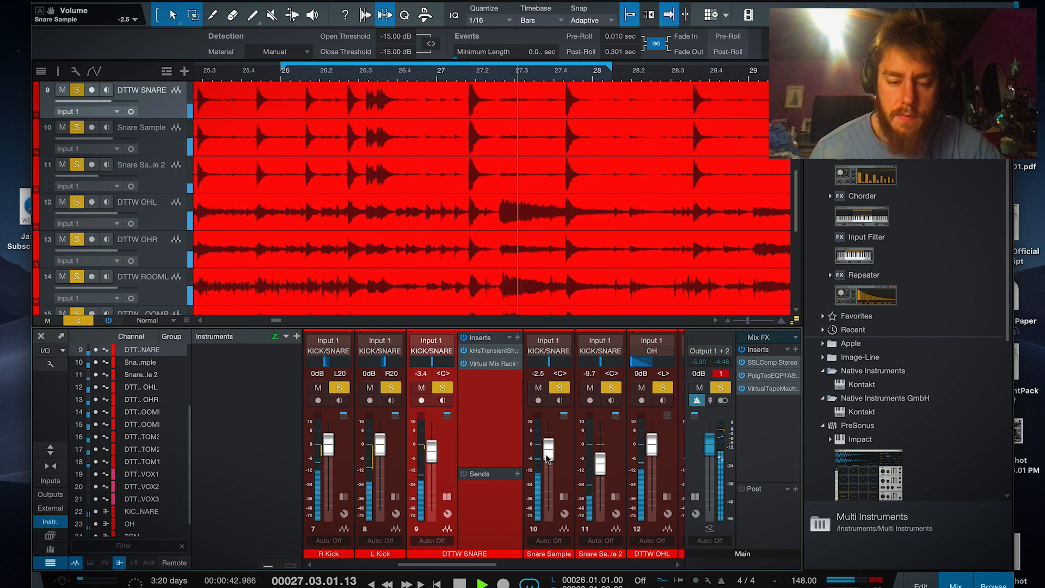
# - Insert the Slate Digital Virtual Tape Machines on the DTTW SNARE track
pyautogui.click(517, 338)
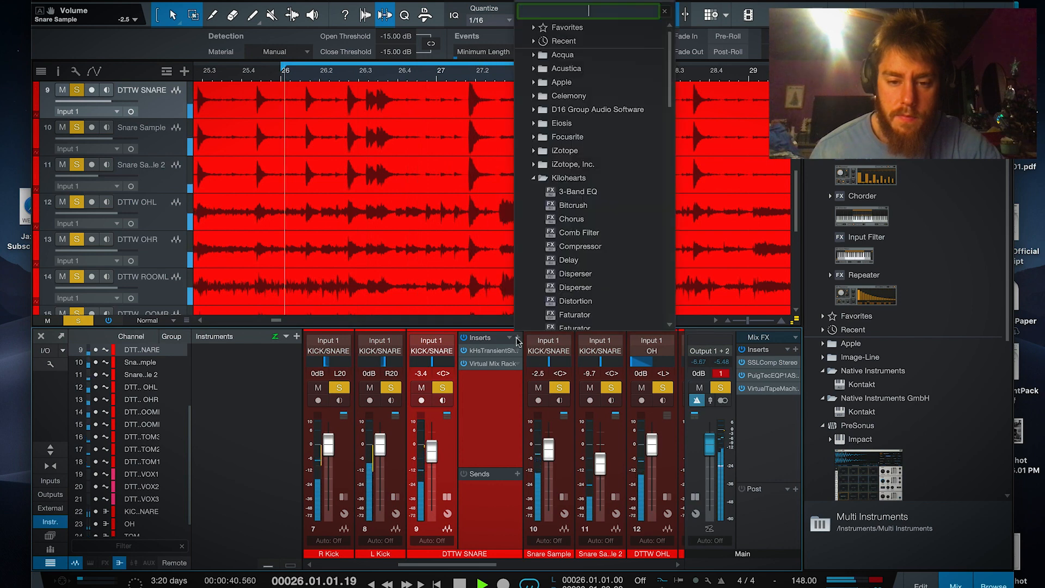
pyautogui.click(566, 177)
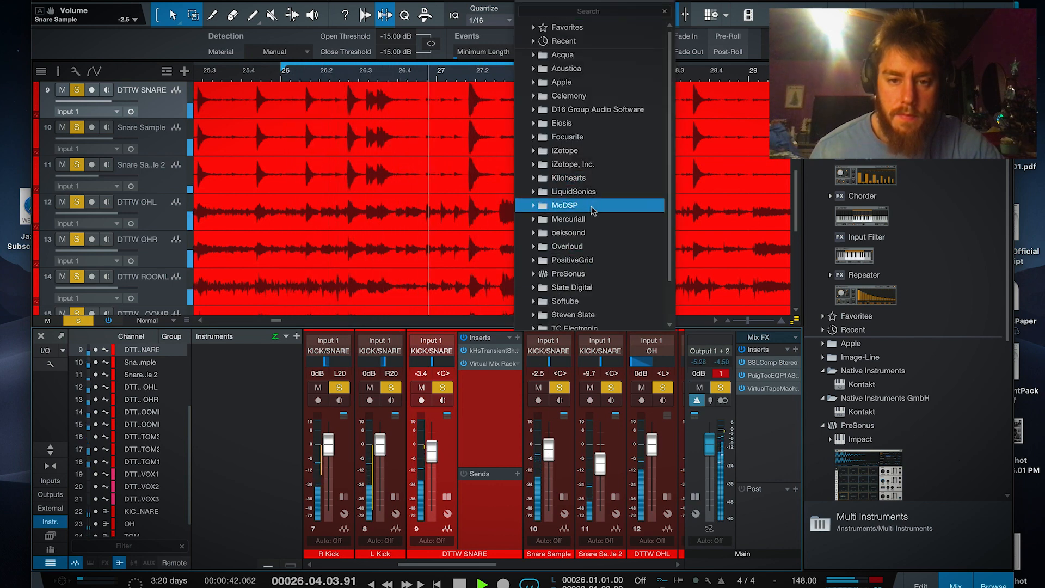
pyautogui.doubleClick(592, 288)
pyautogui.scroll(-10, 596, 286)
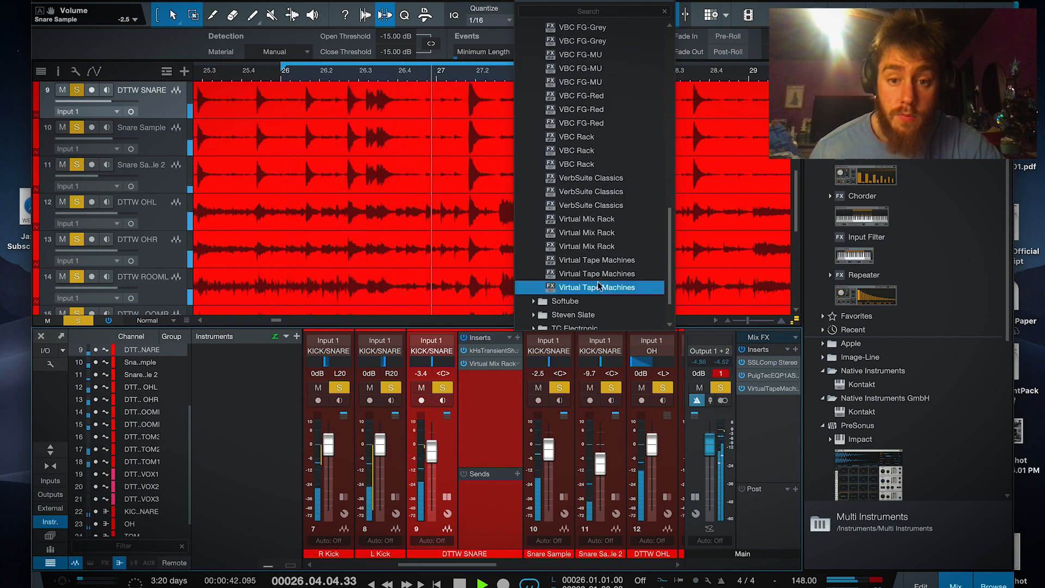
pyautogui.click(605, 261)
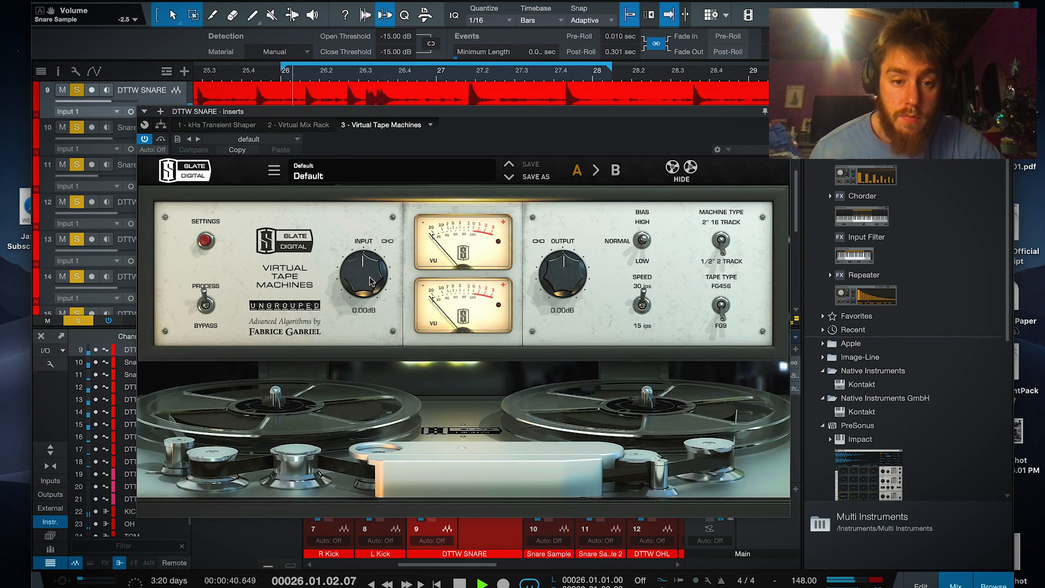
# - Set the tape machine's input to about +5.48 dB, speed to 15 ips and output to -1.16 dB, then close it and stop playback
pyautogui.moveTo(370, 281); pyautogui.dragTo(372, 261)
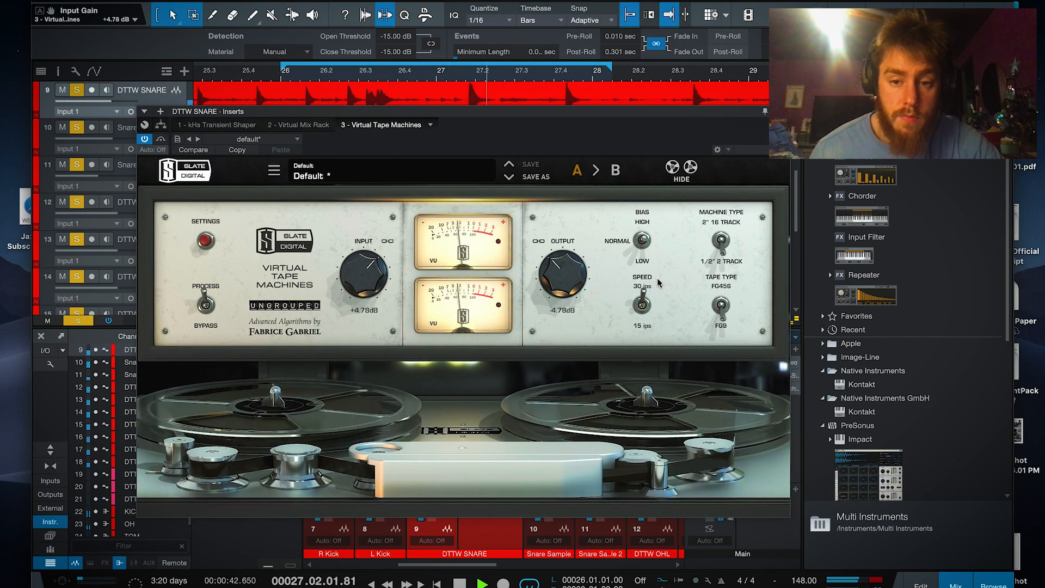
pyautogui.click(642, 303)
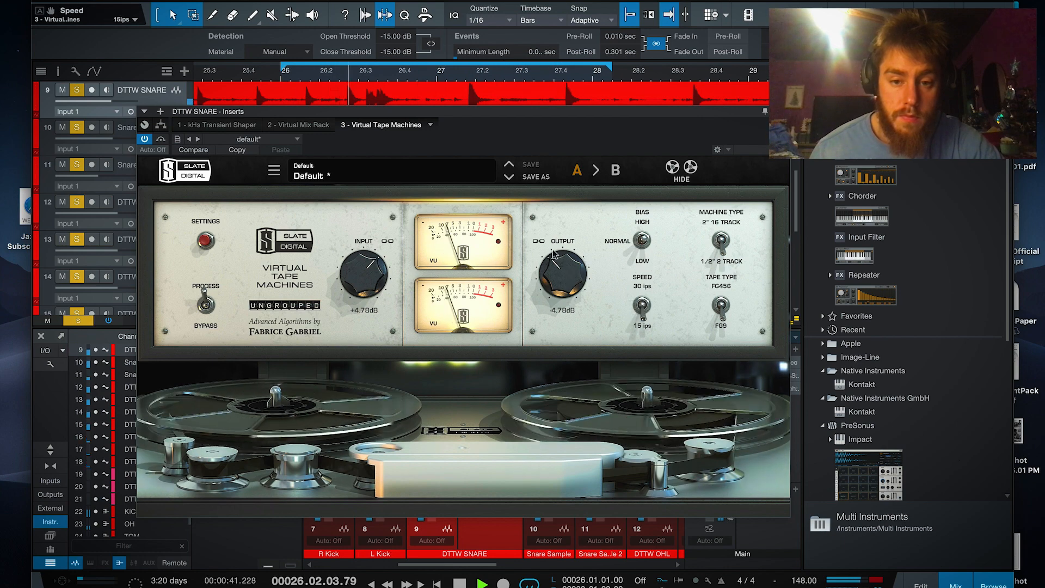
pyautogui.moveTo(553, 253); pyautogui.dragTo(568, 281)
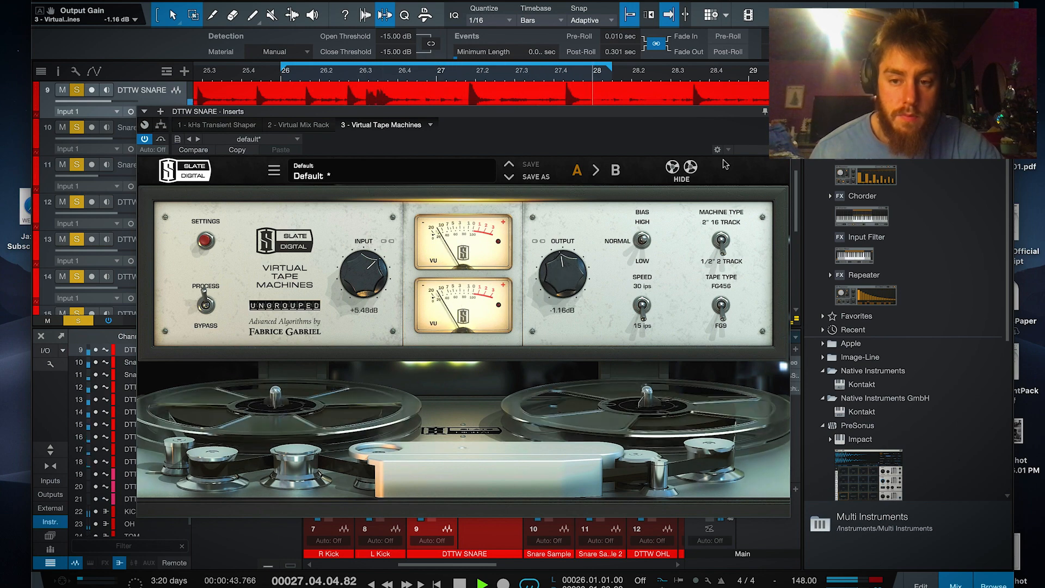
pyautogui.click(781, 112)
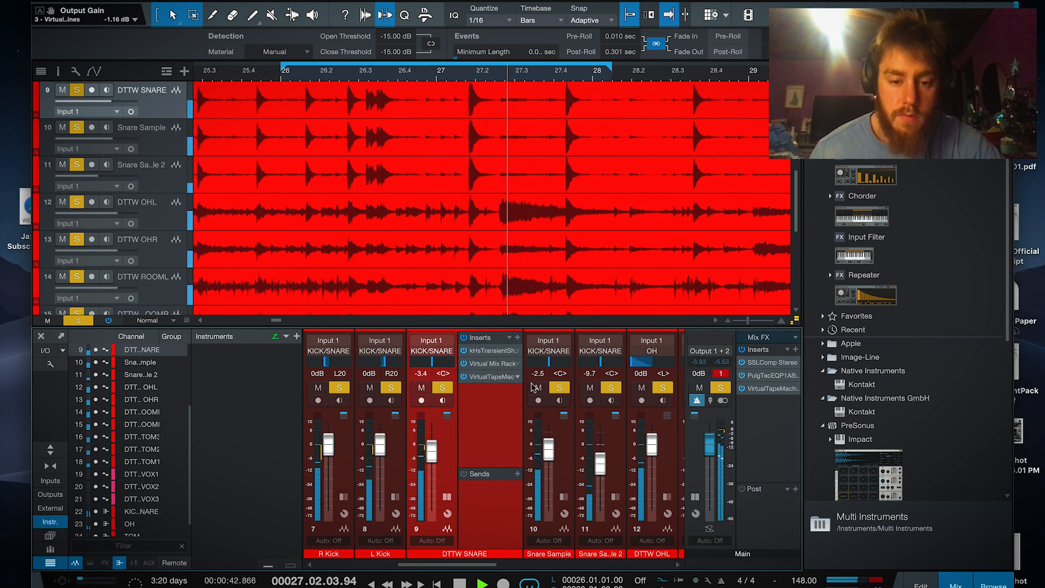
pyautogui.press('space')
pyautogui.doubleClick(456, 454)
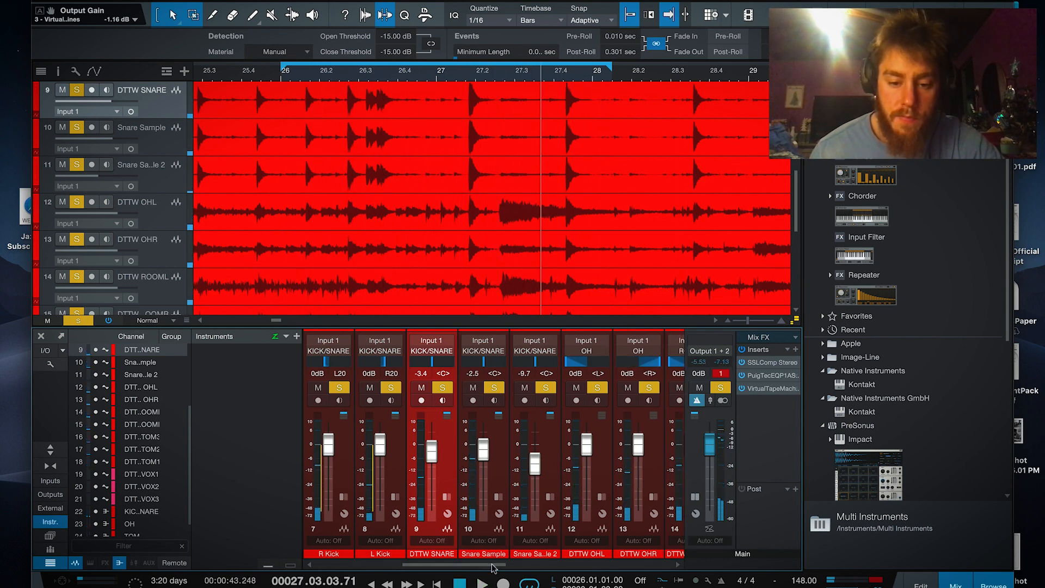
# - Route the KICK/SNARE, OH, TOM and ROOM buses to a new bus and name it DRUM
pyautogui.moveTo(493, 567); pyautogui.dragTo(711, 559)
pyautogui.click(528, 458)
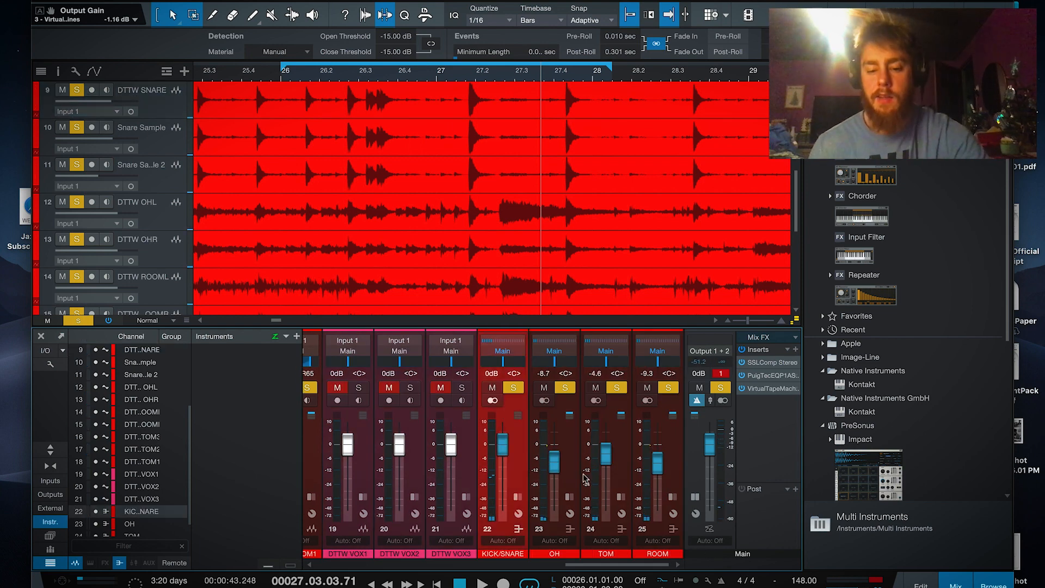
pyautogui.keyDown('shift'); pyautogui.click(680, 462); pyautogui.keyUp('shift')
pyautogui.rightClick(502, 358)
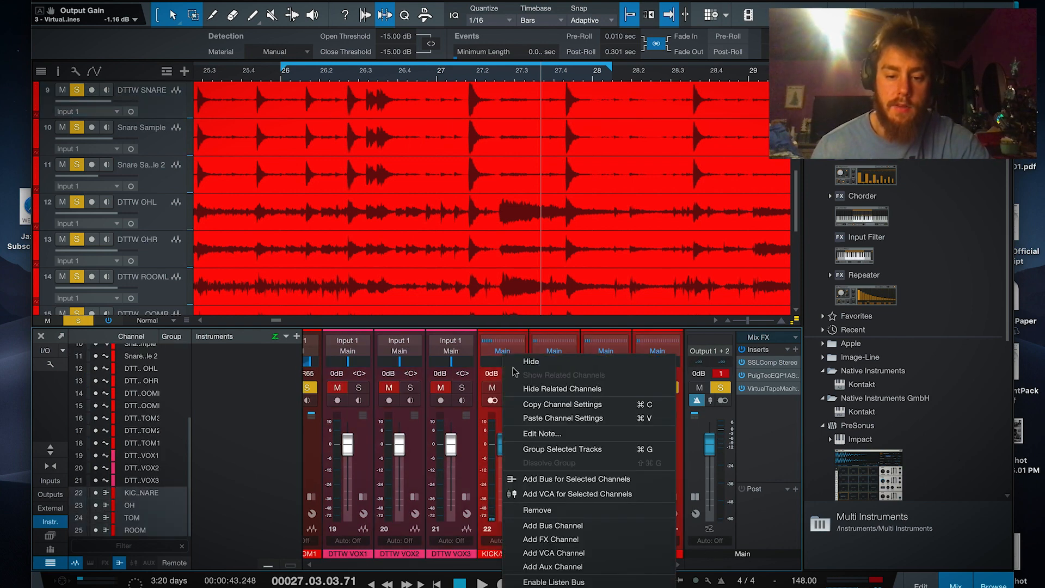
pyautogui.click(552, 479)
pyautogui.doubleClick(658, 554)
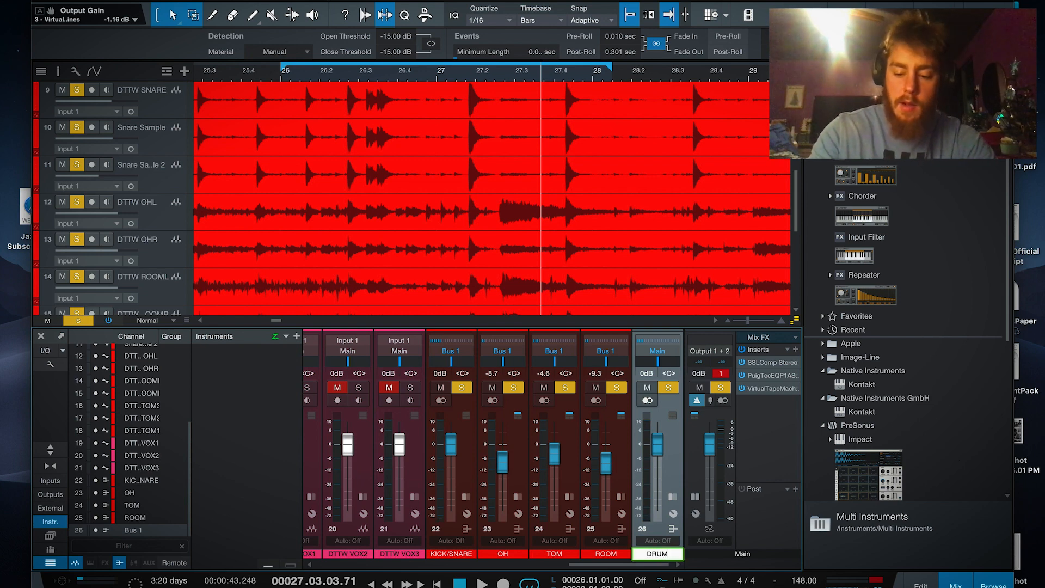
pyautogui.press('Return')
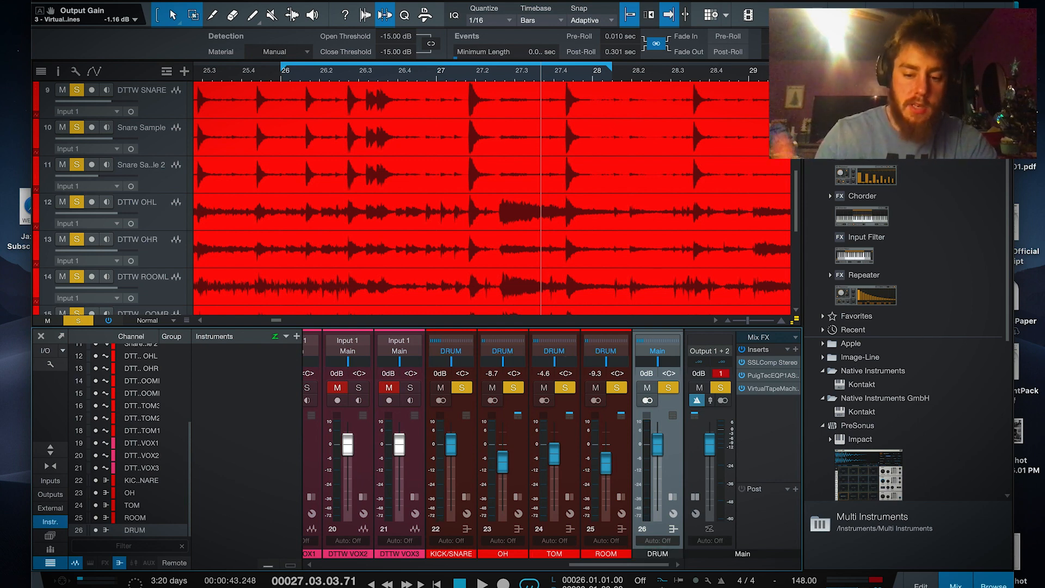
# - Expand the DRUM bus channel to show its inserts and sends, and save the song
pyautogui.doubleClick(671, 465)
pyautogui.click(100, 0)
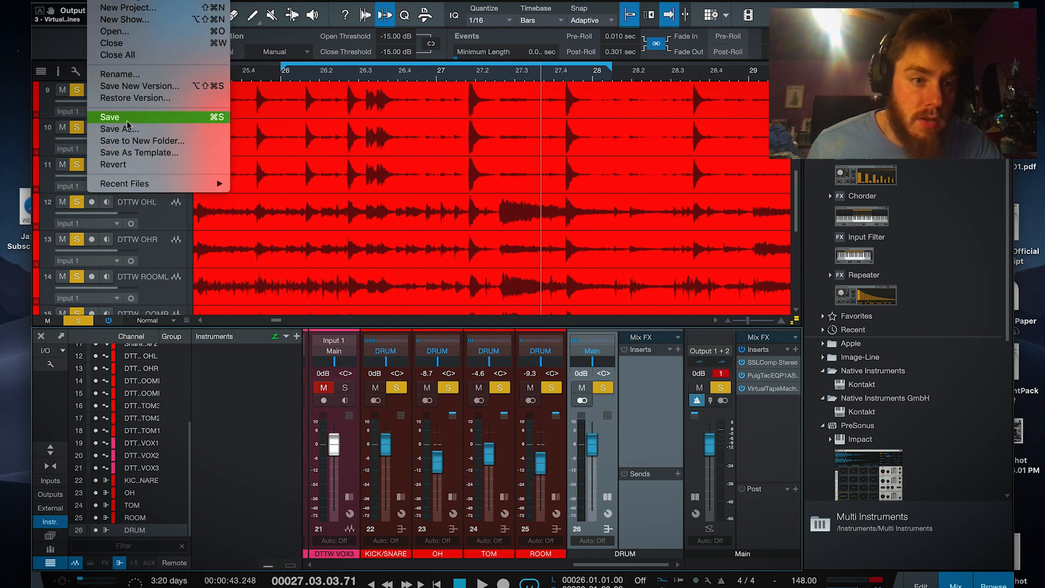
pyautogui.click(127, 120)
# - Play back the drum mix and set the ROOM bus level to -8.4 dB
pyautogui.click(282, 75)
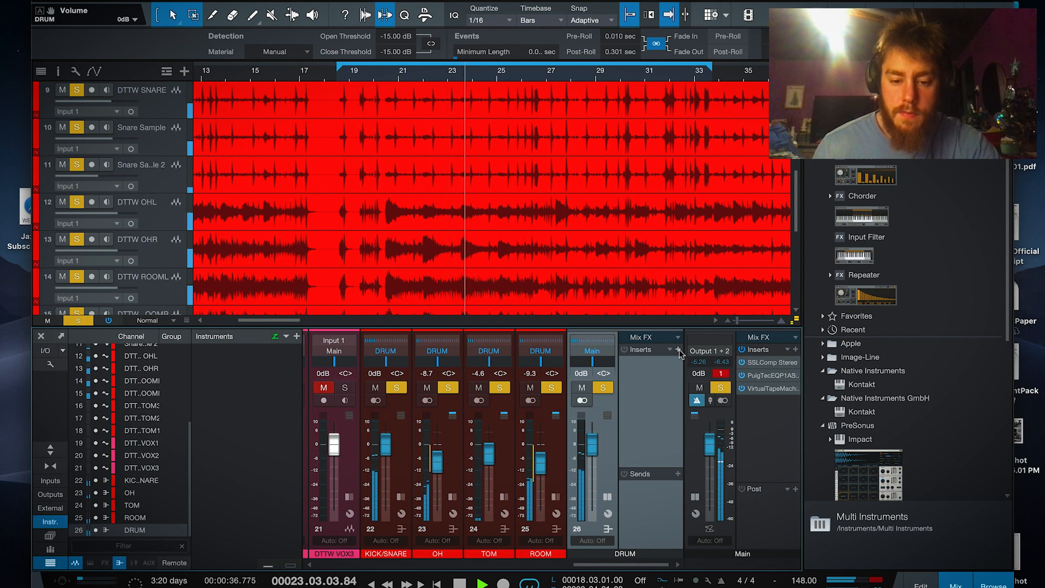
pyautogui.moveTo(541, 463); pyautogui.dragTo(541, 457)
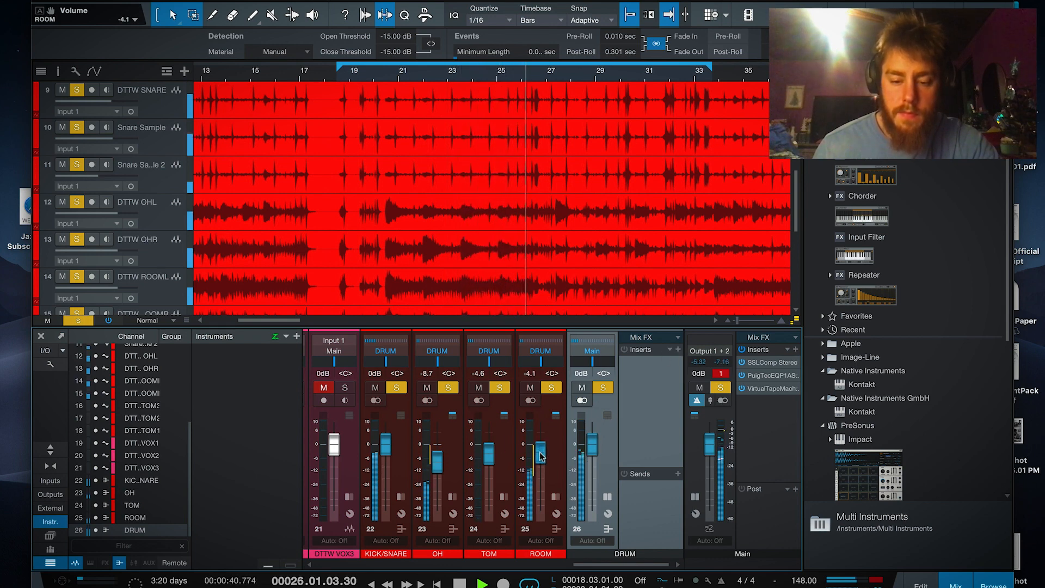
pyautogui.moveTo(540, 457); pyautogui.dragTo(541, 464)
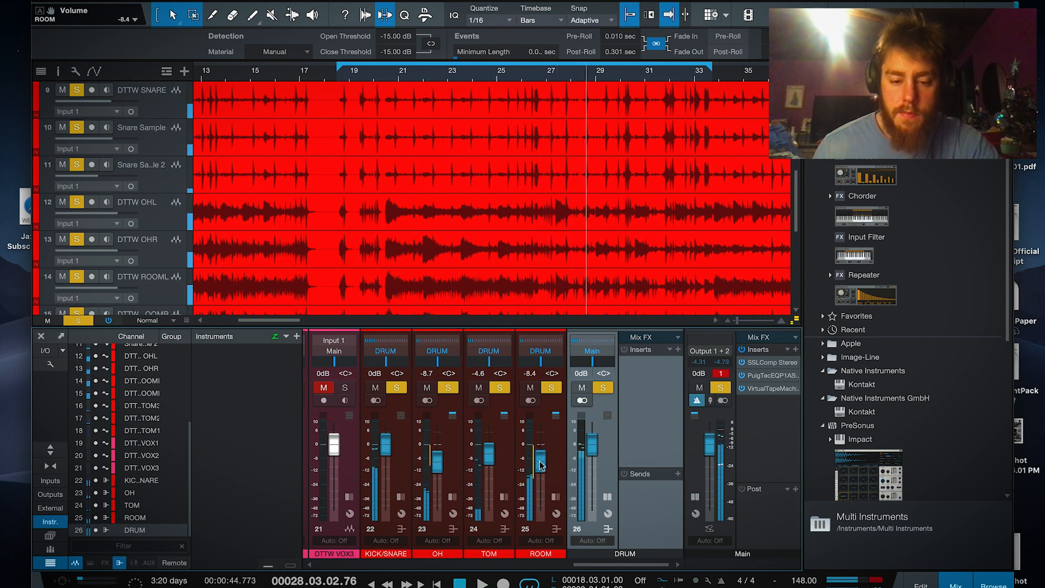
# - Add an FX channel send on the DRUM bus, name the FX channel DRUMROOMFX, and turn the send off
pyautogui.click(679, 475)
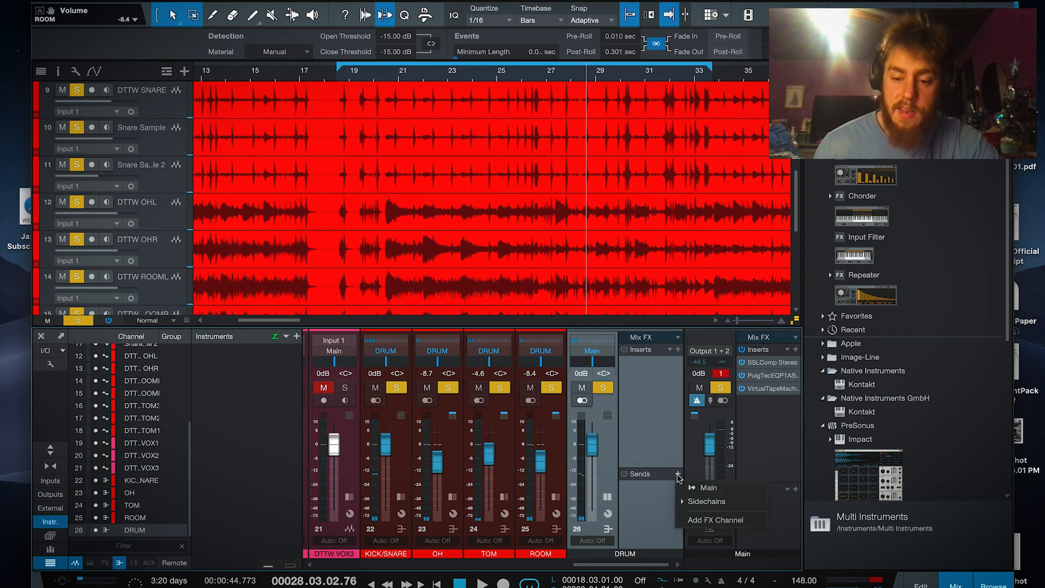
pyautogui.click(705, 518)
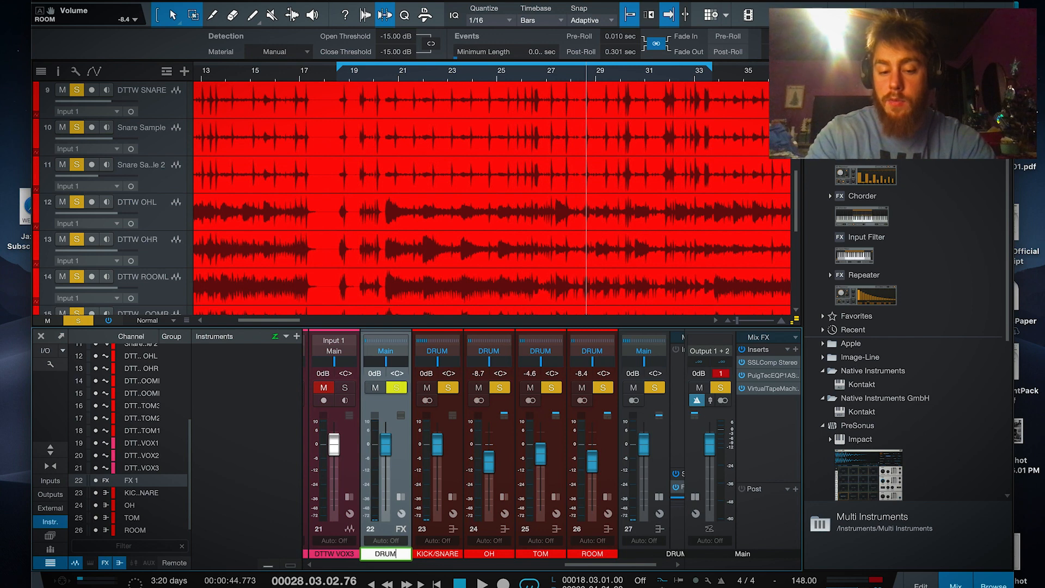
pyautogui.press('Return')
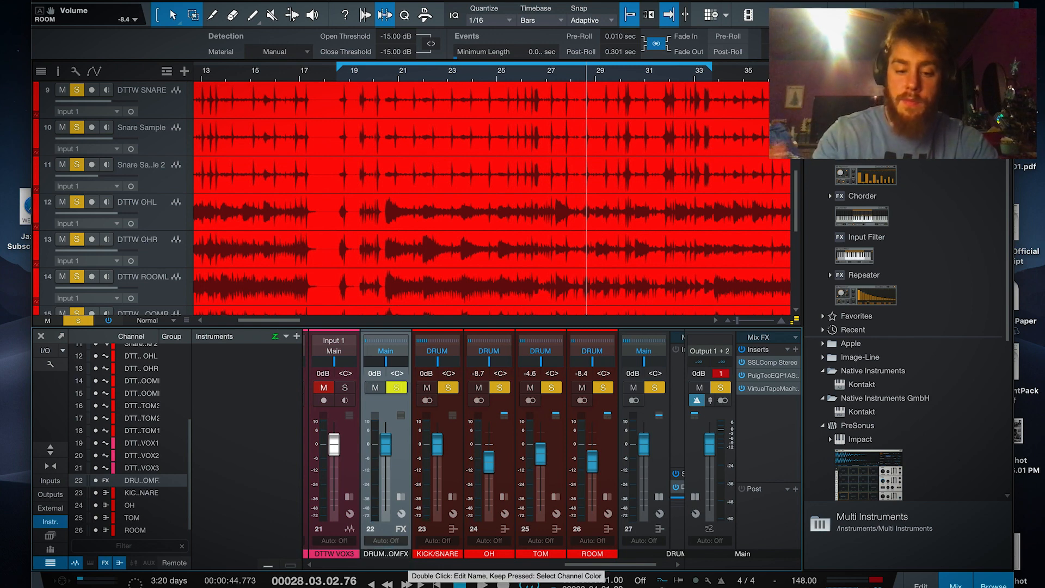
pyautogui.moveTo(634, 565); pyautogui.dragTo(676, 564)
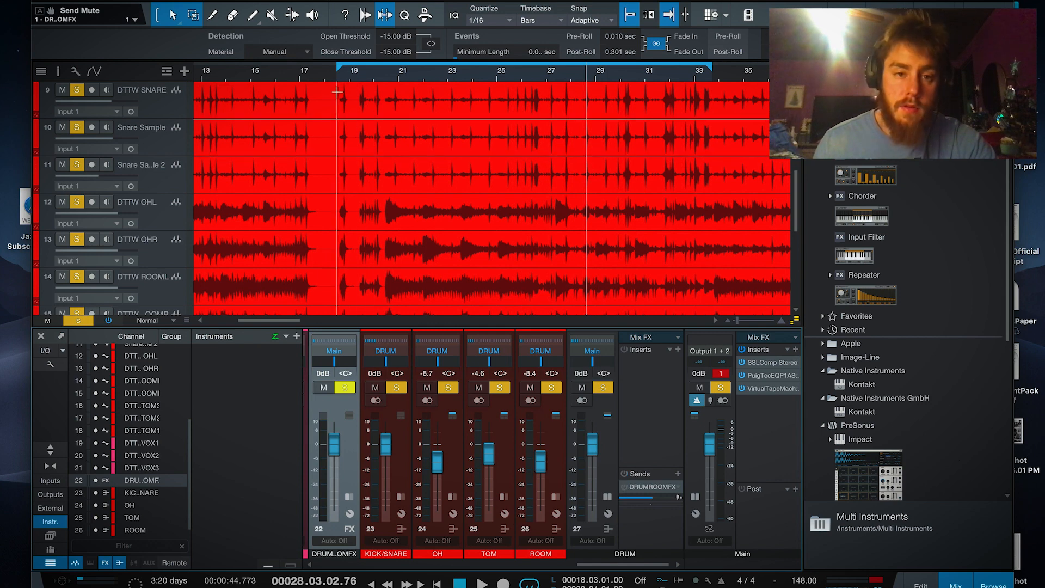
# - Play the drum mix from bar 18.4 to about bar 22 to hear it without the FX send
pyautogui.click(345, 73)
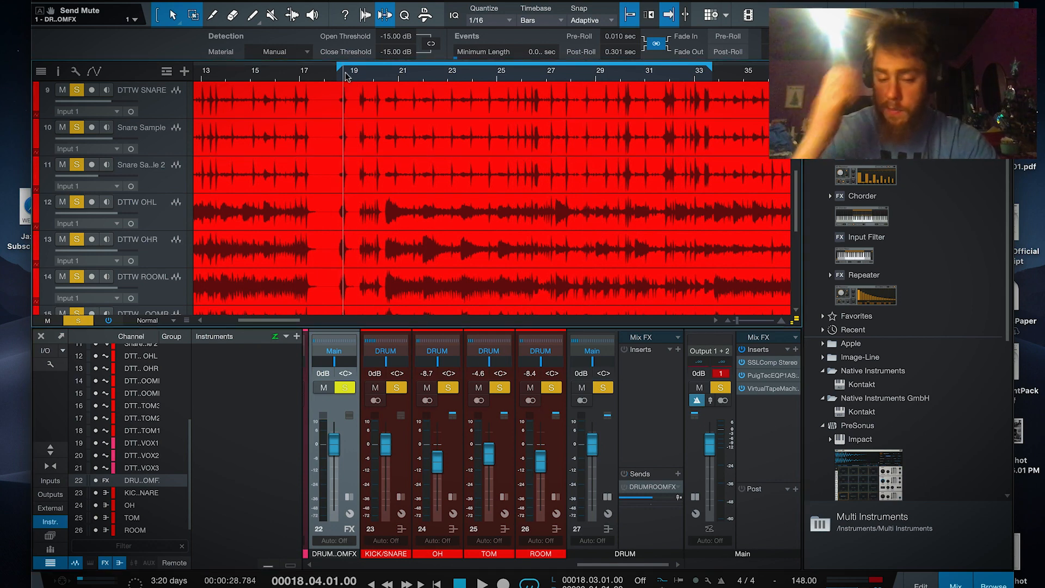
pyautogui.press('space')
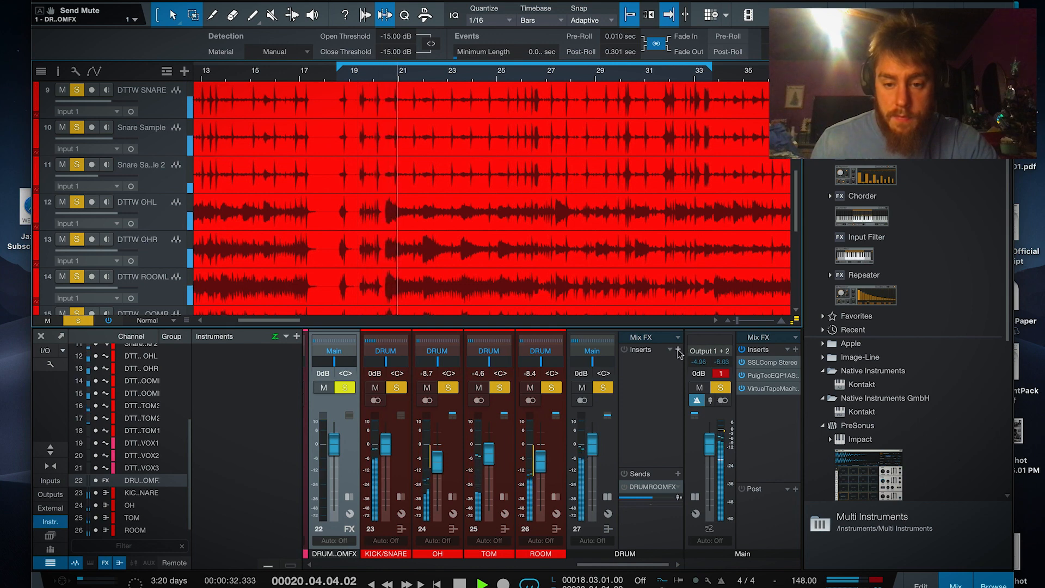
pyautogui.press('space')
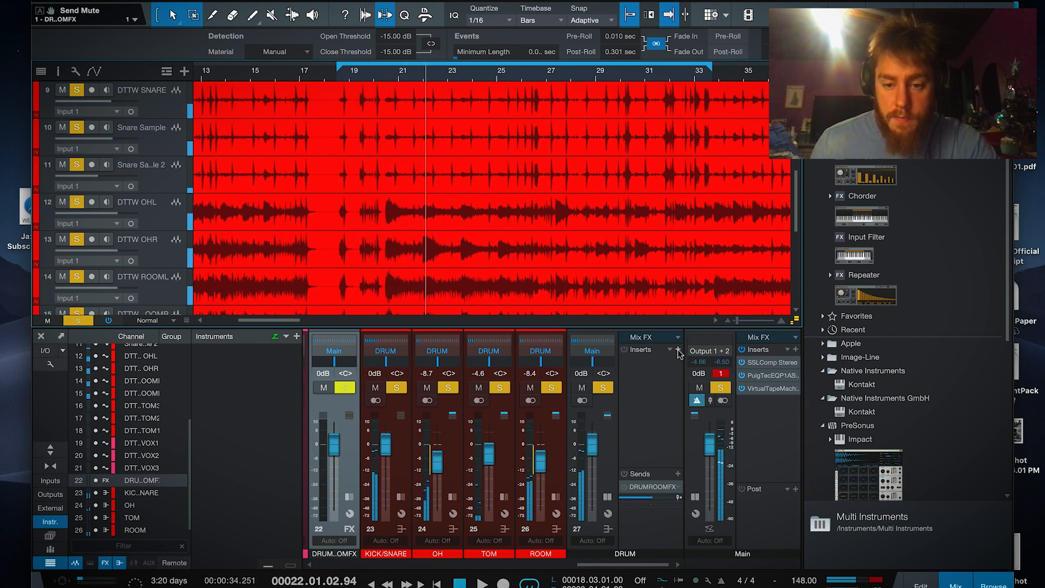
# - Search the plug-ins for MIXHUB and insert CLA MixHub Stereo on the DRUM bus
pyautogui.click(678, 350)
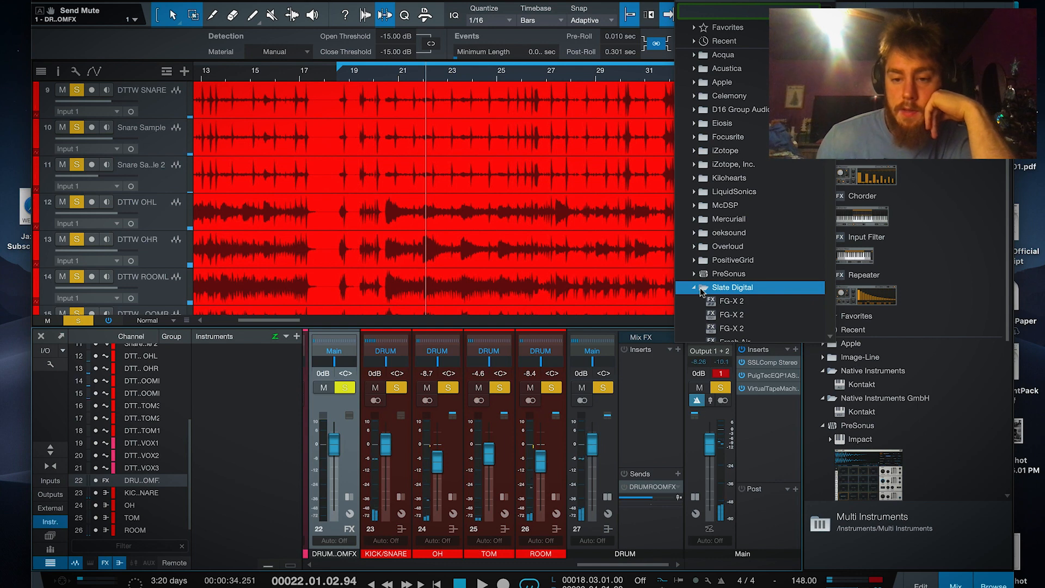
pyautogui.click(700, 288)
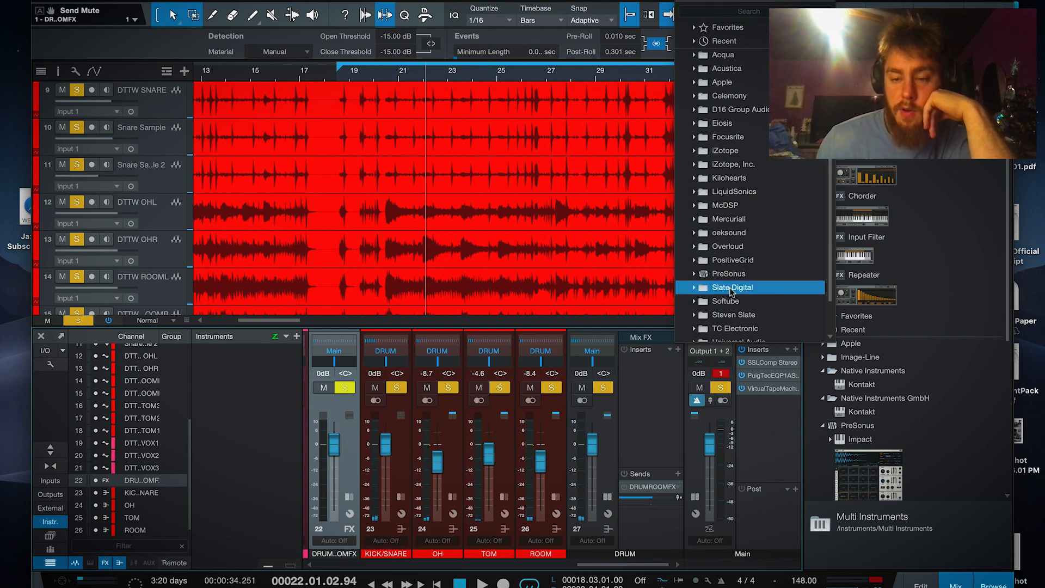
pyautogui.click(765, 8)
pyautogui.write('MIOX')
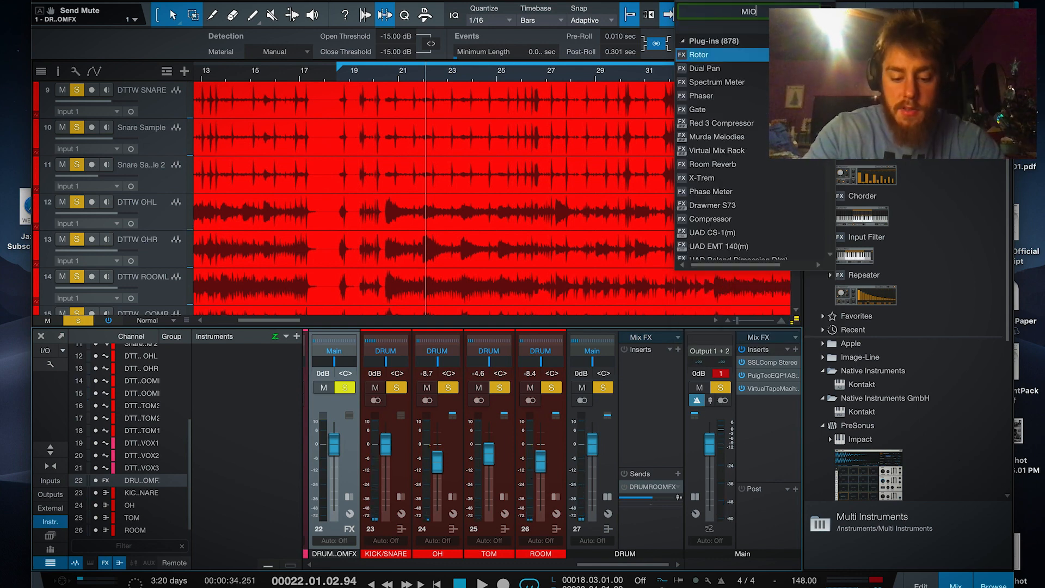
pyautogui.press('BackSpace')
pyautogui.press('BackSpace')
pyautogui.write('X')
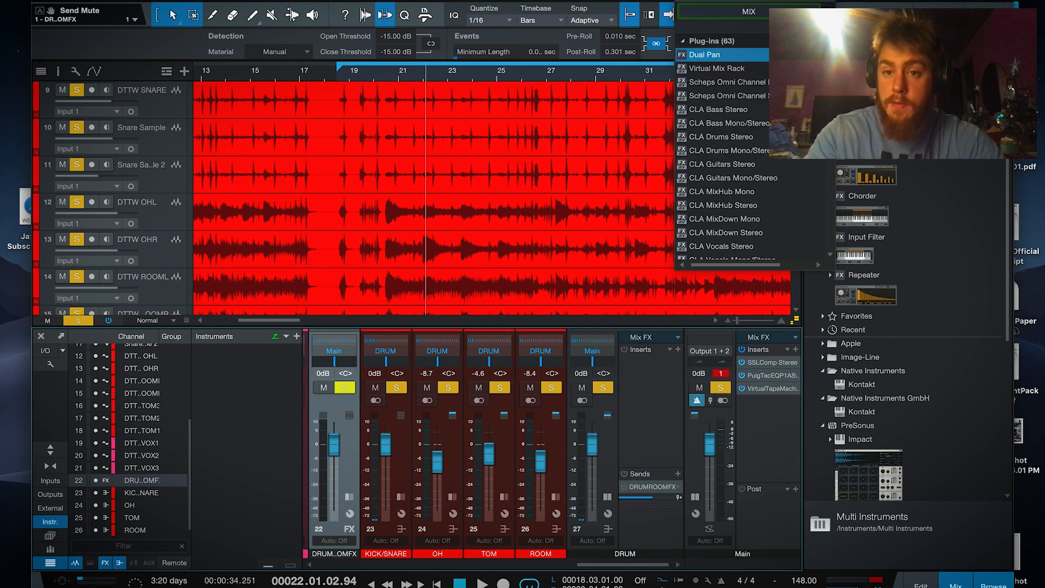
pyautogui.write('HUB')
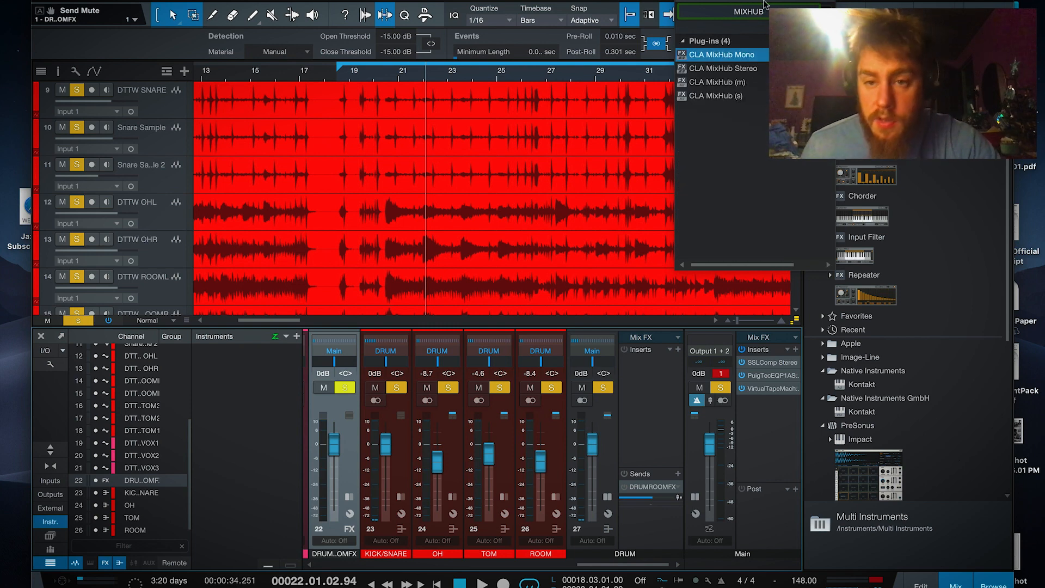
pyautogui.click(752, 68)
# - Play the drums and raise the CLA MixHub mic preamp gain to 11.8 on the DRUM bus
pyautogui.press('space')
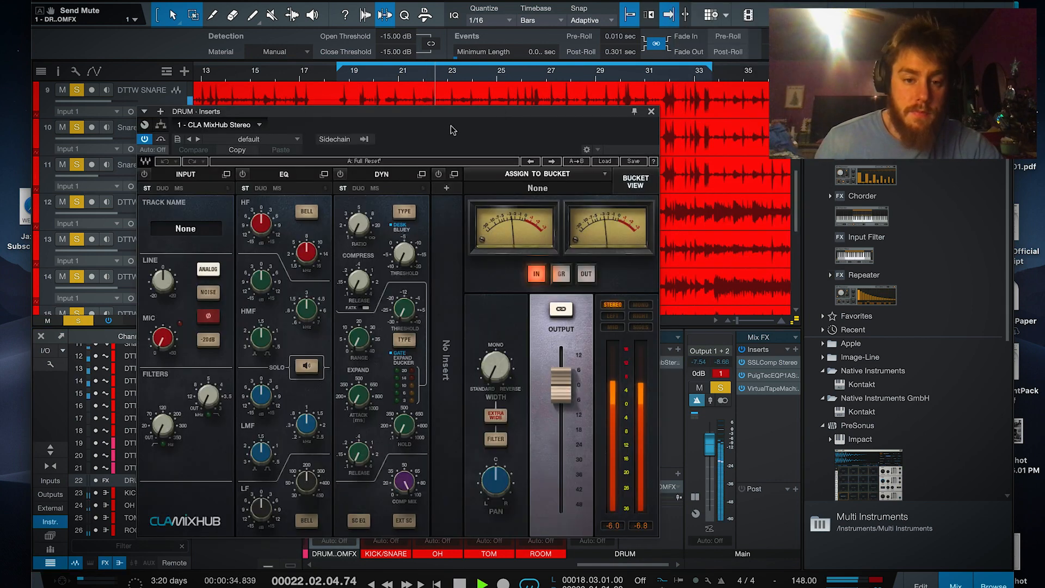
pyautogui.moveTo(162, 337); pyautogui.dragTo(162, 329)
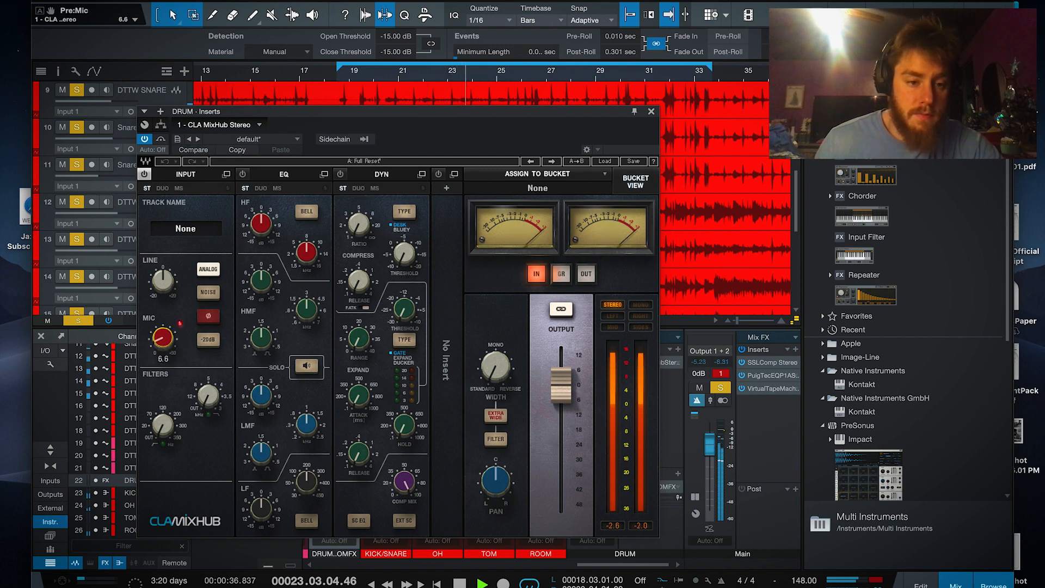
pyautogui.press('space')
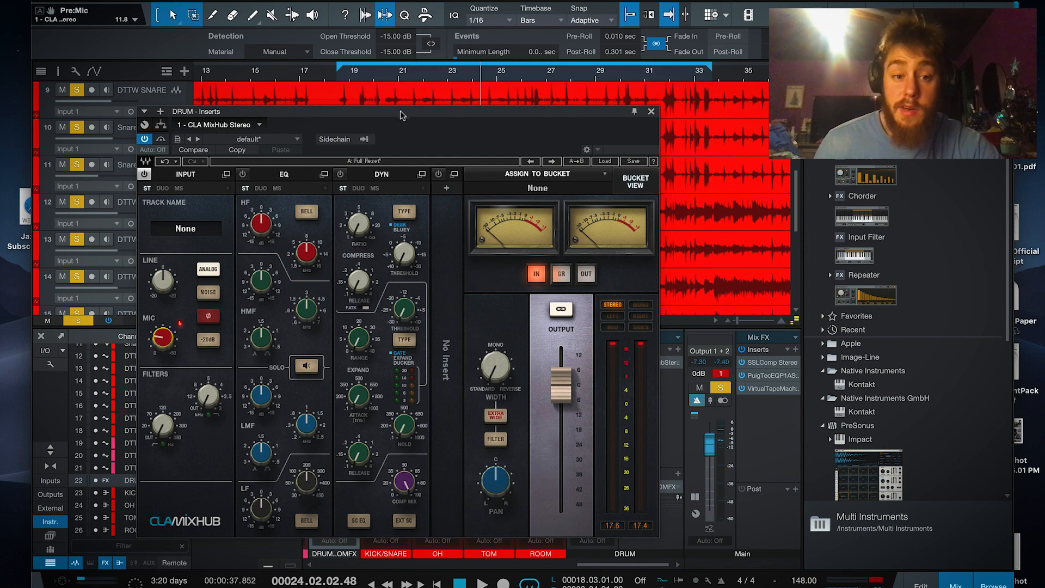
pyautogui.moveTo(400, 114)
pyautogui.mouseDown()
pyautogui.moveTo(488, 125)
pyautogui.moveTo(388, 106)
pyautogui.mouseUp()
# - Boost the LF band of the CLA MixHub EQ during playback and lower its frequency to about 48
pyautogui.press('space')
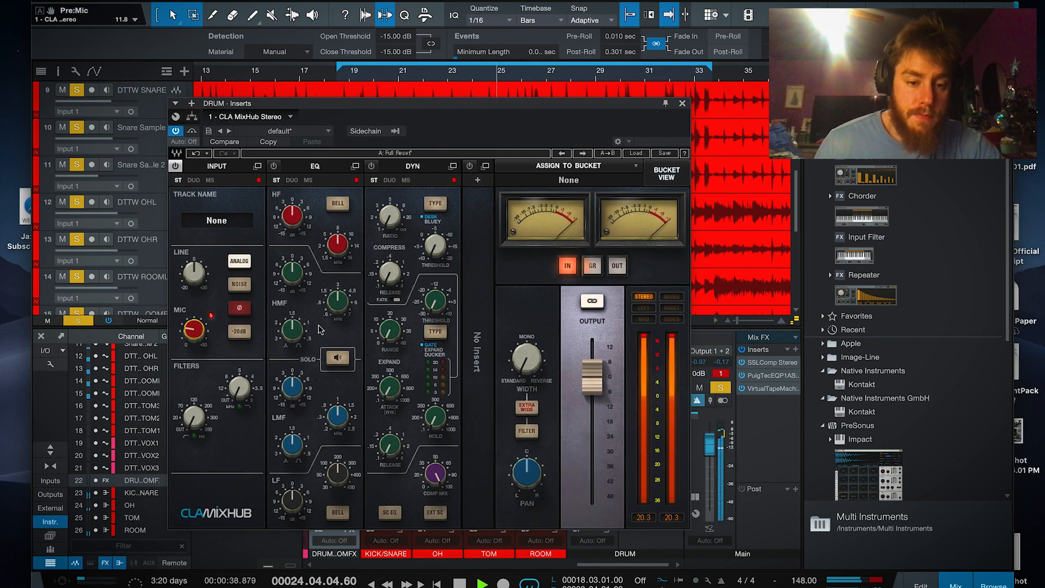
pyautogui.moveTo(294, 503); pyautogui.dragTo(294, 494)
pyautogui.moveTo(336, 456); pyautogui.dragTo(336, 460)
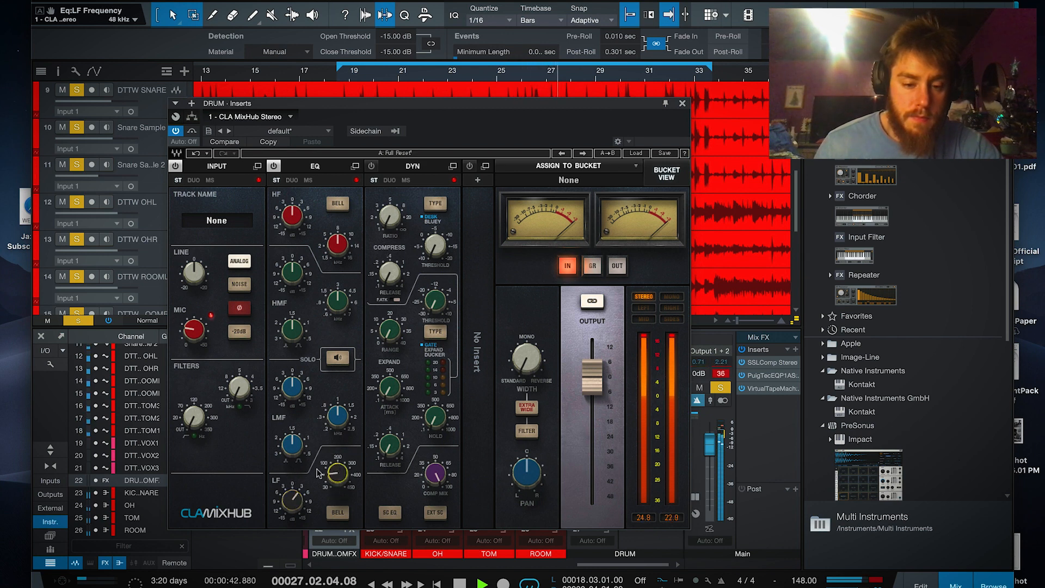
# - Audition an LMF boost up to about 8.2 dB and bring the LMF gain back down to about 0.4 dB
pyautogui.moveTo(299, 390); pyautogui.dragTo(299, 387)
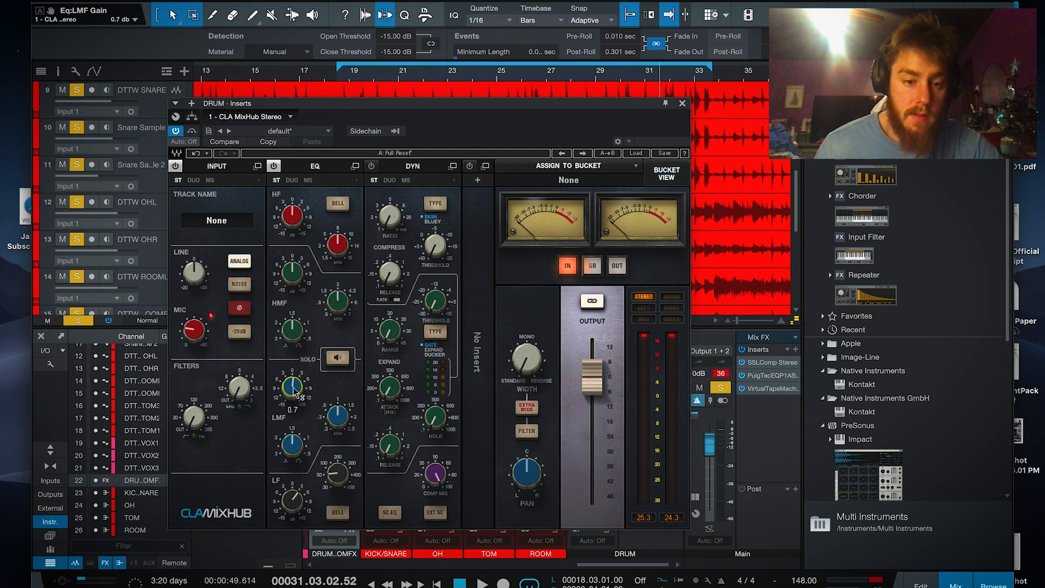
pyautogui.press('space')
pyautogui.scroll(1, 292, 388)
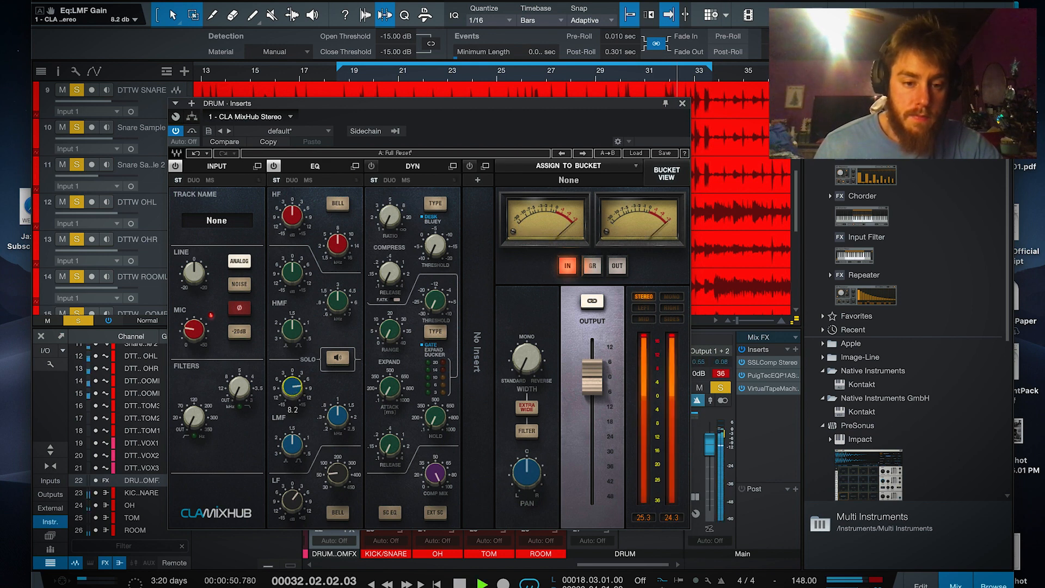
pyautogui.scroll(-1, 293, 387)
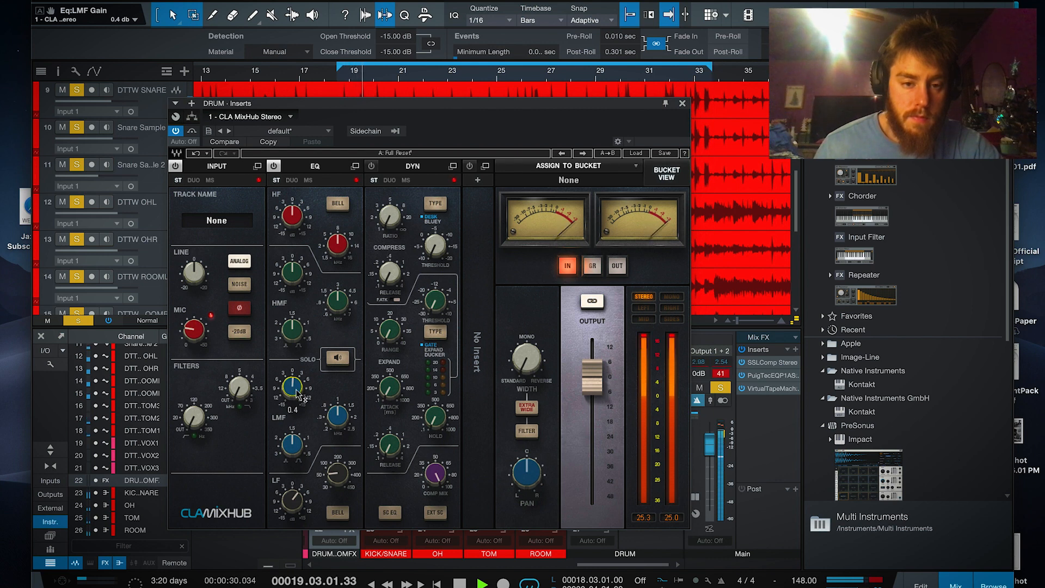
# - Adjust the HMF gain, boost the HF band by 2.1 dB and lower the CLA MixHub output to -14.5 dB
pyautogui.moveTo(299, 280); pyautogui.dragTo(299, 256)
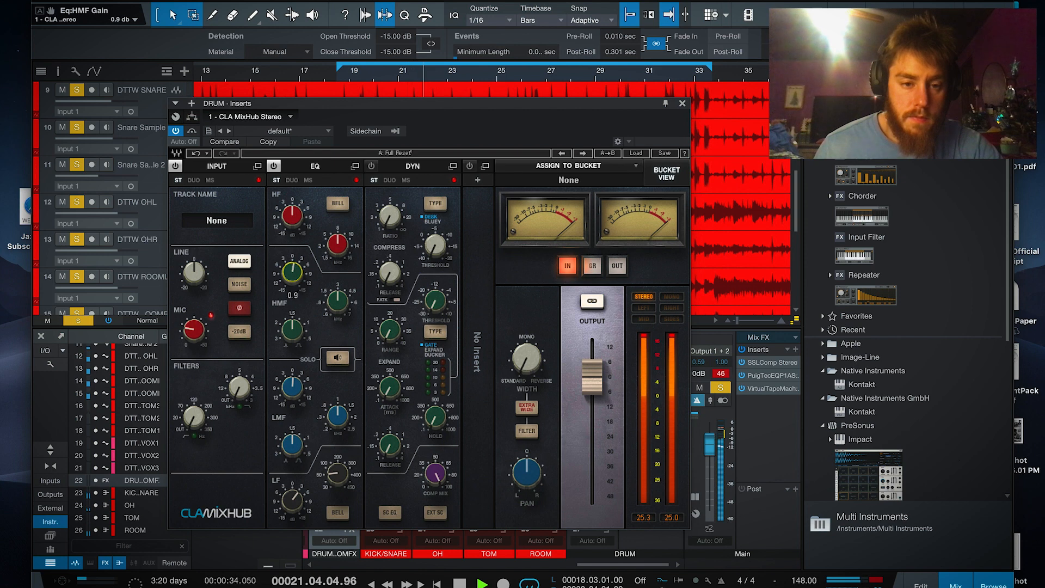
pyautogui.moveTo(340, 256); pyautogui.dragTo(341, 246)
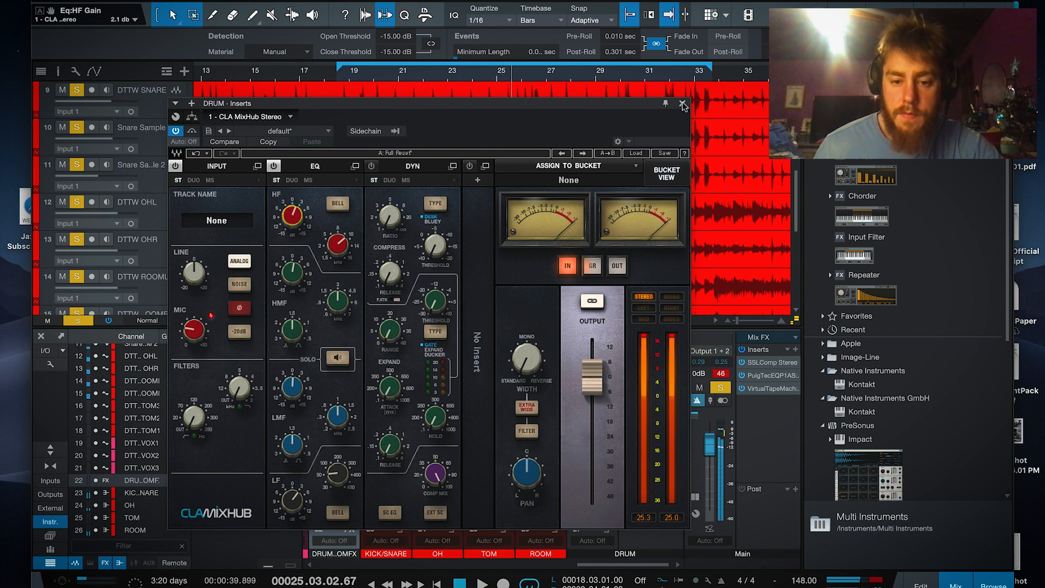
pyautogui.moveTo(594, 377); pyautogui.dragTo(595, 414)
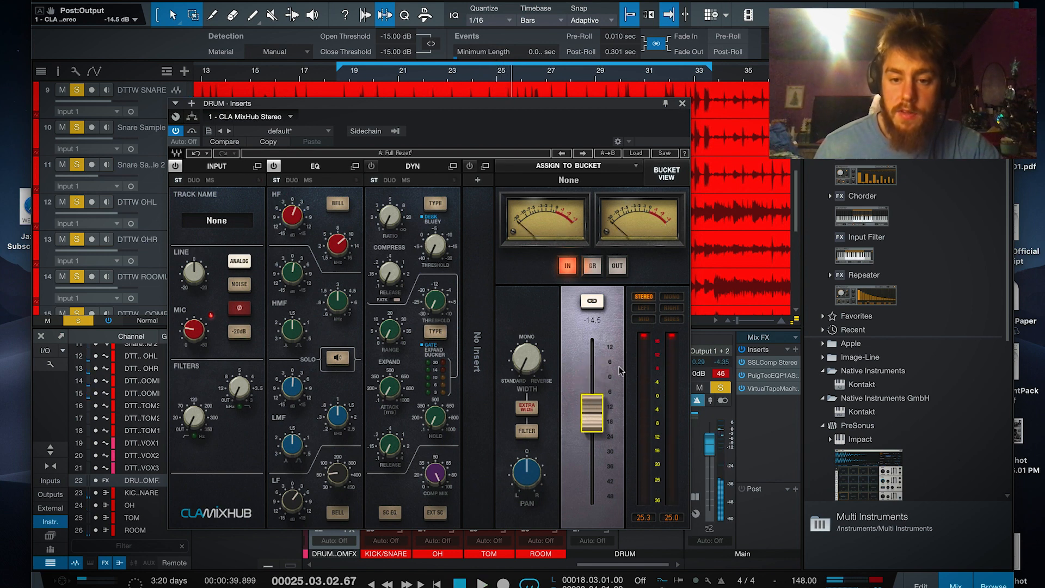
pyautogui.click(683, 104)
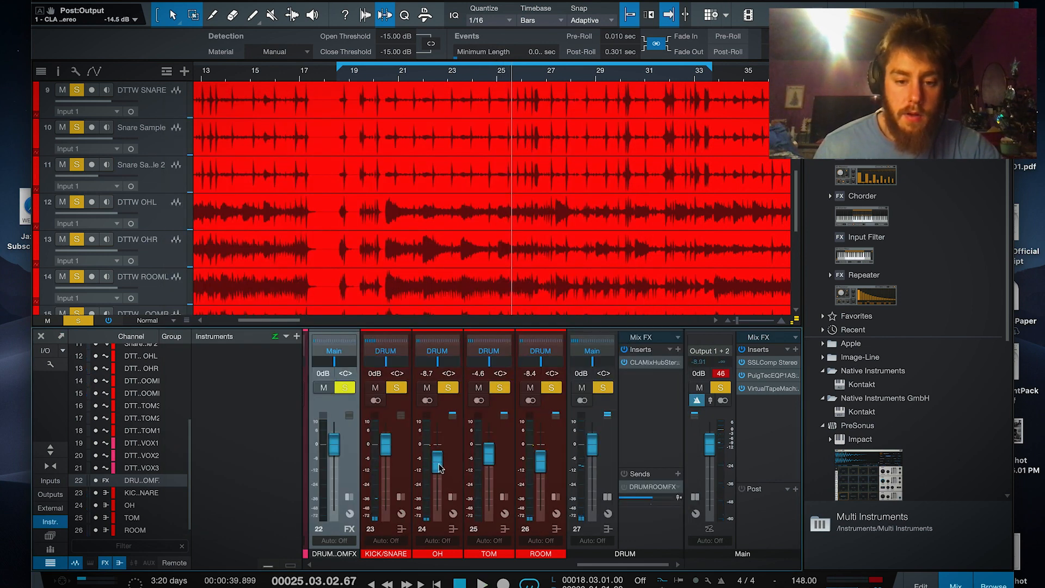
# - Raise the OH bus level to -6.7 dB and the DRUM bus CLA MixHub output to -13.2 dB during playback
pyautogui.press('space')
pyautogui.scroll(1, 440, 467)
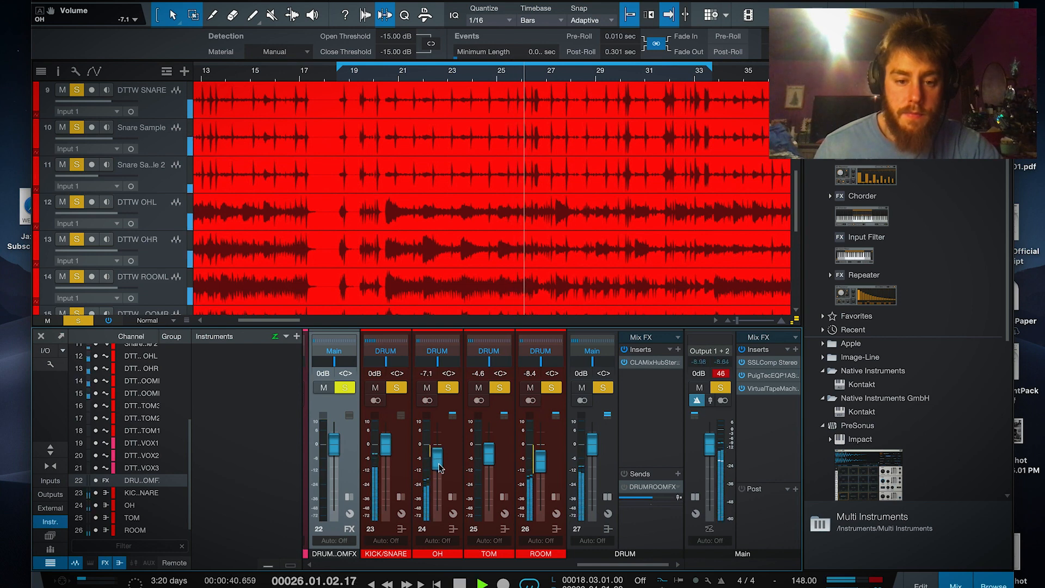
pyautogui.click(655, 363)
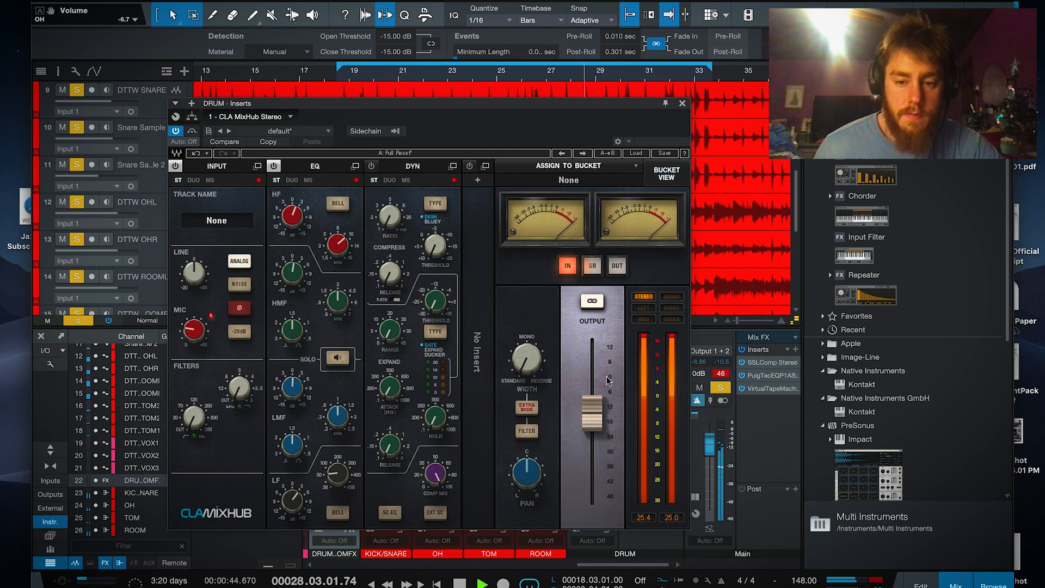
pyautogui.click(683, 104)
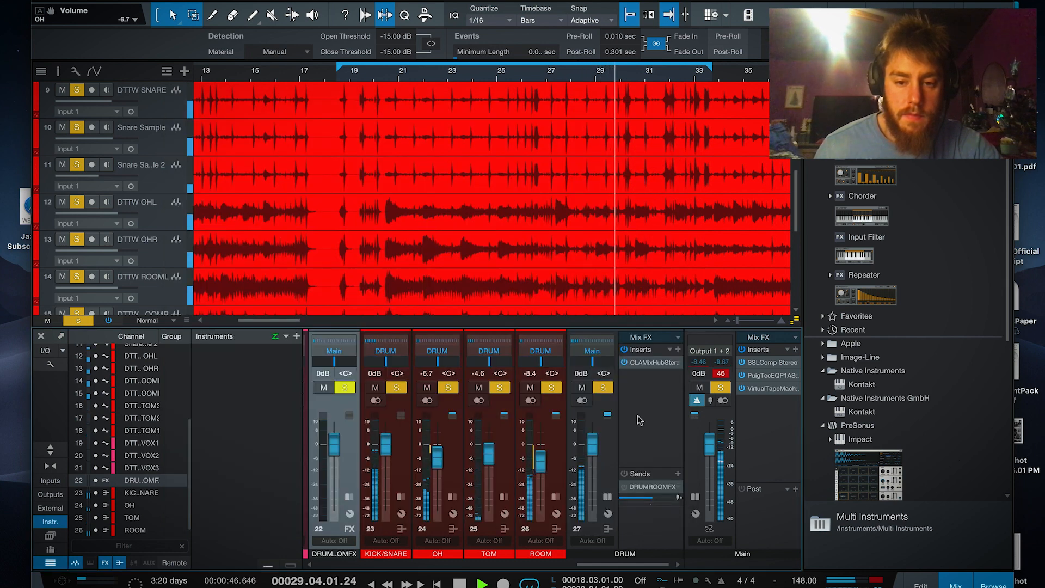
pyautogui.click(645, 361)
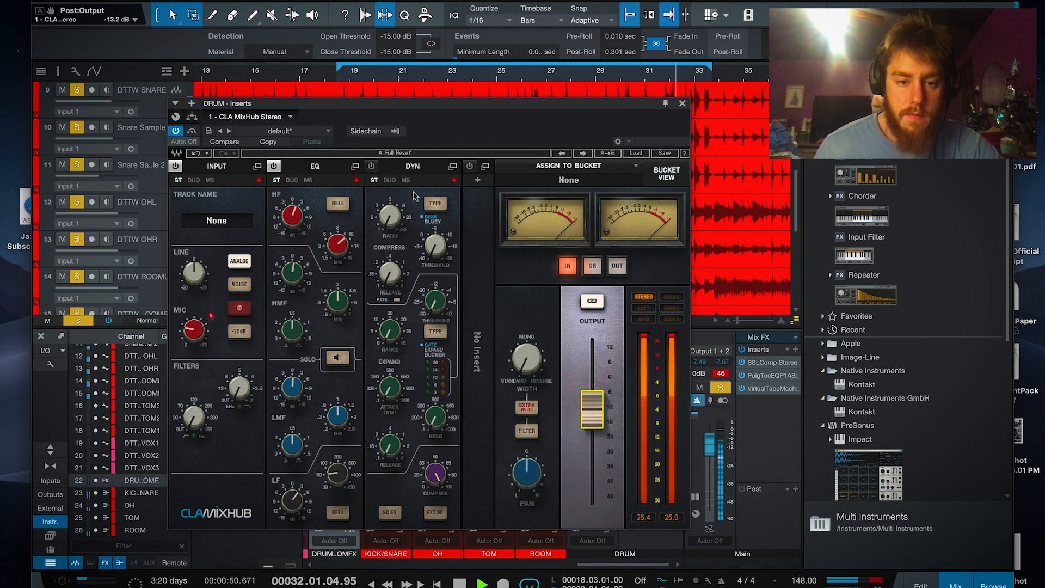
pyautogui.press('space')
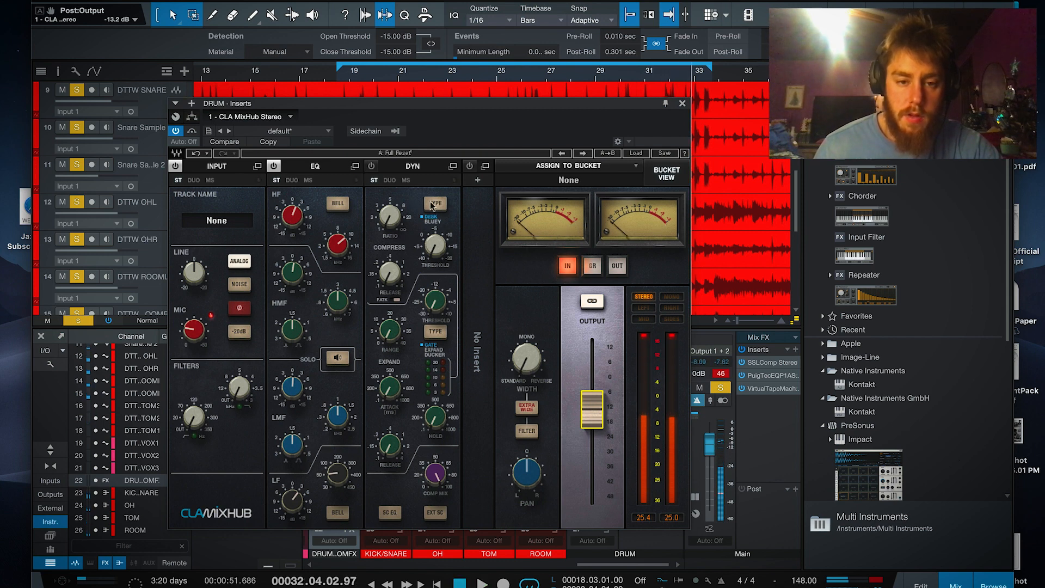
# - Set the CLA MixHub compressor ratio to 5.0:1 and its threshold to about -0.70
pyautogui.click(391, 219)
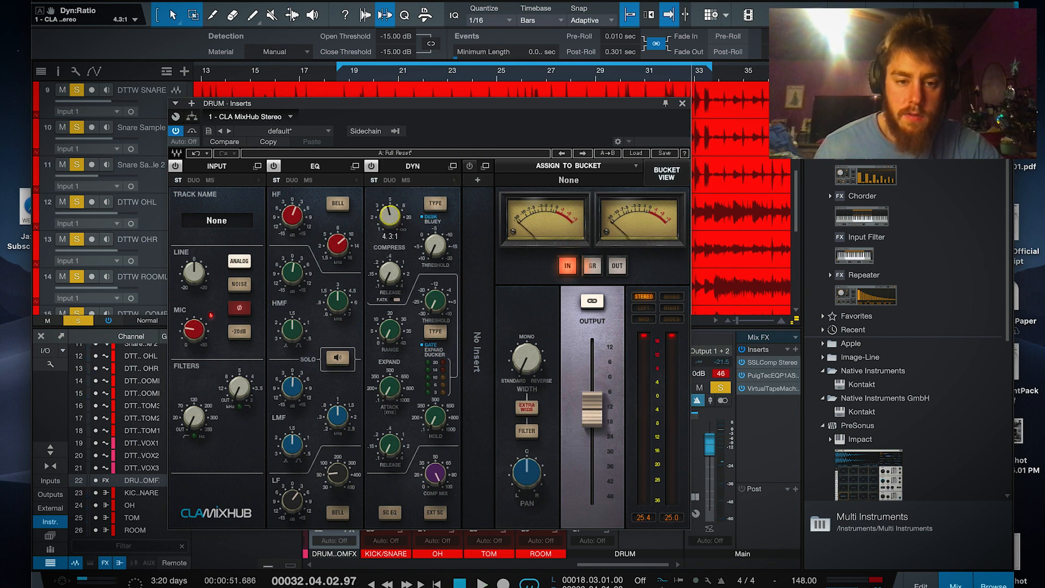
pyautogui.moveTo(390, 217); pyautogui.dragTo(390, 216)
pyautogui.press('space')
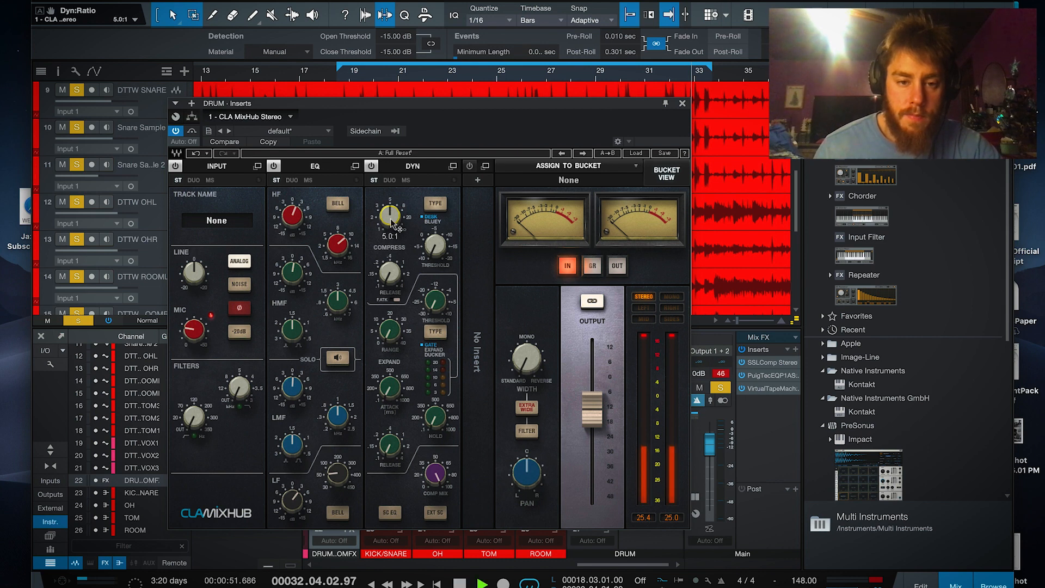
pyautogui.click(428, 255)
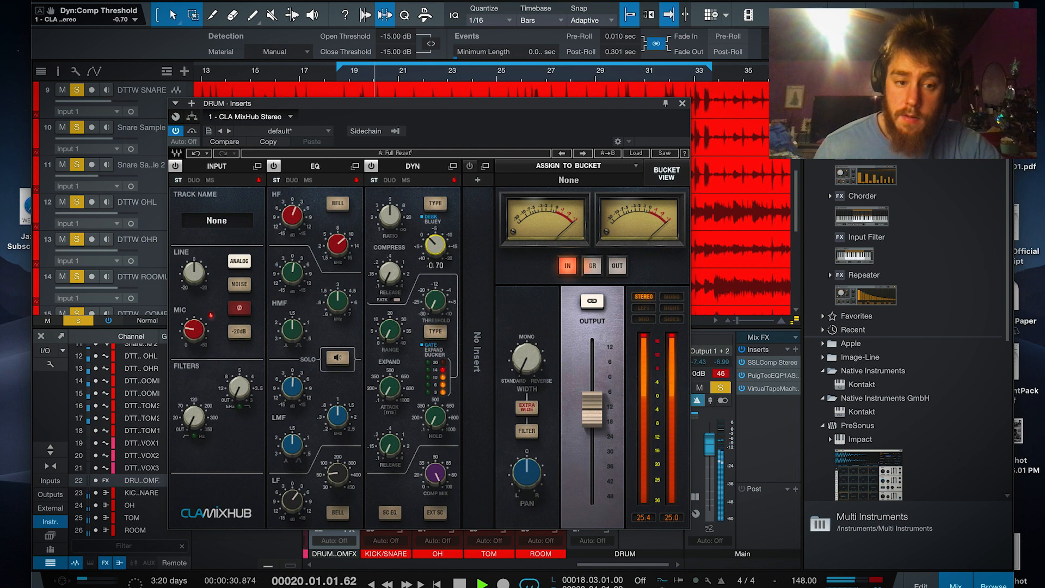
# - Set the CLA MixHub line gain to 3.6 and readjust the mic gain, leaving the -20dB pad off
pyautogui.click(204, 332)
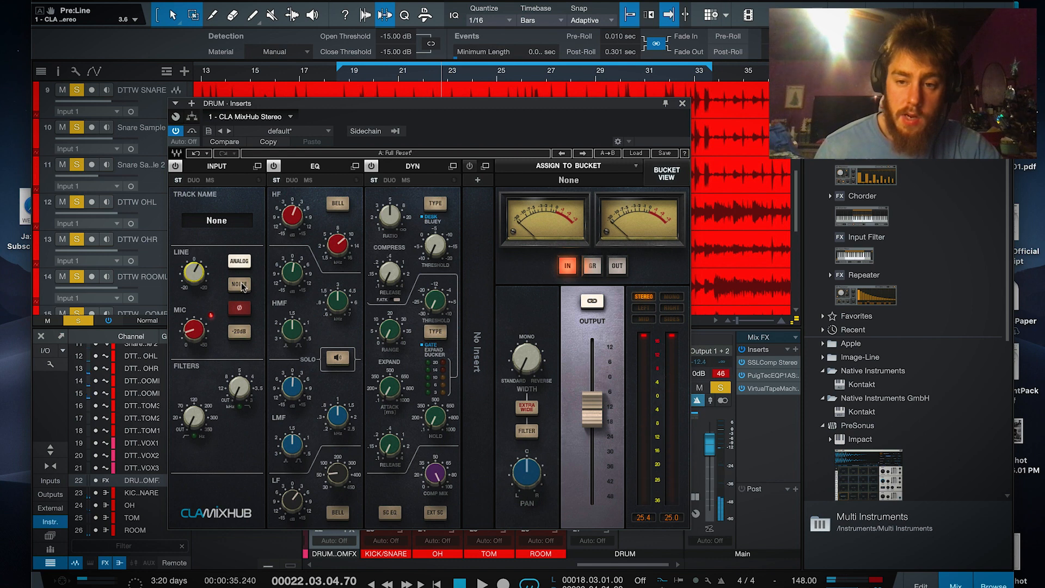
pyautogui.click(240, 333)
pyautogui.press('space')
pyautogui.moveTo(196, 338)
pyautogui.mouseDown()
pyautogui.moveTo(196, 316)
pyautogui.moveTo(196, 334)
pyautogui.mouseUp()
pyautogui.click(239, 331)
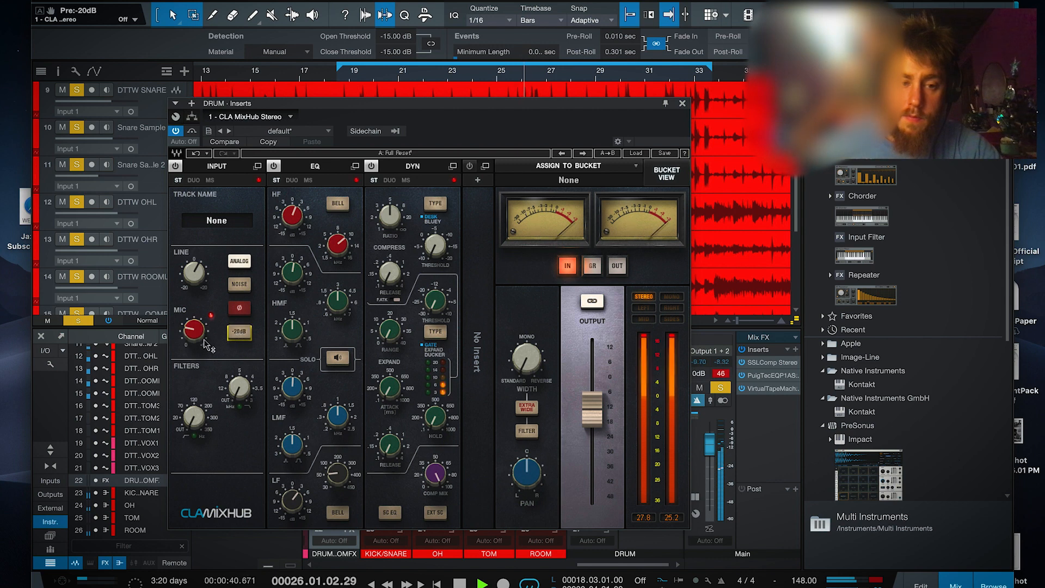
pyautogui.press('space')
# - Compare the drums with the CLA MixHub noise on and off from bar 18.4, leaving the noise on
pyautogui.click(243, 287)
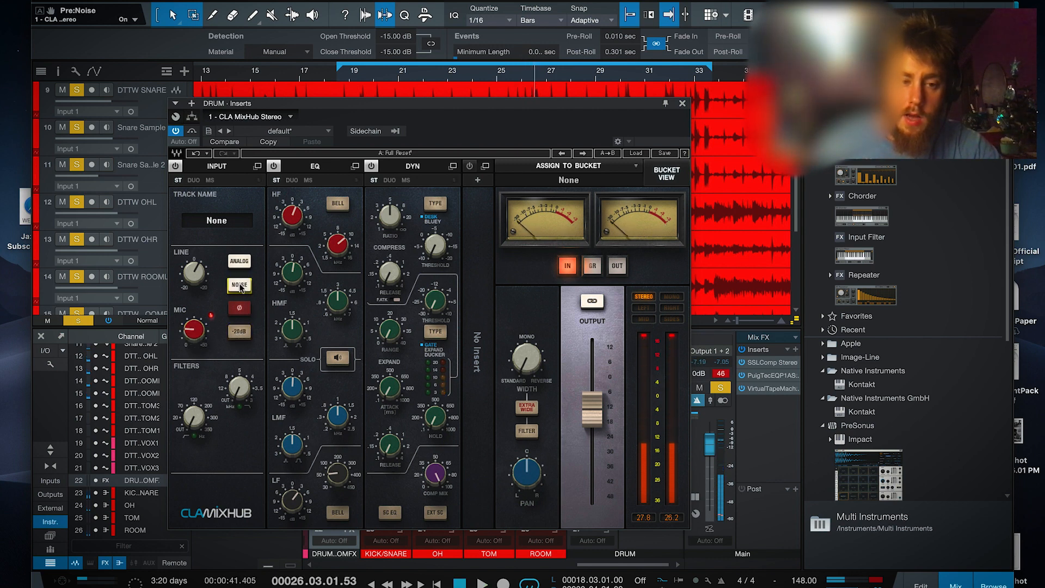
pyautogui.click(343, 77)
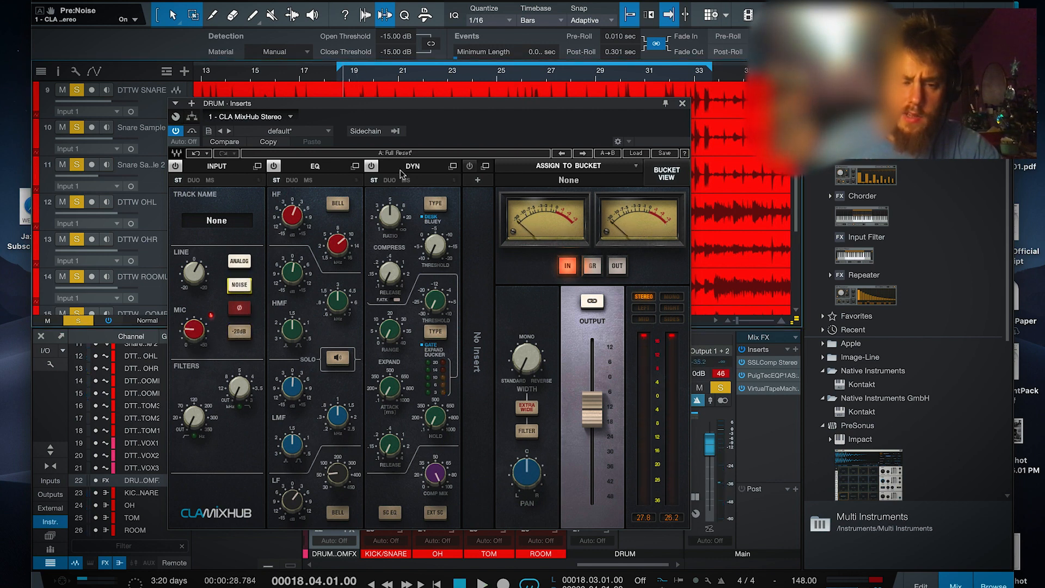
pyautogui.press('space')
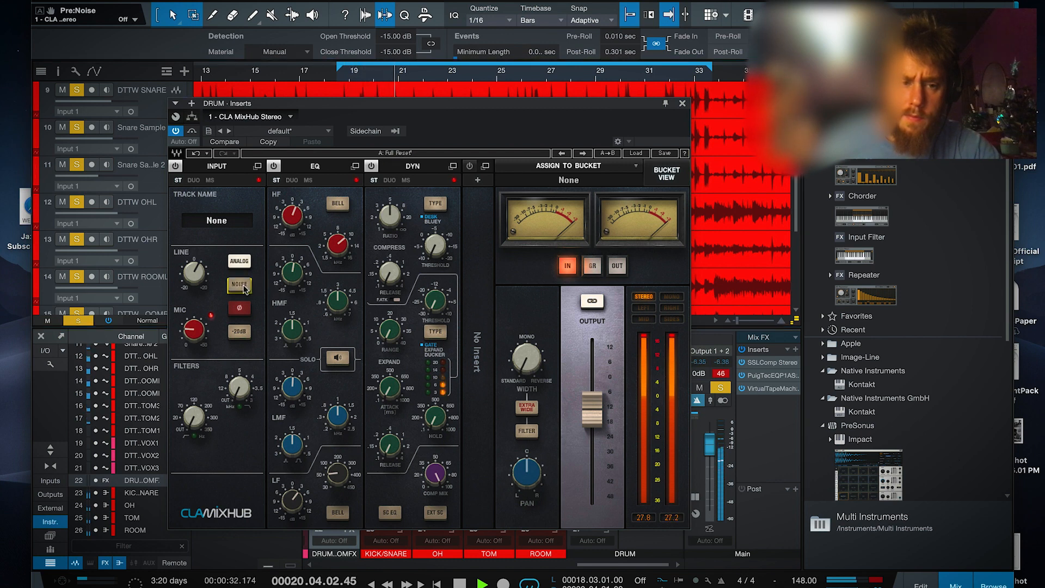
pyautogui.click(240, 285)
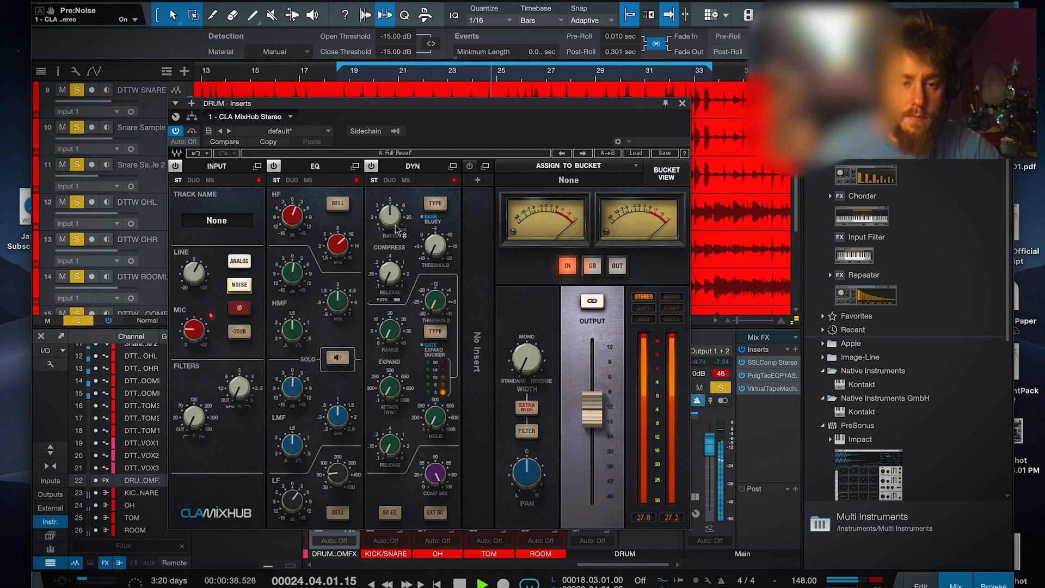
# - Set the compressor threshold to 10.00, release to 0.15 sec and mix to 67.1, and return the playhead to bar 19.2
pyautogui.moveTo(448, 256); pyautogui.dragTo(447, 262)
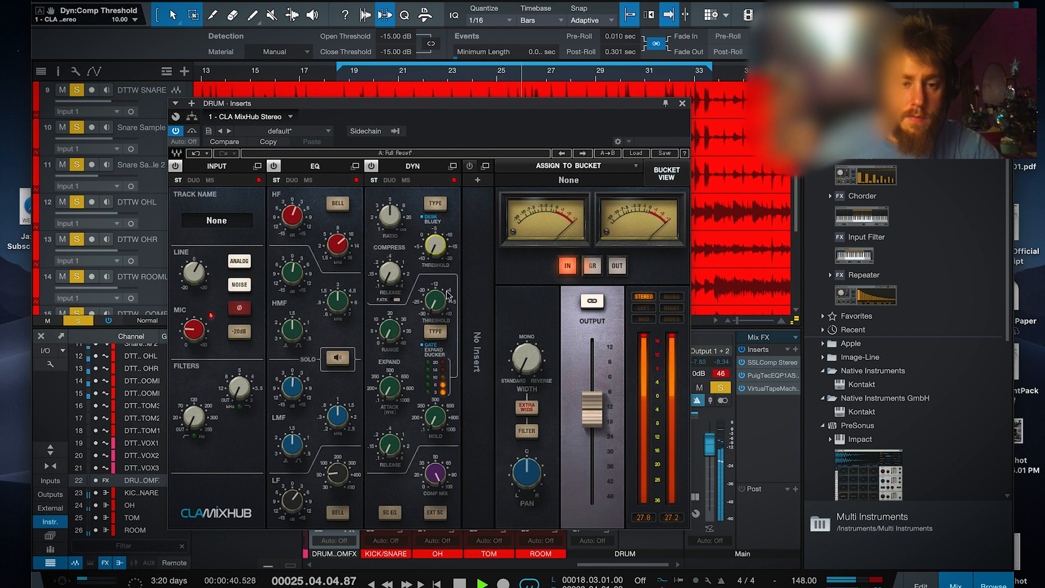
pyautogui.moveTo(391, 284); pyautogui.dragTo(390, 294)
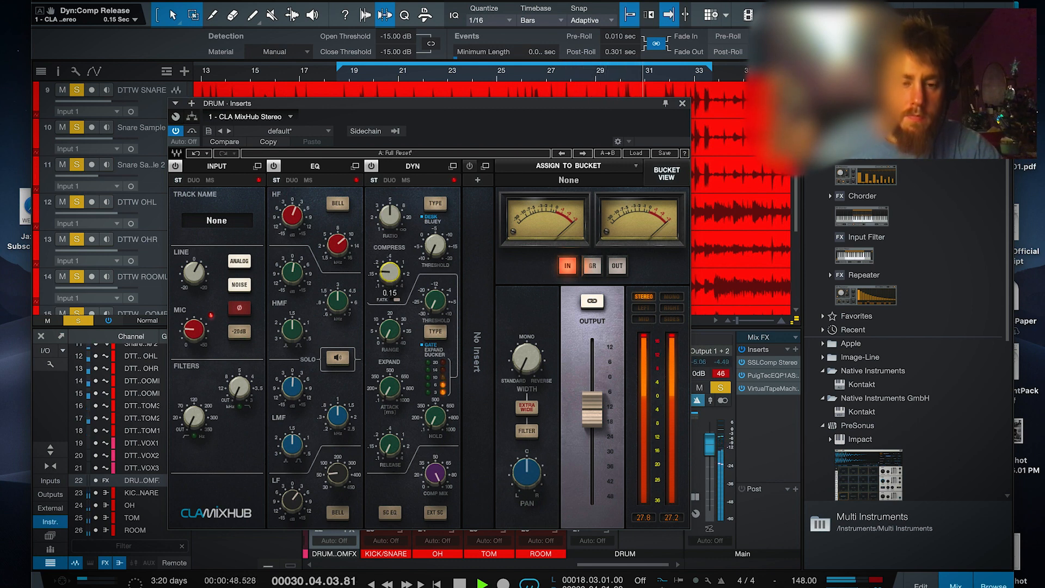
pyautogui.moveTo(437, 471); pyautogui.dragTo(437, 462)
pyautogui.press('space')
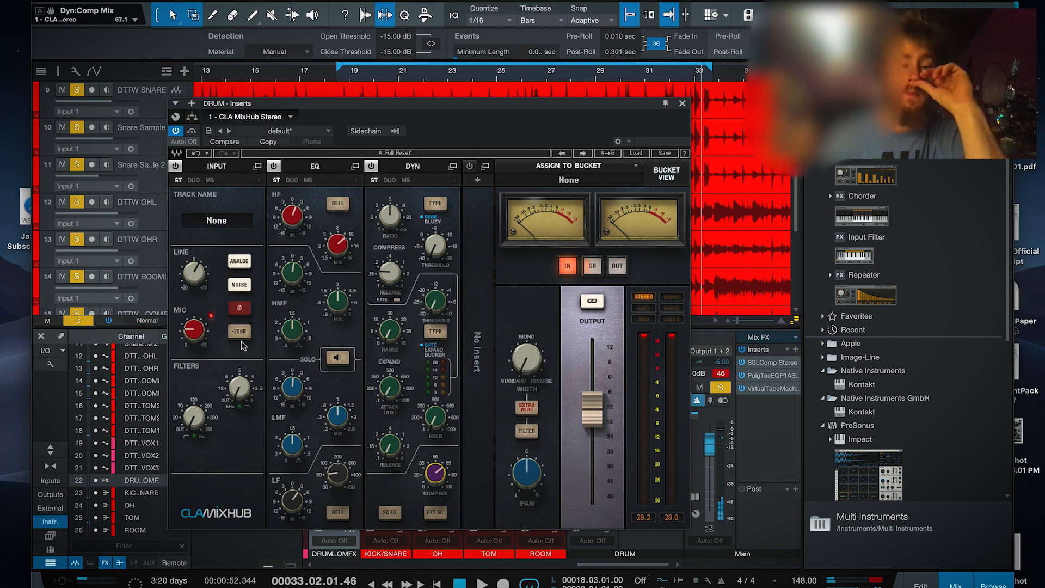
pyautogui.click(355, 74)
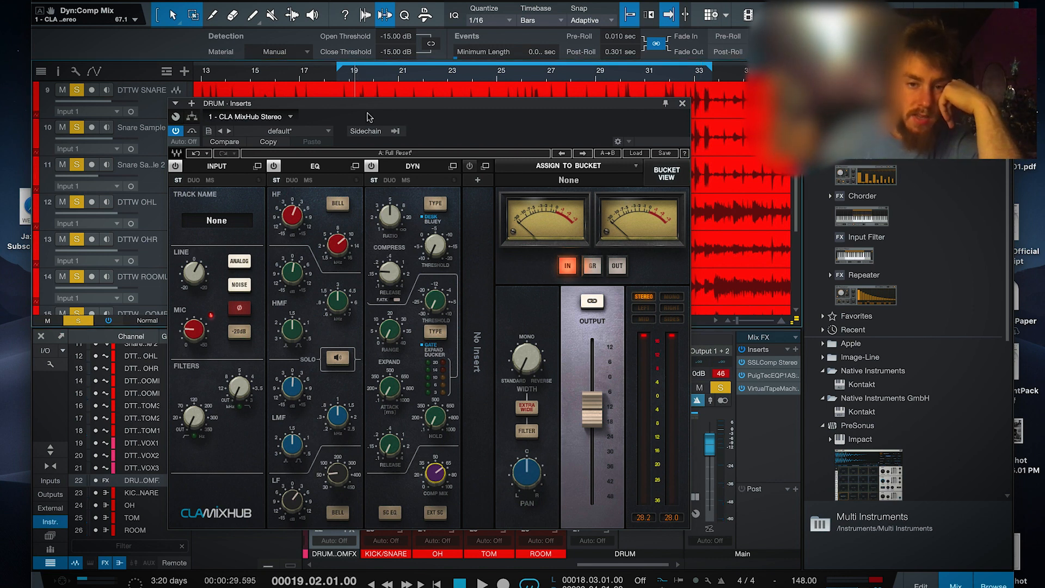
# - Play the drums and set the CLA MixHub compressor threshold to about 8.20 and its mix to 32.9
pyautogui.press('space')
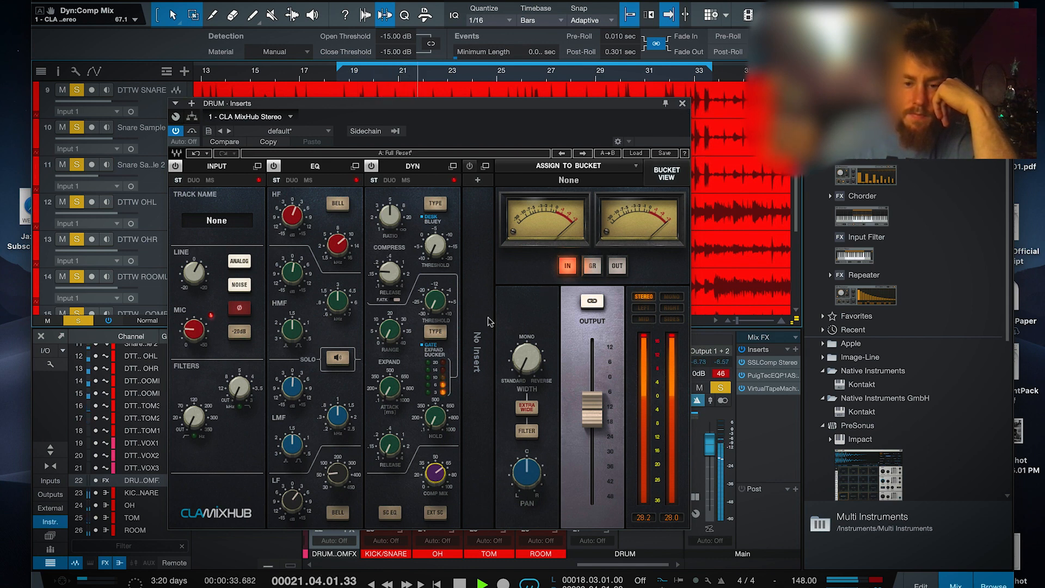
pyautogui.moveTo(435, 249); pyautogui.dragTo(436, 251)
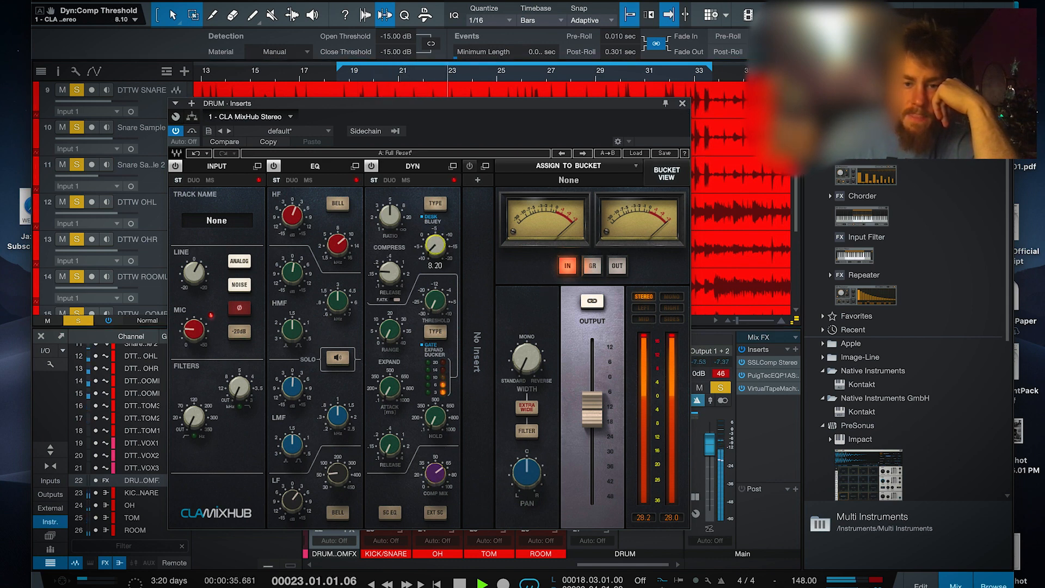
pyautogui.moveTo(431, 477); pyautogui.dragTo(431, 472)
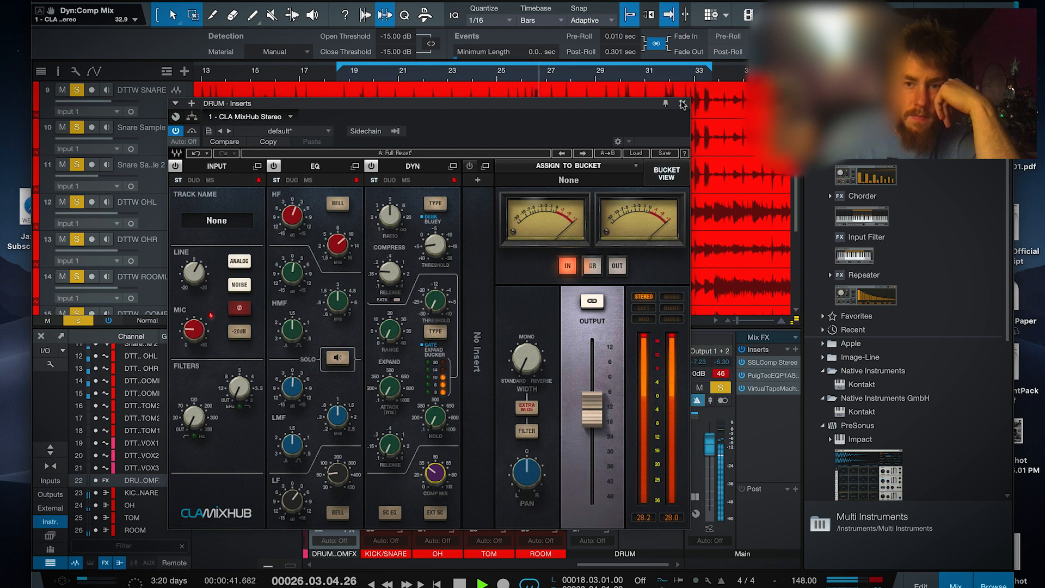
# - Set the CLA MixHub HMF gain to 5.0 dB and HF gain to 1.7 dB, stop playback and close the plug-in
pyautogui.moveTo(292, 271); pyautogui.dragTo(292, 265)
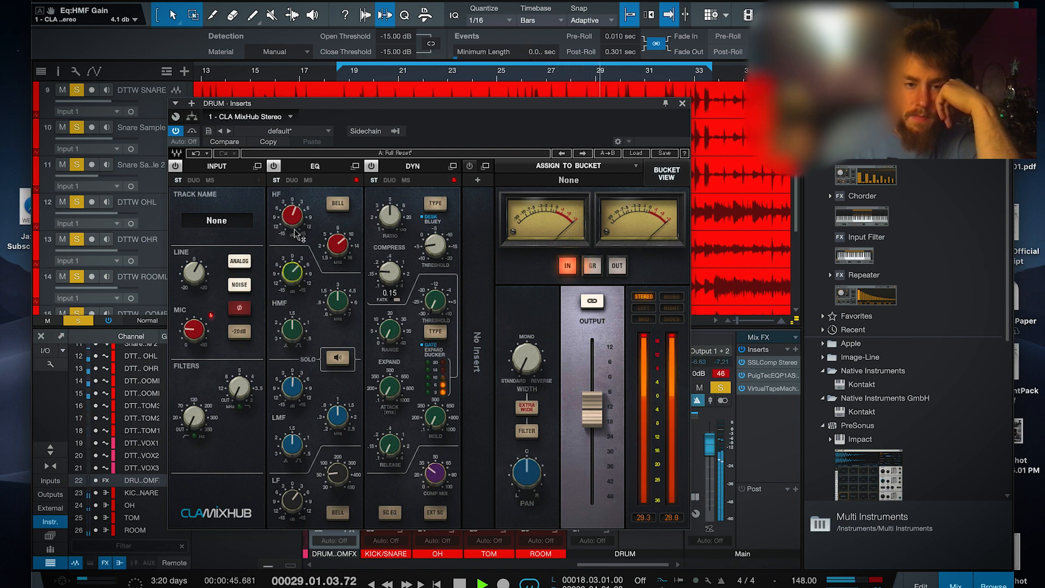
pyautogui.moveTo(292, 271); pyautogui.dragTo(292, 268)
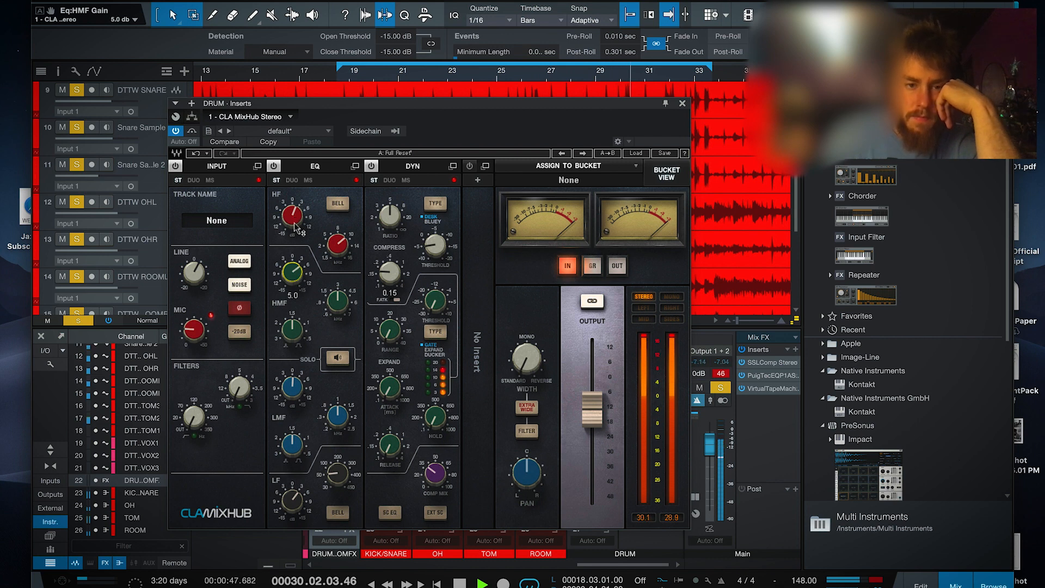
pyautogui.moveTo(294, 214); pyautogui.dragTo(295, 216)
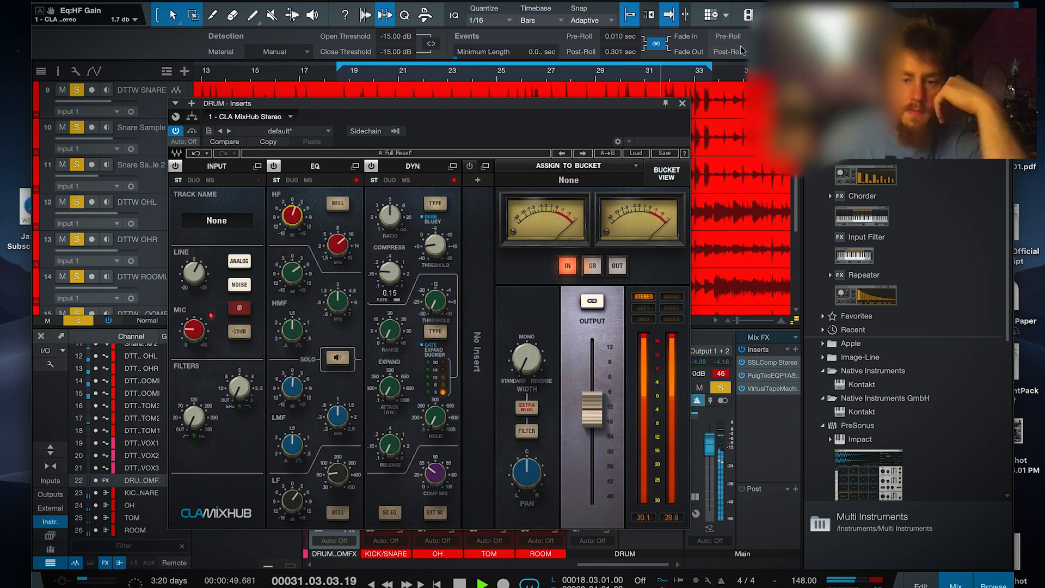
pyautogui.press('space')
pyautogui.click(682, 104)
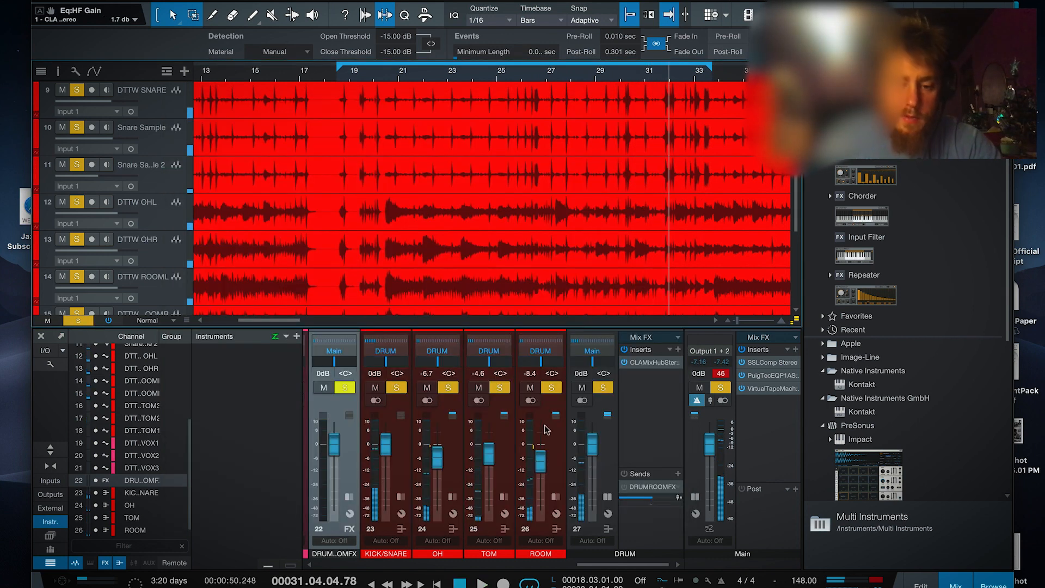
# - Insert the Kilohearts Limiter on the TOM bus after the transient shaper
pyautogui.click(507, 462)
pyautogui.click(574, 351)
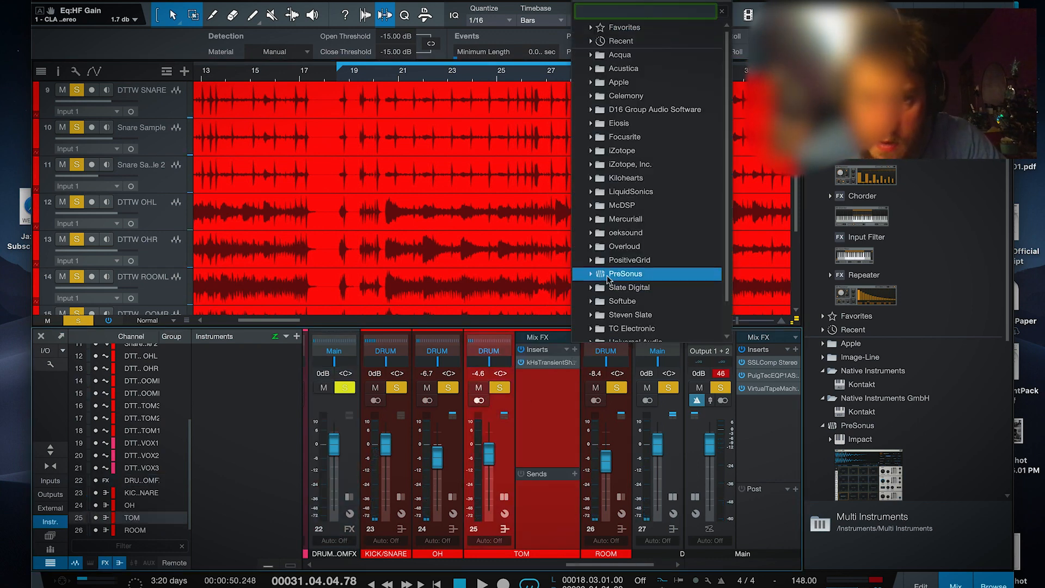
pyautogui.click(612, 178)
pyautogui.scroll(-8, 656, 280)
pyautogui.scroll(-5, 656, 280)
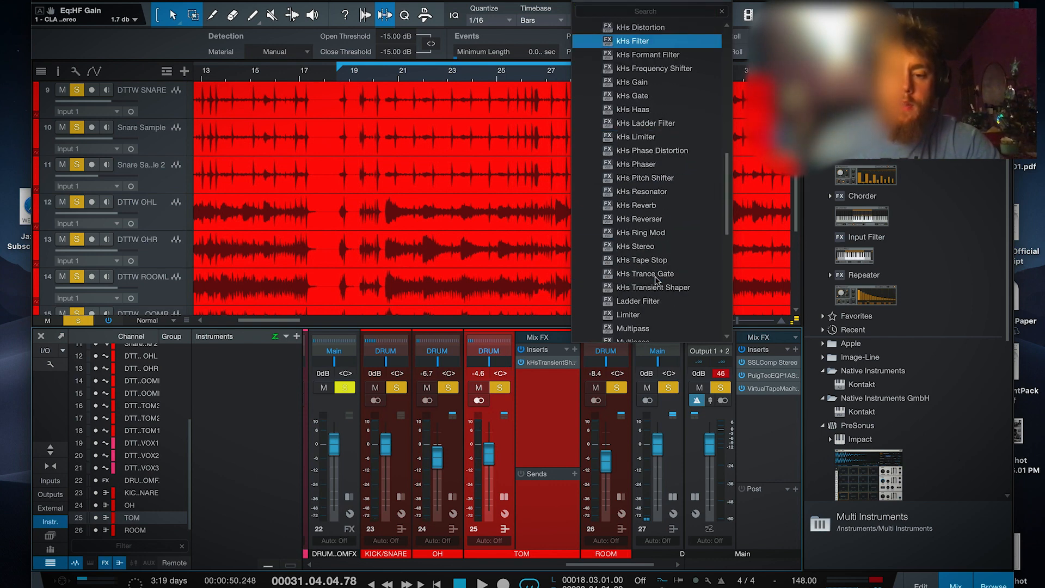
pyautogui.click(643, 308)
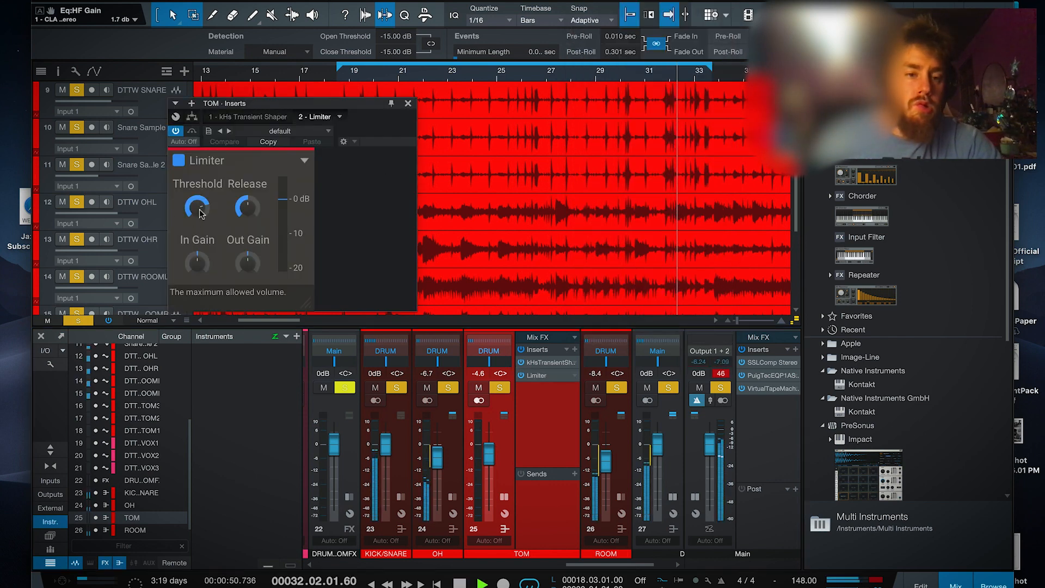
# - Set the TOM limiter's threshold to -2.60 dB while replaying the tom section around bar 19
pyautogui.moveTo(201, 210); pyautogui.dragTo(201, 243)
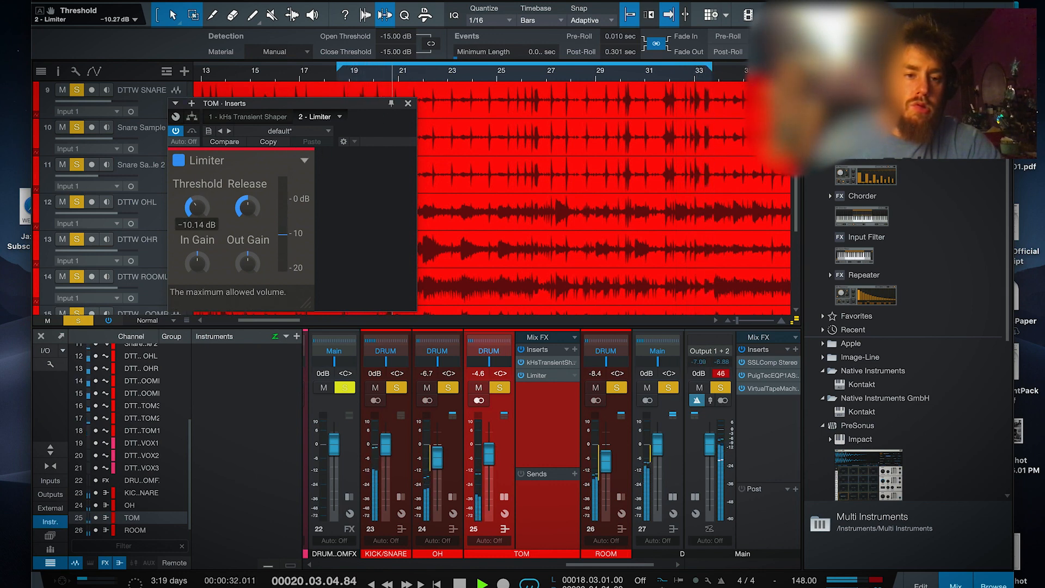
pyautogui.moveTo(199, 209); pyautogui.dragTo(199, 192)
pyautogui.press('space')
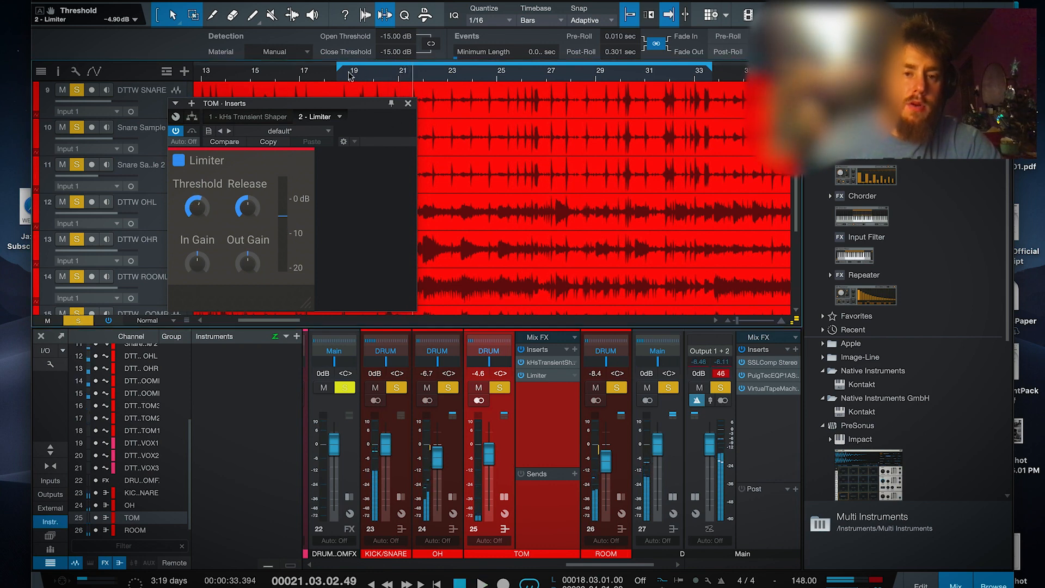
pyautogui.press('space')
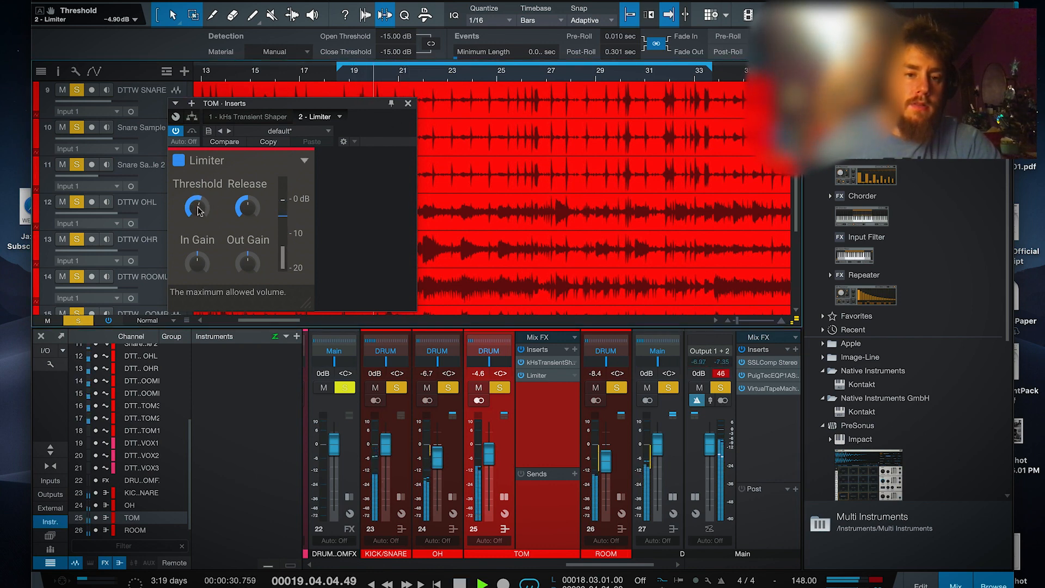
pyautogui.moveTo(199, 210); pyautogui.dragTo(197, 204)
pyautogui.press('space')
pyautogui.click(359, 75)
pyautogui.press('space')
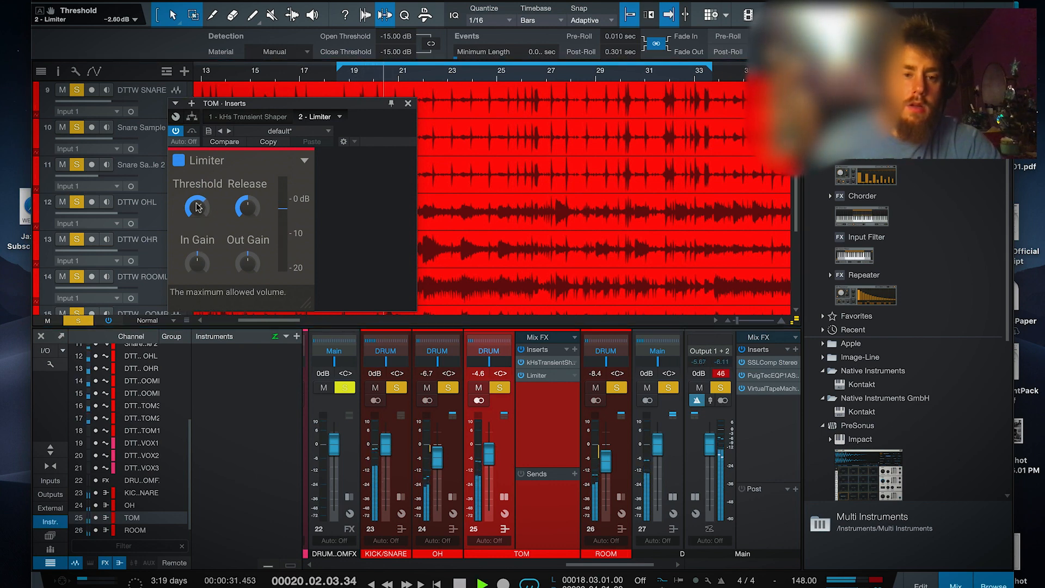
# - Adjust the TOM limiter to a -2.77 dB threshold and -5.40 dB output gain, and close its window and the expanded channel
pyautogui.moveTo(246, 265); pyautogui.dragTo(246, 272)
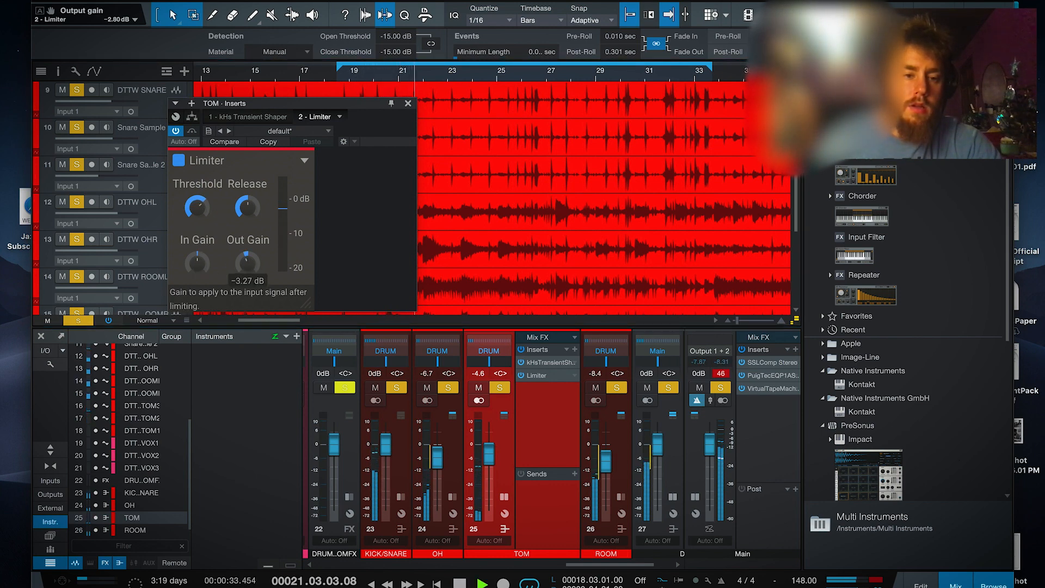
pyautogui.moveTo(197, 207); pyautogui.dragTo(198, 208)
pyautogui.click(362, 76)
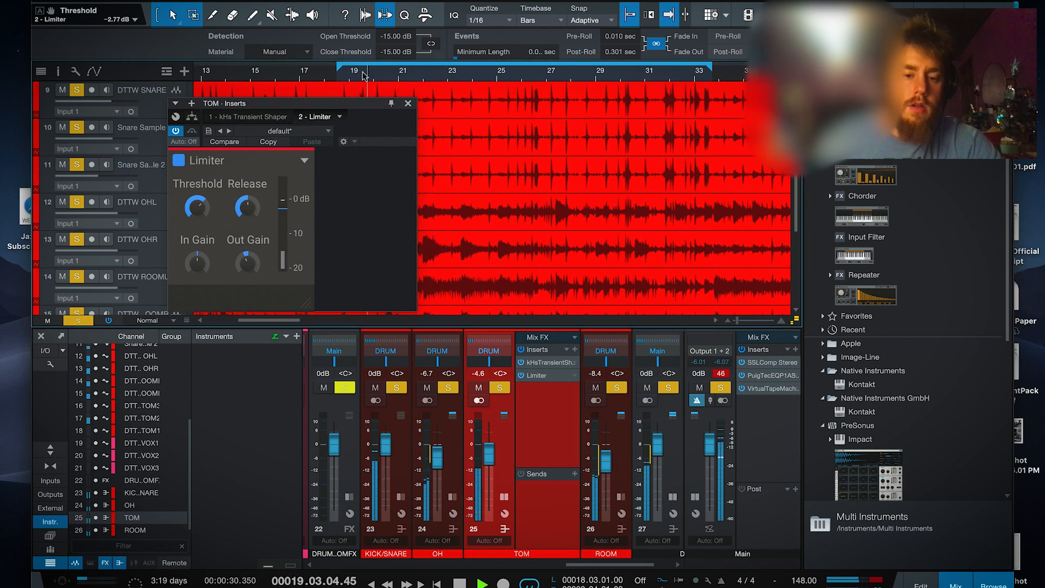
pyautogui.moveTo(247, 266); pyautogui.dragTo(247, 272)
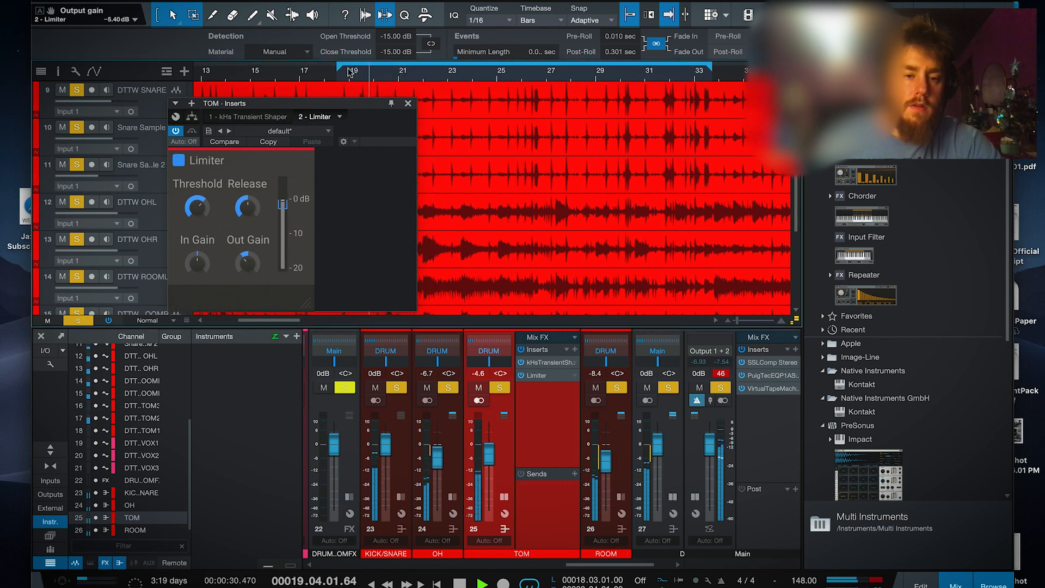
pyautogui.click(408, 104)
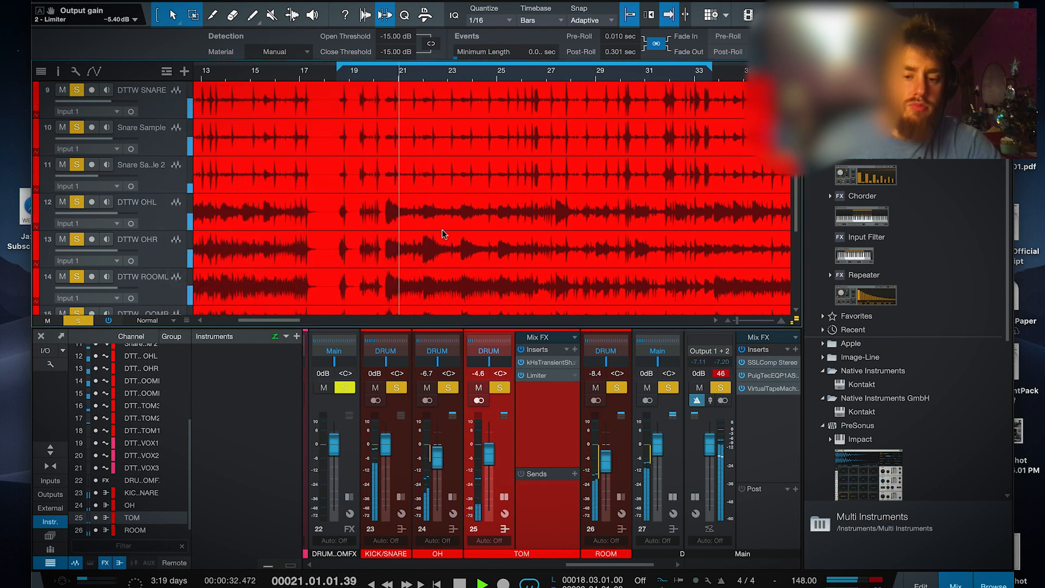
pyautogui.doubleClick(511, 463)
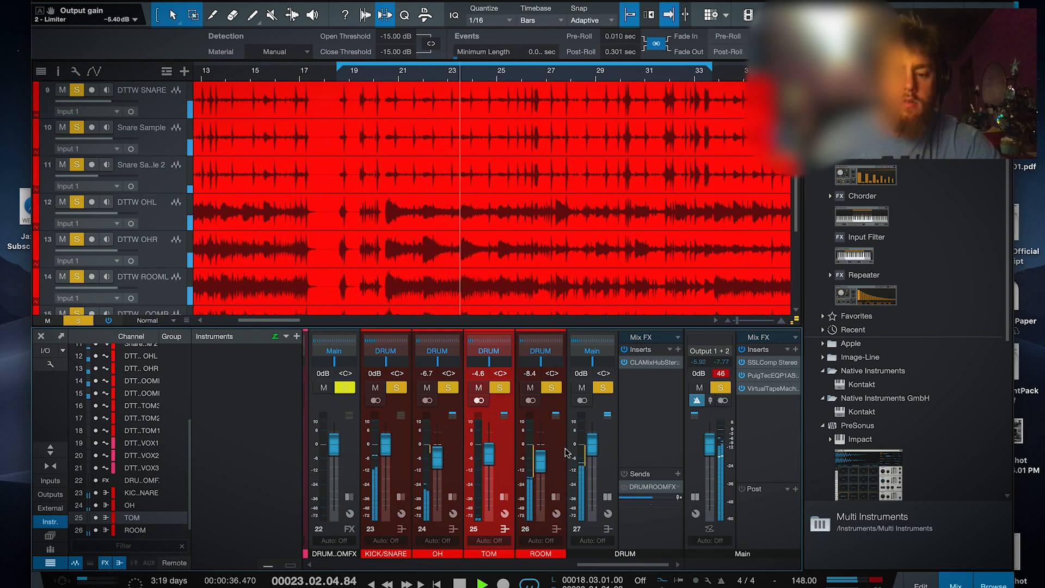
# - Compare the DRUM bus with CLA MixHub's Extra Wide on and off during playback, leaving it off
pyautogui.click(653, 362)
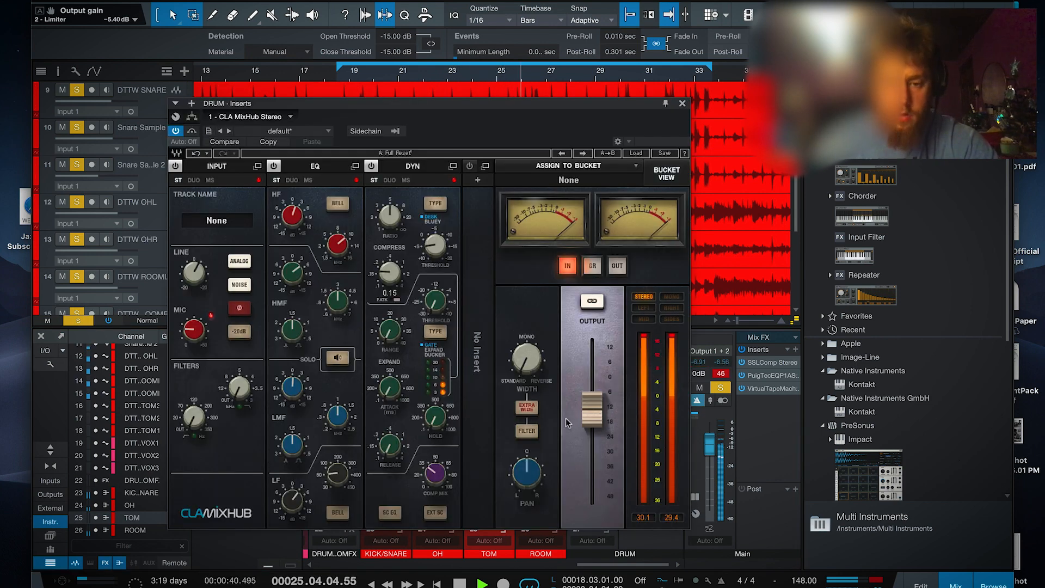
pyautogui.press('space')
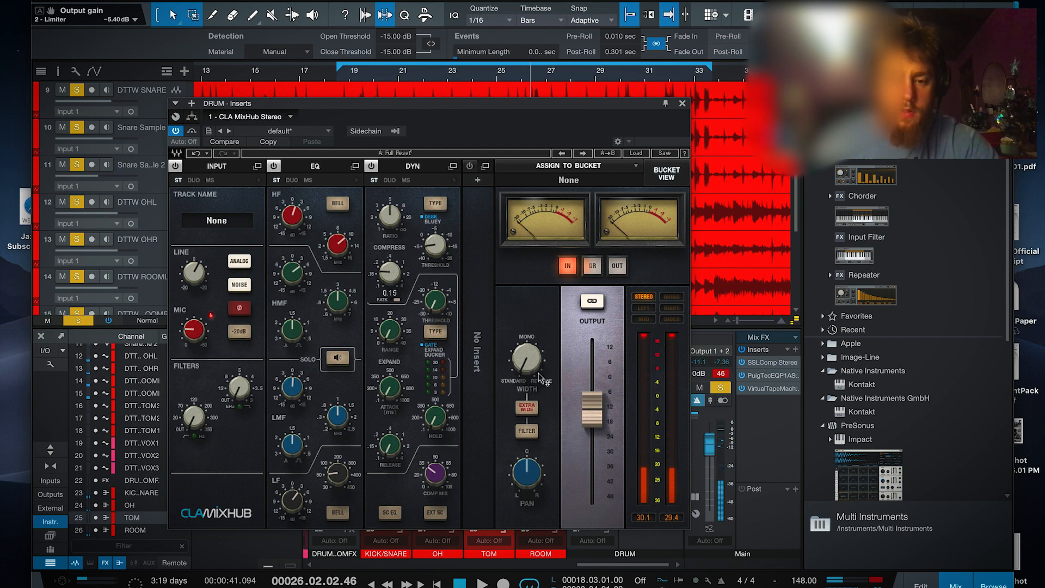
pyautogui.press('space')
pyautogui.click(526, 409)
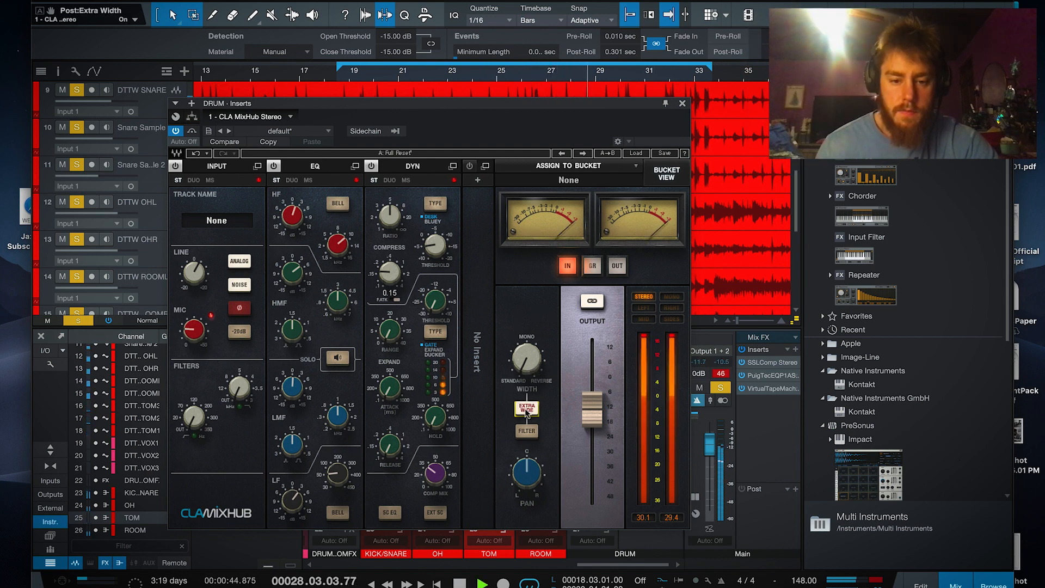
pyautogui.click(527, 410)
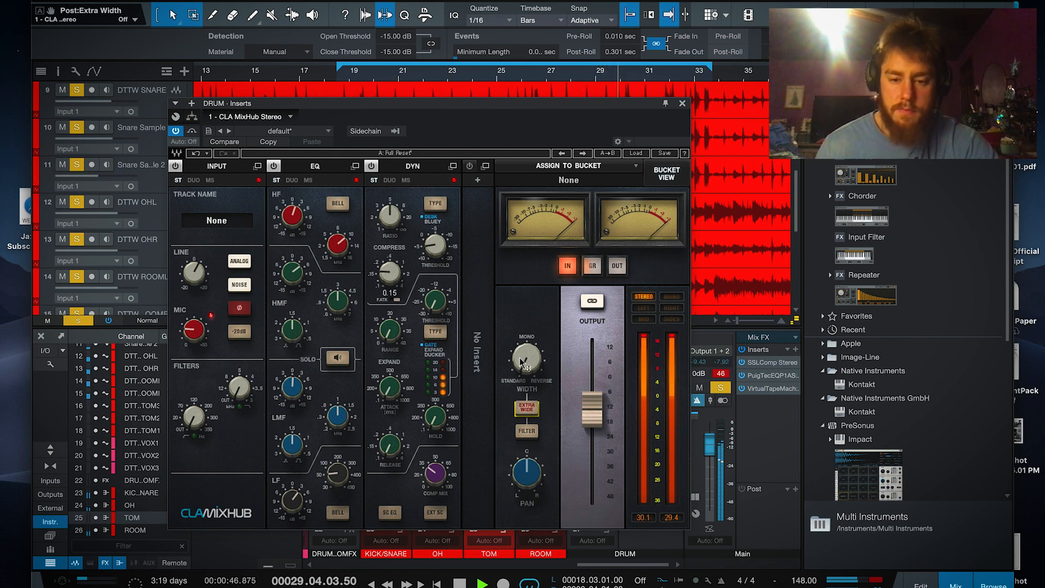
# - Audition the CLA MixHub width at 100 and back at 0, toggle its width filter on and off, and close the plug-in
pyautogui.moveTo(524, 363); pyautogui.dragTo(524, 354)
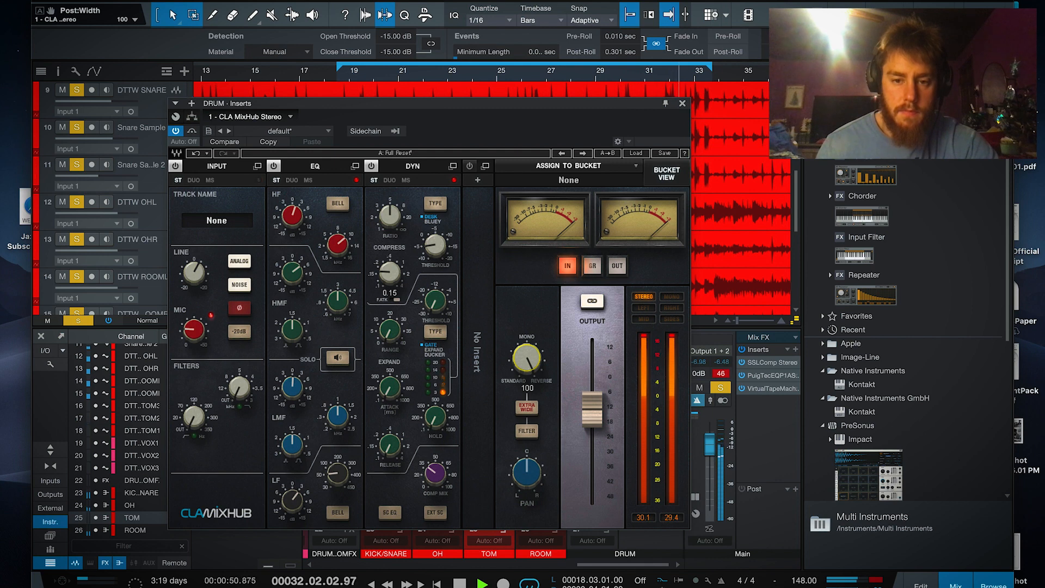
pyautogui.moveTo(545, 358)
pyautogui.mouseDown()
pyautogui.moveTo(544, 371)
pyautogui.moveTo(534, 357)
pyautogui.mouseUp()
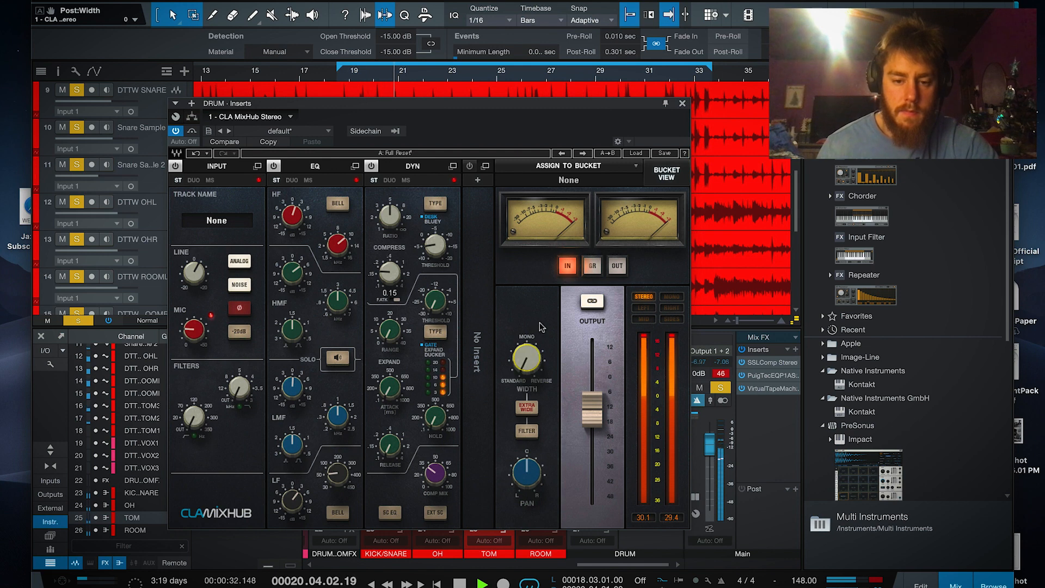
pyautogui.click(527, 431)
pyautogui.click(528, 434)
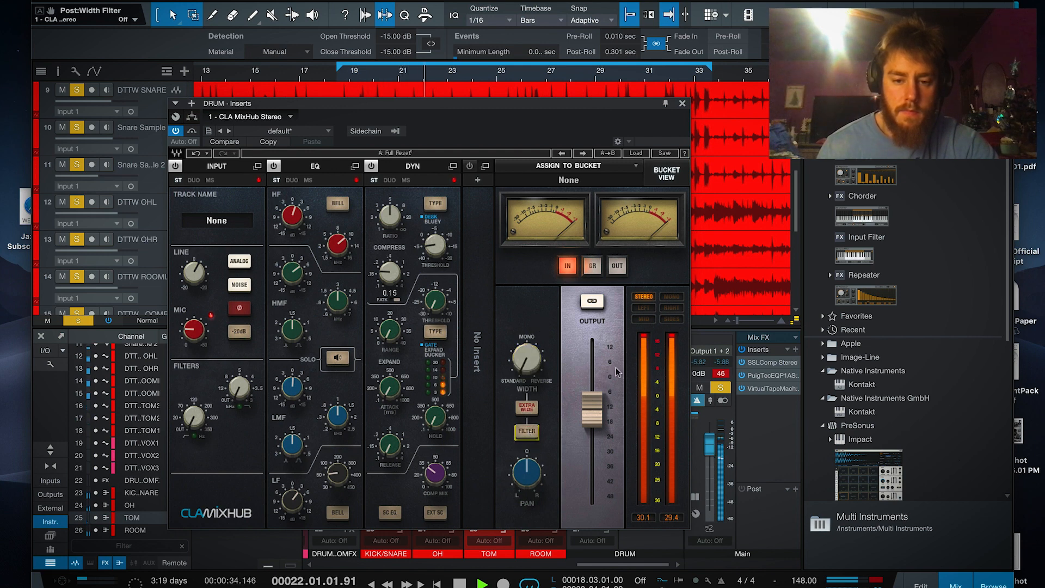
pyautogui.click(682, 103)
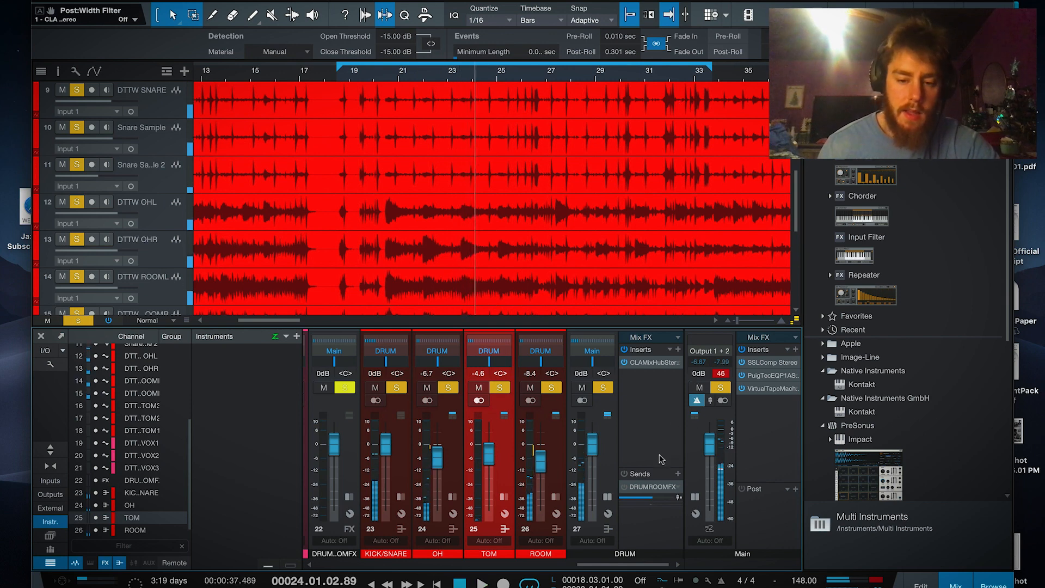
# - Unmute the DRUM bus send to DRUMROOMFX, expand the DRUMROOMFX channel and save the song
pyautogui.doubleClick(348, 473)
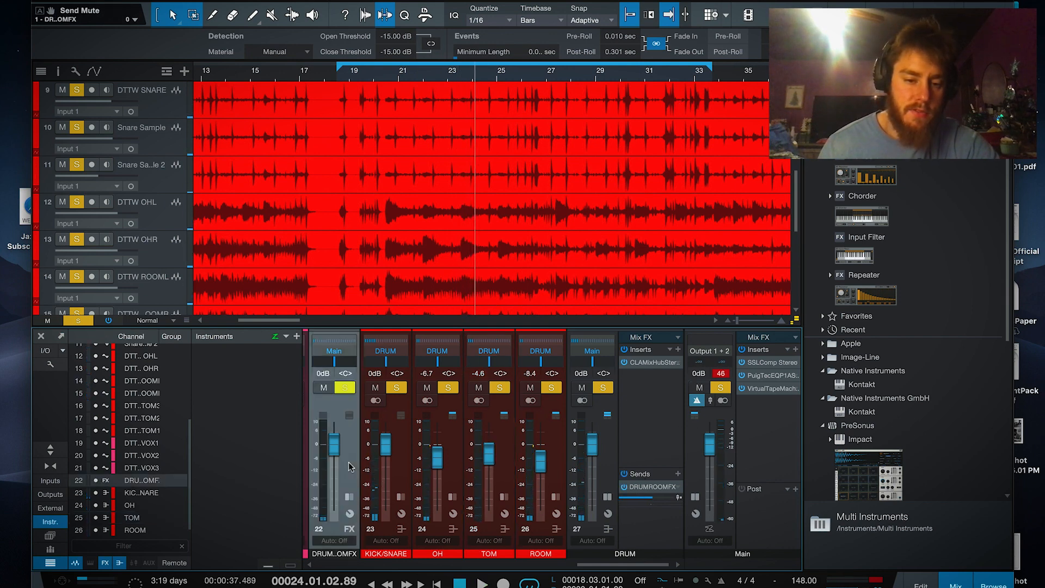
pyautogui.click(98, 0)
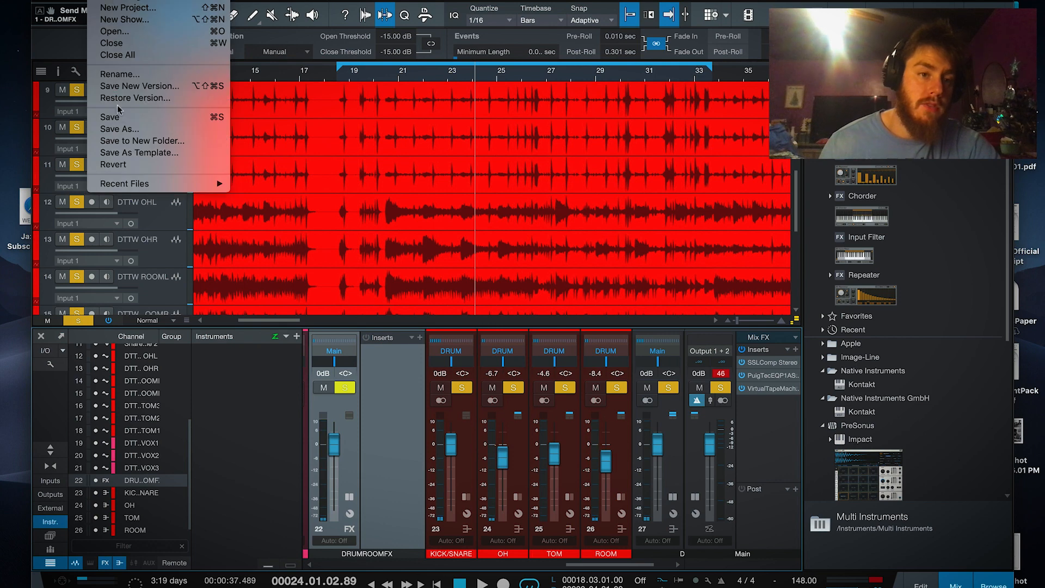
pyautogui.click(118, 116)
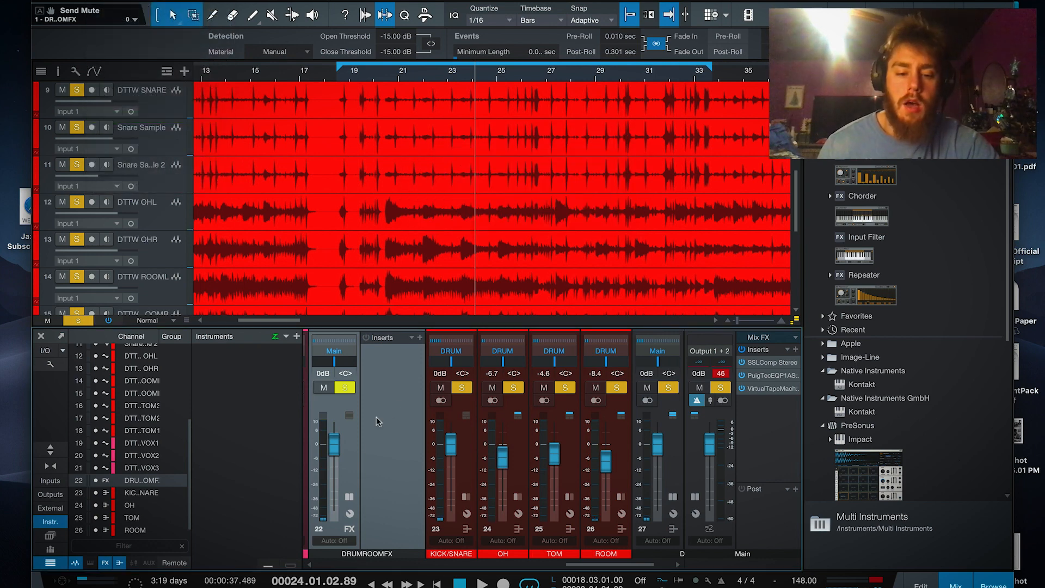
pyautogui.doubleClick(355, 444)
pyautogui.doubleClick(355, 444)
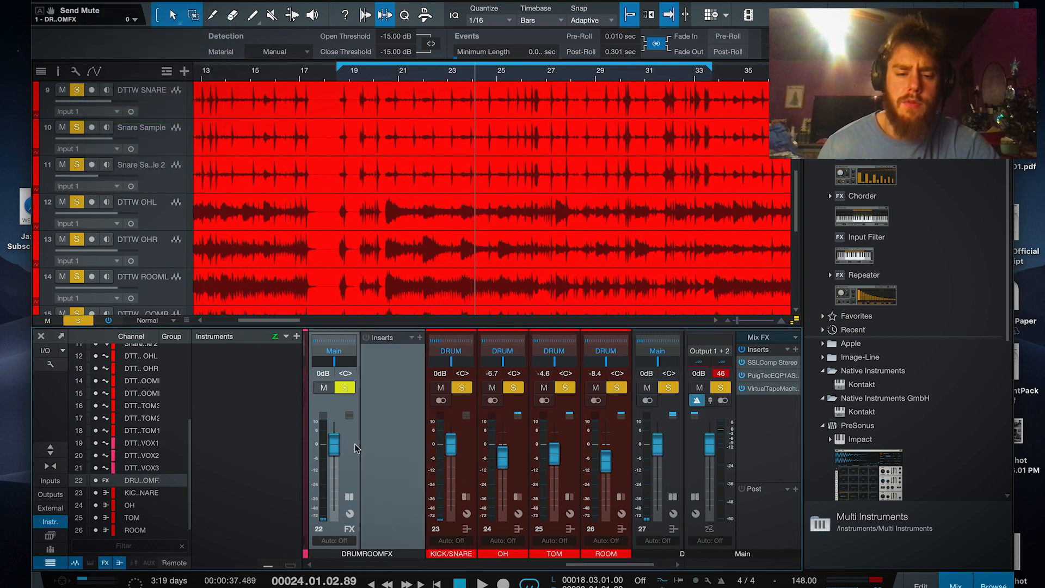
# - Insert Slate Digital's VerbSuite Classics on the DRUMROOMFX channel
pyautogui.click(420, 338)
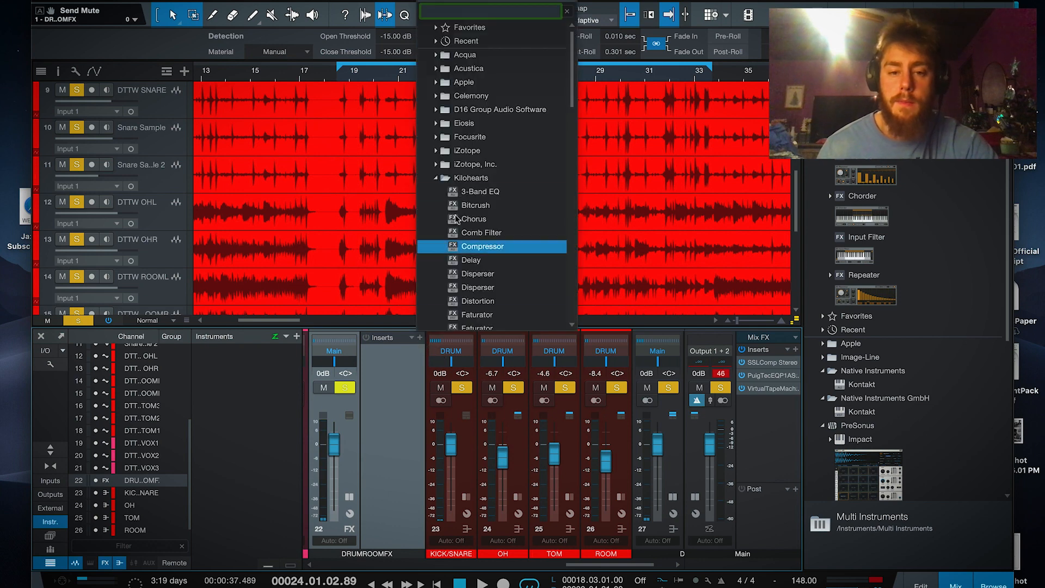
pyautogui.doubleClick(501, 287)
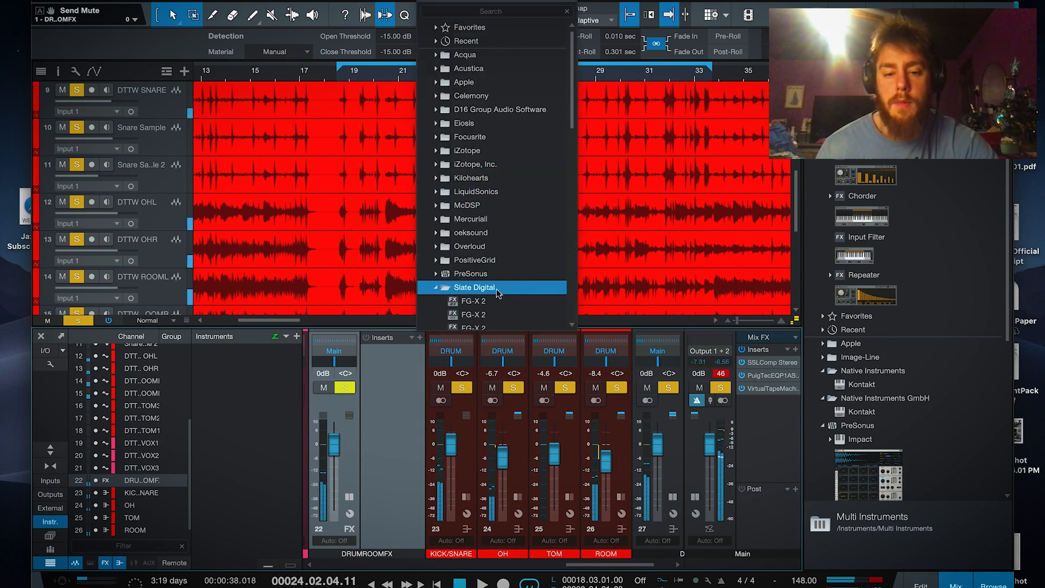
pyautogui.scroll(-8, 506, 278)
pyautogui.scroll(3, 482, 191)
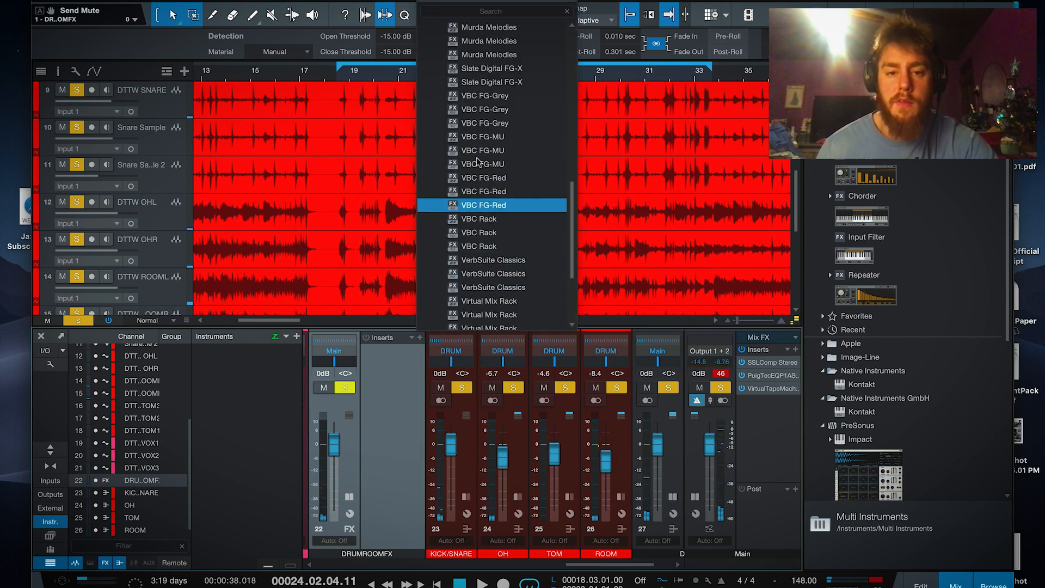
pyautogui.scroll(1, 486, 82)
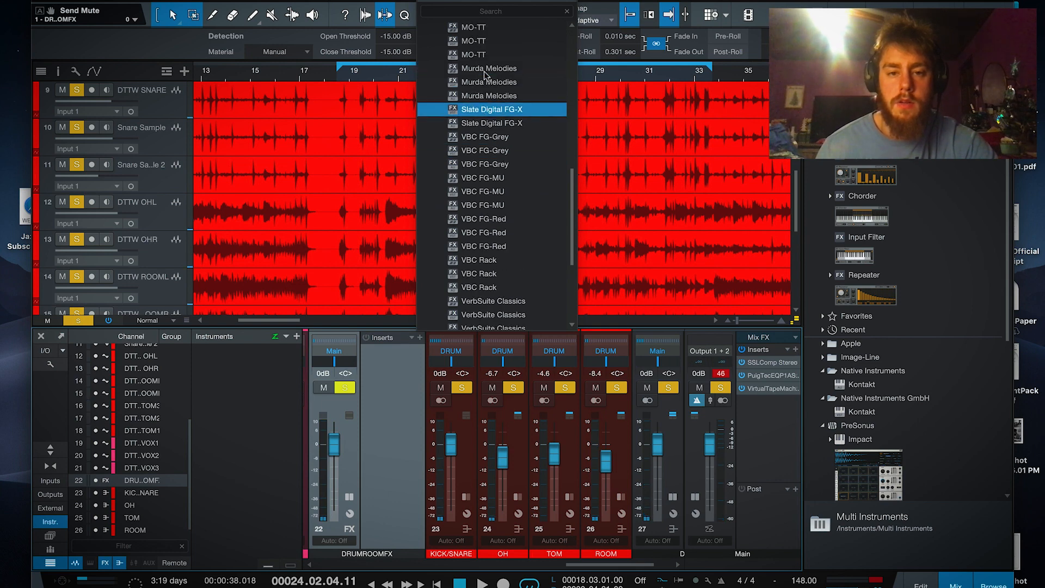
pyautogui.scroll(-4, 506, 158)
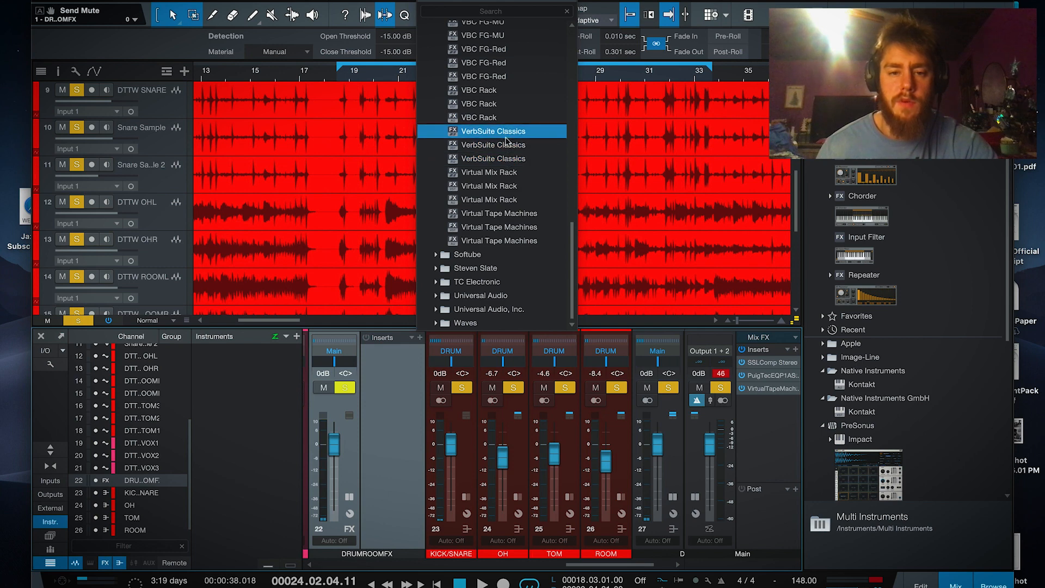
pyautogui.doubleClick(507, 134)
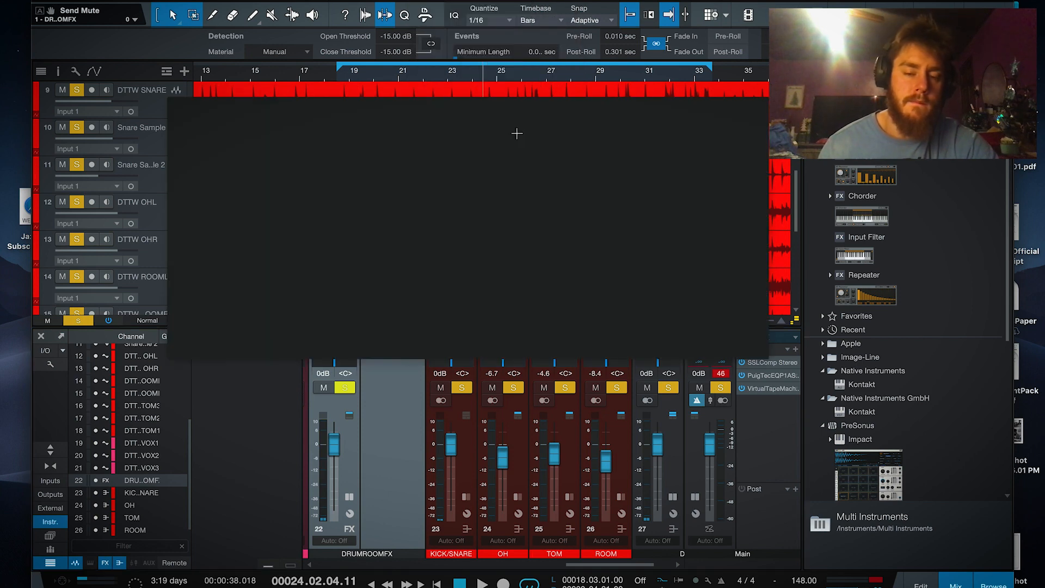
# - Stop playback and load the CLA AL2 Drum Verb factory preset from VerbSuite Classics' Drums bank
pyautogui.click(430, 159)
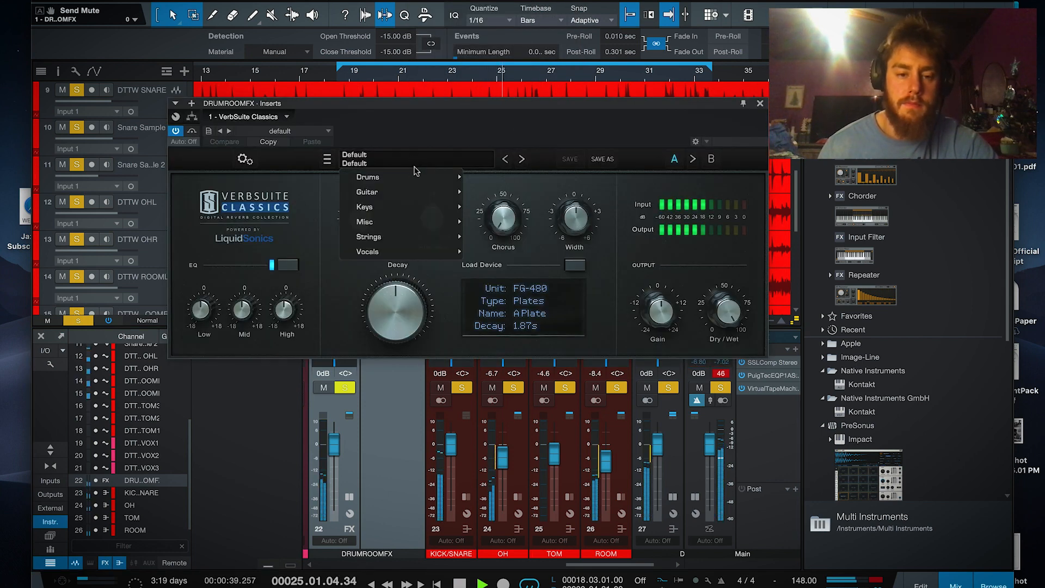
pyautogui.click(430, 142)
pyautogui.press('space')
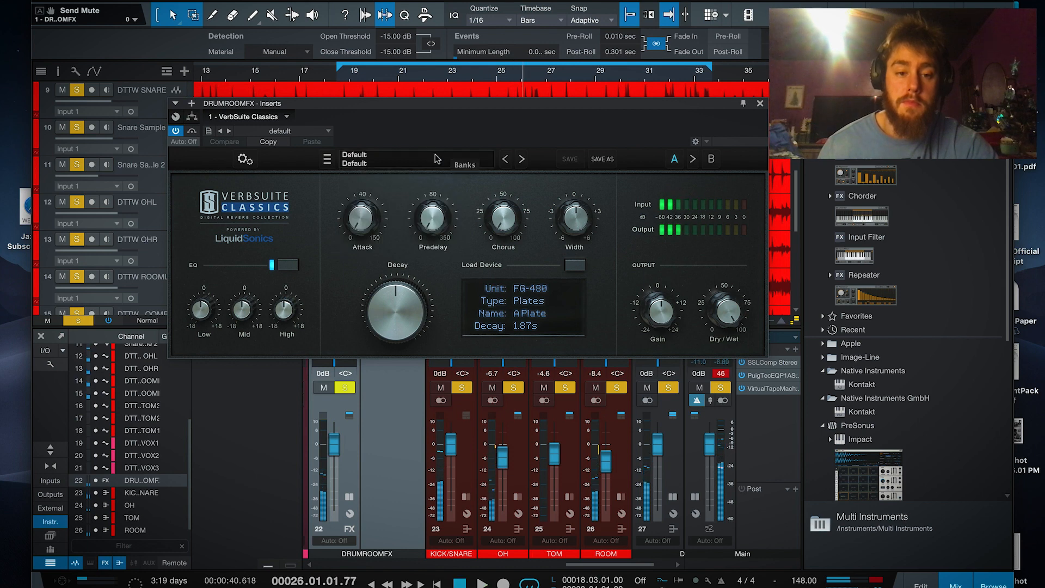
pyautogui.click(437, 158)
pyautogui.moveTo(459, 175)
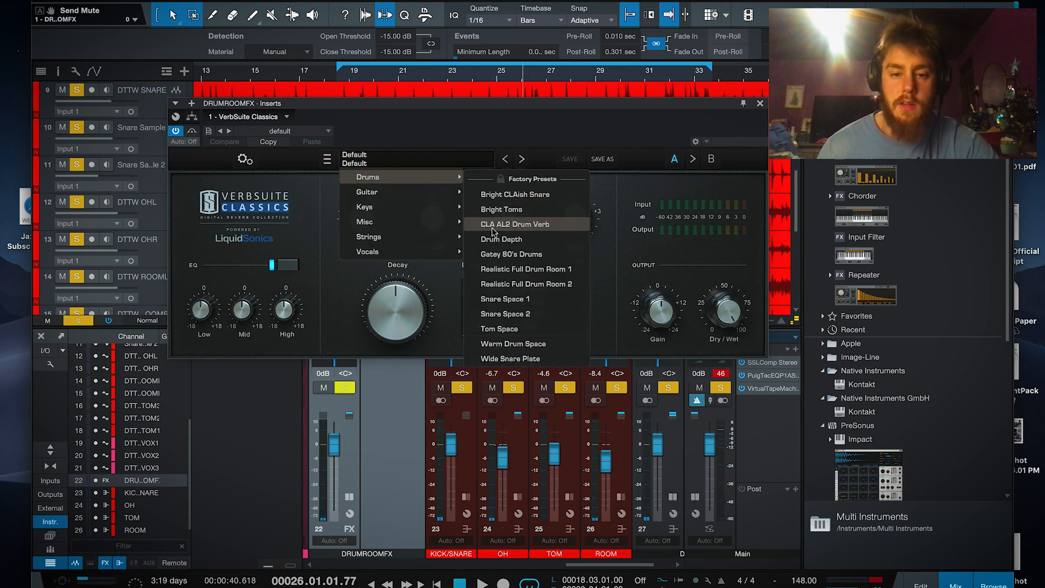
pyautogui.click(533, 230)
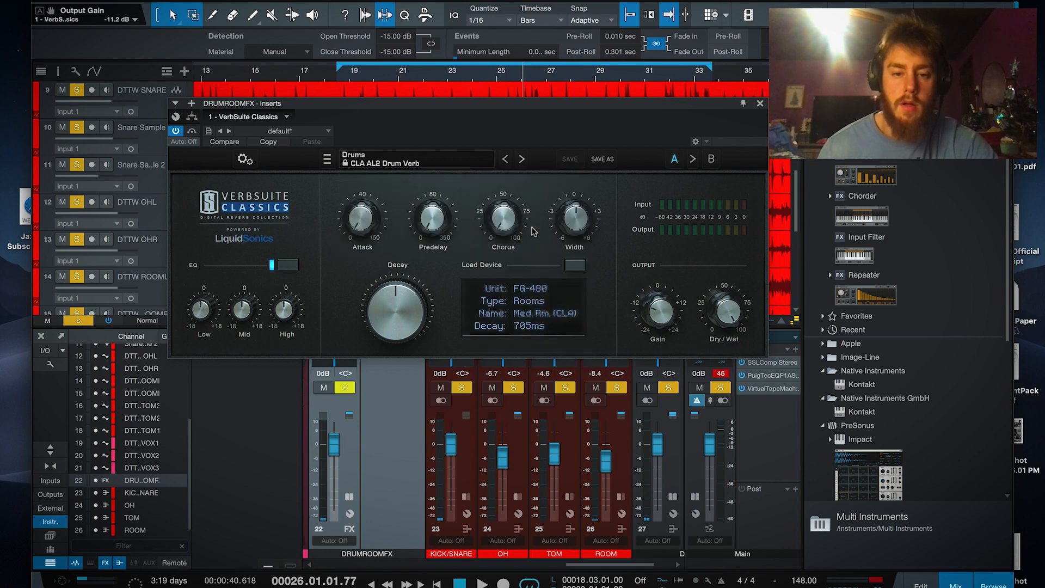
# - During playback, set the VerbSuite Classics reverb width to about 2.88 dB and the decay to 103%
pyautogui.press('space')
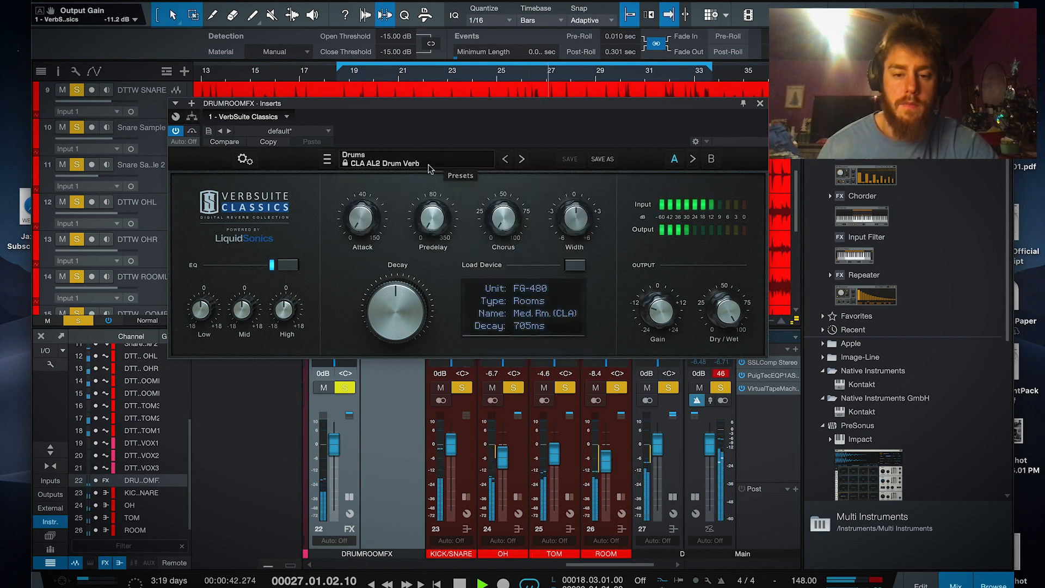
pyautogui.moveTo(579, 220); pyautogui.dragTo(580, 69)
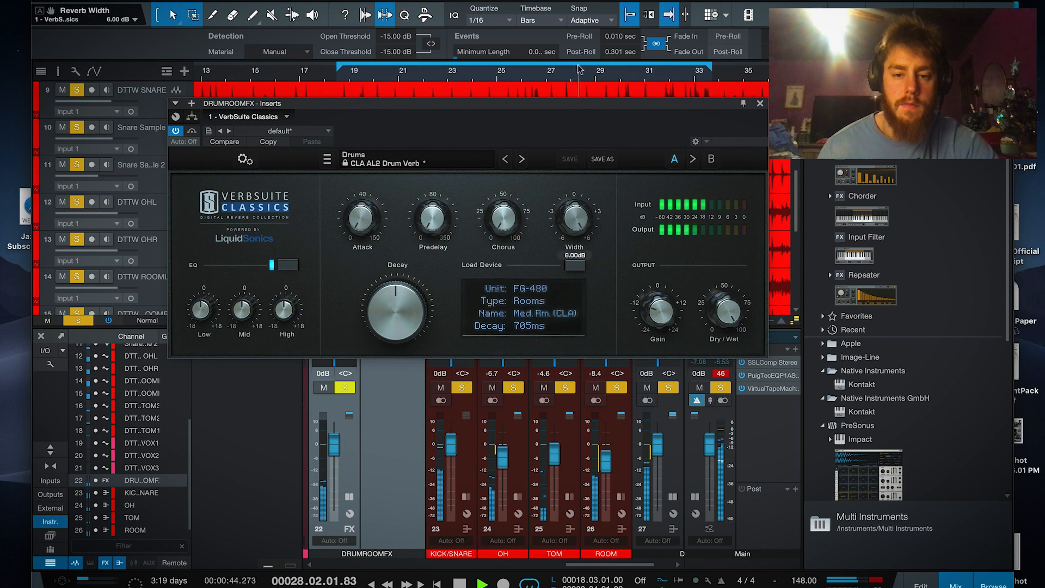
pyautogui.moveTo(555, 197); pyautogui.dragTo(574, 251)
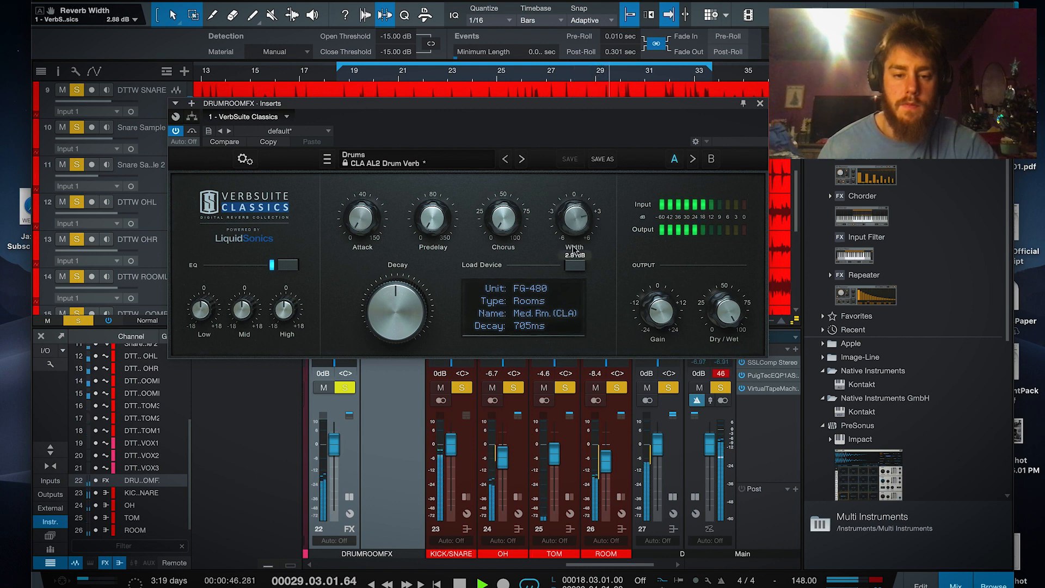
pyautogui.moveTo(412, 299); pyautogui.dragTo(410, 285)
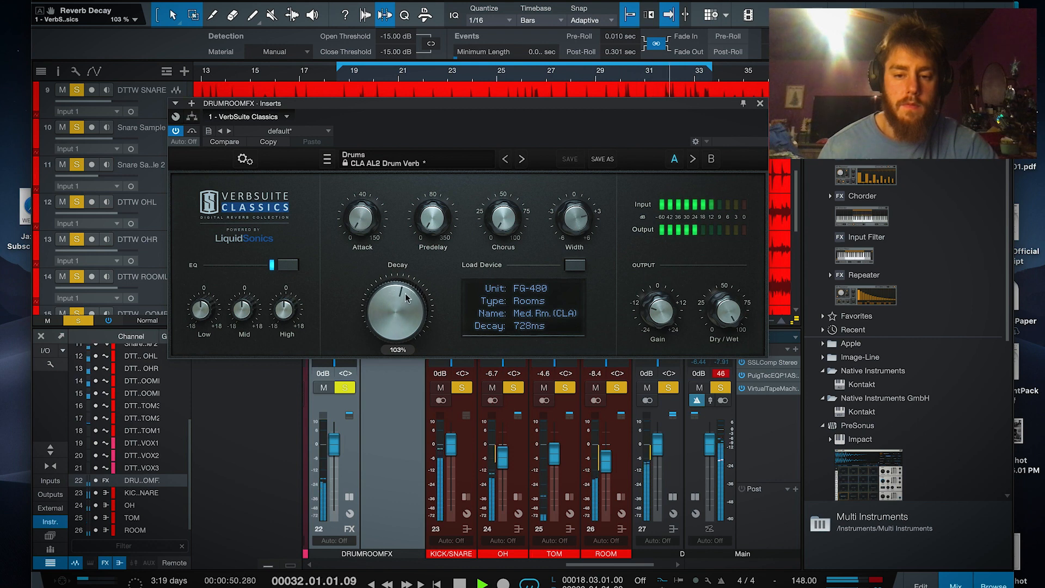
# - Boost the reverb's high EQ to 4.5 dB, cut the lows, set the mids to 1.7 dB, and close VerbSuite Classics
pyautogui.moveTo(289, 312)
pyautogui.mouseDown()
pyautogui.moveTo(287, 295)
pyautogui.moveTo(281, 308)
pyautogui.mouseUp()
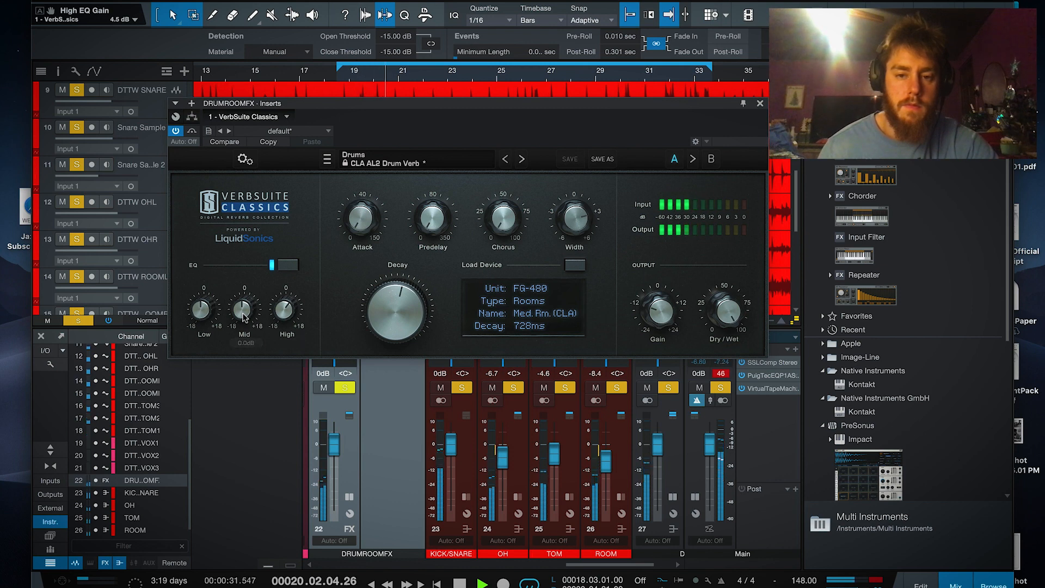
pyautogui.moveTo(206, 318); pyautogui.dragTo(206, 288)
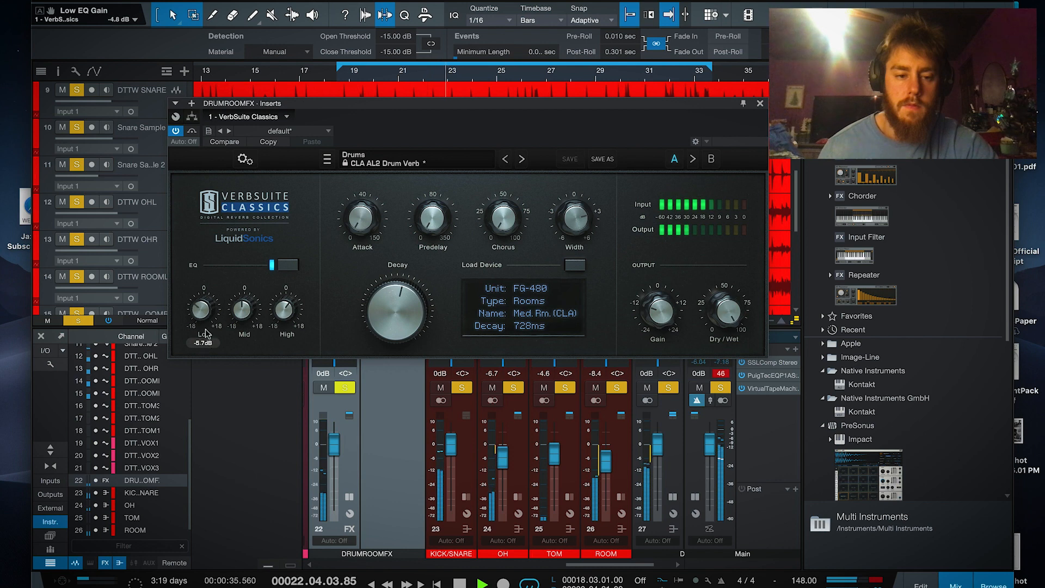
pyautogui.moveTo(230, 319); pyautogui.dragTo(241, 289)
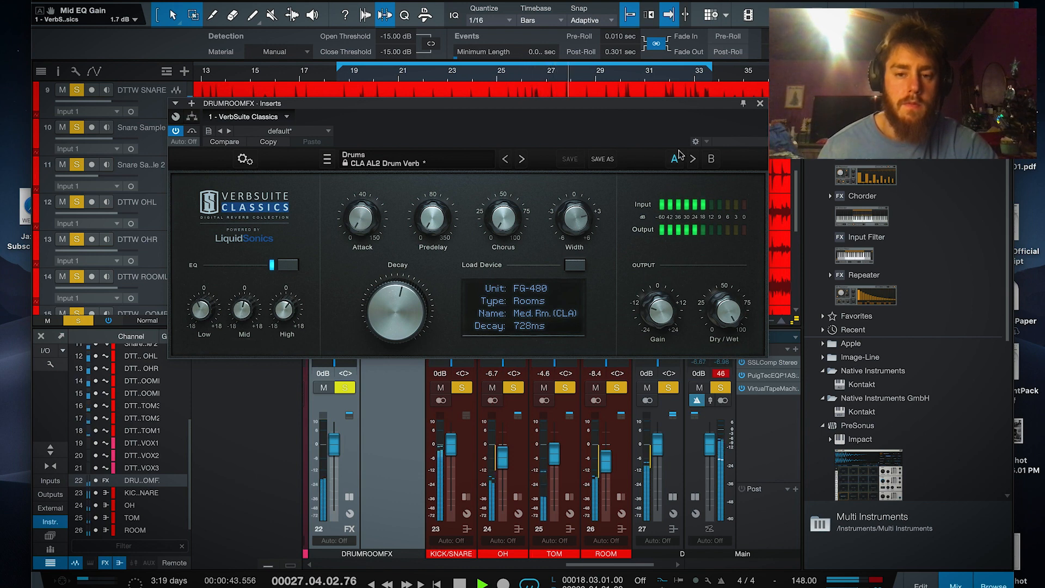
pyautogui.click(760, 104)
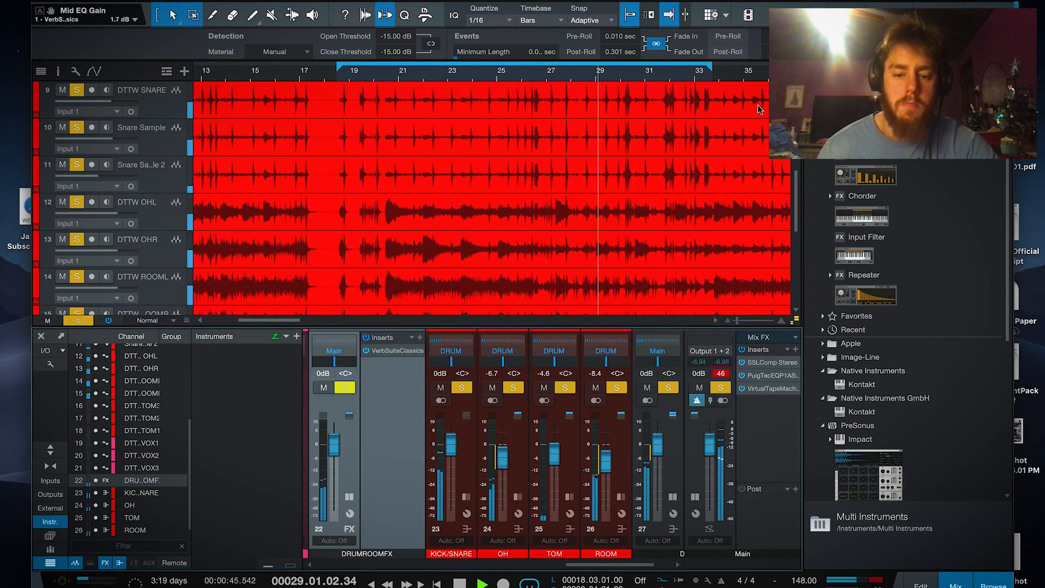
# - Pull the DRUM bus send to DRUMROOMFX fully down, and raise it during playback to -10.7 dB
pyautogui.click(673, 528)
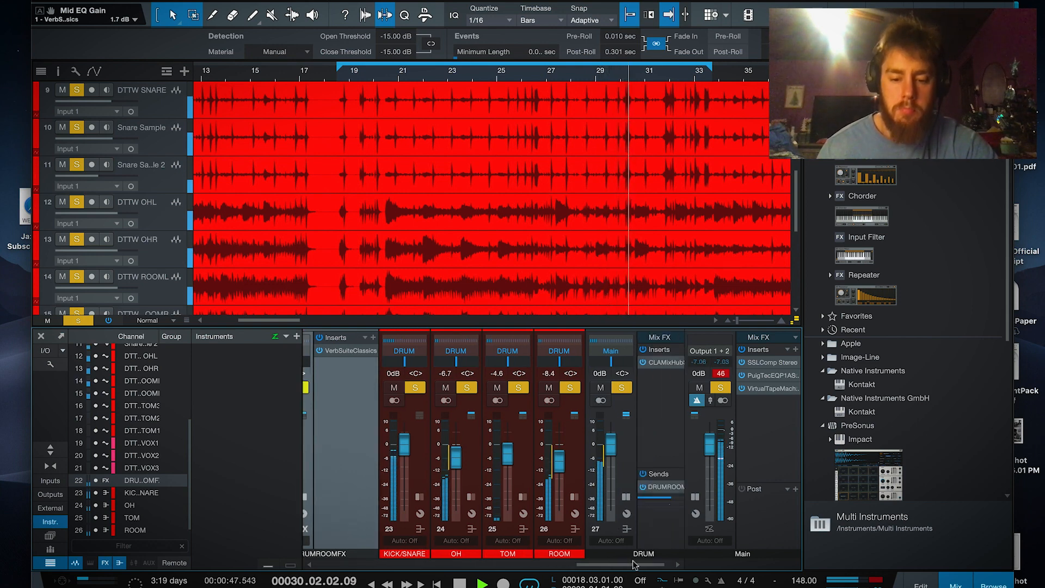
pyautogui.press('space')
pyautogui.moveTo(655, 497); pyautogui.dragTo(564, 514)
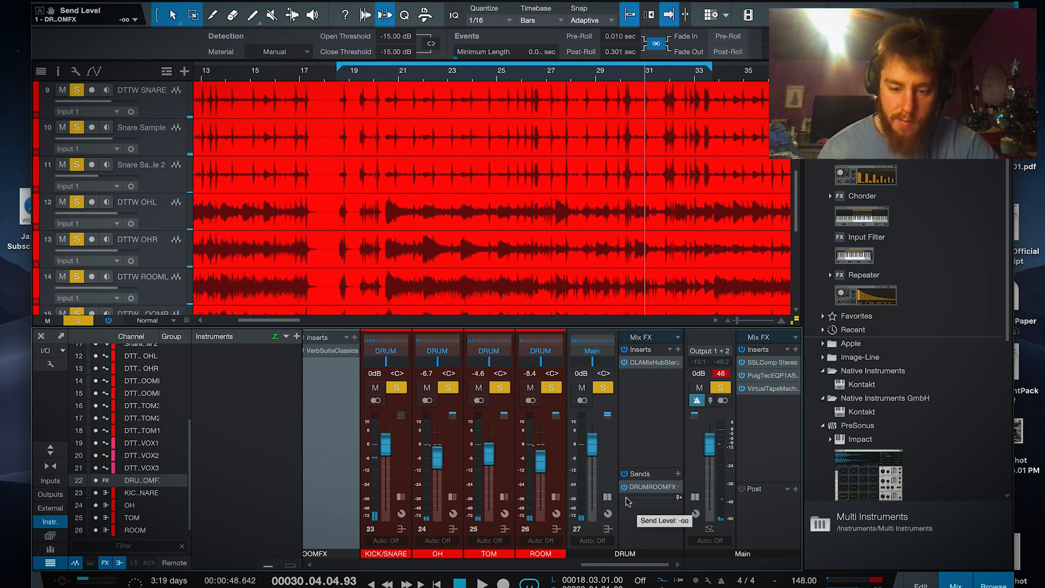
pyautogui.press('space')
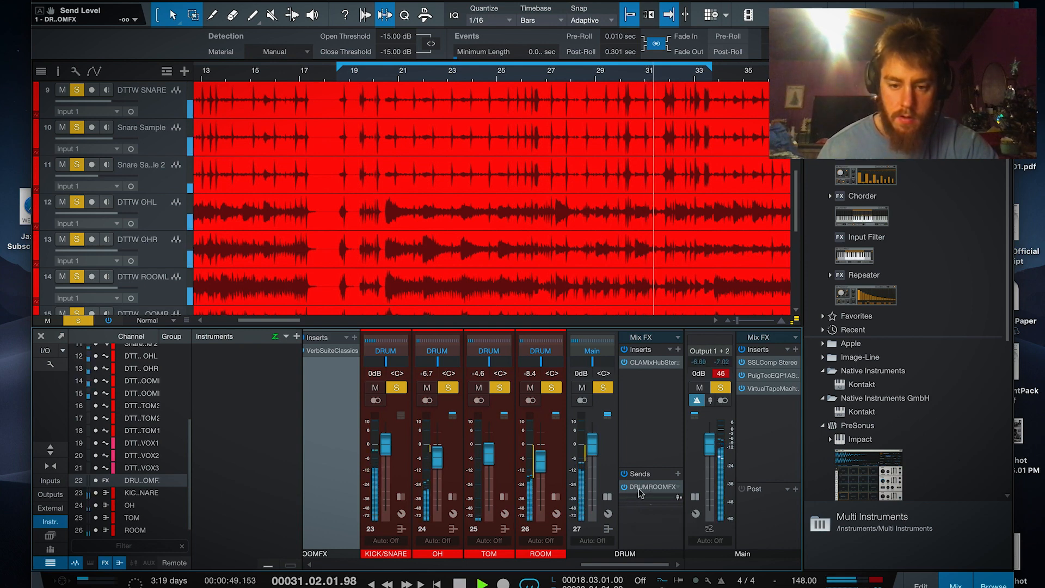
pyautogui.moveTo(640, 502); pyautogui.dragTo(655, 501)
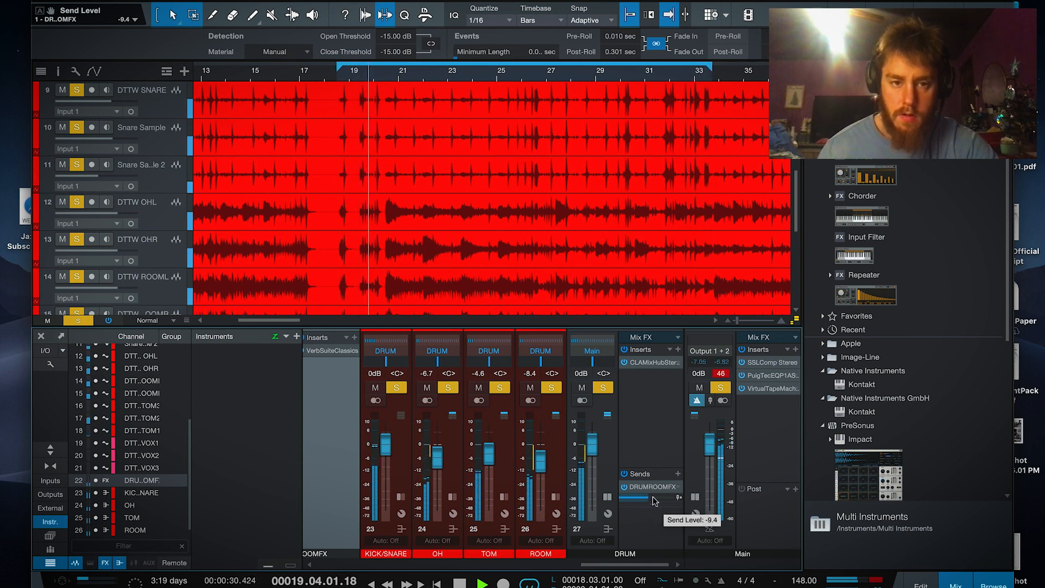
pyautogui.moveTo(655, 501); pyautogui.dragTo(652, 499)
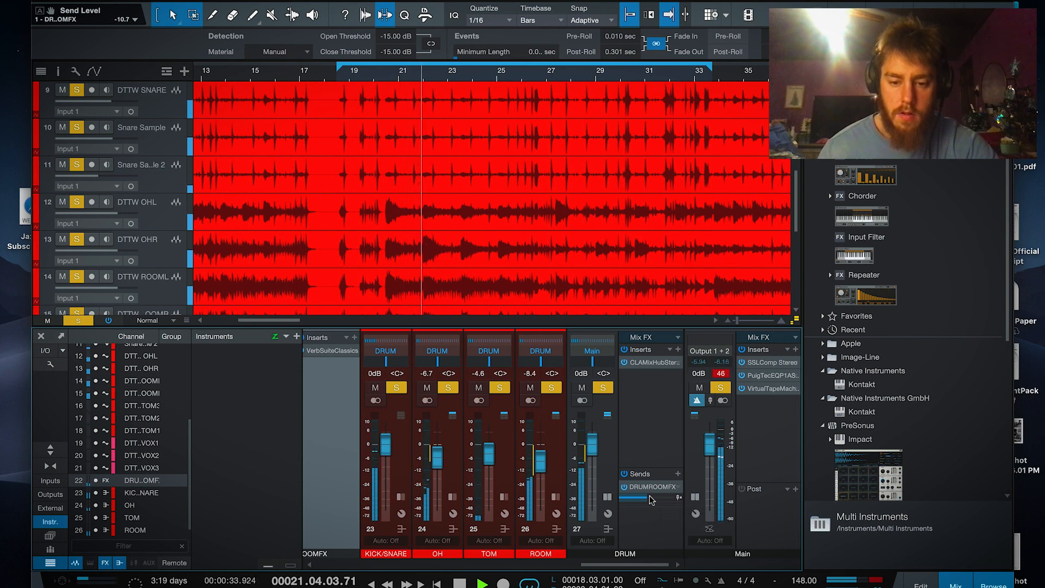
# - Collapse the expanded DRUM and DRUMROOMFX channels in the mixer
pyautogui.doubleClick(615, 462)
pyautogui.press('space')
pyautogui.doubleClick(353, 450)
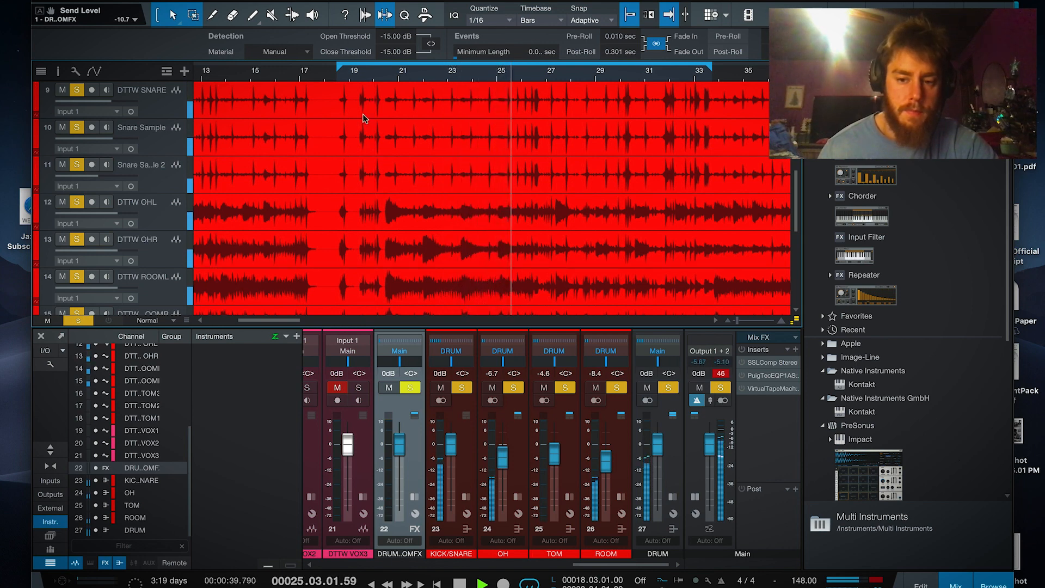
# - Compare the drum mix with the insert effects bypassed and active during playback, and stop playback
pyautogui.press('space')
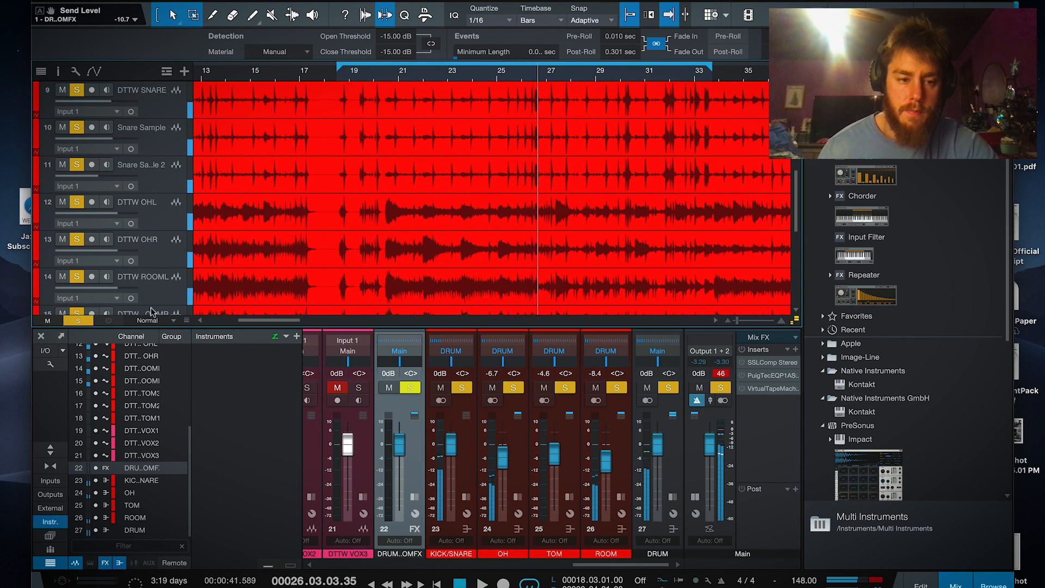
pyautogui.press('space')
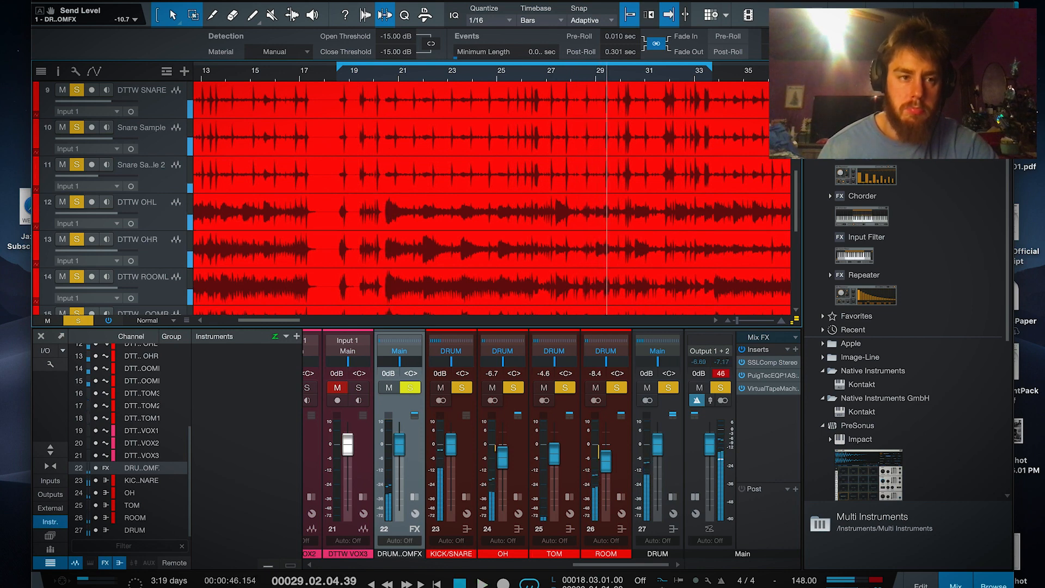
pyautogui.click(97, 1)
pyautogui.click(136, 117)
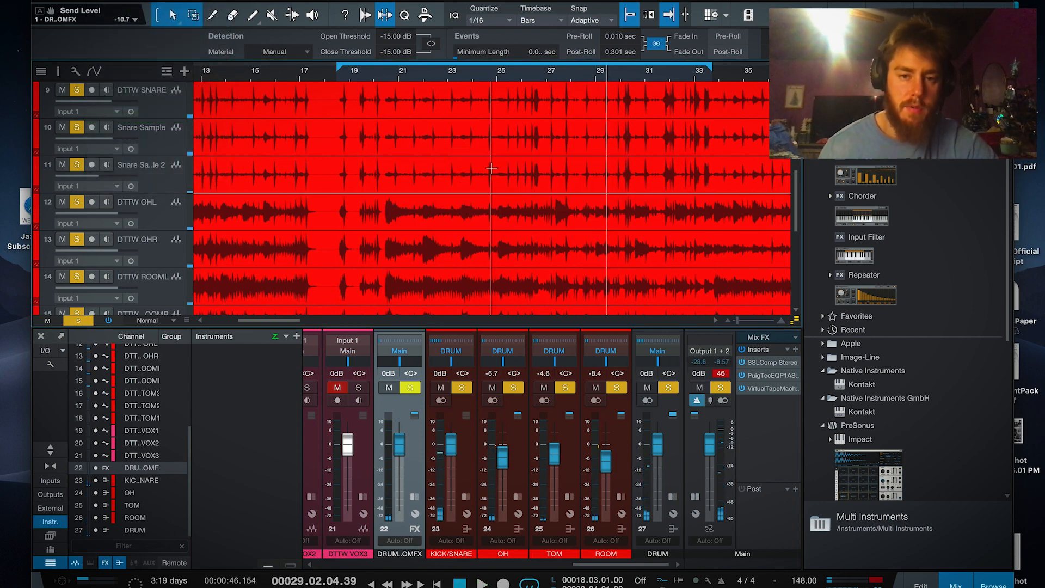